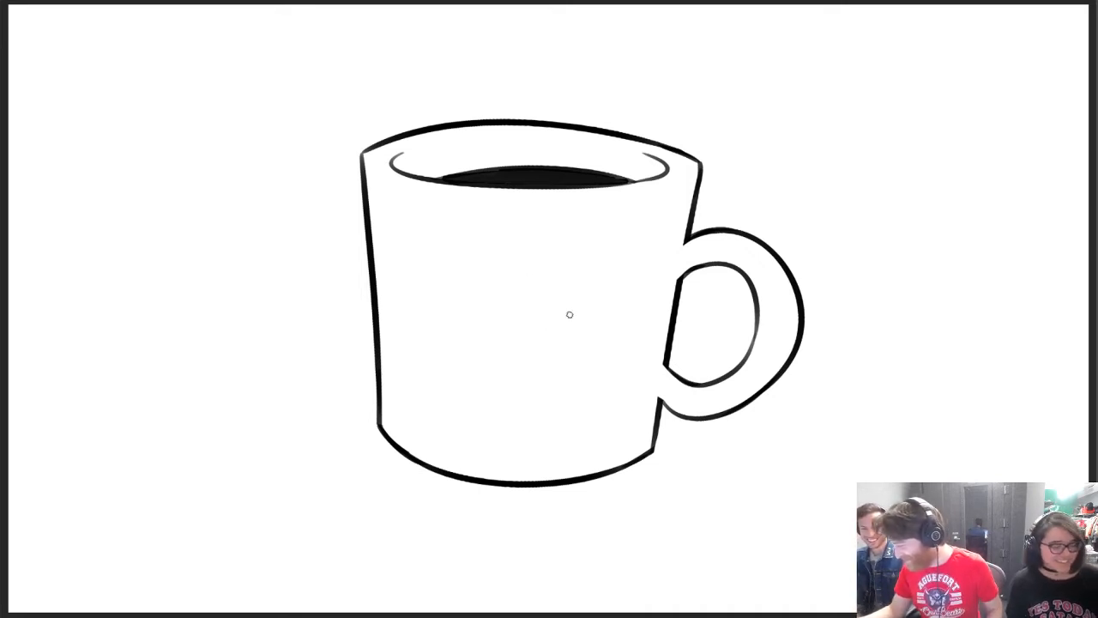
Draw a wide curved smile line with short corner creases across the lower half of the mug
mouse_move(415, 330)
mouse_down()
mouse_move(419, 318)
mouse_move(549, 346)
mouse_move(635, 316)
mouse_up()
key(ctrl+z)
drag(420, 328, 631, 321)
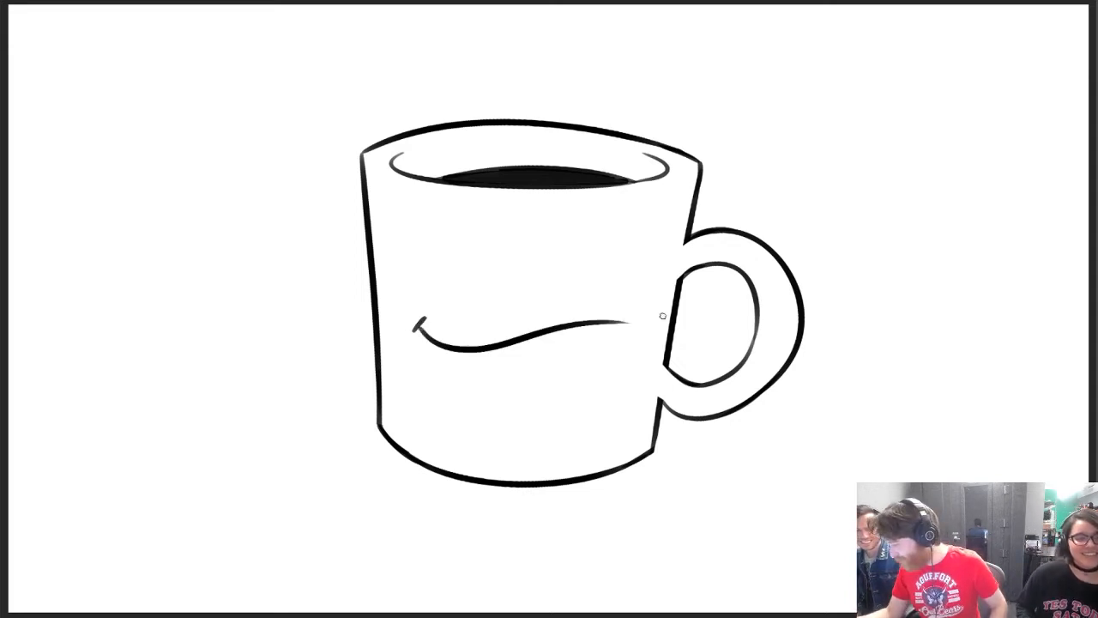
key(ctrl+z)
drag(419, 327, 592, 320)
key(ctrl+z)
mouse_move(422, 328)
mouse_down()
mouse_move(620, 315)
mouse_move(632, 324)
mouse_up()
key(ctrl+z)
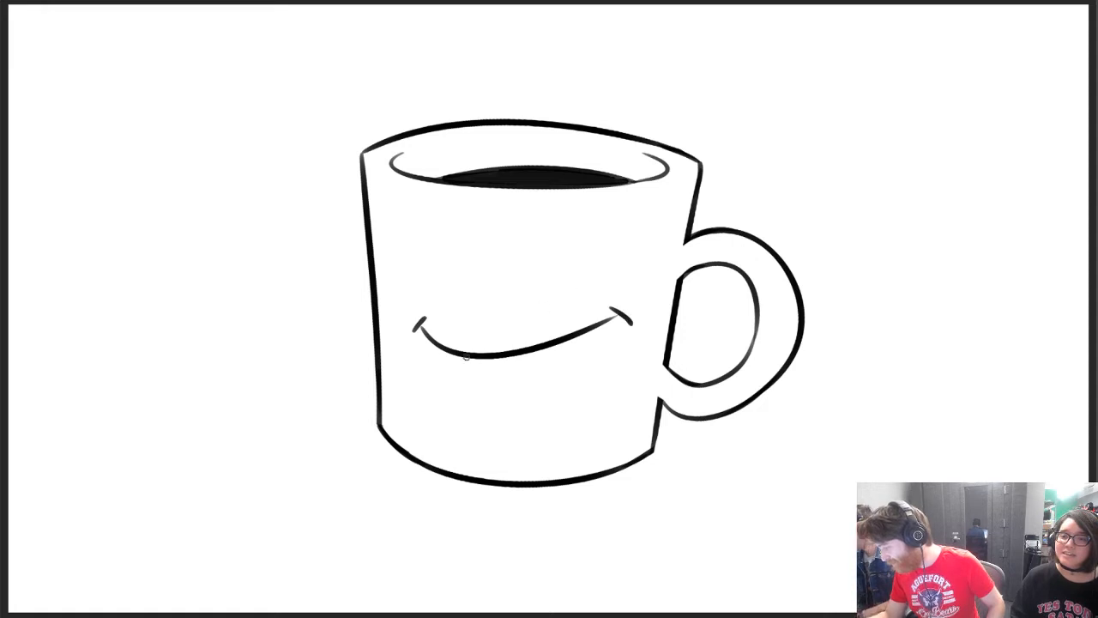
Draw the open mouth below the smile line and fill it black, leaving a white tongue
drag(466, 357, 616, 331)
key(ctrl+z)
drag(466, 358, 616, 331)
key(ctrl+z)
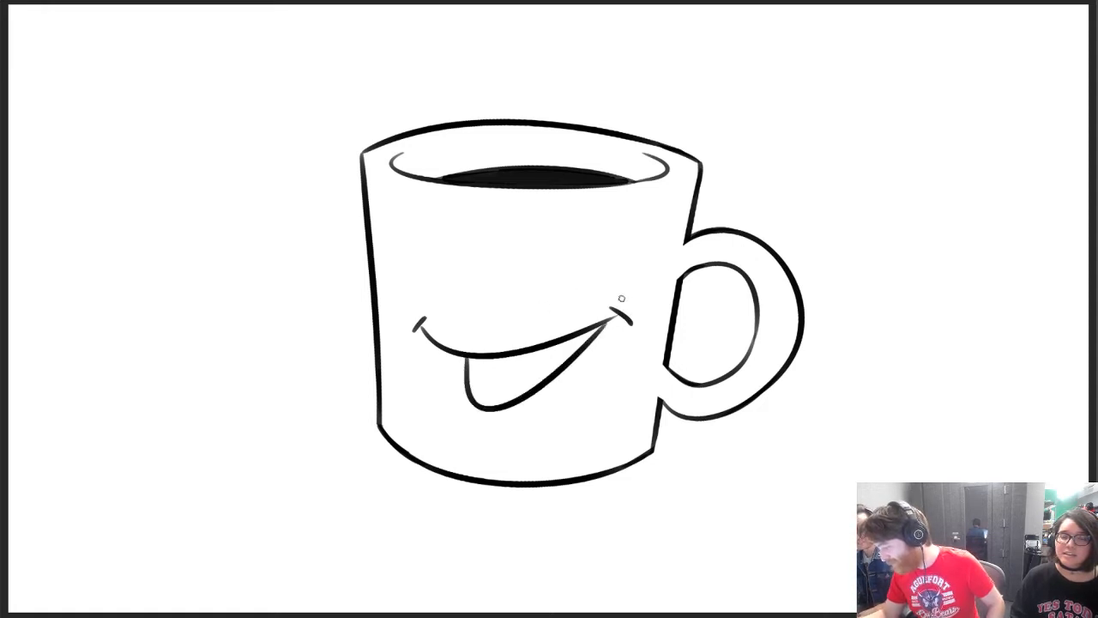
drag(475, 387, 567, 358)
mouse_move(467, 360)
mouse_down()
mouse_move(472, 386)
mouse_move(476, 369)
mouse_move(506, 378)
mouse_move(549, 351)
mouse_move(567, 356)
mouse_move(591, 335)
mouse_move(558, 347)
mouse_move(616, 317)
mouse_move(604, 325)
mouse_up()
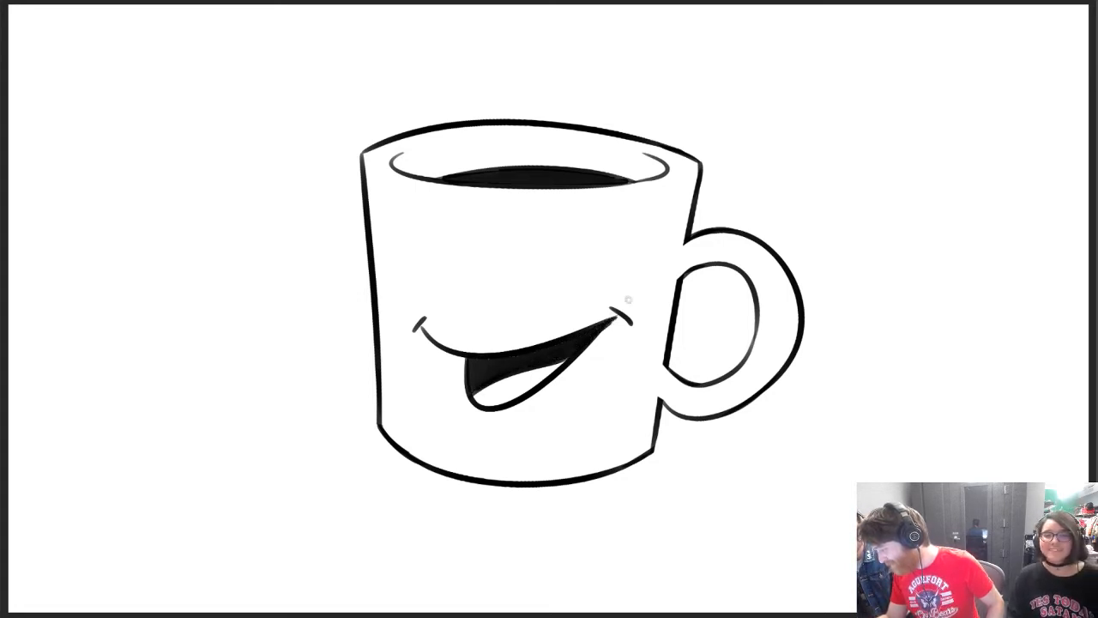
Draw two large round eyes with pupils looking toward the handle and add thick arched eyebrows above them
mouse_move(413, 286)
mouse_down()
mouse_move(494, 267)
mouse_move(472, 264)
mouse_move(631, 274)
mouse_move(614, 269)
mouse_move(590, 298)
mouse_up()
key(ctrl+z)
key(ctrl+z)
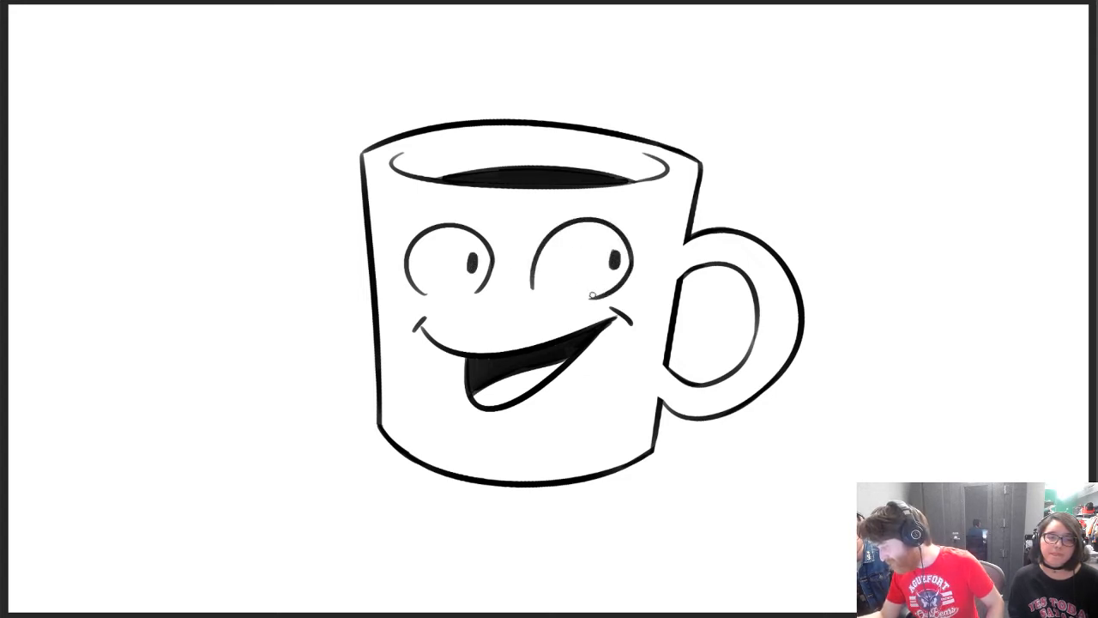
drag(549, 215, 623, 212)
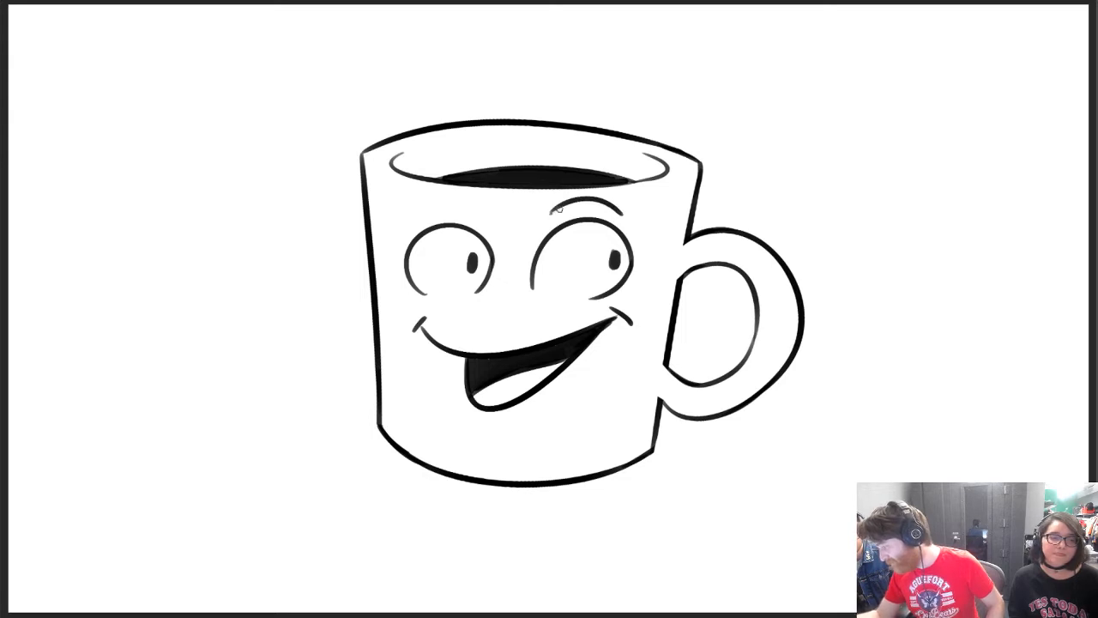
mouse_move(551, 217)
mouse_down()
mouse_move(621, 213)
mouse_move(606, 203)
mouse_up()
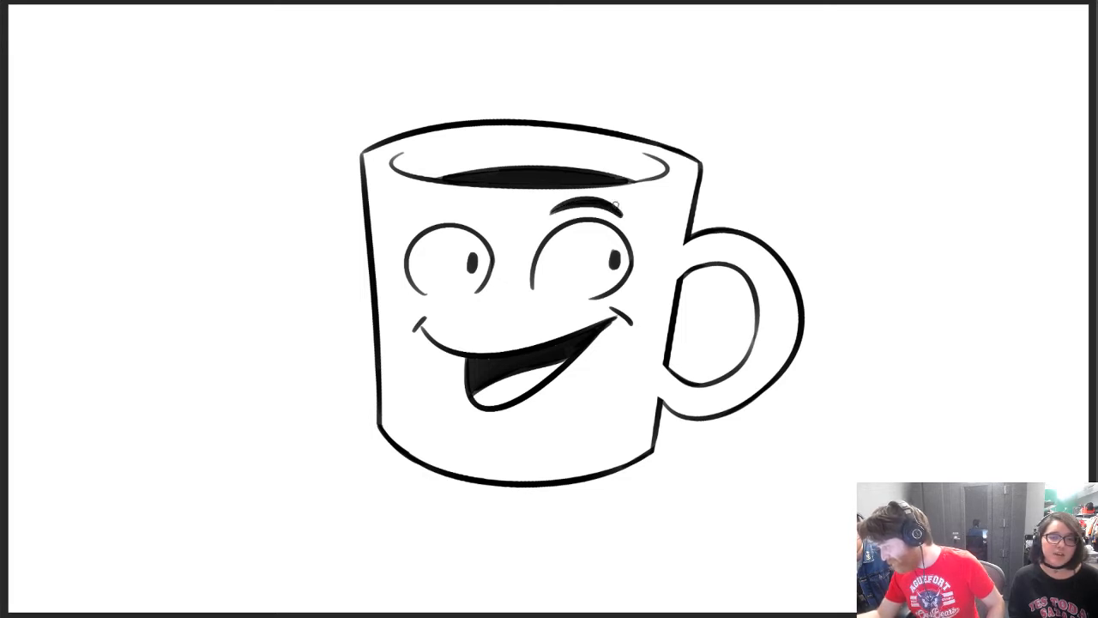
mouse_move(412, 213)
mouse_down()
mouse_move(473, 208)
mouse_move(463, 202)
mouse_move(477, 211)
mouse_up()
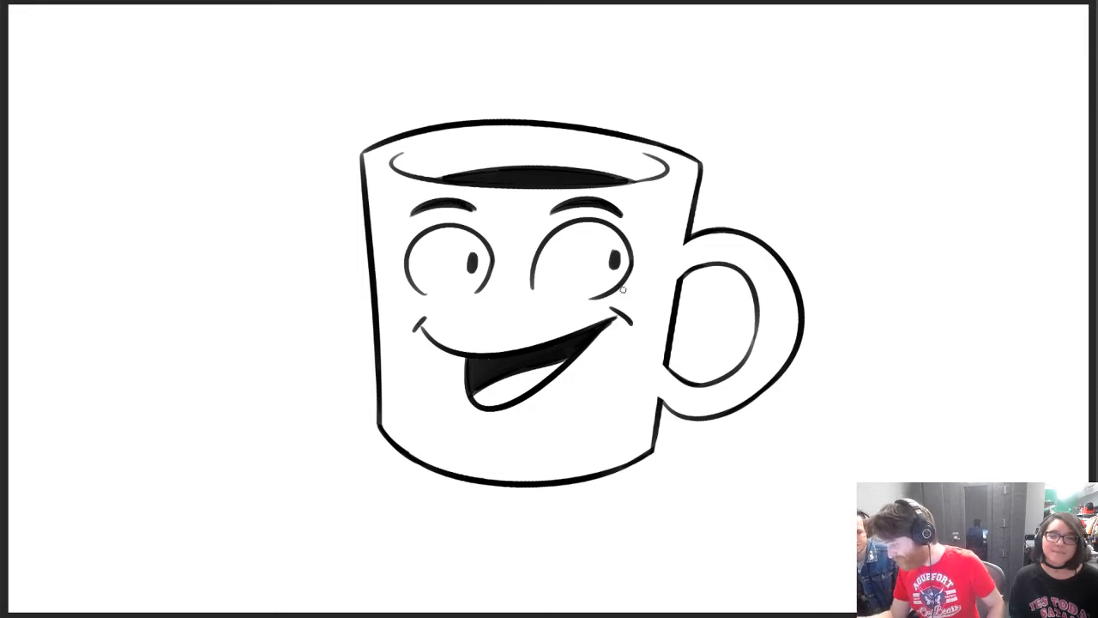
Reshape the mouth's left corner crease and extend the right eye's outline around its lower-left side
mouse_move(422, 319)
mouse_down()
mouse_move(410, 323)
mouse_move(439, 332)
mouse_up()
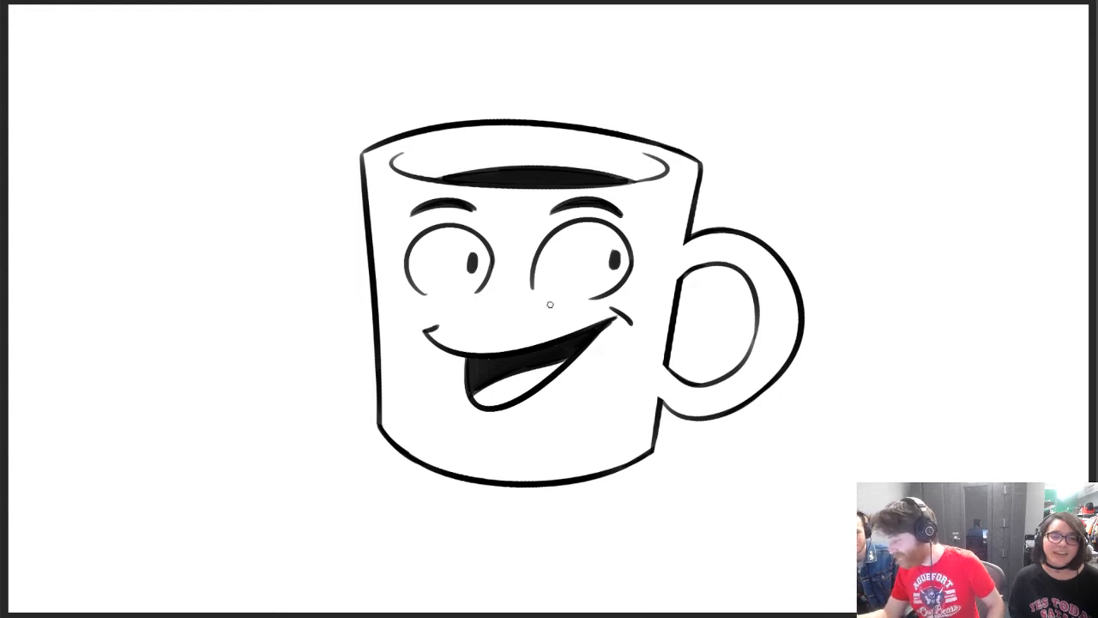
drag(553, 302, 618, 289)
key(ctrl+z)
key(ctrl+z)
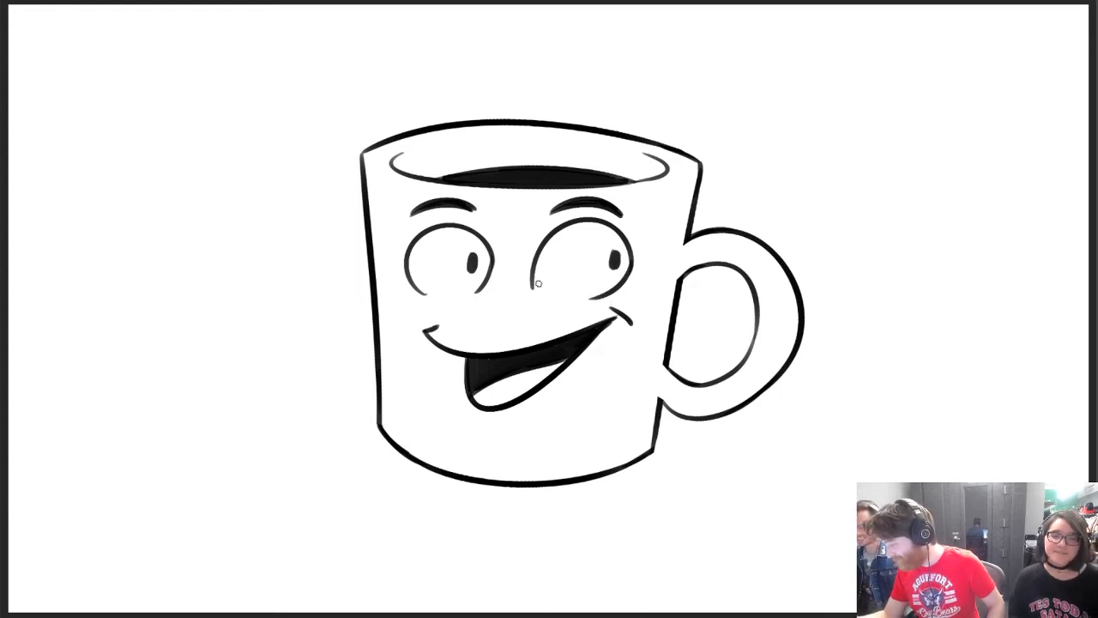
mouse_move(539, 295)
mouse_down()
mouse_move(536, 255)
mouse_move(555, 296)
mouse_up()
key(ctrl+z)
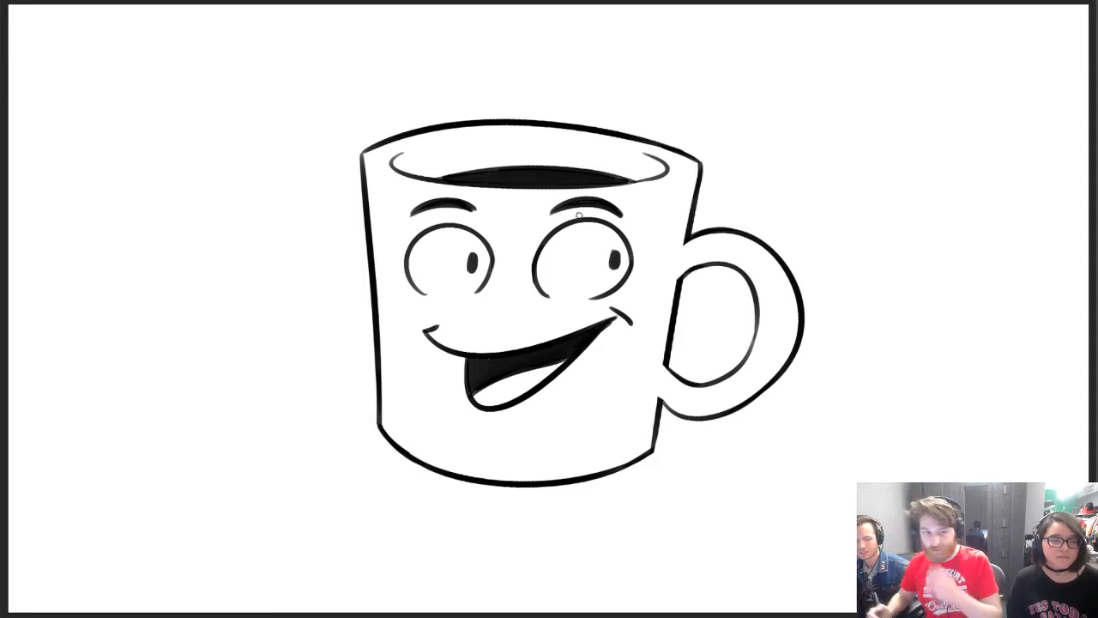
Move the mug drawing slightly down and right, and add a small stroke to the right eyebrow's inner end
mouse_move(674, 227)
mouse_down()
mouse_move(688, 269)
mouse_move(678, 238)
mouse_up()
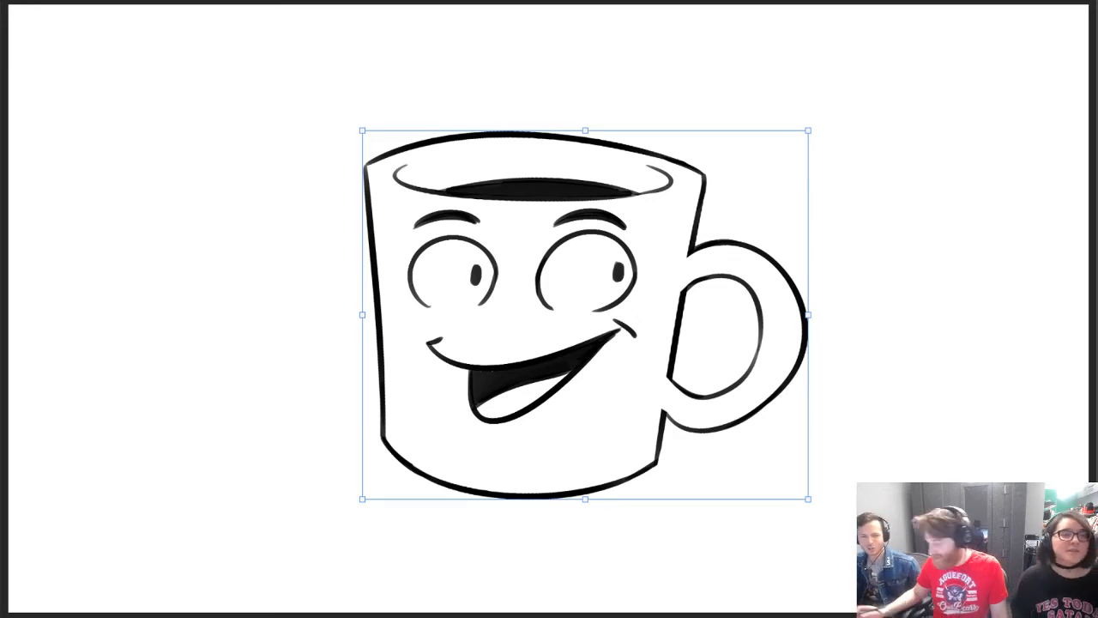
drag(761, 371, 777, 372)
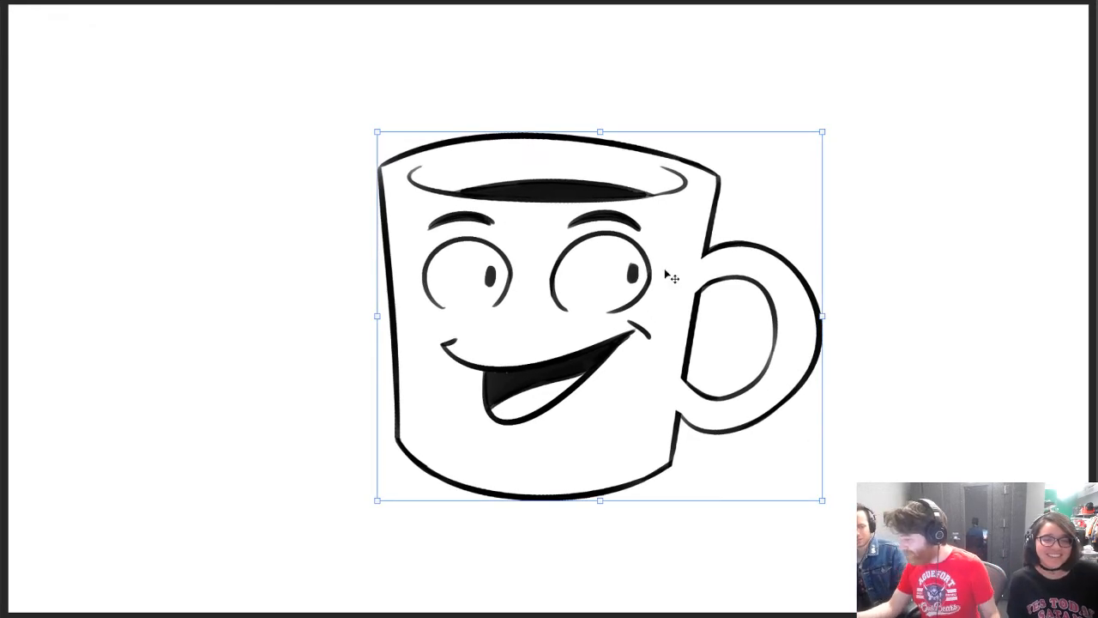
key(b)
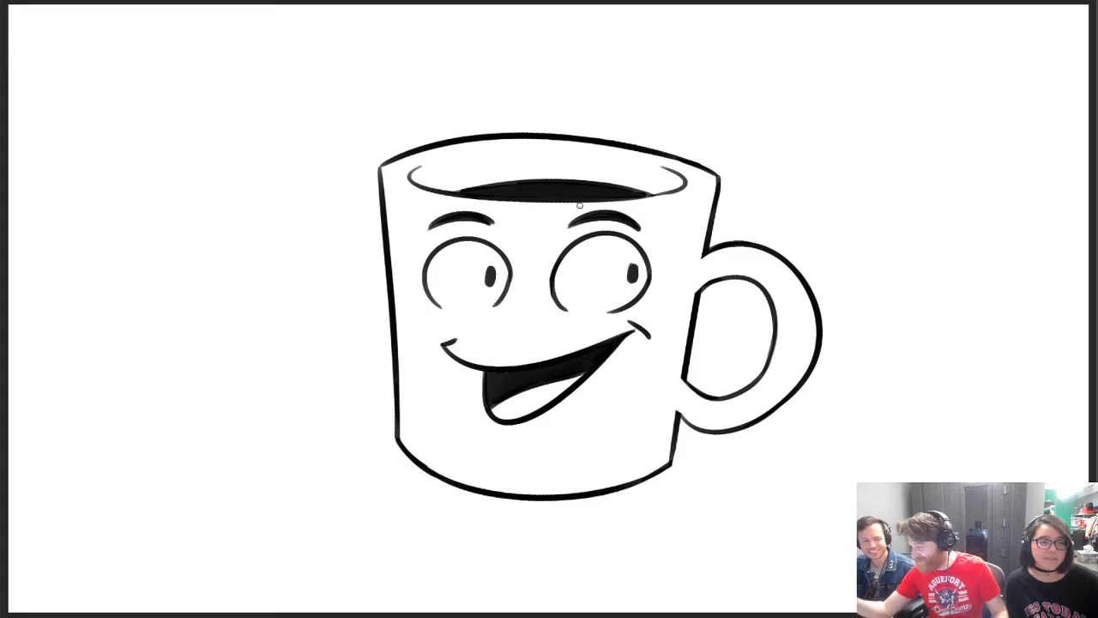
drag(567, 228, 575, 214)
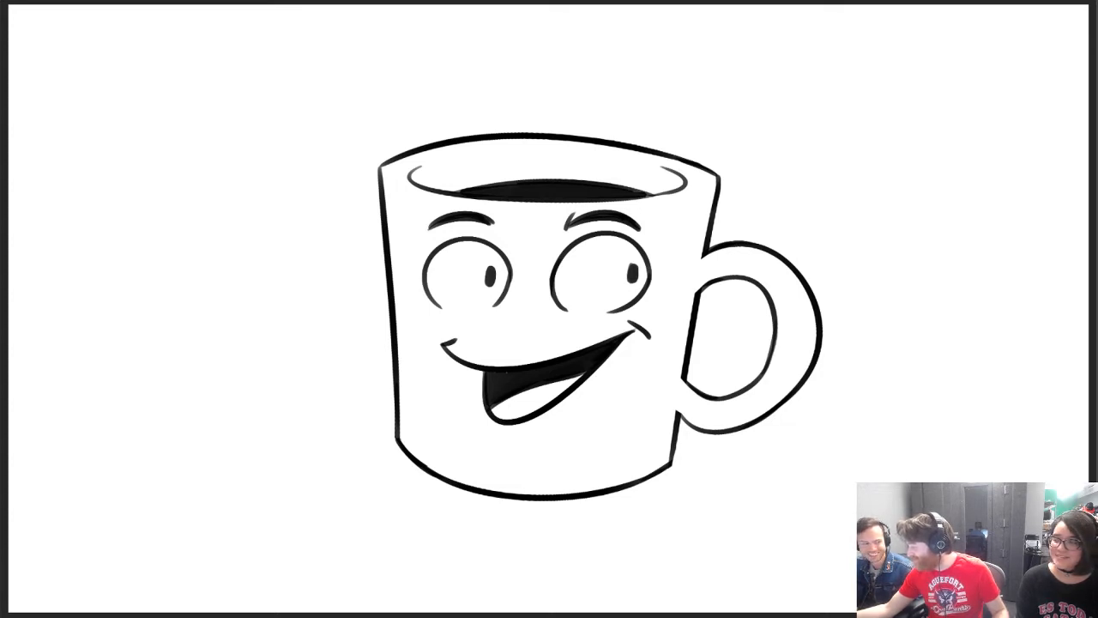
Clear the mug drawing from the canvas and try a first arc for a new drawing
key(Delete)
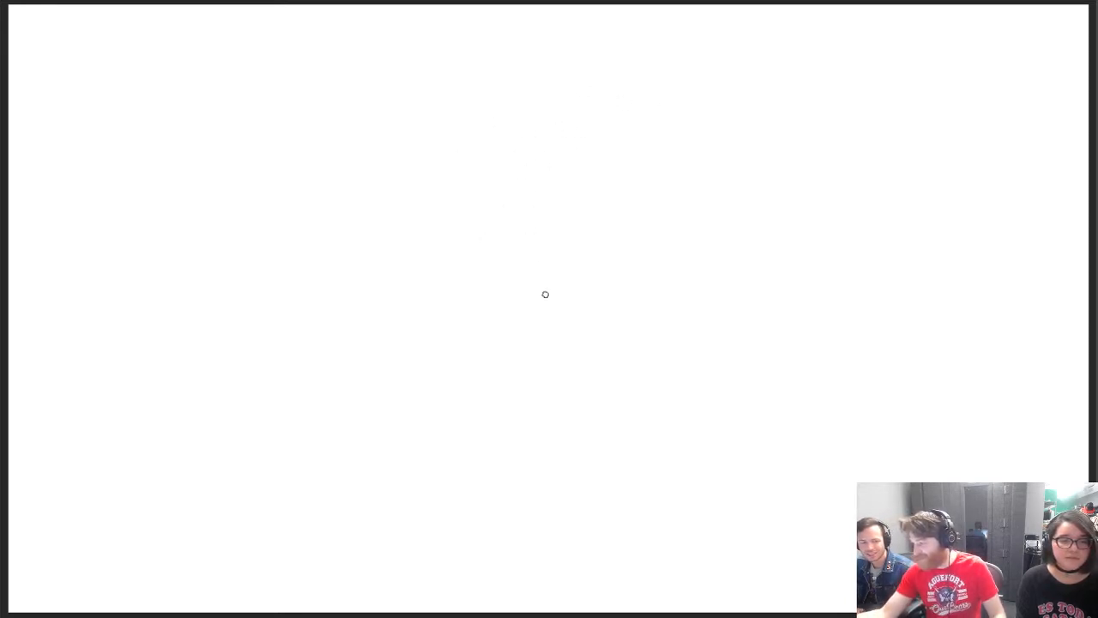
drag(511, 174, 650, 171)
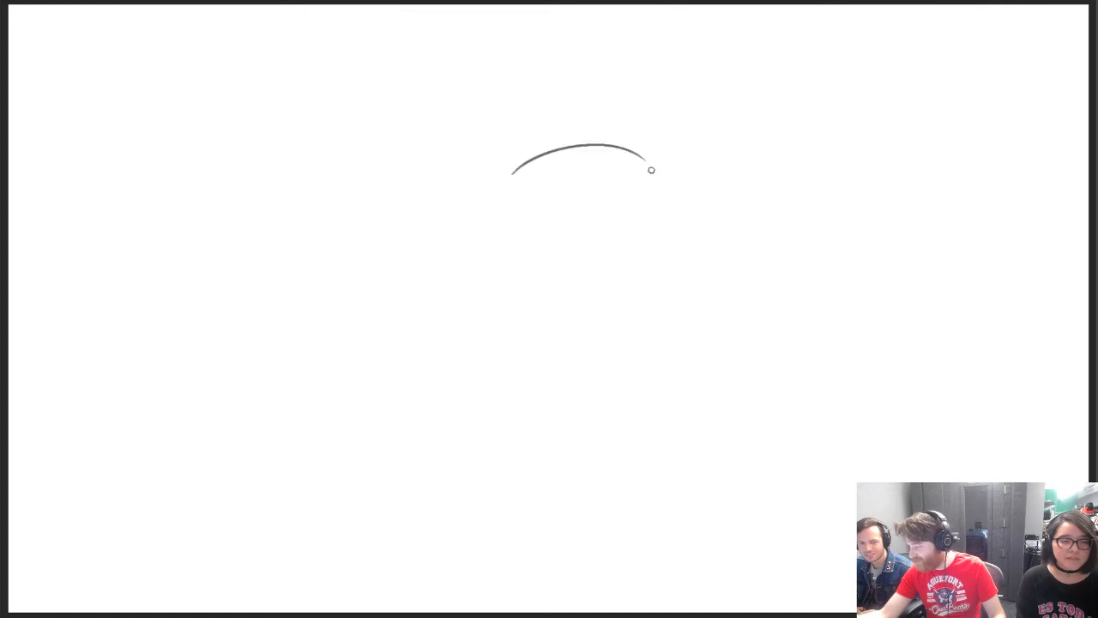
key(ctrl+z)
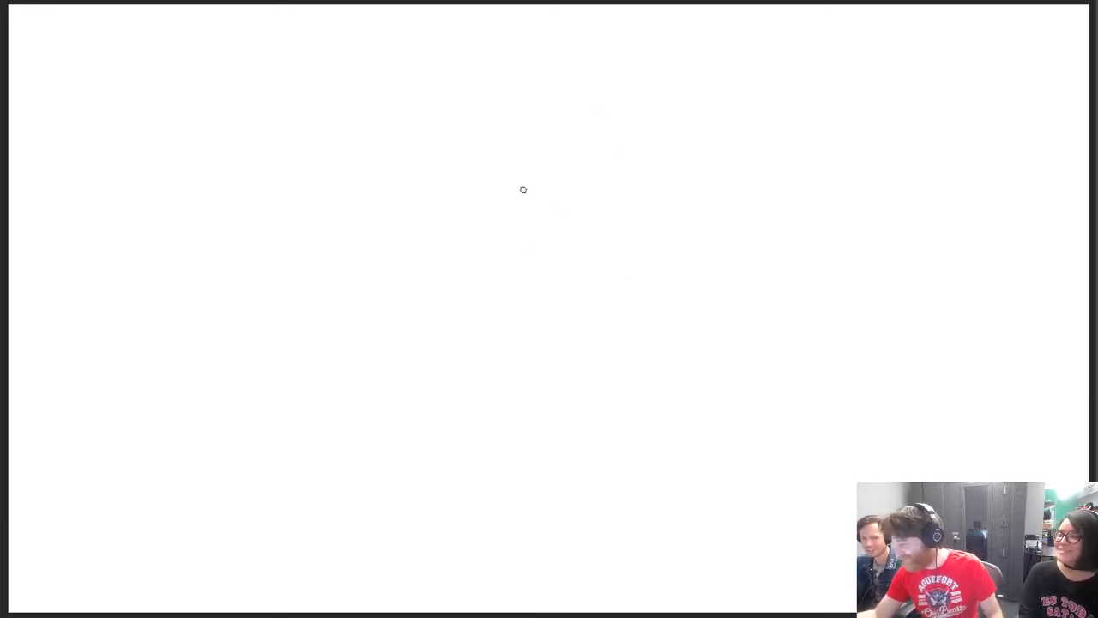
Sketch a curved hair stroke with a wavy hairline beneath it in the upper middle of the canvas
drag(489, 178, 571, 137)
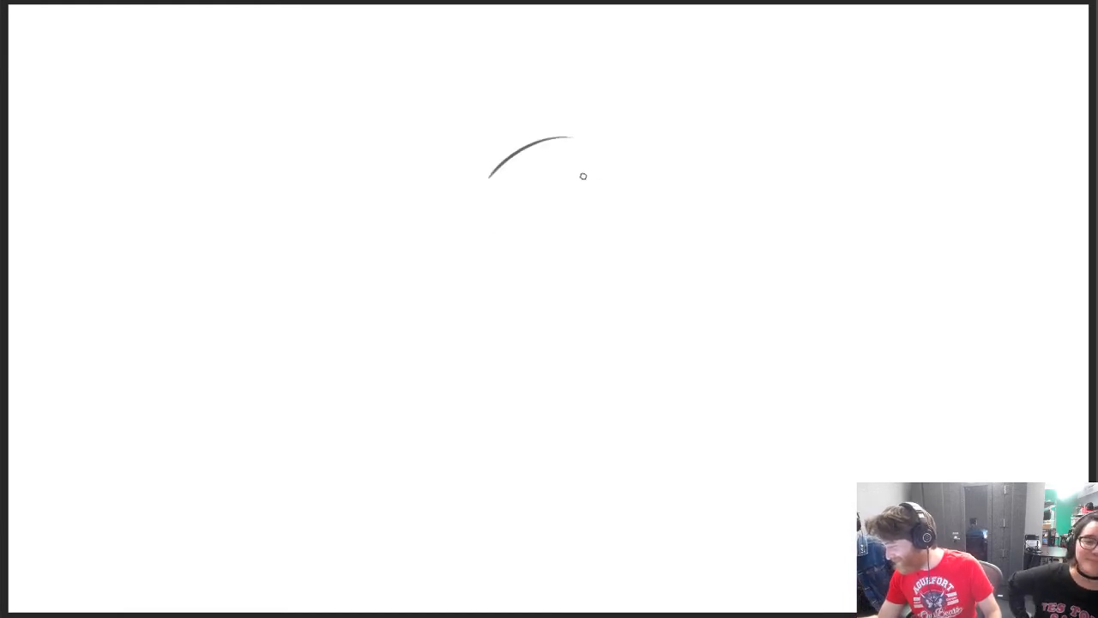
drag(490, 180, 576, 171)
key(ctrl+z)
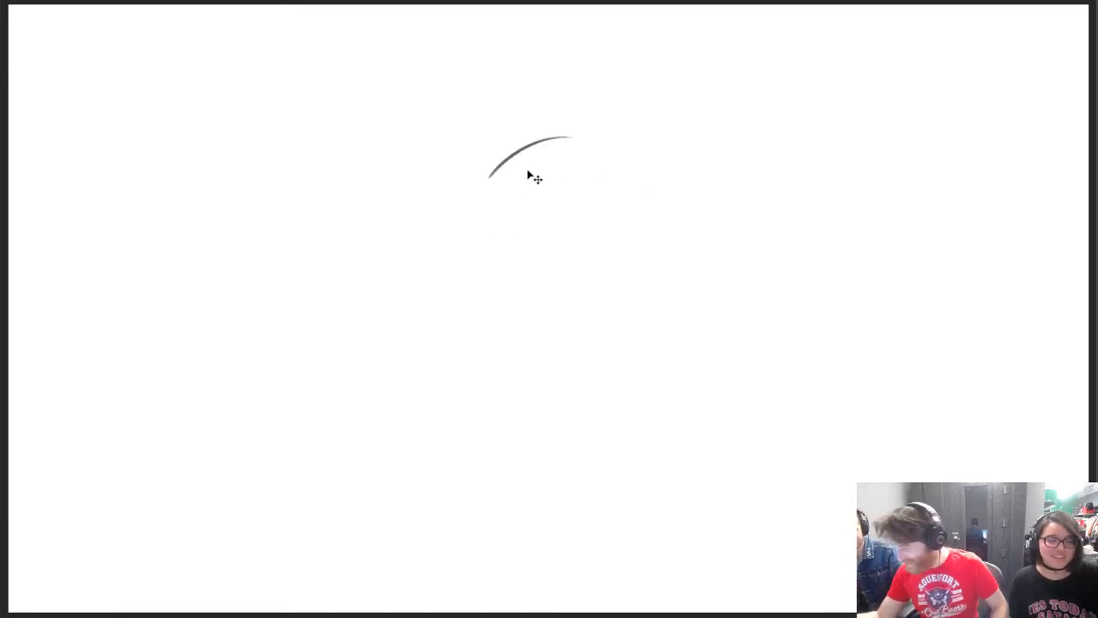
mouse_move(486, 180)
mouse_down()
mouse_move(592, 171)
mouse_move(638, 216)
mouse_up()
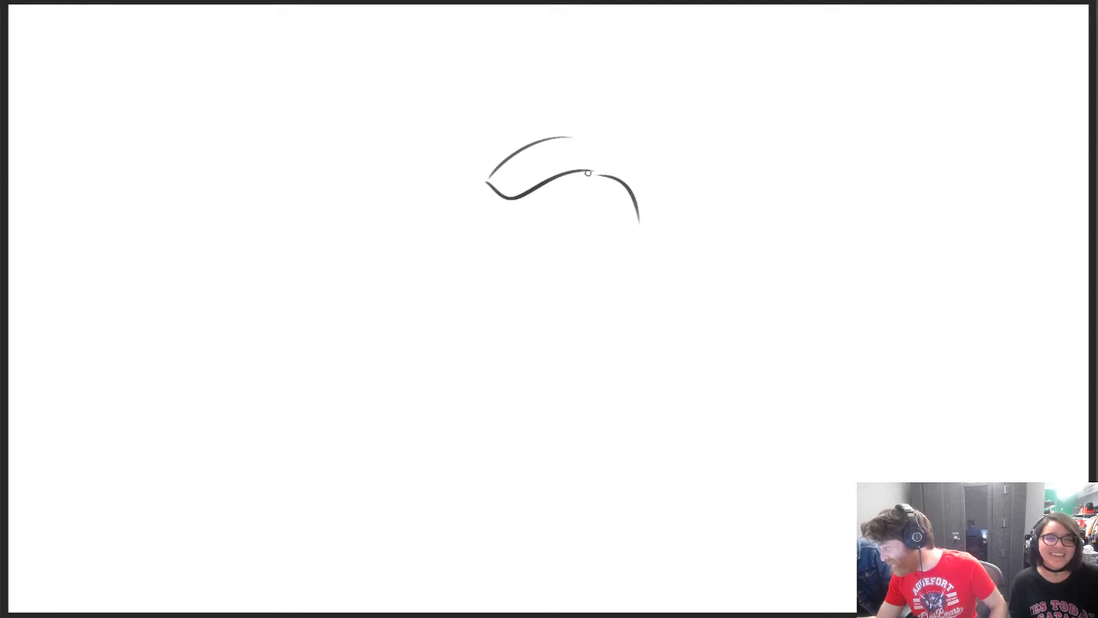
Redraw the right side of the head as a longer curve descending from the hairline's end
drag(587, 172, 646, 266)
key(ctrl+z)
key(e)
mouse_move(599, 174)
mouse_down()
mouse_move(619, 185)
mouse_move(638, 223)
mouse_up()
key(e)
mouse_move(604, 175)
mouse_down()
mouse_move(646, 234)
mouse_move(641, 263)
mouse_up()
key(ctrl+z)
Draw the left side of the face as a short curve ending in a pointed nose
drag(478, 191, 471, 261)
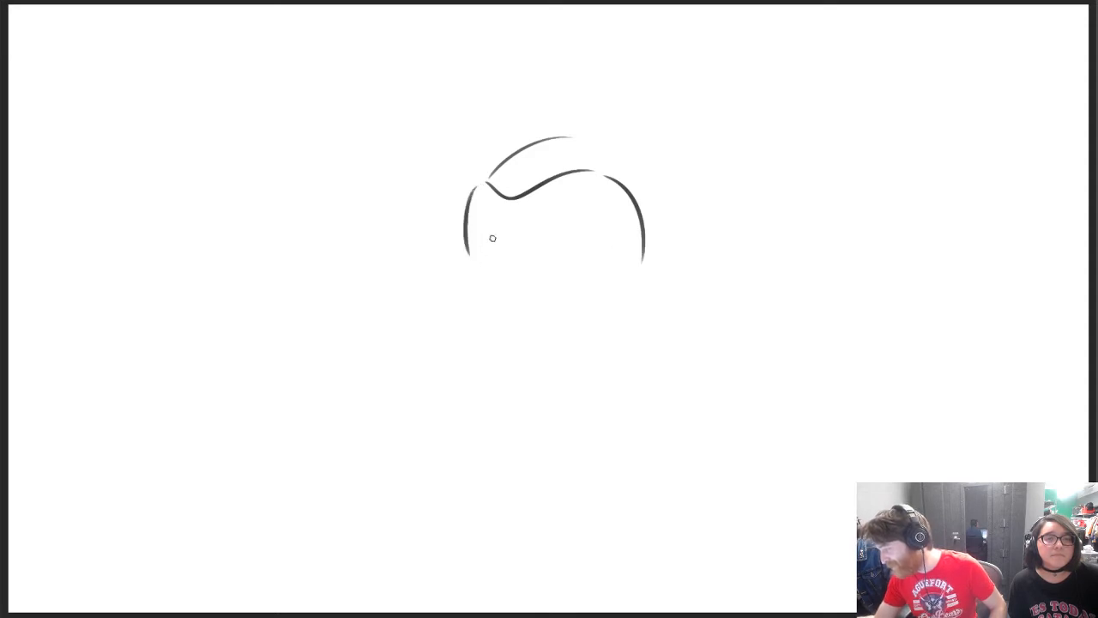
key(ctrl+z)
drag(478, 185, 470, 264)
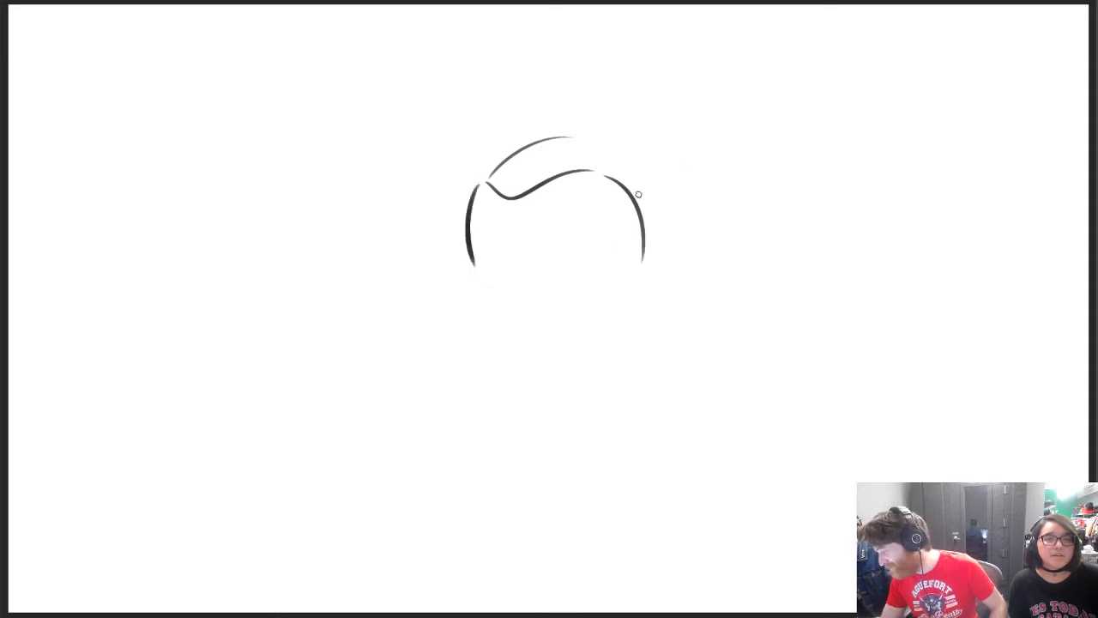
key(ctrl+z)
drag(496, 244, 513, 272)
key(ctrl+z)
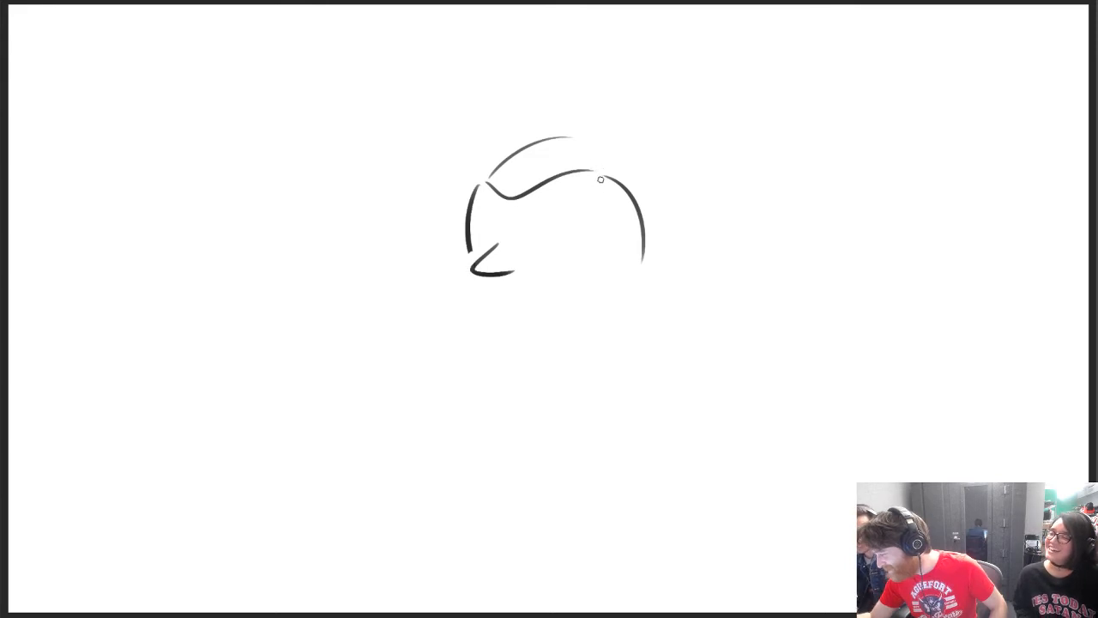
Erase the inner hair stroke and wavy hairline, and join both sides of the head with a rounded top
drag(478, 180, 518, 138)
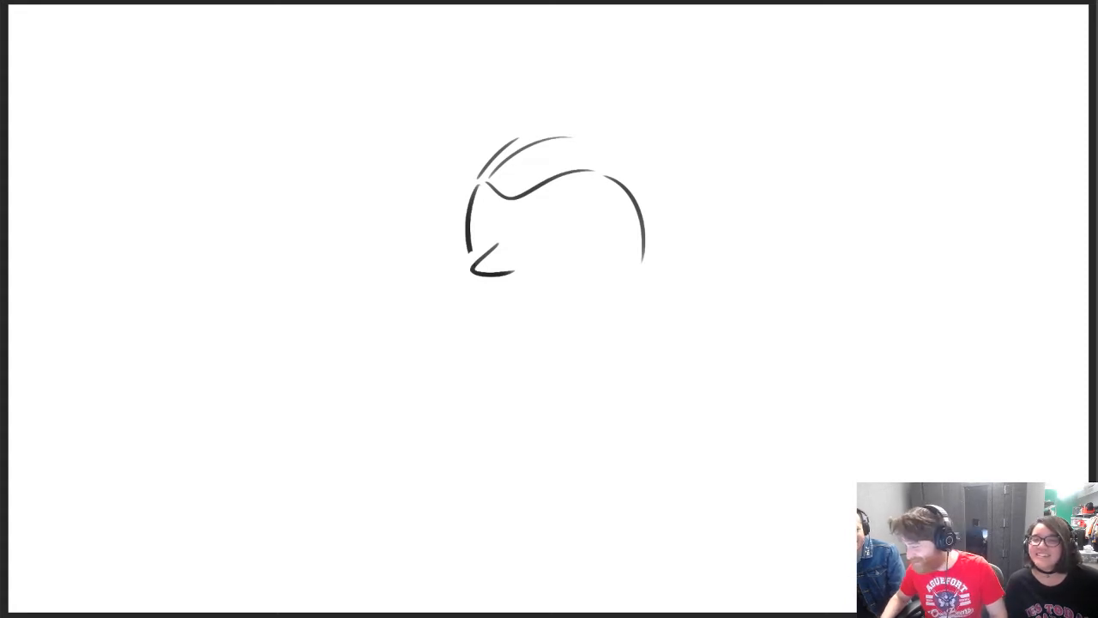
mouse_move(522, 166)
mouse_down()
mouse_move(520, 152)
mouse_move(507, 192)
mouse_move(551, 160)
mouse_move(569, 162)
mouse_up()
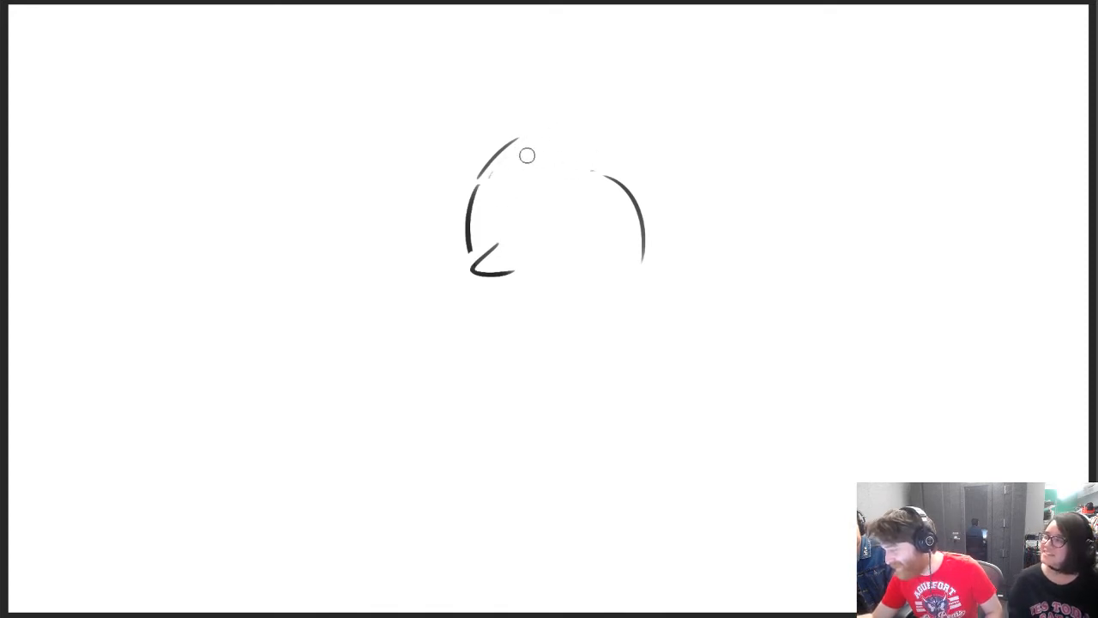
drag(478, 188, 623, 184)
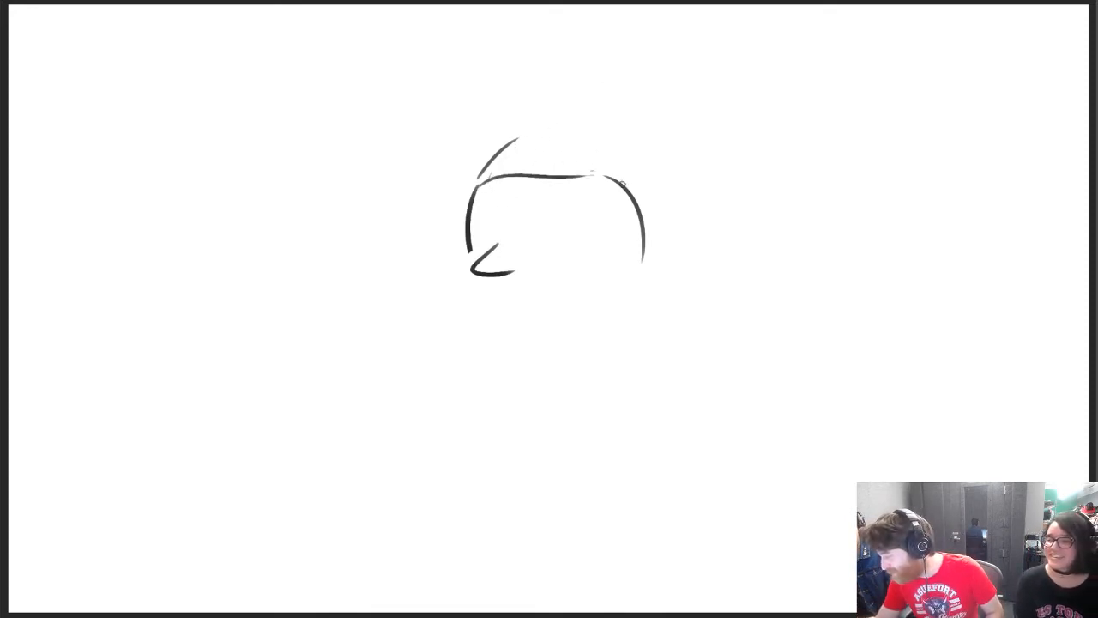
key(ctrl+z)
drag(474, 190, 623, 181)
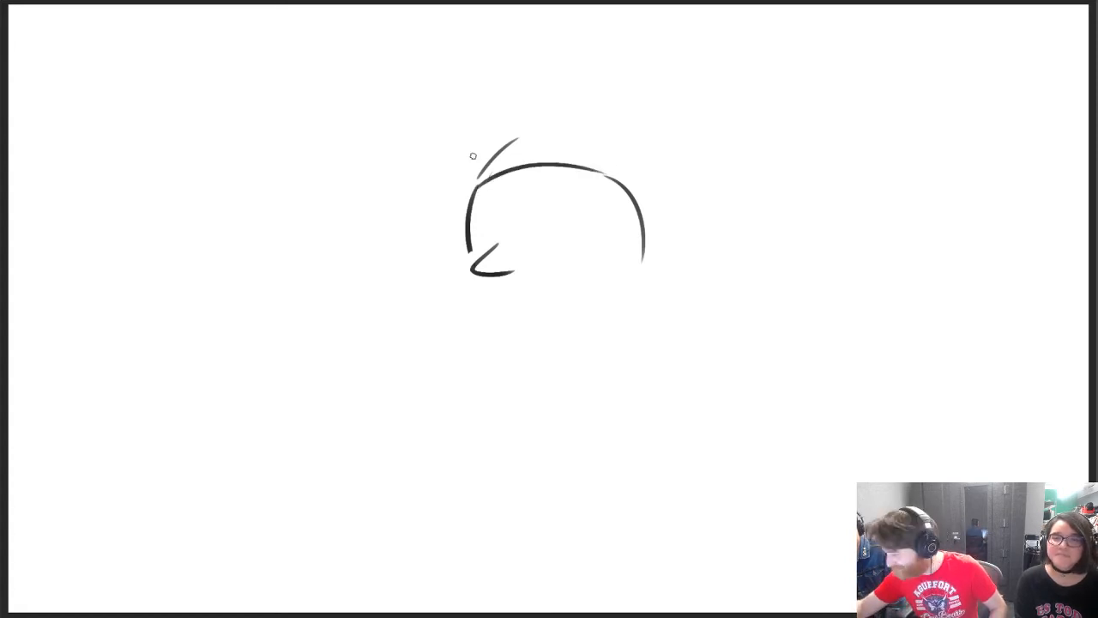
Draw a row of spiky hair arching above the head and fill the nose tip black
mouse_move(472, 155)
mouse_down()
mouse_move(466, 172)
mouse_move(525, 125)
mouse_move(620, 136)
mouse_up()
key(ctrl+z)
key(ctrl+z)
key(ctrl+z)
mouse_move(619, 136)
mouse_down()
mouse_move(601, 143)
mouse_move(654, 153)
mouse_move(668, 170)
mouse_up()
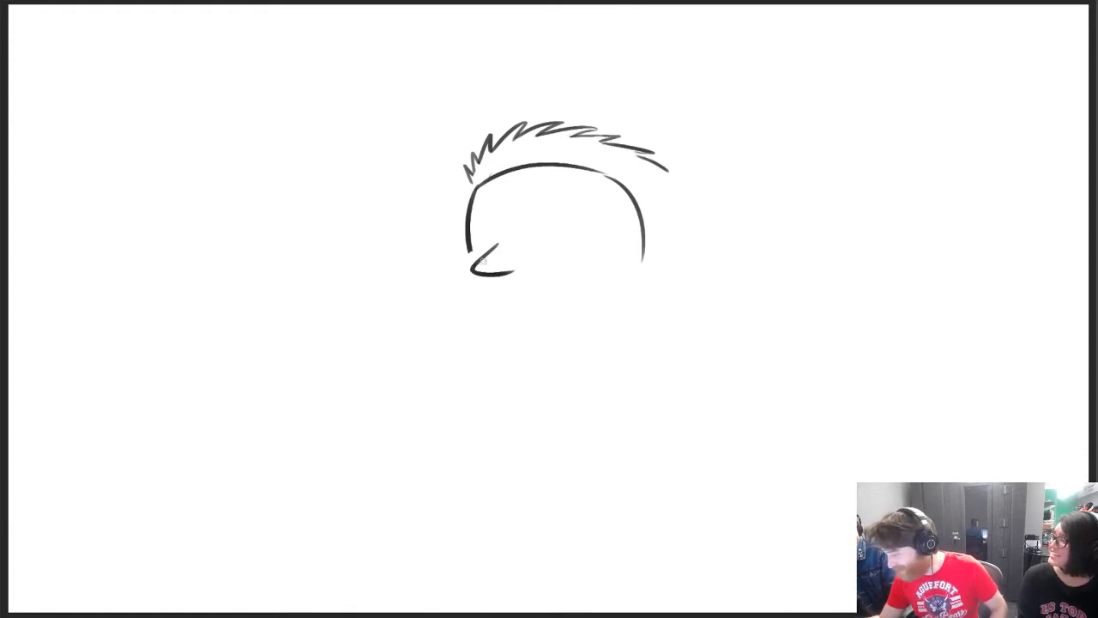
drag(482, 263, 479, 269)
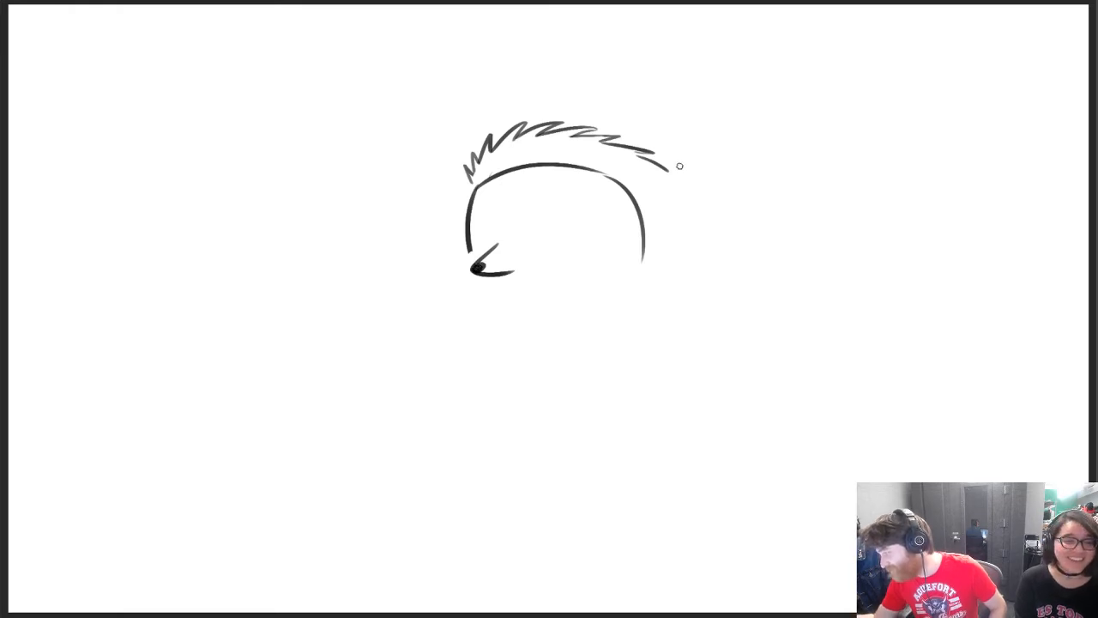
Erase the rounded top of the head and draw a two-line headband across the forehead below the spiky hair
key(e)
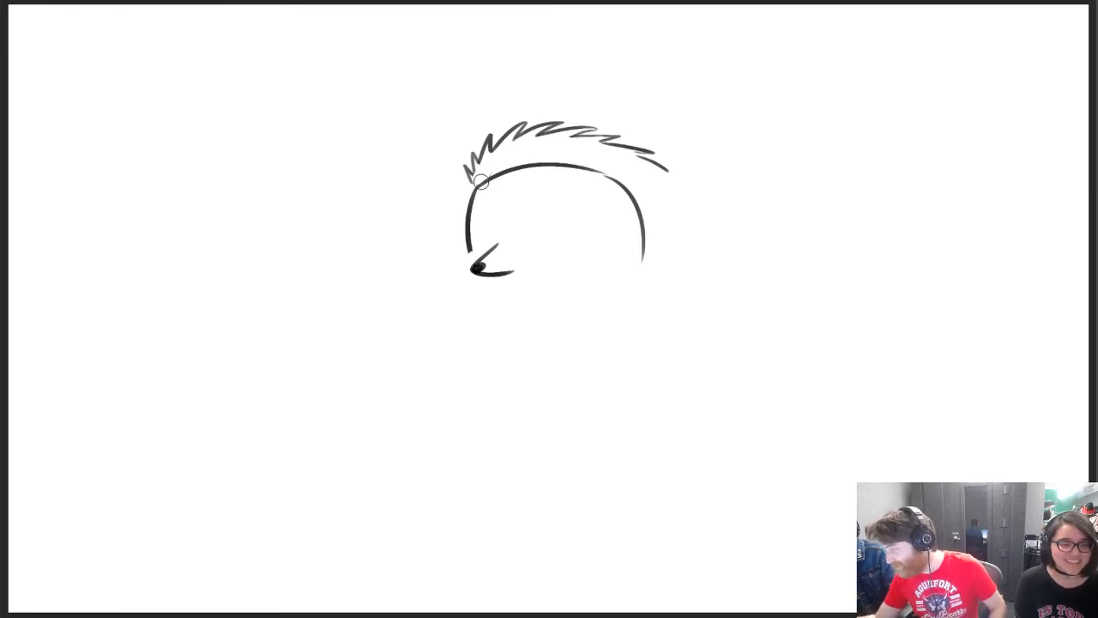
mouse_move(466, 180)
mouse_down()
mouse_move(598, 175)
mouse_move(624, 185)
mouse_move(479, 189)
mouse_move(664, 192)
mouse_up()
key(b)
mouse_move(473, 183)
mouse_down()
mouse_move(471, 203)
mouse_move(644, 173)
mouse_up()
drag(470, 202, 670, 194)
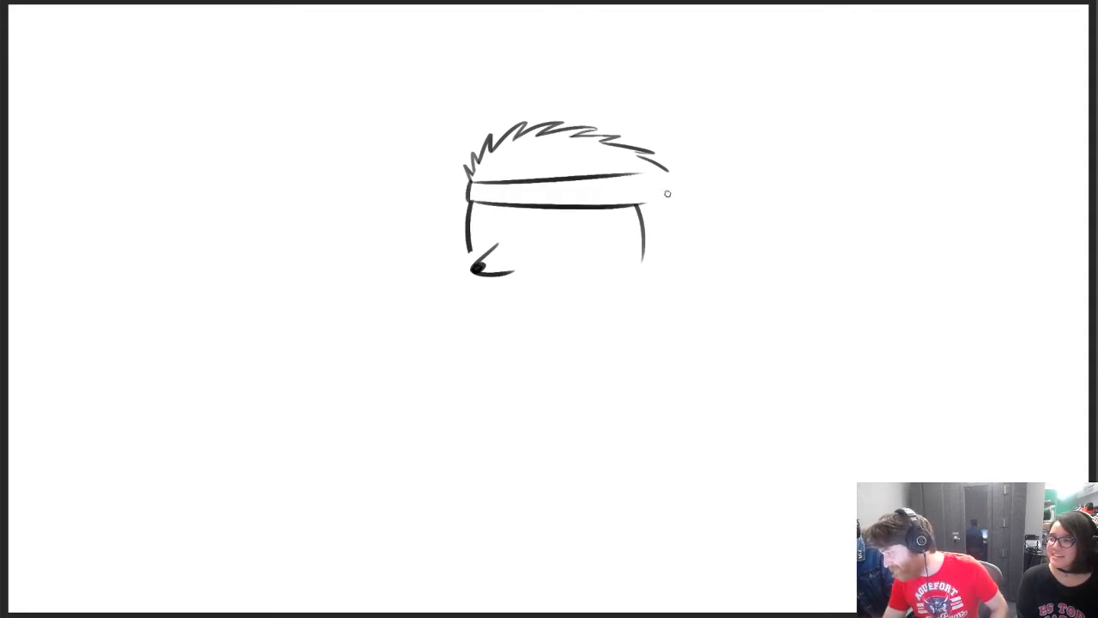
key(ctrl+z)
mouse_move(472, 203)
mouse_down()
mouse_move(673, 194)
mouse_move(672, 172)
mouse_up()
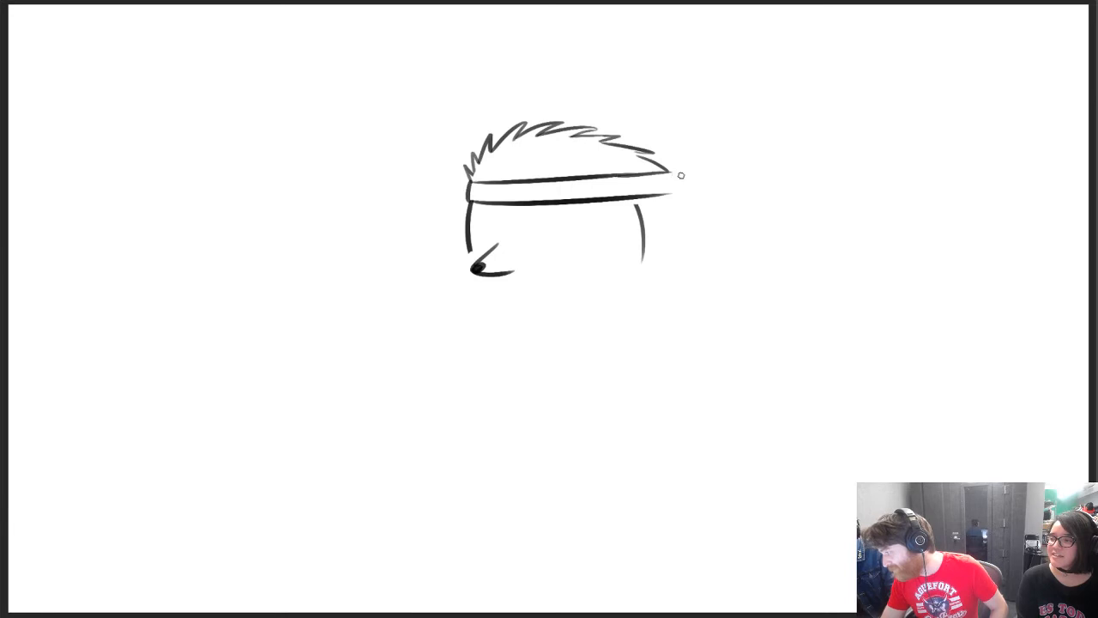
Erase the right half of the spiky hair above the headband and return to the Brush
key(e)
mouse_move(598, 130)
mouse_down()
mouse_move(664, 140)
mouse_move(620, 149)
mouse_move(688, 163)
mouse_move(571, 135)
mouse_move(597, 128)
mouse_up()
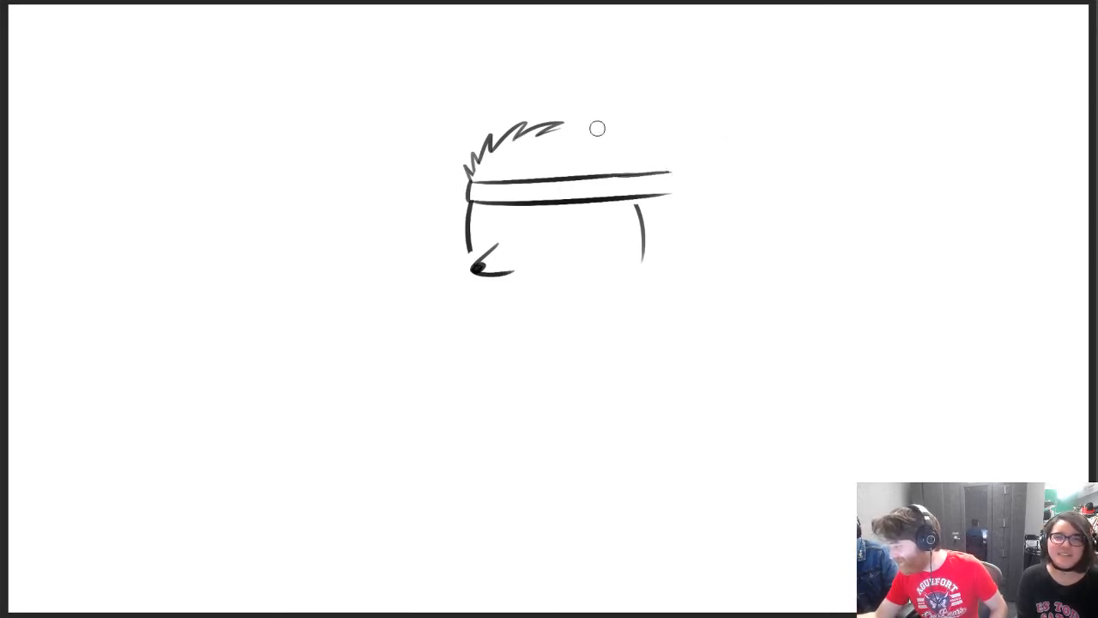
key(b)
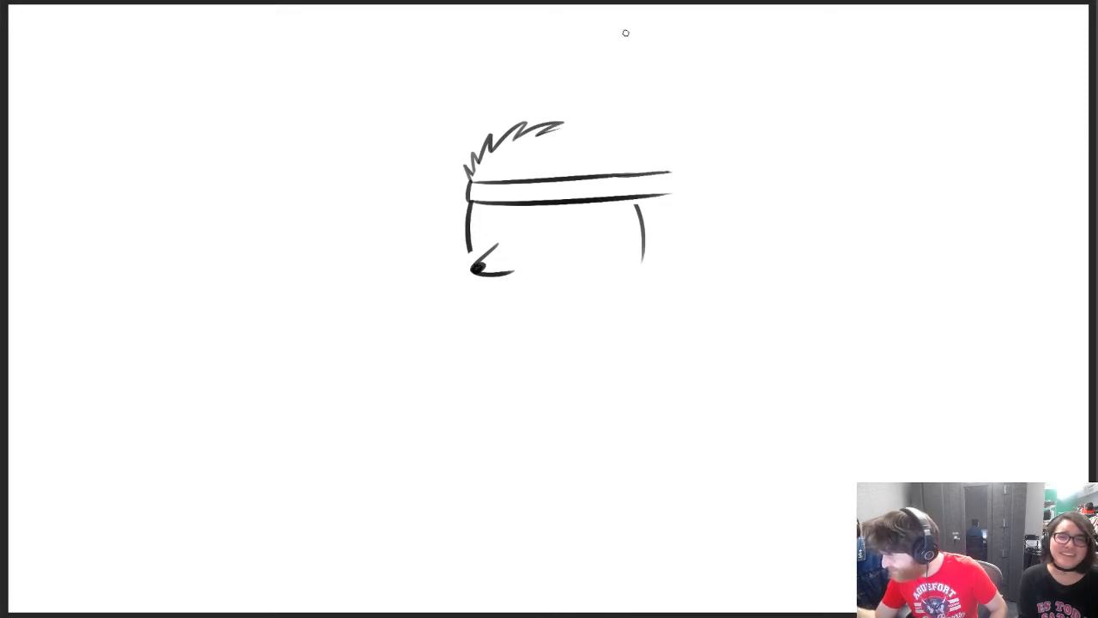
Clean the cut end of the spiky hair and extend the zigzag across the top of the head
key(e)
mouse_move(564, 117)
mouse_down()
mouse_move(550, 130)
mouse_move(589, 112)
mouse_move(623, 116)
mouse_up()
key(b)
key(ctrl+z)
key(ctrl+z)
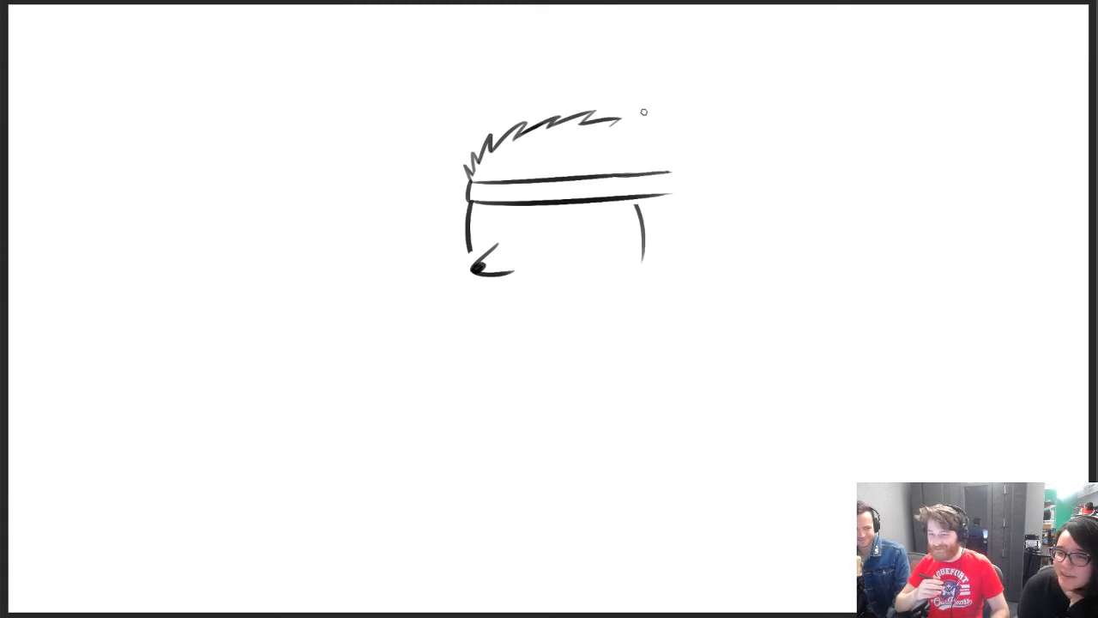
Continue the spiky hair down the back of the head to the rear end of the headband
mouse_move(610, 127)
mouse_down()
mouse_move(656, 124)
mouse_move(638, 133)
mouse_up()
key(ctrl+z)
mouse_move(638, 133)
mouse_down()
mouse_move(672, 135)
mouse_move(658, 138)
mouse_move(683, 169)
mouse_up()
key(ctrl+z)
key(ctrl+z)
key(ctrl+z)
key(ctrl+z)
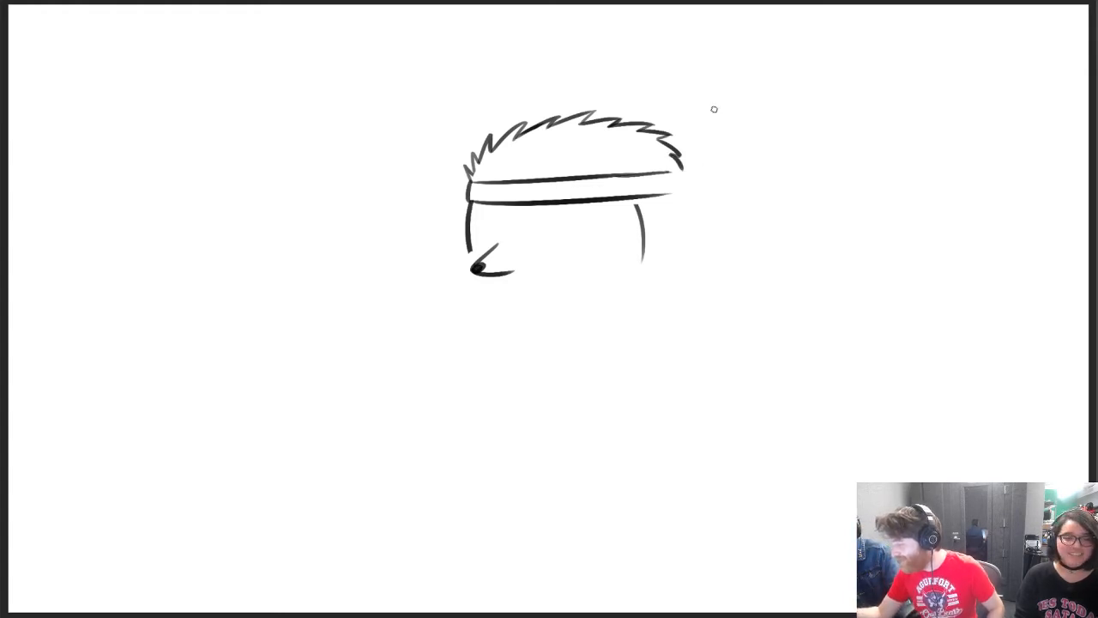
Close the rear end of the headband with a short vertical stroke and erase the overshooting line
mouse_move(658, 175)
mouse_down()
mouse_move(688, 172)
mouse_move(682, 191)
mouse_up()
key(ctrl+z)
key(ctrl+z)
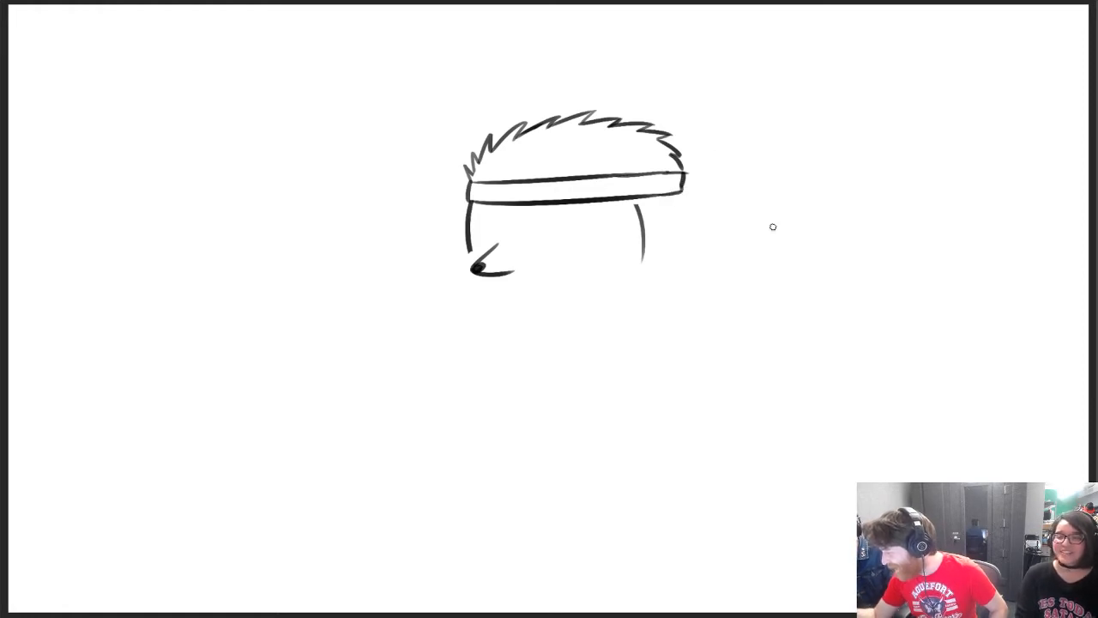
key(e)
key(b)
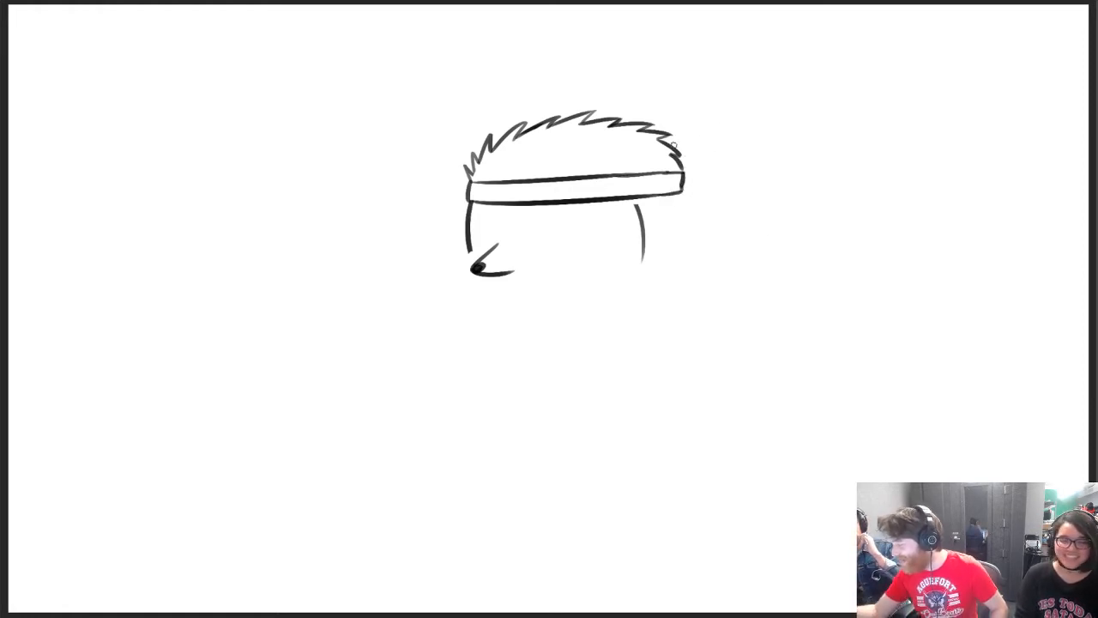
Draw a short run of spiky hair below the headband at the back of the head
mouse_move(680, 195)
mouse_down()
mouse_move(703, 220)
mouse_move(688, 207)
mouse_move(694, 253)
mouse_up()
key(ctrl+z)
key(ctrl+z)
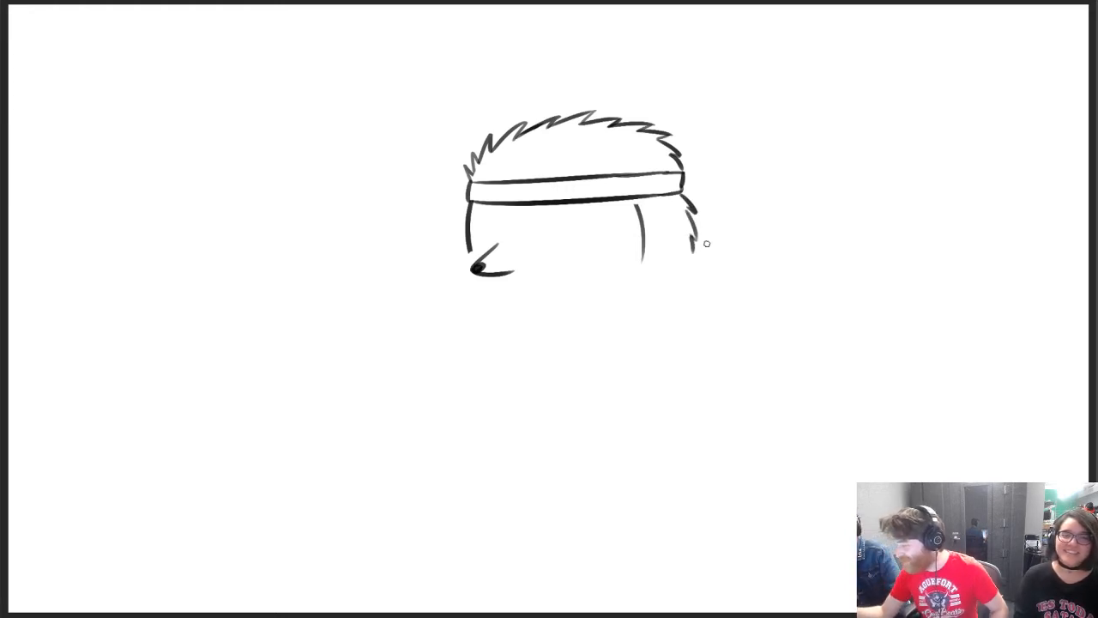
Try a curved chest line running down from below the nose
drag(470, 288, 463, 342)
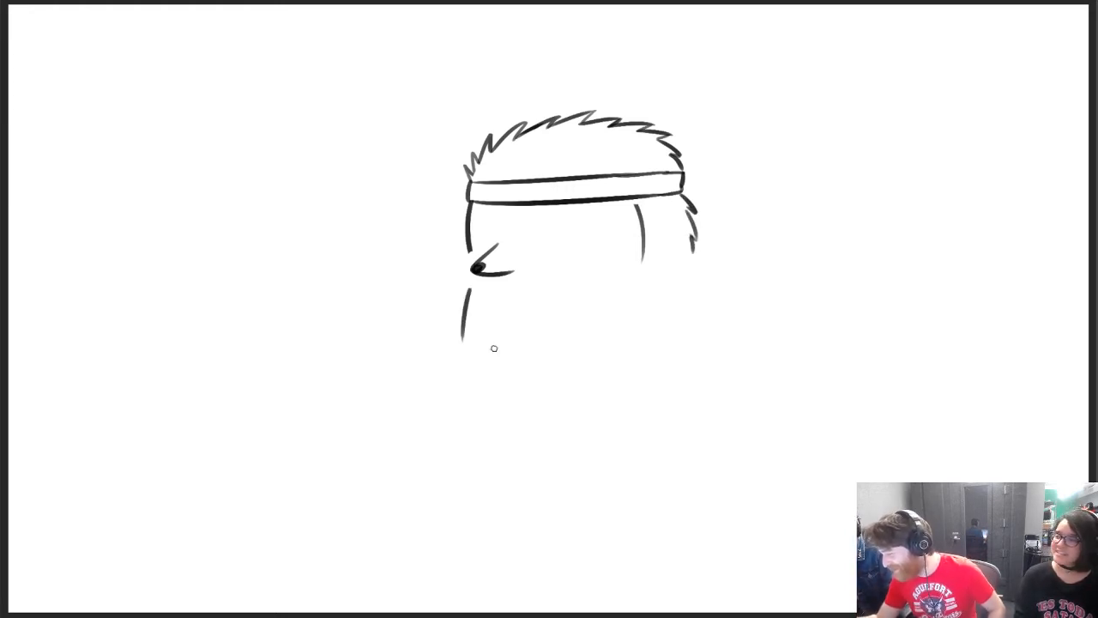
key(ctrl+z)
drag(470, 286, 463, 385)
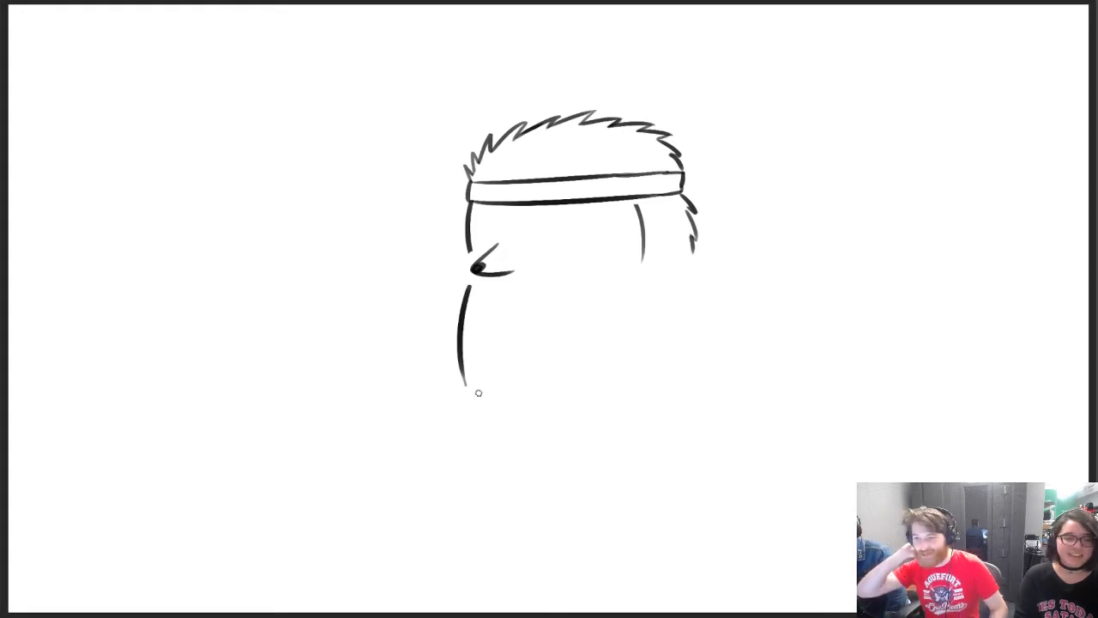
key(ctrl+z)
Sketch two parallel diagonal neck lines below the back hair, erase them and return to the Brush
drag(662, 282, 702, 345)
key(ctrl+z)
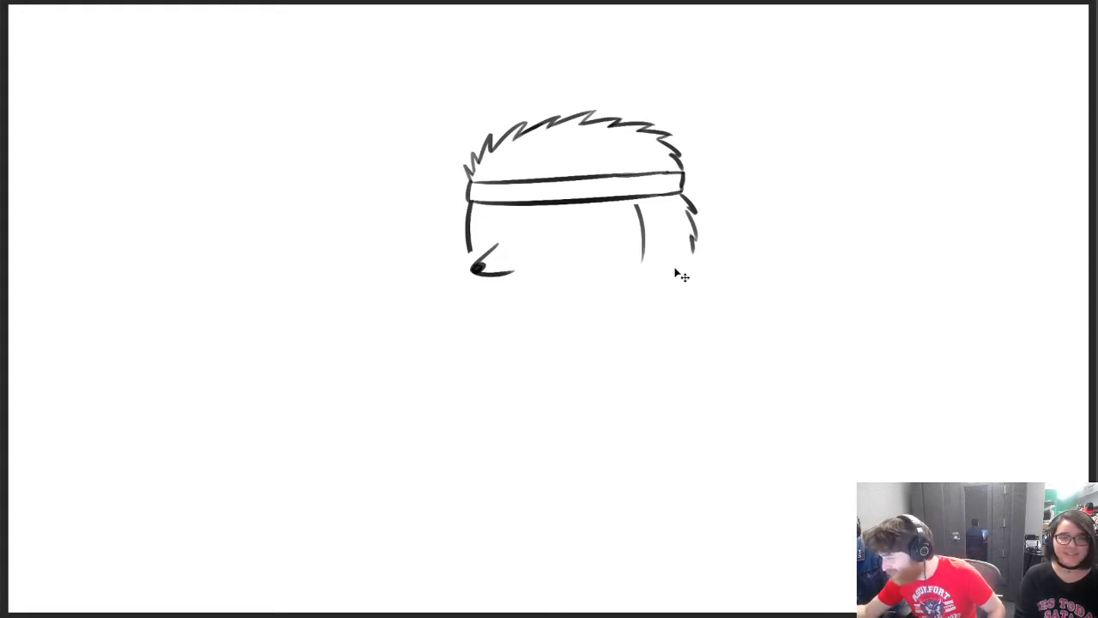
drag(671, 269, 728, 324)
key(ctrl+z)
drag(678, 262, 728, 319)
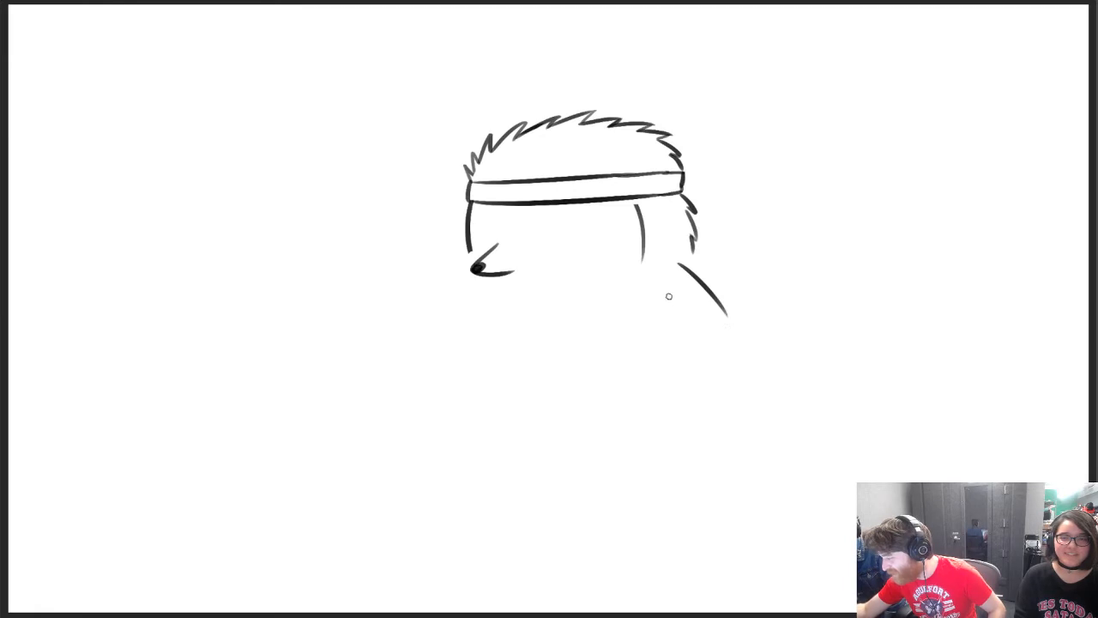
drag(666, 291, 727, 343)
key(ctrl+z)
drag(661, 294, 711, 333)
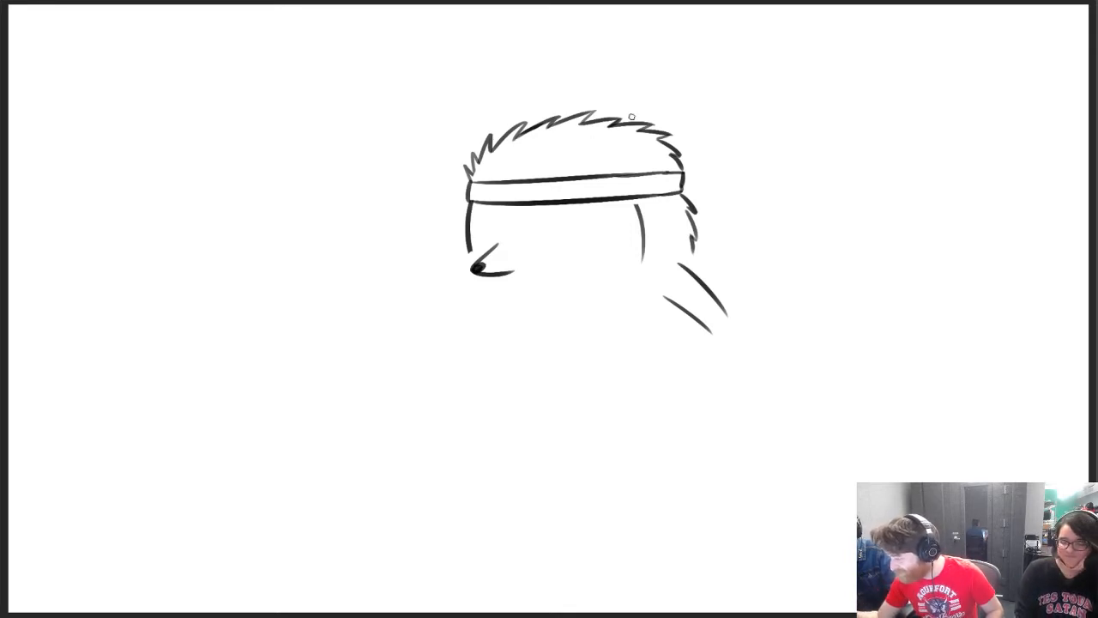
key(e)
mouse_move(679, 264)
mouse_down()
mouse_move(664, 290)
mouse_move(670, 303)
mouse_move(714, 316)
mouse_move(729, 296)
mouse_up()
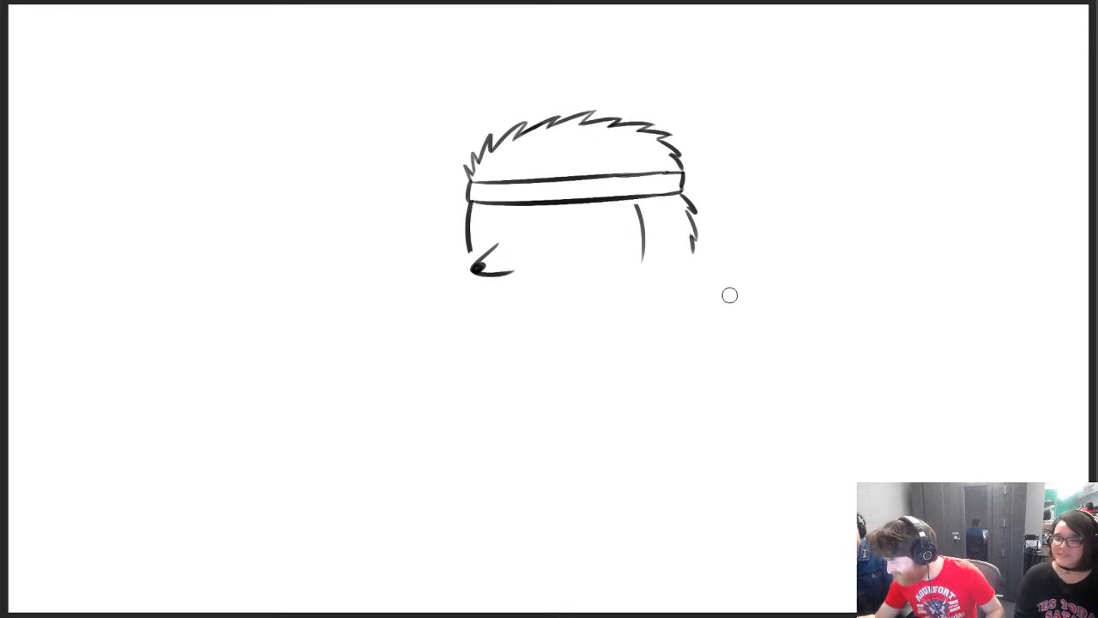
key(e)
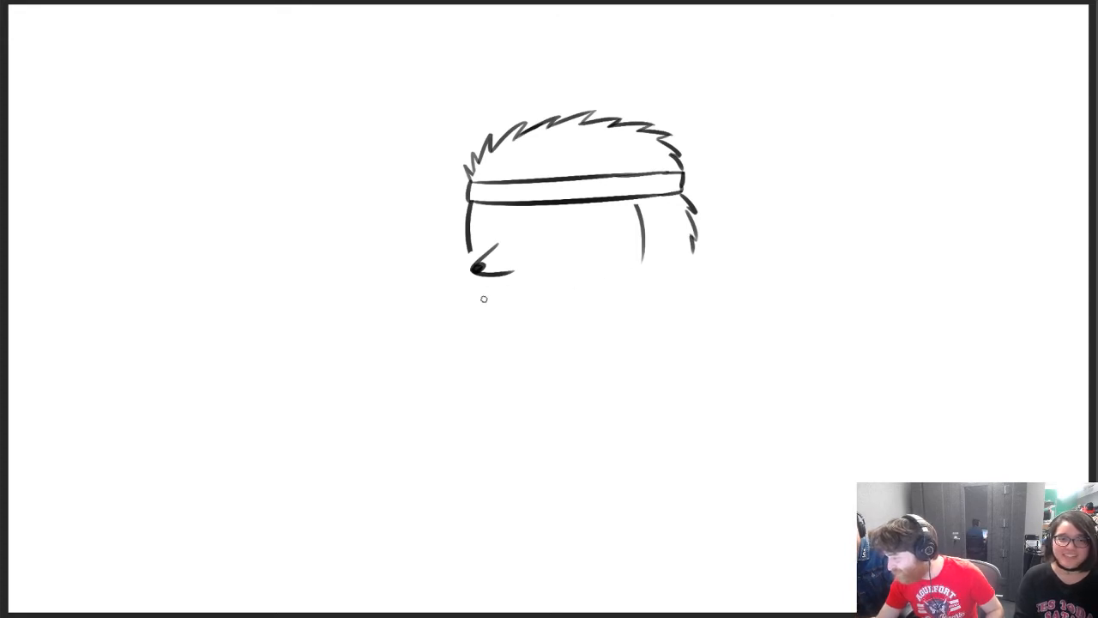
Draw a sweeping cloak collar line from below the nose, dipping under the chin and rising to the back hair
drag(483, 297, 598, 295)
key(ctrl+z)
drag(481, 296, 703, 251)
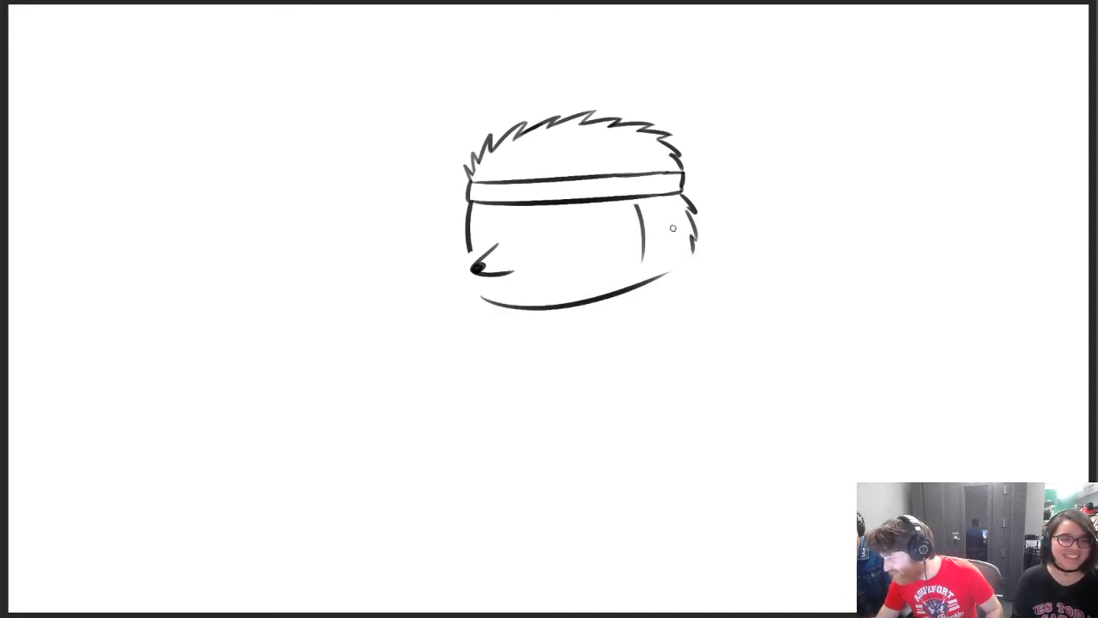
key(ctrl+z)
drag(487, 292, 712, 261)
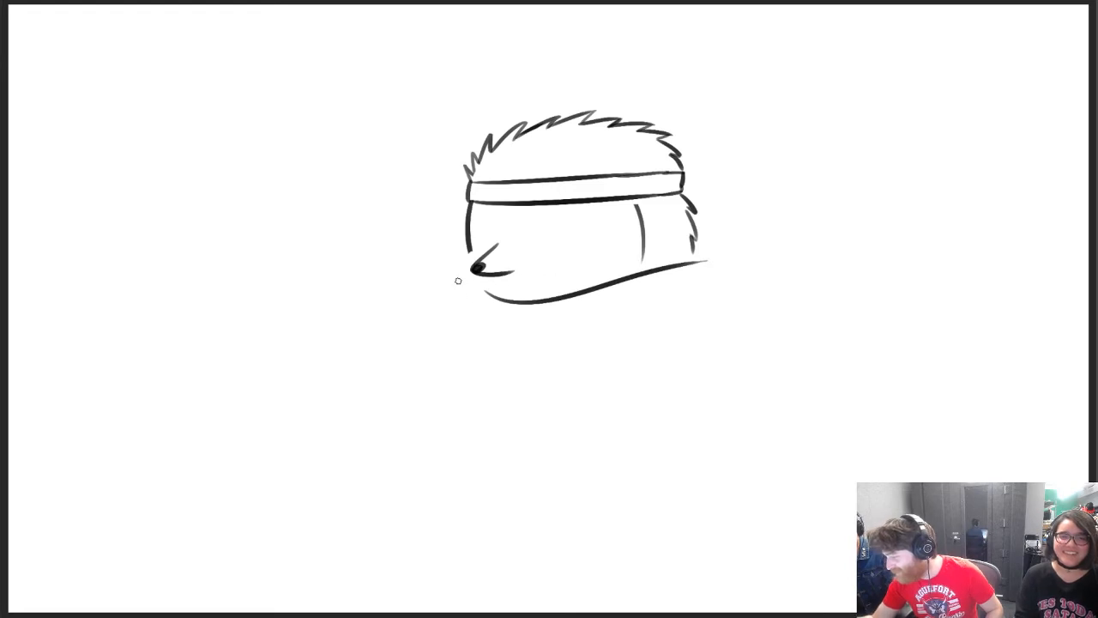
Draw a curved collar fold in front of and below the nose
drag(457, 278, 515, 348)
key(ctrl+z)
drag(455, 273, 477, 326)
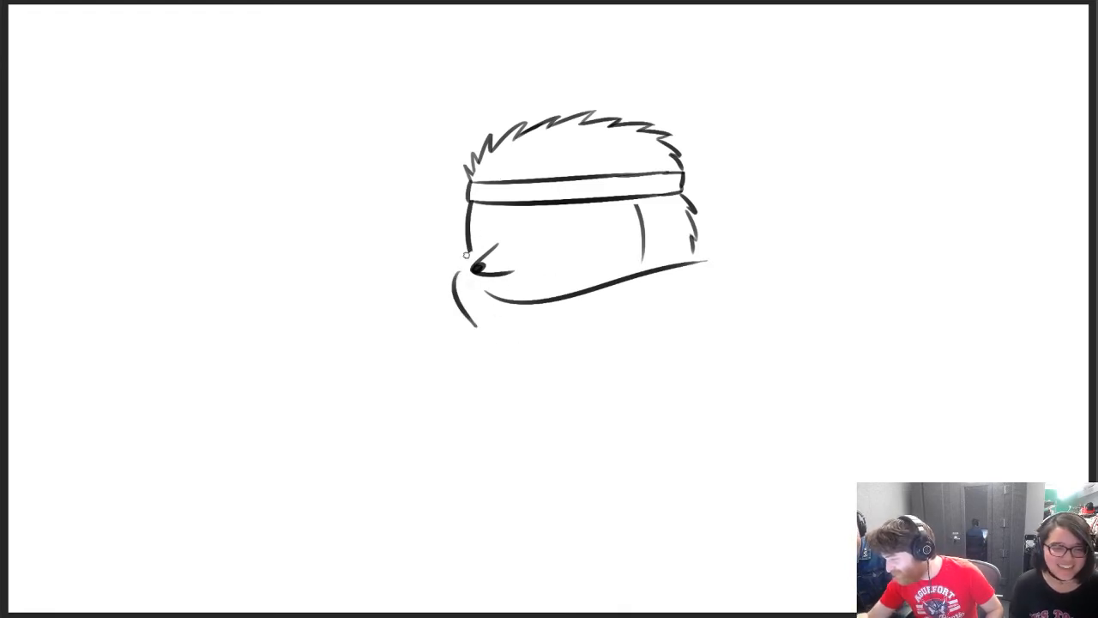
Erase the lower end of the front face line and redraw it down to the collar
mouse_move(468, 253)
mouse_down()
mouse_move(465, 271)
mouse_move(470, 237)
mouse_up()
key(ctrl+z)
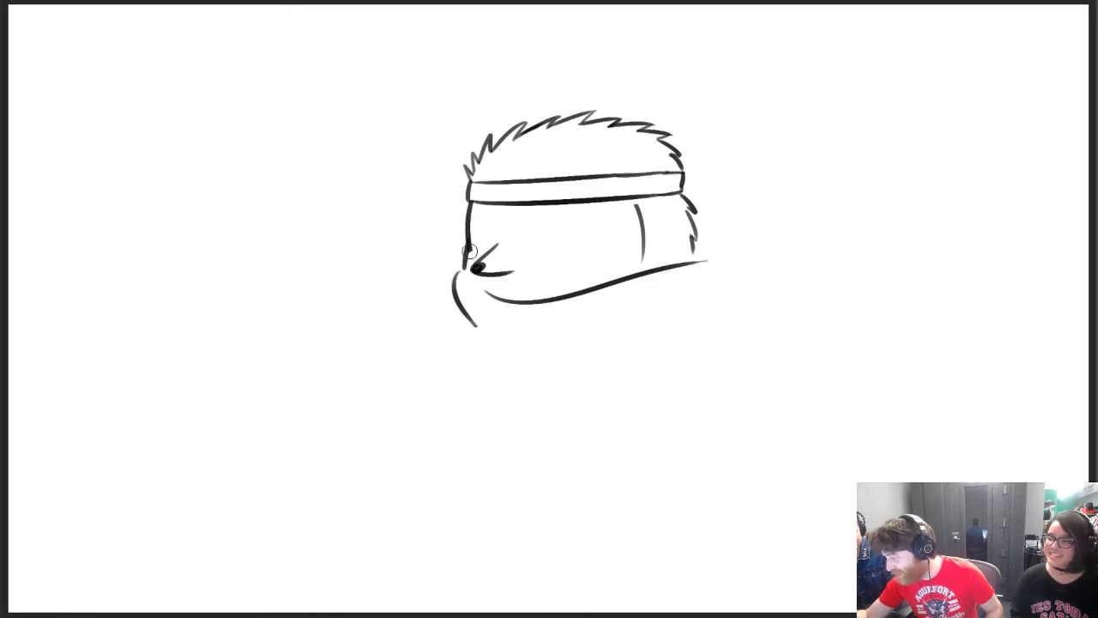
key(ctrl+z)
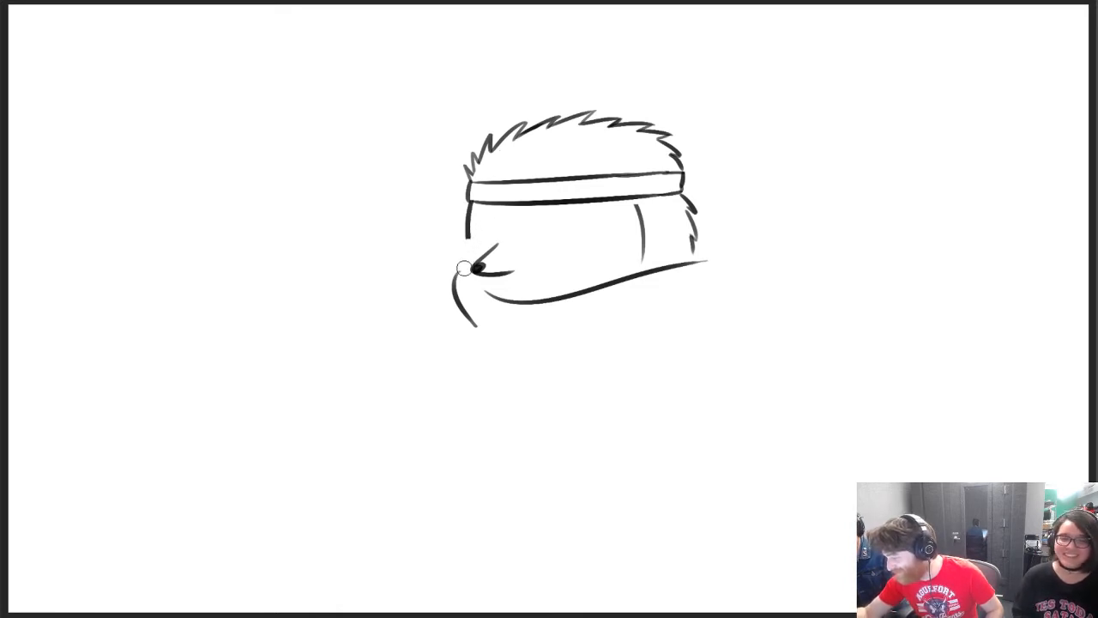
drag(464, 271, 472, 232)
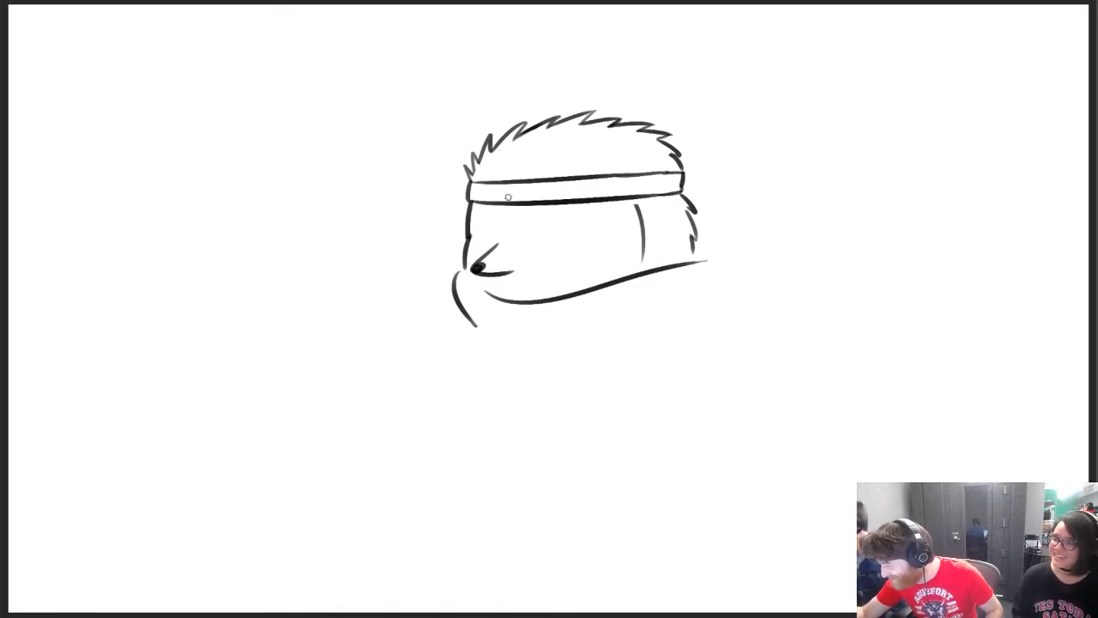
Join the collar to the face and draw the cloak's long front fold, a shorter inner fold and the rounded shoulder with back edge
mouse_move(464, 273)
mouse_down()
mouse_move(504, 302)
mouse_move(523, 450)
mouse_up()
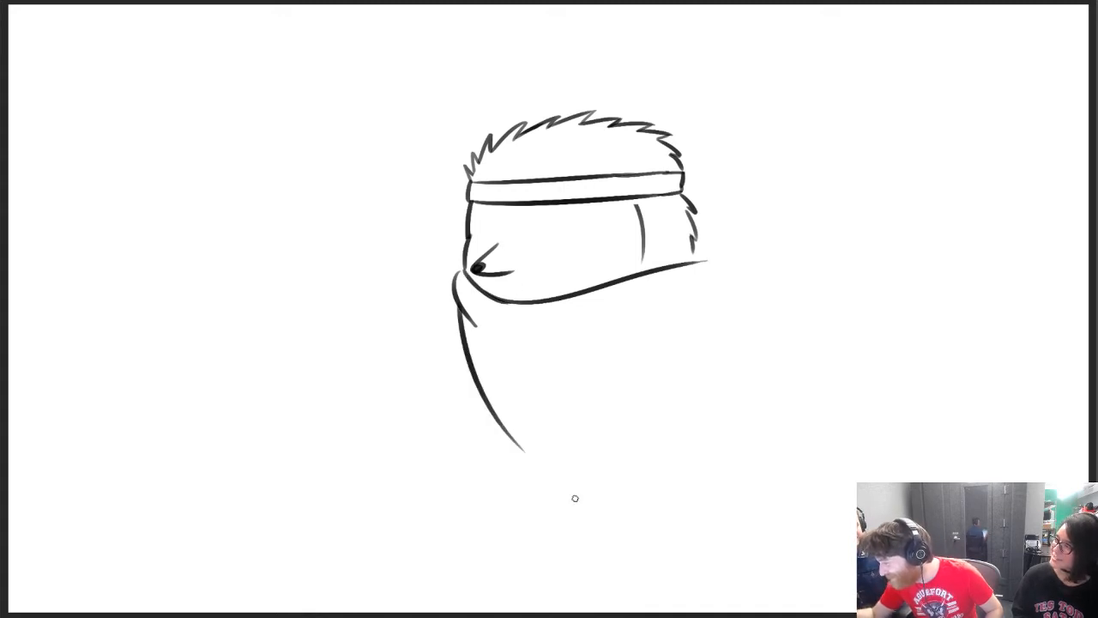
key(ctrl+z)
drag(460, 311, 560, 483)
drag(497, 342, 640, 413)
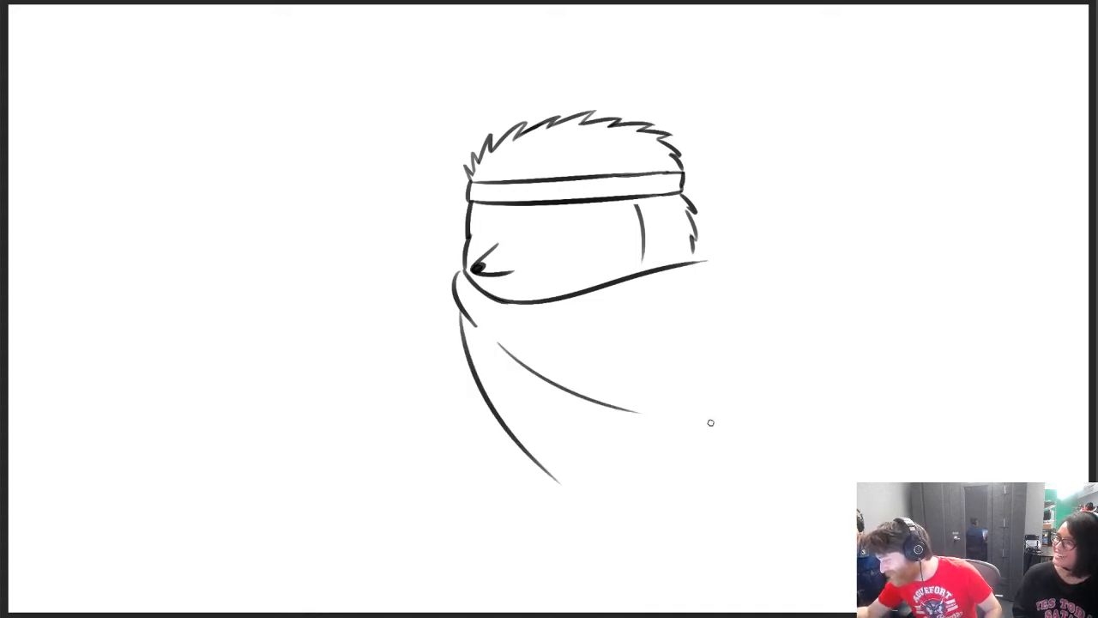
drag(700, 250, 790, 407)
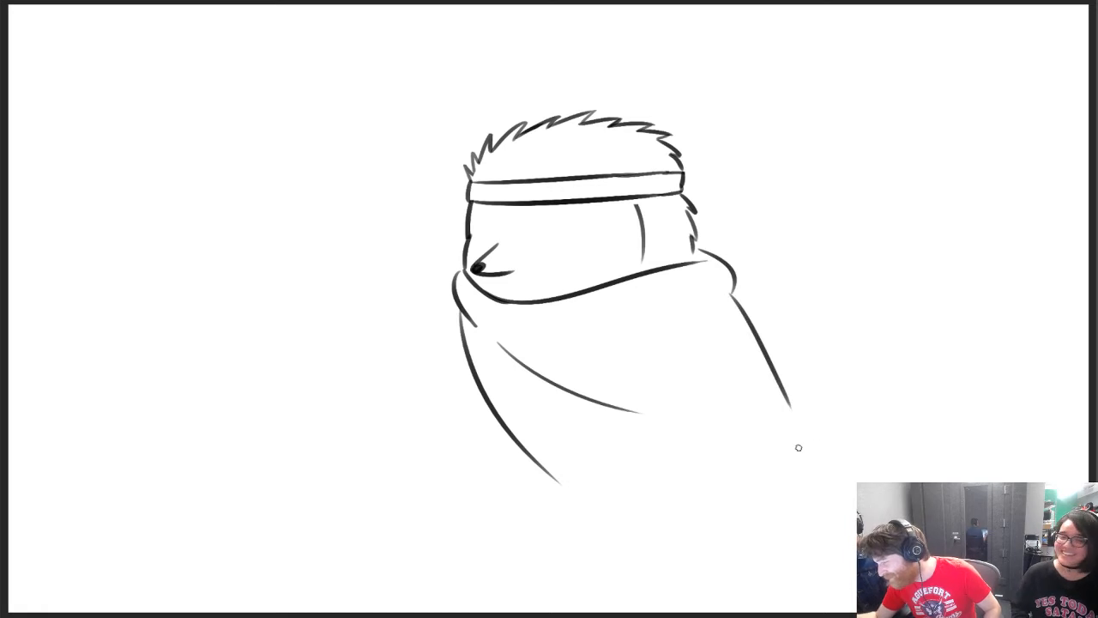
Draw a short, nearly vertical cloak edge hanging from the front collar fold
drag(452, 312, 454, 403)
key(ctrl+z)
drag(452, 315, 460, 421)
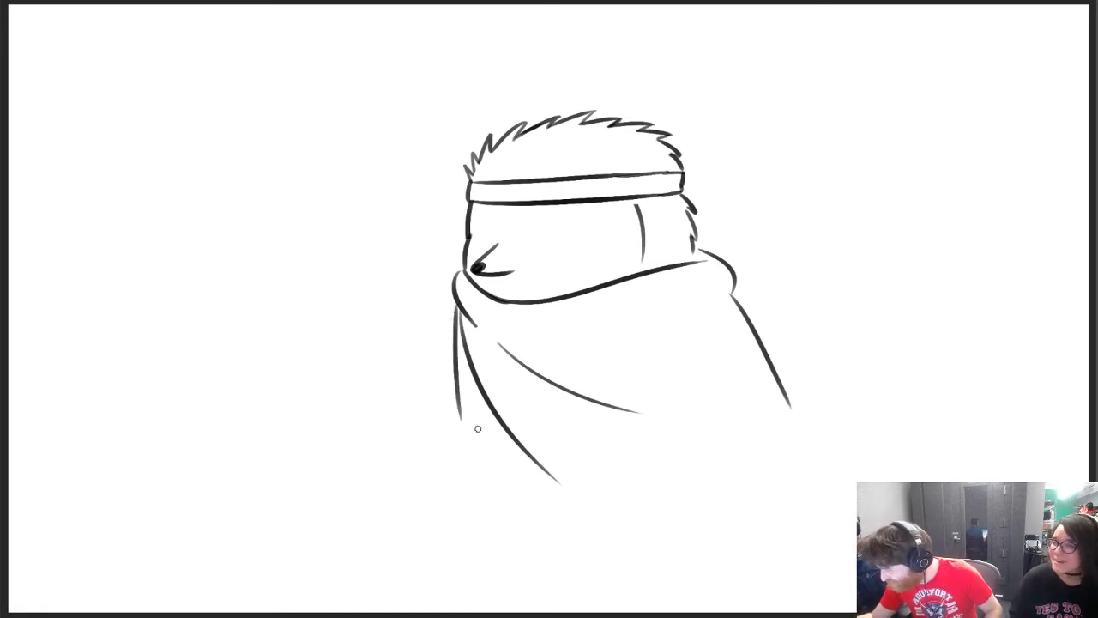
key(ctrl+z)
drag(453, 301, 455, 371)
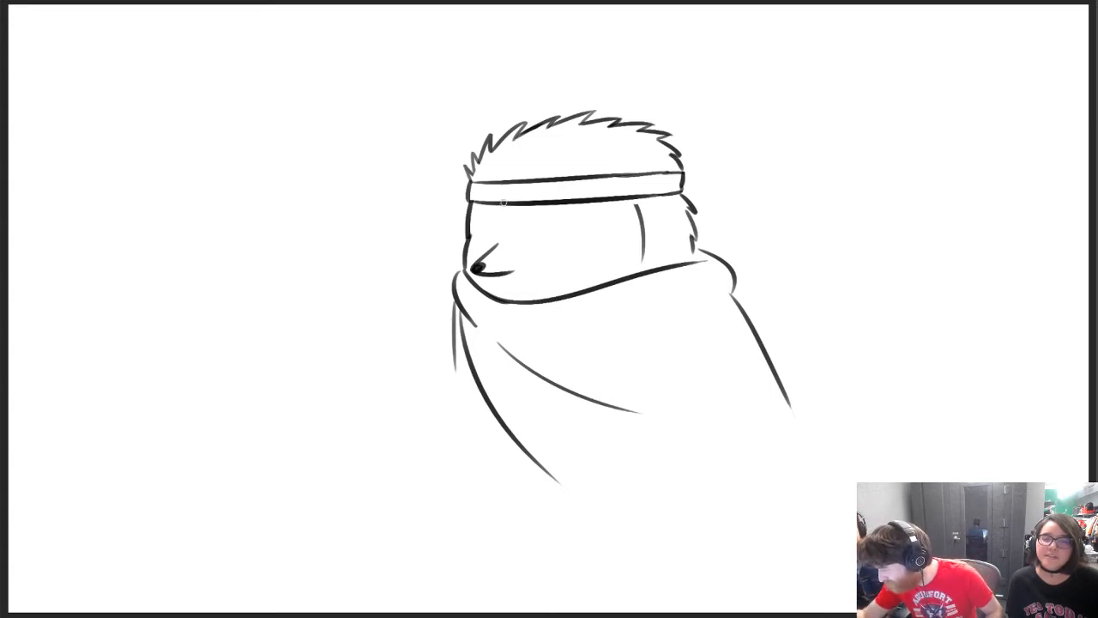
Draw a diamond-shaped gem on the front of the headband, erasing and redrawing its rear and lower sides
mouse_move(507, 168)
mouse_down()
mouse_move(495, 187)
mouse_move(509, 211)
mouse_move(527, 190)
mouse_move(512, 161)
mouse_move(523, 178)
mouse_up()
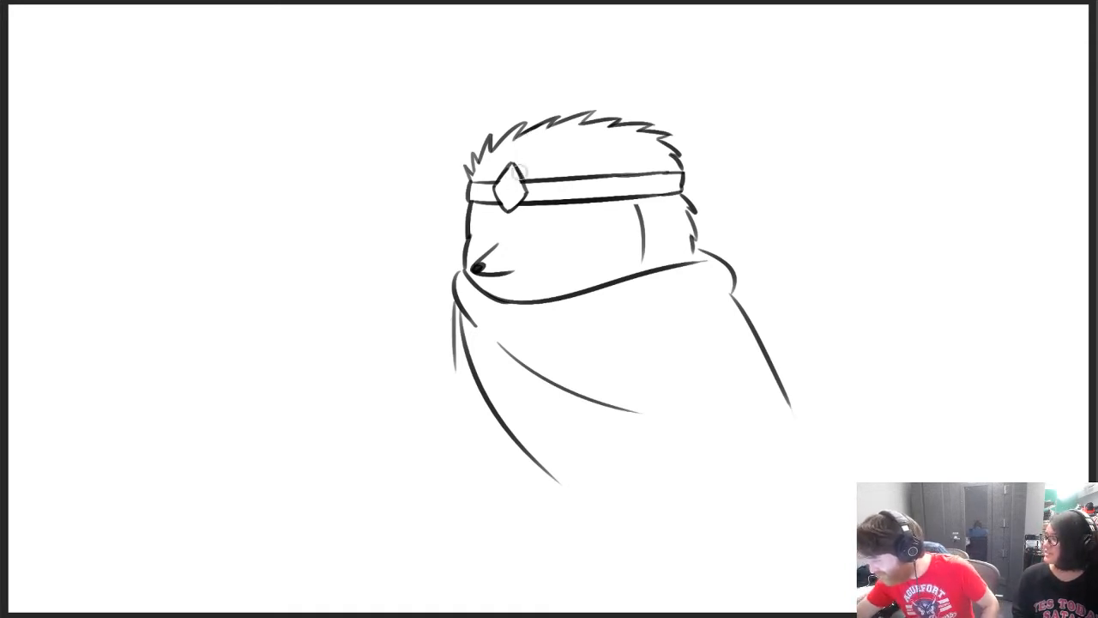
mouse_move(526, 188)
mouse_down()
mouse_move(512, 163)
mouse_move(526, 182)
mouse_up()
key(ctrl+z)
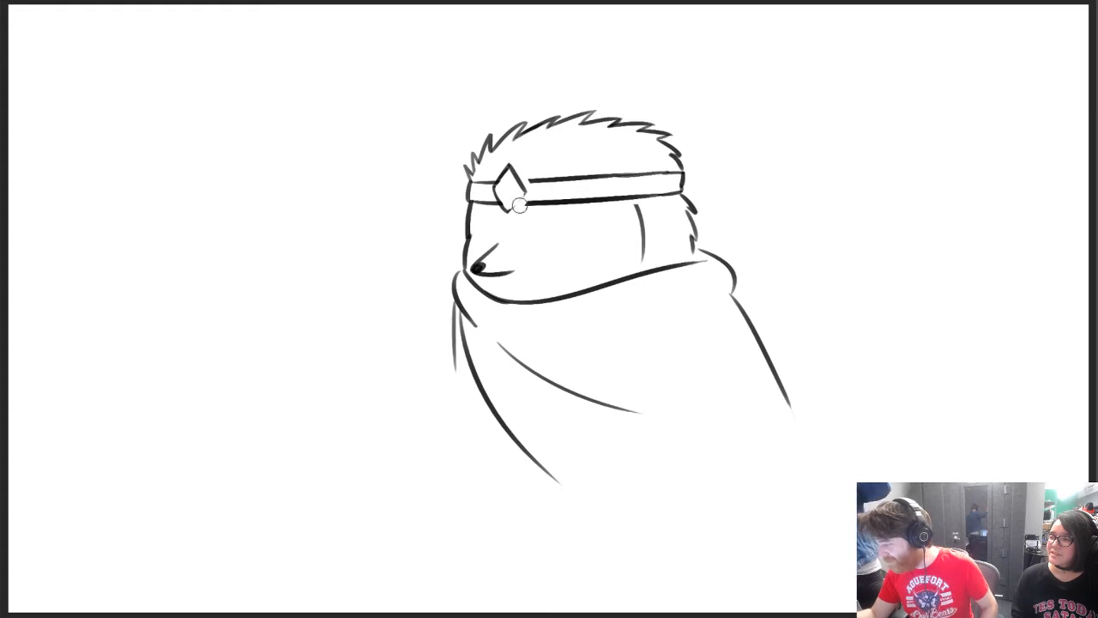
drag(519, 204, 508, 225)
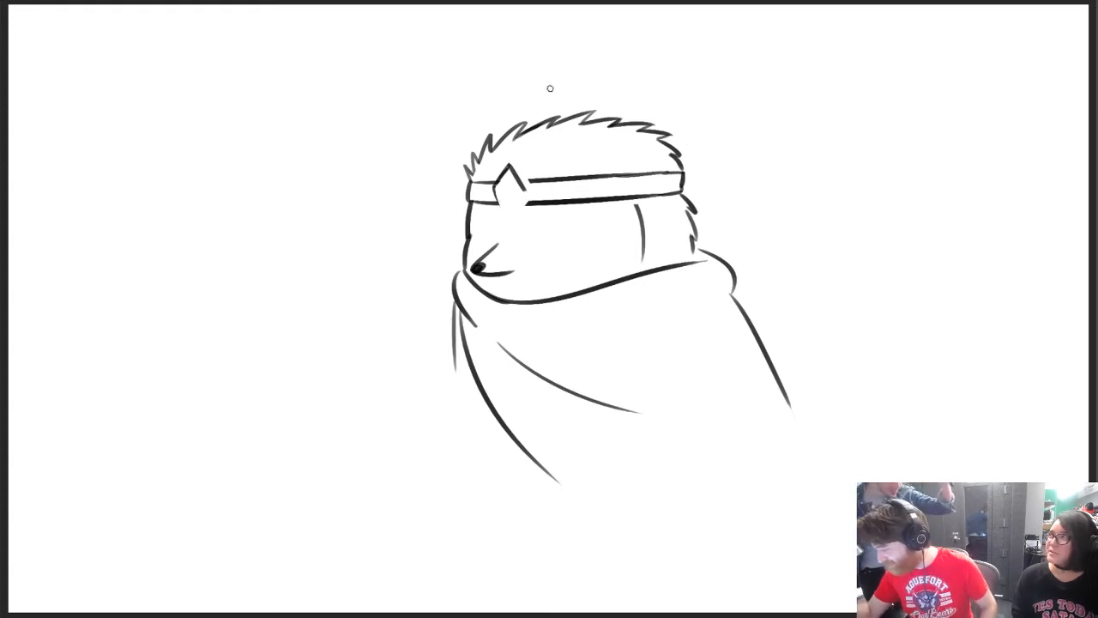
mouse_move(494, 187)
mouse_down()
mouse_move(507, 213)
mouse_move(526, 191)
mouse_up()
key(ctrl+z)
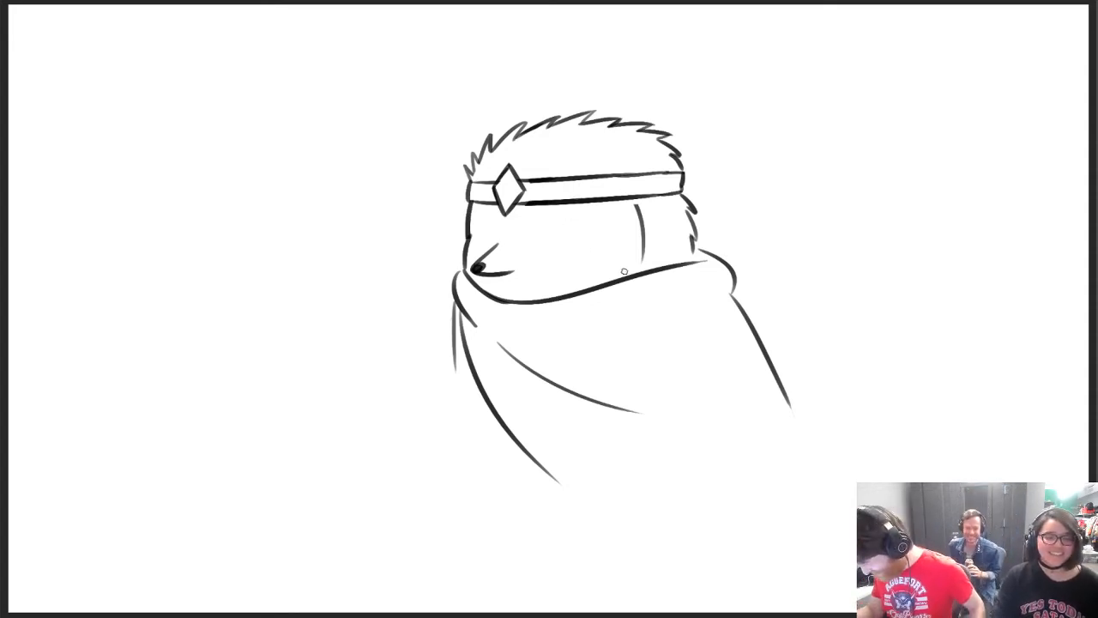
Draw half-closed eyes with flat upper lids below the headband
mouse_move(475, 222)
mouse_down()
mouse_move(583, 219)
mouse_move(559, 220)
mouse_up()
key(ctrl+z)
key(ctrl+z)
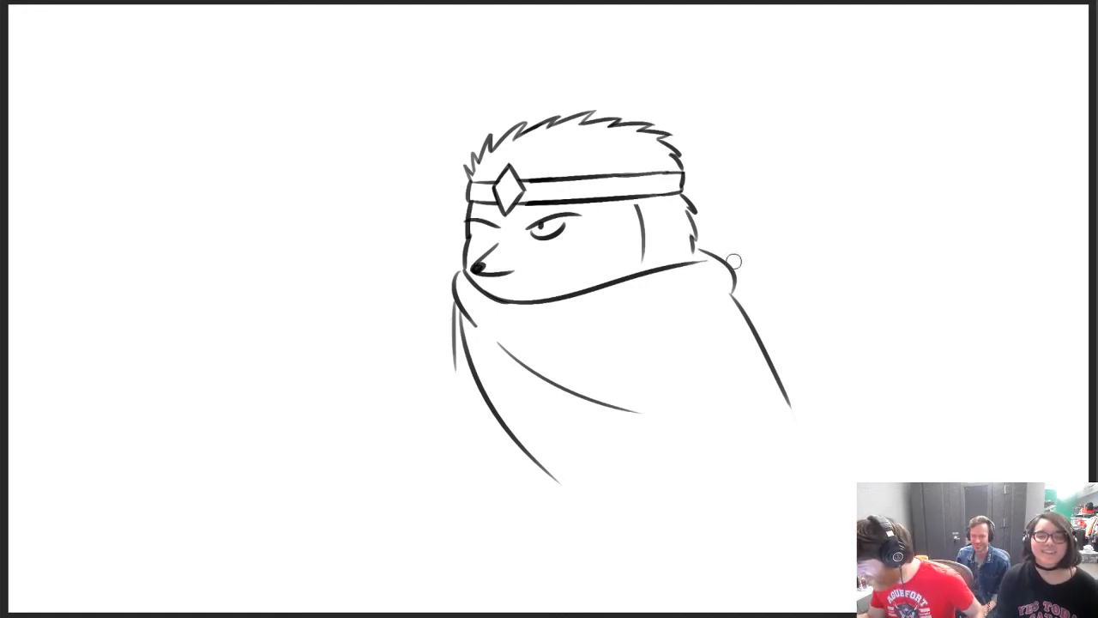
Extend the back hair and the cheek line down to the collar
drag(691, 258, 692, 228)
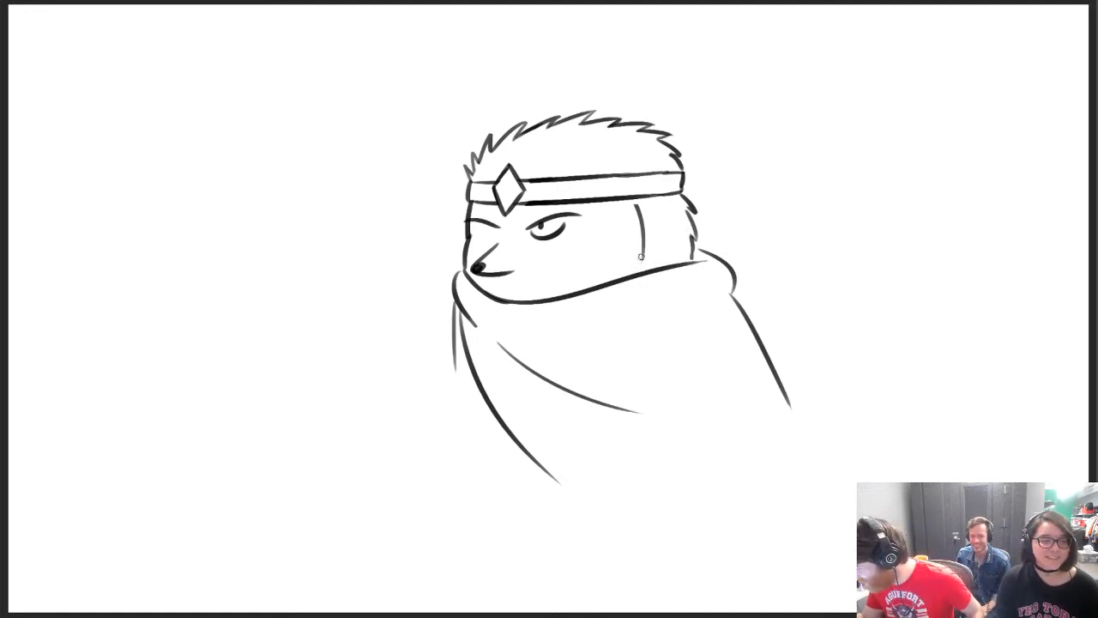
drag(641, 257, 637, 271)
Erase the half-closed eyes and draw wide round eyes with slanted eyebrows below the headband
mouse_move(527, 229)
mouse_down()
mouse_move(557, 219)
mouse_move(481, 221)
mouse_move(477, 232)
mouse_move(567, 236)
mouse_move(558, 239)
mouse_move(540, 207)
mouse_move(529, 239)
mouse_move(561, 243)
mouse_up()
key(b)
key(ctrl+z)
key(ctrl+z)
Extend the mouth line back from the nose into a smirk with a small corner mark
key(ctrl+z)
key(ctrl+z)
mouse_move(469, 221)
mouse_down()
mouse_move(491, 233)
mouse_move(492, 210)
mouse_up()
key(ctrl+z)
drag(505, 281, 539, 271)
key(ctrl+z)
key(ctrl+z)
key(ctrl+z)
key(ctrl+z)
key(ctrl+z)
key(ctrl+z)
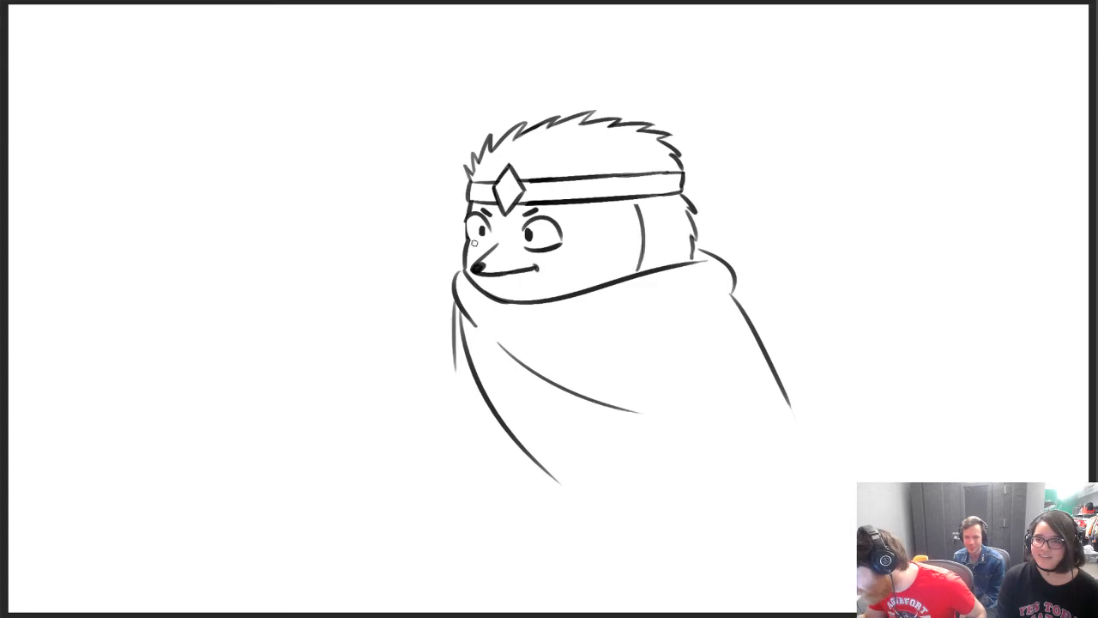
Close the lower curve of the far eye, then erase both pupils and redraw them smaller
drag(474, 243, 492, 227)
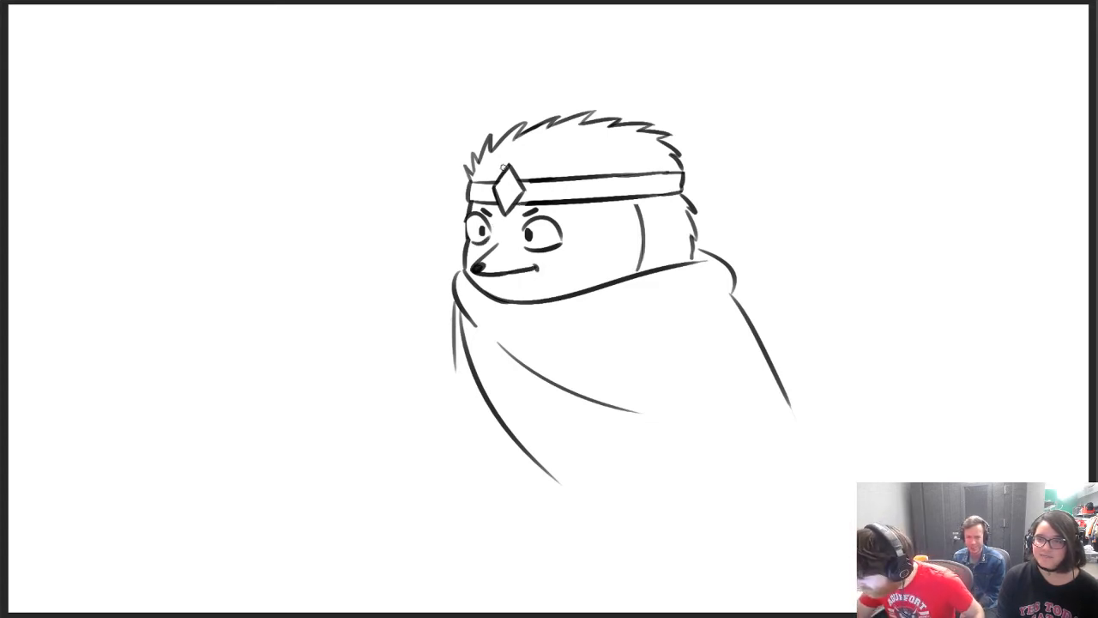
key(e)
drag(533, 237, 480, 235)
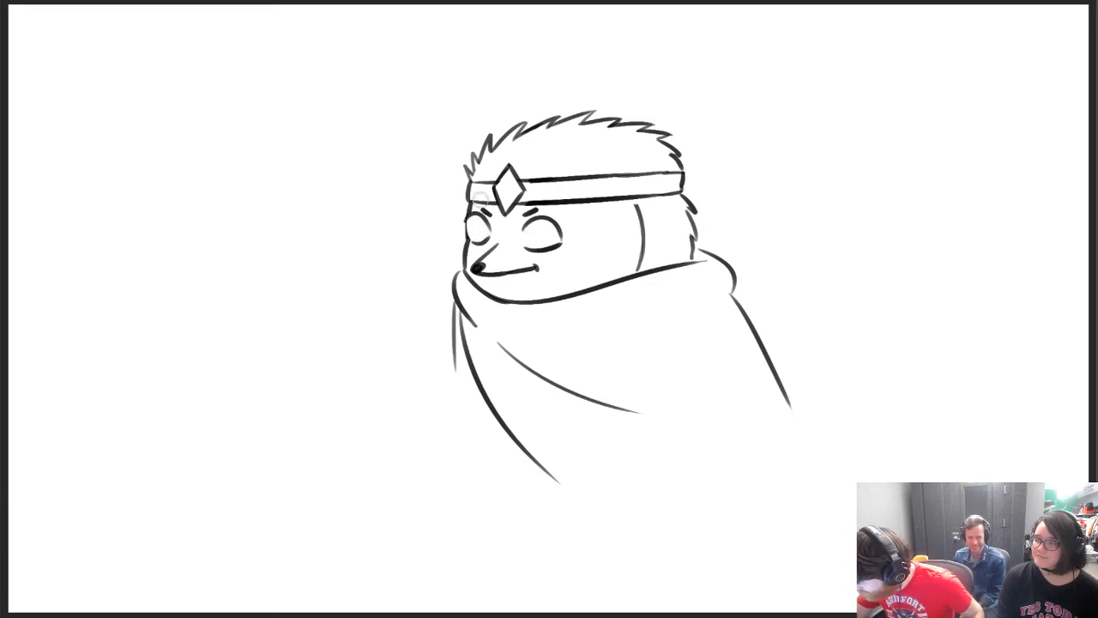
key(b)
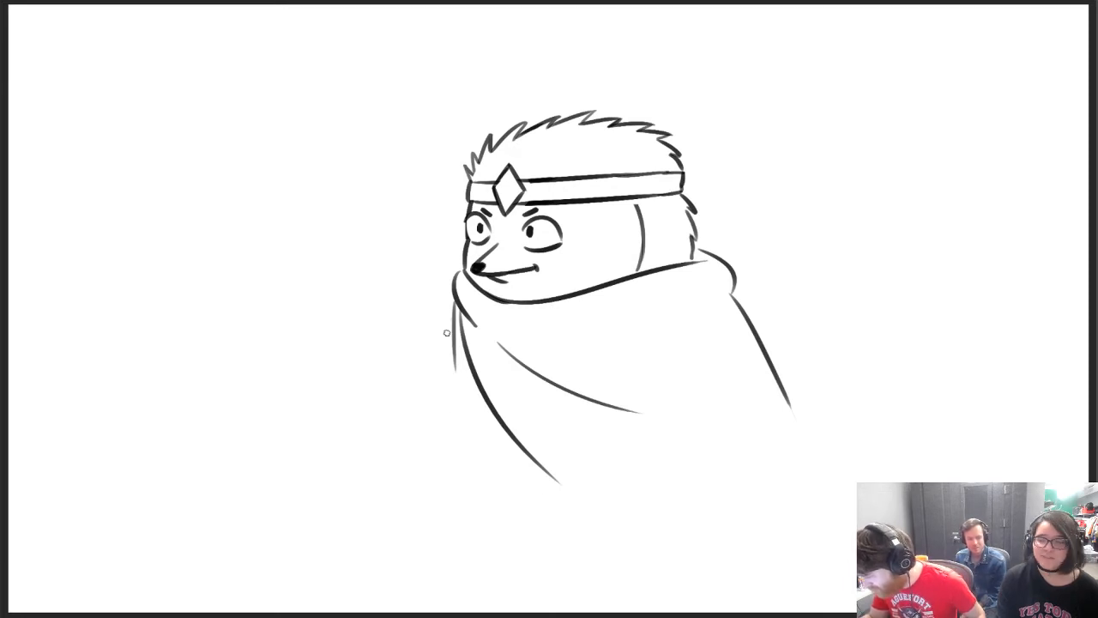
drag(449, 316, 446, 444)
key(ctrl+z)
drag(454, 310, 447, 448)
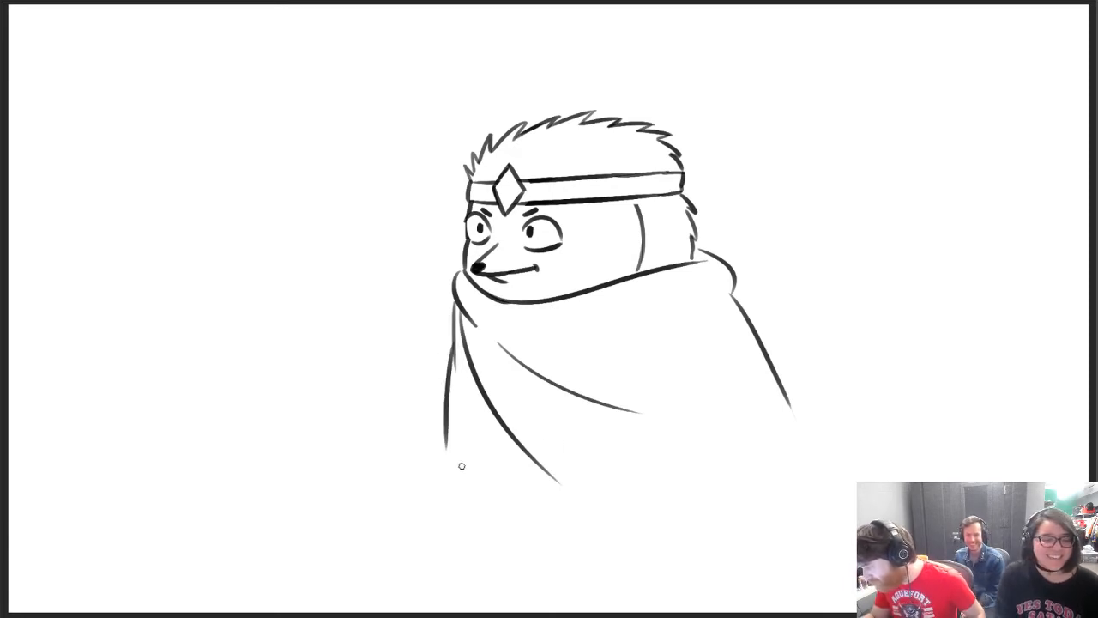
key(ctrl+z)
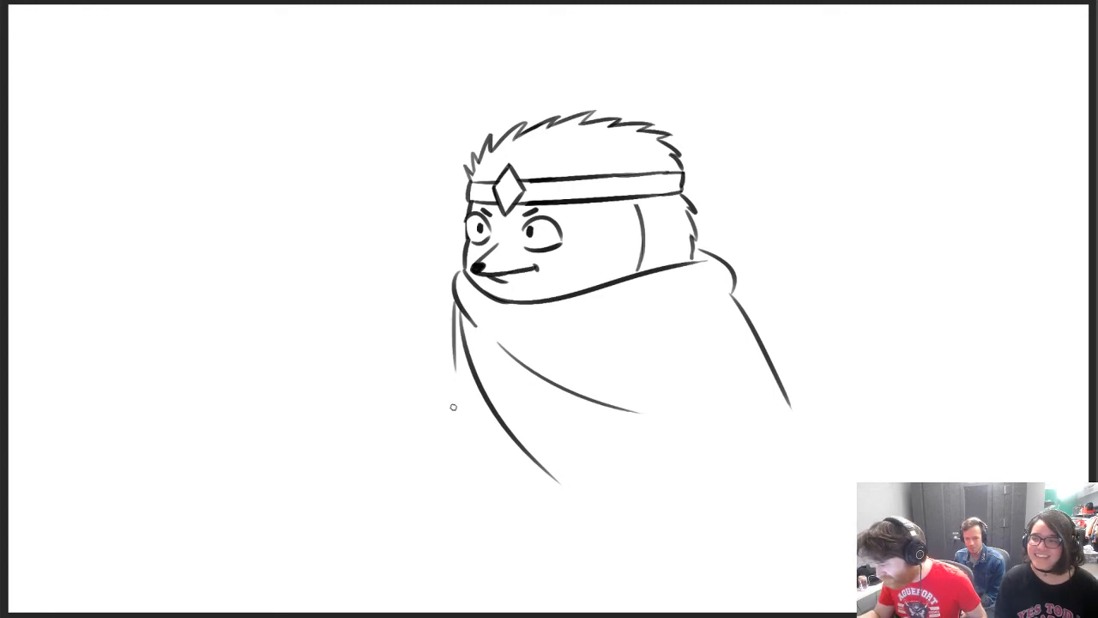
Draw a wide rounded curve below the cloak folds as the underside of the body
drag(451, 407, 568, 536)
key(ctrl+z)
drag(462, 427, 677, 521)
key(ctrl+z)
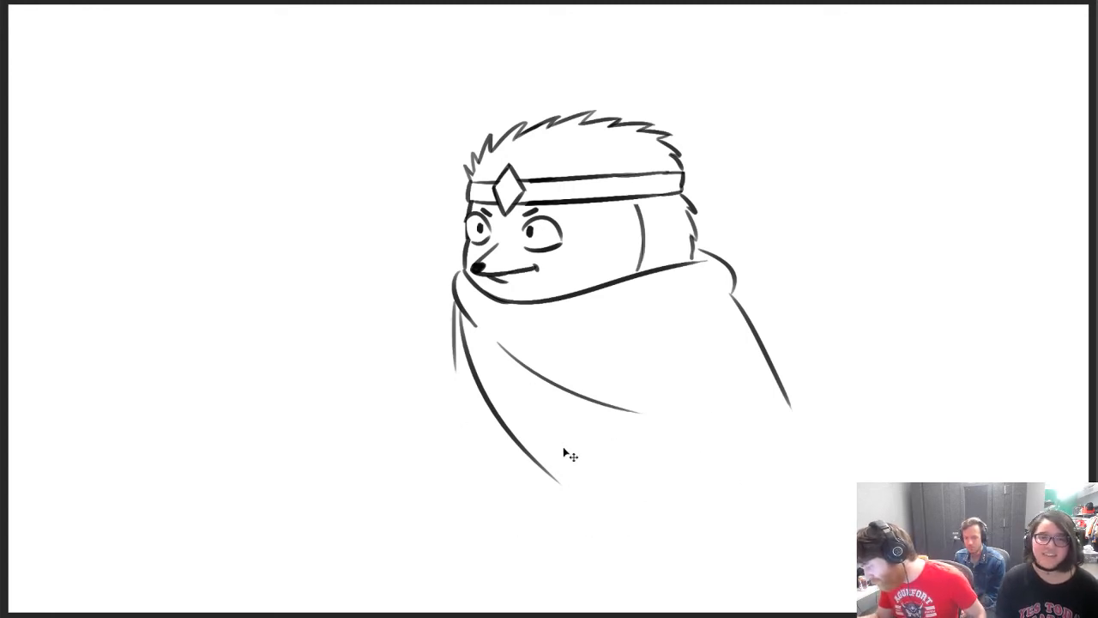
drag(454, 420, 680, 494)
drag(692, 314, 723, 447)
key(ctrl+z)
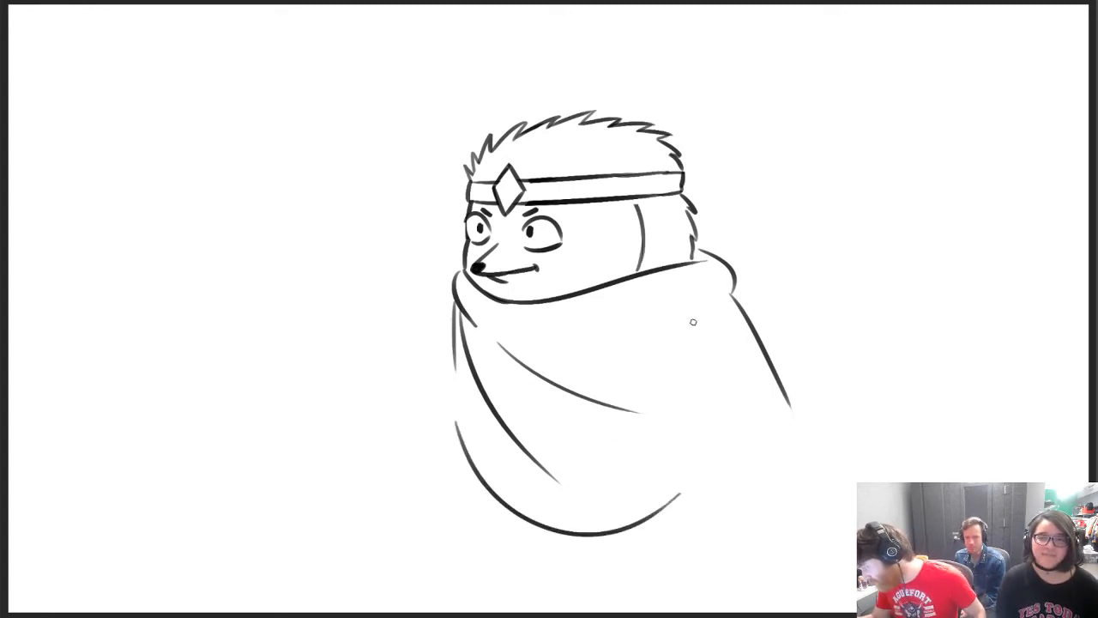
Draw the body's back and front sides down into the rounded underside to close the silhouette
drag(692, 318, 678, 499)
drag(699, 451, 676, 501)
drag(458, 400, 462, 464)
key(ctrl+z)
mouse_move(456, 378)
mouse_down()
mouse_move(463, 446)
mouse_move(514, 556)
mouse_up()
key(ctrl+z)
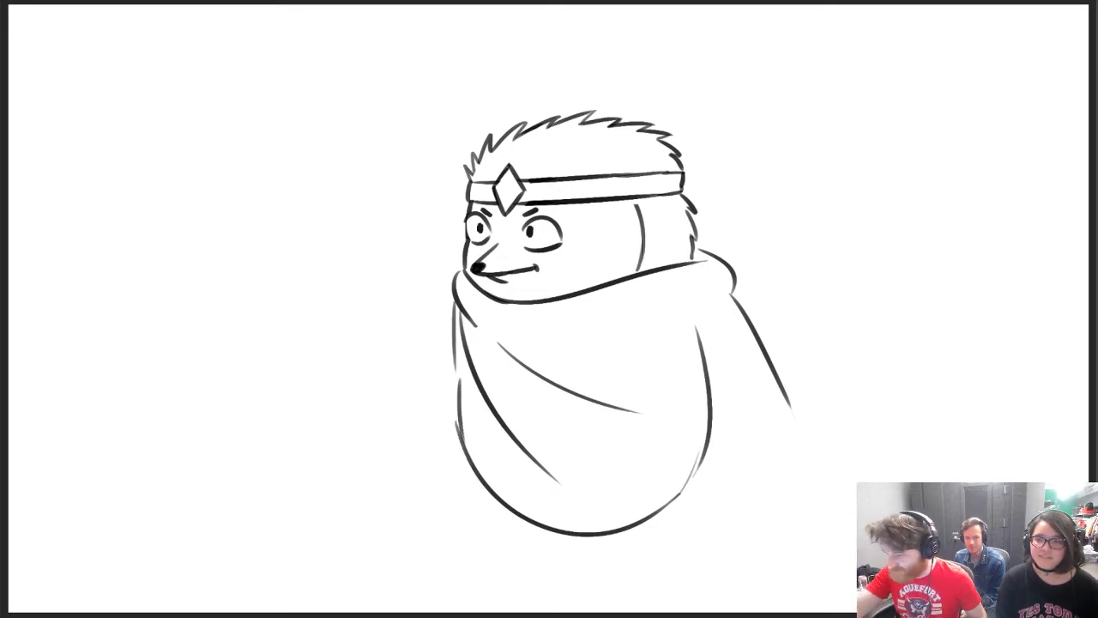
Move the whole drawing up to free space below it and rotate it slightly clockwise
key(v)
drag(657, 335, 662, 267)
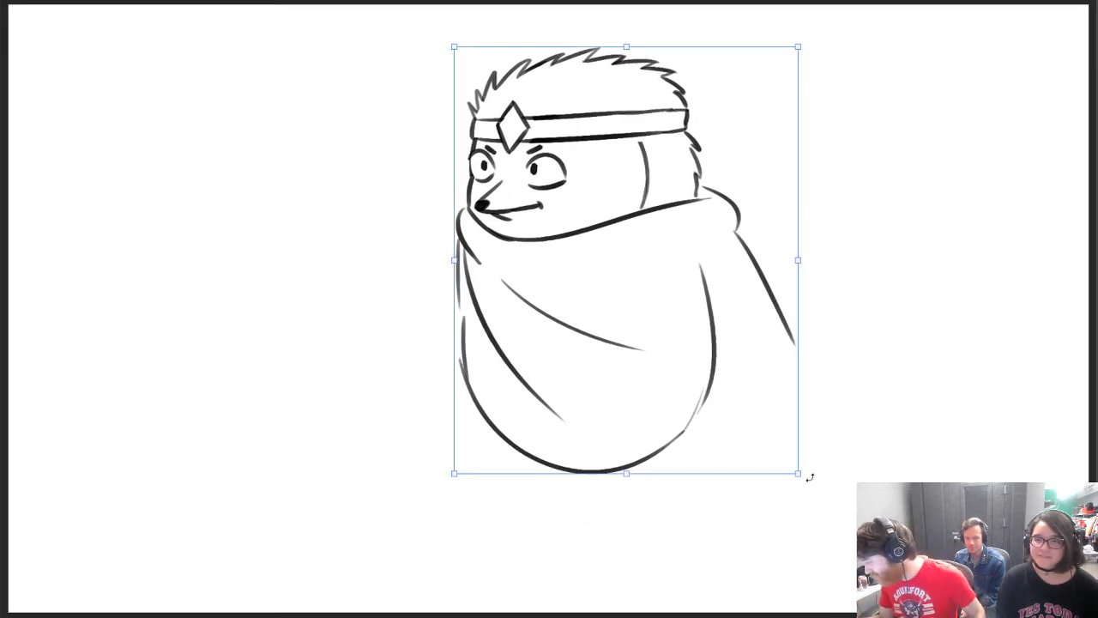
mouse_move(809, 478)
mouse_down()
mouse_move(801, 490)
mouse_move(821, 471)
mouse_move(827, 479)
mouse_up()
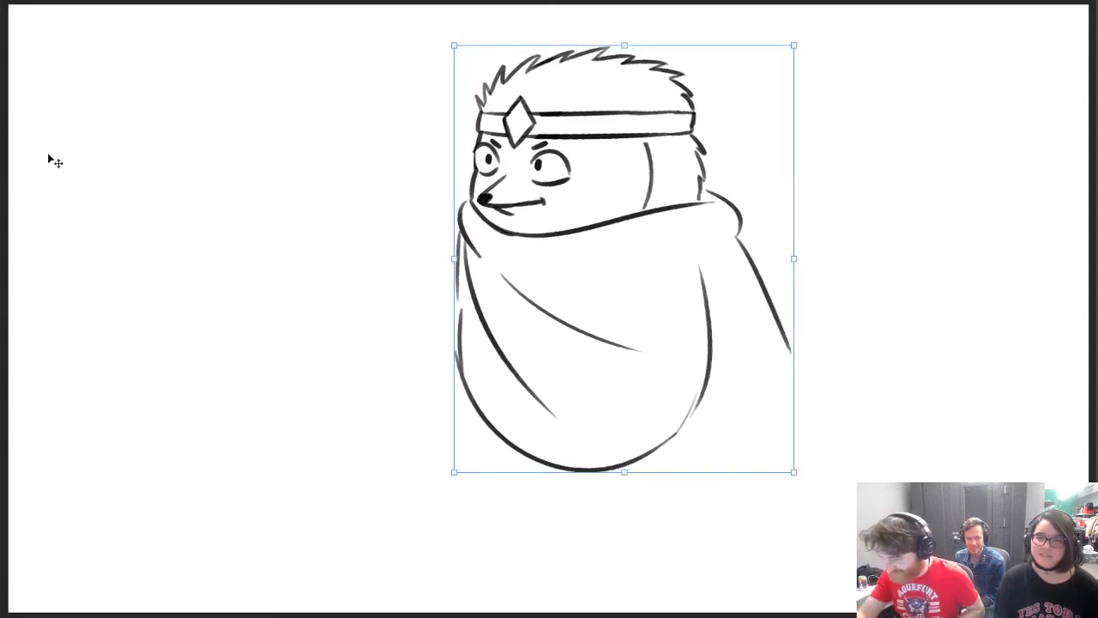
click(2, 135)
Draw a short front leg with a small foot beneath the body's rounded underside
drag(468, 410, 514, 513)
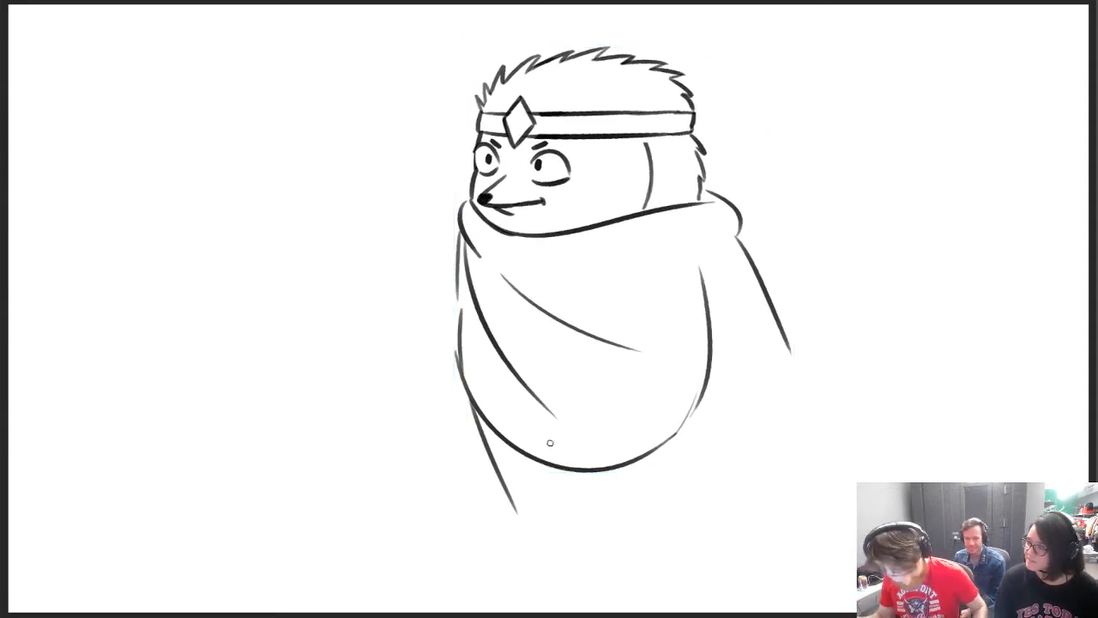
key(ctrl+z)
mouse_move(469, 405)
mouse_down()
mouse_move(503, 489)
mouse_move(538, 501)
mouse_up()
key(ctrl+z)
key(ctrl+z)
mouse_move(540, 463)
mouse_down()
mouse_move(545, 510)
mouse_move(512, 512)
mouse_move(548, 511)
mouse_move(507, 524)
mouse_move(543, 520)
mouse_up()
key(ctrl+z)
key(ctrl+z)
key(ctrl+z)
drag(633, 467, 653, 515)
Draw a matching back leg with a rounded foot beneath the rear of the body
key(ctrl+z)
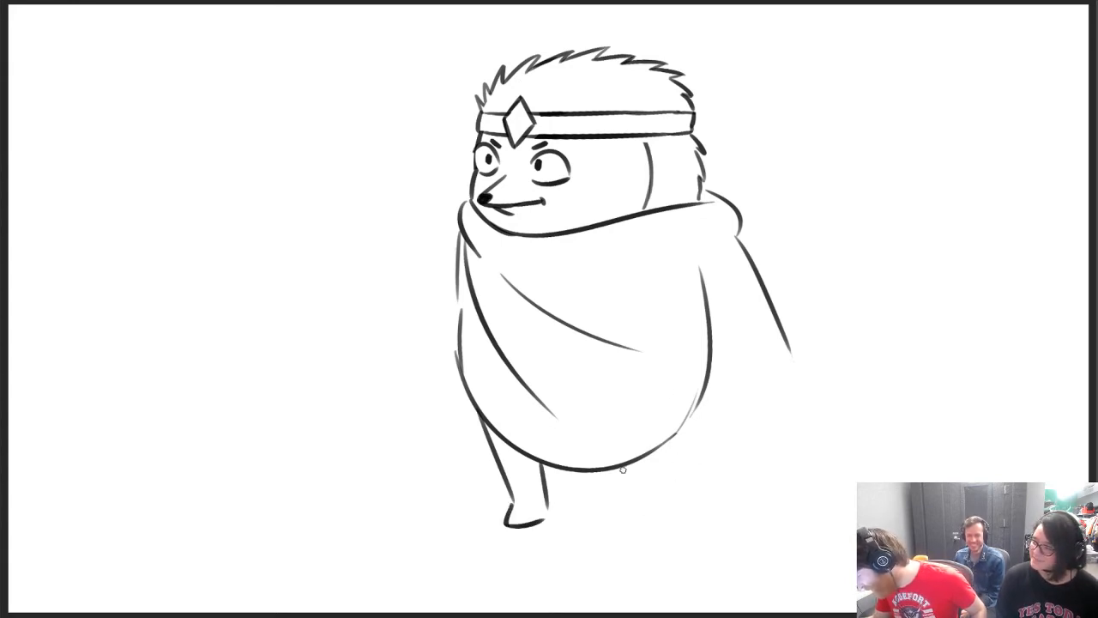
drag(623, 469, 654, 515)
drag(676, 443, 693, 513)
key(ctrl+z)
mouse_move(675, 439)
mouse_down()
mouse_move(695, 525)
mouse_move(655, 522)
mouse_up()
key(ctrl+z)
key(ctrl+z)
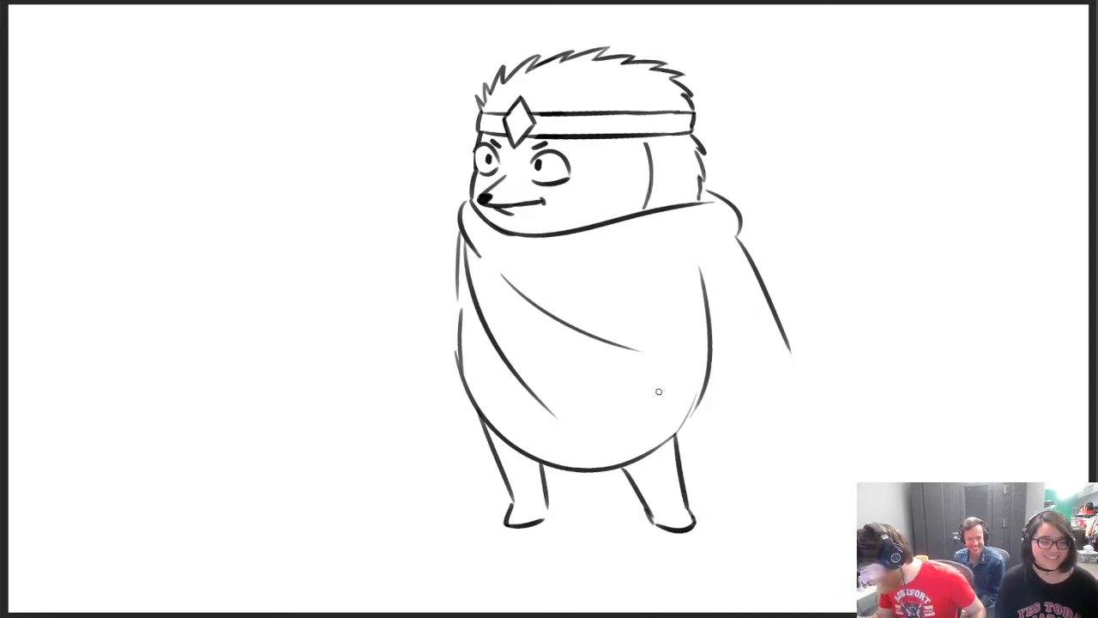
Erase the front foot and redraw it slightly higher and longer toward the front
key(e)
mouse_move(528, 526)
mouse_down()
mouse_move(505, 528)
mouse_move(507, 511)
mouse_move(544, 503)
mouse_up()
key(b)
key(ctrl+z)
key(ctrl+z)
Erase the front leg and foot below the body, leaving the back leg in place
key(ctrl+z)
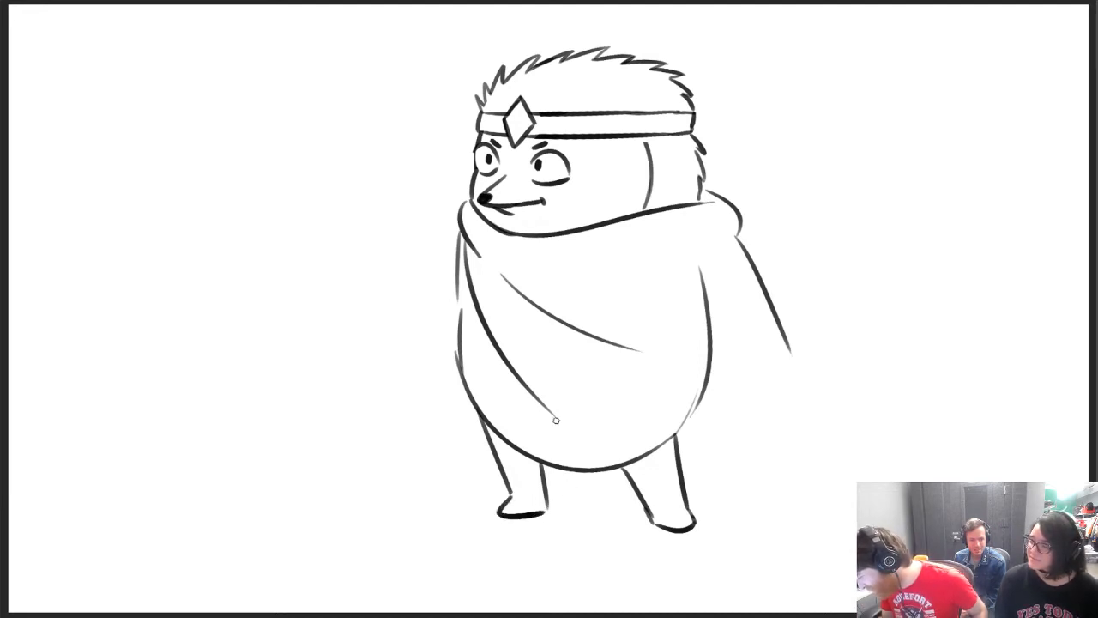
mouse_move(495, 463)
mouse_down()
mouse_move(546, 461)
mouse_move(506, 513)
mouse_up()
key(ctrl+z)
key(ctrl+z)
key(e)
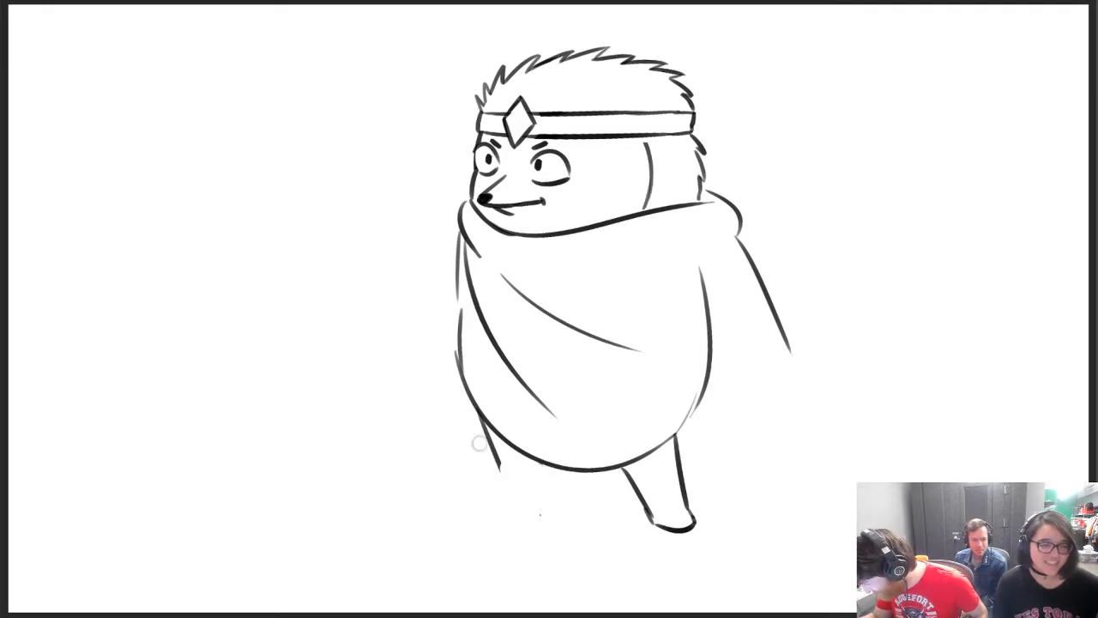
drag(480, 444, 516, 490)
key(b)
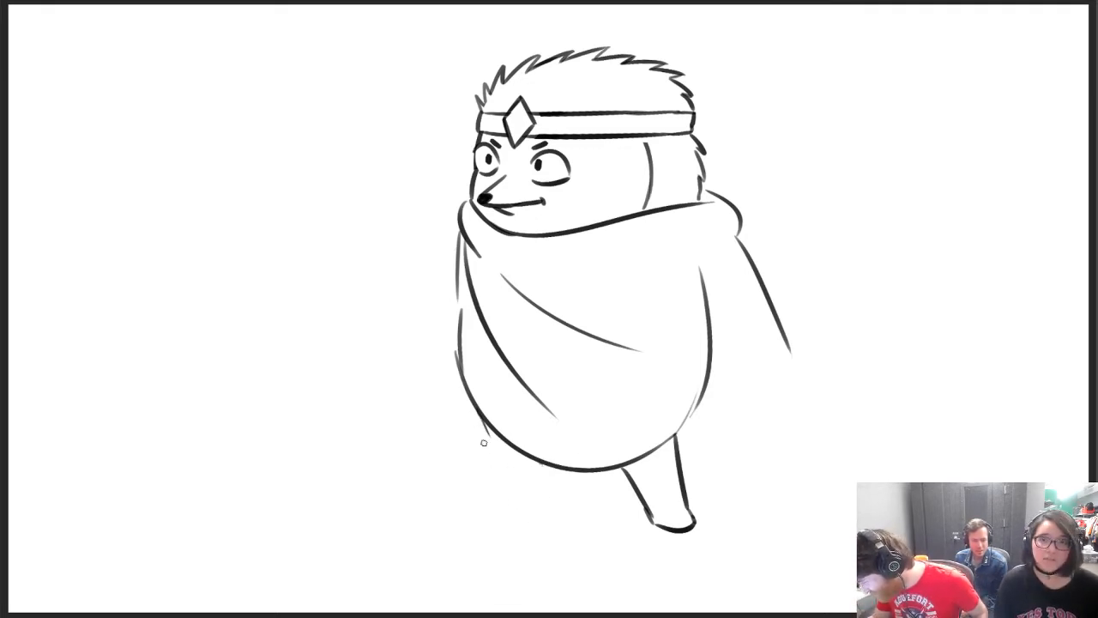
Redraw the front leg's outer line as a long slanted stroke starting higher on the body's front edge
drag(484, 442, 511, 516)
key(ctrl+z)
drag(471, 404, 513, 512)
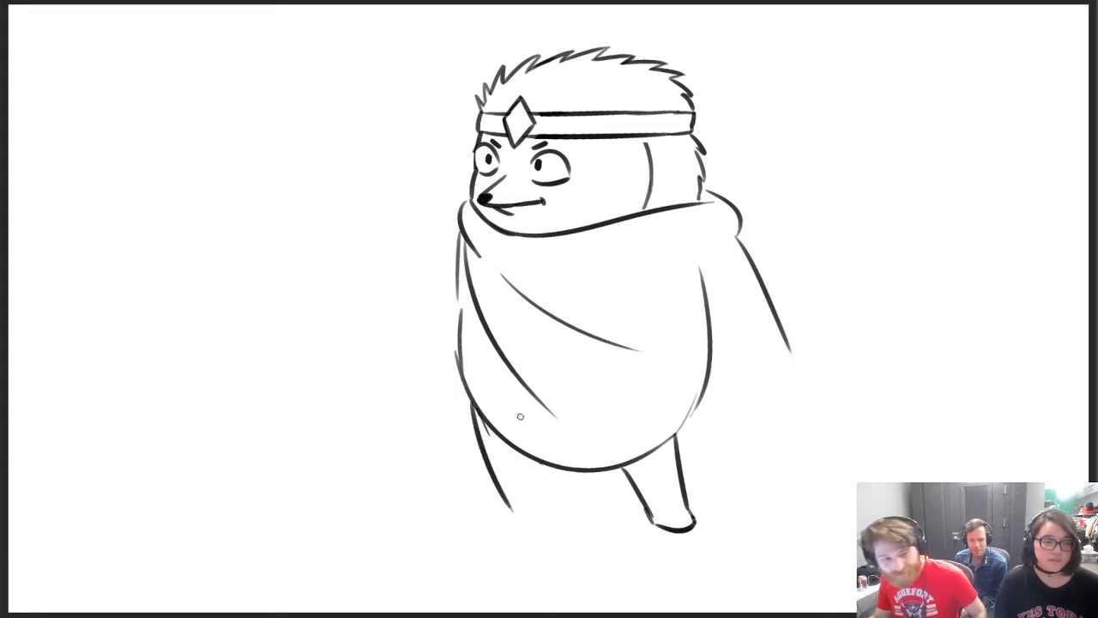
key(ctrl+z)
drag(464, 392, 515, 506)
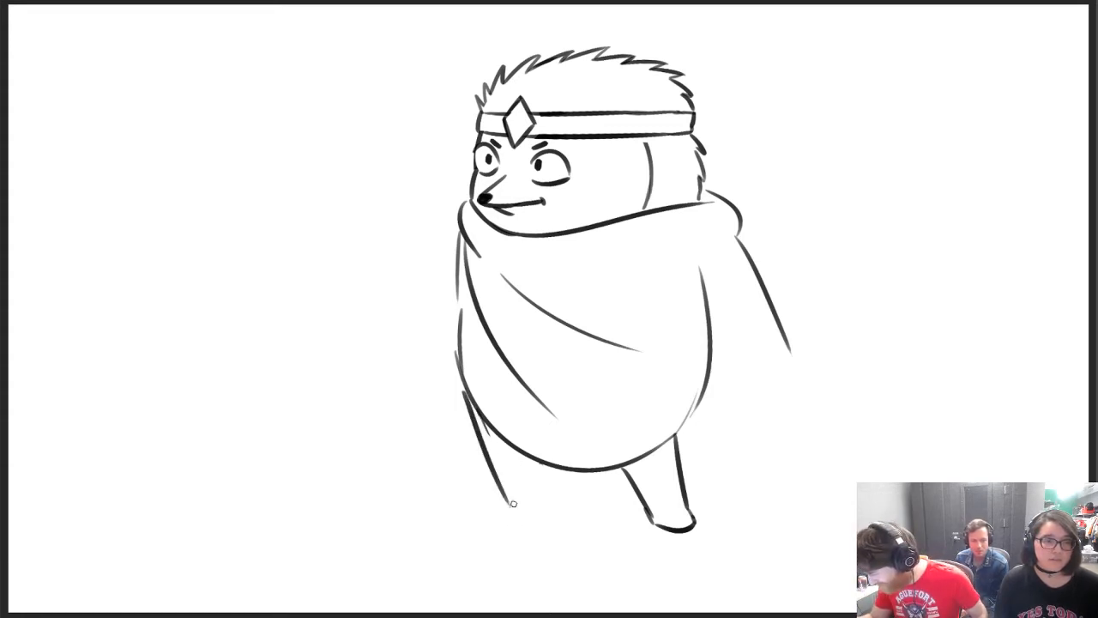
key(ctrl+z)
drag(466, 394, 506, 502)
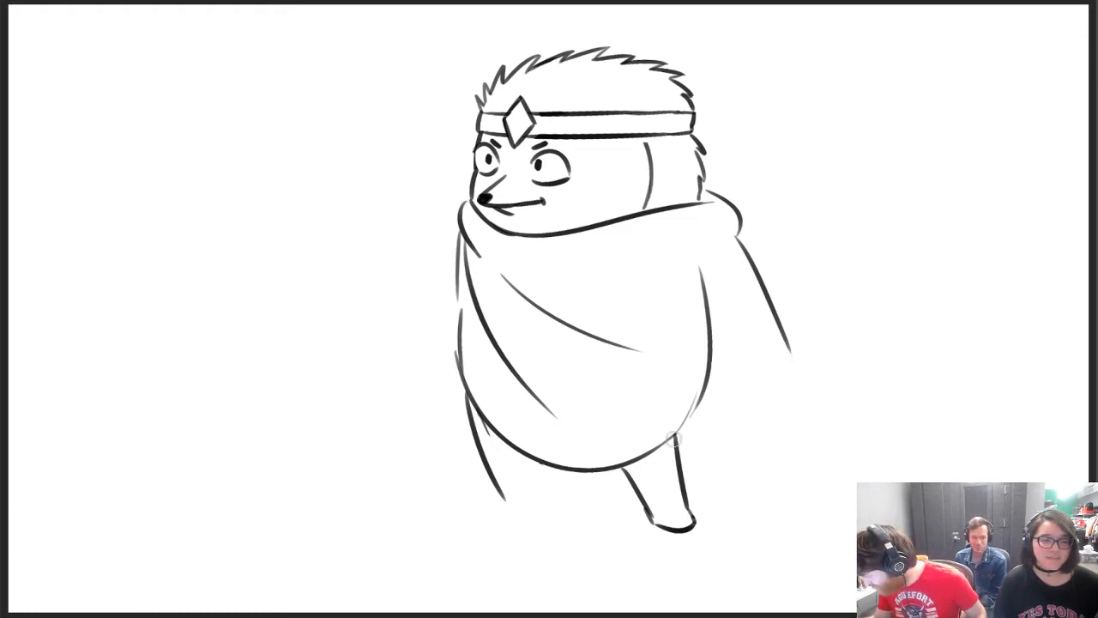
Erase the back leg, the rounded underside of the body and most of the front leg line
mouse_move(663, 416)
mouse_down()
mouse_move(661, 484)
mouse_move(619, 453)
mouse_move(661, 515)
mouse_move(674, 465)
mouse_move(695, 520)
mouse_up()
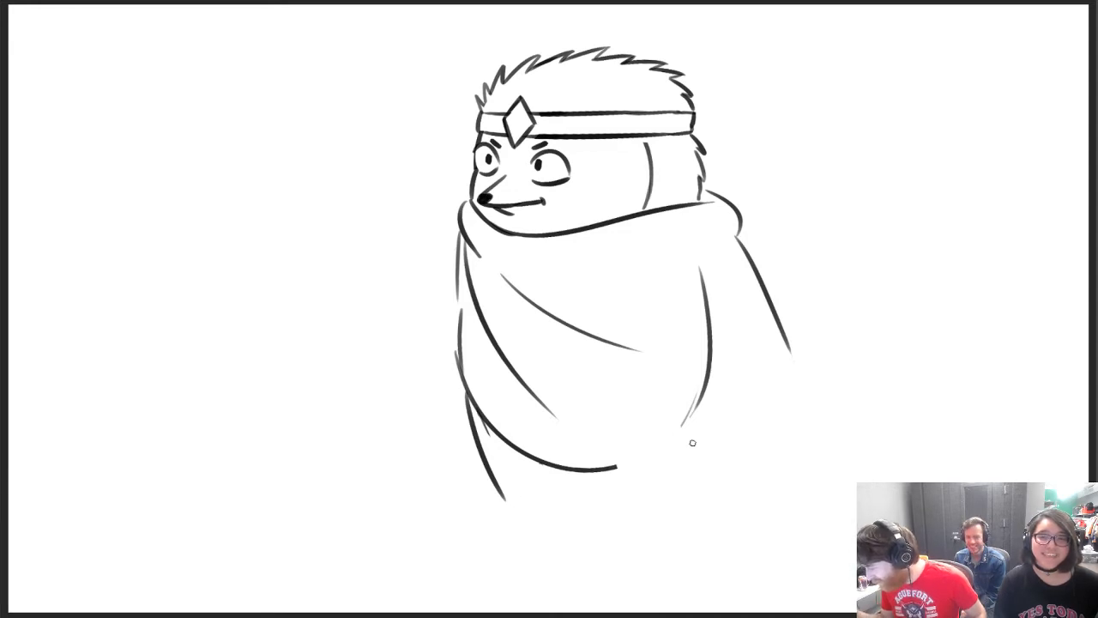
mouse_move(692, 443)
mouse_down()
mouse_move(569, 469)
mouse_move(478, 385)
mouse_move(504, 508)
mouse_up()
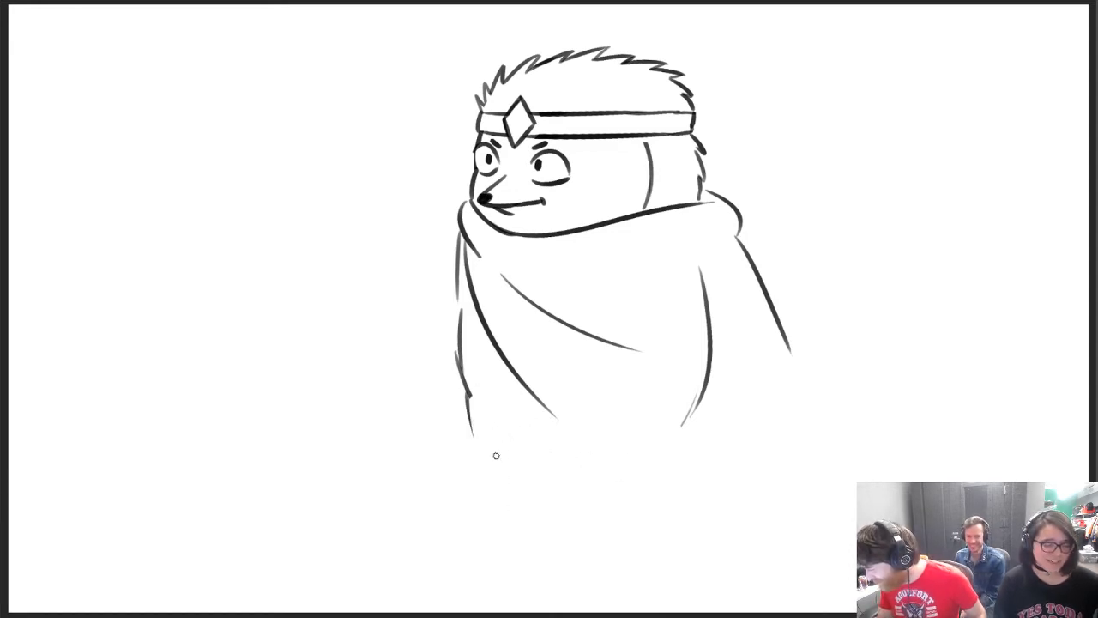
Draw a shallow arch between the leg positions and a slanted inner line for the back leg
mouse_move(495, 456)
mouse_down()
mouse_move(637, 452)
mouse_move(675, 513)
mouse_up()
key(ctrl+z)
drag(633, 453, 675, 508)
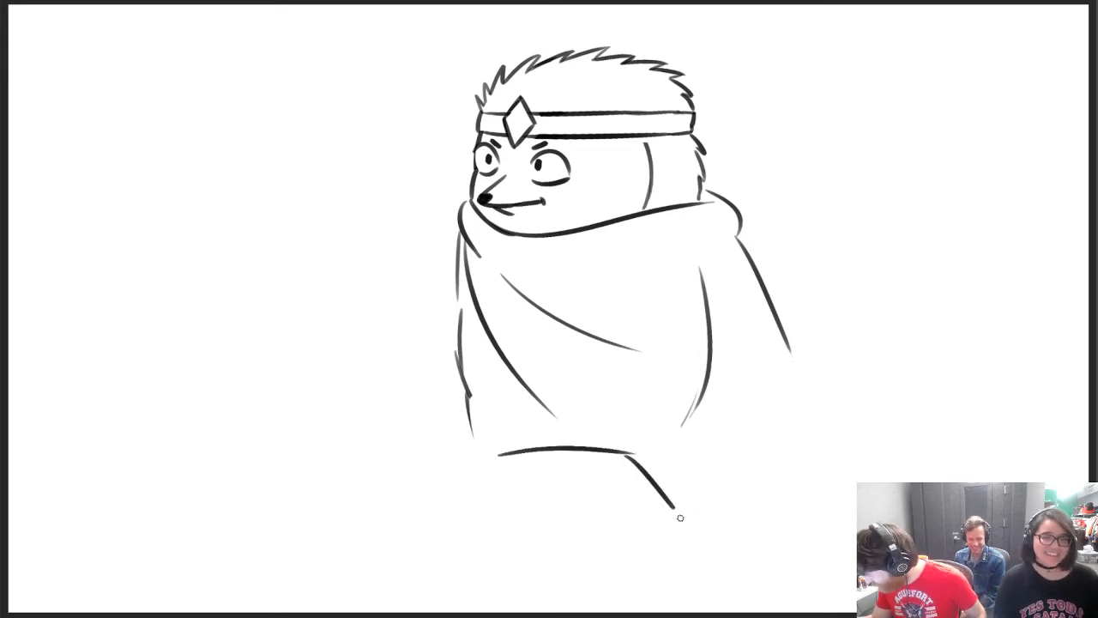
Draw the back leg's outer line down from the body and close it with a flat foot
drag(695, 410, 710, 506)
drag(699, 406, 722, 521)
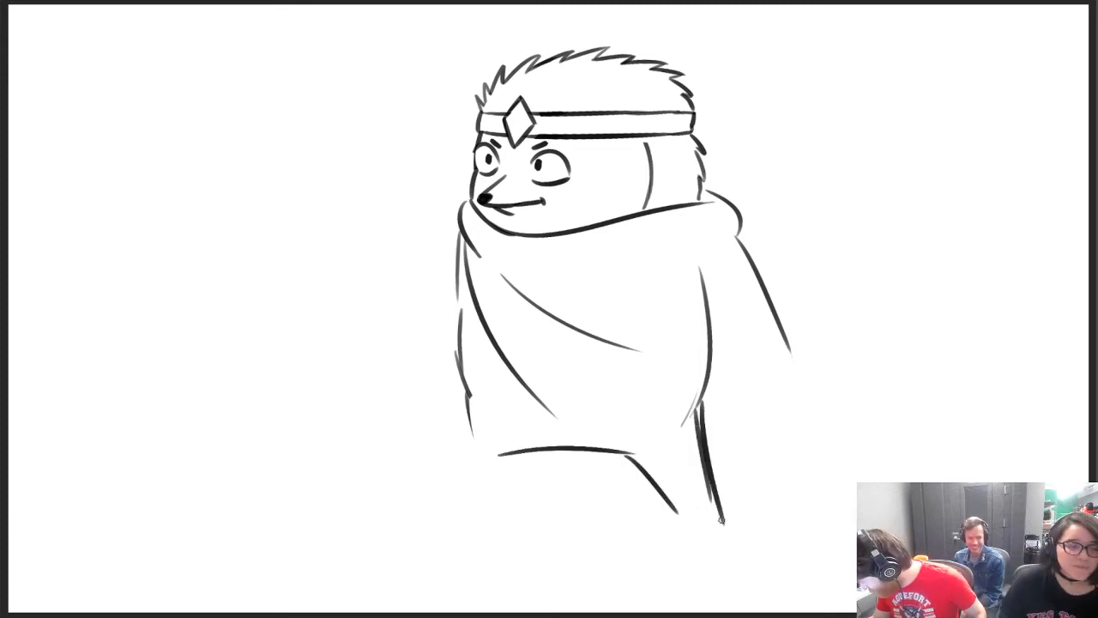
key(ctrl+z)
drag(698, 410, 721, 520)
key(ctrl+z)
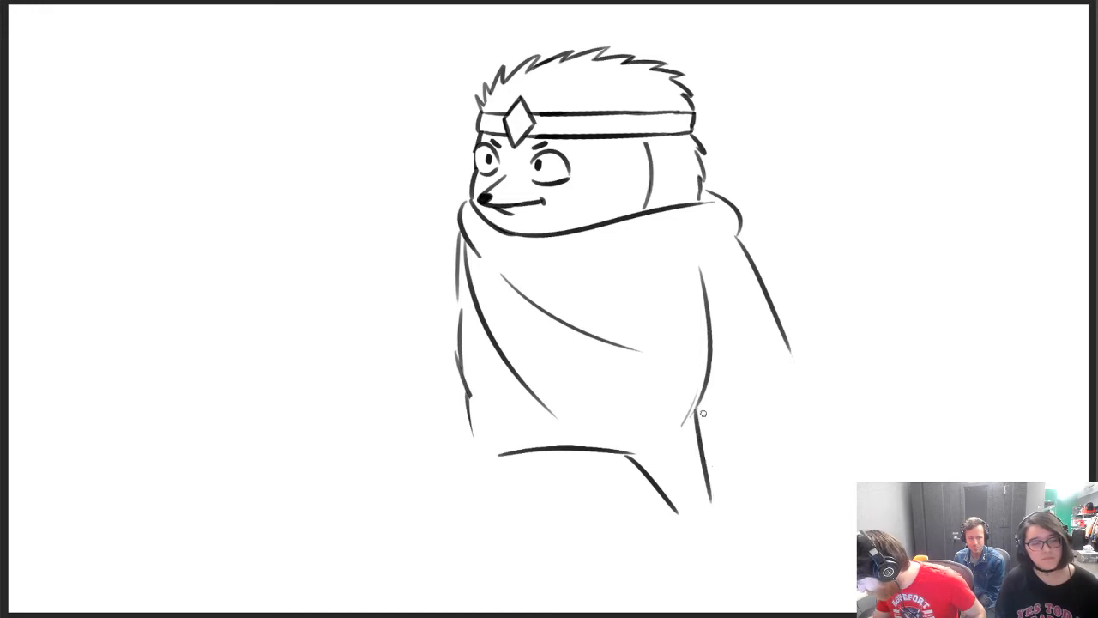
mouse_move(697, 403)
mouse_down()
mouse_move(725, 525)
mouse_move(682, 532)
mouse_up()
key(ctrl+z)
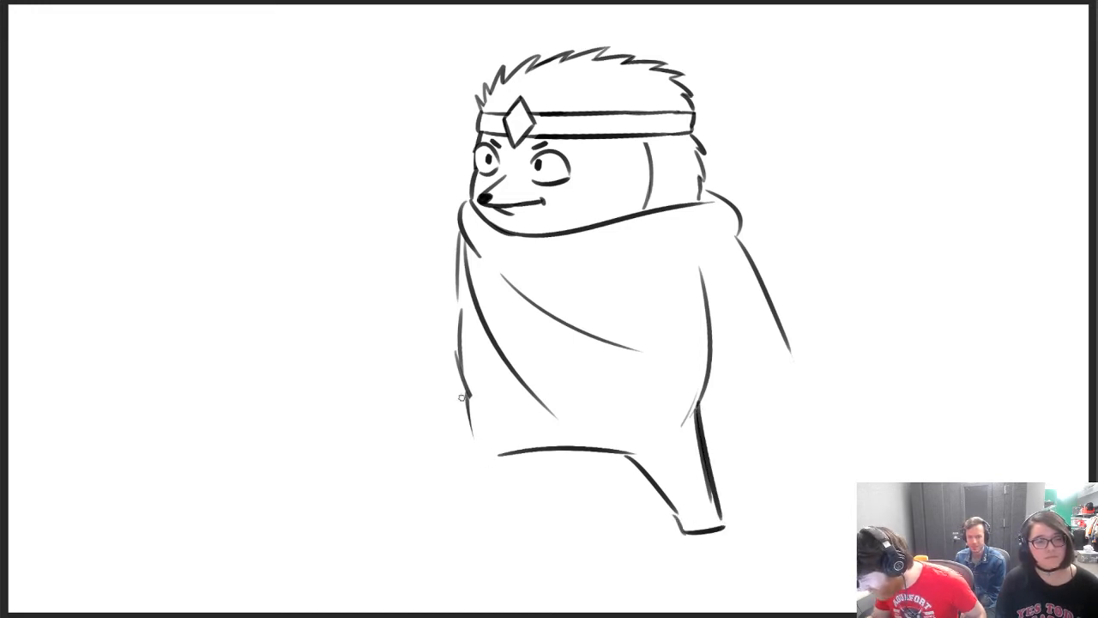
Draw the front leg's outer and inner lines and close them with a flat foot
drag(463, 395, 494, 498)
mouse_move(527, 450)
mouse_down()
mouse_move(539, 516)
mouse_move(527, 512)
mouse_move(537, 514)
mouse_up()
key(ctrl+z)
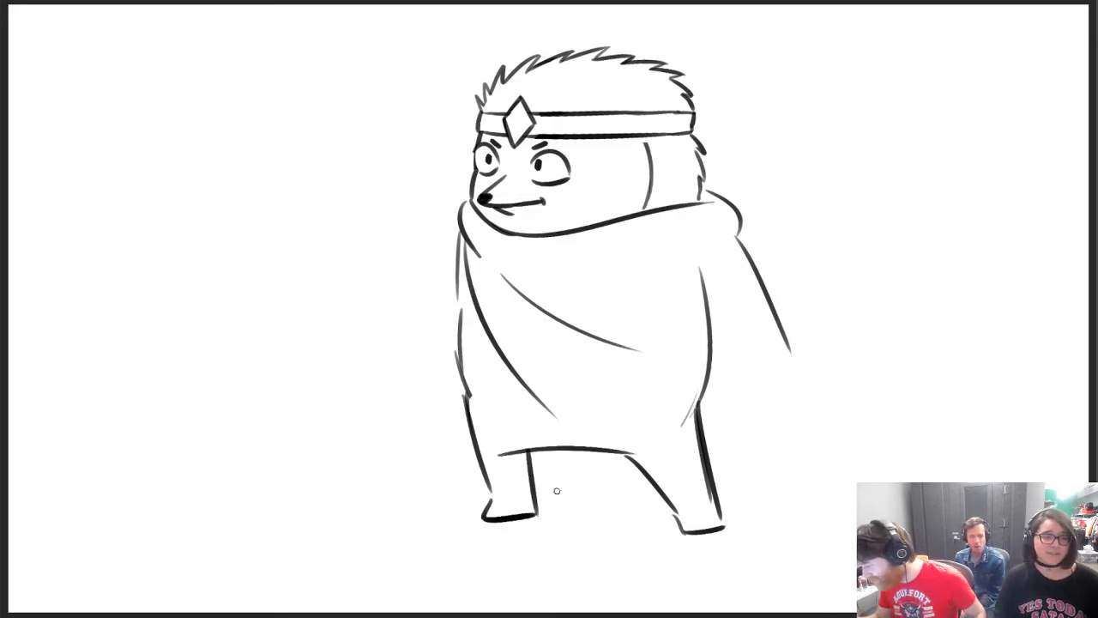
Erase the sharp corner inside the front leg and redraw it as a smooth curve into the arch
key(e)
mouse_move(501, 436)
mouse_down()
mouse_move(510, 477)
mouse_move(562, 445)
mouse_up()
key(b)
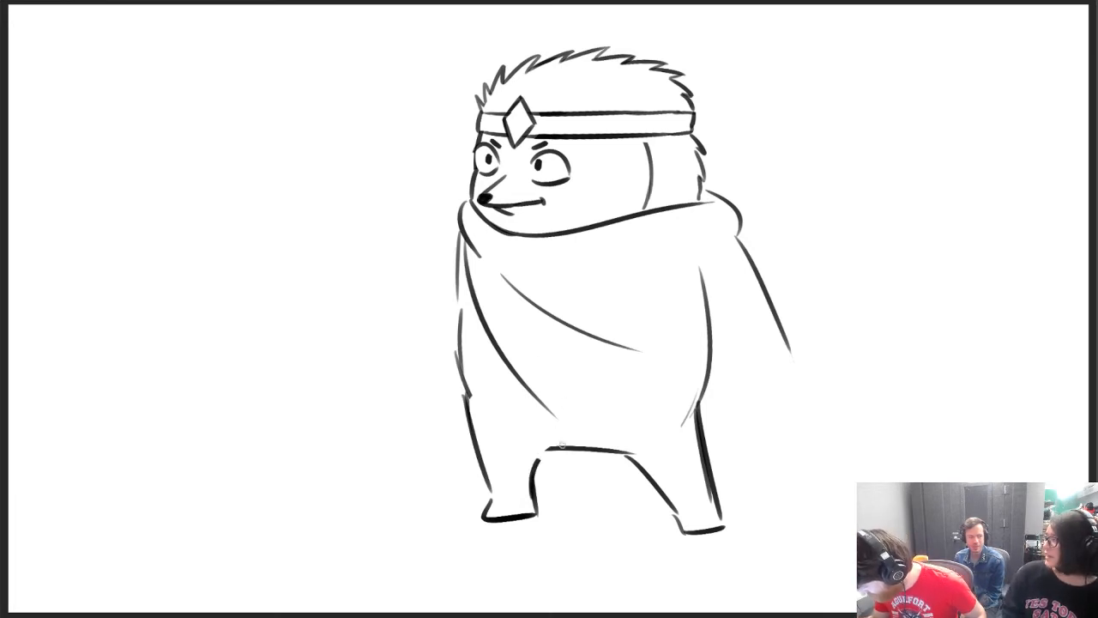
key(ctrl+z)
drag(532, 490, 568, 444)
Redraw the front leg's outer line and thin it with the eraser so it flows from the body
drag(490, 487, 469, 383)
key(e)
drag(492, 480, 472, 386)
key(b)
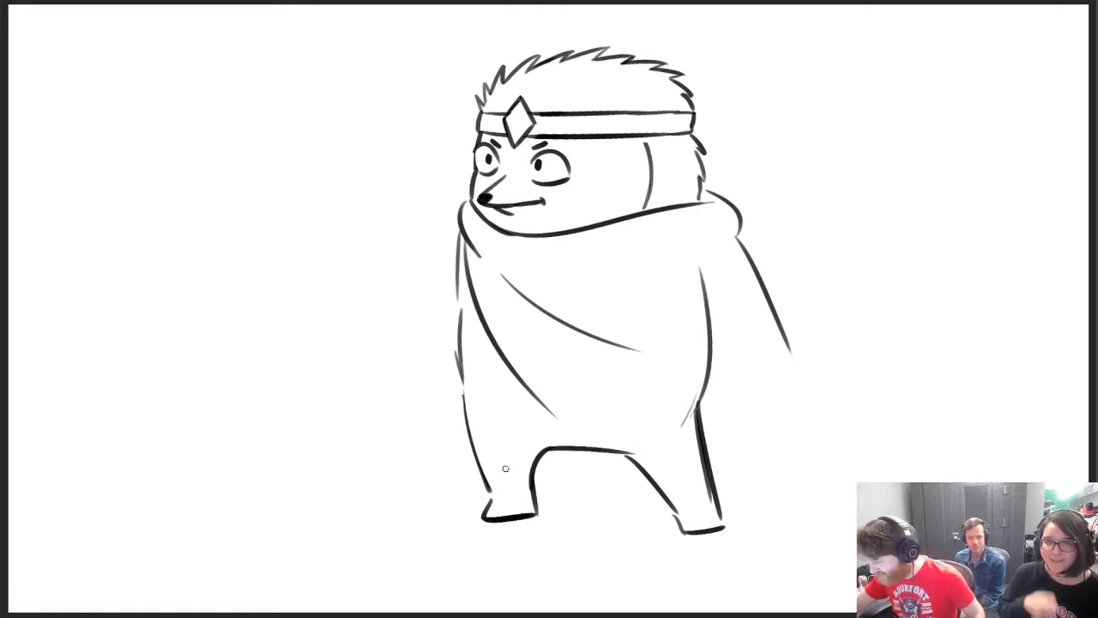
Extend the cloak's front edge diagonally to a point between the legs and draw the hem curving up to the back
drag(526, 387, 592, 506)
key(ctrl+z)
drag(528, 394, 615, 521)
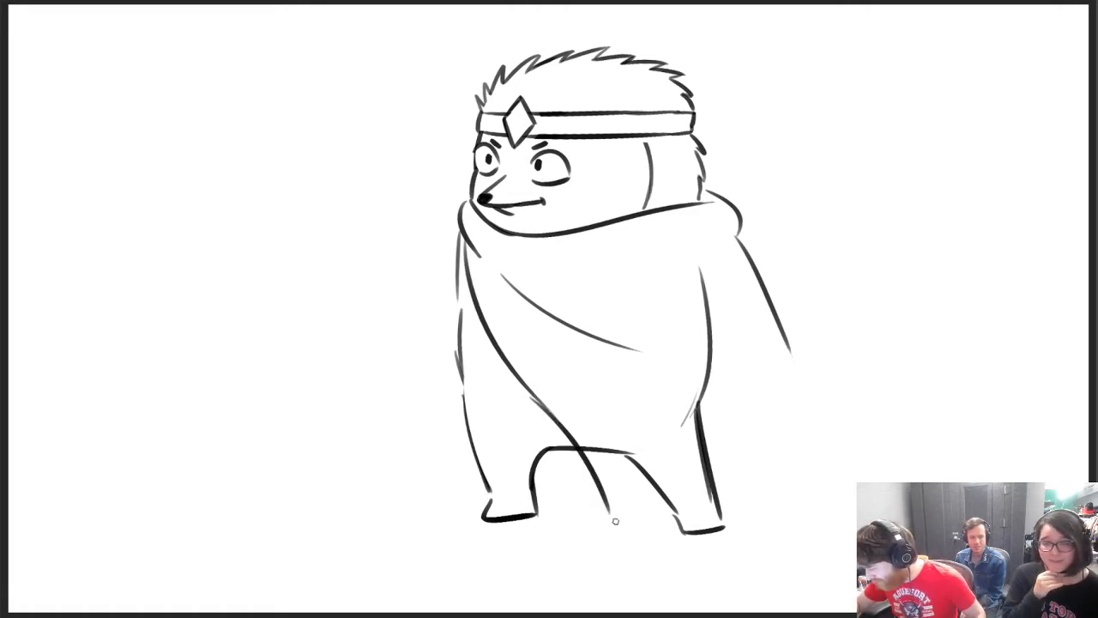
key(ctrl+z)
drag(538, 405, 648, 508)
key(ctrl+z)
mouse_move(545, 410)
mouse_down()
mouse_move(638, 521)
mouse_move(806, 380)
mouse_up()
key(ctrl+z)
drag(625, 517, 818, 374)
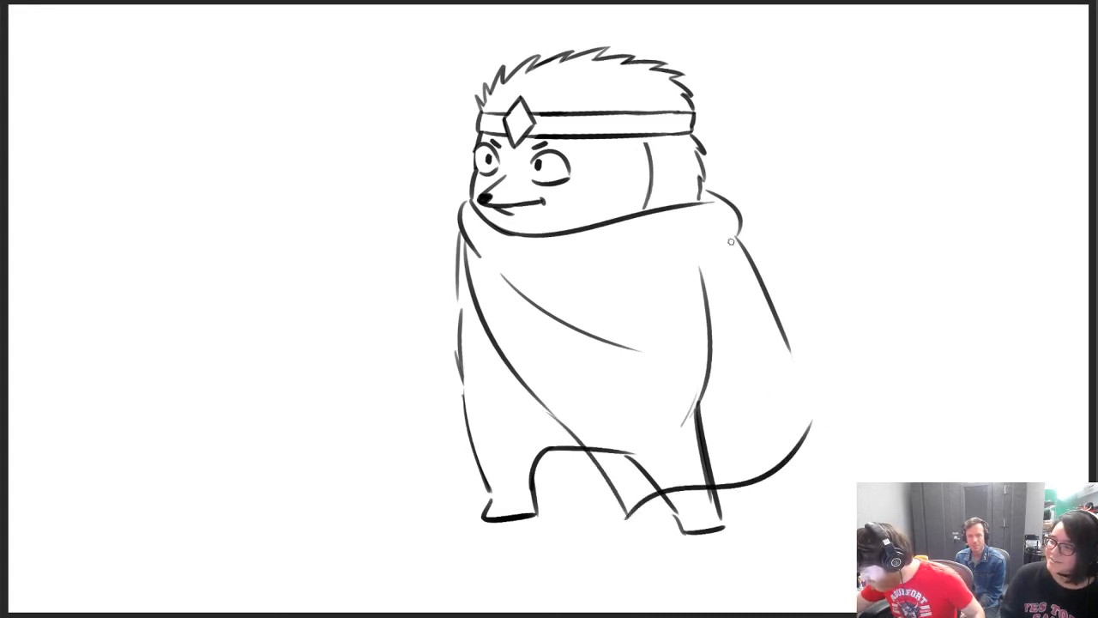
Extend the cloak's back edge downward and join it to the hem with one rounded curve, removing the surplus hem end
mouse_move(735, 238)
mouse_down()
mouse_move(770, 339)
mouse_move(814, 392)
mouse_up()
key(ctrl+z)
key(ctrl+z)
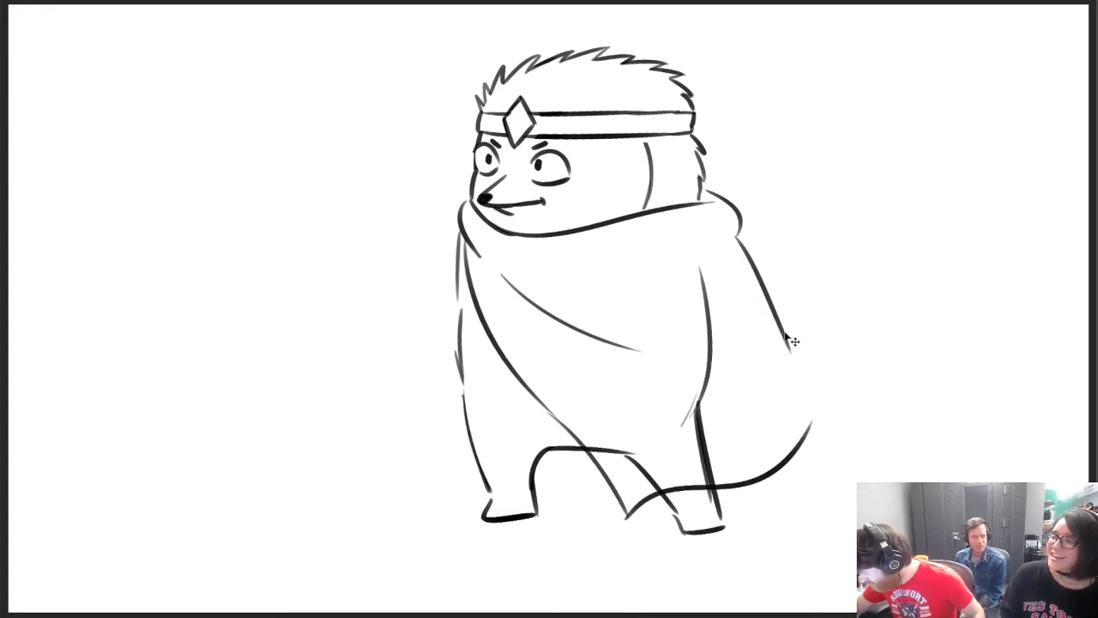
mouse_move(779, 326)
mouse_down()
mouse_move(811, 405)
mouse_move(801, 365)
mouse_move(762, 467)
mouse_move(794, 412)
mouse_up()
key(ctrl+z)
key(ctrl+z)
key(ctrl+z)
drag(738, 482, 799, 406)
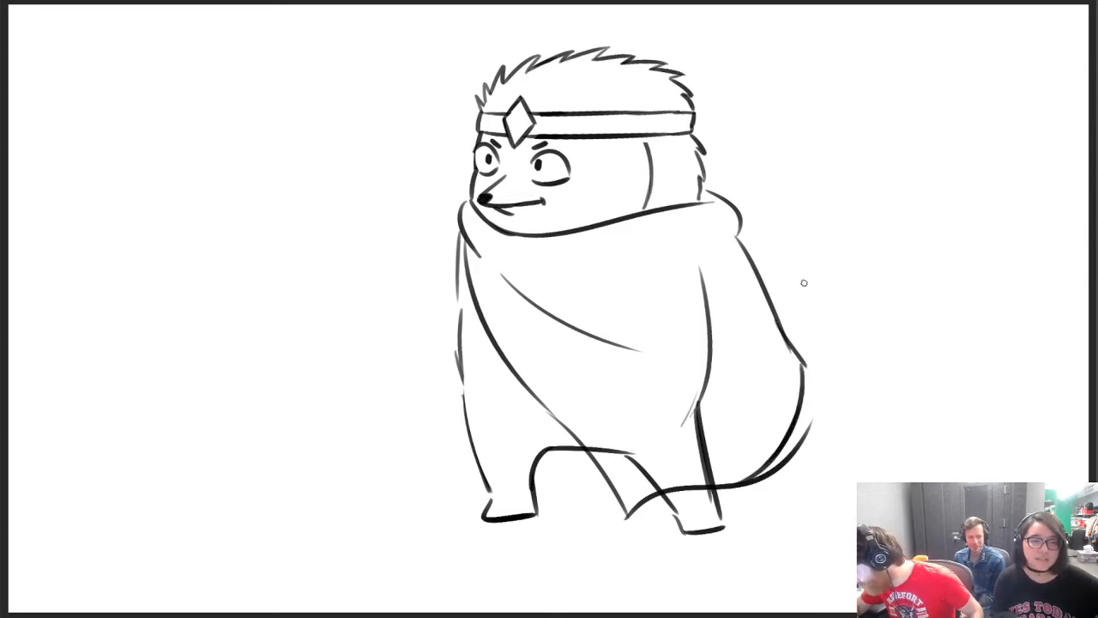
key(ctrl+z)
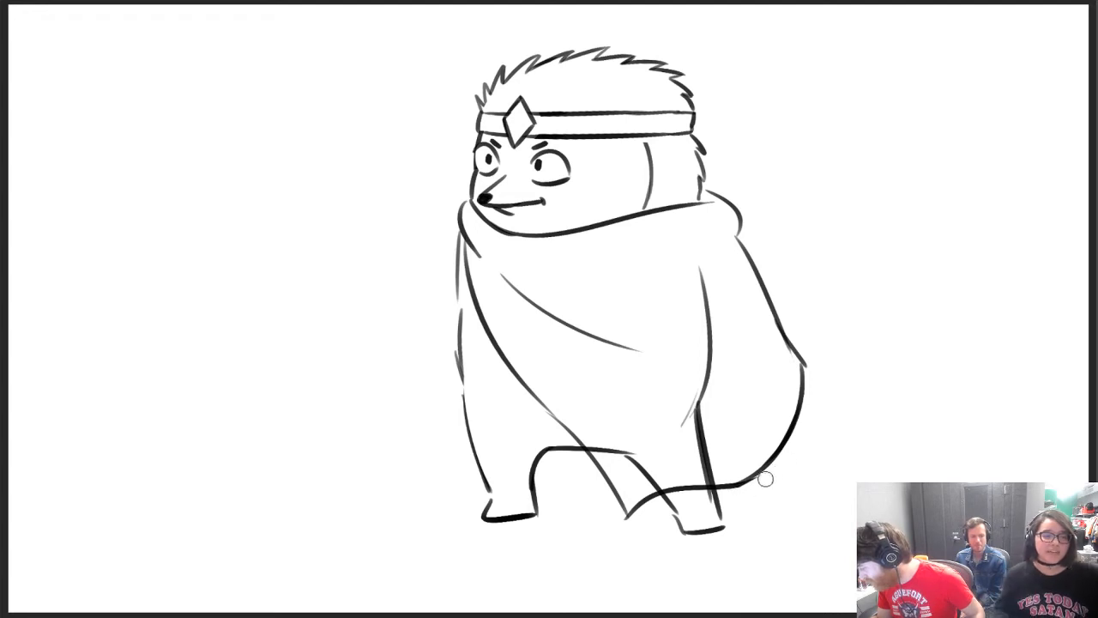
Erase the body and leg lines showing through the cloak and the stray mark on the body's front edge
mouse_move(698, 371)
mouse_down()
mouse_move(718, 468)
mouse_move(620, 470)
mouse_move(677, 473)
mouse_up()
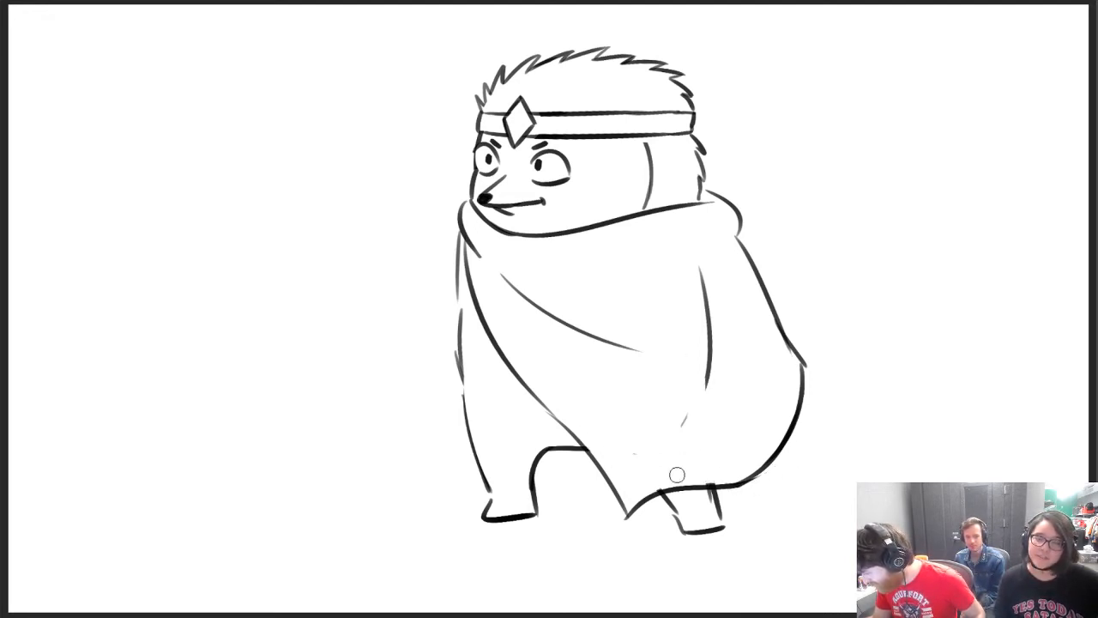
drag(676, 431, 699, 284)
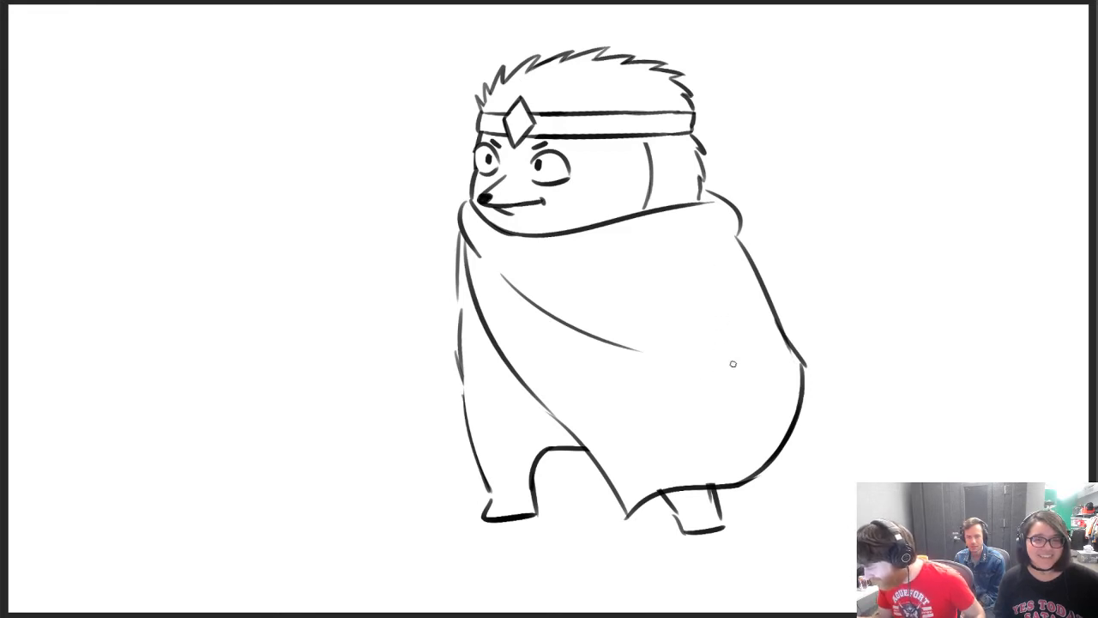
drag(451, 345, 458, 388)
key(b)
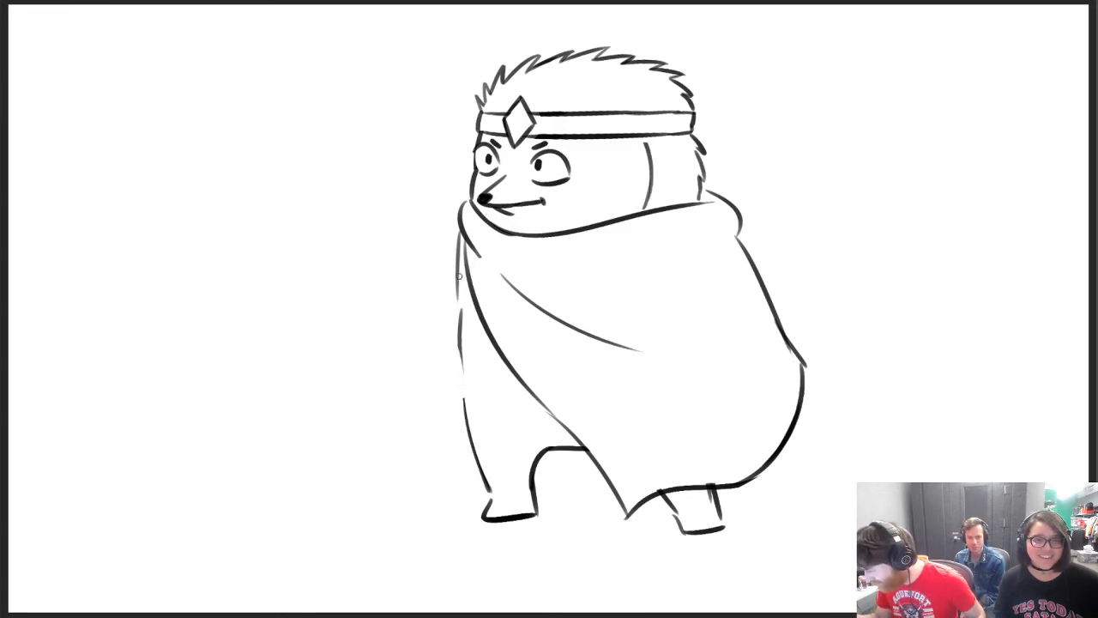
Draw a cuff band around the front leg above the foot and erase the leg lines crossing it
drag(471, 447, 547, 462)
key(ctrl+z)
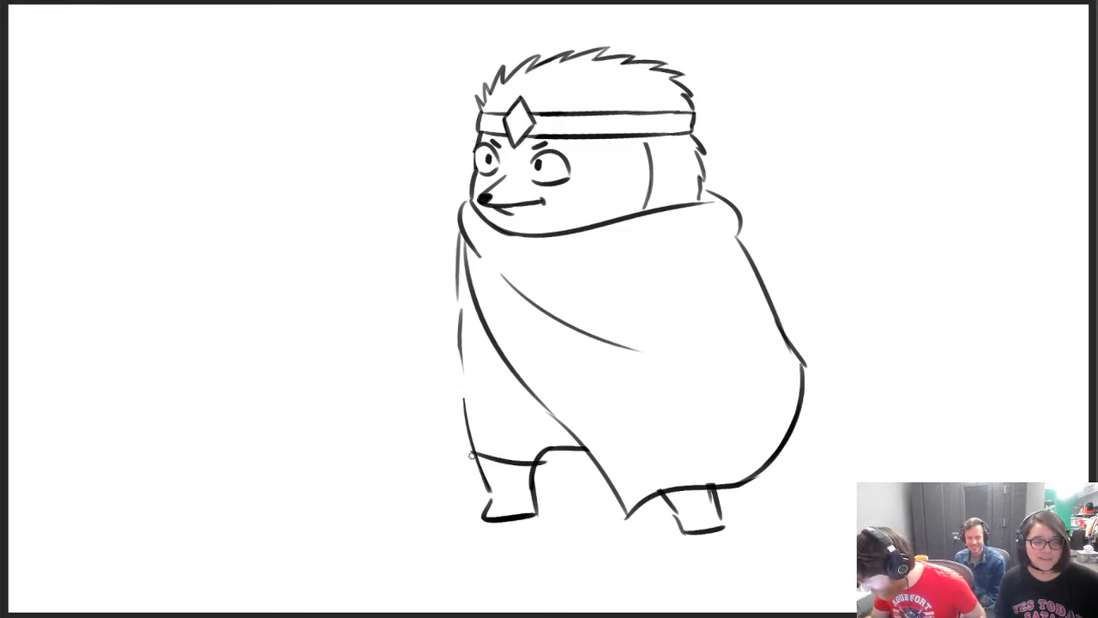
mouse_move(471, 453)
mouse_down()
mouse_move(482, 475)
mouse_move(545, 481)
mouse_move(547, 464)
mouse_move(482, 469)
mouse_move(532, 471)
mouse_up()
key(e)
key(b)
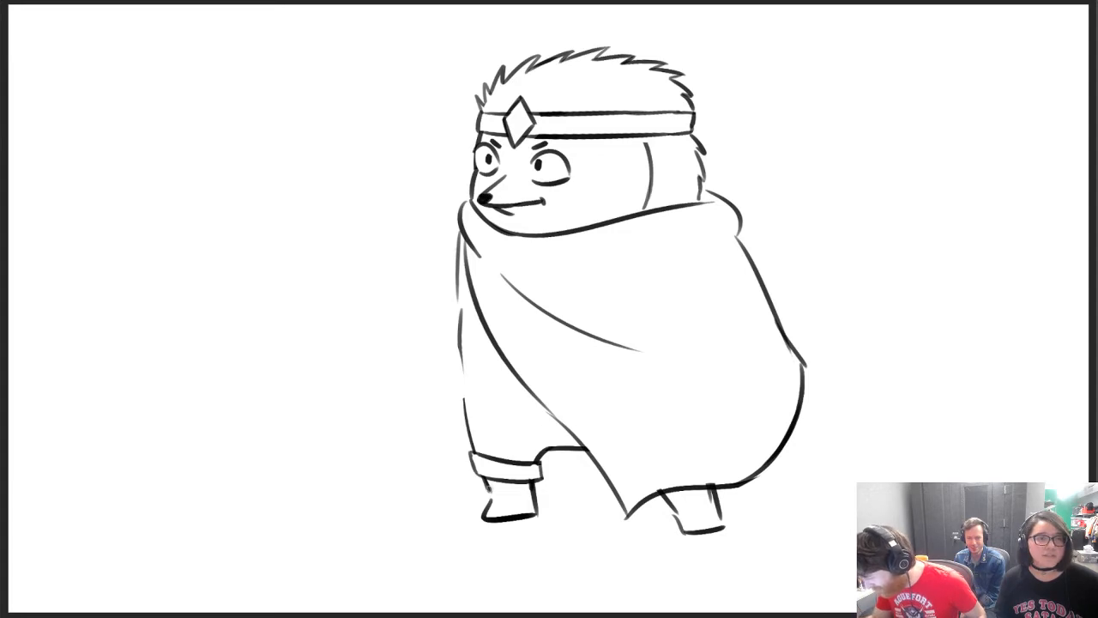
Redraw the front leg's outer line above the cuff and erase the loose body line above it
drag(466, 412, 464, 359)
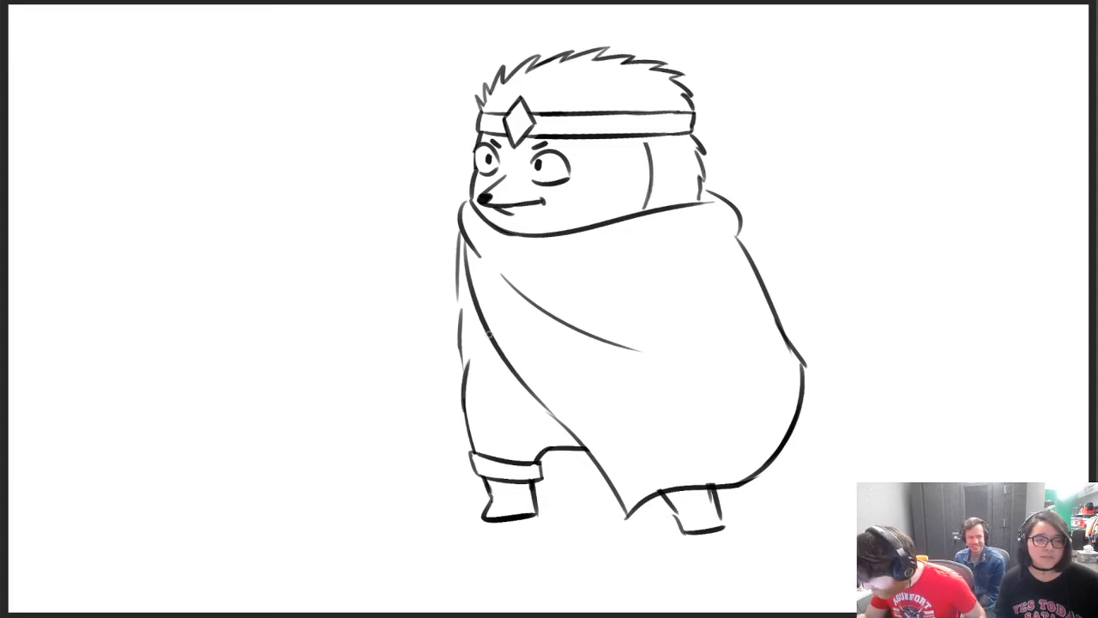
key(ctrl+z)
drag(467, 418, 465, 321)
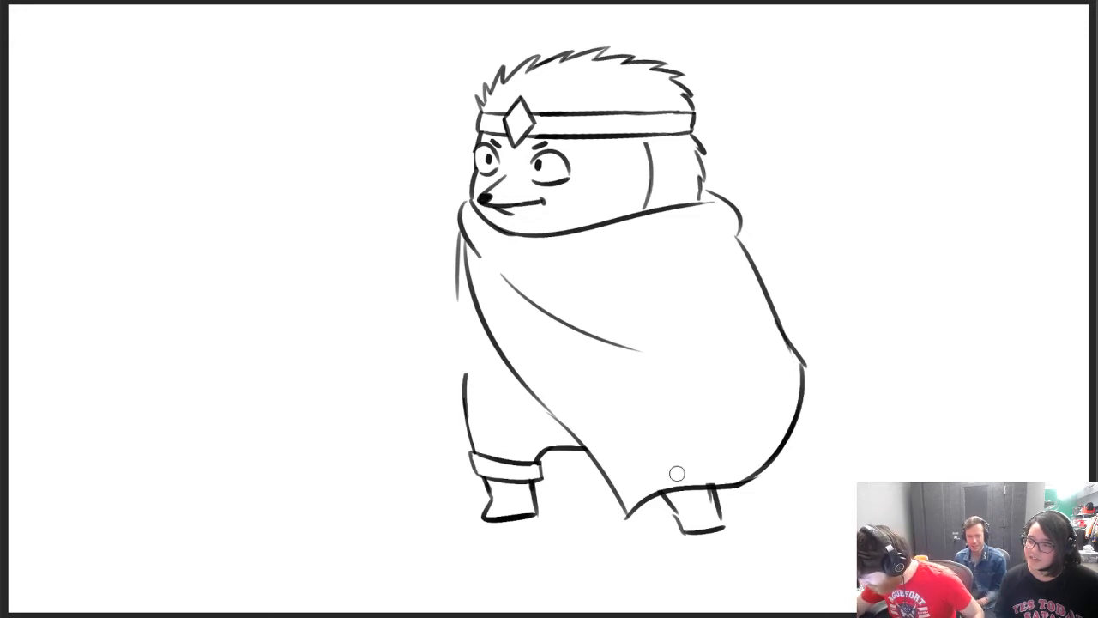
Reshape the rear foot with an extended toe and a small curved detail, removing the surplus vertical leg line
mouse_move(705, 502)
mouse_down()
mouse_move(724, 526)
mouse_move(697, 491)
mouse_move(731, 523)
mouse_move(711, 514)
mouse_move(680, 526)
mouse_move(719, 486)
mouse_up()
key(ctrl+z)
key(ctrl+z)
key(ctrl+z)
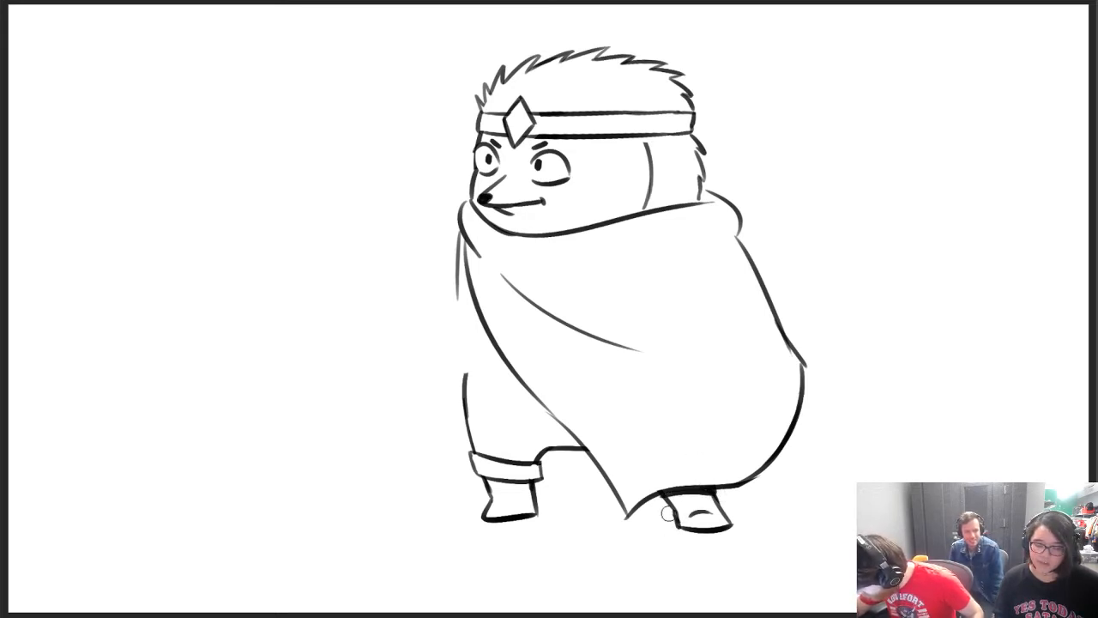
Erase the front foot's curved sole and redraw it flat with a pointed toe
key(e)
mouse_move(485, 518)
mouse_down()
mouse_move(540, 515)
mouse_move(531, 481)
mouse_up()
key(b)
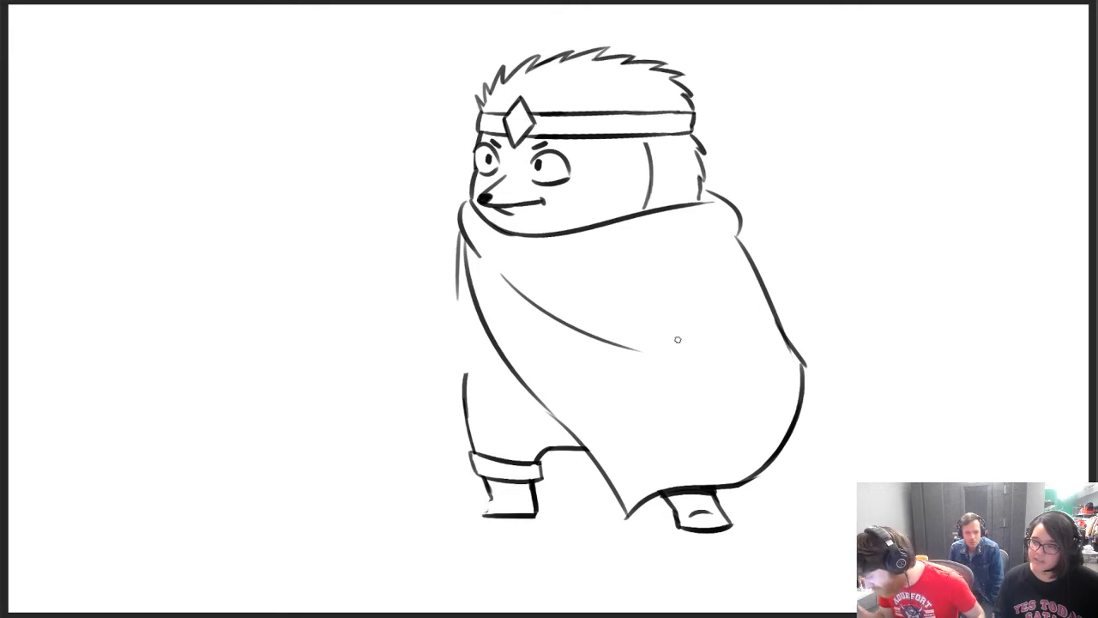
drag(482, 513, 493, 497)
key(ctrl+z)
key(ctrl+z)
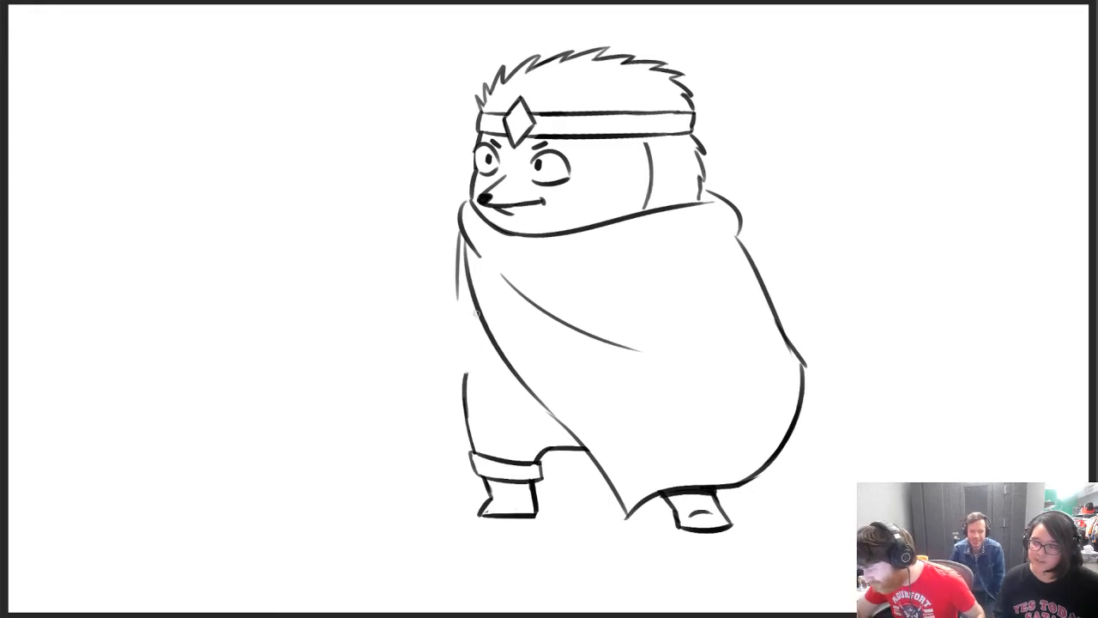
drag(448, 237, 434, 341)
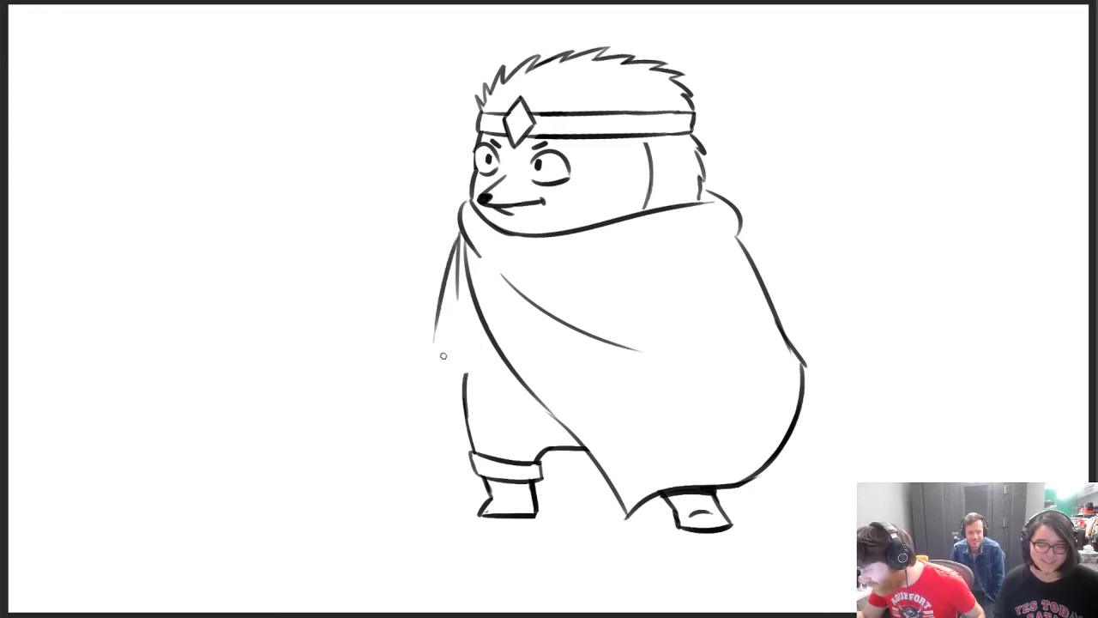
key(ctrl+z)
mouse_move(456, 228)
mouse_down()
mouse_move(428, 336)
mouse_move(464, 325)
mouse_move(448, 386)
mouse_up()
key(ctrl+z)
drag(467, 335, 456, 369)
mouse_move(428, 306)
mouse_down()
mouse_move(421, 372)
mouse_move(438, 371)
mouse_move(443, 395)
mouse_move(456, 384)
mouse_move(424, 315)
mouse_up()
key(ctrl+z)
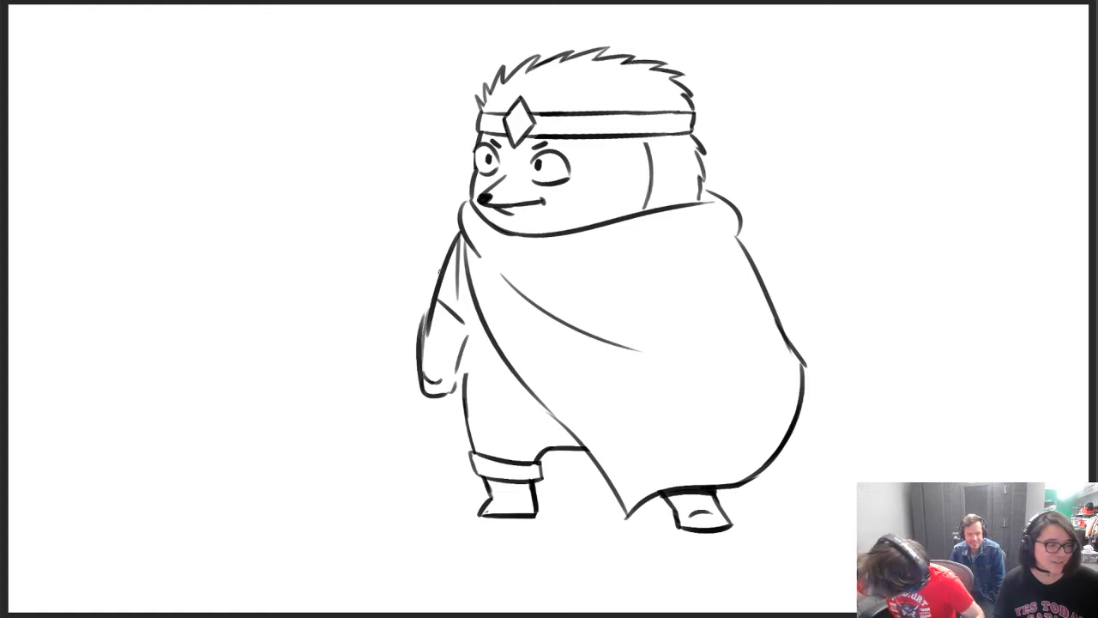
drag(419, 367, 447, 257)
key(e)
mouse_move(428, 345)
mouse_down()
mouse_move(454, 254)
mouse_move(446, 315)
mouse_up()
key(b)
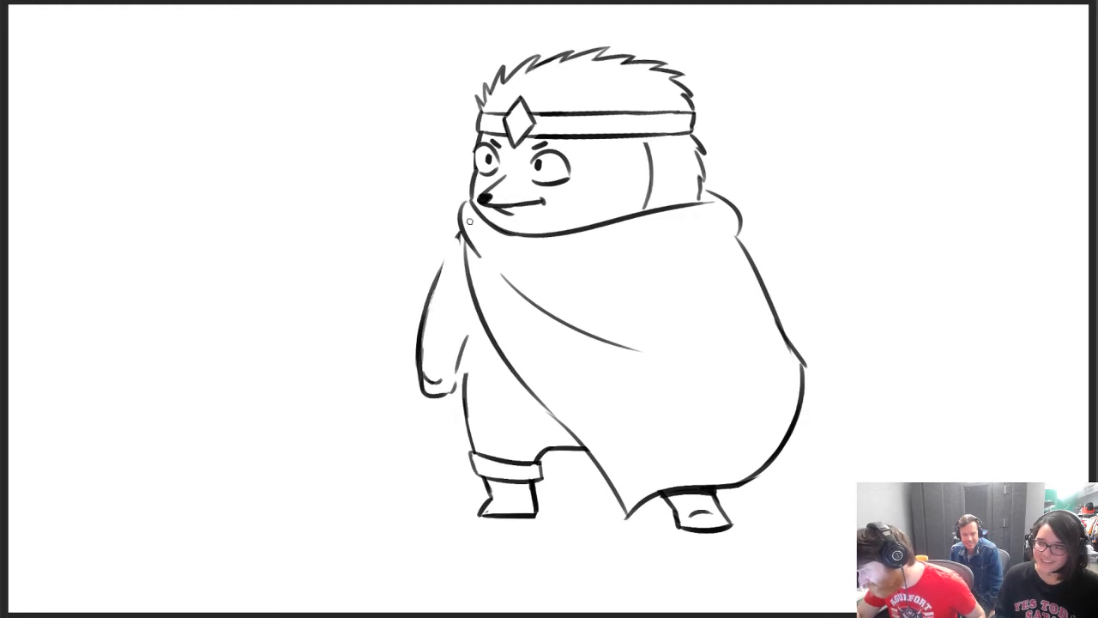
key(e)
mouse_move(461, 344)
mouse_down()
mouse_move(466, 326)
mouse_move(436, 278)
mouse_up()
key(b)
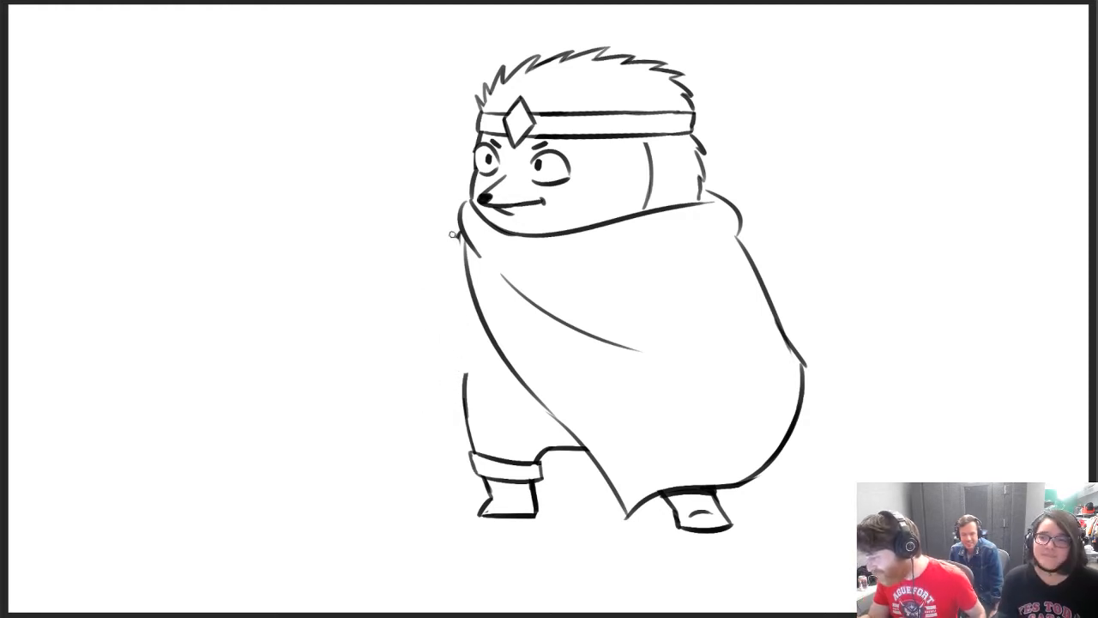
Draw the front arm as an outward-curving line from the cloak's shoulder with a short inner line near the body
drag(455, 231, 401, 346)
key(ctrl+z)
drag(460, 233, 404, 351)
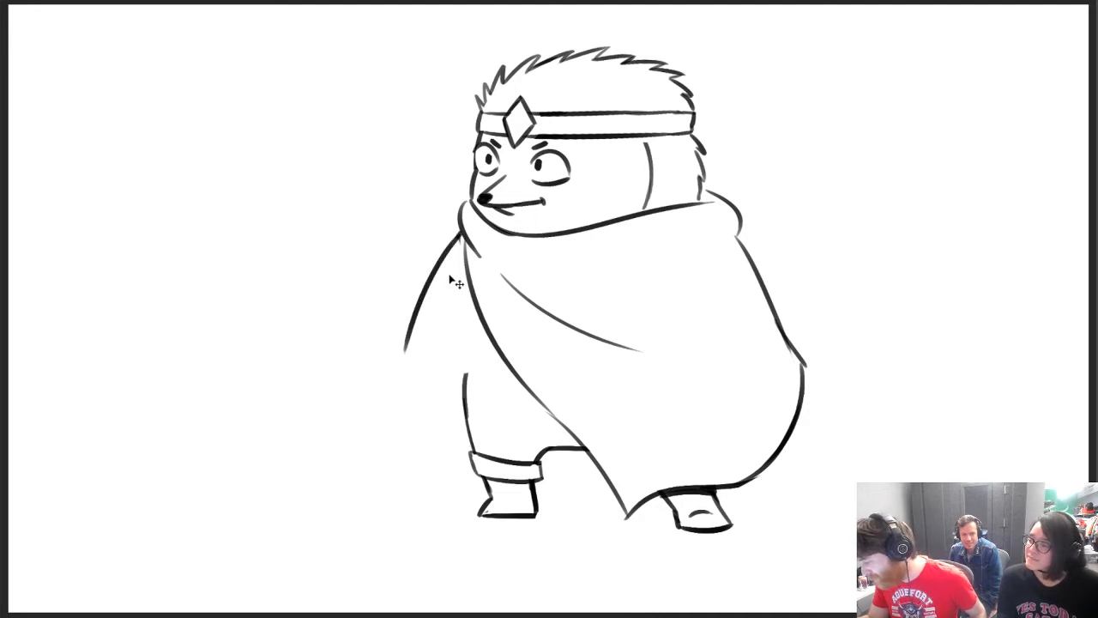
key(ctrl+z)
drag(458, 235, 418, 346)
key(ctrl+z)
drag(458, 231, 403, 339)
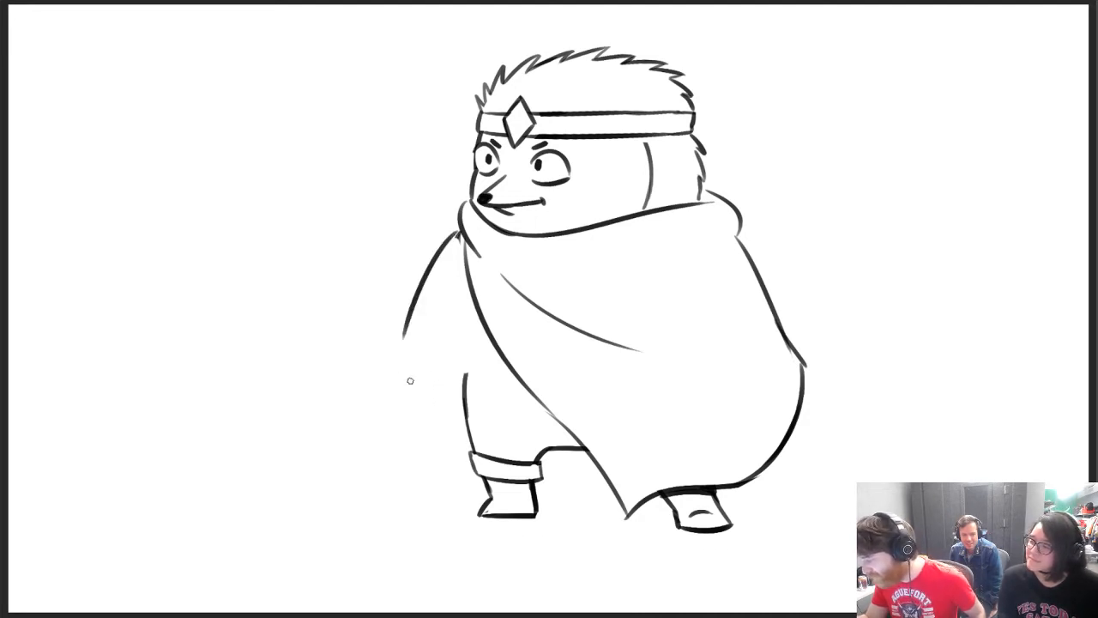
key(ctrl+z)
mouse_move(456, 236)
mouse_down()
mouse_move(403, 348)
mouse_move(460, 321)
mouse_up()
key(ctrl+z)
drag(424, 362, 459, 322)
Draw the front body line below the arm and a narrow belt band running to the cloak's edge
drag(464, 281, 464, 389)
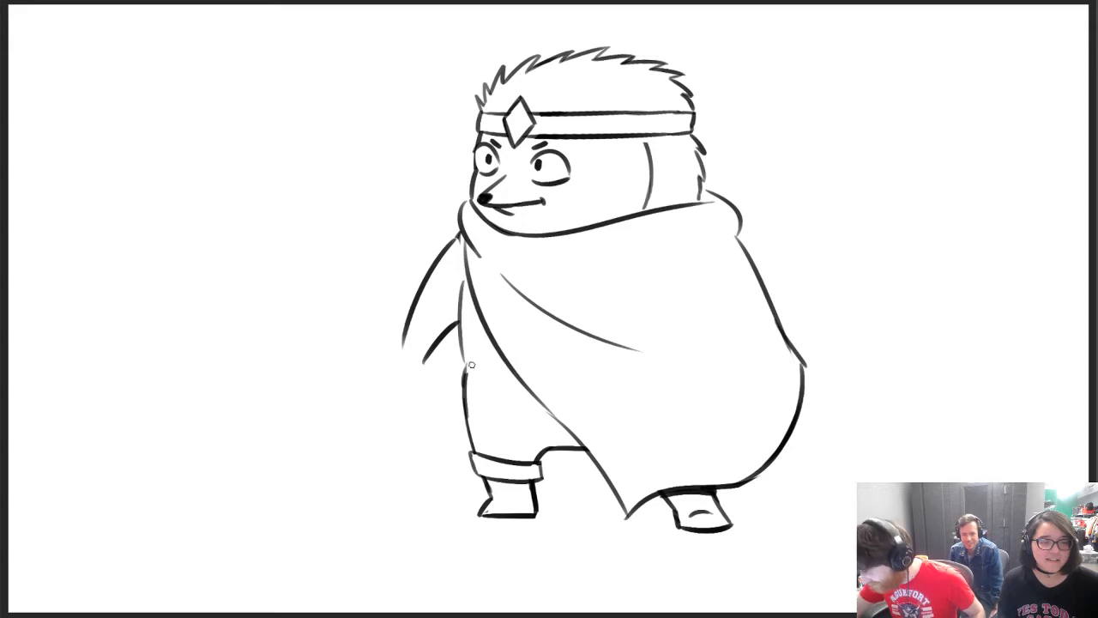
mouse_move(466, 364)
mouse_down()
mouse_move(510, 372)
mouse_move(505, 362)
mouse_up()
key(ctrl+z)
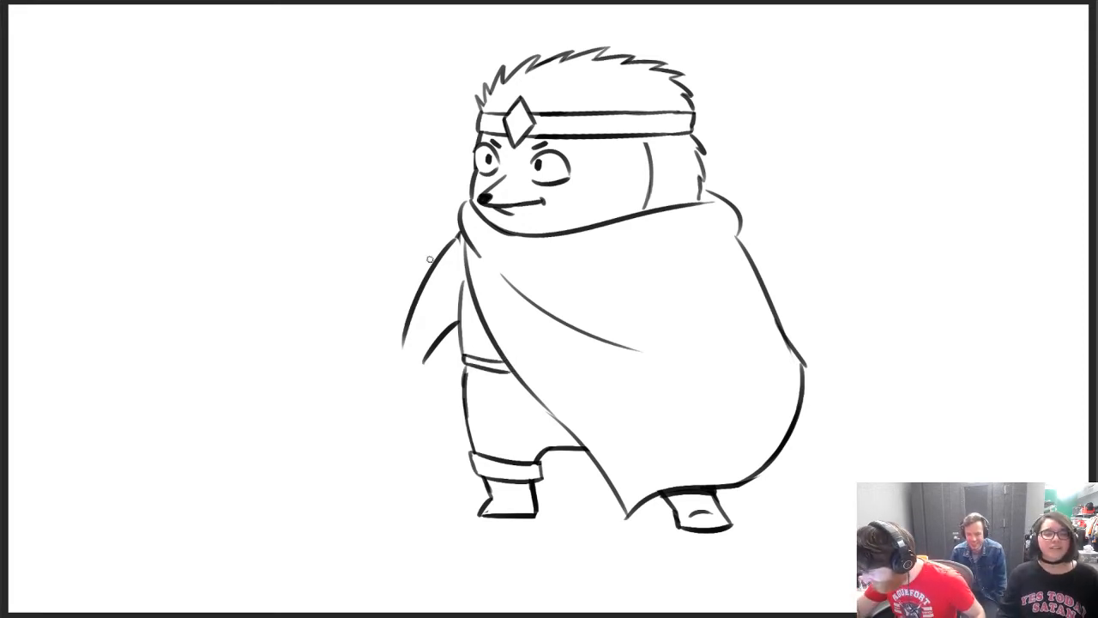
Shorten the arm's lower ends and draw a flared glove cuff with a slanted opening across them
mouse_move(399, 360)
mouse_down()
mouse_move(404, 306)
mouse_move(428, 364)
mouse_up()
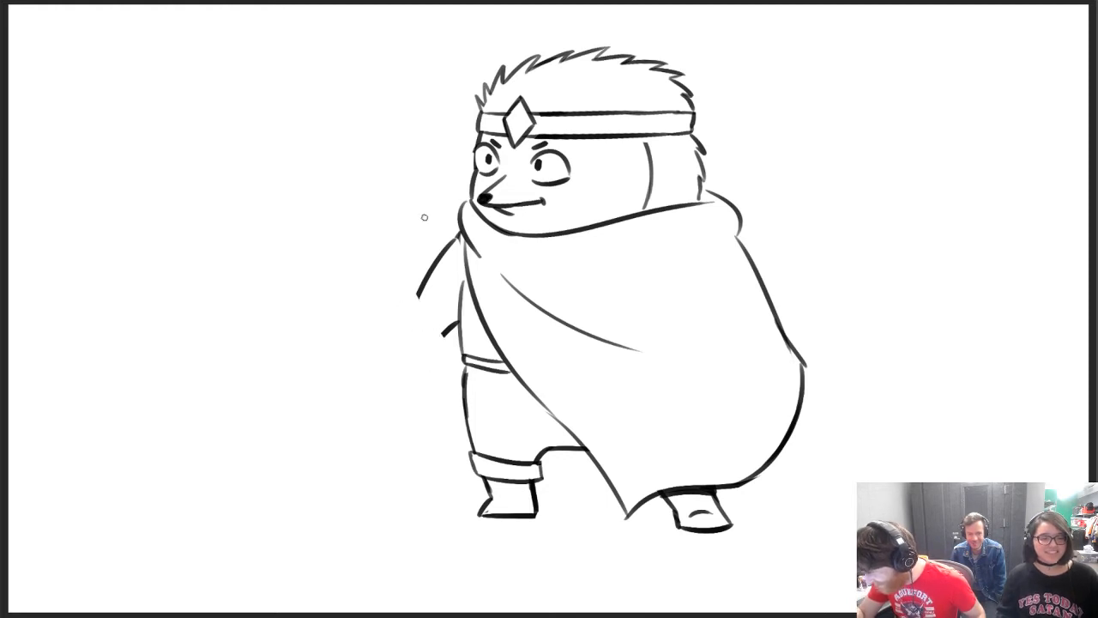
mouse_move(415, 297)
mouse_down()
mouse_move(445, 334)
mouse_move(393, 357)
mouse_up()
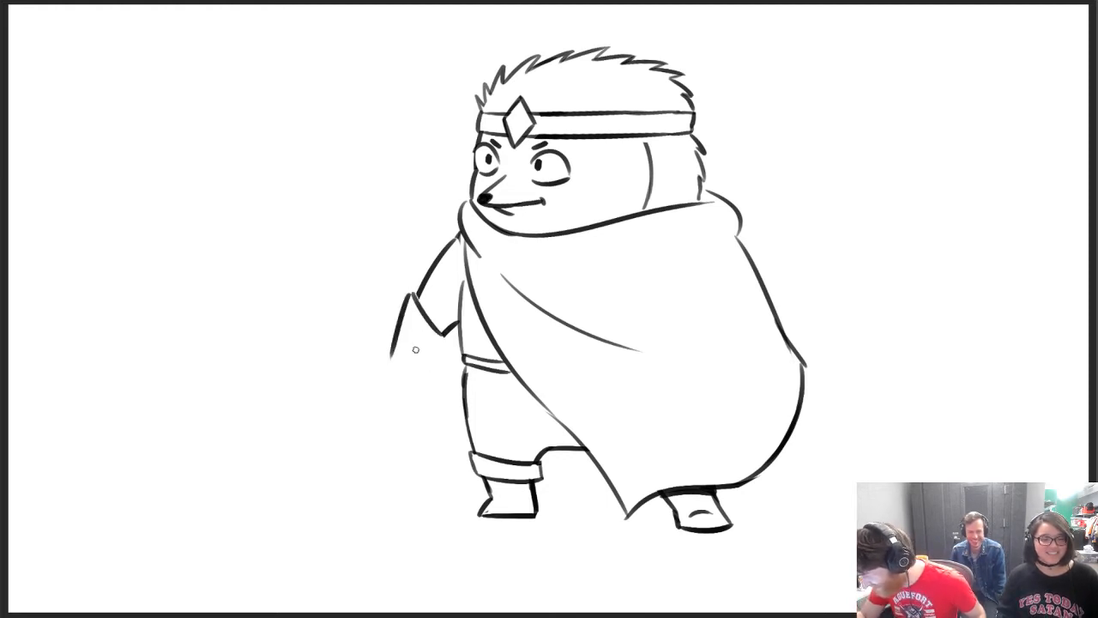
key(ctrl+z)
mouse_move(409, 296)
mouse_down()
mouse_move(386, 372)
mouse_move(411, 383)
mouse_move(406, 366)
mouse_move(382, 392)
mouse_up()
key(ctrl+z)
Draw the glove's inner side and a closed fist with a thumb below the cuff
key(ctrl+z)
drag(381, 392, 396, 393)
mouse_move(395, 394)
mouse_down()
mouse_move(418, 399)
mouse_move(423, 370)
mouse_move(442, 373)
mouse_move(447, 335)
mouse_up()
key(ctrl+z)
key(ctrl+z)
key(ctrl+z)
key(ctrl+z)
mouse_move(420, 376)
mouse_down()
mouse_move(447, 335)
mouse_move(436, 348)
mouse_up()
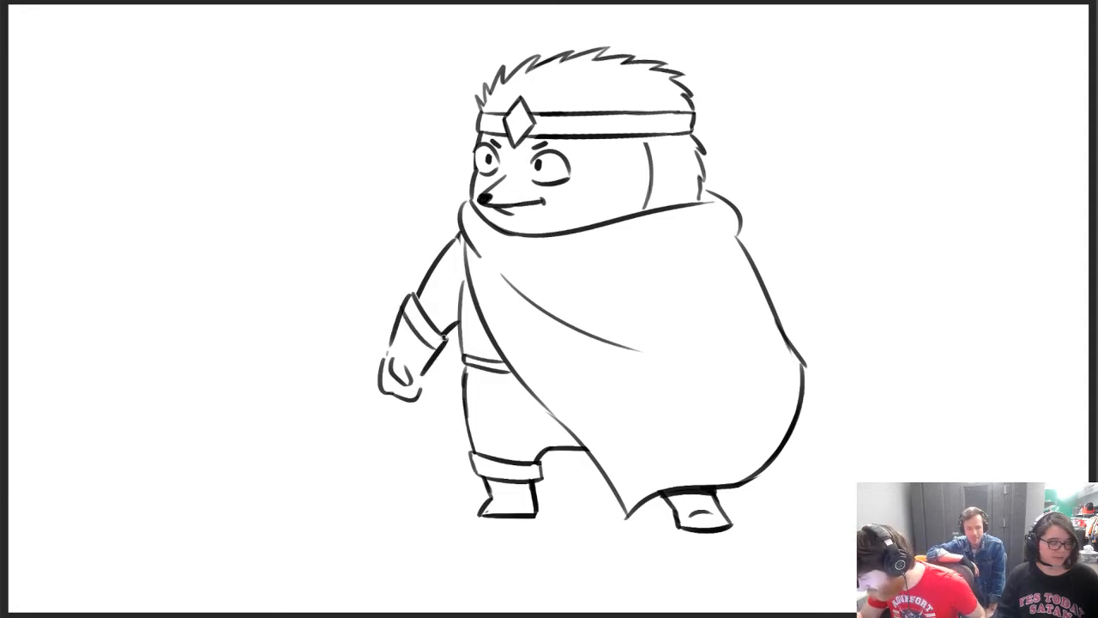
Darken the outer arm line above the glove and round the cloak's collar up to the chin
drag(418, 292, 440, 242)
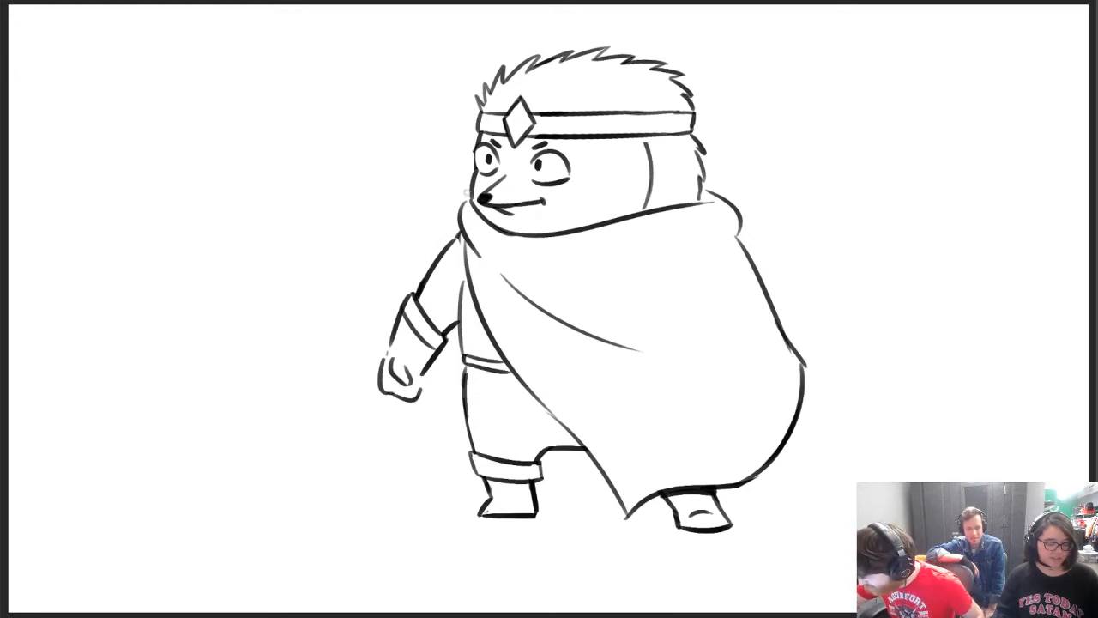
mouse_move(457, 223)
mouse_down()
mouse_move(469, 182)
mouse_move(459, 204)
mouse_move(470, 192)
mouse_up()
key(ctrl+z)
key(e)
key(b)
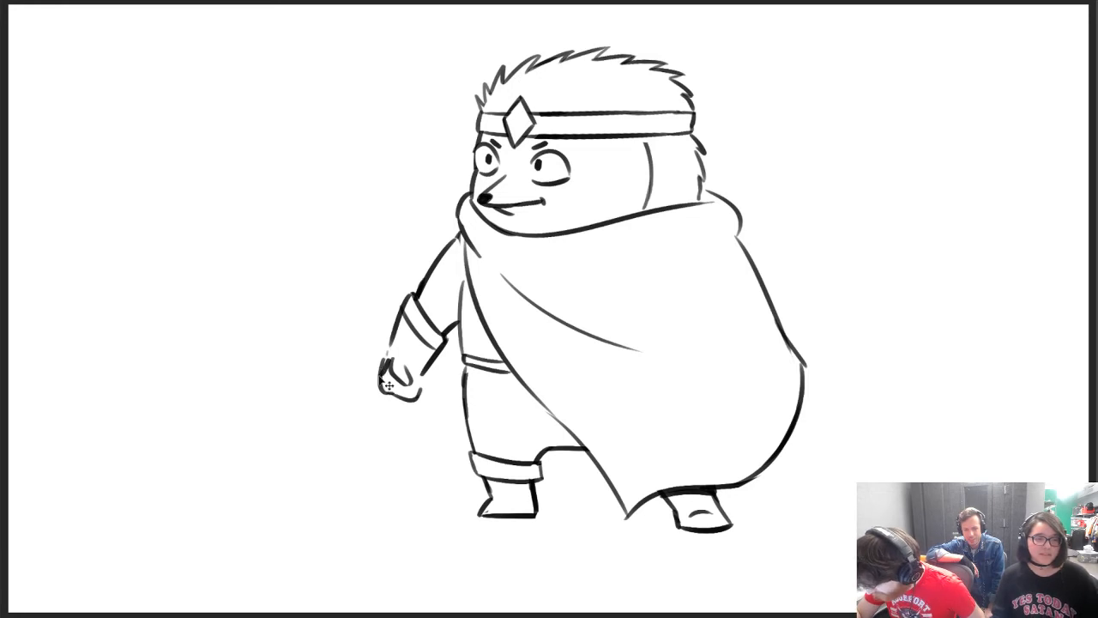
Draw a short sword grip through the fist, slanting down toward the body and ending in a rounded pommel
drag(389, 332, 370, 395)
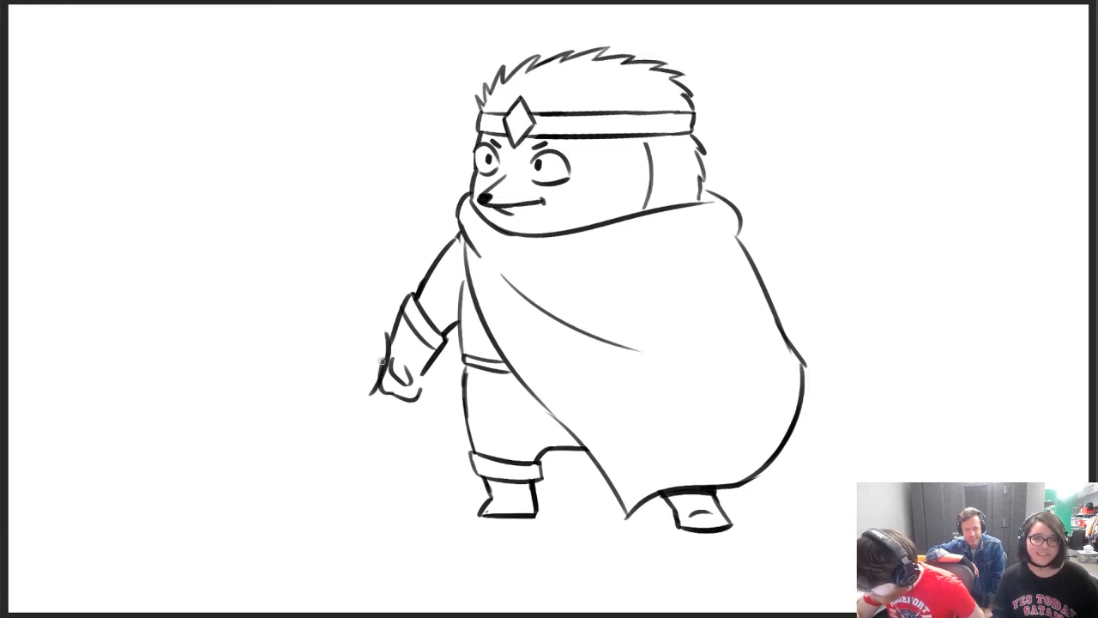
key(ctrl+z)
mouse_move(388, 337)
mouse_down()
mouse_move(375, 398)
mouse_move(396, 349)
mouse_move(442, 400)
mouse_up()
key(ctrl+z)
drag(377, 364, 450, 392)
key(ctrl+z)
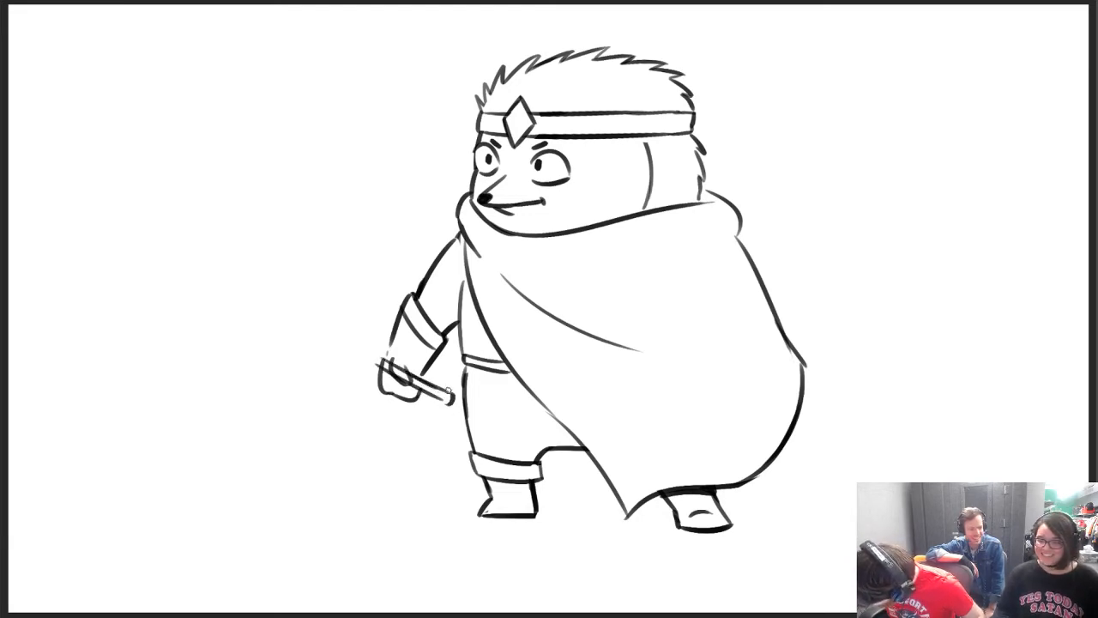
Try a narrow oval sword guard in front of the fist and erase the hand lines crossing it
mouse_move(368, 393)
mouse_down()
mouse_move(387, 345)
mouse_move(370, 391)
mouse_up()
key(ctrl+z)
key(ctrl+z)
drag(392, 340, 374, 393)
key(ctrl+z)
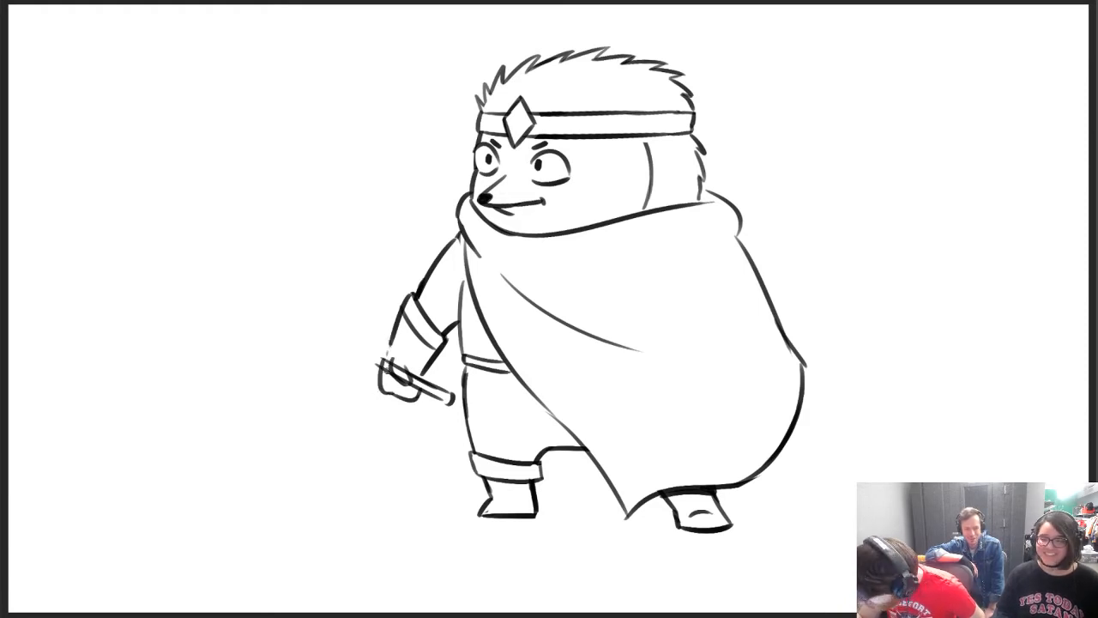
mouse_move(392, 339)
mouse_down()
mouse_move(371, 397)
mouse_move(386, 335)
mouse_up()
key(ctrl+z)
drag(369, 396, 388, 328)
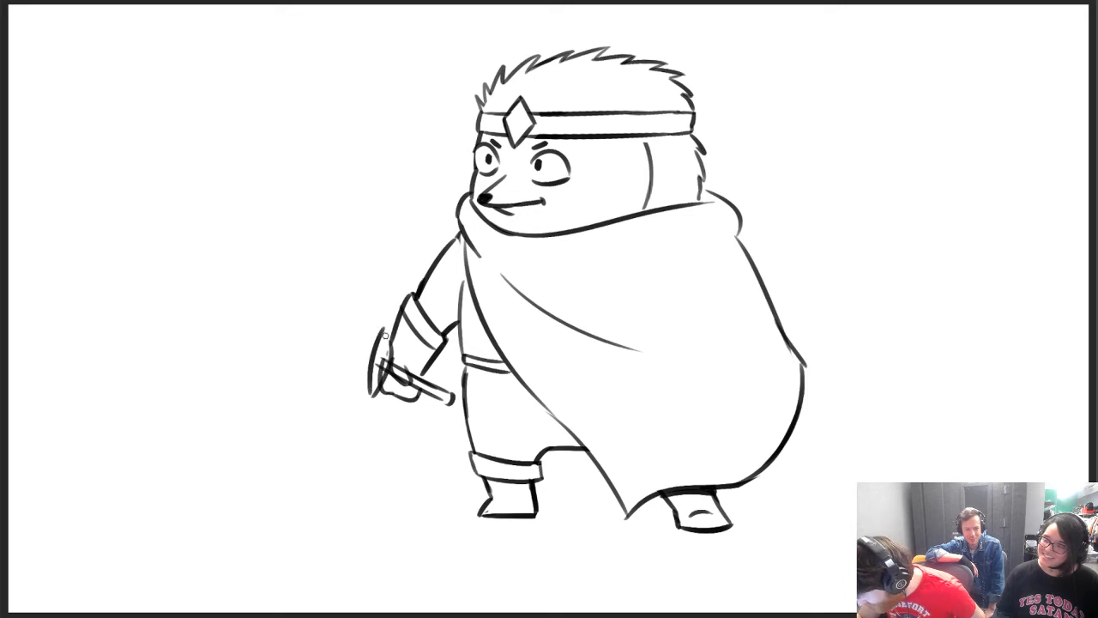
key(ctrl+z)
mouse_move(370, 396)
mouse_down()
mouse_move(387, 331)
mouse_move(371, 383)
mouse_move(372, 369)
mouse_move(395, 366)
mouse_move(404, 378)
mouse_move(396, 367)
mouse_up()
key(e)
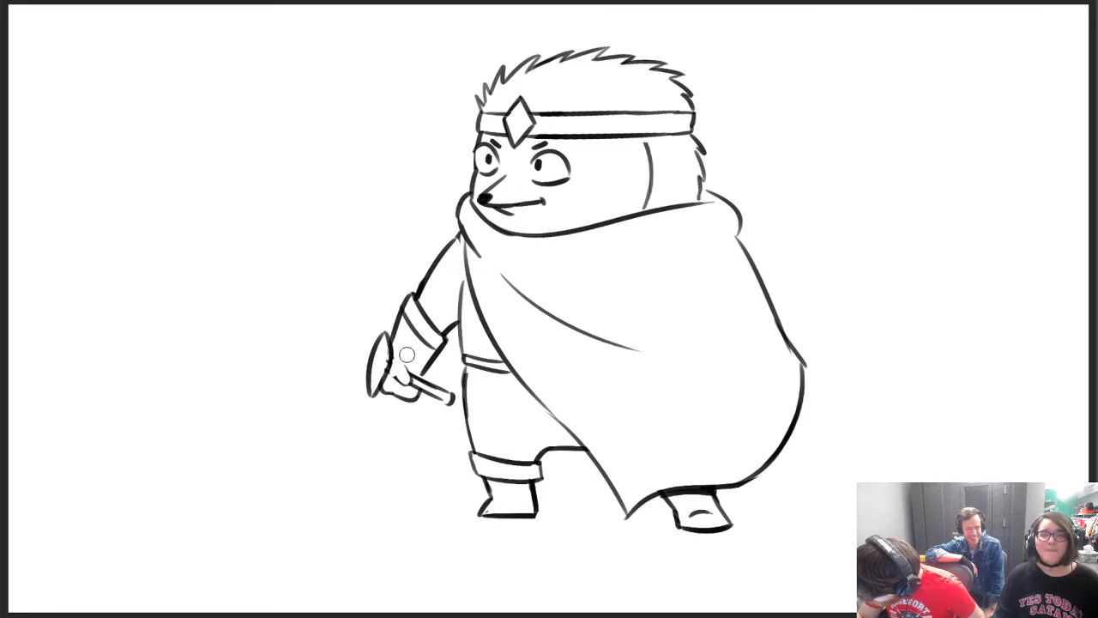
key(b)
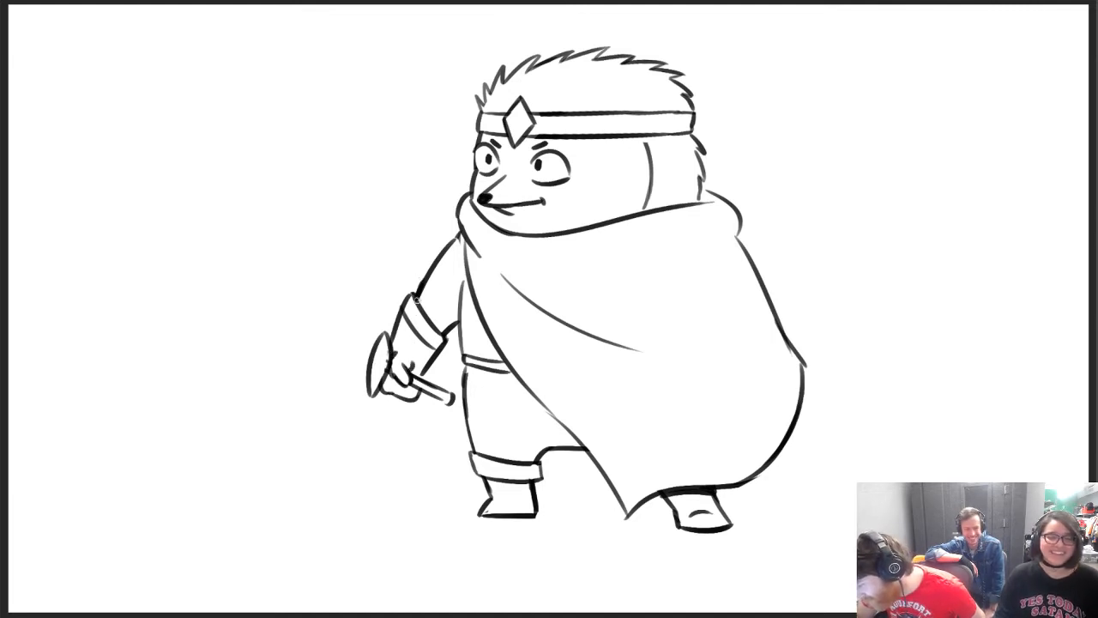
Try a wider oval guard with an inner curve and erase it down to the hand
key(e)
mouse_move(381, 376)
mouse_down()
mouse_move(385, 335)
mouse_move(376, 366)
mouse_move(386, 335)
mouse_move(388, 400)
mouse_up()
key(b)
key(ctrl+z)
drag(363, 363, 386, 402)
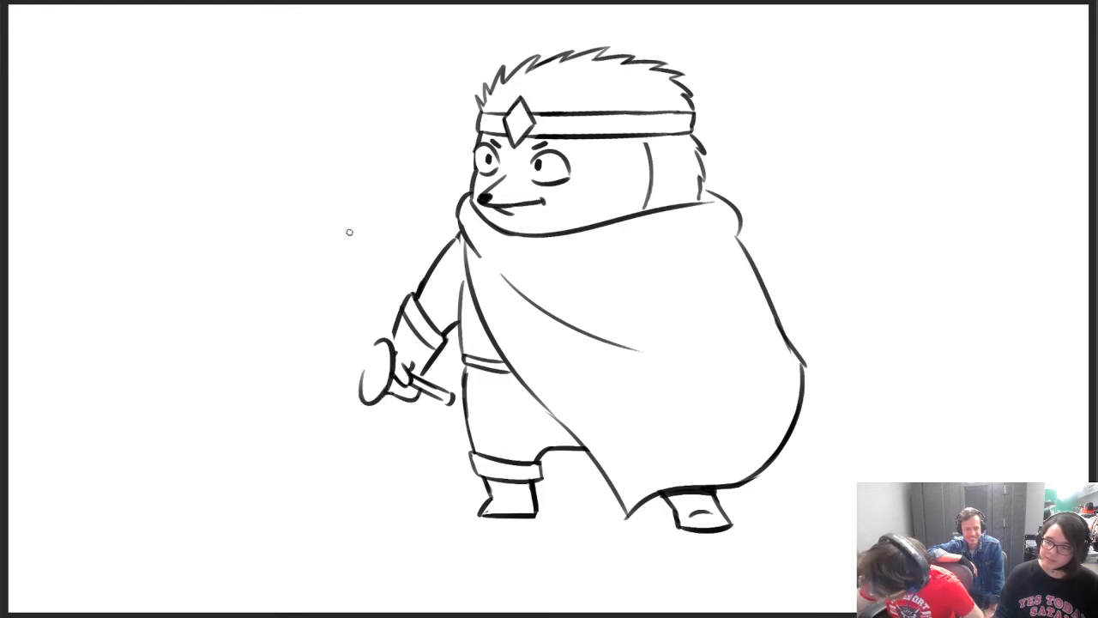
key(e)
mouse_move(368, 398)
mouse_down()
mouse_move(366, 377)
mouse_move(375, 400)
mouse_up()
key(b)
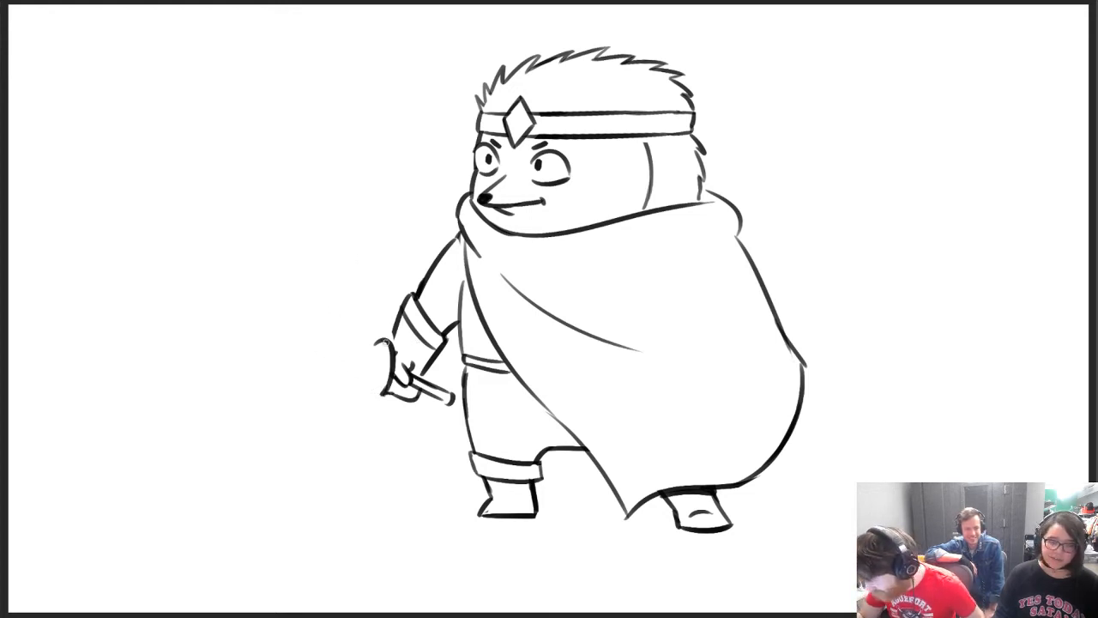
drag(366, 359, 385, 396)
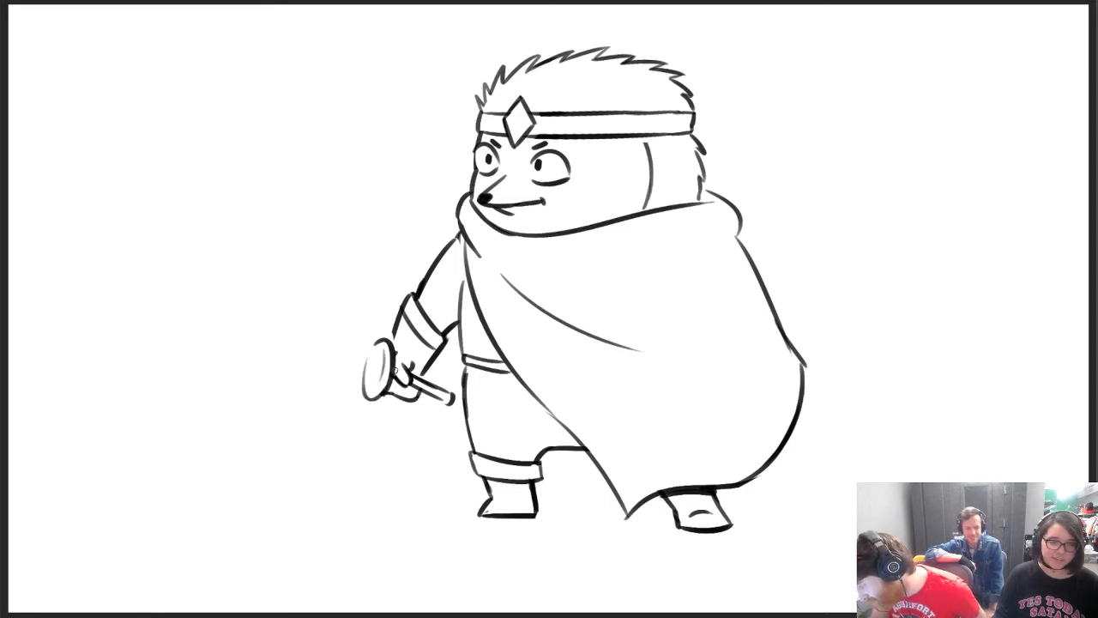
key(ctrl+z)
drag(367, 357, 388, 392)
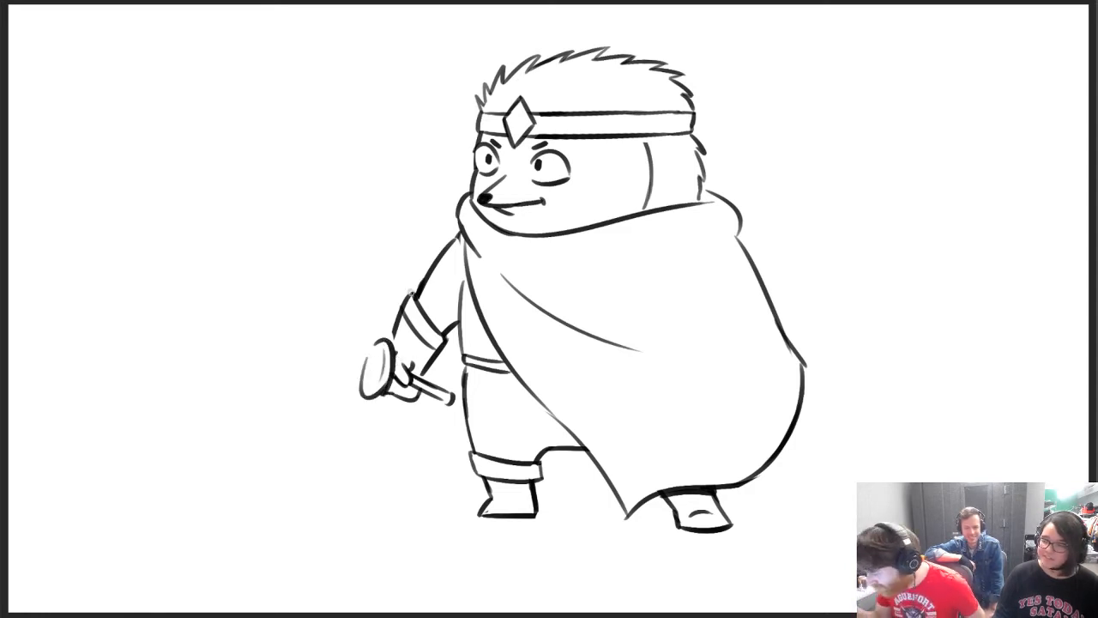
key(e)
mouse_move(371, 352)
mouse_down()
mouse_move(386, 353)
mouse_move(364, 398)
mouse_up()
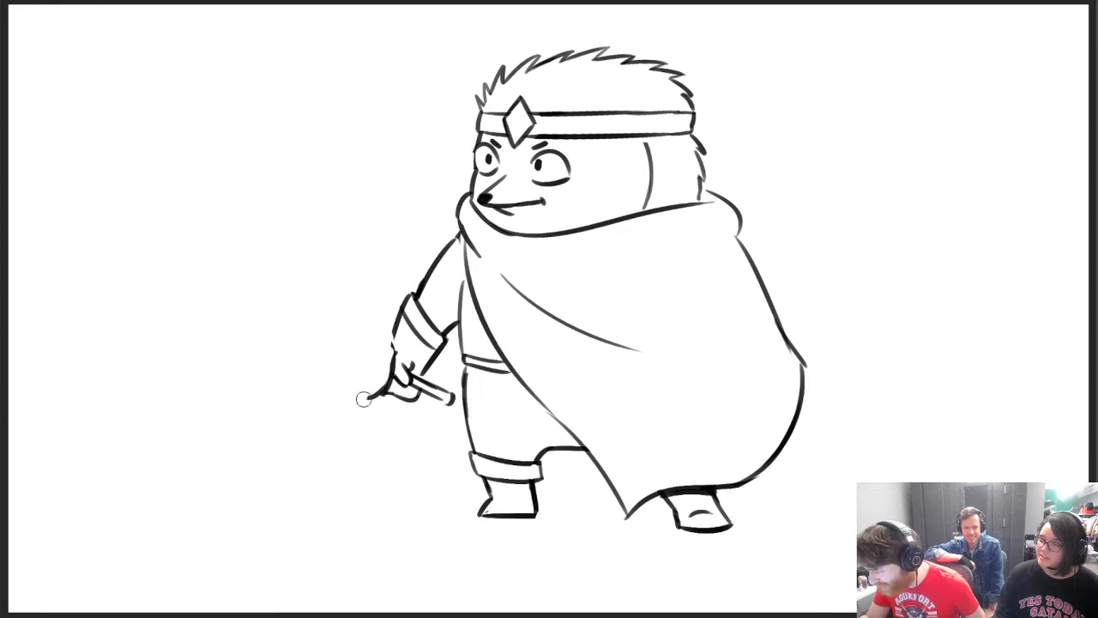
Sketch an angular guard in front of the fist and outline the fingers wrapping over the grip
key(b)
drag(376, 359, 392, 343)
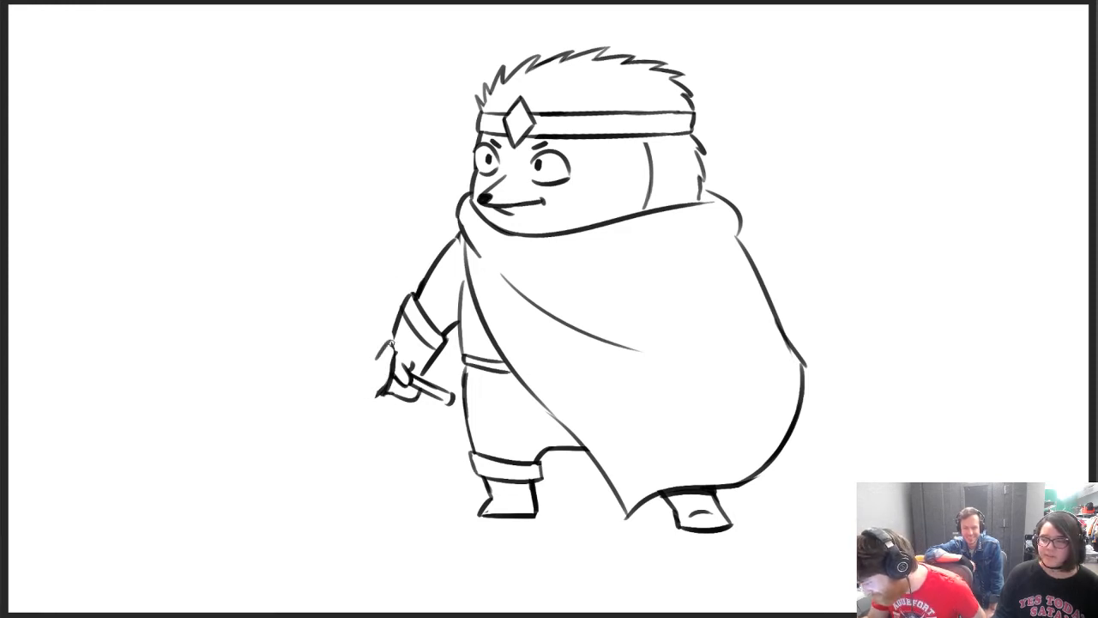
mouse_move(387, 388)
mouse_down()
mouse_move(392, 345)
mouse_move(369, 402)
mouse_up()
mouse_move(371, 397)
mouse_down()
mouse_move(397, 369)
mouse_move(421, 391)
mouse_up()
key(ctrl+z)
key(ctrl+z)
key(ctrl+z)
key(ctrl+z)
mouse_move(421, 390)
mouse_down()
mouse_move(419, 369)
mouse_move(420, 394)
mouse_move(407, 394)
mouse_up()
key(ctrl+z)
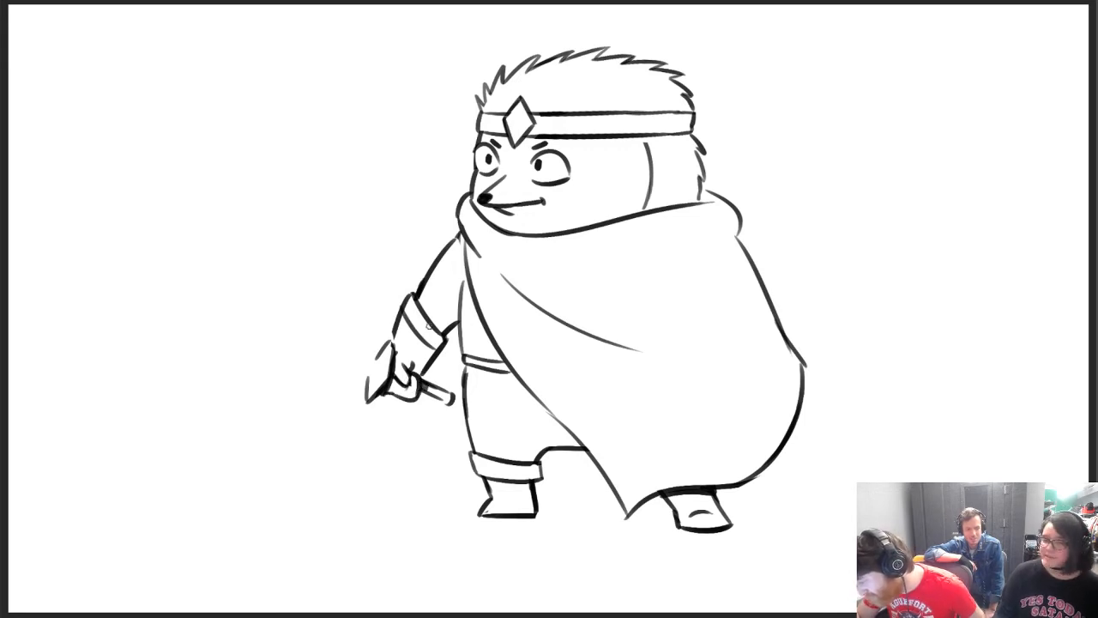
Erase the angular guard and redraw it as a slimmer pointed shape against the front of the fist
key(e)
mouse_move(362, 401)
mouse_down()
mouse_move(385, 352)
mouse_move(376, 382)
mouse_up()
key(b)
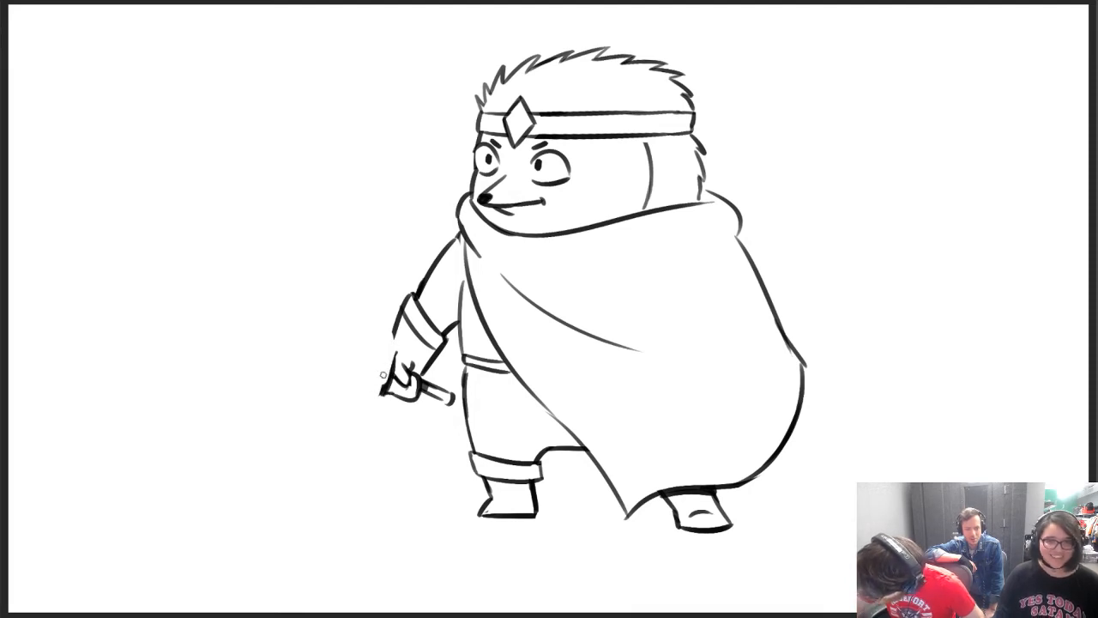
mouse_move(390, 332)
mouse_down()
mouse_move(372, 400)
mouse_move(387, 383)
mouse_move(393, 336)
mouse_move(383, 350)
mouse_move(396, 356)
mouse_move(395, 330)
mouse_move(381, 345)
mouse_move(396, 338)
mouse_move(404, 306)
mouse_up()
key(ctrl+z)
key(e)
key(b)
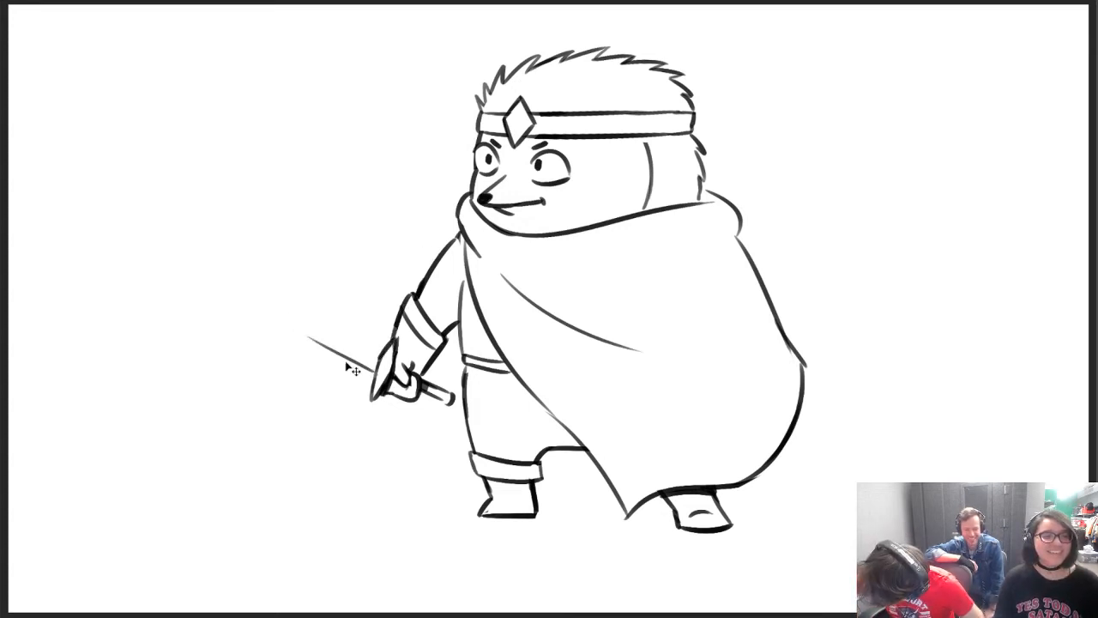
Draw the sword blade's long lower edge extending forward and slightly upward from the guard
mouse_move(369, 378)
mouse_down()
mouse_move(243, 328)
mouse_move(375, 377)
mouse_up()
key(ctrl+z)
drag(234, 328, 316, 356)
key(ctrl+z)
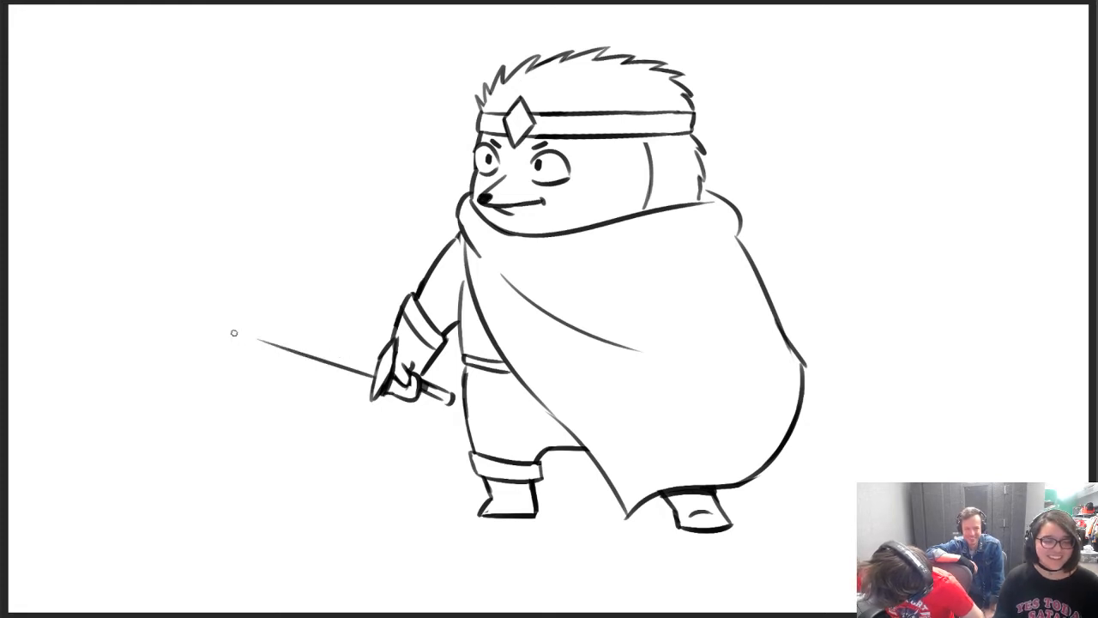
Add the blade's slanted, pointed tip and draw its upper edge back to the guard
mouse_move(234, 333)
mouse_down()
mouse_move(311, 355)
mouse_move(208, 283)
mouse_move(279, 292)
mouse_up()
key(ctrl+z)
mouse_move(211, 291)
mouse_down()
mouse_move(271, 283)
mouse_move(254, 290)
mouse_move(360, 343)
mouse_up()
key(ctrl+z)
key(ctrl+z)
drag(249, 290, 378, 352)
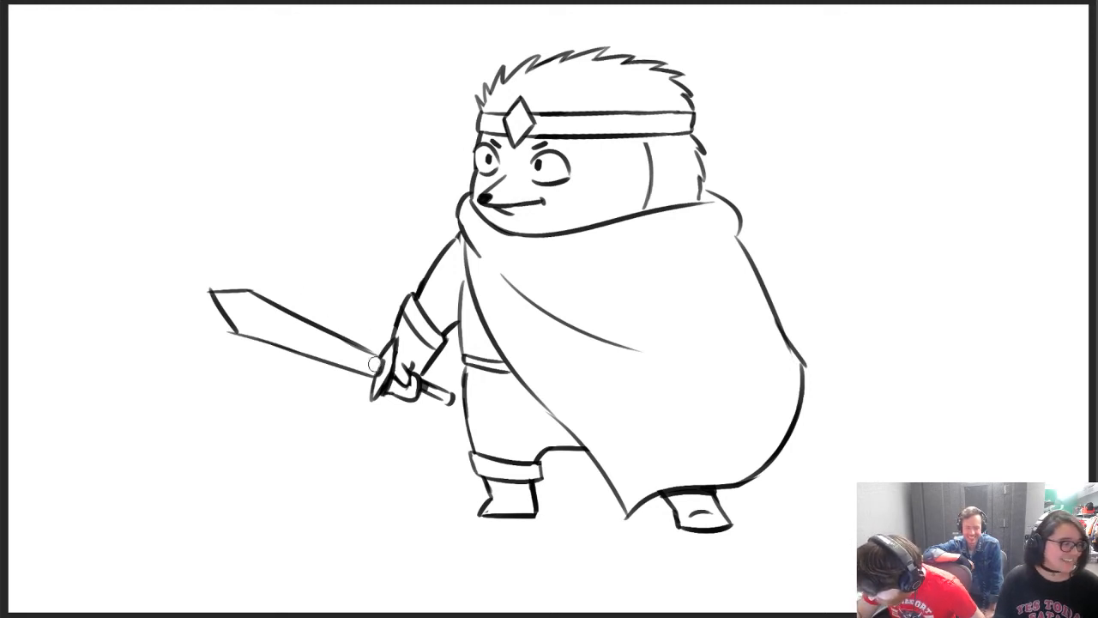
Erase the sword blade's slanted tip and redraw it as a cleaner point joining the upper and lower edges
mouse_move(204, 309)
mouse_down()
mouse_move(233, 321)
mouse_move(206, 294)
mouse_move(232, 275)
mouse_up()
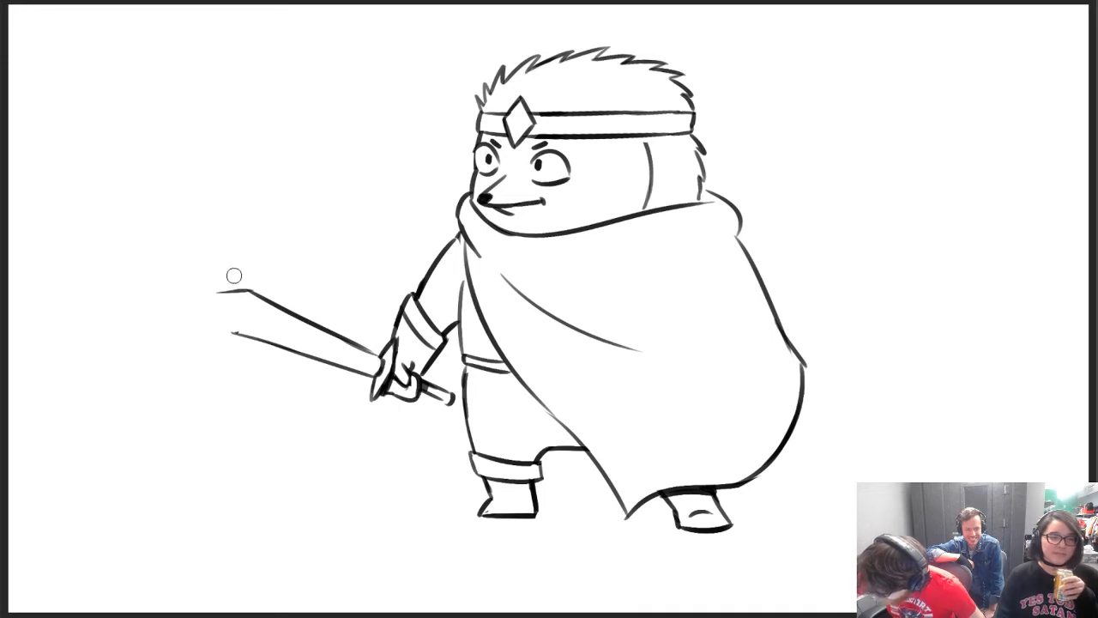
key(b)
drag(235, 331, 210, 287)
key(ctrl+z)
key(ctrl+z)
mouse_move(236, 332)
mouse_down()
mouse_move(207, 290)
mouse_move(249, 290)
mouse_move(207, 294)
mouse_move(232, 281)
mouse_up()
key(ctrl+z)
key(ctrl+z)
key(e)
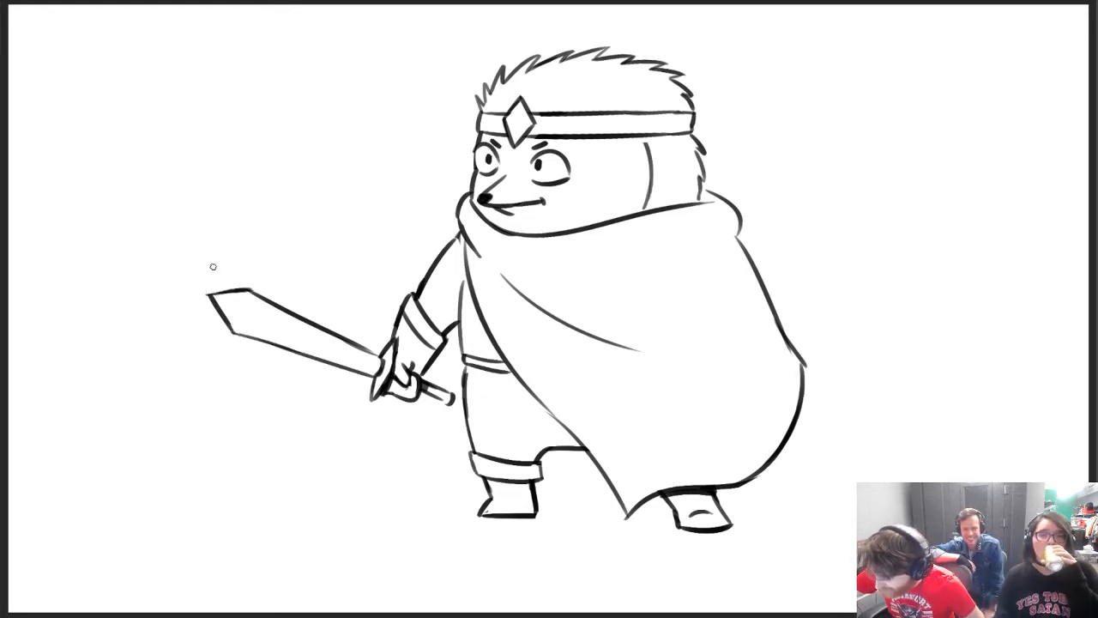
Draw a thin central ridge line along the blade from near the tip toward the guard
mouse_move(246, 311)
mouse_down()
mouse_move(378, 374)
mouse_move(280, 329)
mouse_move(373, 365)
mouse_up()
key(ctrl+z)
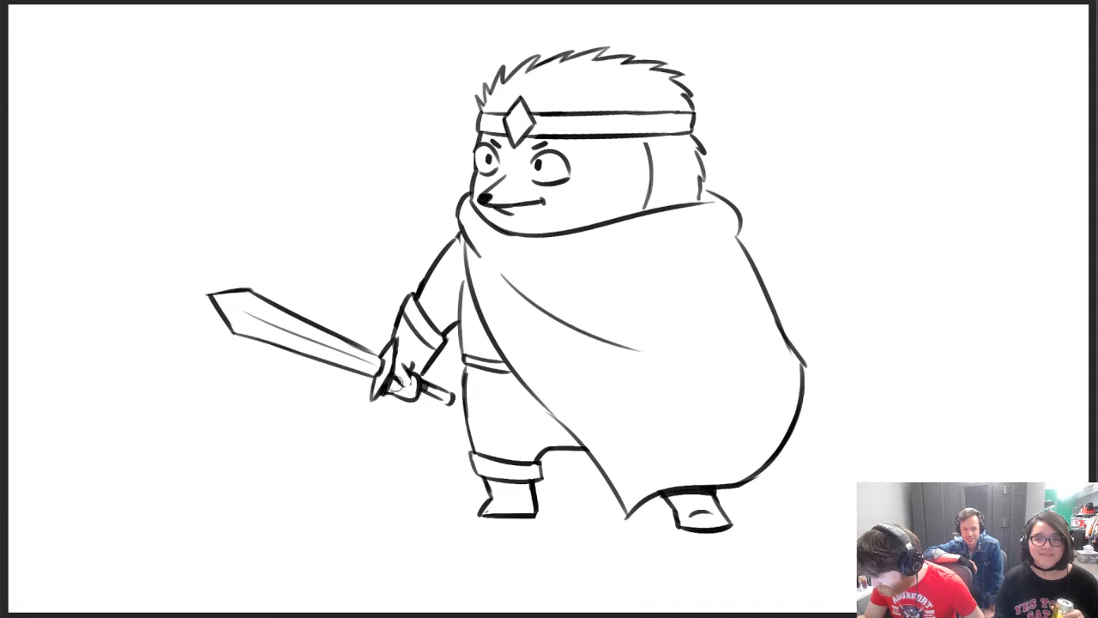
drag(395, 375, 411, 374)
key(ctrl+z)
key(ctrl+z)
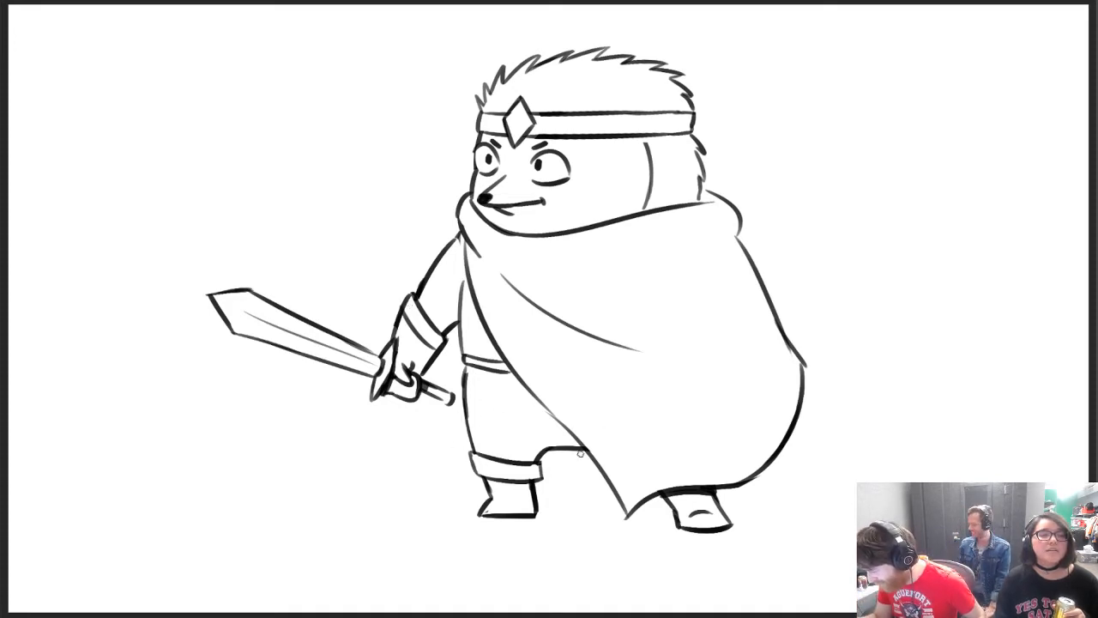
Draw the cloak's far side edge hanging behind the front leg and flaring outward below the sword grip
drag(462, 409, 445, 484)
key(ctrl+z)
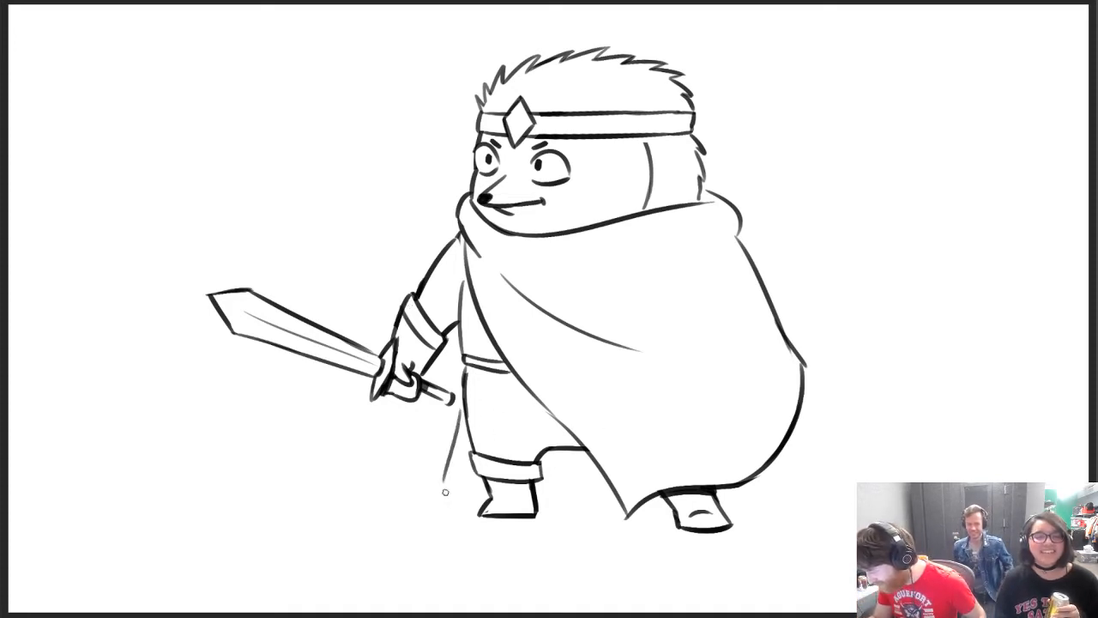
key(ctrl+z)
drag(463, 409, 443, 481)
Draw the cloak's curved back hem behind the front leg, joining the far side edge to the front drape
mouse_move(442, 481)
mouse_down()
mouse_move(490, 498)
mouse_move(481, 486)
mouse_move(606, 469)
mouse_up()
key(ctrl+z)
key(ctrl+z)
key(ctrl+z)
key(ctrl+z)
drag(538, 490, 601, 471)
key(ctrl+z)
drag(537, 491, 611, 464)
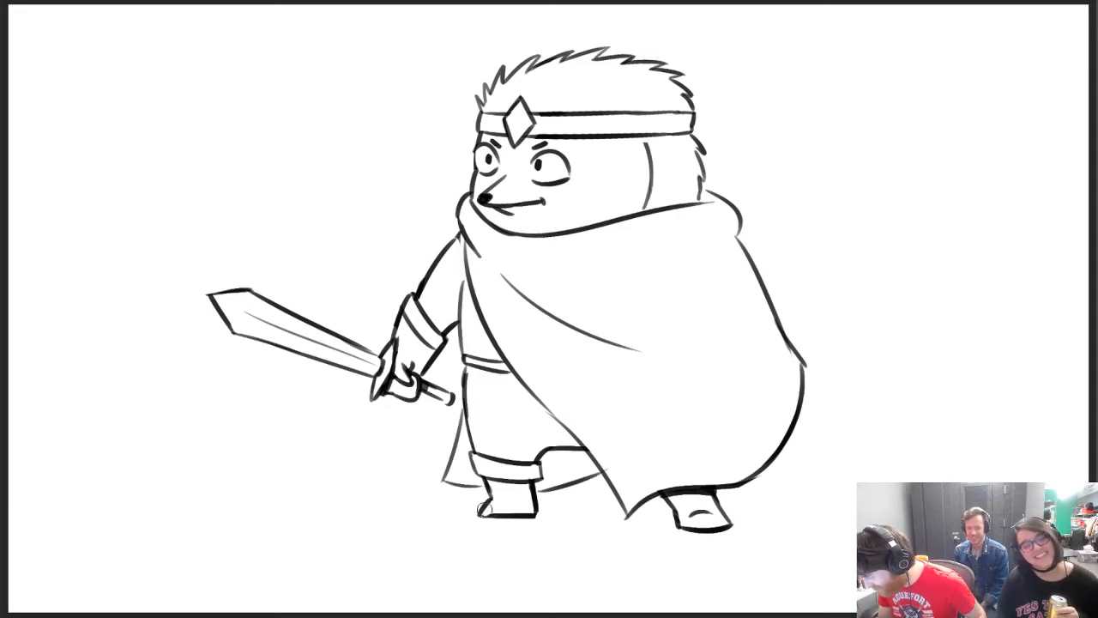
Trim the toe of the front boot and shift the whole character slightly down and to the right on the canvas
mouse_move(477, 507)
mouse_down()
mouse_move(476, 518)
mouse_move(493, 517)
mouse_up()
key(b)
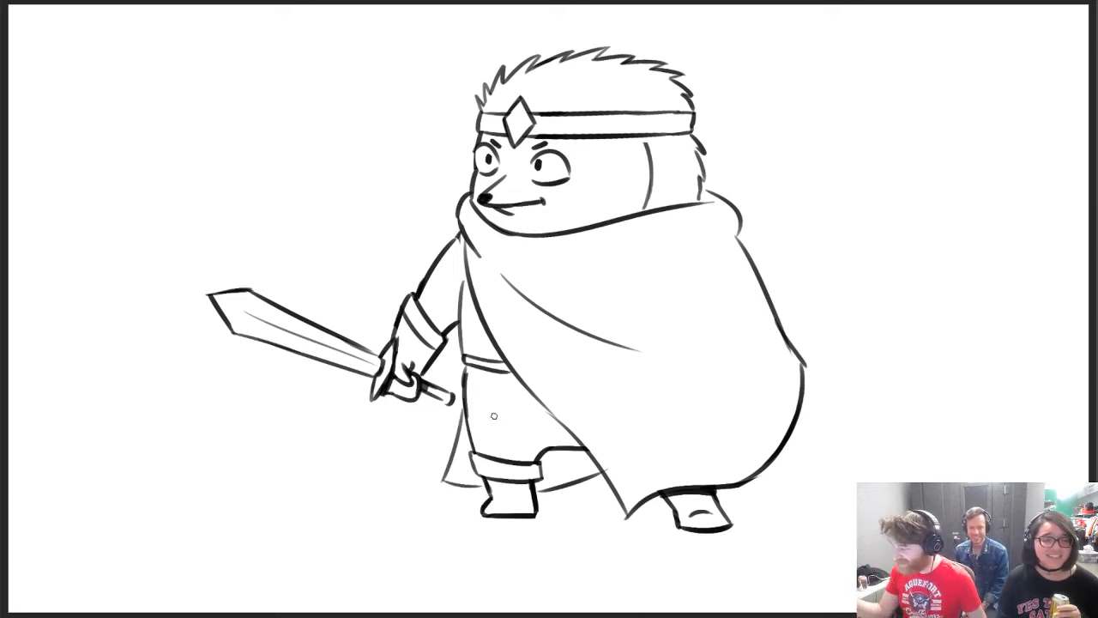
key(v)
drag(745, 343, 755, 364)
Add small fur ticks on the side of the head below the headband and on the crown above it
key(b)
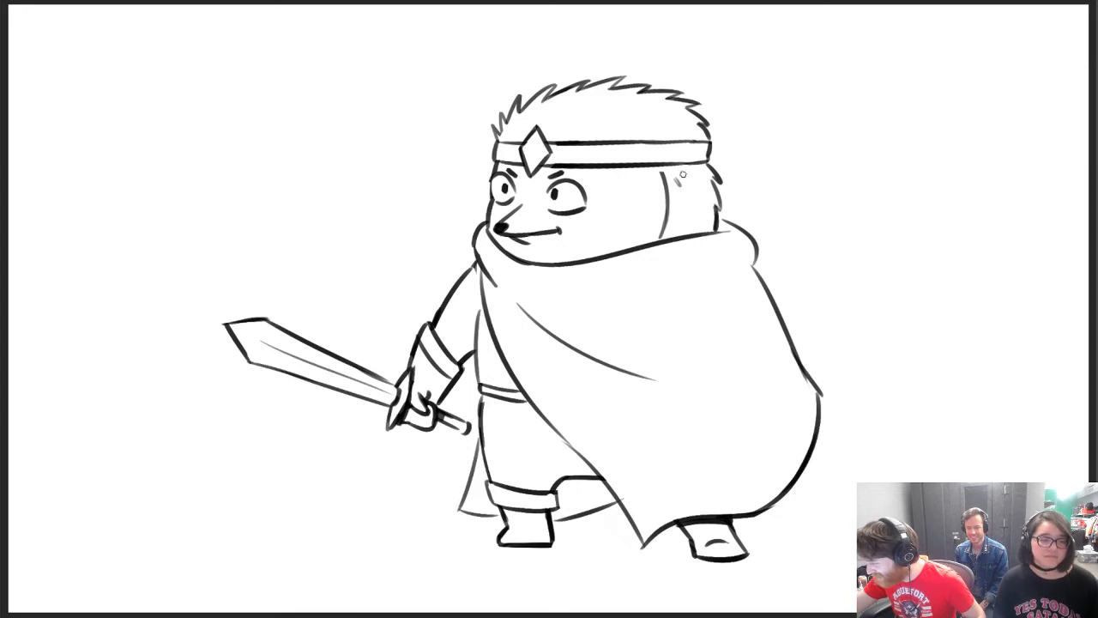
drag(679, 176, 688, 178)
drag(623, 119, 651, 120)
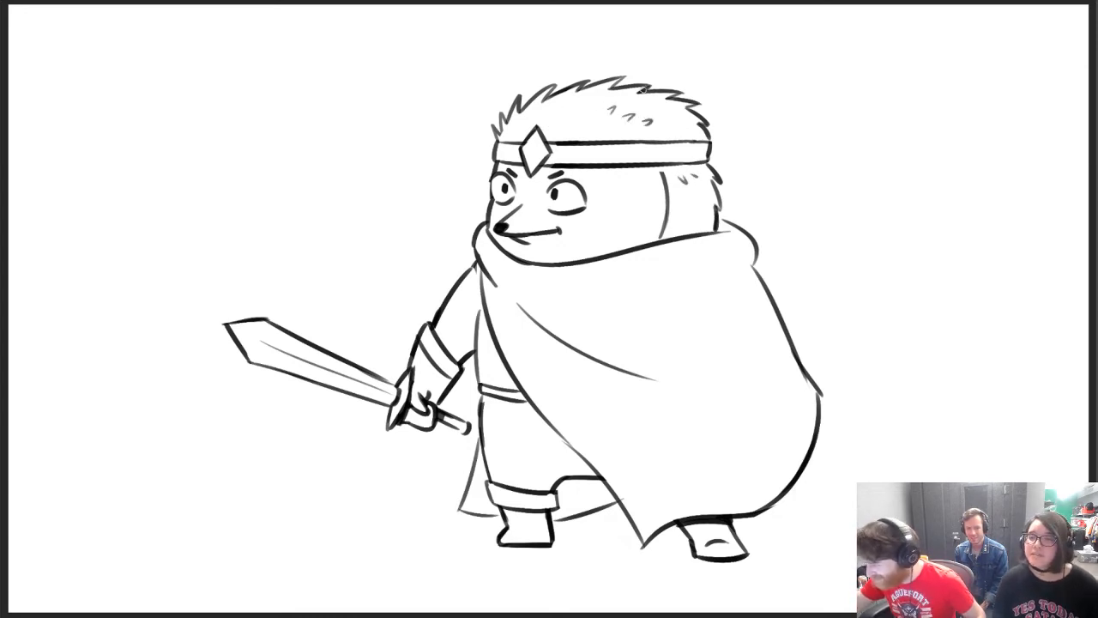
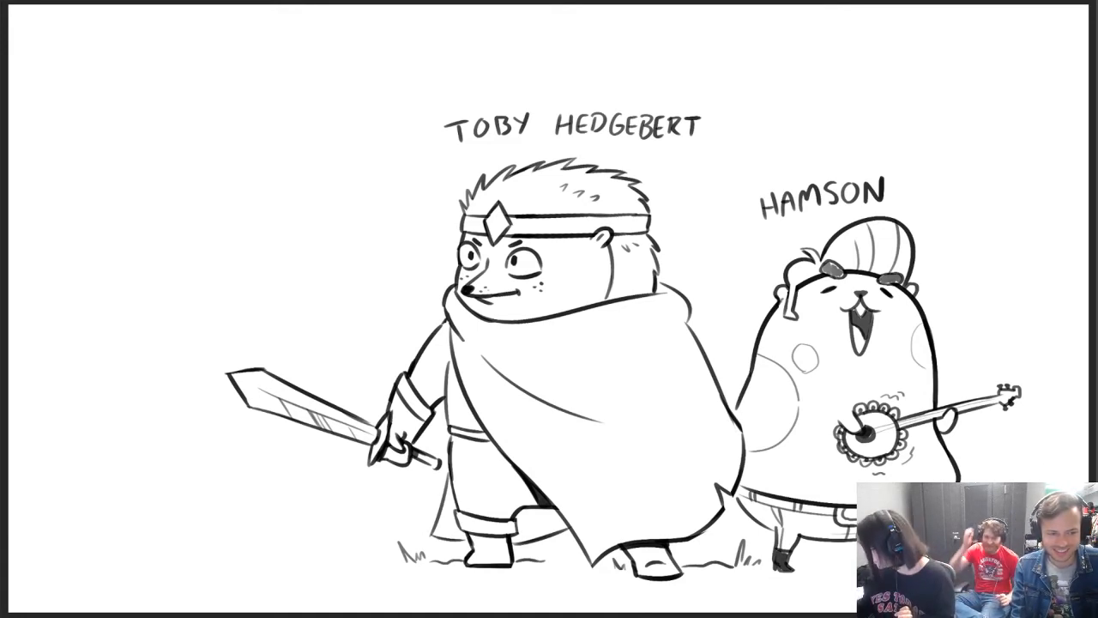
Sketch a round head outline with a small cheek notch in the empty area above the sword blade
drag(173, 175, 148, 124)
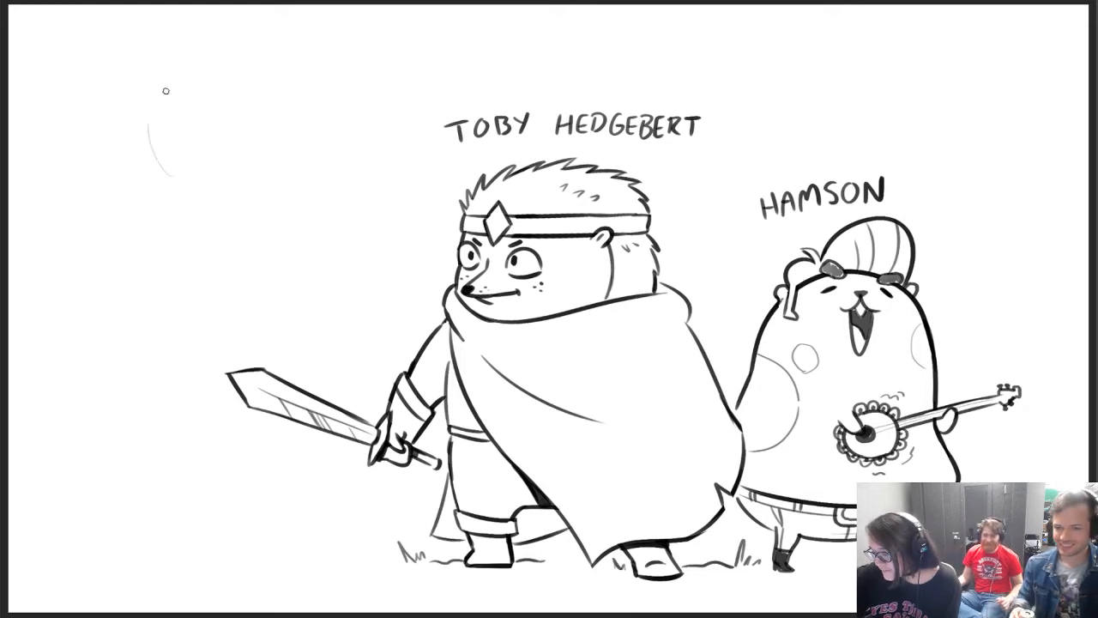
mouse_move(179, 192)
mouse_down()
mouse_move(153, 146)
mouse_move(155, 113)
mouse_up()
mouse_move(154, 159)
mouse_down()
mouse_move(156, 111)
mouse_move(228, 70)
mouse_move(273, 92)
mouse_up()
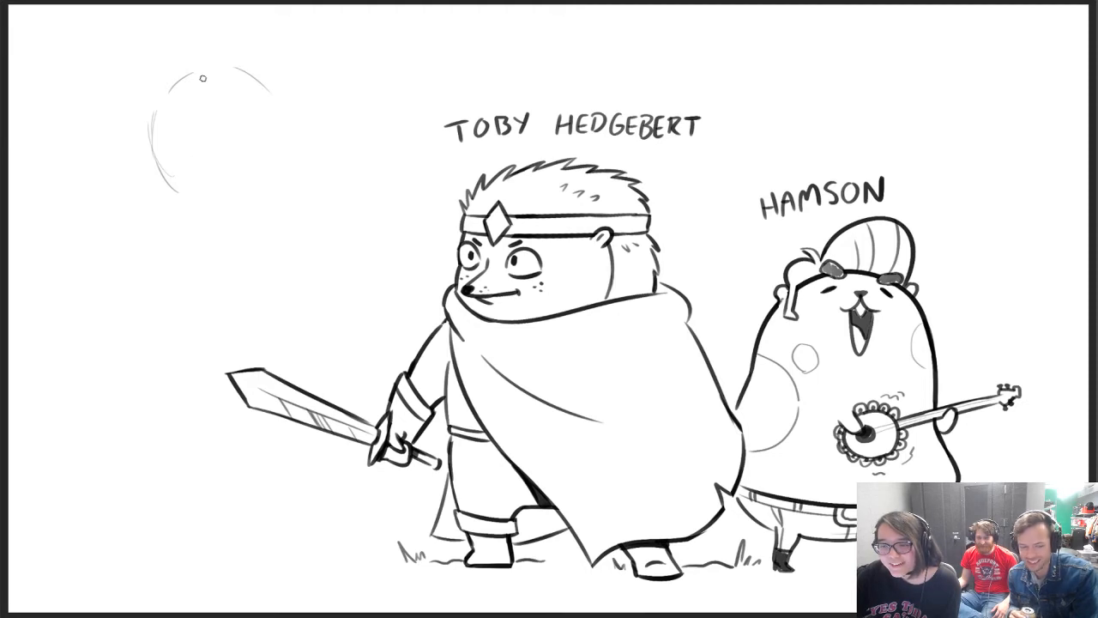
mouse_move(152, 113)
mouse_down()
mouse_move(177, 223)
mouse_move(221, 230)
mouse_move(272, 97)
mouse_move(274, 172)
mouse_up()
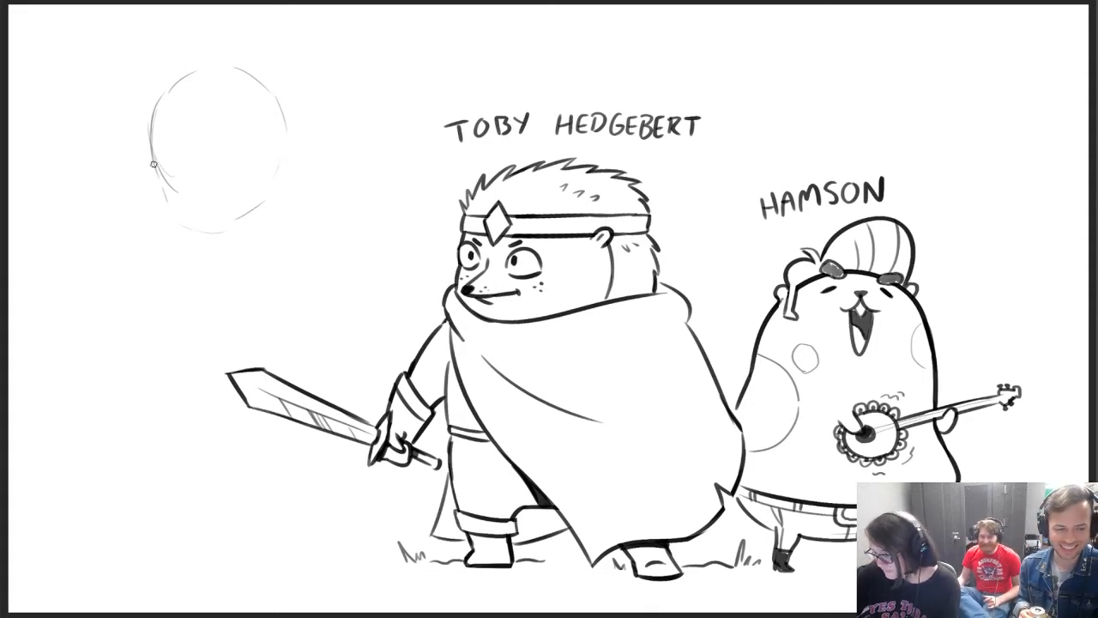
mouse_move(153, 163)
mouse_down()
mouse_move(186, 215)
mouse_move(287, 177)
mouse_up()
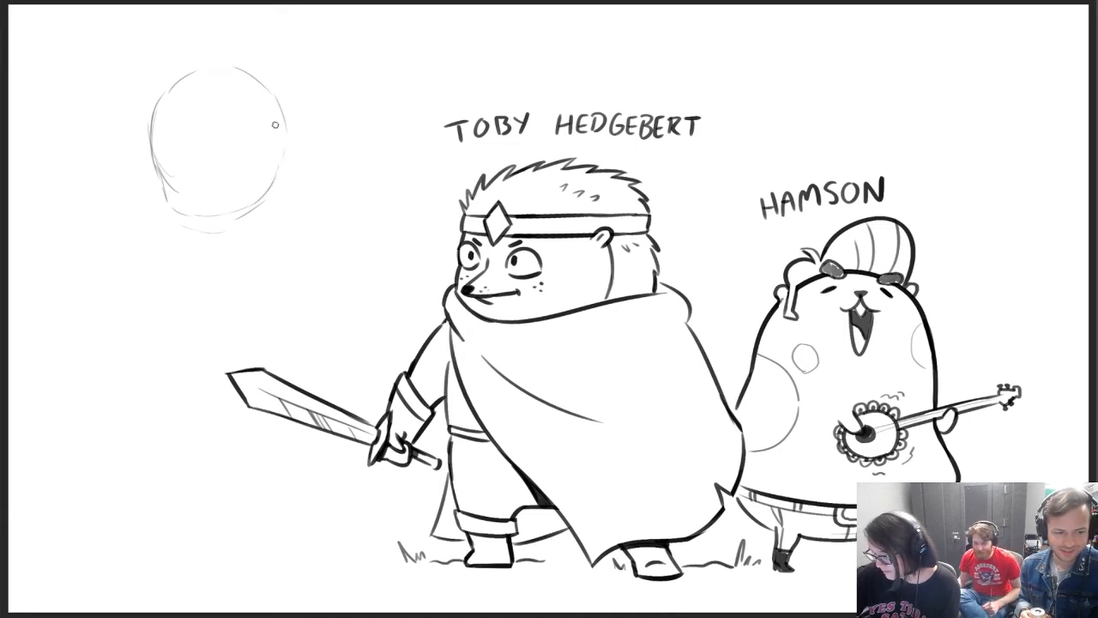
mouse_move(163, 181)
mouse_down()
mouse_move(173, 209)
mouse_move(235, 215)
mouse_up()
mouse_move(163, 175)
mouse_down()
mouse_move(159, 101)
mouse_move(214, 73)
mouse_move(277, 96)
mouse_up()
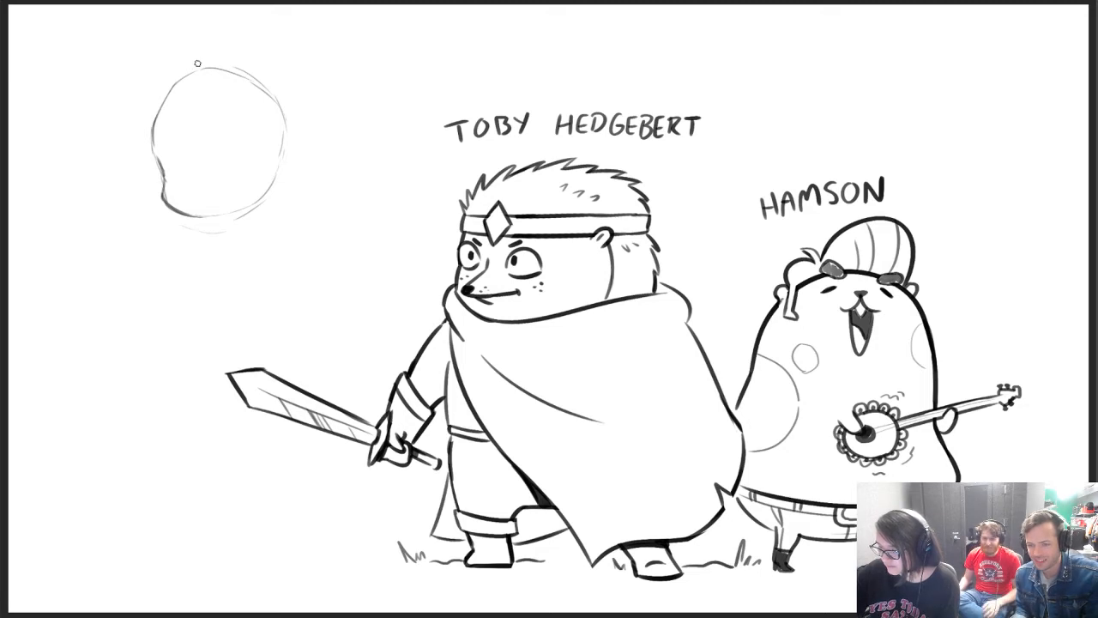
mouse_move(157, 144)
mouse_down()
mouse_move(192, 74)
mouse_move(260, 101)
mouse_move(285, 131)
mouse_up()
Sketch narrow, inward-slanting eyes on the new head and firm up its outline around the cheek and jaw
mouse_move(194, 215)
mouse_down()
mouse_move(288, 143)
mouse_move(256, 118)
mouse_up()
drag(228, 154, 241, 127)
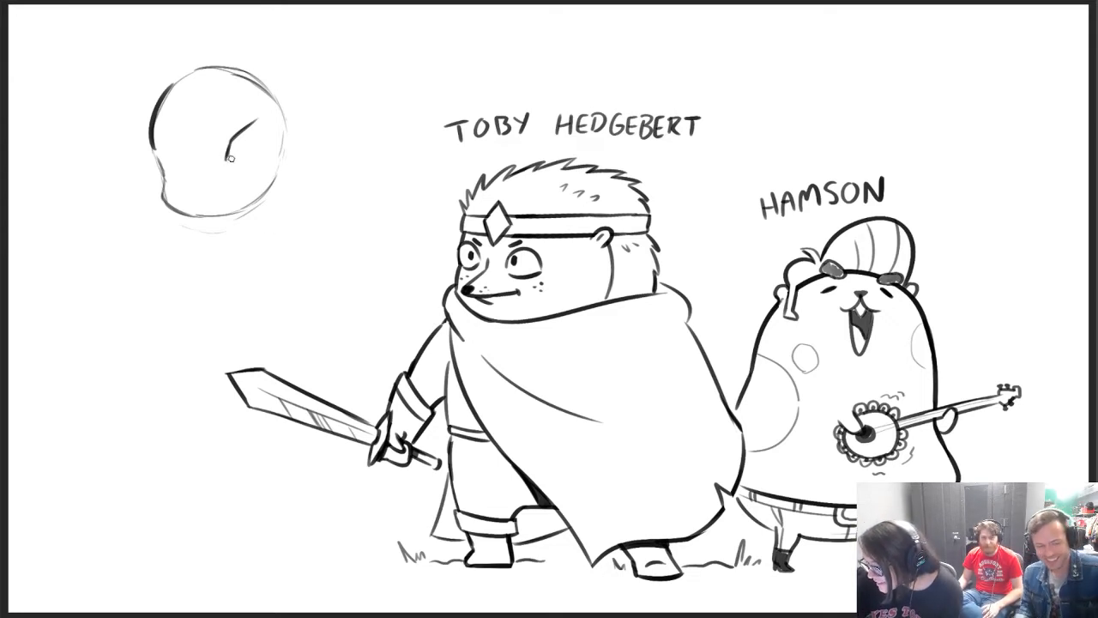
drag(260, 119, 254, 153)
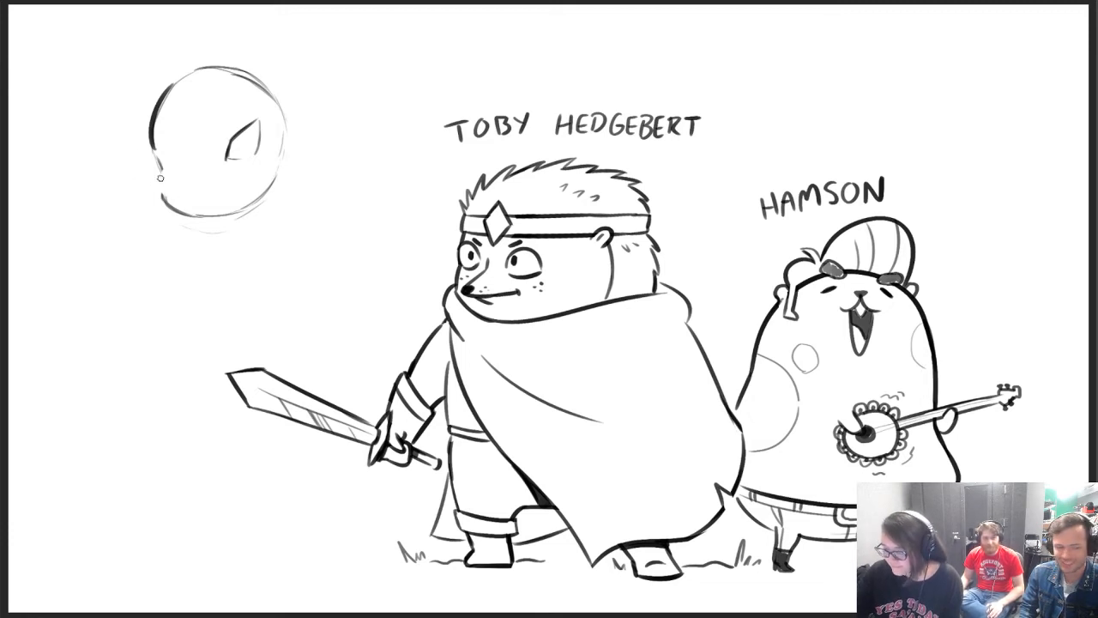
mouse_move(161, 168)
mouse_down()
mouse_move(157, 186)
mouse_move(194, 216)
mouse_move(245, 211)
mouse_move(278, 178)
mouse_move(264, 91)
mouse_up()
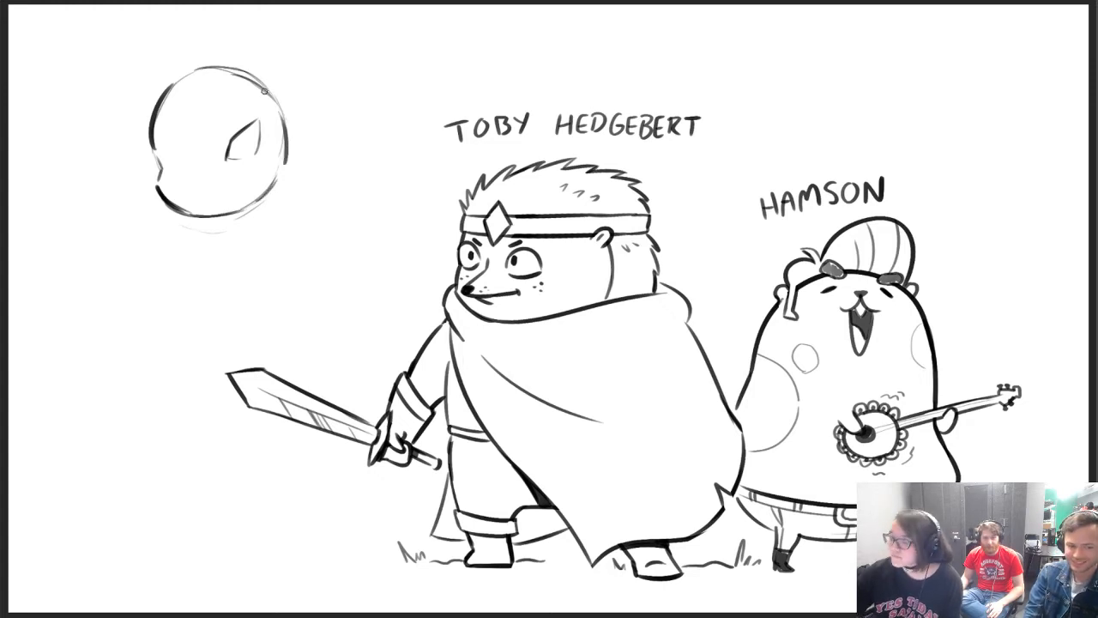
mouse_move(169, 135)
mouse_down()
mouse_move(191, 160)
mouse_move(169, 160)
mouse_move(184, 152)
mouse_move(189, 165)
mouse_up()
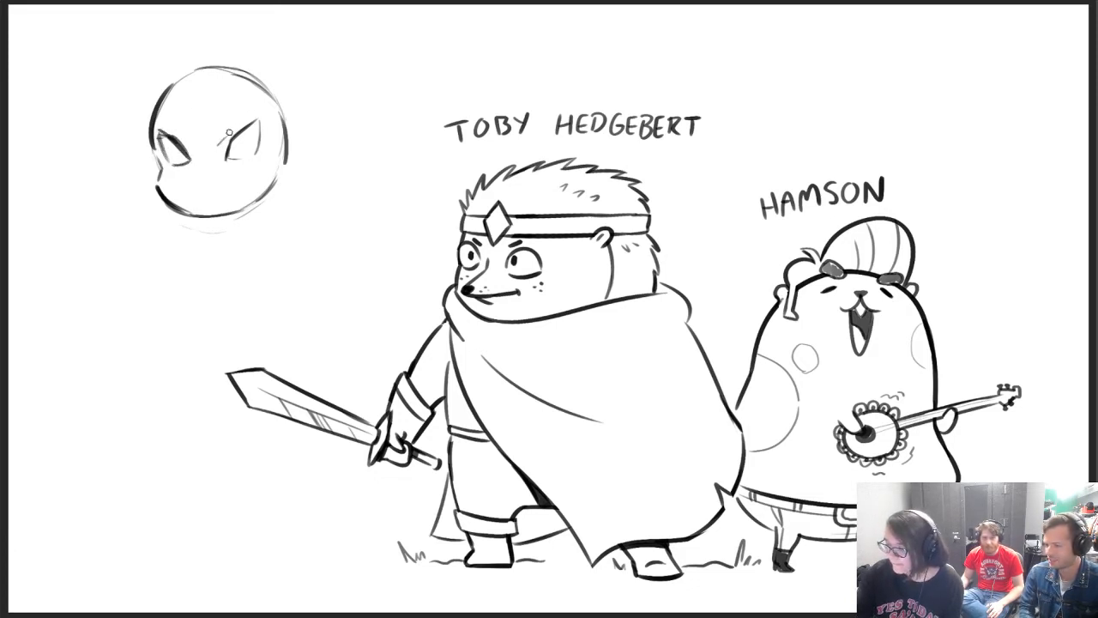
Add a small triangular nose between the eyes and thicken the slanted brow lines above them
drag(228, 136, 249, 118)
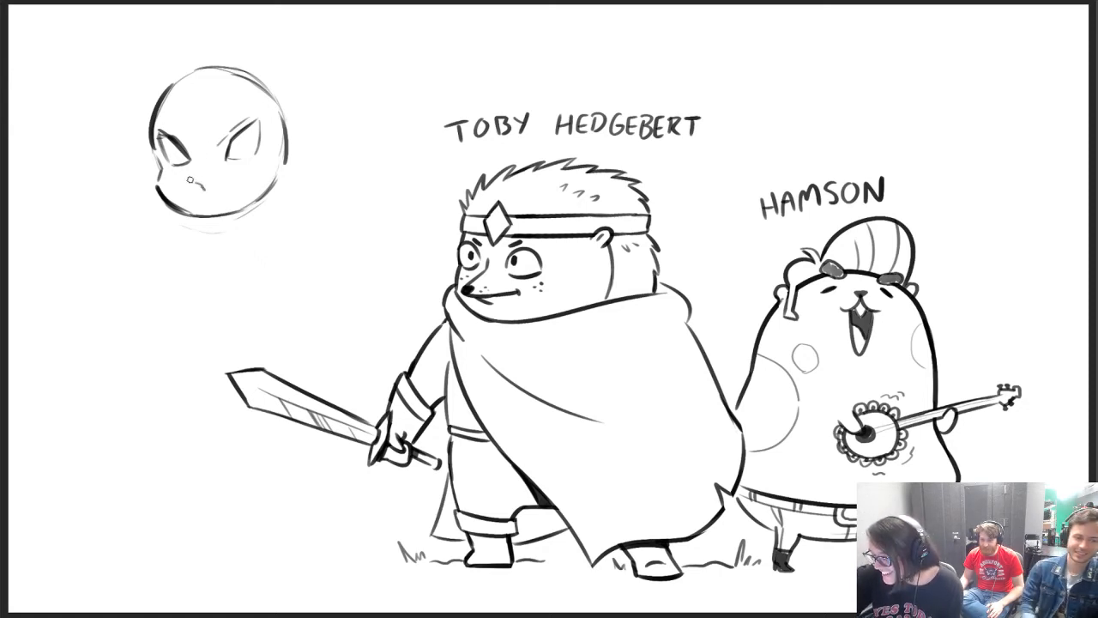
drag(190, 181, 209, 177)
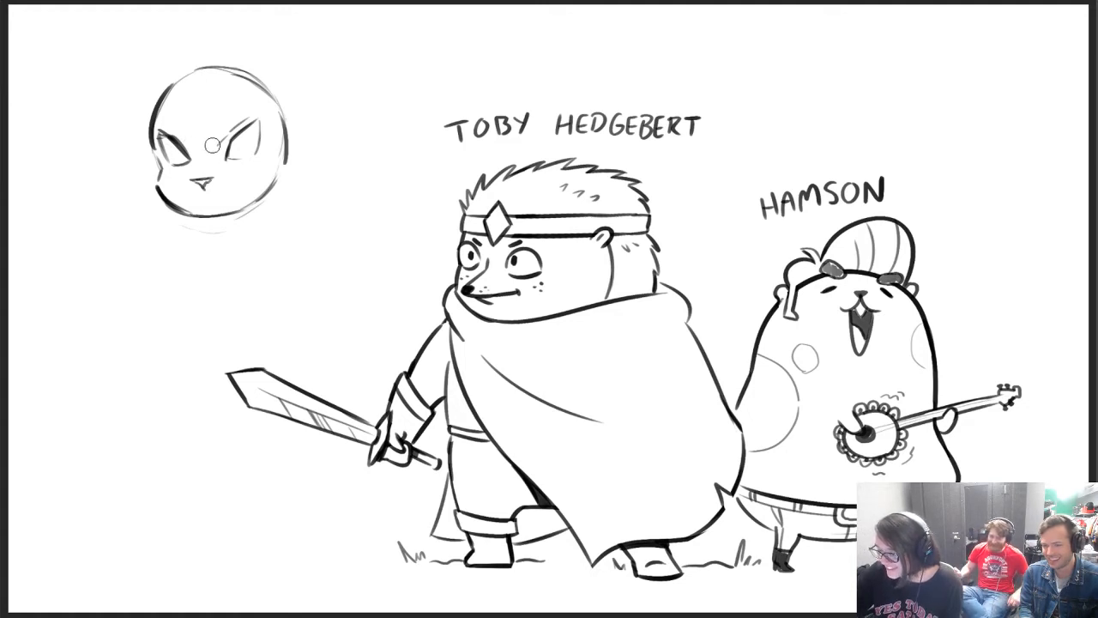
mouse_move(191, 160)
mouse_down()
mouse_move(169, 145)
mouse_move(184, 153)
mouse_move(170, 159)
mouse_move(196, 157)
mouse_move(259, 121)
mouse_move(225, 153)
mouse_move(257, 115)
mouse_up()
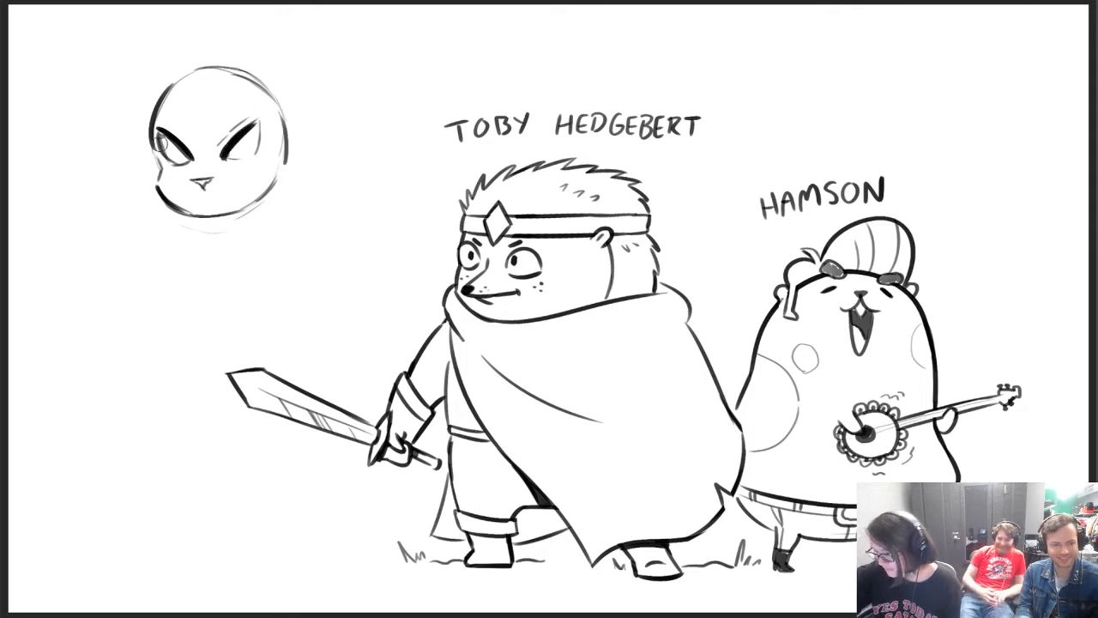
Replace the slanted eyes with rounder, softly curved eye outlines and trim their inner and upper edges
mouse_move(159, 144)
mouse_down()
mouse_move(182, 159)
mouse_move(249, 129)
mouse_move(258, 152)
mouse_move(224, 156)
mouse_move(265, 138)
mouse_move(246, 157)
mouse_move(265, 124)
mouse_up()
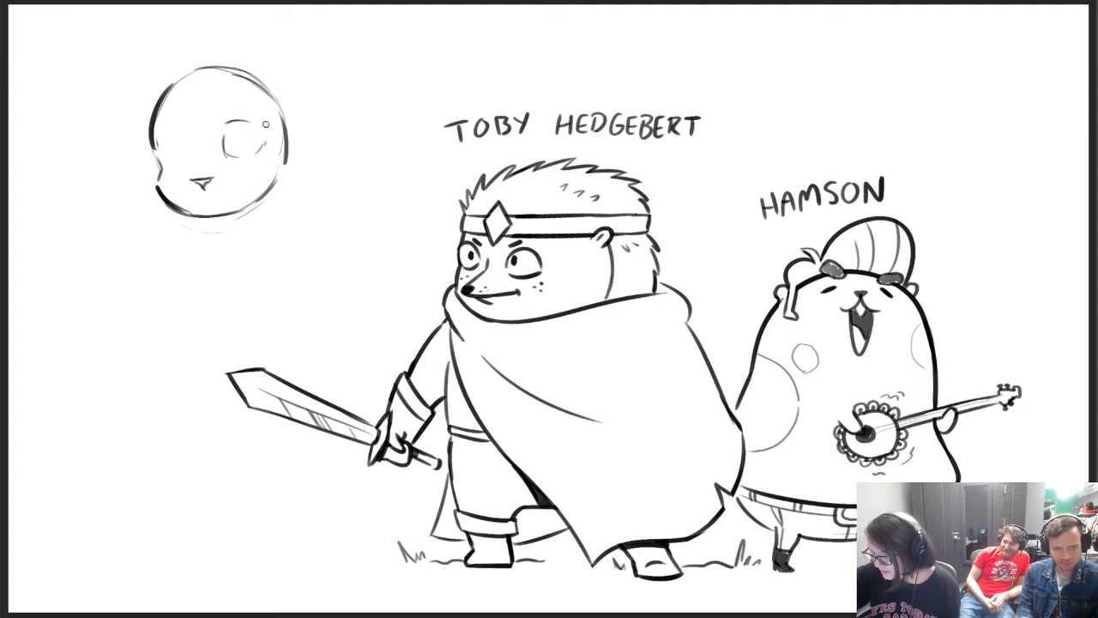
mouse_move(161, 143)
mouse_down()
mouse_move(172, 125)
mouse_move(189, 151)
mouse_move(159, 135)
mouse_move(187, 161)
mouse_move(229, 128)
mouse_move(264, 132)
mouse_up()
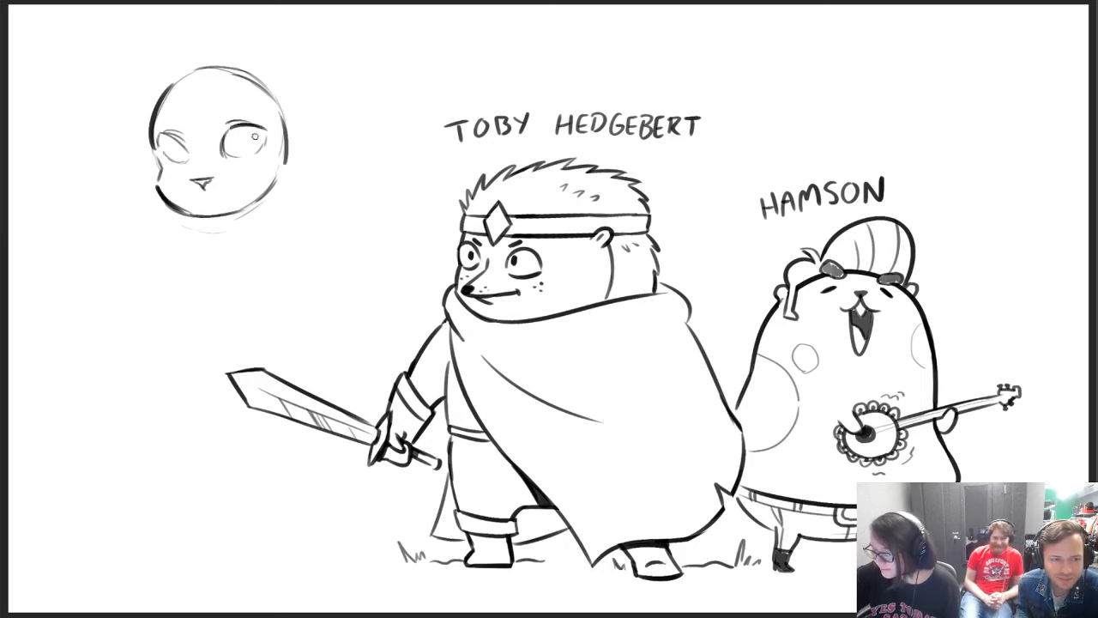
key(e)
mouse_move(174, 143)
mouse_down()
mouse_move(167, 128)
mouse_move(194, 158)
mouse_move(166, 132)
mouse_move(190, 152)
mouse_move(228, 130)
mouse_up()
Draw heavy upper lids over both eyes, shade them dark, and add faint crease lines on the forehead
key(b)
drag(233, 128, 271, 136)
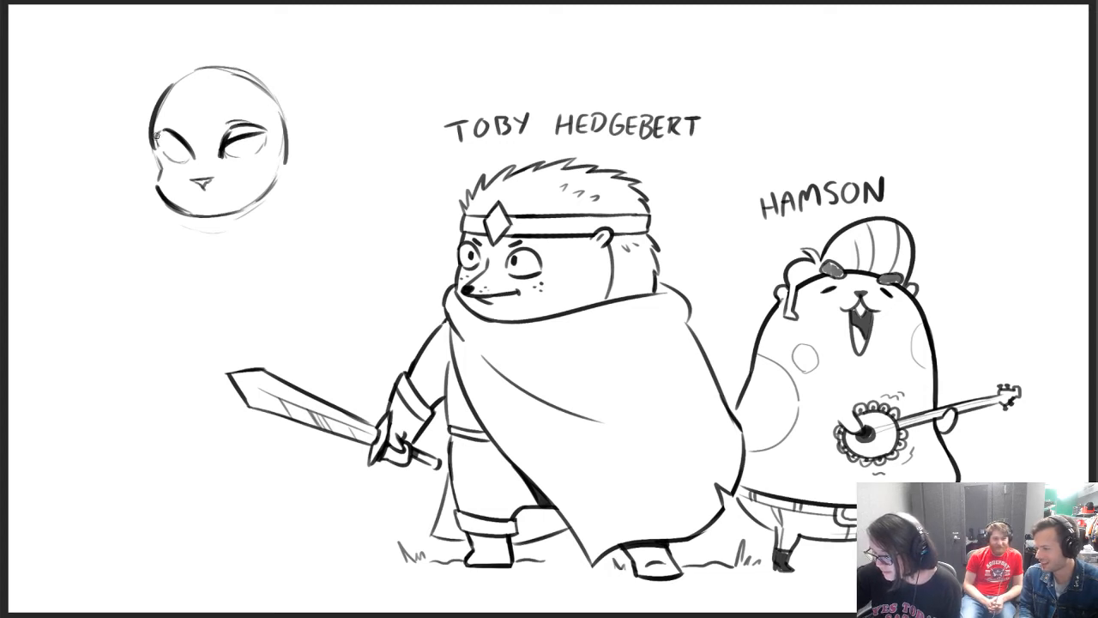
mouse_move(156, 134)
mouse_down()
mouse_move(194, 154)
mouse_move(185, 162)
mouse_move(268, 145)
mouse_move(233, 132)
mouse_up()
drag(156, 138, 181, 132)
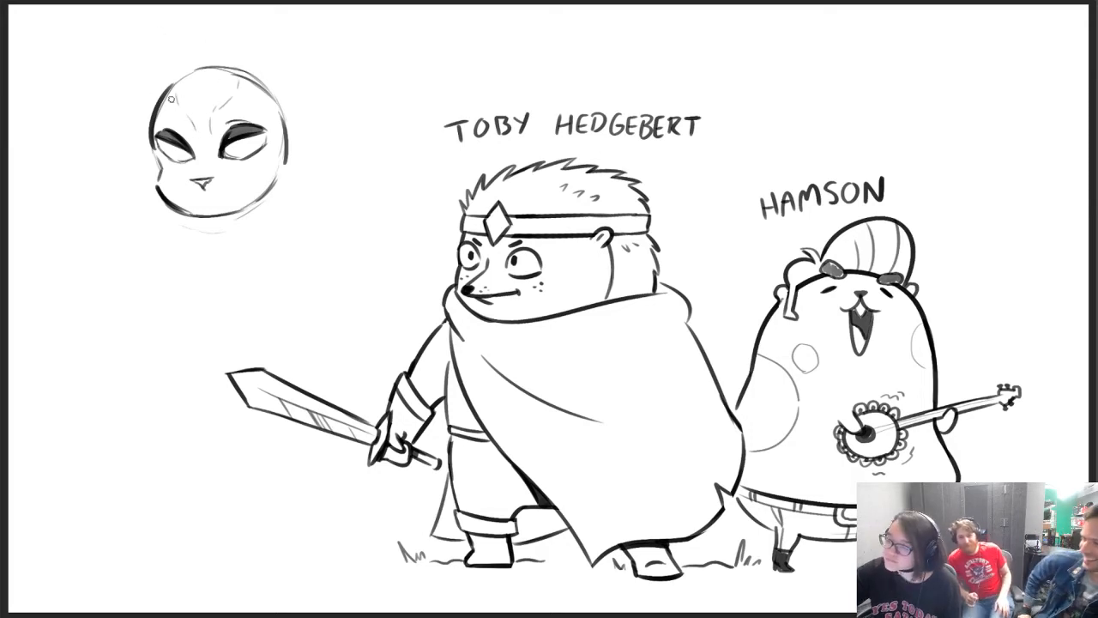
Draw two tall, curved horns rising from the crown and erase the head outline where it crosses their bases
mouse_move(157, 102)
mouse_down()
mouse_move(139, 75)
mouse_move(131, 22)
mouse_move(159, 80)
mouse_up()
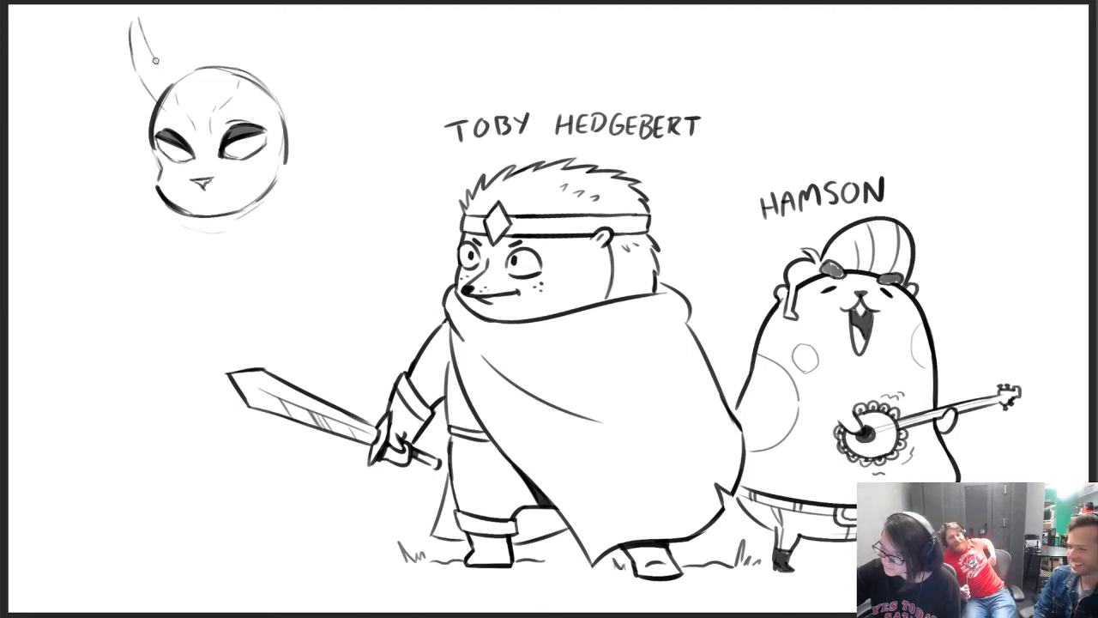
drag(146, 41, 165, 79)
mouse_move(232, 97)
mouse_down()
mouse_move(256, 7)
mouse_move(266, 80)
mouse_move(268, 29)
mouse_up()
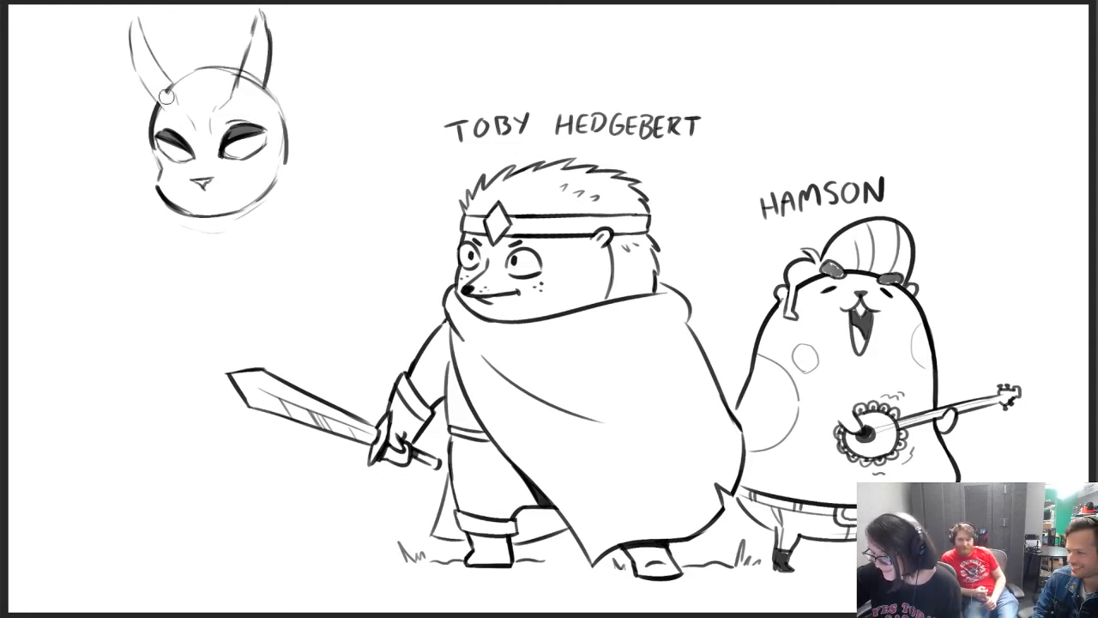
drag(166, 98, 169, 91)
drag(249, 66, 241, 94)
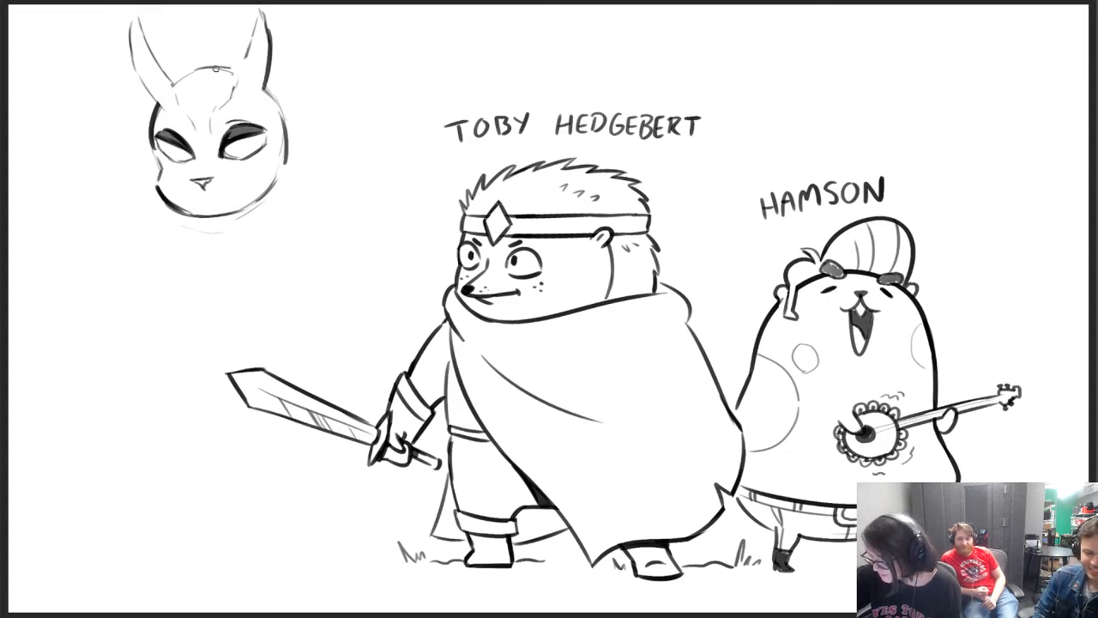
Turn the horns into antlers by adding pointed inner tines and darkening their outer edges
mouse_move(230, 96)
mouse_down()
mouse_move(249, 56)
mouse_move(237, 36)
mouse_move(250, 44)
mouse_up()
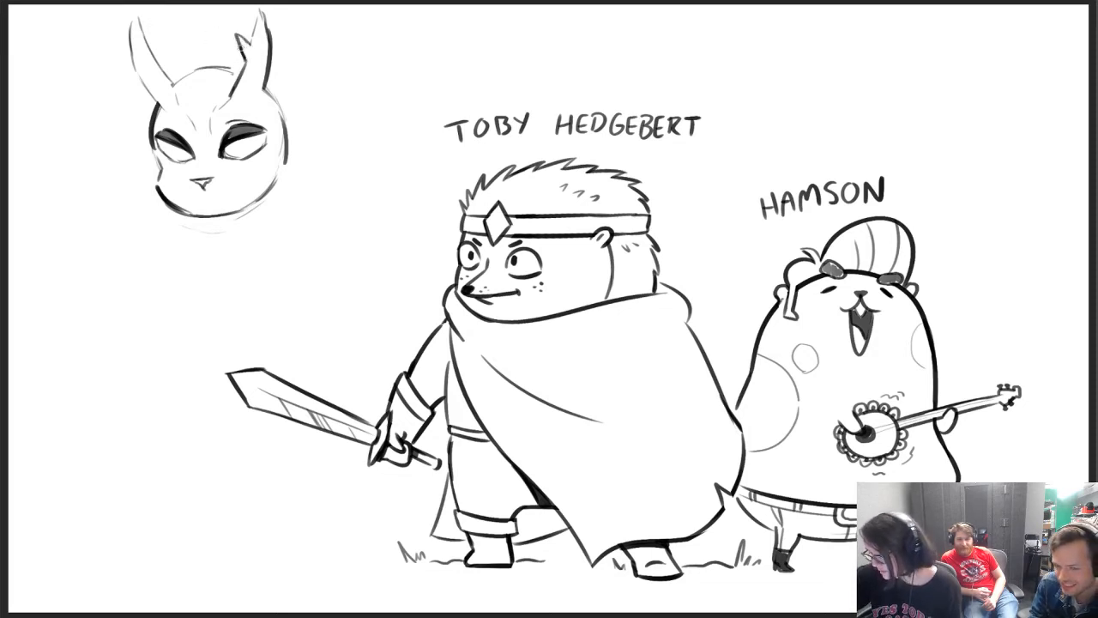
mouse_move(249, 47)
mouse_down()
mouse_move(261, 12)
mouse_move(266, 33)
mouse_up()
drag(262, 13, 270, 43)
mouse_move(160, 44)
mouse_down()
mouse_move(156, 63)
mouse_move(136, 15)
mouse_move(129, 51)
mouse_move(151, 95)
mouse_move(161, 104)
mouse_move(170, 84)
mouse_up()
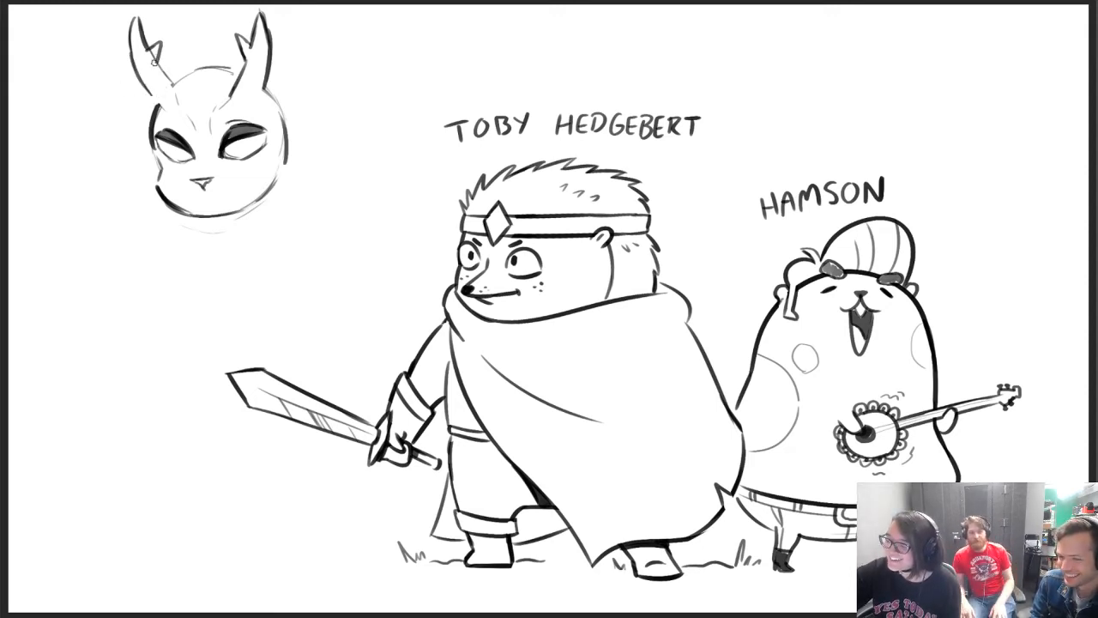
drag(150, 56, 152, 62)
Clean up the antler bases and crown line, and give the face half-lidded irises and angled eyebrows
key(b)
right_click(143, 82)
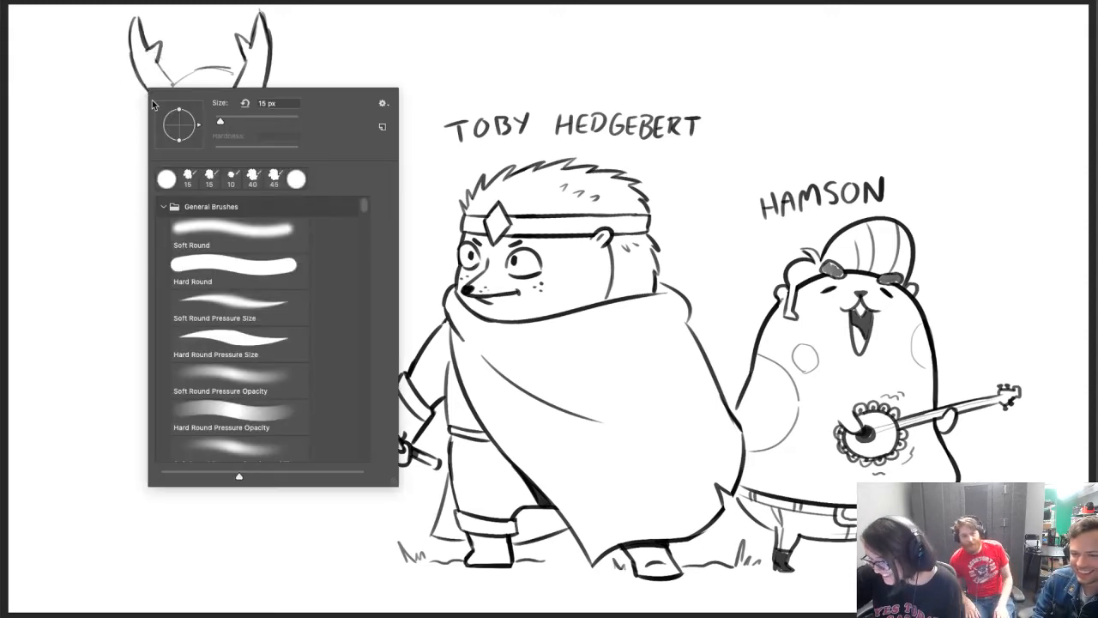
click(145, 86)
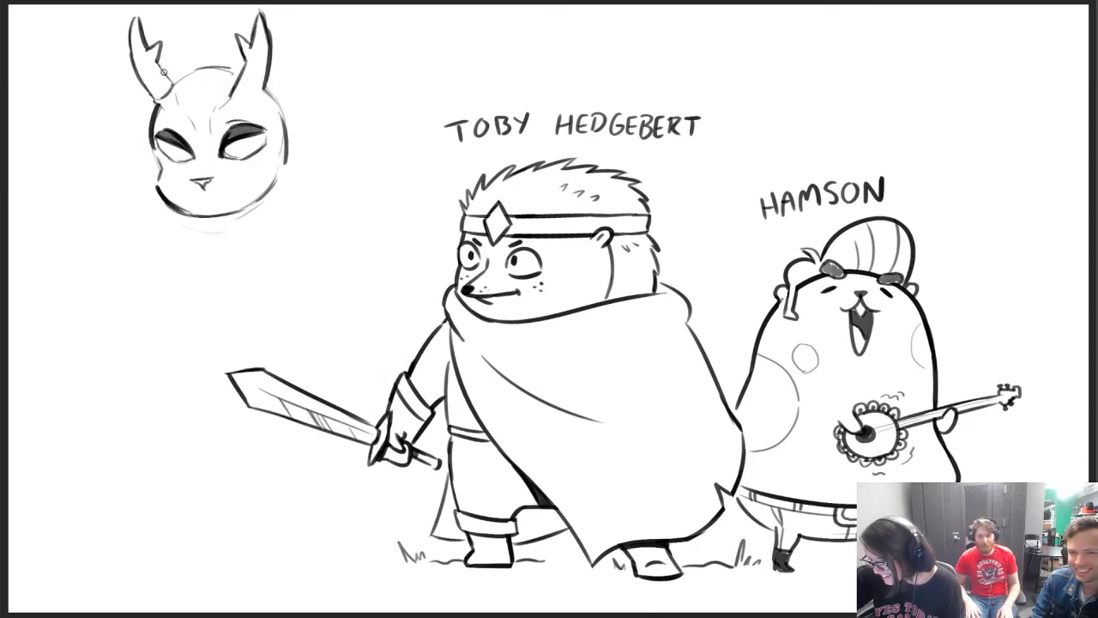
mouse_move(163, 72)
mouse_down()
mouse_move(174, 83)
mouse_move(215, 70)
mouse_up()
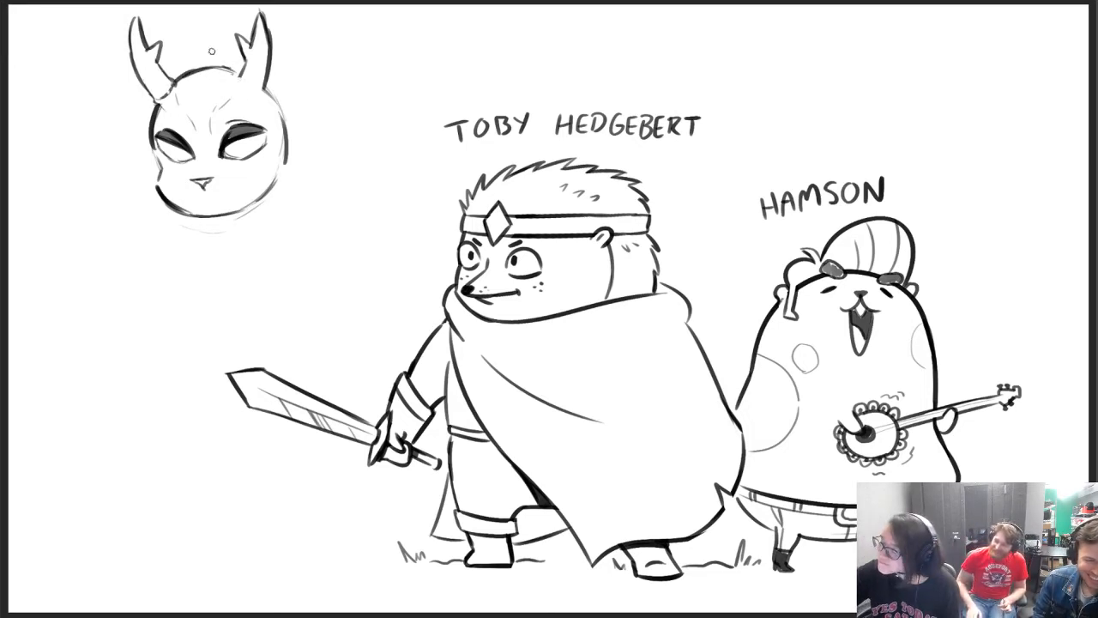
mouse_move(237, 78)
mouse_down()
mouse_move(262, 90)
mouse_move(242, 89)
mouse_up()
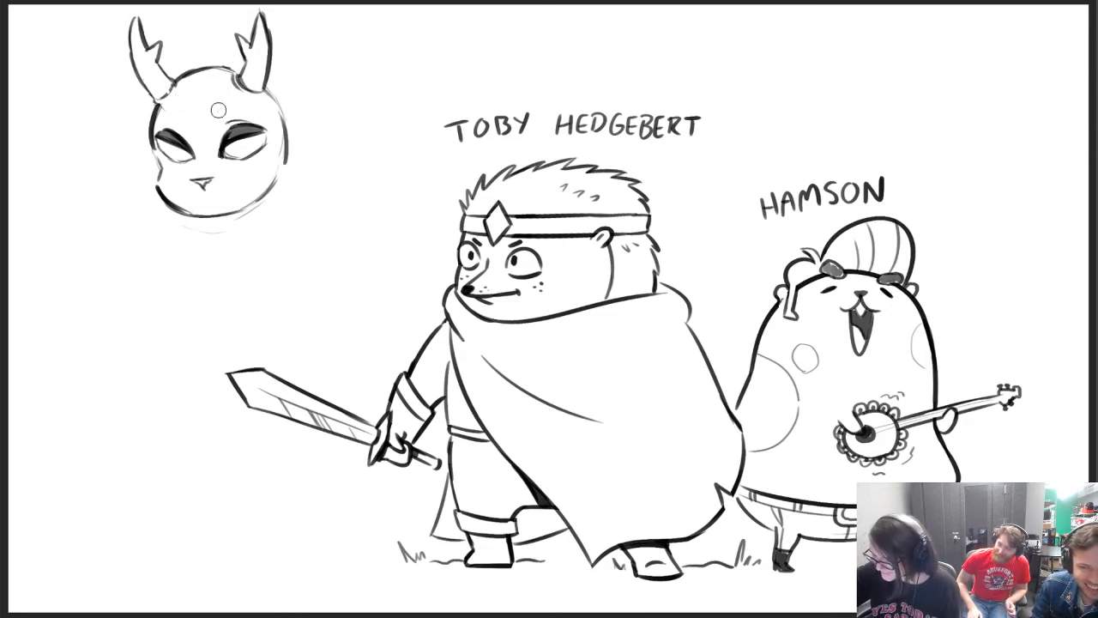
mouse_move(166, 142)
mouse_down()
mouse_move(183, 155)
mouse_move(242, 153)
mouse_move(231, 124)
mouse_move(254, 118)
mouse_move(223, 129)
mouse_up()
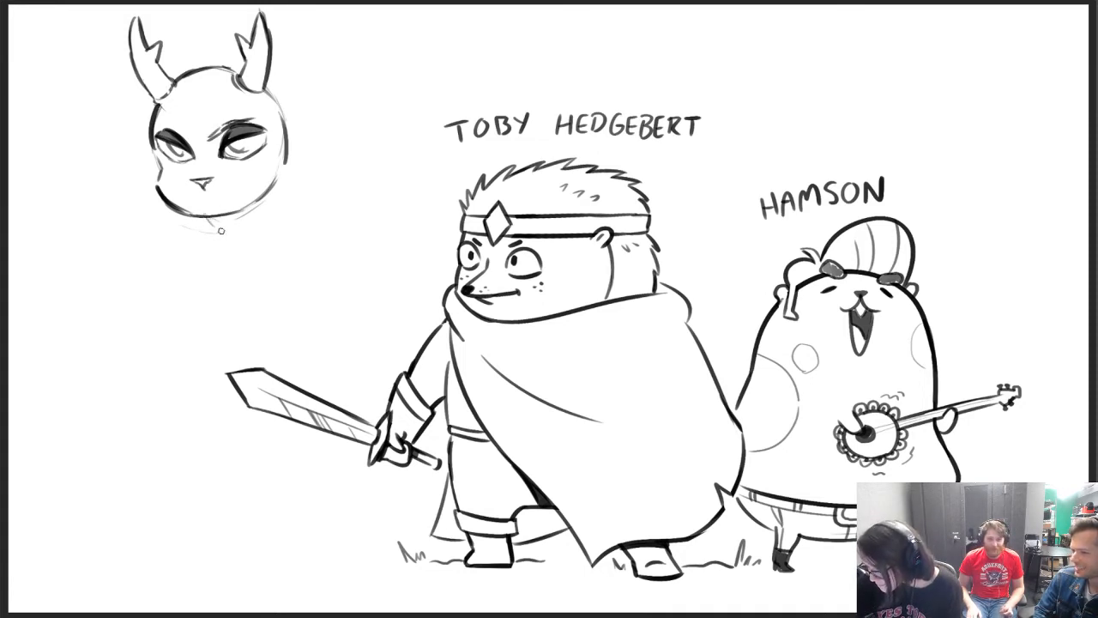
Lightly sketch the antlered character's shoulders and the front side of the body, tapering to the waist and flaring below it
drag(143, 234, 176, 275)
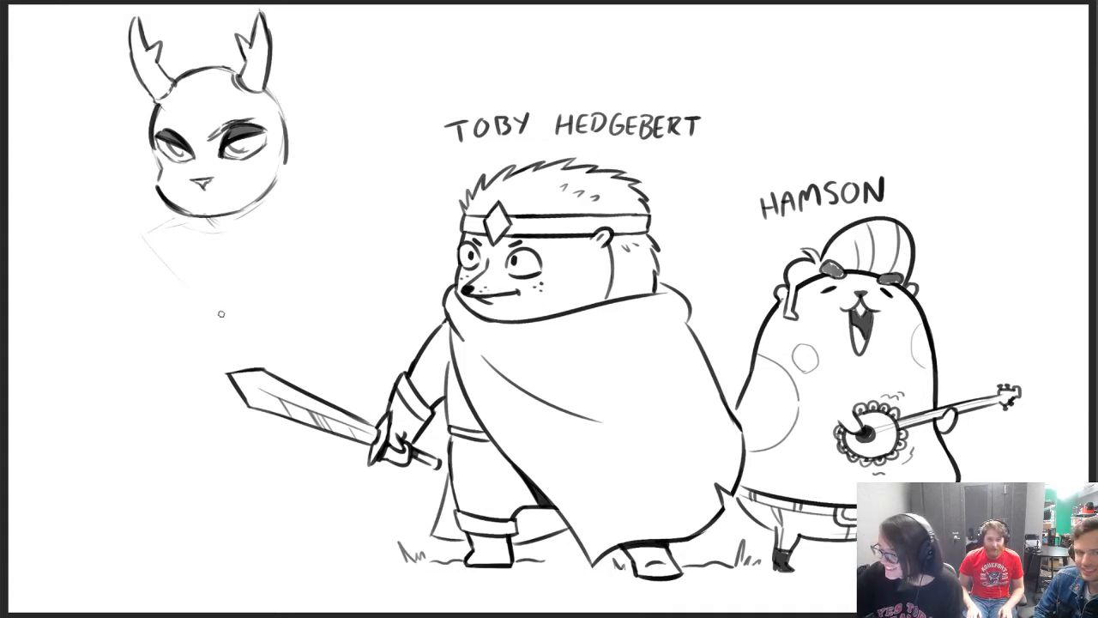
mouse_move(181, 218)
mouse_down()
mouse_move(160, 245)
mouse_move(179, 314)
mouse_move(175, 384)
mouse_move(158, 406)
mouse_up()
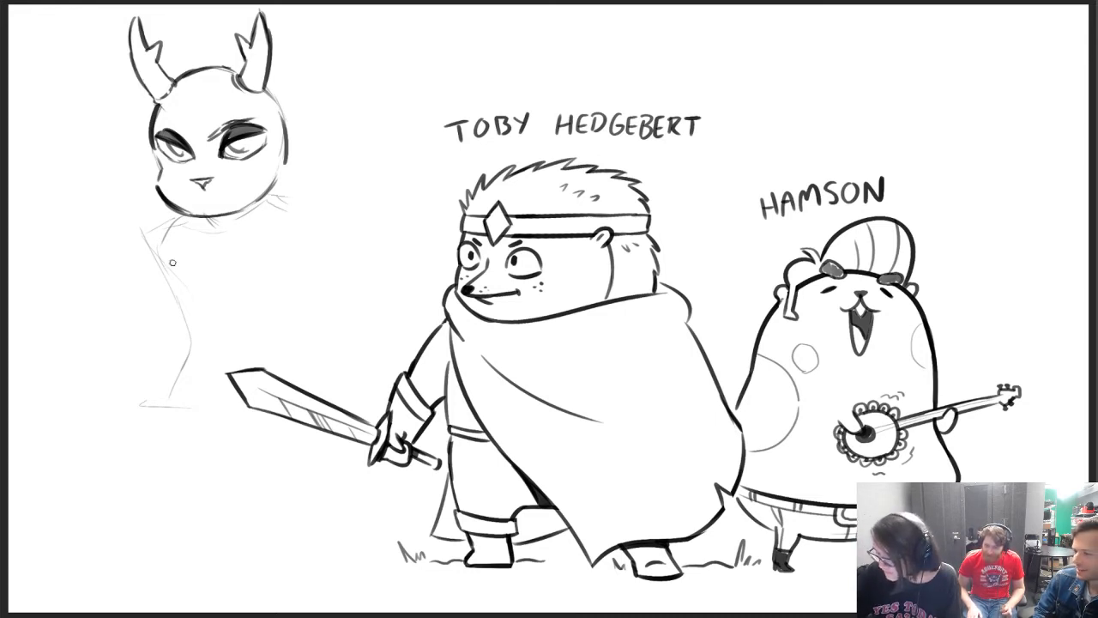
mouse_move(168, 262)
mouse_down()
mouse_move(193, 305)
mouse_move(197, 399)
mouse_up()
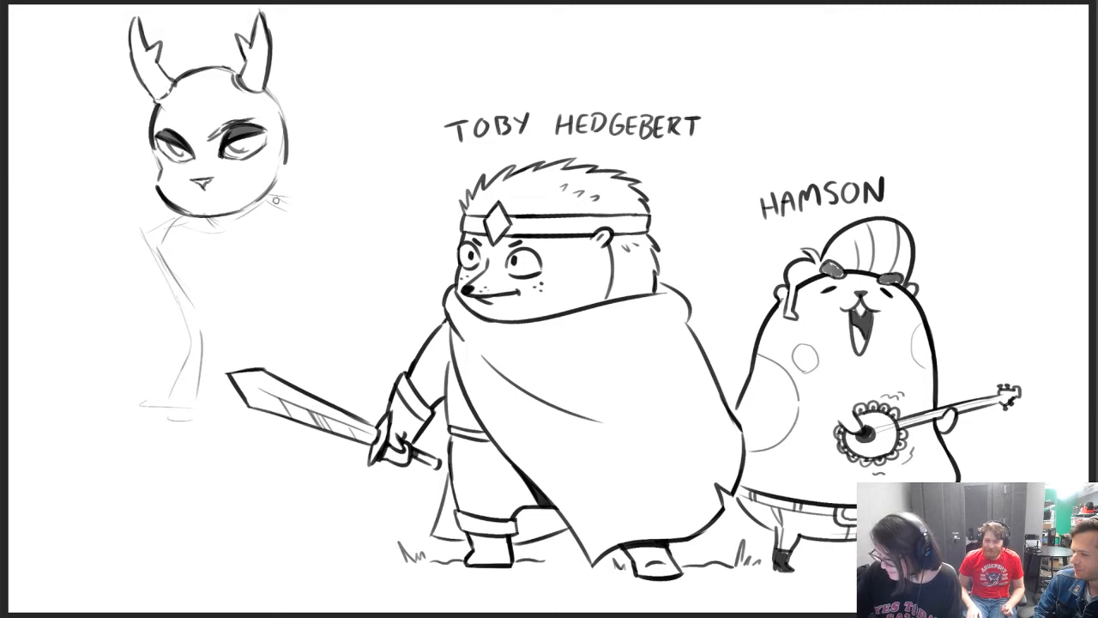
Sketch the long sloping back edge from the far shoulder past the sword blade and the leg lines below the waist
drag(295, 216, 335, 328)
drag(195, 334, 142, 493)
drag(205, 472, 223, 429)
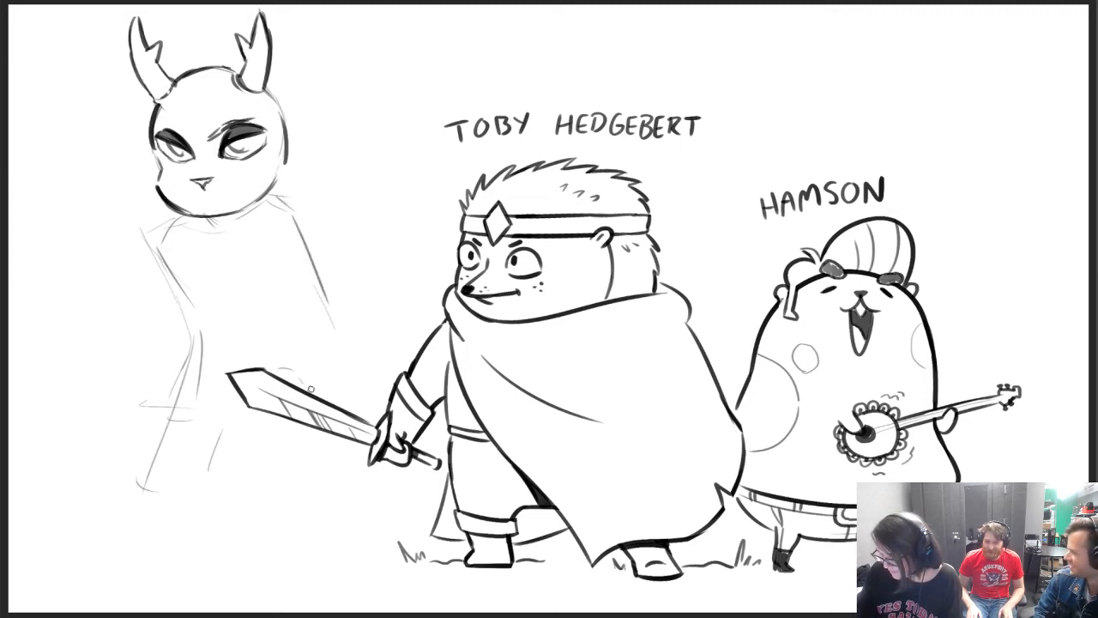
drag(335, 333, 359, 374)
Erase the stray outer shoulder and waist construction lines and trim the end of the back edge near the sword
drag(155, 280, 144, 226)
drag(159, 392, 139, 419)
drag(208, 334, 184, 403)
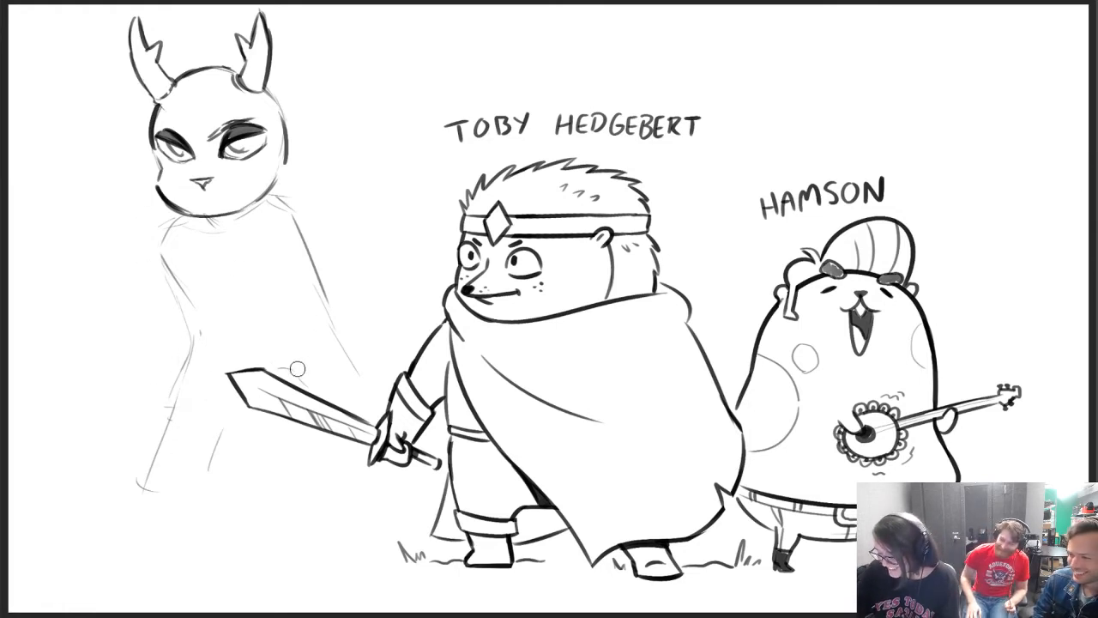
drag(298, 369, 278, 355)
drag(356, 374, 340, 359)
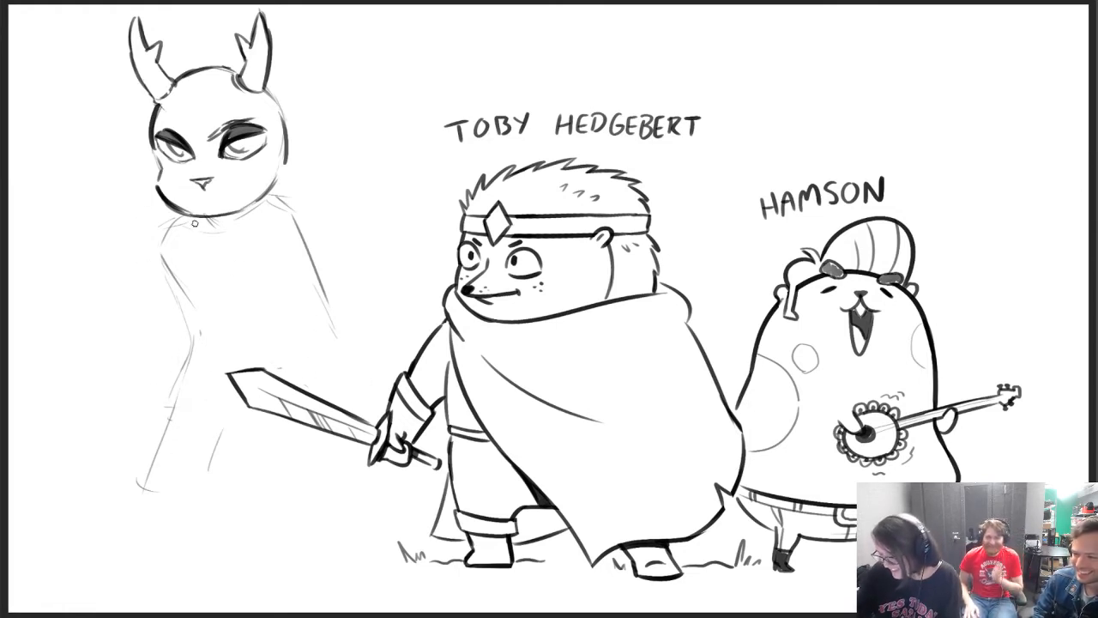
Draw the torso's front line below the chin, darken the sloping back edge, and continue it beneath the sword
drag(193, 225, 187, 312)
drag(288, 222, 347, 360)
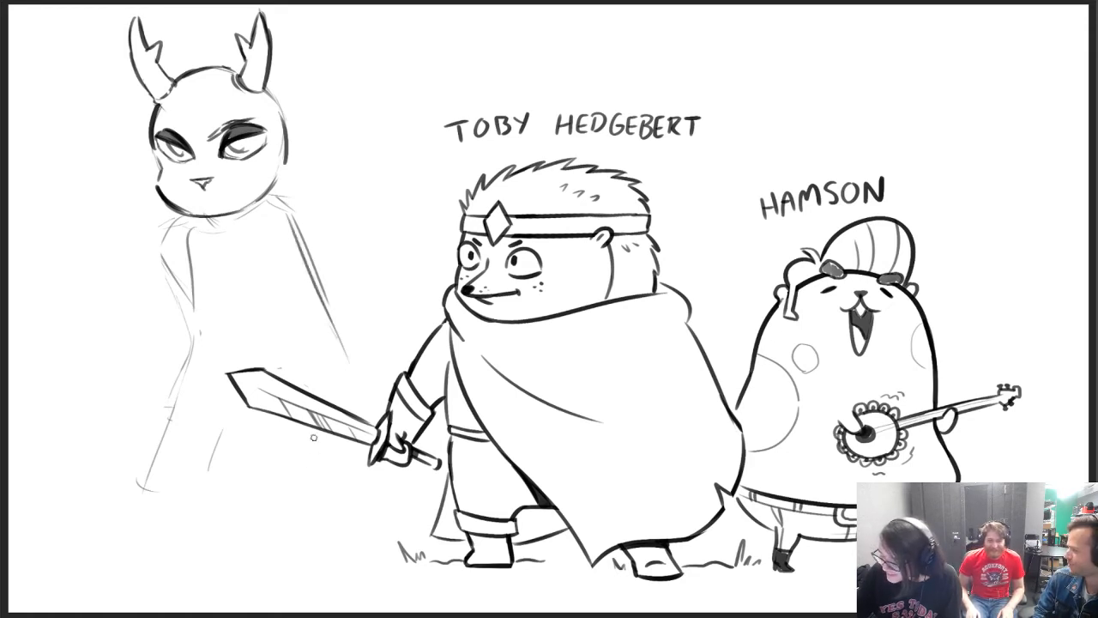
drag(321, 444, 345, 478)
Erase the bent front arm sketch and replace it with two light lines slanting outward and down from the near shoulder
mouse_move(182, 317)
mouse_down()
mouse_move(161, 226)
mouse_move(164, 287)
mouse_up()
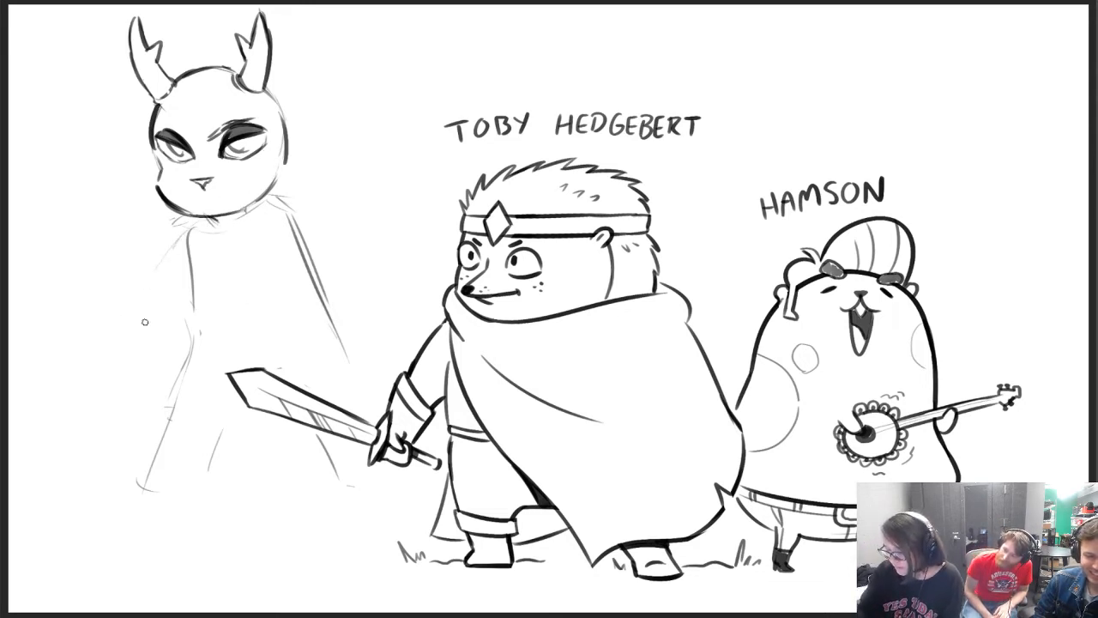
drag(174, 245, 126, 355)
drag(196, 225, 125, 326)
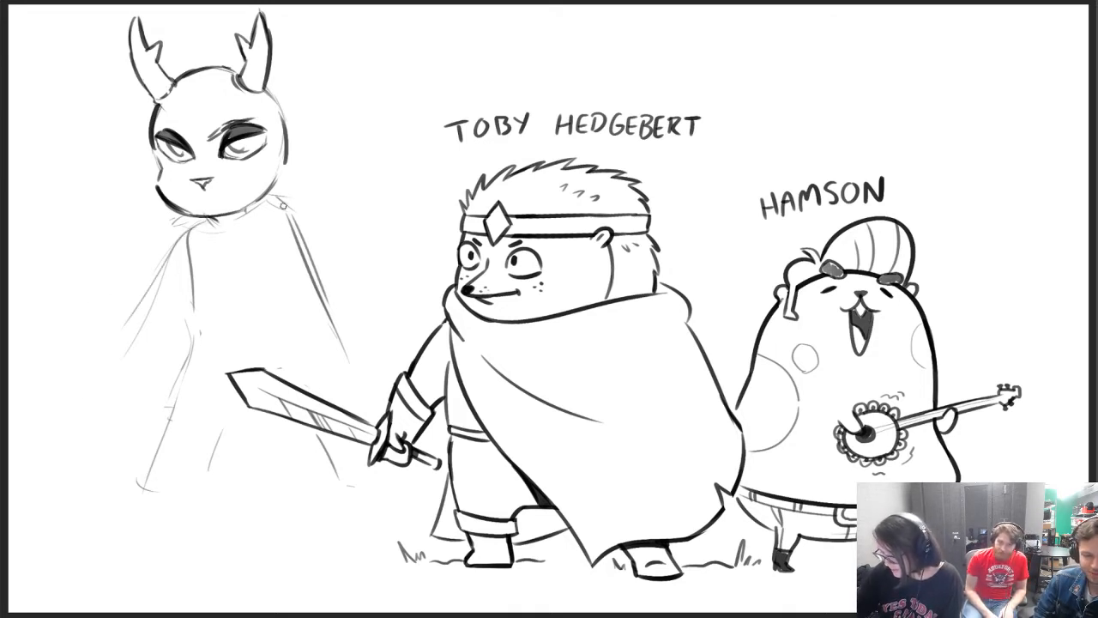
Try a far arm bent outward from the shoulder, with the elbow out and a cuffed wrist resting at the waist
drag(278, 204, 374, 241)
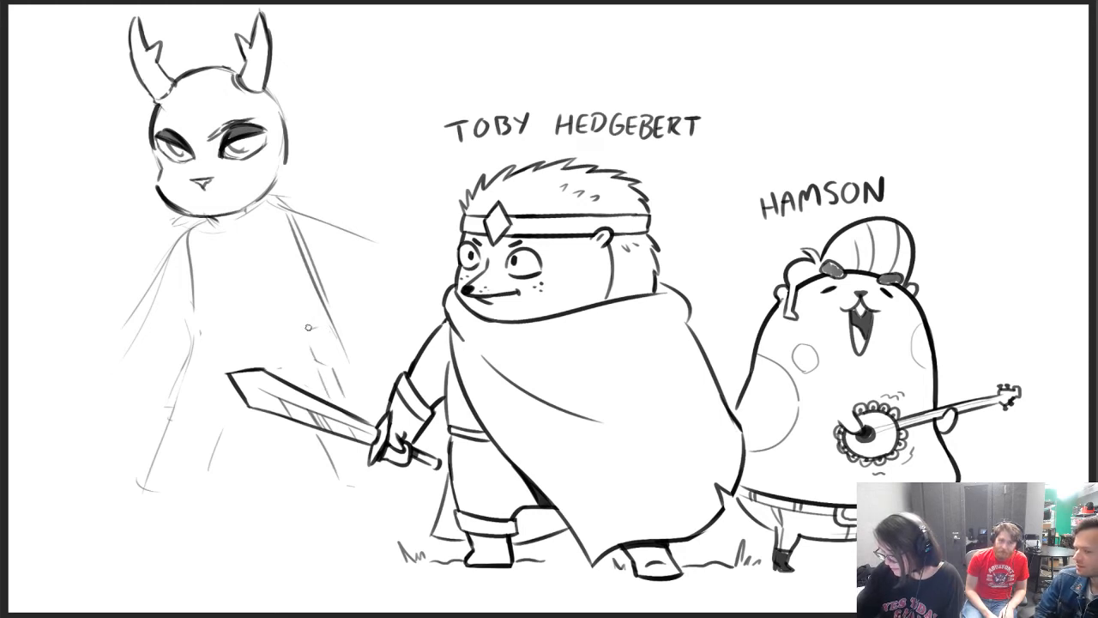
mouse_move(327, 324)
mouse_down()
mouse_move(305, 334)
mouse_move(333, 367)
mouse_move(340, 317)
mouse_move(346, 342)
mouse_move(331, 369)
mouse_move(352, 352)
mouse_move(364, 377)
mouse_up()
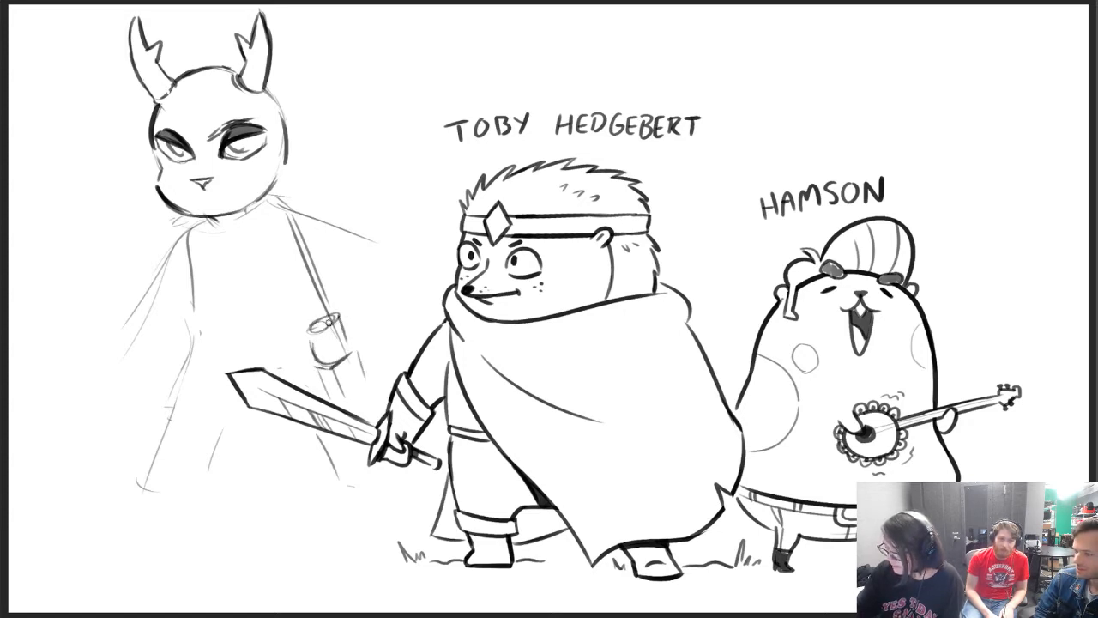
mouse_move(309, 336)
mouse_down()
mouse_move(359, 293)
mouse_move(358, 329)
mouse_move(346, 335)
mouse_up()
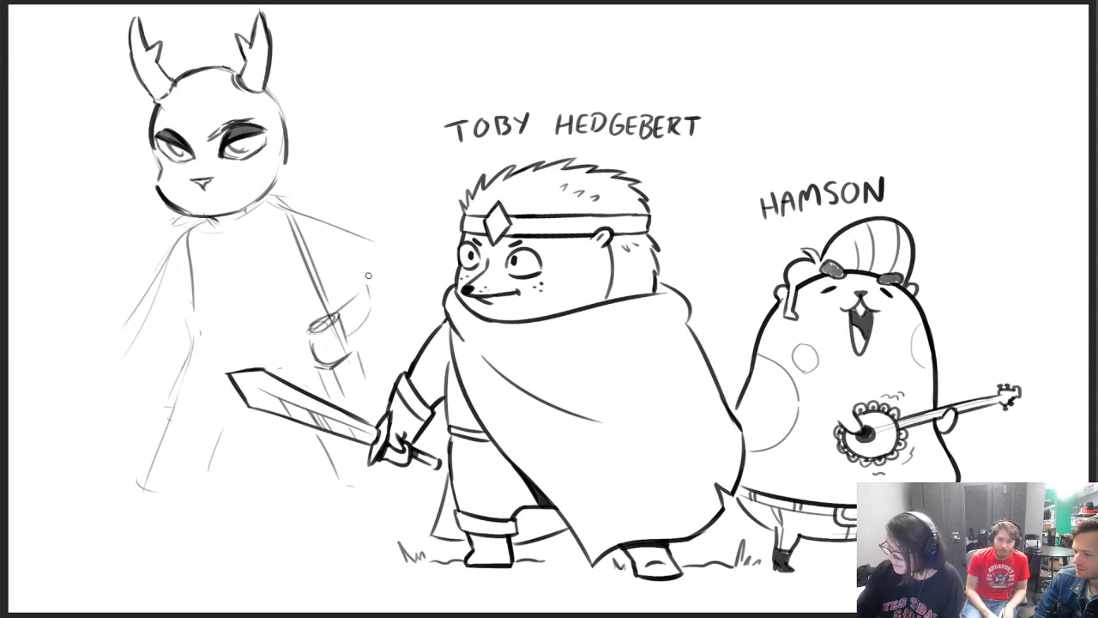
mouse_move(268, 190)
mouse_down()
mouse_move(385, 215)
mouse_move(369, 318)
mouse_up()
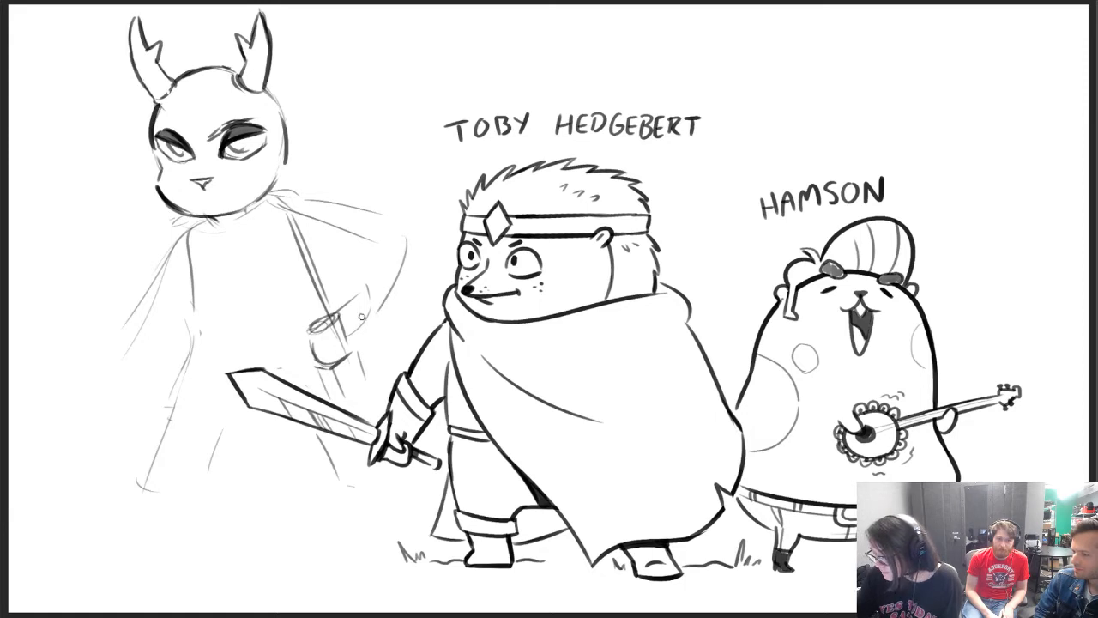
Erase the bent far arm with its cuff and the lower back edge, and close the gap in the muzzle outline
key(e)
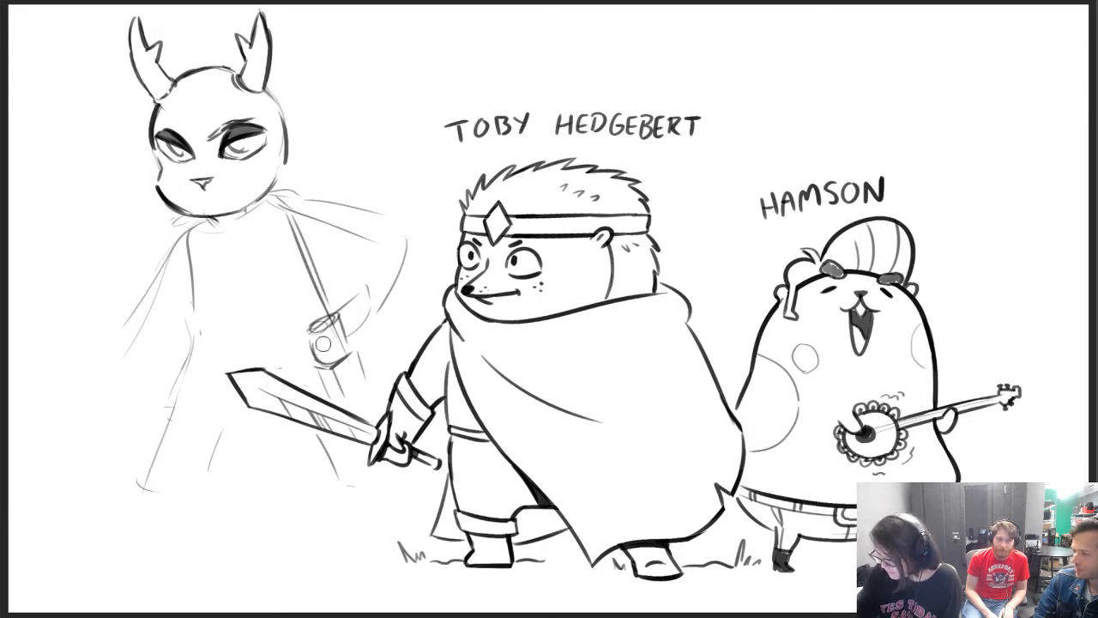
mouse_move(324, 344)
mouse_down()
mouse_move(332, 310)
mouse_move(341, 347)
mouse_move(326, 368)
mouse_move(344, 384)
mouse_move(350, 374)
mouse_move(319, 360)
mouse_move(343, 338)
mouse_move(358, 364)
mouse_move(385, 311)
mouse_move(390, 346)
mouse_up()
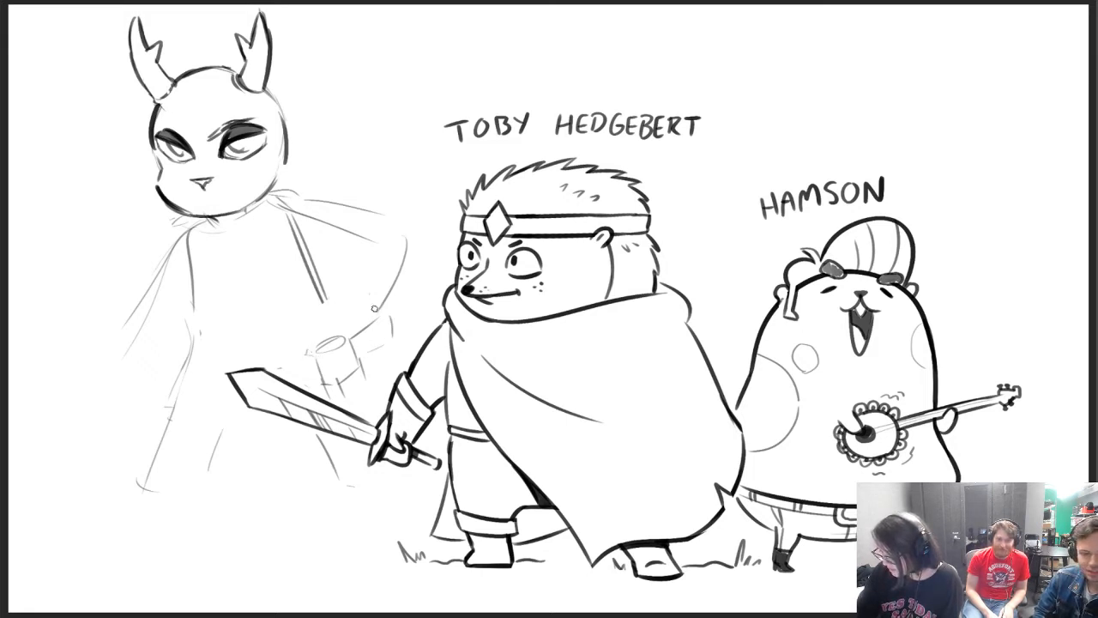
mouse_move(335, 354)
mouse_down()
mouse_move(333, 383)
mouse_move(345, 378)
mouse_move(390, 280)
mouse_move(346, 204)
mouse_move(307, 203)
mouse_move(371, 359)
mouse_move(353, 379)
mouse_move(314, 369)
mouse_up()
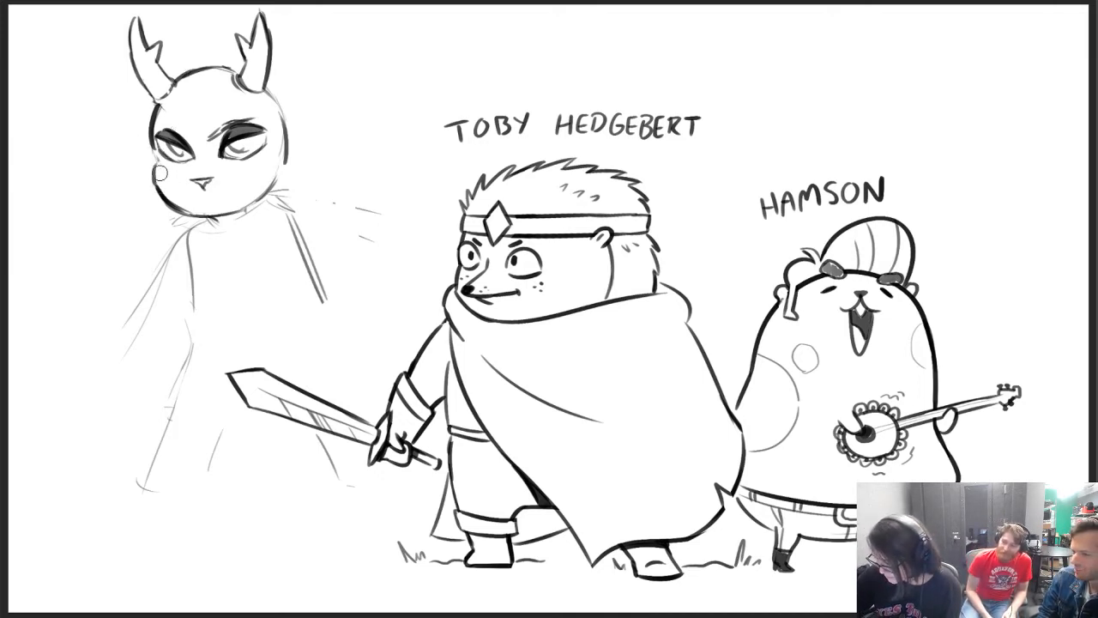
mouse_move(324, 199)
mouse_down()
mouse_move(365, 206)
mouse_move(348, 206)
mouse_up()
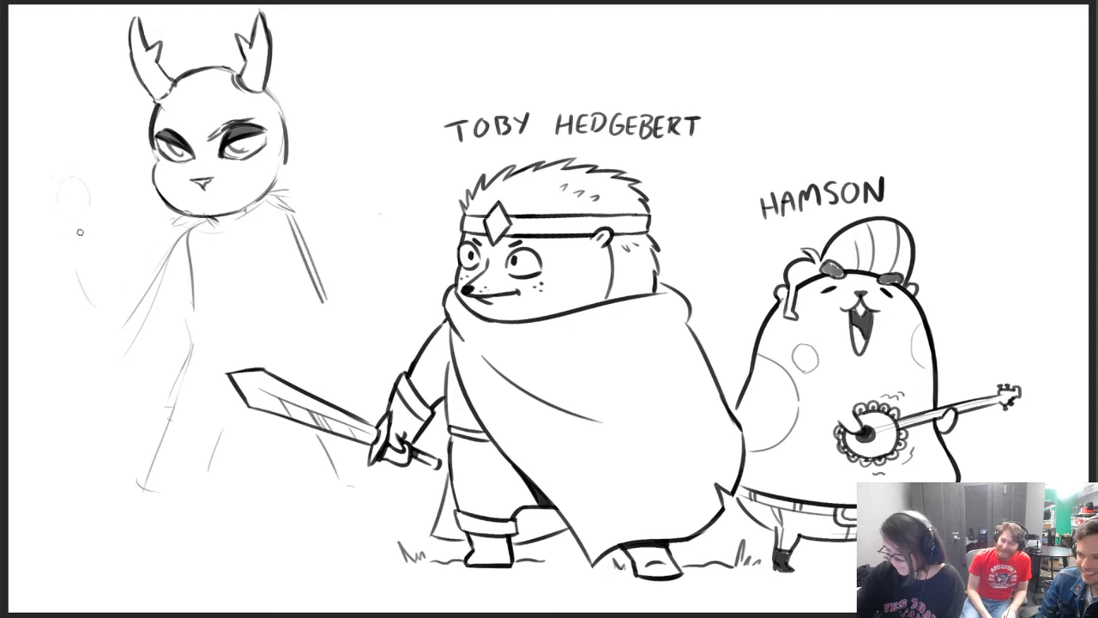
Try a raised front arm curving up beside the head, with its elbow near the waist, and retouch the back edge
drag(62, 214, 90, 304)
mouse_move(89, 233)
mouse_down()
mouse_move(121, 276)
mouse_move(98, 172)
mouse_move(53, 184)
mouse_up()
drag(121, 274, 162, 249)
drag(122, 298, 158, 292)
drag(110, 318, 147, 311)
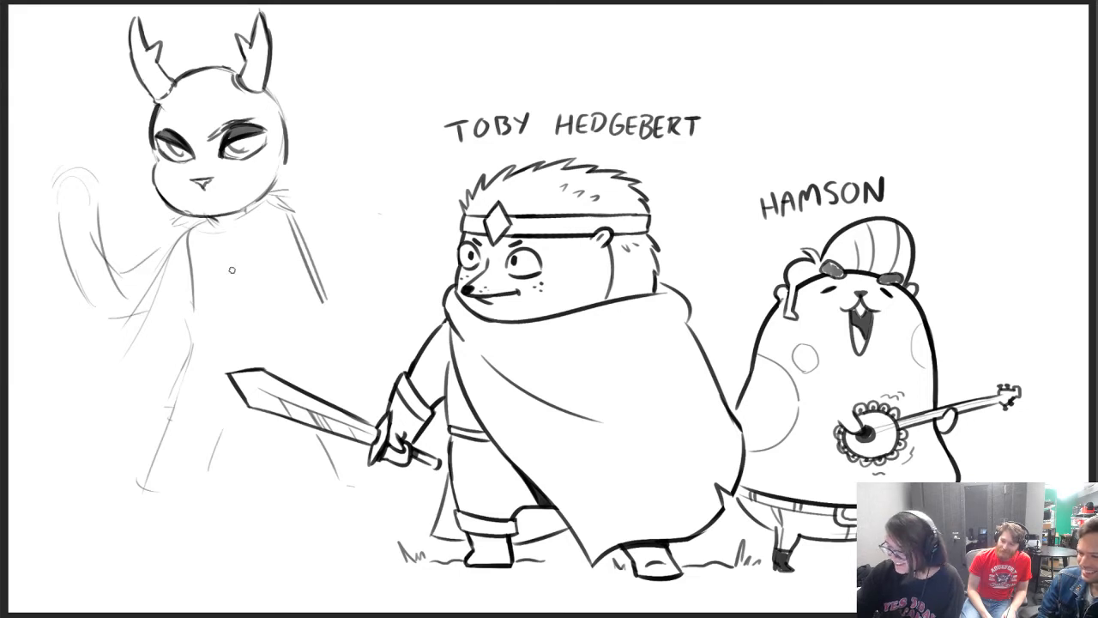
drag(295, 216, 322, 260)
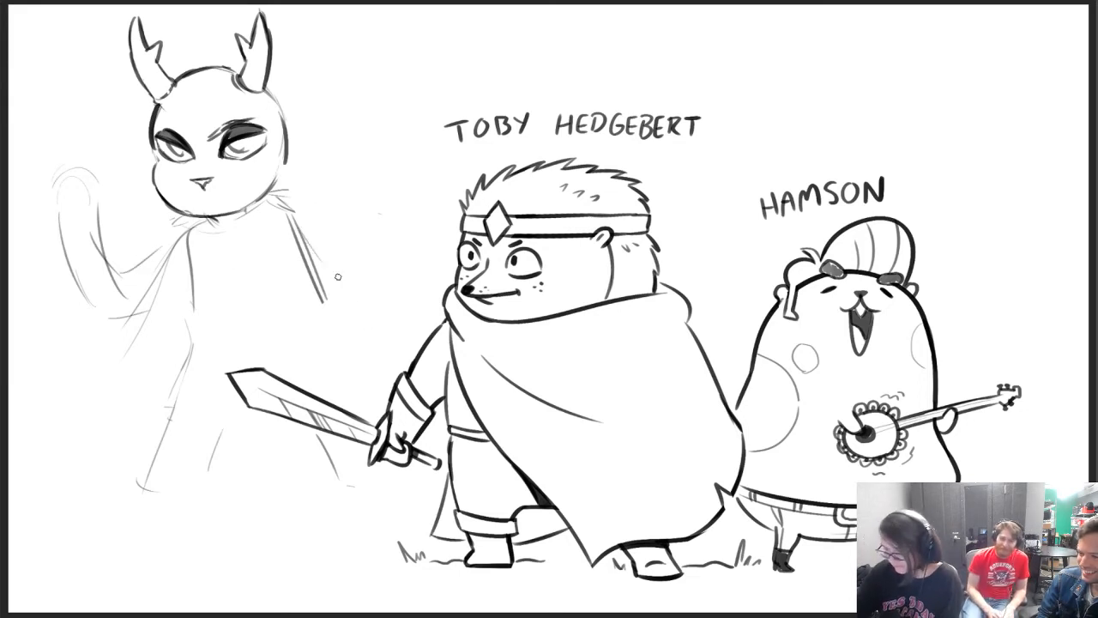
Erase the raised arm and the old slanting arm lines, and sketch a short upper arm below the near shoulder
key(e)
mouse_move(72, 232)
mouse_down()
mouse_move(49, 181)
mouse_move(81, 191)
mouse_up()
mouse_move(115, 318)
mouse_down()
mouse_move(132, 267)
mouse_move(152, 263)
mouse_up()
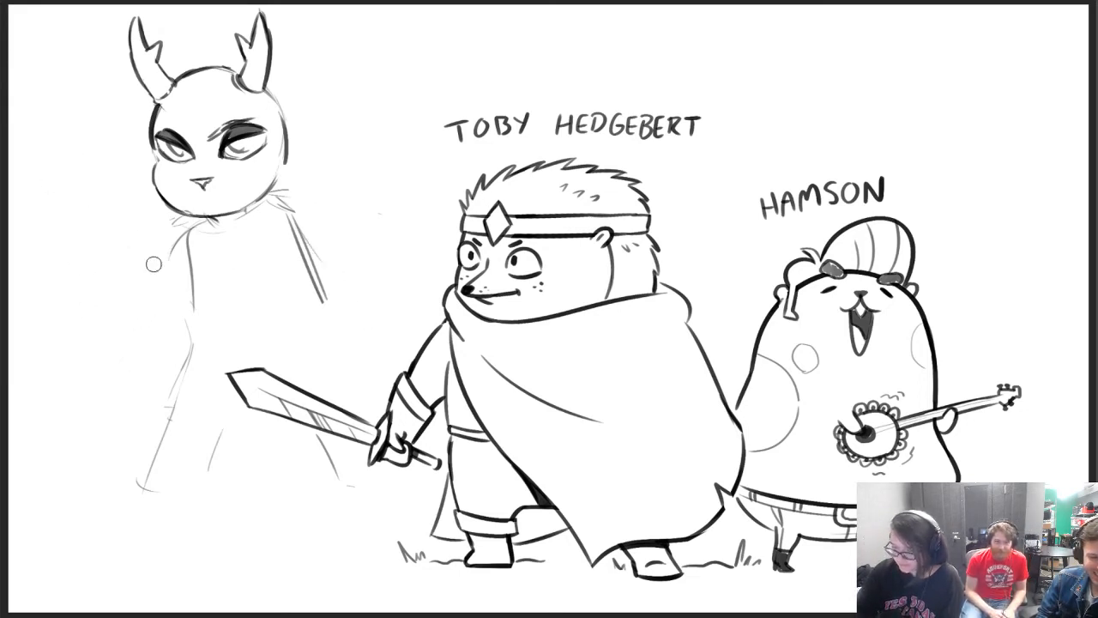
key(b)
drag(209, 220, 161, 283)
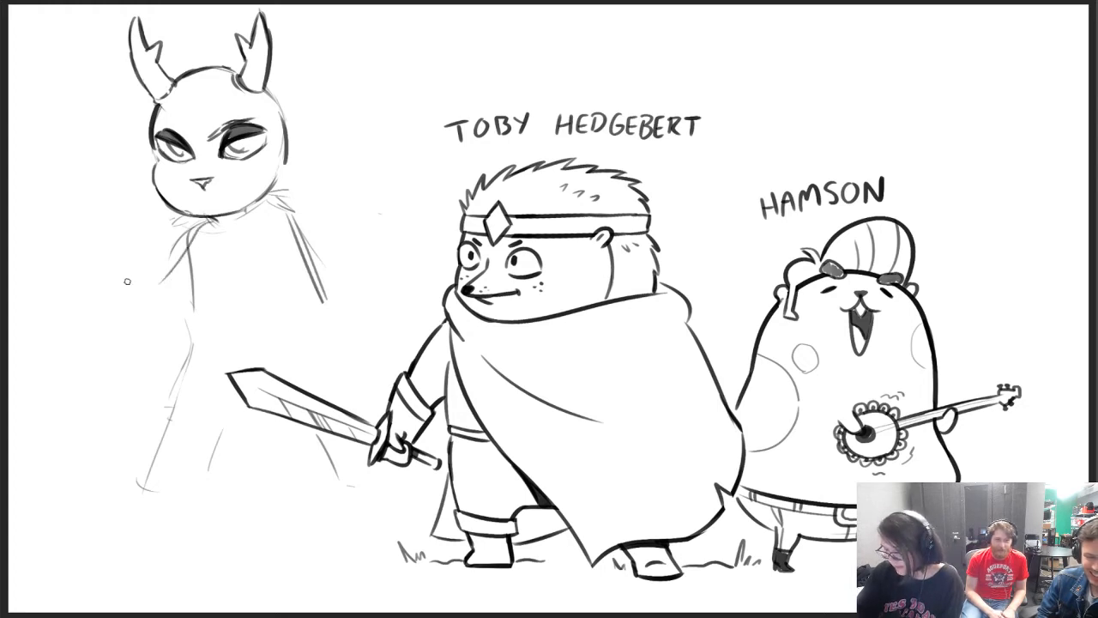
Sketch the front forearm extending outward from the elbow with a wide sleeve opening, erasing the first rough lines
mouse_move(133, 358)
mouse_down()
mouse_move(75, 358)
mouse_move(50, 309)
mouse_up()
mouse_move(50, 309)
mouse_down()
mouse_move(96, 309)
mouse_move(75, 262)
mouse_move(89, 224)
mouse_up()
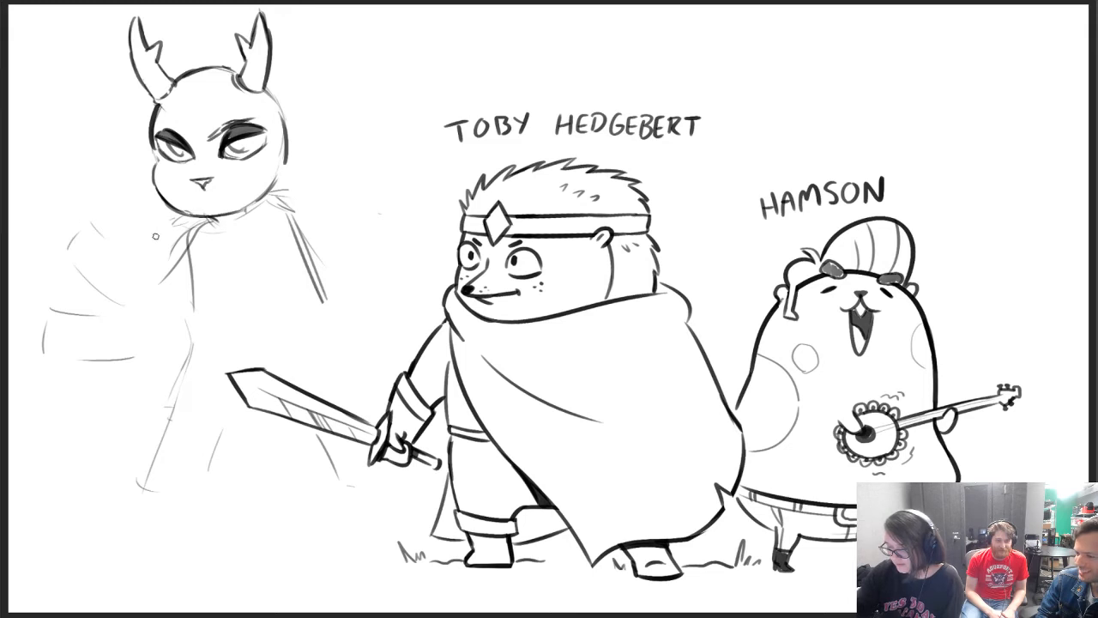
key(e)
mouse_move(98, 295)
mouse_down()
mouse_move(53, 298)
mouse_move(45, 338)
mouse_move(111, 326)
mouse_move(109, 307)
mouse_move(61, 306)
mouse_move(68, 251)
mouse_move(143, 275)
mouse_move(150, 301)
mouse_up()
key(b)
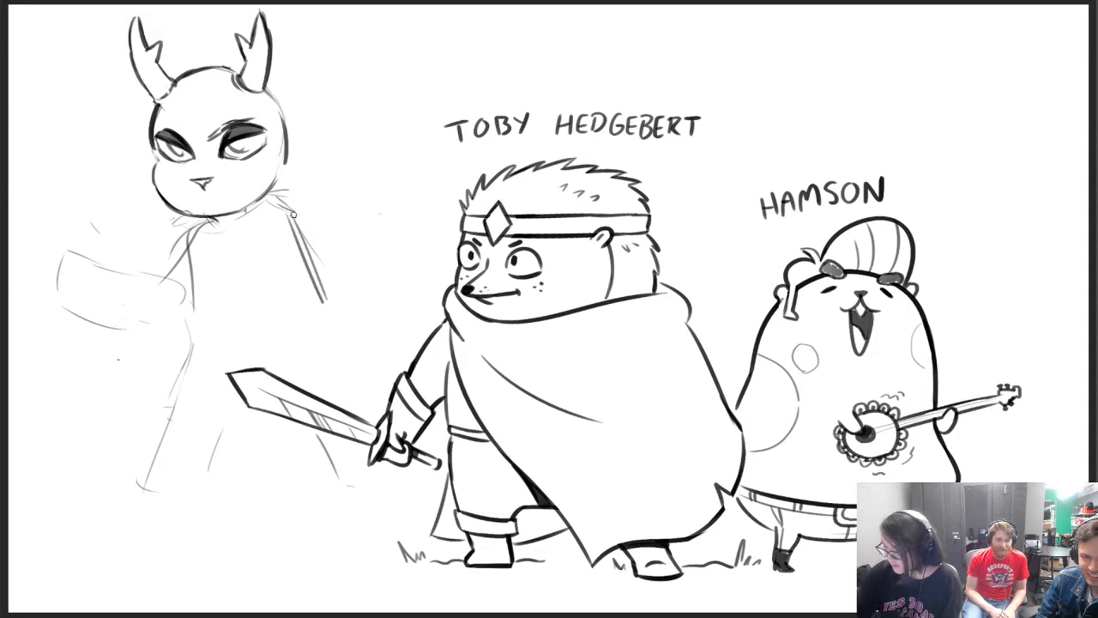
Sketch the far arm sloping from the shoulder toward the hedgehog's elbow, and draw a hand with hooked fingers at its end
drag(295, 216, 337, 280)
drag(289, 208, 386, 293)
mouse_move(291, 255)
mouse_down()
mouse_move(348, 312)
mouse_move(348, 388)
mouse_move(360, 396)
mouse_up()
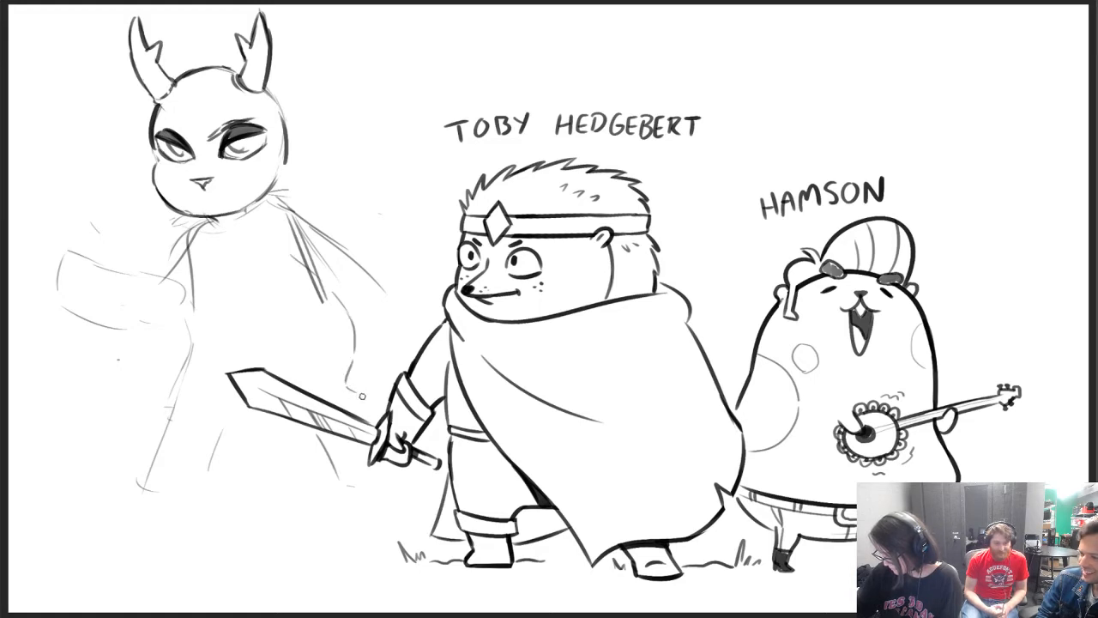
mouse_move(386, 296)
mouse_down()
mouse_move(402, 327)
mouse_move(420, 332)
mouse_up()
mouse_move(390, 366)
mouse_down()
mouse_move(367, 364)
mouse_move(345, 393)
mouse_move(354, 339)
mouse_up()
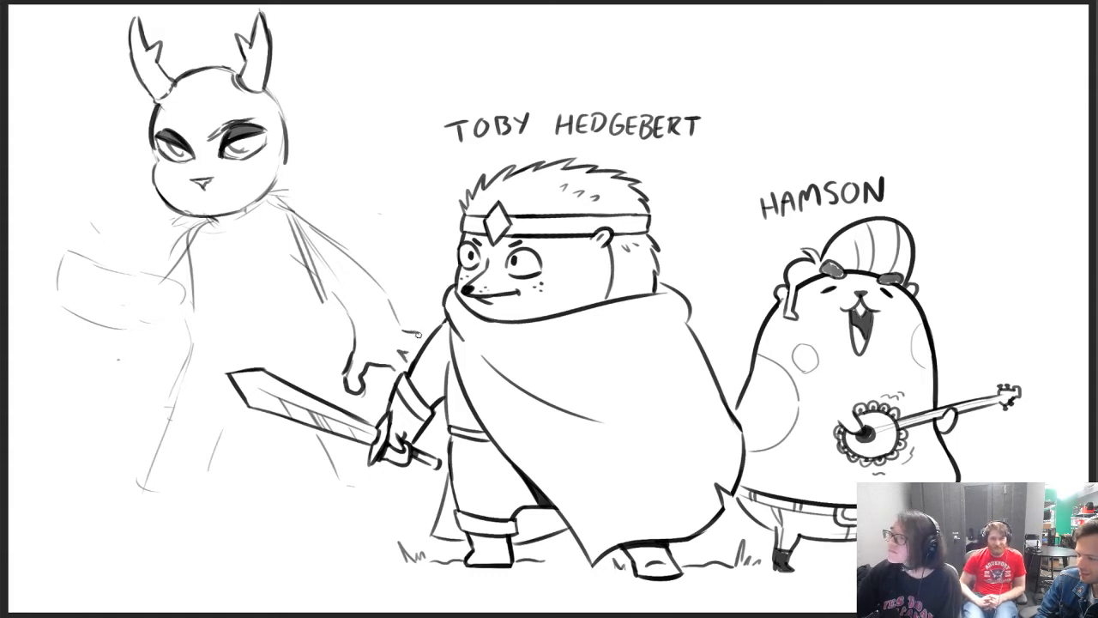
Darken the far shoulder line and erase the old back edge and the loose collar strokes under the chin
mouse_move(324, 298)
mouse_down()
mouse_move(296, 230)
mouse_move(326, 277)
mouse_move(323, 303)
mouse_move(272, 204)
mouse_move(320, 229)
mouse_up()
key(e)
drag(209, 224, 175, 221)
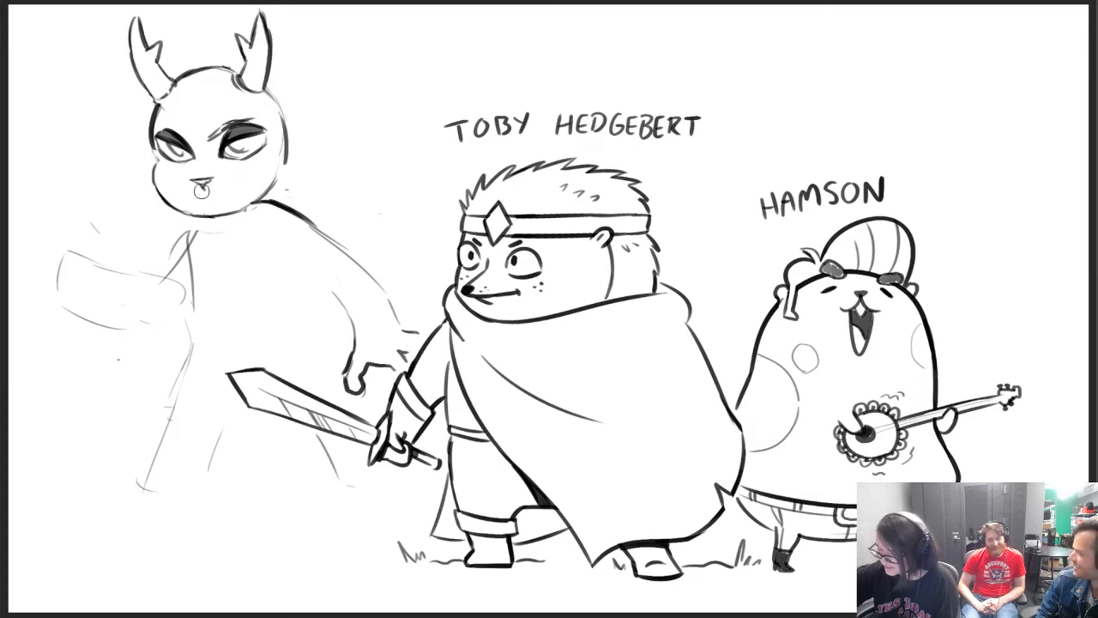
Clean up the far side of the head and redraw it as one bold curve from the jaw to the antler
drag(269, 182, 274, 145)
key(b)
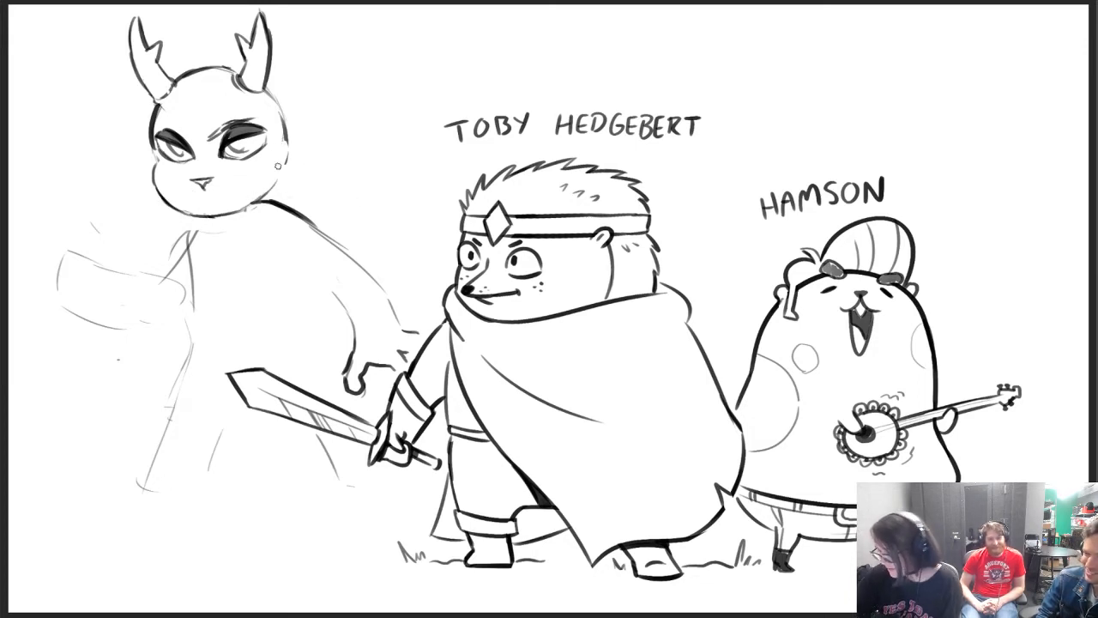
mouse_move(250, 201)
mouse_down()
mouse_move(271, 191)
mouse_move(283, 159)
mouse_move(273, 93)
mouse_up()
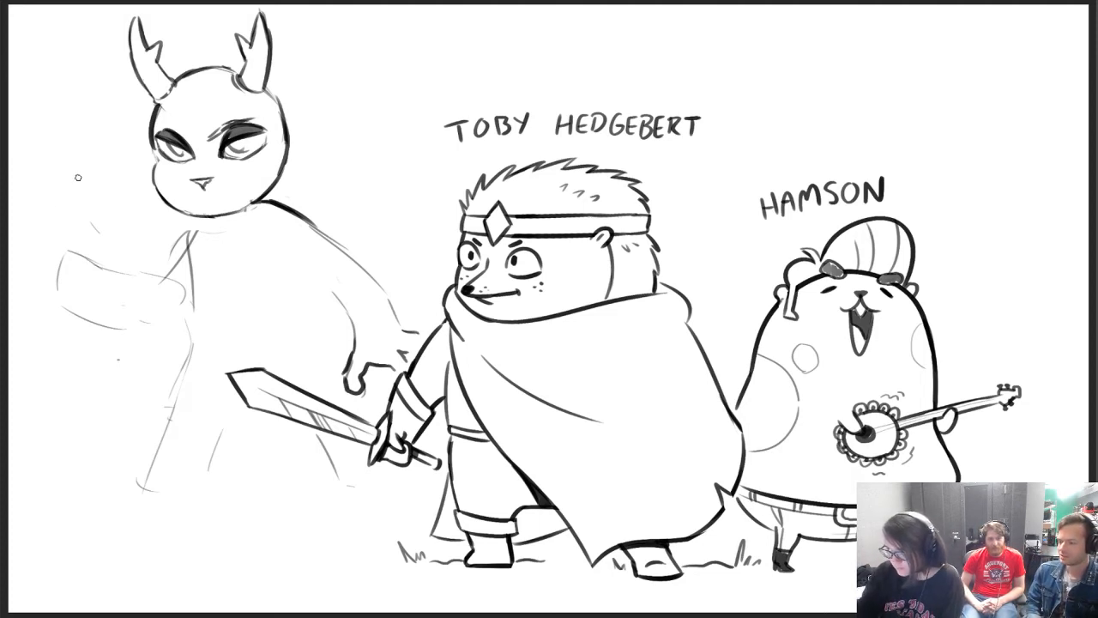
Sketch curled fingers and a round swirl of energy around the outstretched hand, and add the pupils and mouth to the face
mouse_move(93, 264)
mouse_down()
mouse_move(56, 234)
mouse_move(60, 256)
mouse_up()
mouse_move(56, 293)
mouse_down()
mouse_move(80, 296)
mouse_move(106, 239)
mouse_move(93, 246)
mouse_up()
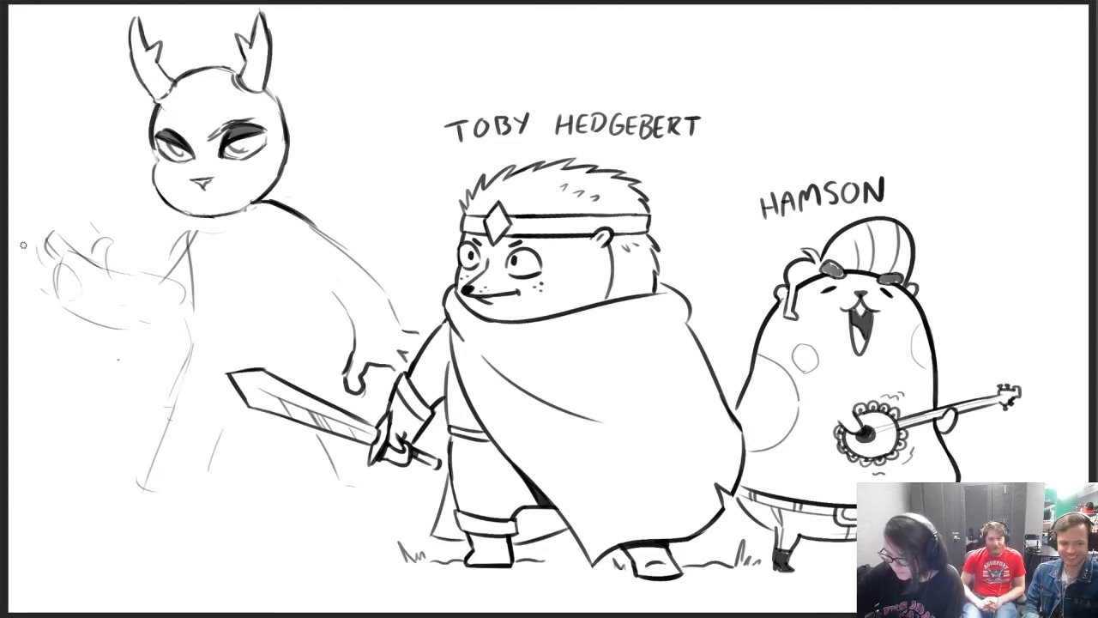
drag(23, 244, 34, 285)
drag(73, 178, 94, 313)
mouse_move(25, 256)
mouse_down()
mouse_move(30, 300)
mouse_move(77, 321)
mouse_up()
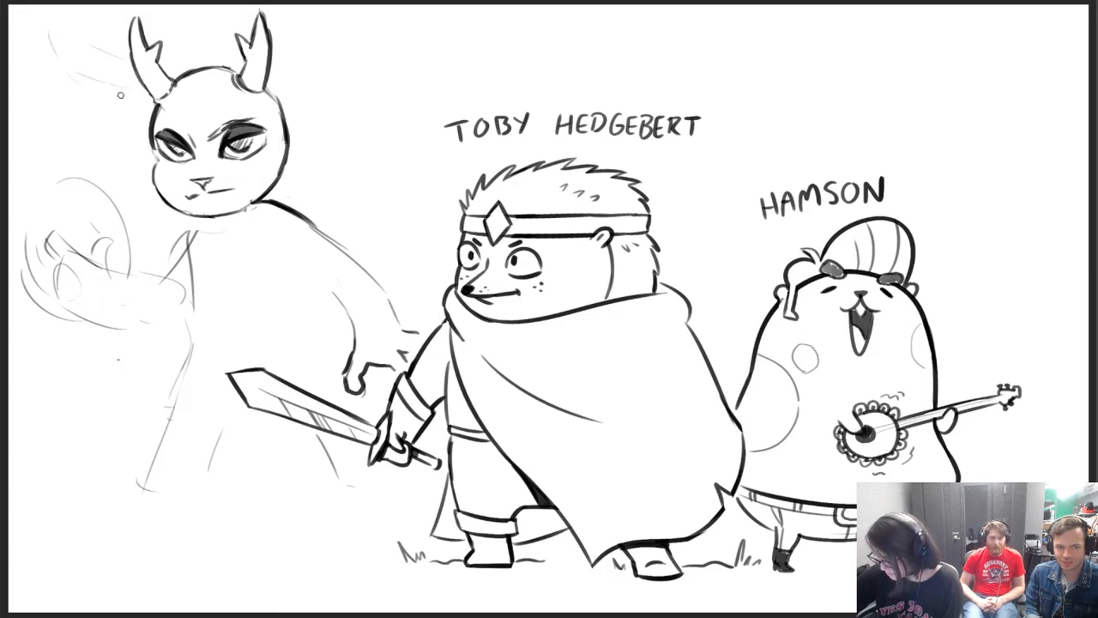
Try a broad blade carried on the back, sketching it rising behind one antler and behind the other
drag(80, 77, 145, 105)
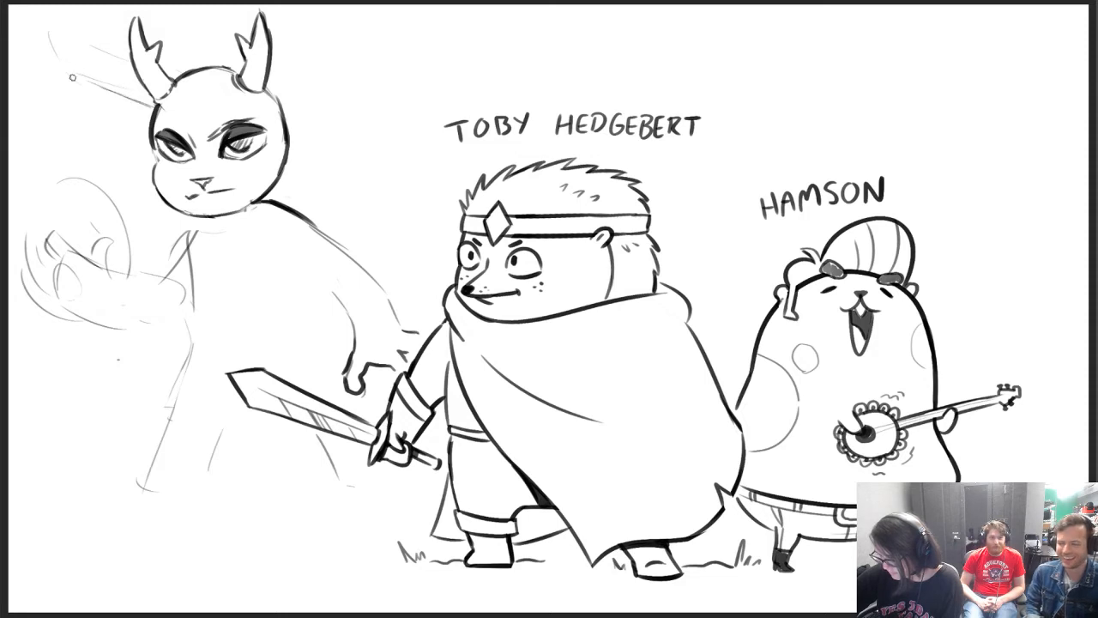
drag(73, 78, 48, 23)
drag(48, 23, 119, 61)
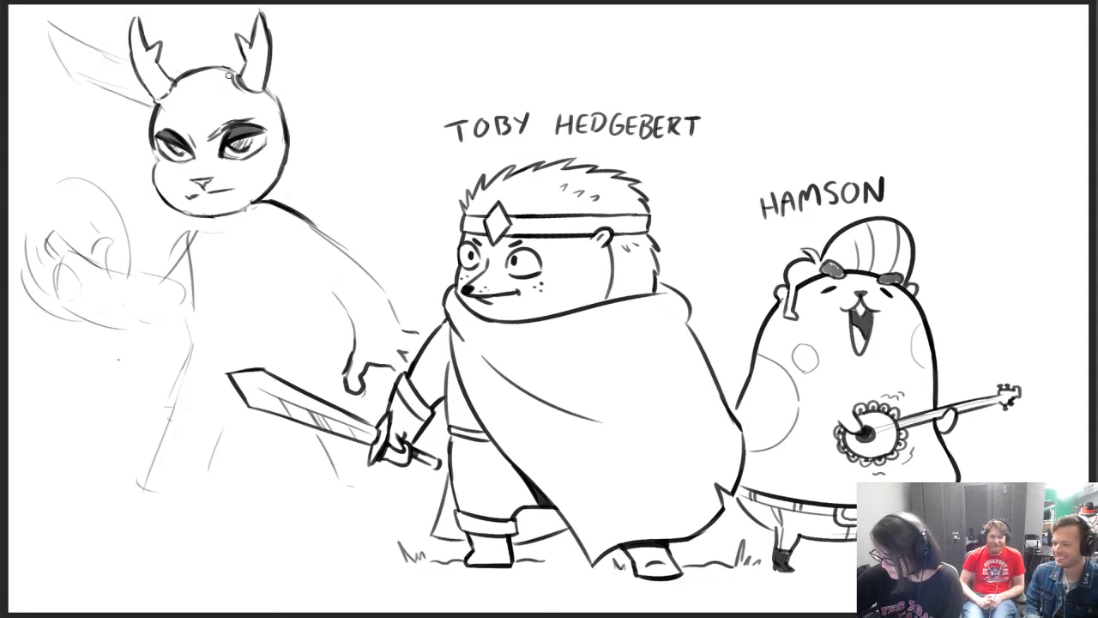
mouse_move(271, 76)
mouse_down()
mouse_move(327, 42)
mouse_move(364, 46)
mouse_move(321, 86)
mouse_move(329, 41)
mouse_up()
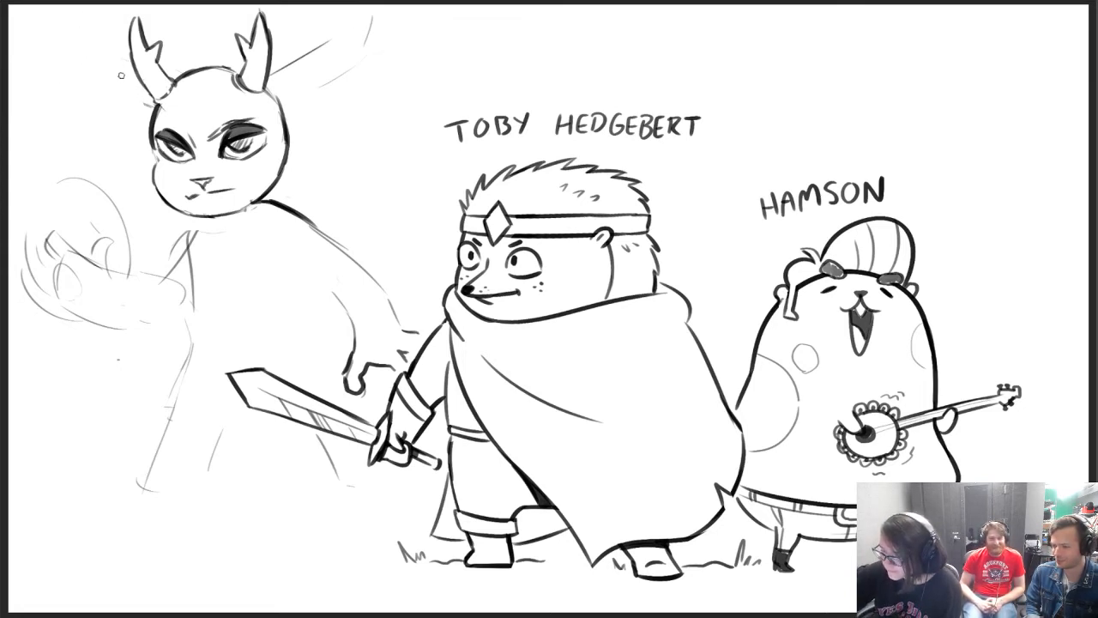
drag(280, 76, 369, 24)
drag(313, 89, 386, 44)
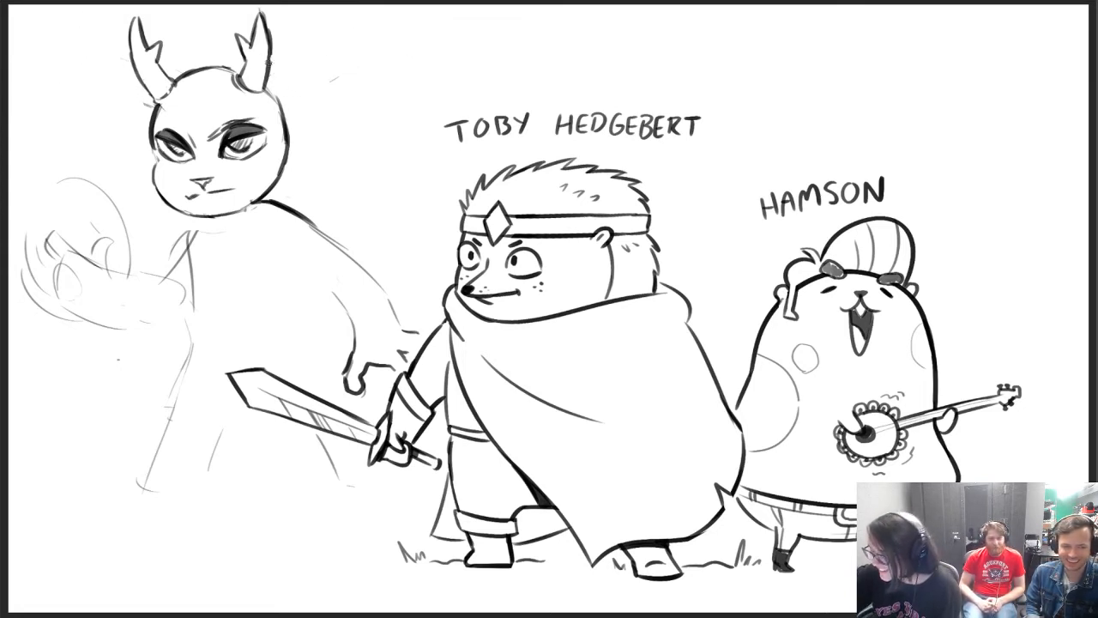
Sketch tall swept-up hair between the antlers and a collar band under the chin
mouse_move(173, 79)
mouse_down()
mouse_move(190, 13)
mouse_move(206, 5)
mouse_move(202, 72)
mouse_move(216, 14)
mouse_move(238, 26)
mouse_up()
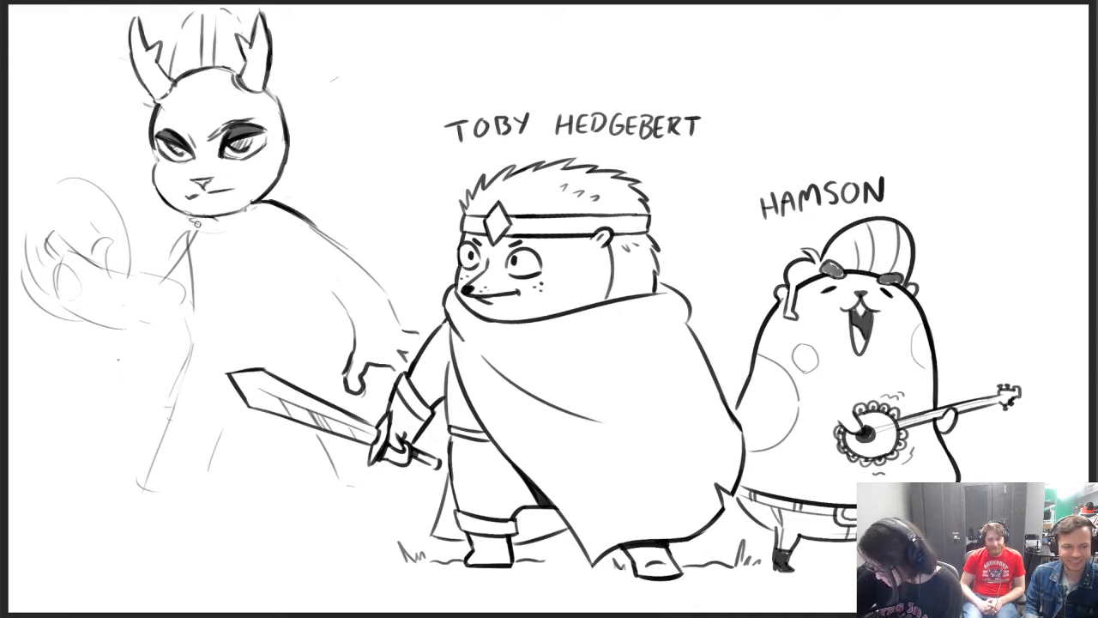
drag(192, 221, 232, 216)
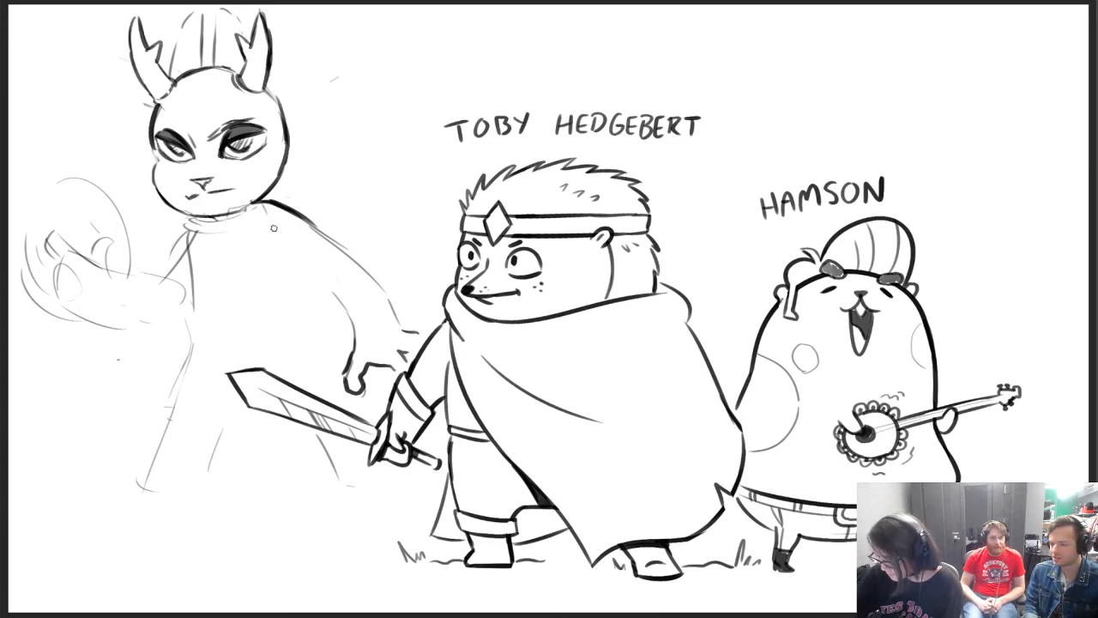
Try long diagonal garment lines from the collar across the chest, and undo them
drag(227, 219, 256, 287)
drag(227, 223, 296, 324)
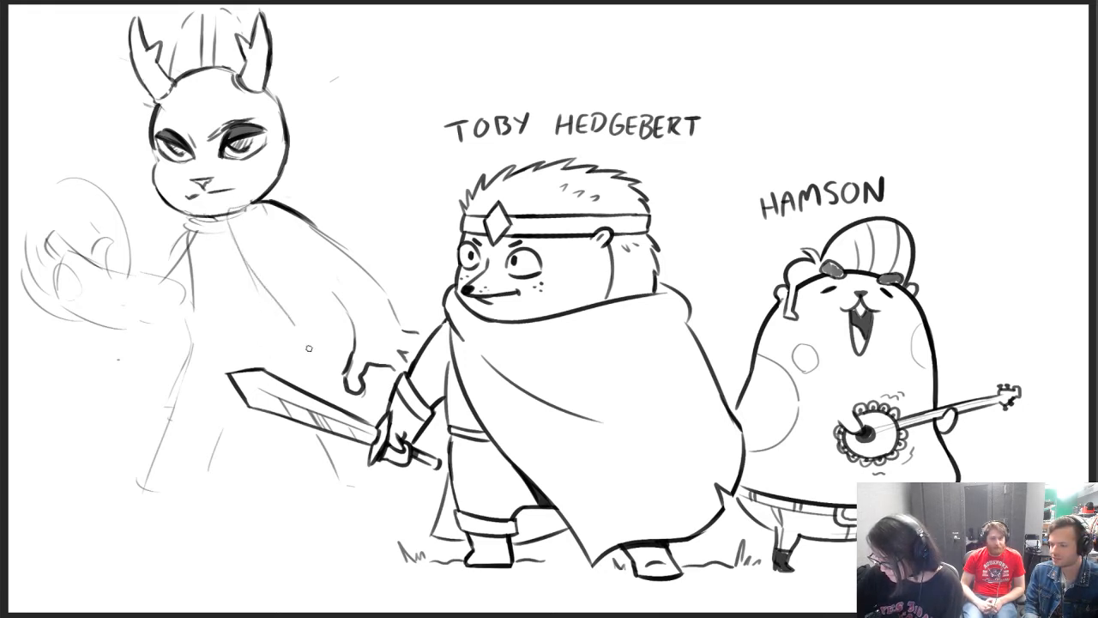
key(ctrl+z)
key(ctrl+z)
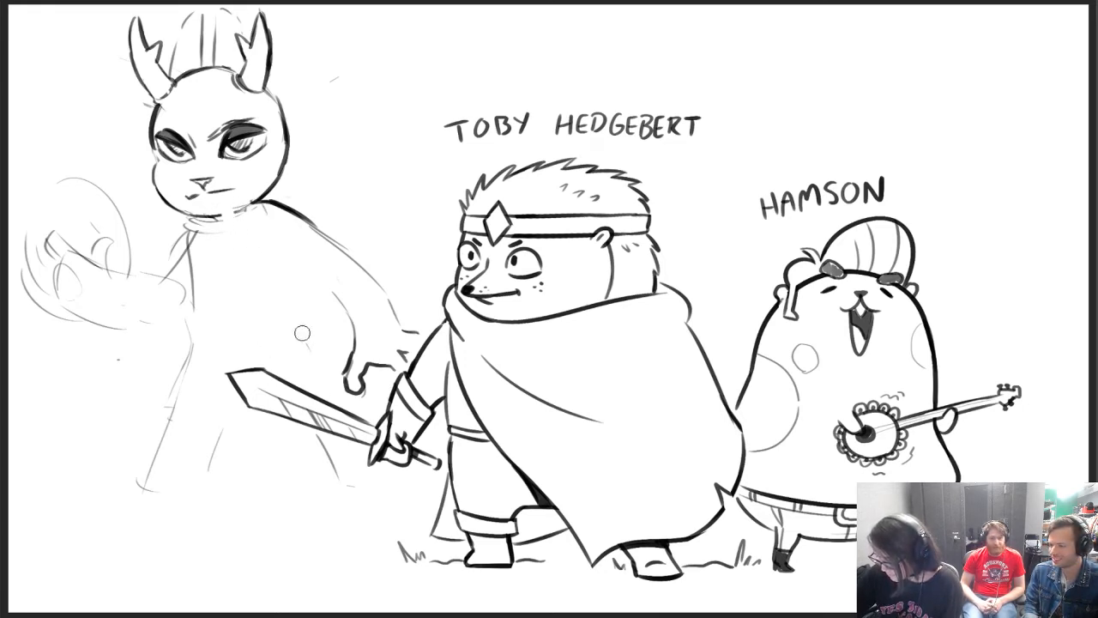
Draw a thick furry collar around the neck, and define the torso with a dark front line, waist curve and back side
mouse_move(155, 165)
mouse_down()
mouse_move(152, 187)
mouse_move(202, 213)
mouse_move(183, 225)
mouse_move(221, 230)
mouse_move(282, 211)
mouse_up()
drag(218, 226, 247, 212)
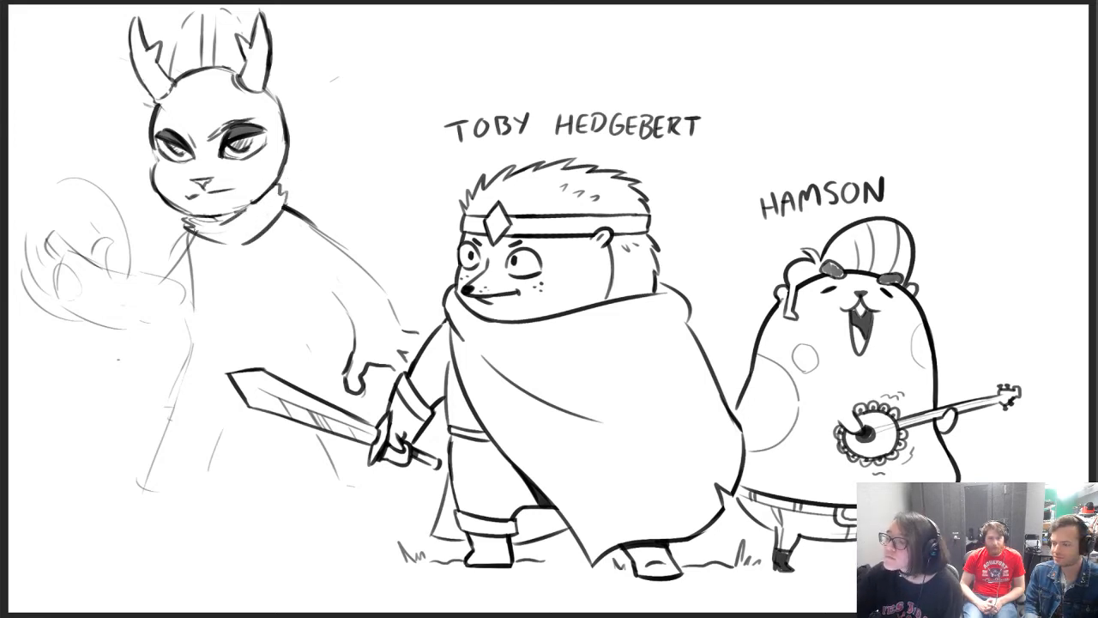
mouse_move(184, 231)
mouse_down()
mouse_move(193, 300)
mouse_move(183, 381)
mouse_up()
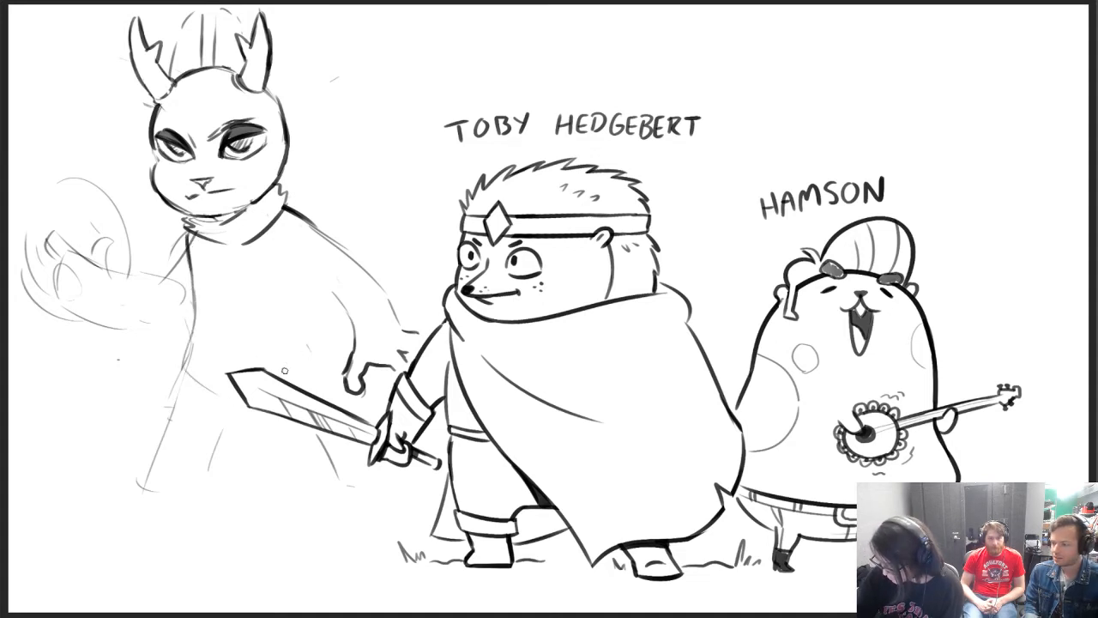
drag(300, 293, 319, 352)
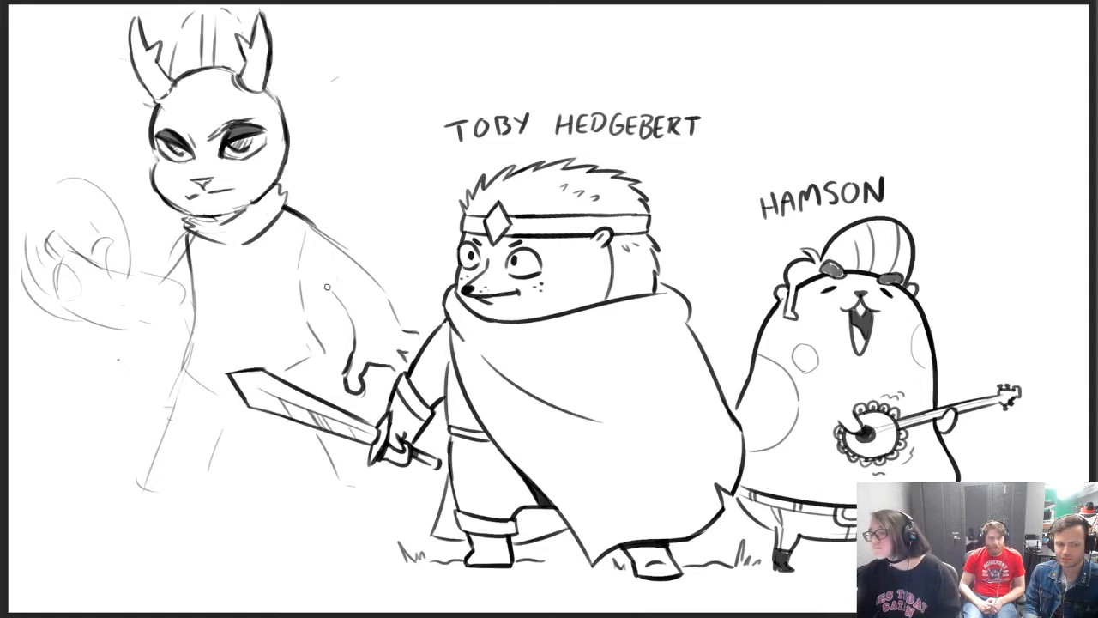
Sketch the front leg striding outward from the hip to a long pointed foot, darkening its outer edge
mouse_move(137, 482)
mouse_down()
mouse_move(130, 542)
mouse_move(90, 581)
mouse_move(121, 525)
mouse_move(80, 584)
mouse_move(170, 572)
mouse_move(235, 413)
mouse_up()
drag(134, 500, 207, 328)
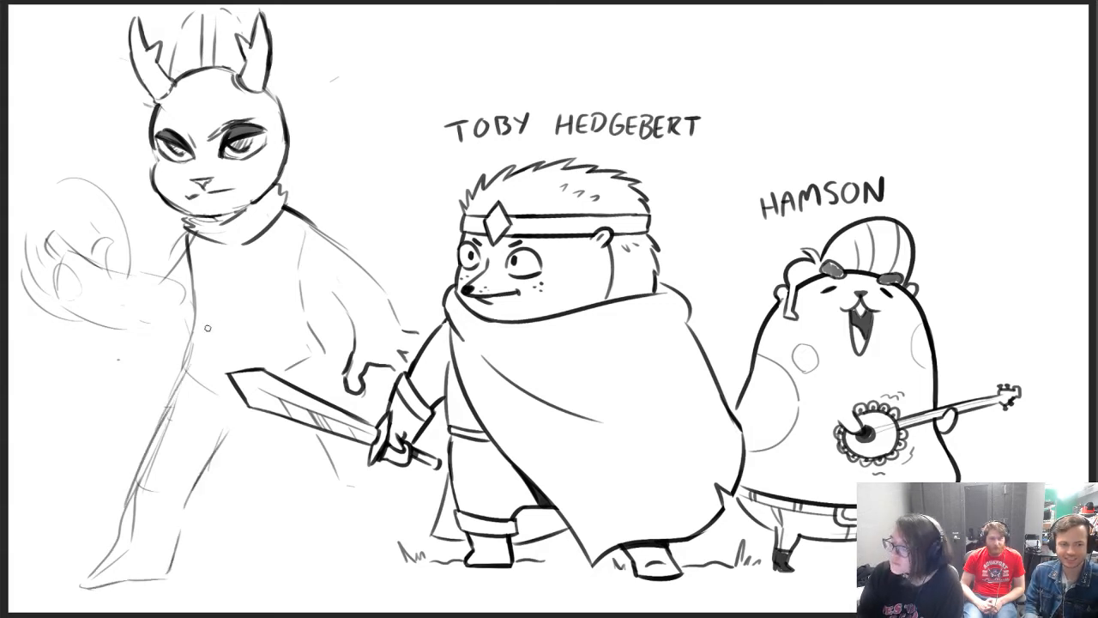
Sketch the antlered figure's rear leg stretching back to the foot, and draw a dark two-line belt across the waist, cleaning its upper edge
mouse_move(264, 427)
mouse_down()
mouse_move(361, 556)
mouse_move(392, 559)
mouse_up()
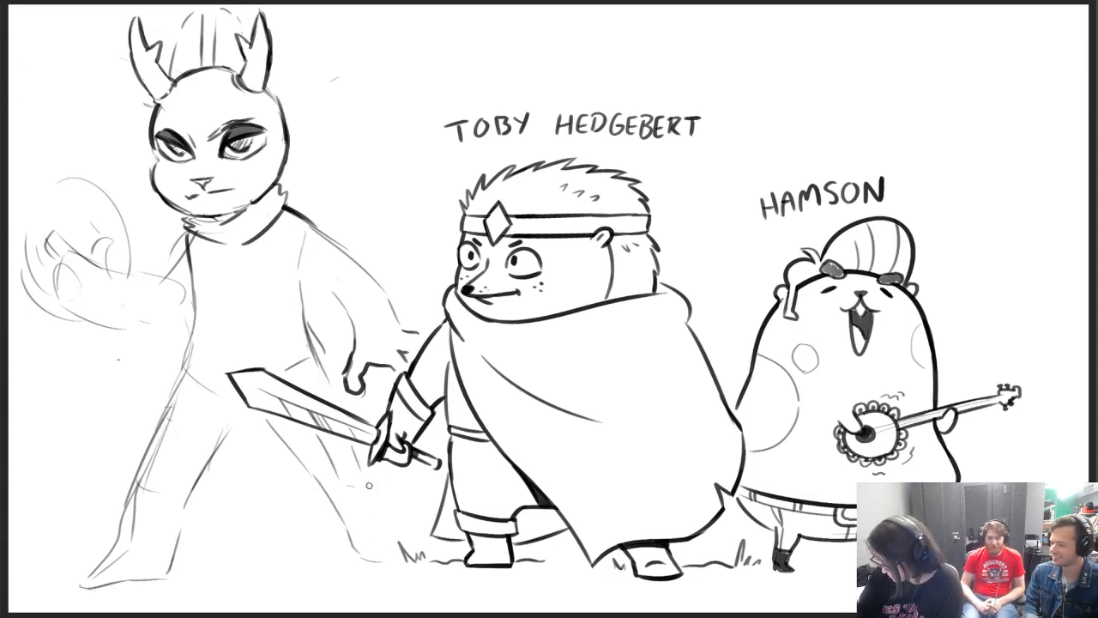
drag(369, 487, 387, 521)
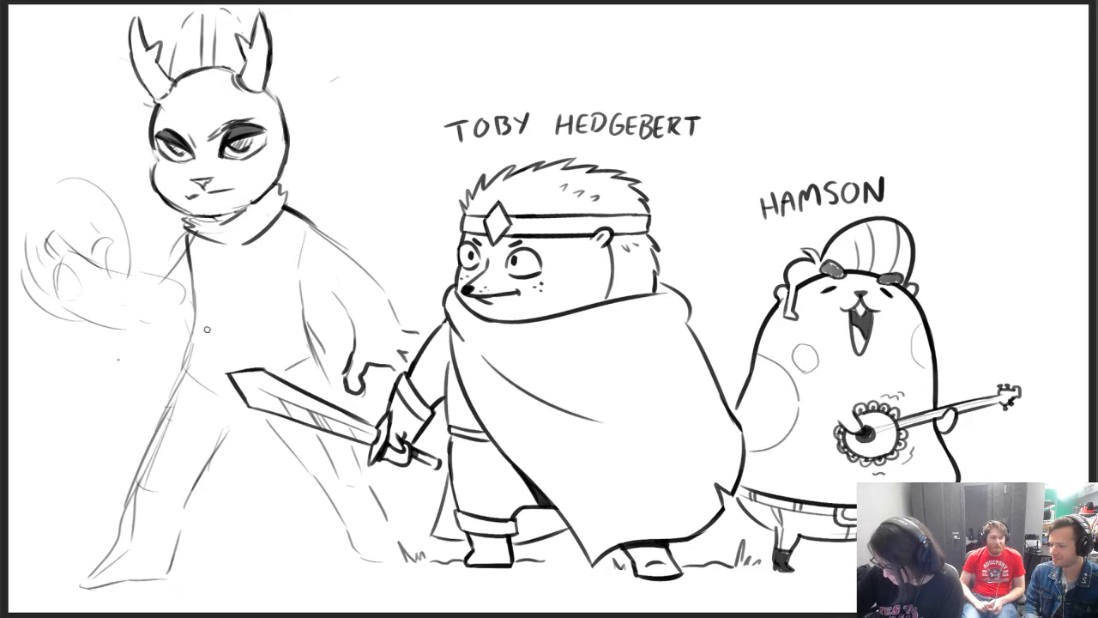
mouse_move(197, 325)
mouse_down()
mouse_move(308, 328)
mouse_move(298, 344)
mouse_move(313, 345)
mouse_up()
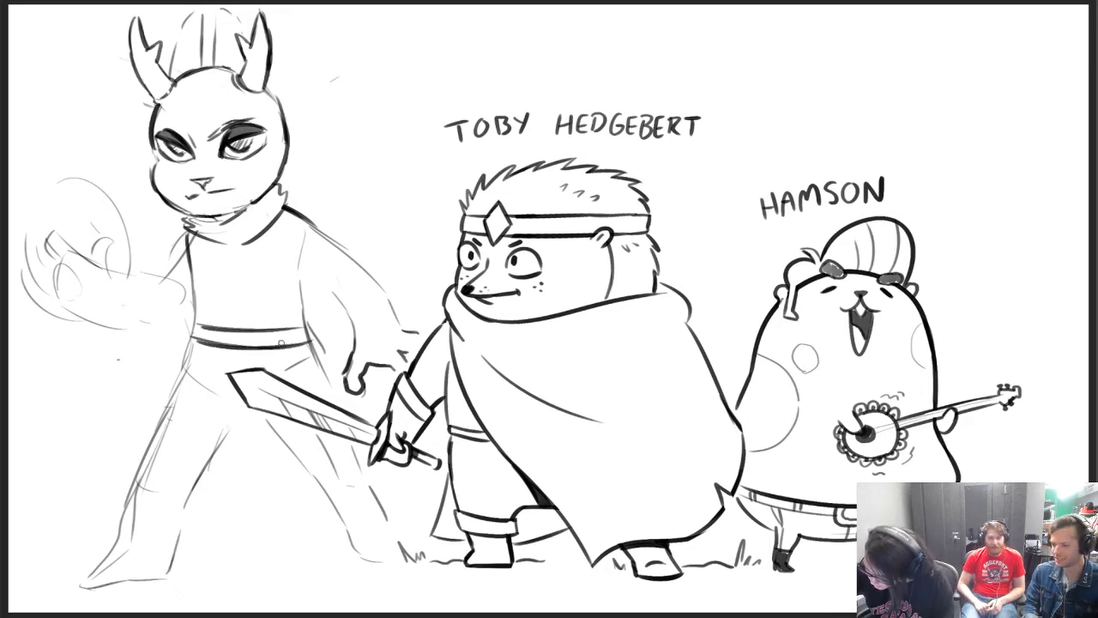
key(e)
drag(197, 338, 318, 334)
key(b)
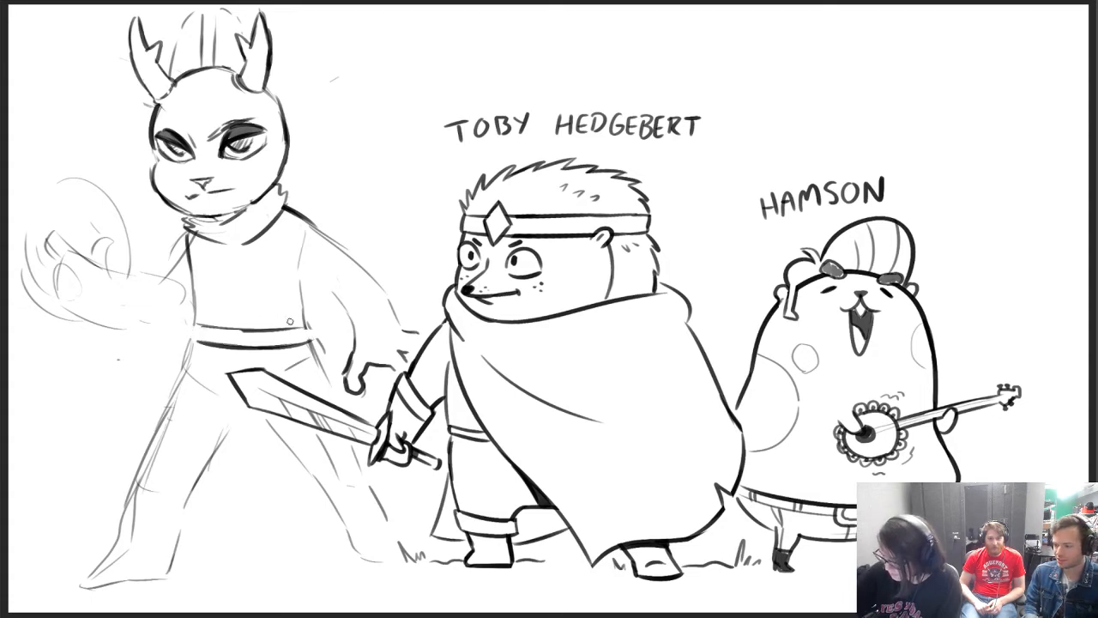
Add dark ends and narrow loops to the belt, and redraw both shirt sides flaring out to jagged folds above it
drag(188, 339, 192, 329)
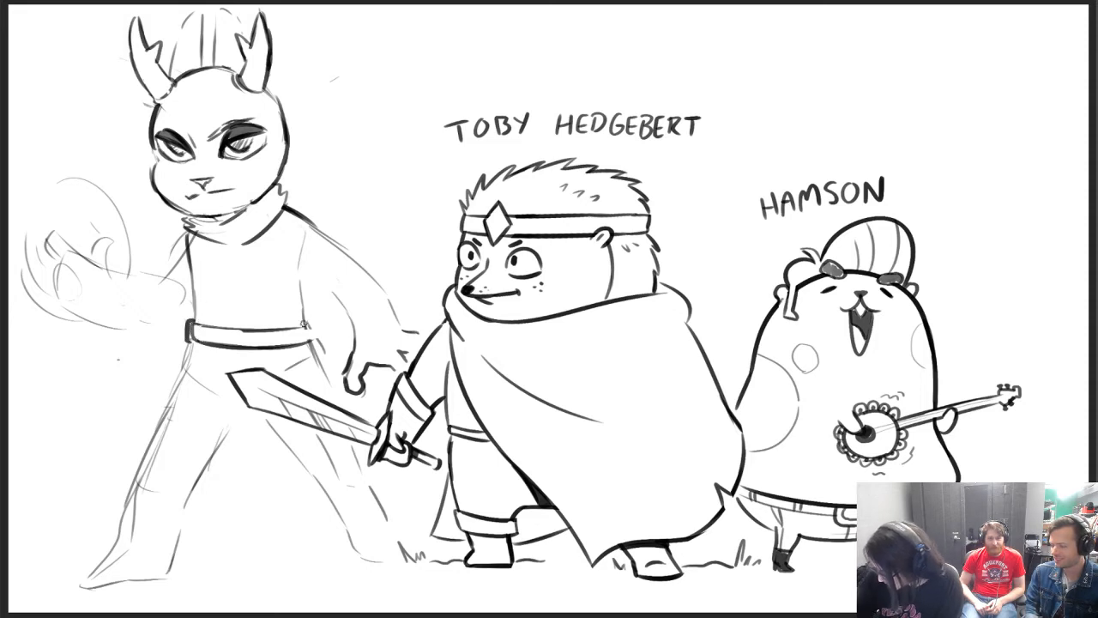
mouse_move(308, 320)
mouse_down()
mouse_move(314, 340)
mouse_move(299, 326)
mouse_move(300, 343)
mouse_up()
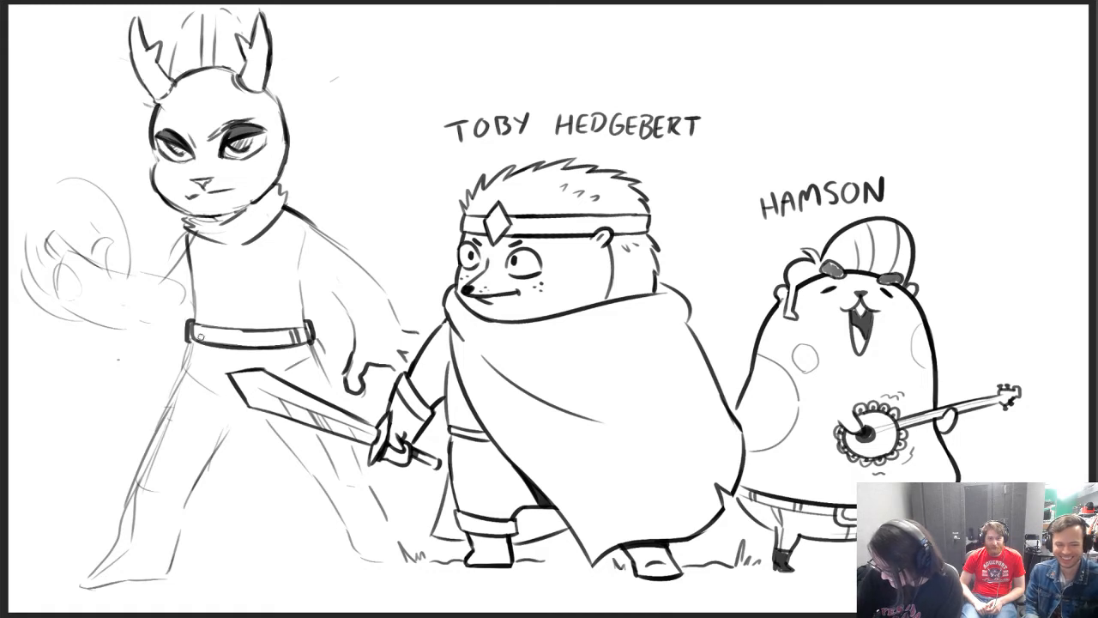
drag(198, 324, 207, 341)
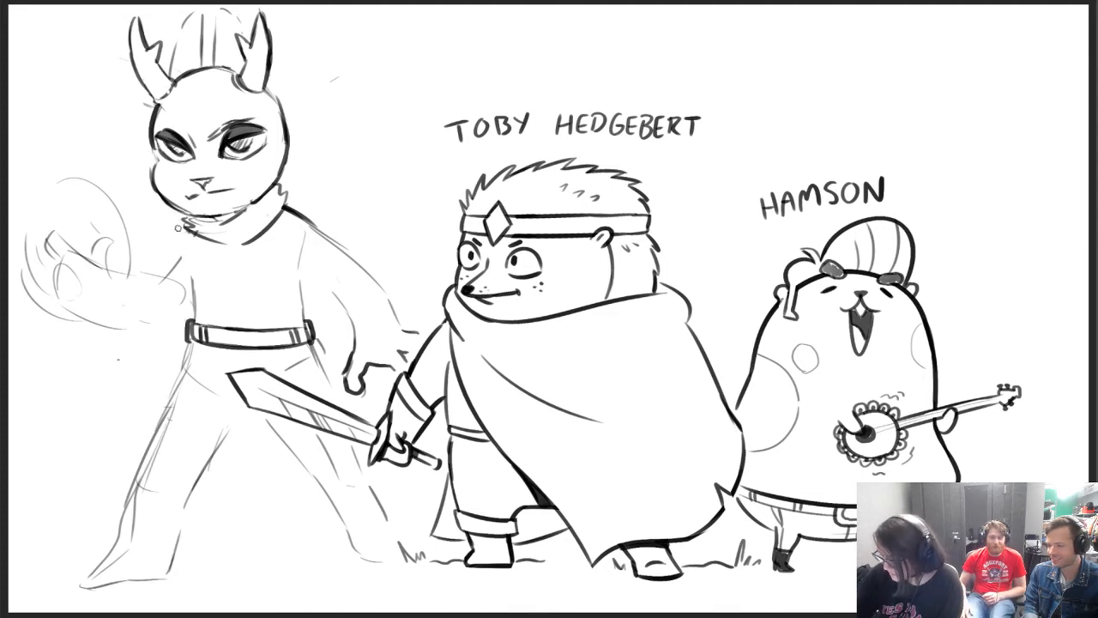
mouse_move(189, 245)
mouse_down()
mouse_move(177, 298)
mouse_move(191, 322)
mouse_up()
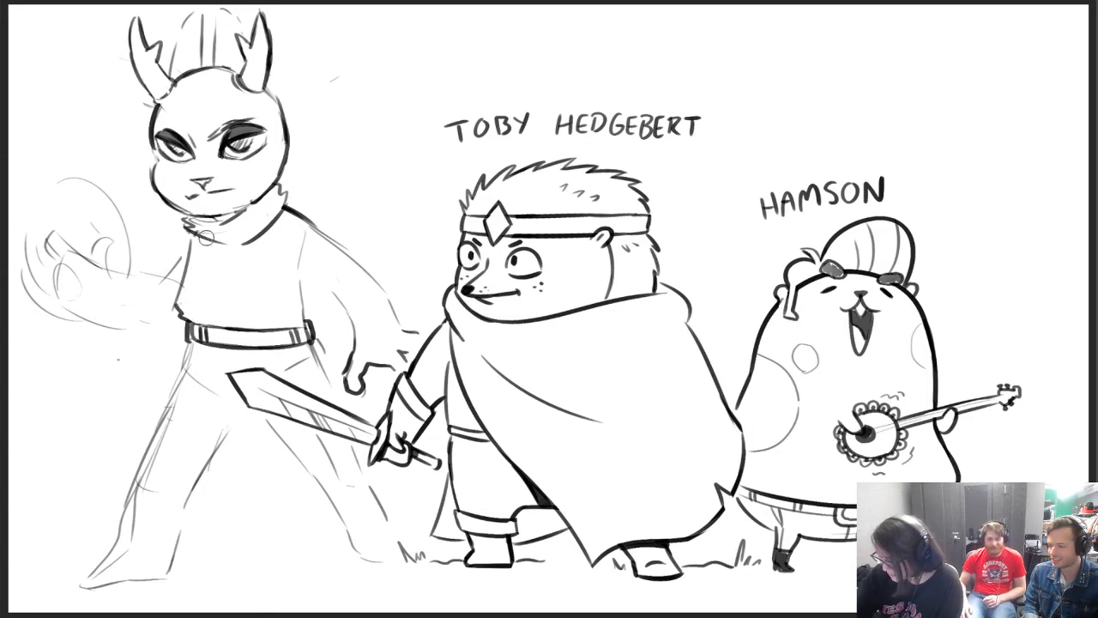
mouse_move(305, 239)
mouse_down()
mouse_move(320, 300)
mouse_move(304, 319)
mouse_up()
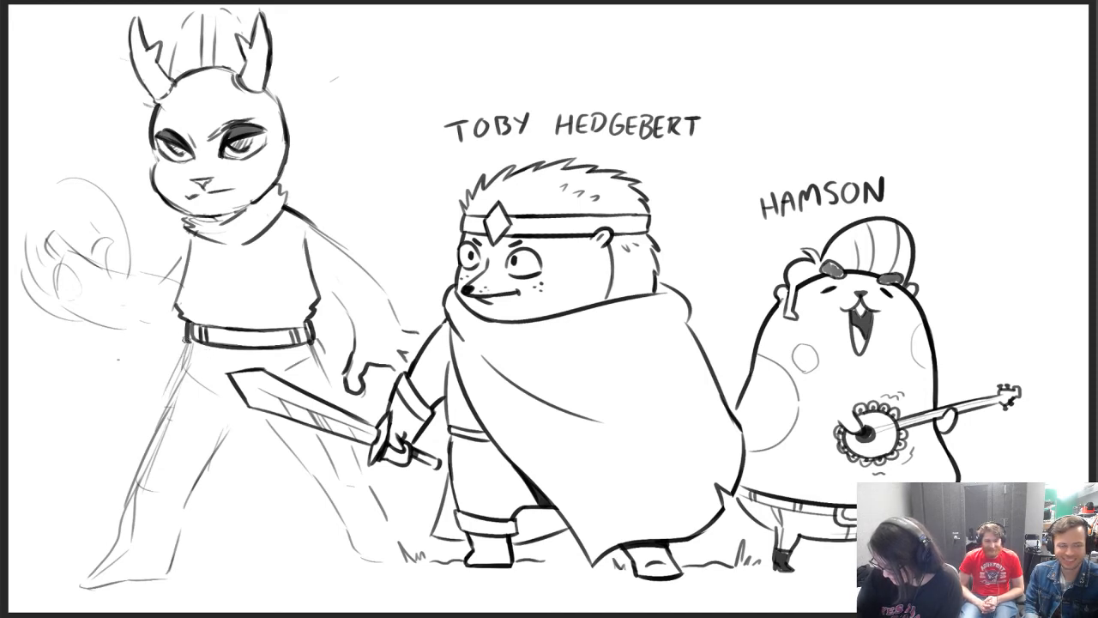
Ink baggy trousers with pointed folds at the inner knees, erase the rough front-leg lines, and darken the knee crease
drag(182, 352, 127, 508)
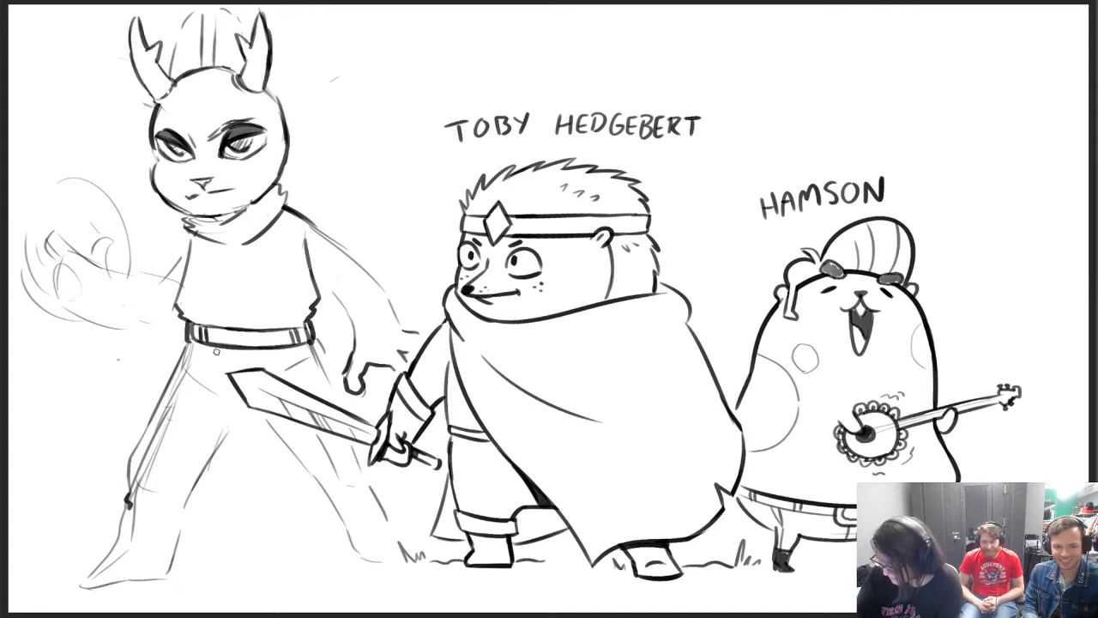
mouse_move(218, 351)
mouse_down()
mouse_move(203, 399)
mouse_move(223, 455)
mouse_move(189, 483)
mouse_up()
drag(272, 350, 281, 374)
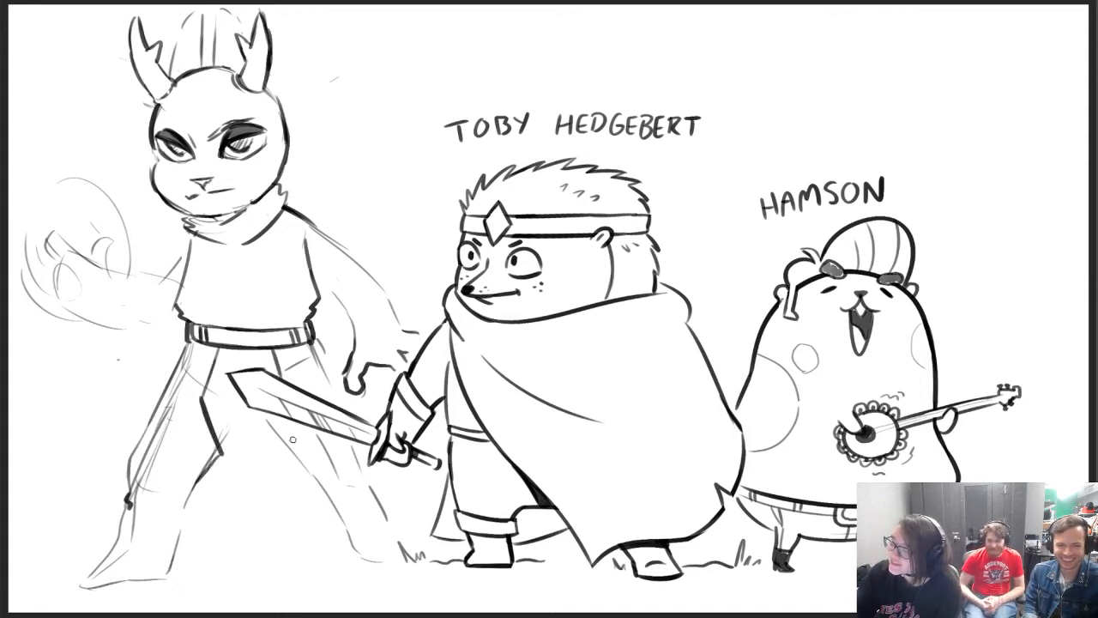
drag(284, 435, 325, 497)
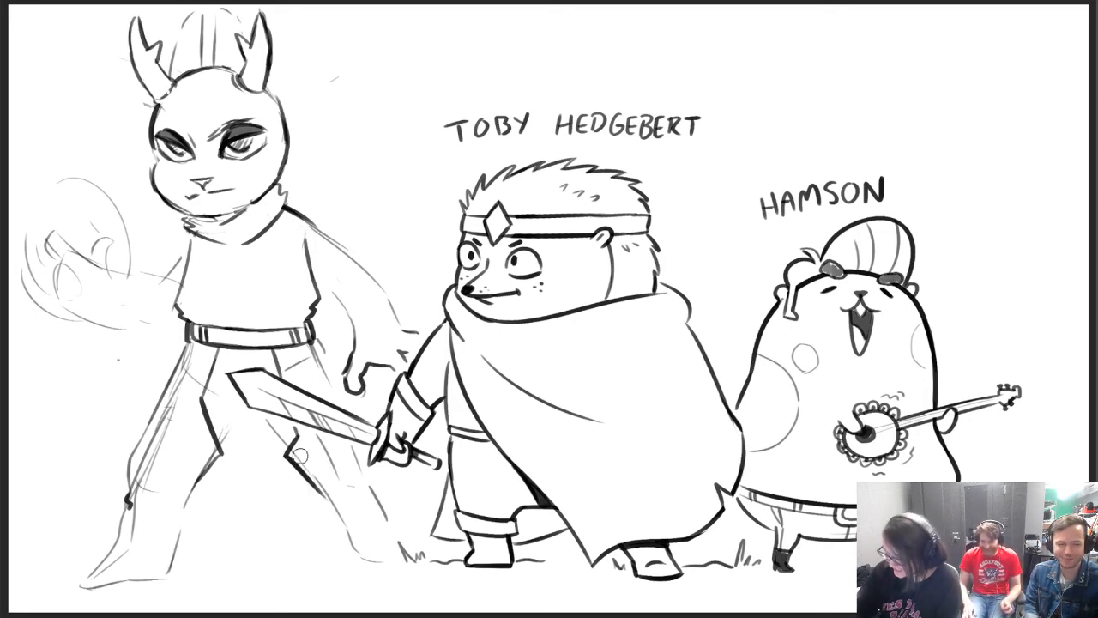
drag(140, 486, 194, 353)
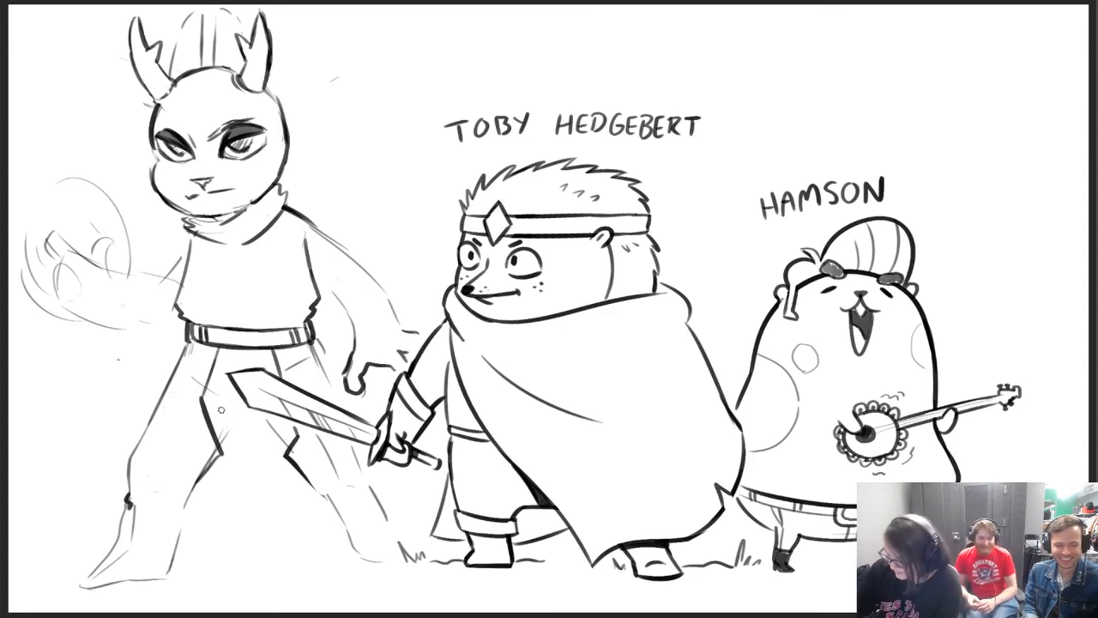
drag(228, 426, 221, 439)
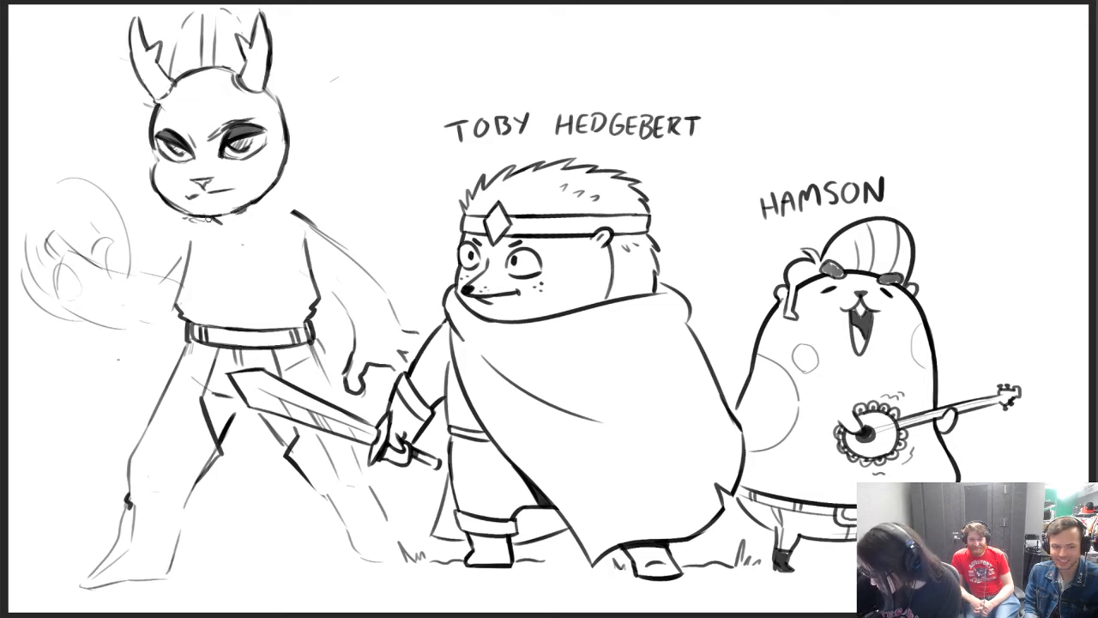
Draw a small pointed shirt collar under the chin, and sketch a short cape across the chest with a ragged edge beyond the shoulder
mouse_move(208, 218)
mouse_down()
mouse_move(221, 249)
mouse_move(240, 216)
mouse_move(227, 243)
mouse_move(244, 233)
mouse_up()
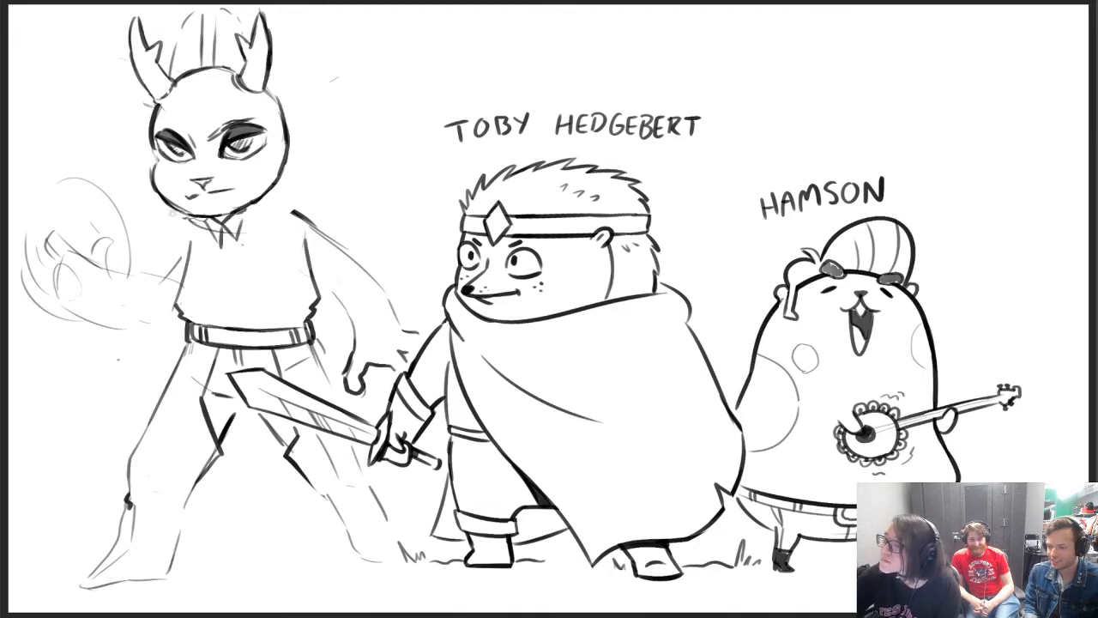
mouse_move(173, 214)
mouse_down()
mouse_move(191, 269)
mouse_move(245, 295)
mouse_move(299, 267)
mouse_up()
drag(293, 182, 359, 235)
drag(267, 278, 361, 296)
drag(331, 222, 386, 290)
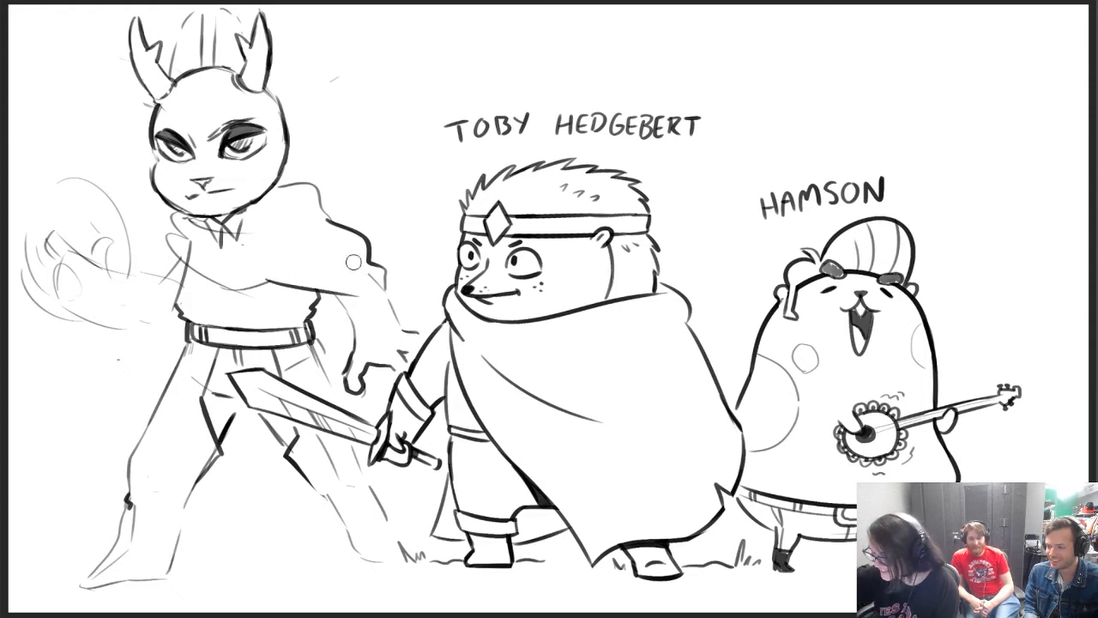
Add dark folds beside the neck, ink the cape's lower hem to a point past the shoulder, and define its pointed chest front
mouse_move(221, 276)
mouse_down()
mouse_move(290, 235)
mouse_move(292, 220)
mouse_move(250, 259)
mouse_up()
drag(279, 203, 270, 236)
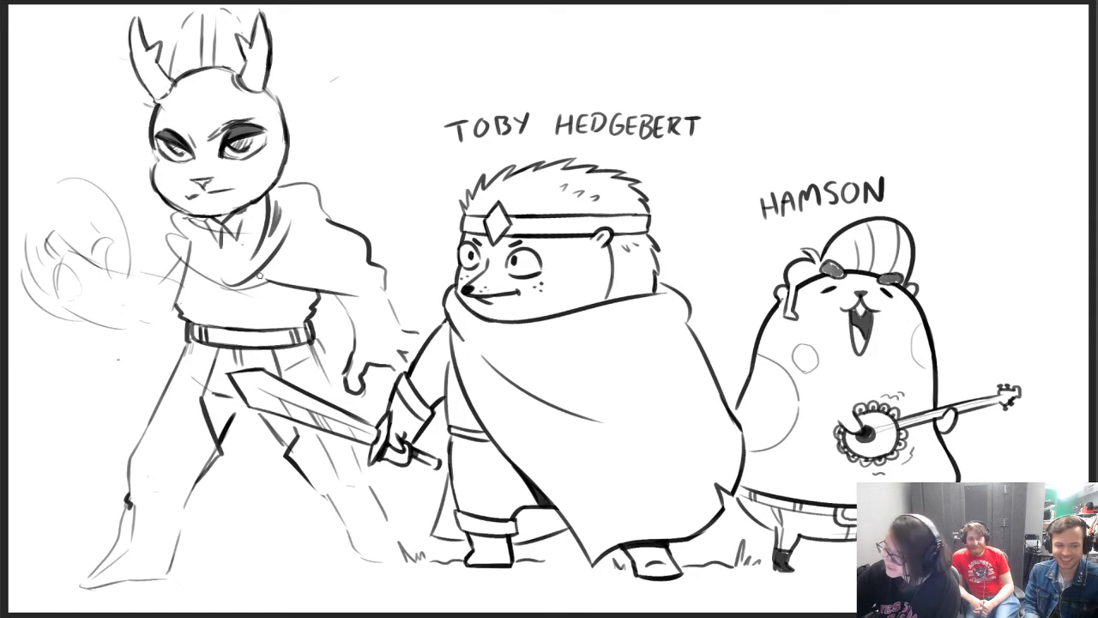
drag(259, 276, 391, 300)
drag(321, 271, 400, 302)
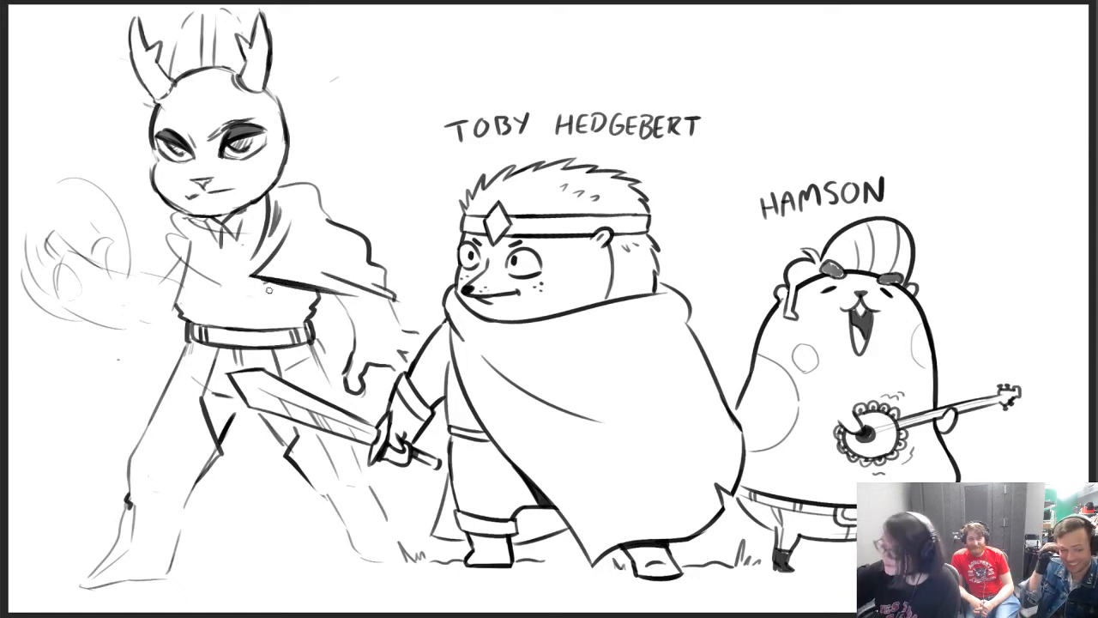
mouse_move(175, 220)
mouse_down()
mouse_move(188, 241)
mouse_move(256, 274)
mouse_up()
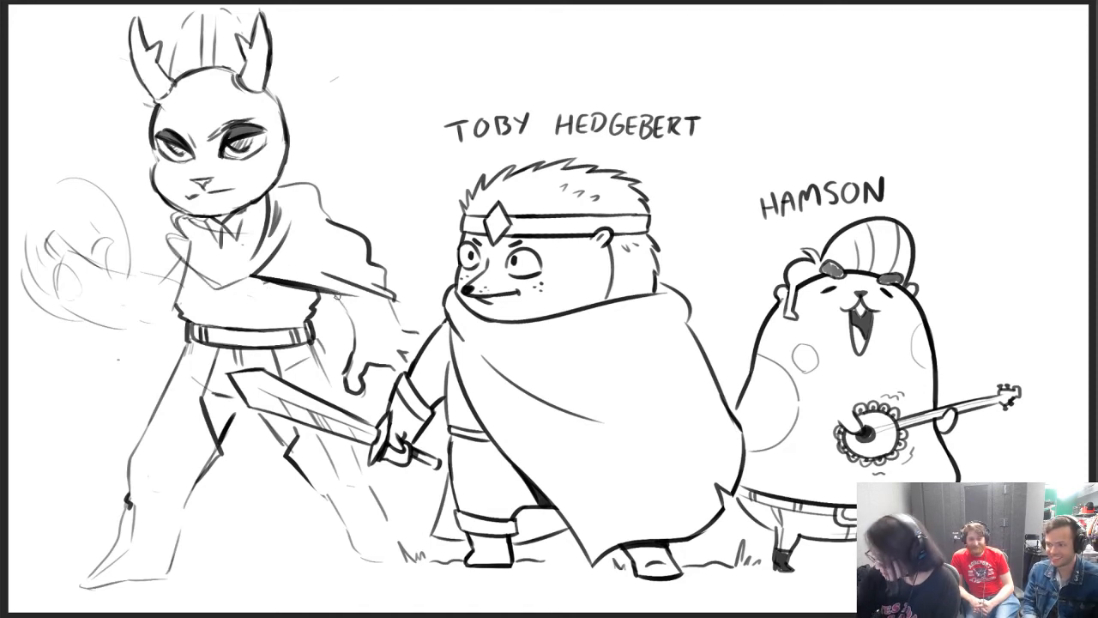
Outline the lowered forearm and clawed hand beneath the cape, and fill the hand dark grey
mouse_move(337, 296)
mouse_down()
mouse_move(352, 352)
mouse_move(393, 348)
mouse_move(401, 328)
mouse_move(425, 338)
mouse_move(412, 326)
mouse_up()
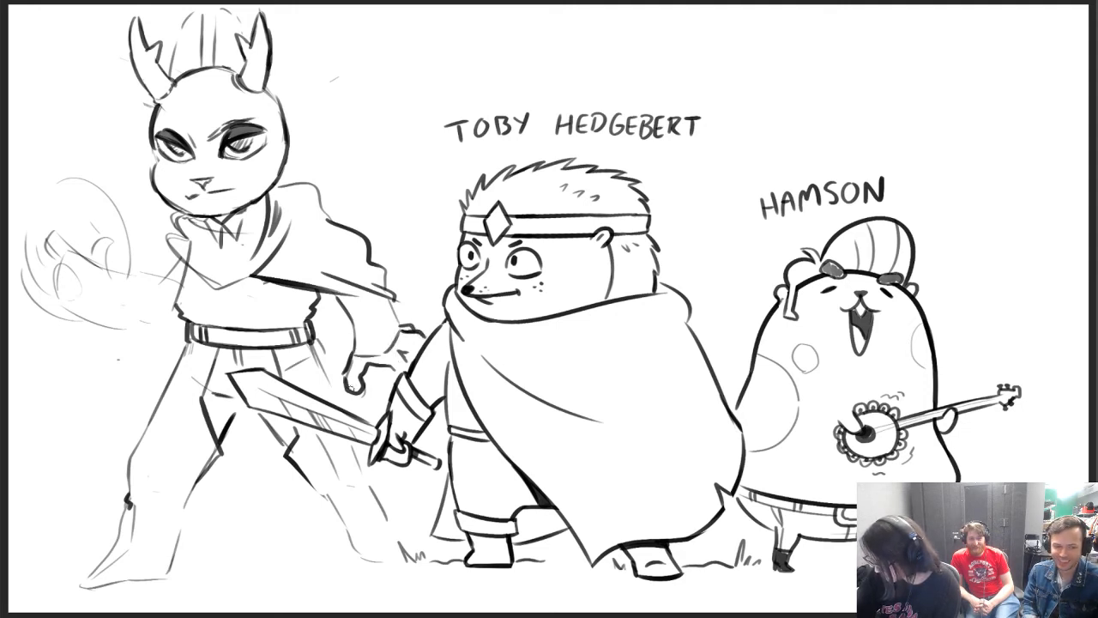
mouse_move(343, 388)
mouse_down()
mouse_move(355, 358)
mouse_move(402, 347)
mouse_move(402, 329)
mouse_move(428, 340)
mouse_up()
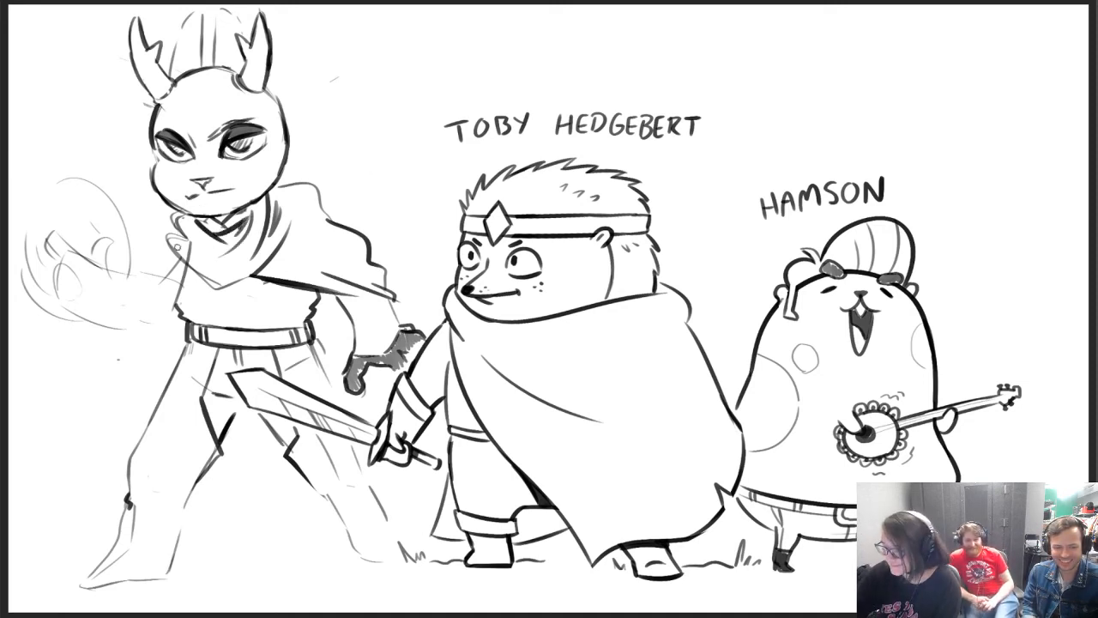
Draw the cape's small flap over the raised arm's shoulder with a dark hem, and reshape the opposite shoulder line lower from the neck
drag(170, 249, 153, 274)
mouse_move(108, 334)
mouse_down()
mouse_move(38, 411)
mouse_move(23, 481)
mouse_move(60, 403)
mouse_move(101, 400)
mouse_move(86, 450)
mouse_move(124, 415)
mouse_move(103, 443)
mouse_move(101, 370)
mouse_move(25, 454)
mouse_move(122, 341)
mouse_move(40, 500)
mouse_up()
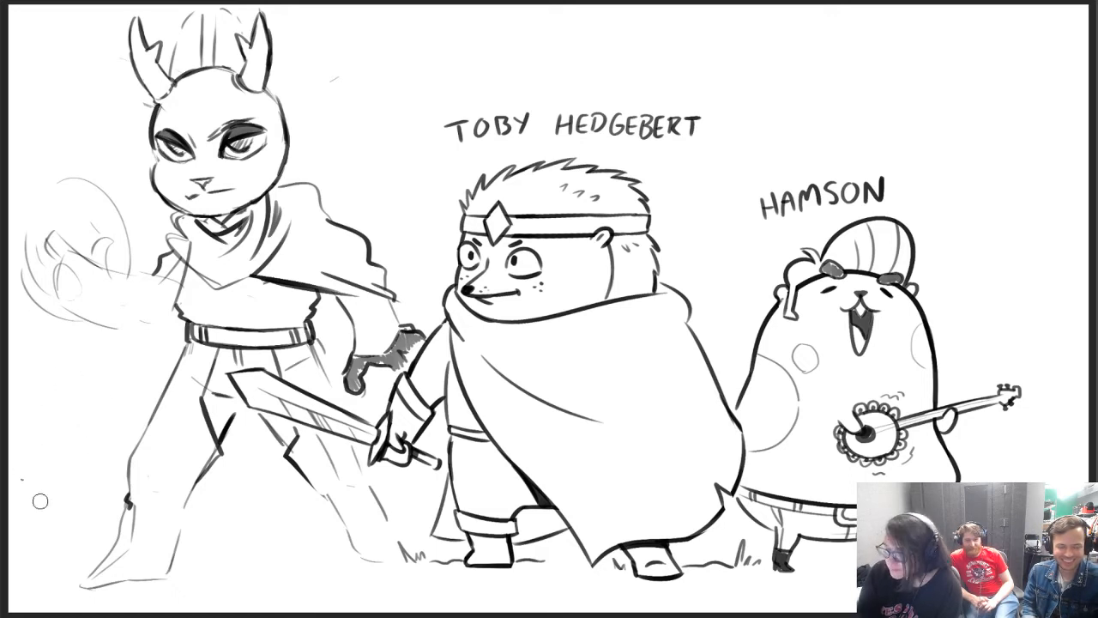
key(b)
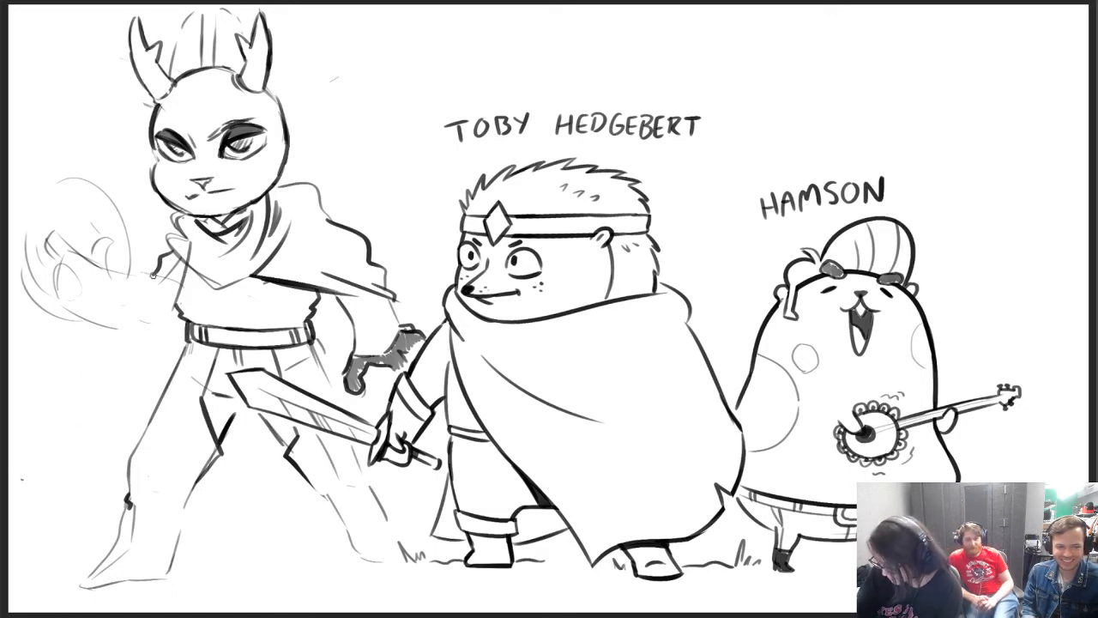
mouse_move(154, 275)
mouse_down()
mouse_move(201, 279)
mouse_move(195, 270)
mouse_up()
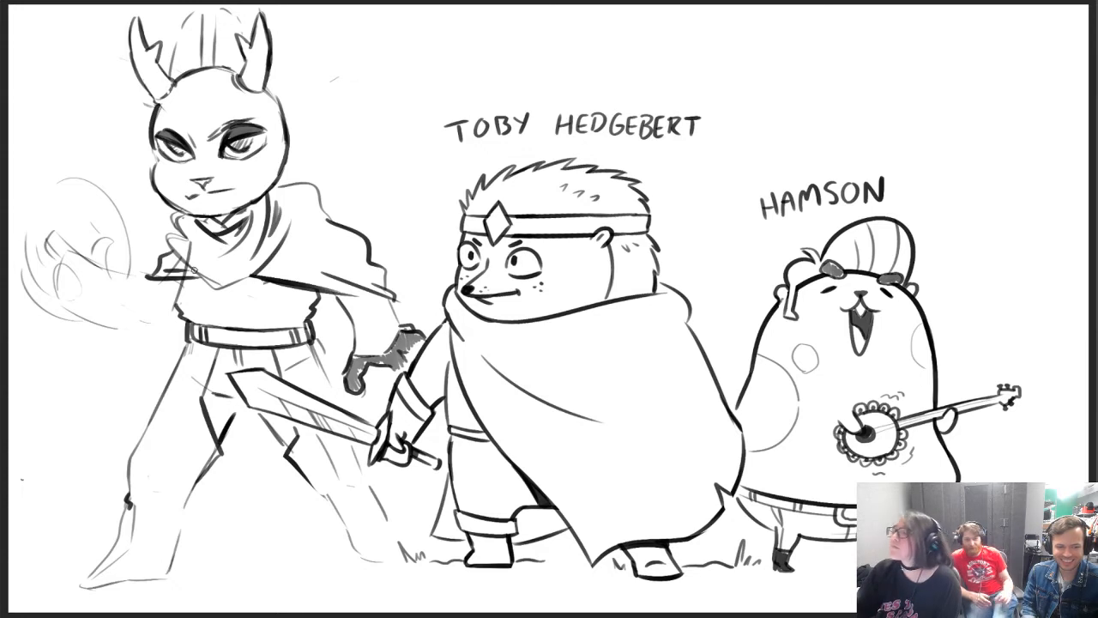
mouse_move(283, 196)
mouse_down()
mouse_move(316, 192)
mouse_move(283, 192)
mouse_move(332, 230)
mouse_move(326, 218)
mouse_move(316, 237)
mouse_up()
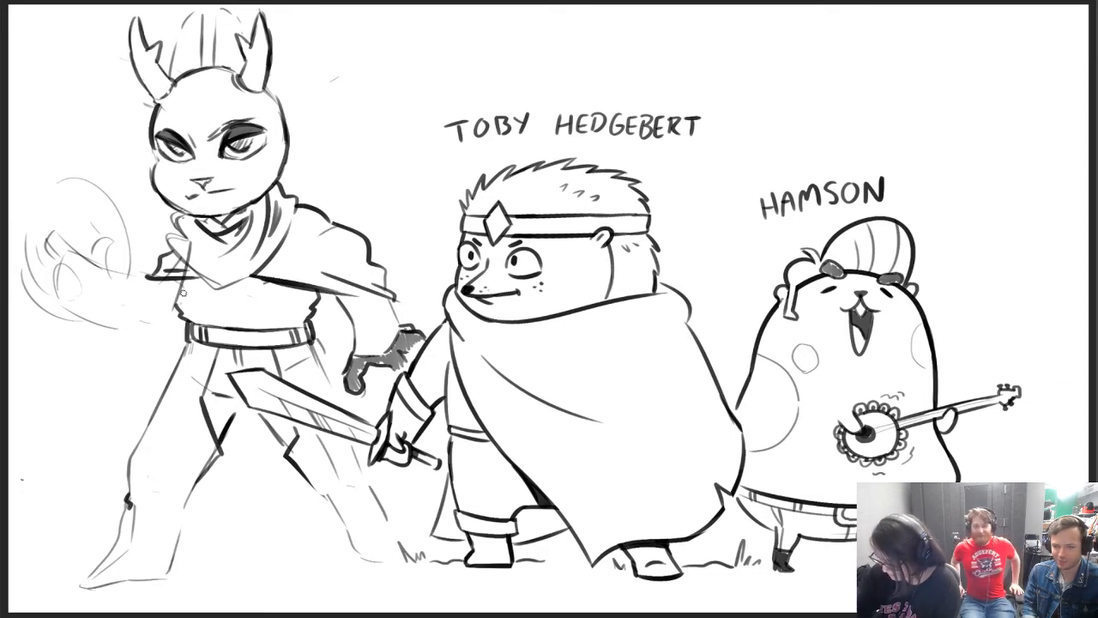
Hatch the shirt below the cape, draw a rabbit-skull buckle at the belt's centre, and fill the belt dark grey
mouse_move(182, 311)
mouse_down()
mouse_move(216, 287)
mouse_move(221, 306)
mouse_move(268, 302)
mouse_move(257, 281)
mouse_move(294, 307)
mouse_move(312, 292)
mouse_move(219, 292)
mouse_up()
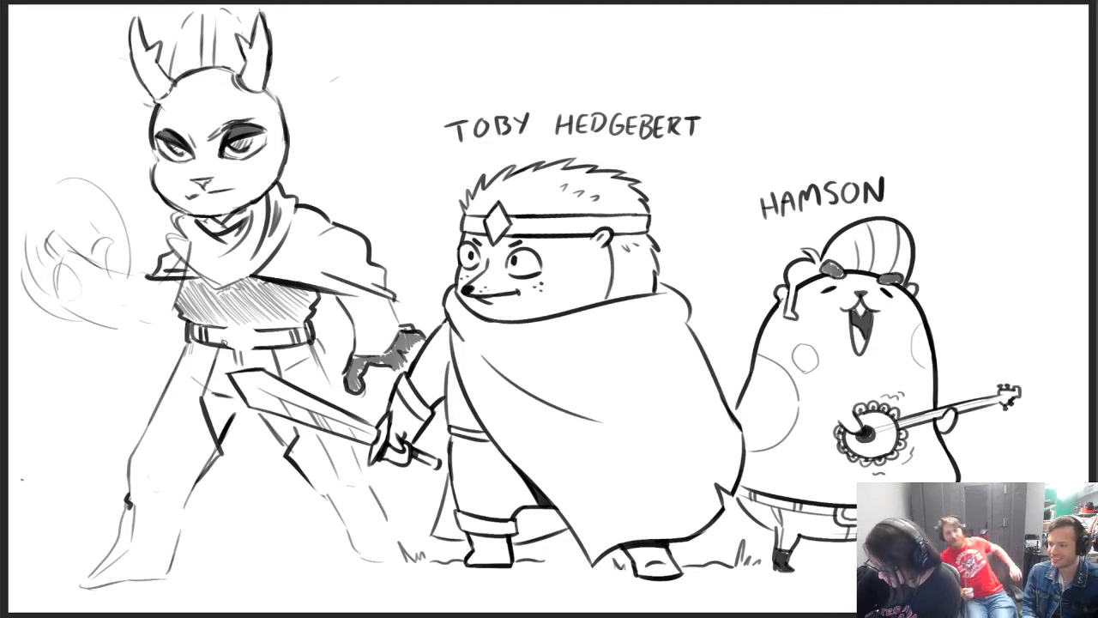
mouse_move(228, 346)
mouse_down()
mouse_move(224, 327)
mouse_move(251, 325)
mouse_move(249, 344)
mouse_up()
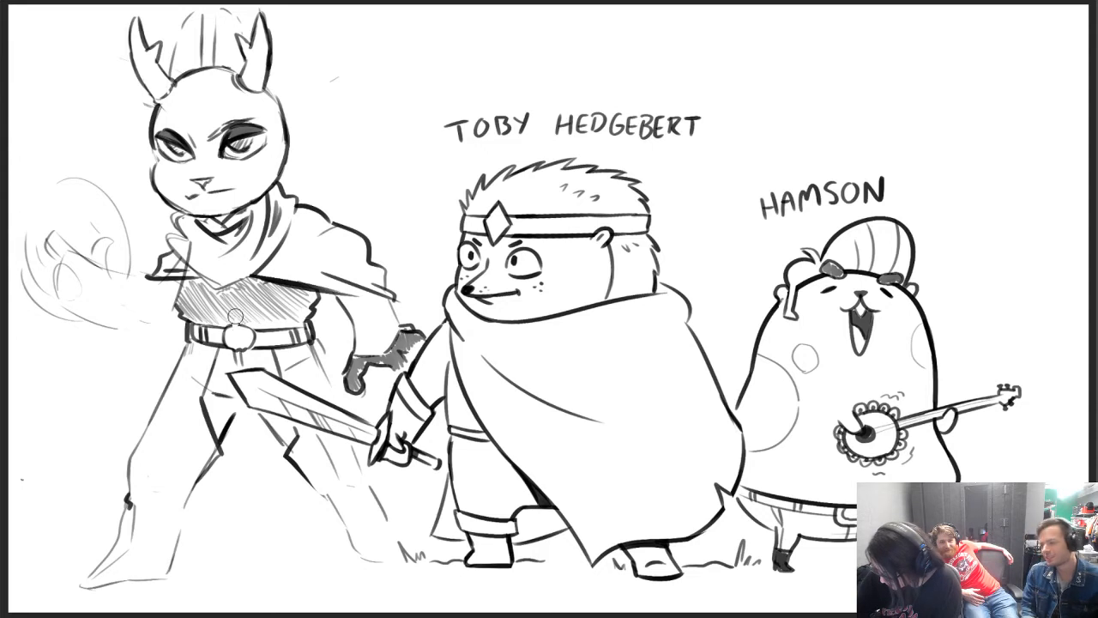
drag(232, 324, 248, 324)
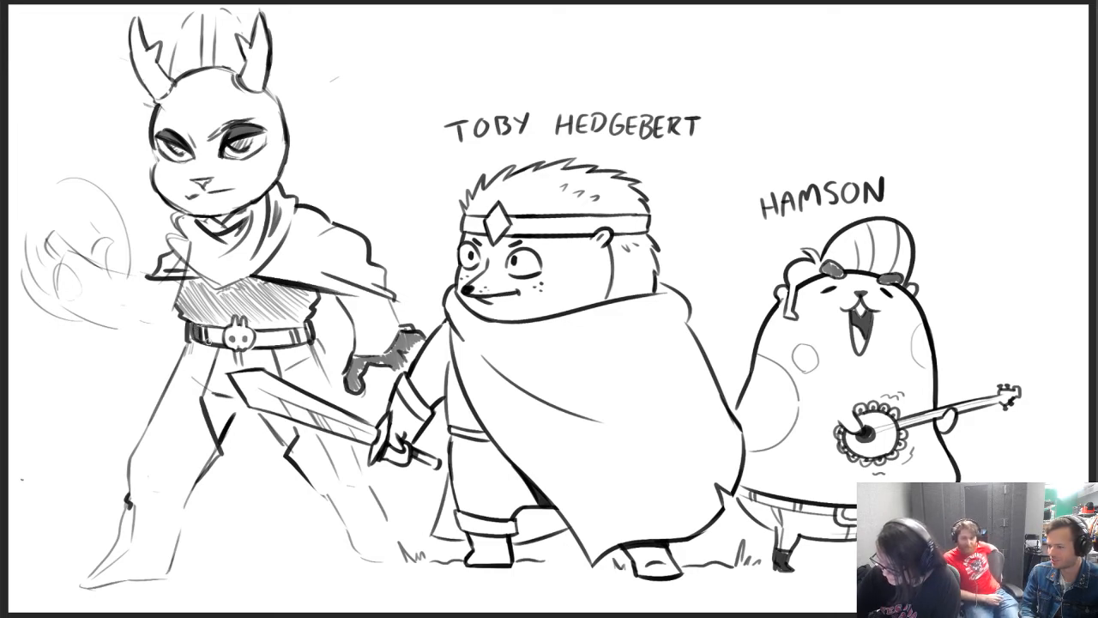
mouse_move(207, 340)
mouse_down()
mouse_move(220, 327)
mouse_move(221, 340)
mouse_move(211, 334)
mouse_move(288, 332)
mouse_move(249, 346)
mouse_move(275, 338)
mouse_up()
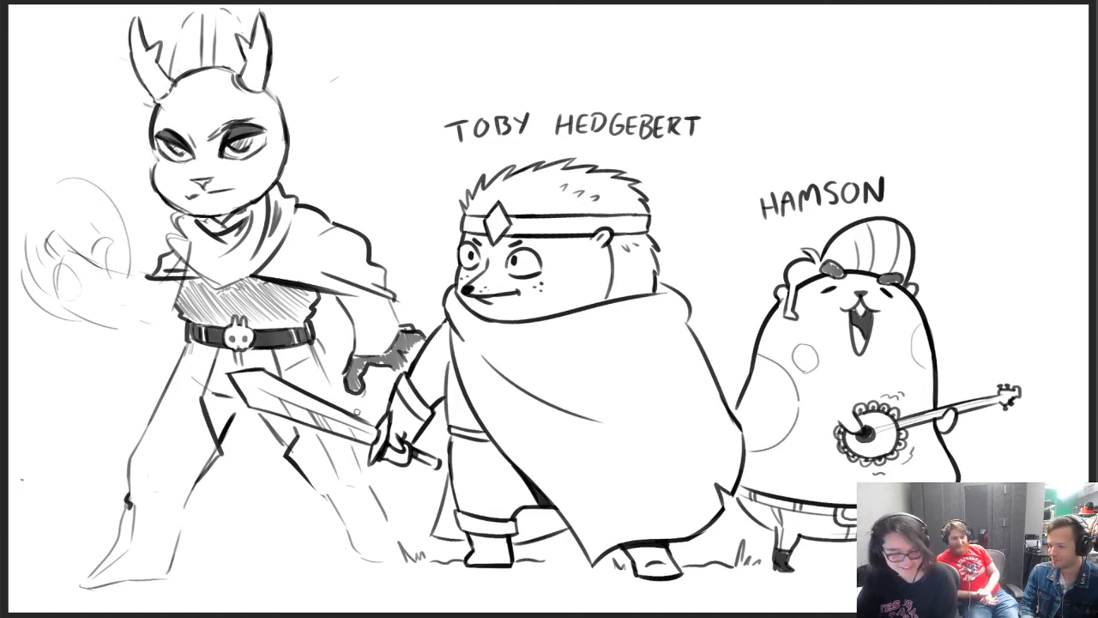
Draw tall boots with peaked cuffs on both legs, and hatch the shadowed area between the thighs
mouse_move(112, 554)
mouse_down()
mouse_move(126, 506)
mouse_move(154, 494)
mouse_move(183, 525)
mouse_move(173, 564)
mouse_up()
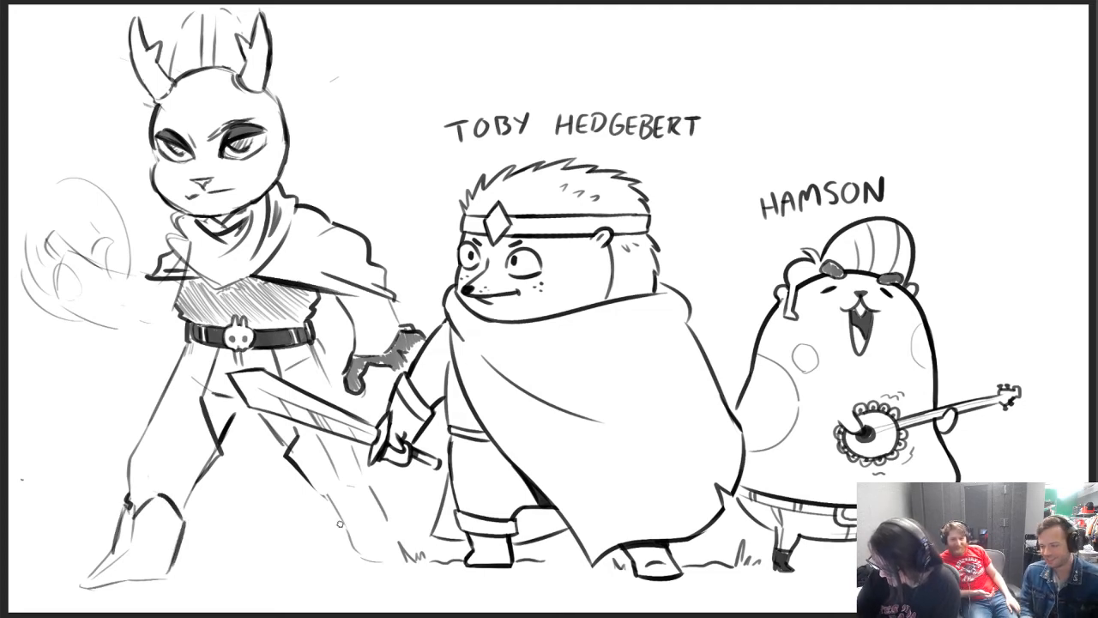
mouse_move(344, 547)
mouse_down()
mouse_move(320, 493)
mouse_move(362, 501)
mouse_move(363, 481)
mouse_move(384, 525)
mouse_up()
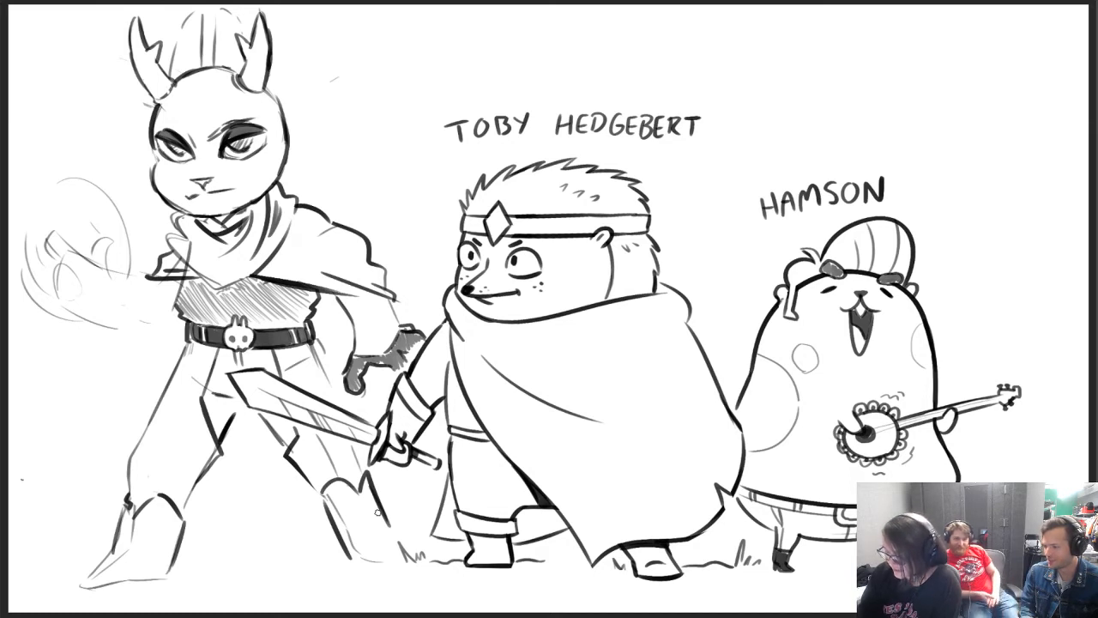
mouse_move(208, 419)
mouse_down()
mouse_move(217, 429)
mouse_move(213, 396)
mouse_move(228, 412)
mouse_move(208, 384)
mouse_move(224, 387)
mouse_move(210, 365)
mouse_move(216, 388)
mouse_move(223, 355)
mouse_move(227, 372)
mouse_move(252, 358)
mouse_move(282, 378)
mouse_up()
drag(269, 426, 280, 418)
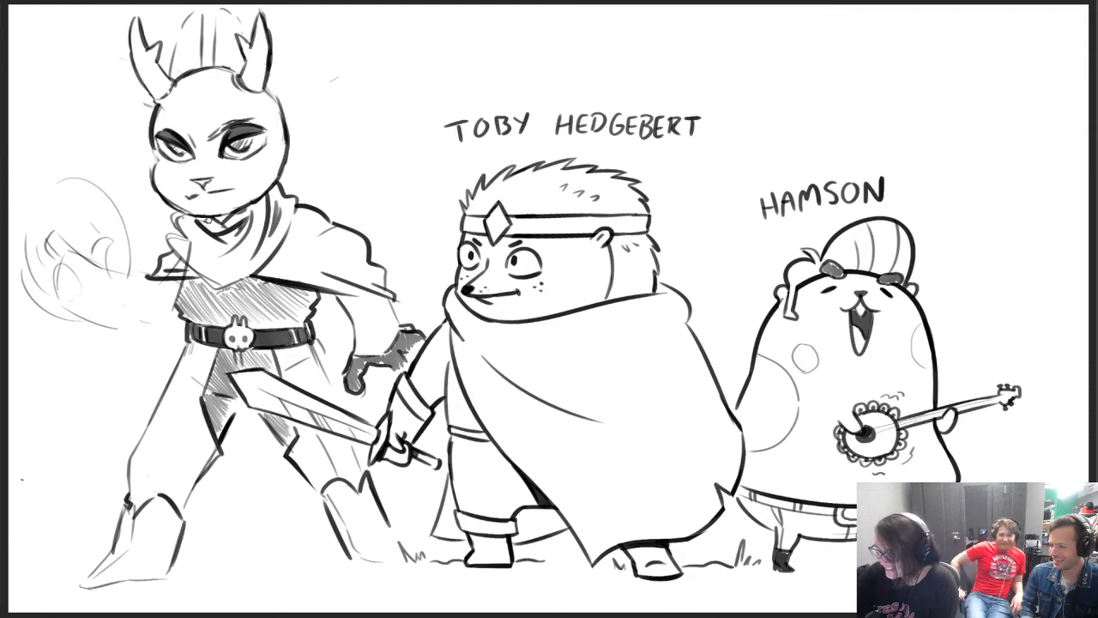
Hatch the neck inside the collar, and ink the swept-up hair between the antlers with dark strands
drag(208, 220, 214, 234)
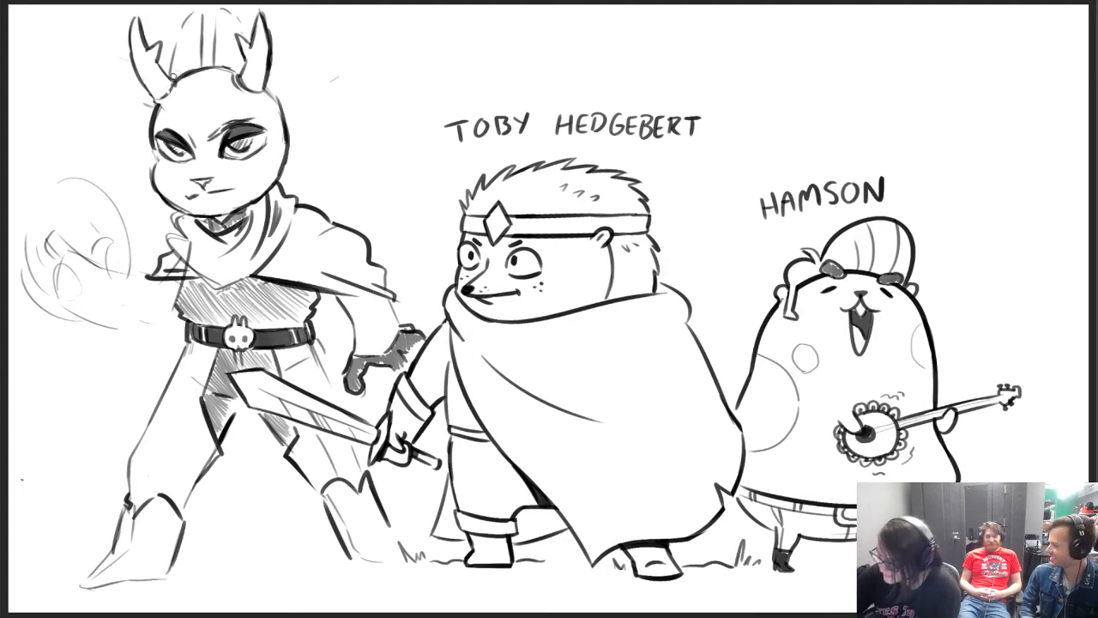
mouse_move(170, 74)
mouse_down()
mouse_move(195, 13)
mouse_move(201, 71)
mouse_move(184, 32)
mouse_move(179, 72)
mouse_move(217, 11)
mouse_move(242, 26)
mouse_move(244, 45)
mouse_up()
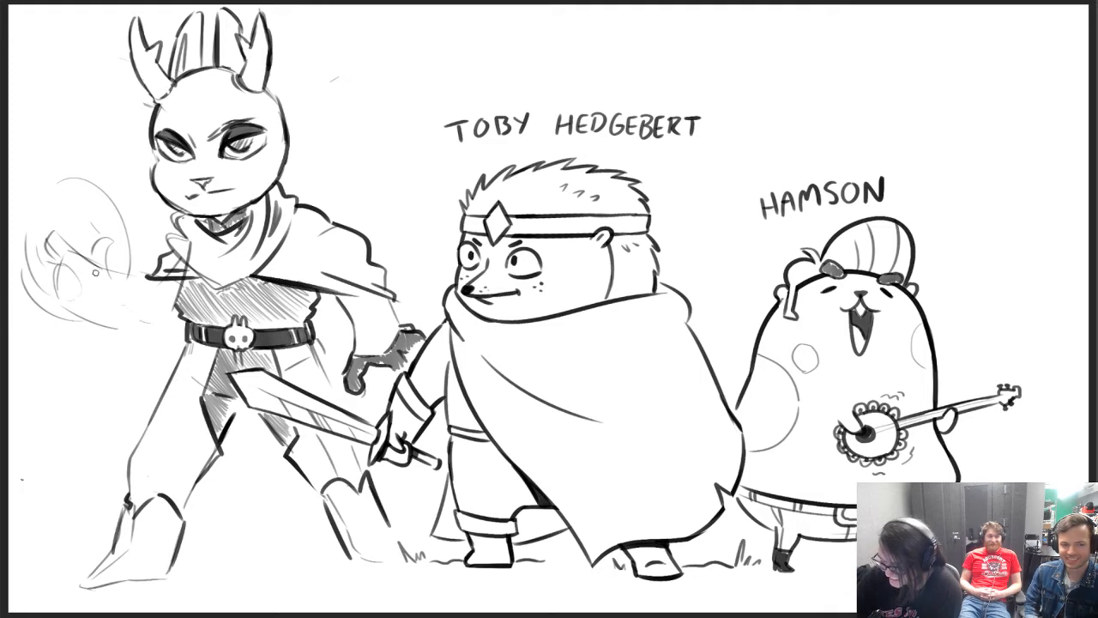
Sketch a revolver with barrel, cylinder and angled grip in the antlered figure's raised hand, over the faint guide circles
mouse_move(51, 223)
mouse_down()
mouse_move(42, 162)
mouse_move(71, 212)
mouse_up()
mouse_move(47, 260)
mouse_down()
mouse_move(54, 324)
mouse_move(82, 264)
mouse_move(71, 269)
mouse_up()
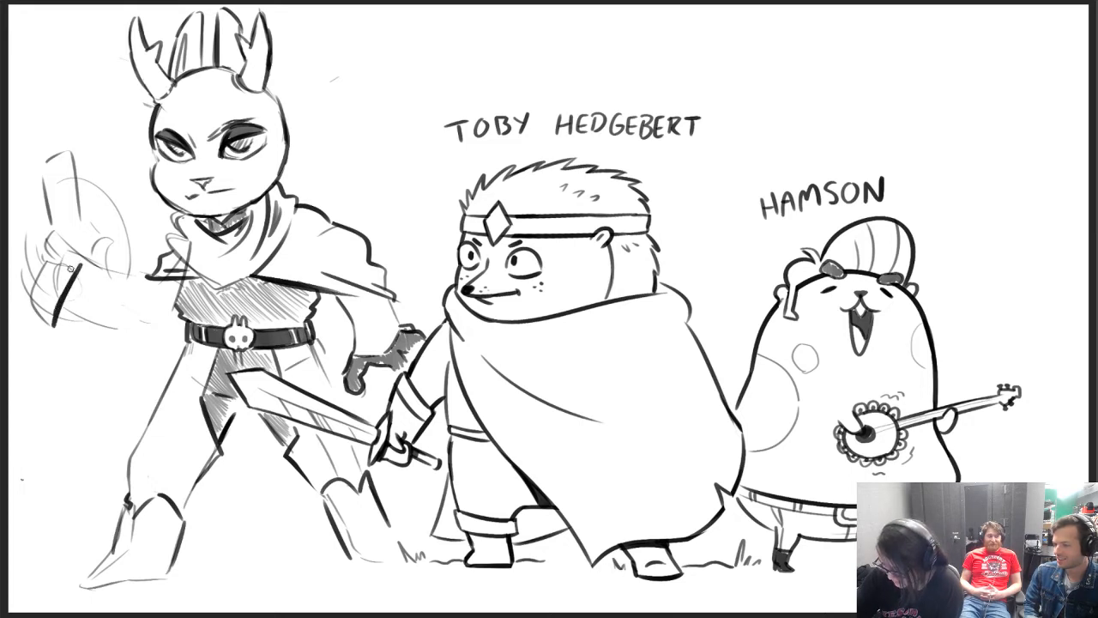
drag(58, 224, 85, 212)
mouse_move(77, 261)
mouse_down()
mouse_move(80, 268)
mouse_move(78, 217)
mouse_move(74, 266)
mouse_move(79, 246)
mouse_move(49, 272)
mouse_move(39, 309)
mouse_move(53, 322)
mouse_move(68, 258)
mouse_up()
key(e)
mouse_move(48, 220)
mouse_down()
mouse_move(77, 271)
mouse_move(85, 263)
mouse_move(80, 254)
mouse_move(43, 305)
mouse_move(64, 261)
mouse_move(29, 279)
mouse_move(36, 299)
mouse_move(70, 286)
mouse_move(41, 300)
mouse_move(56, 272)
mouse_move(41, 234)
mouse_move(56, 243)
mouse_up()
key(ctrl+z)
key(ctrl+z)
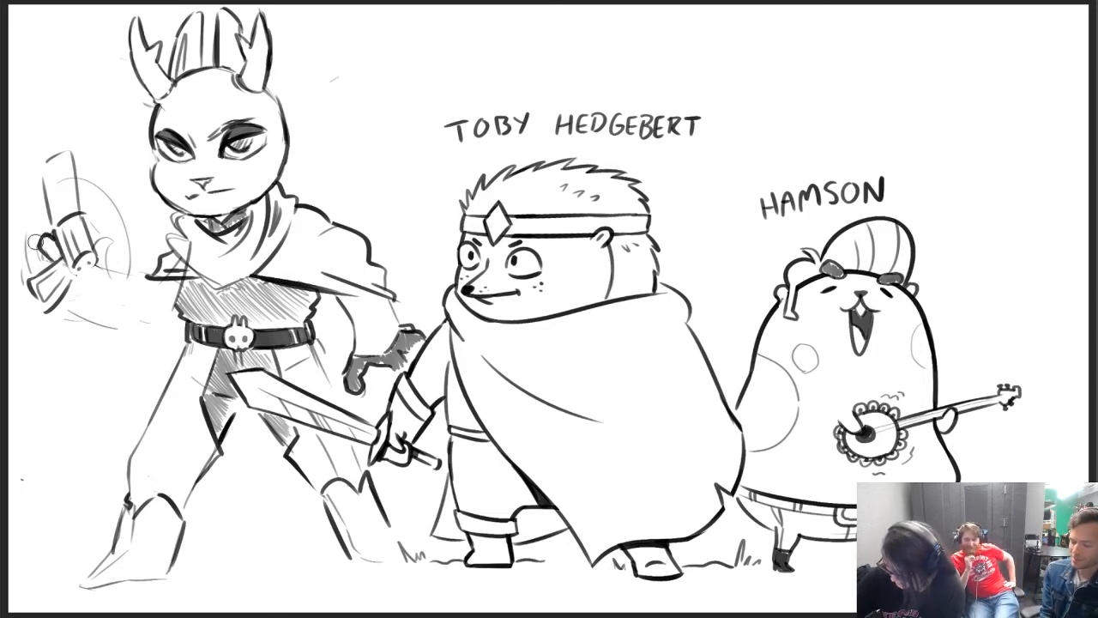
Erase the leftover guide circles around the revolver and draw the fingers wrapped around its grip
drag(23, 252, 25, 244)
drag(126, 265, 94, 175)
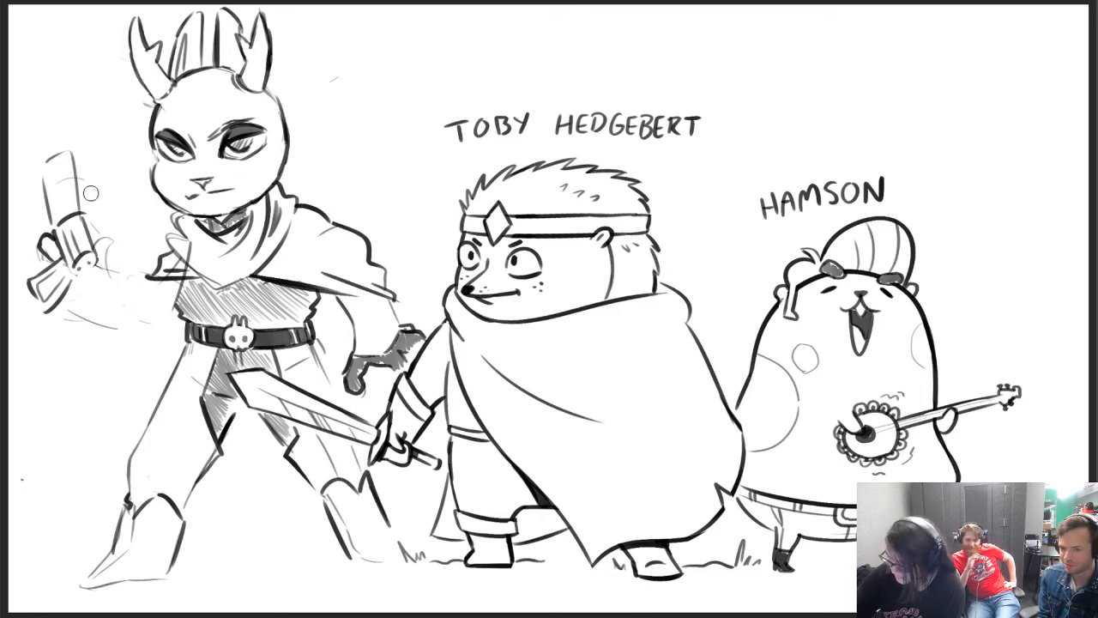
key(b)
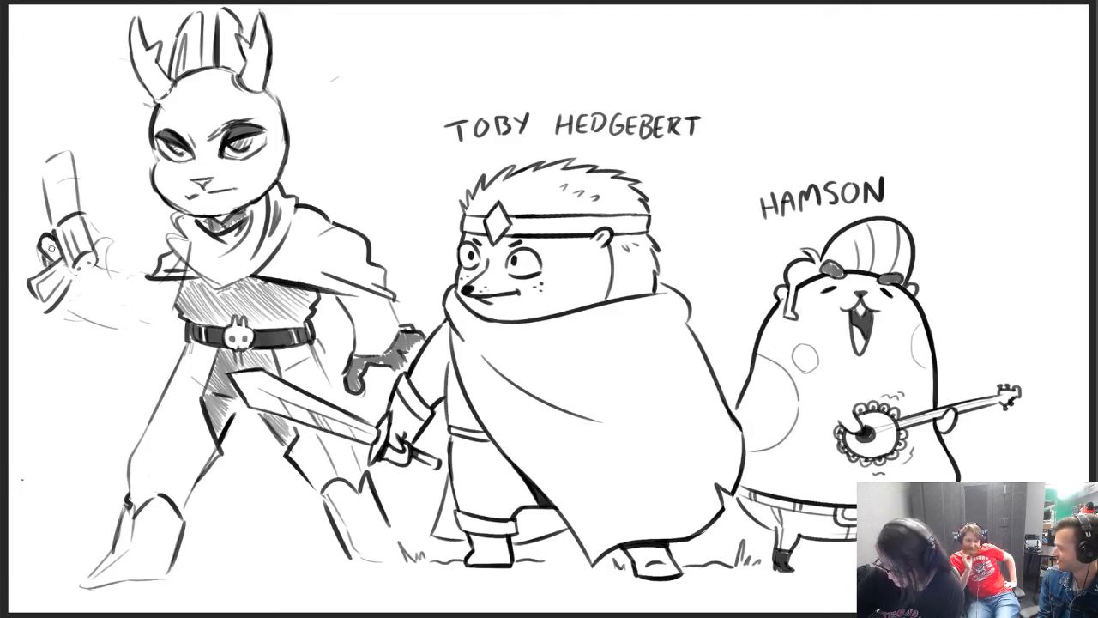
mouse_move(61, 300)
mouse_down()
mouse_move(72, 306)
mouse_move(81, 290)
mouse_move(79, 266)
mouse_move(101, 251)
mouse_move(111, 258)
mouse_move(81, 291)
mouse_up()
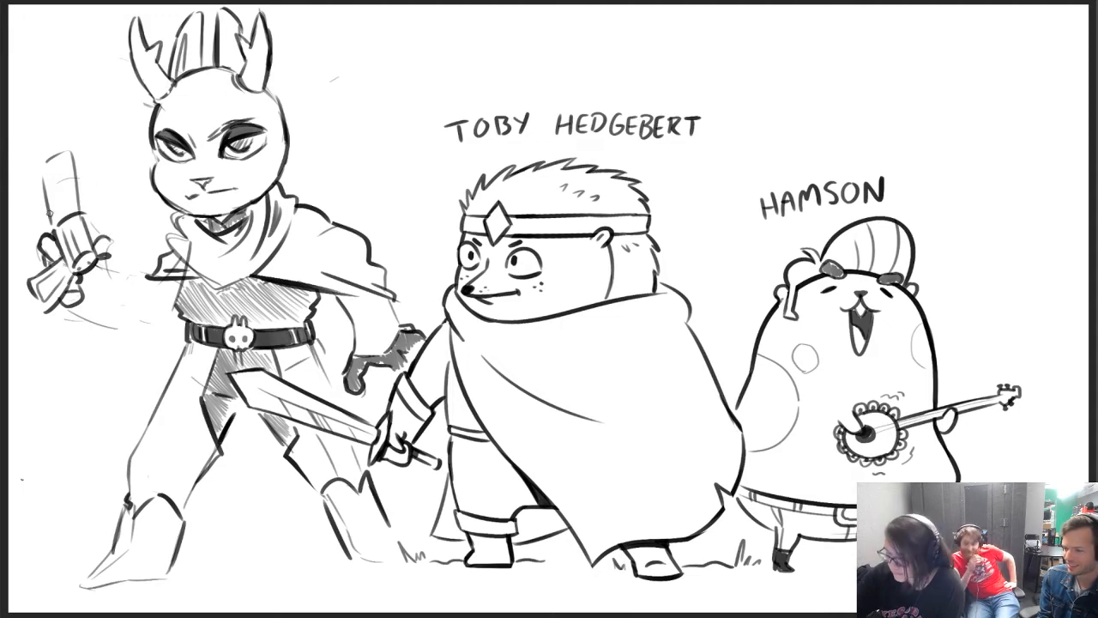
Redraw the revolver's barrel shorter and more tilted, erasing its old edges and closing off the muzzle
drag(53, 230, 34, 163)
key(e)
mouse_move(77, 204)
mouse_down()
mouse_move(63, 144)
mouse_move(41, 172)
mouse_move(56, 164)
mouse_move(79, 211)
mouse_up()
key(b)
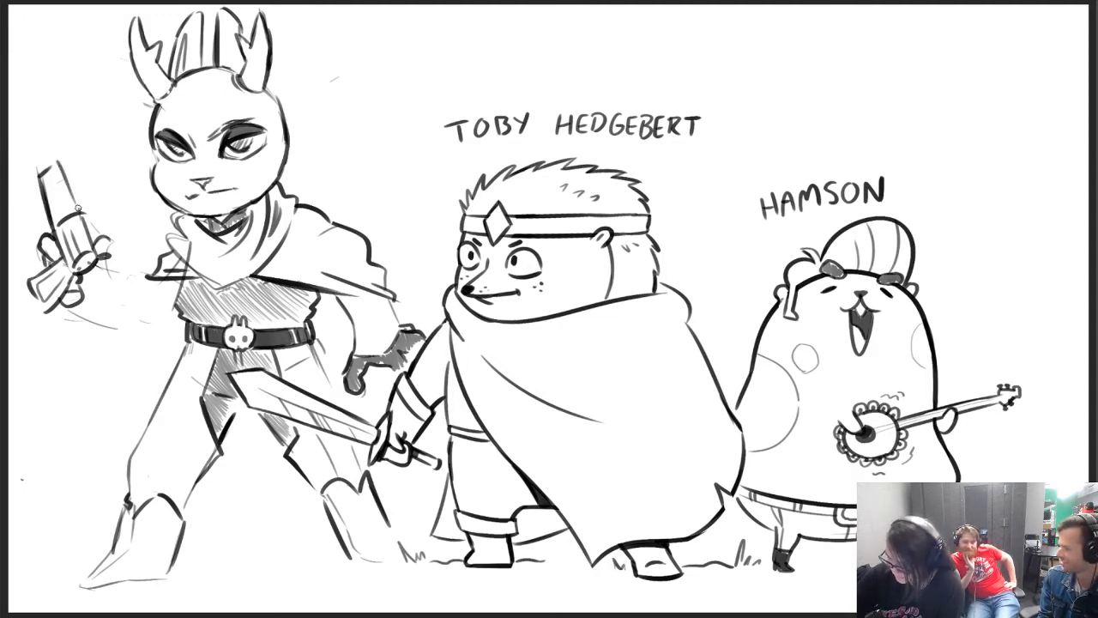
mouse_move(63, 173)
mouse_down()
mouse_move(74, 206)
mouse_move(70, 164)
mouse_move(80, 204)
mouse_up()
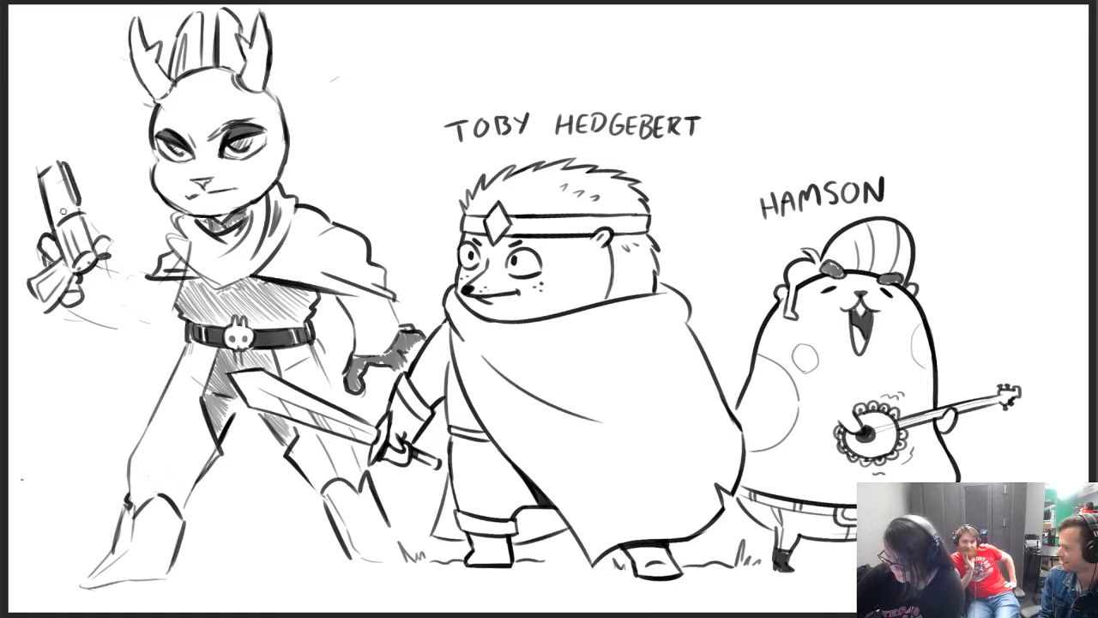
mouse_move(48, 171)
mouse_down()
mouse_move(63, 215)
mouse_move(63, 165)
mouse_up()
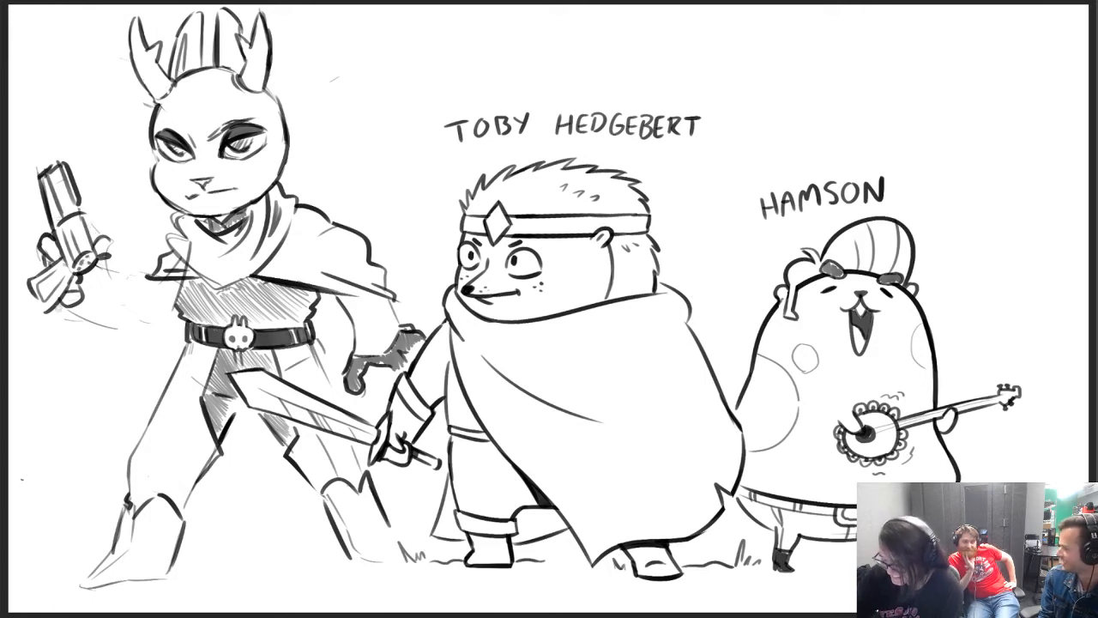
Ink the upper and lower contours of the raised forearm from the gun hand to the torso
drag(69, 311, 122, 326)
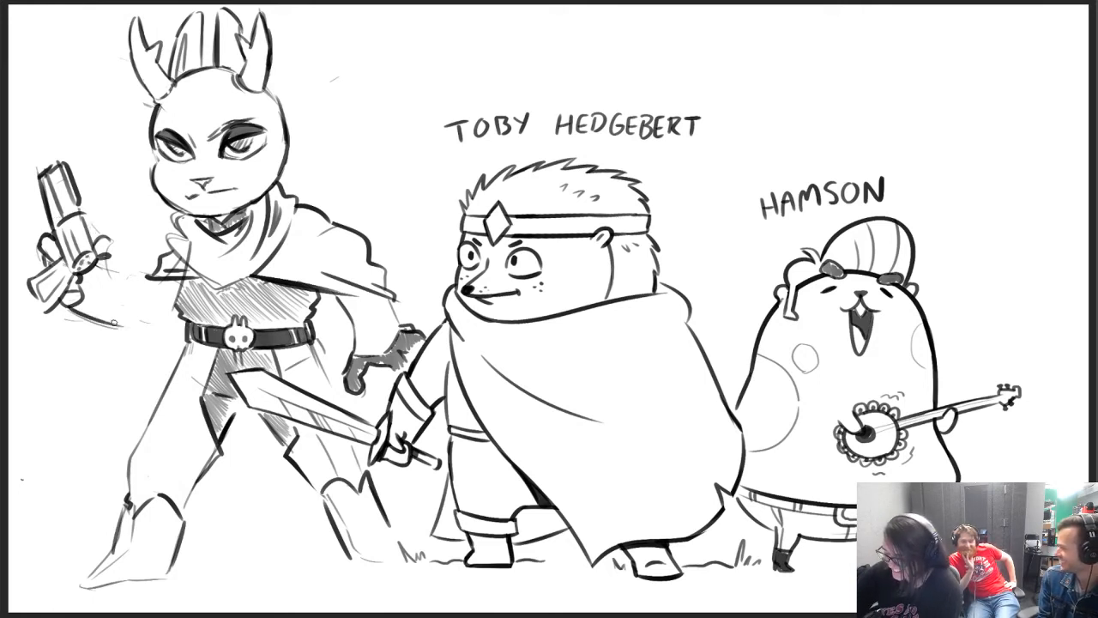
mouse_move(104, 260)
mouse_down()
mouse_move(113, 277)
mouse_move(149, 276)
mouse_up()
drag(123, 325, 167, 324)
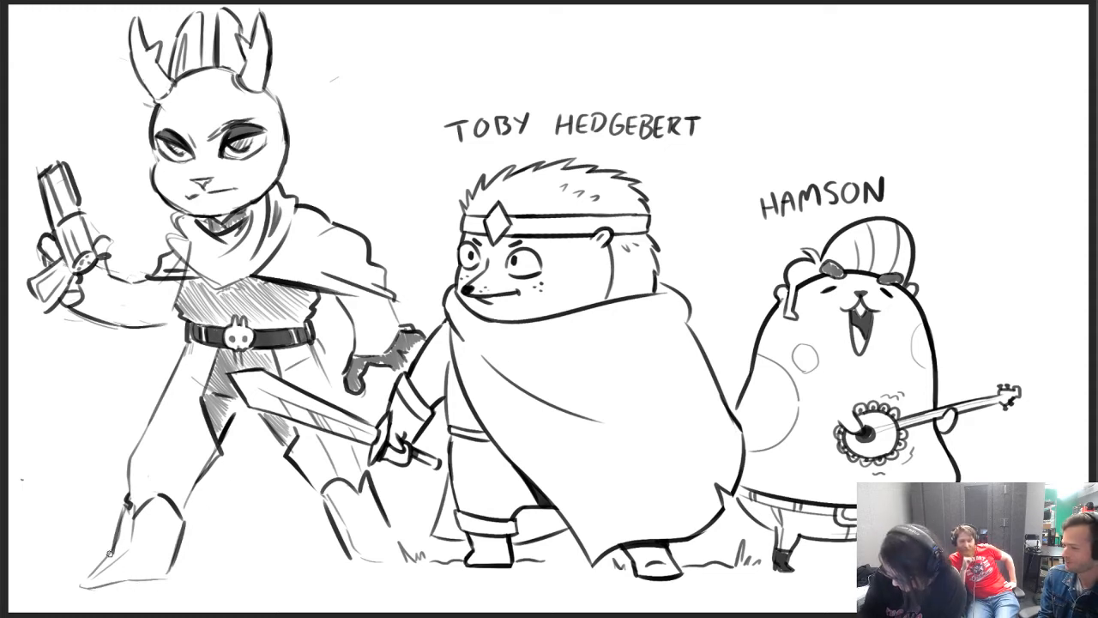
Draw the pointed feet, soles and heels on both of the antlered figure's boots
mouse_move(109, 553)
mouse_down()
mouse_move(77, 592)
mouse_move(174, 569)
mouse_move(170, 580)
mouse_move(173, 570)
mouse_up()
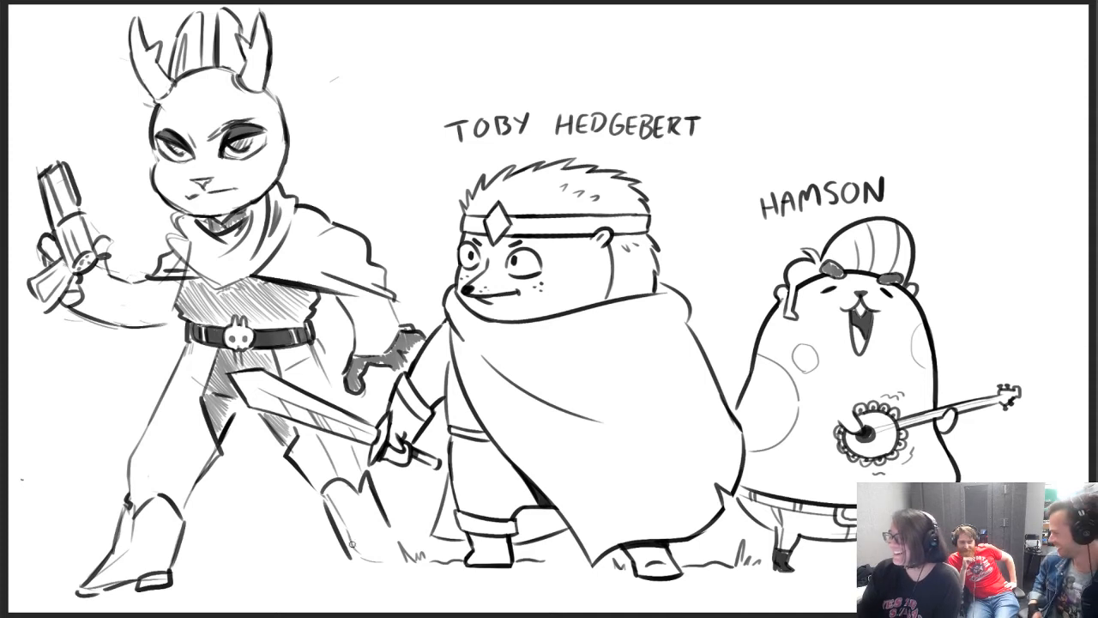
mouse_move(351, 562)
mouse_down()
mouse_move(352, 576)
mouse_move(376, 568)
mouse_move(409, 578)
mouse_up()
drag(394, 541, 427, 572)
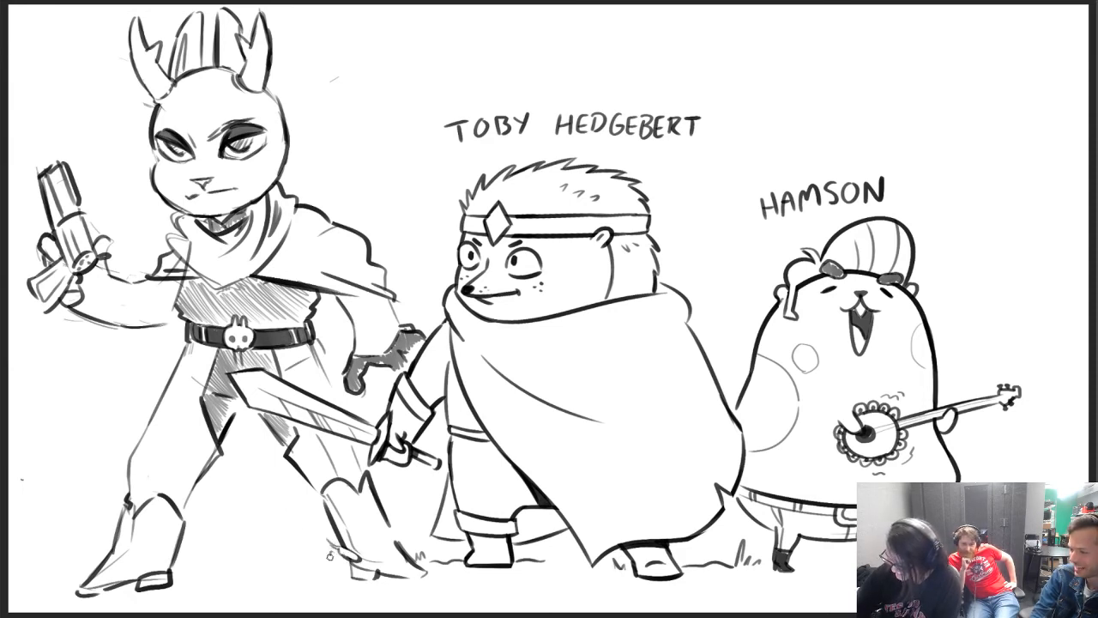
Add spiky spurs behind both boots and fill the heels and toe tips dark
mouse_move(330, 556)
mouse_down()
mouse_move(314, 546)
mouse_move(313, 525)
mouse_move(325, 528)
mouse_up()
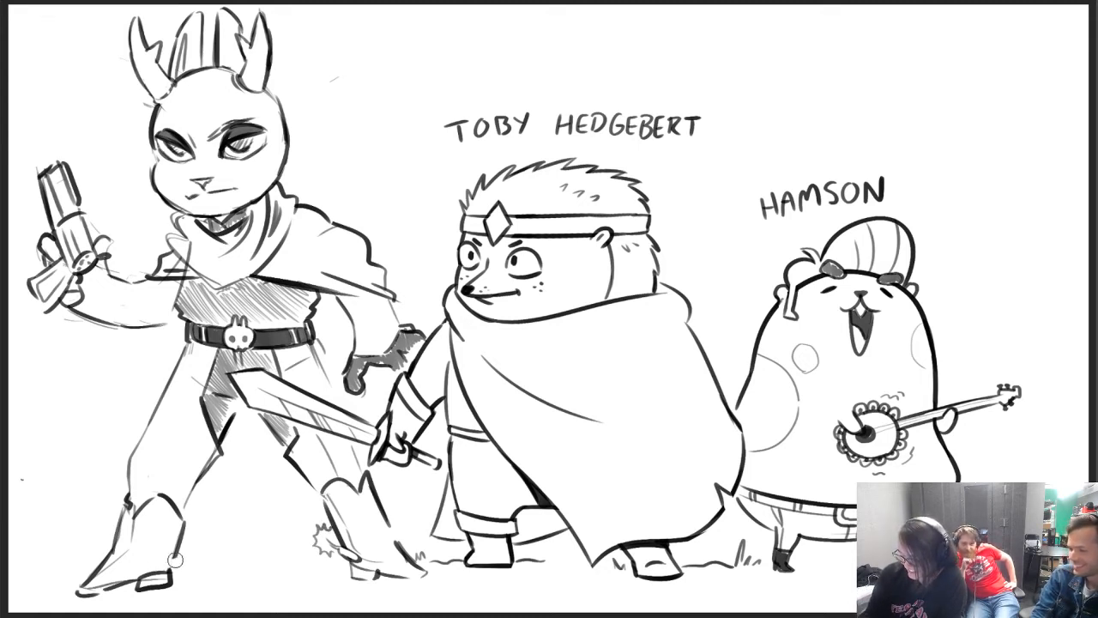
mouse_move(164, 562)
mouse_down()
mouse_move(206, 533)
mouse_move(205, 558)
mouse_move(155, 580)
mouse_move(167, 575)
mouse_up()
drag(351, 563, 364, 573)
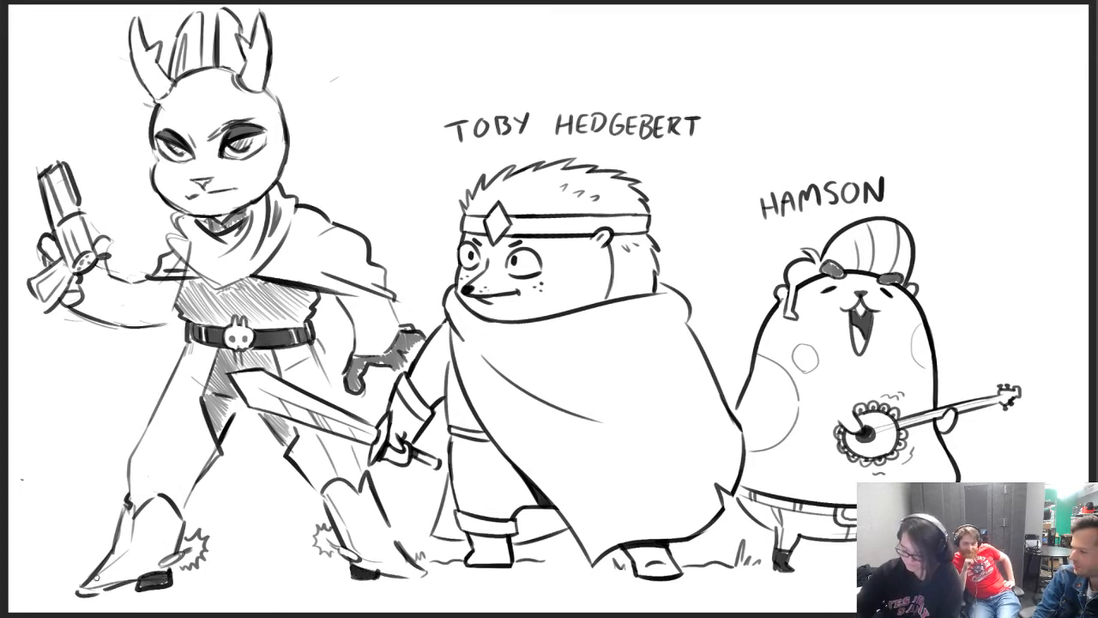
drag(89, 584, 118, 578)
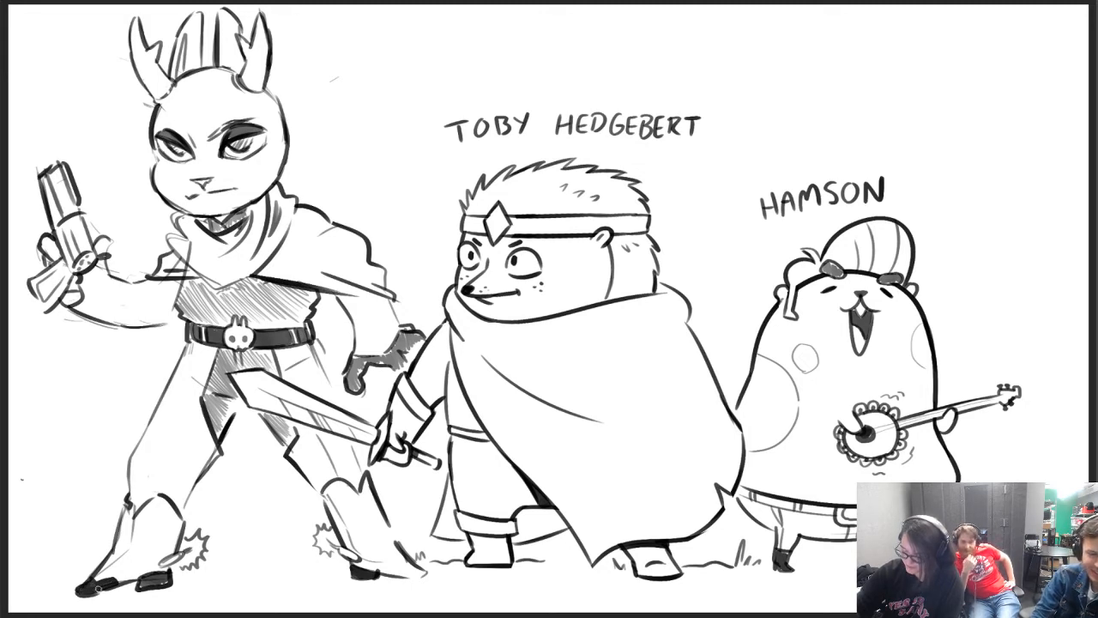
mouse_move(393, 571)
mouse_down()
mouse_move(420, 569)
mouse_move(400, 572)
mouse_up()
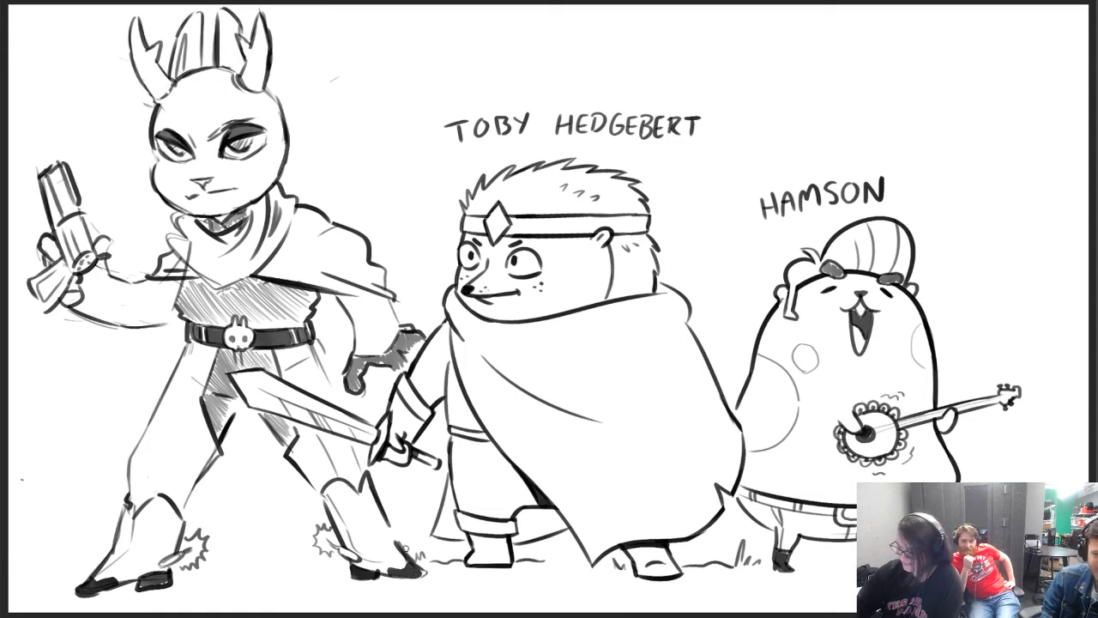
Shade both boots with diagonal hatching from the feet up to the peaked cuffs
mouse_move(94, 585)
mouse_down()
mouse_move(108, 568)
mouse_move(150, 556)
mouse_move(141, 540)
mouse_move(167, 515)
mouse_move(171, 528)
mouse_move(184, 499)
mouse_up()
mouse_move(361, 571)
mouse_down()
mouse_move(378, 556)
mouse_move(339, 515)
mouse_move(399, 562)
mouse_move(343, 493)
mouse_up()
mouse_move(404, 559)
mouse_down()
mouse_move(359, 493)
mouse_move(365, 476)
mouse_up()
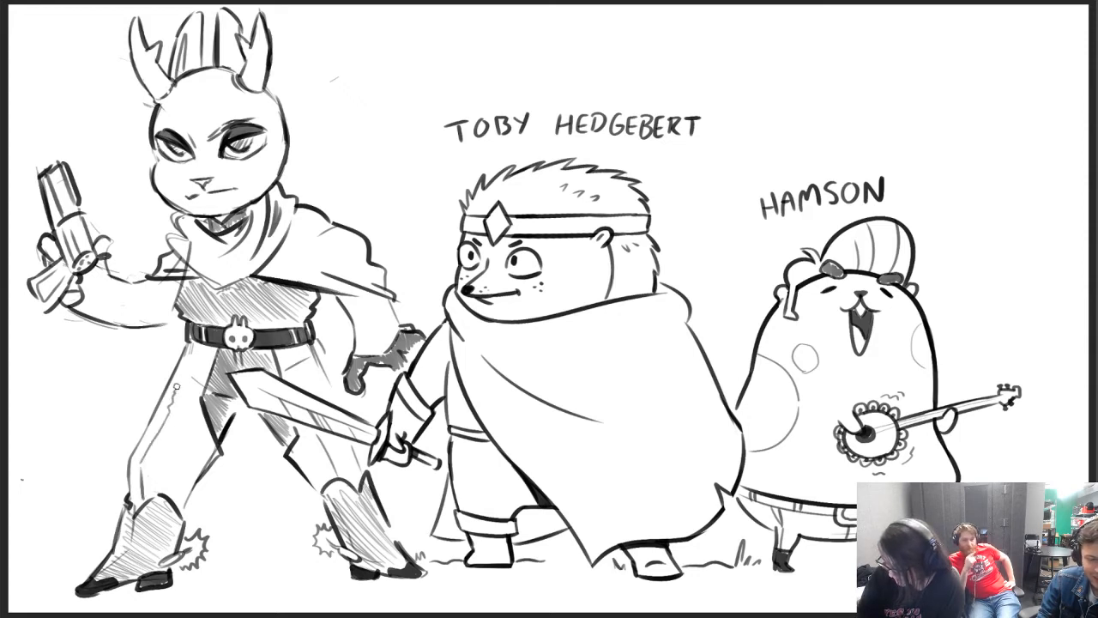
Draw side seams down the trouser legs and a small bushy tail behind the hip
drag(315, 341, 335, 404)
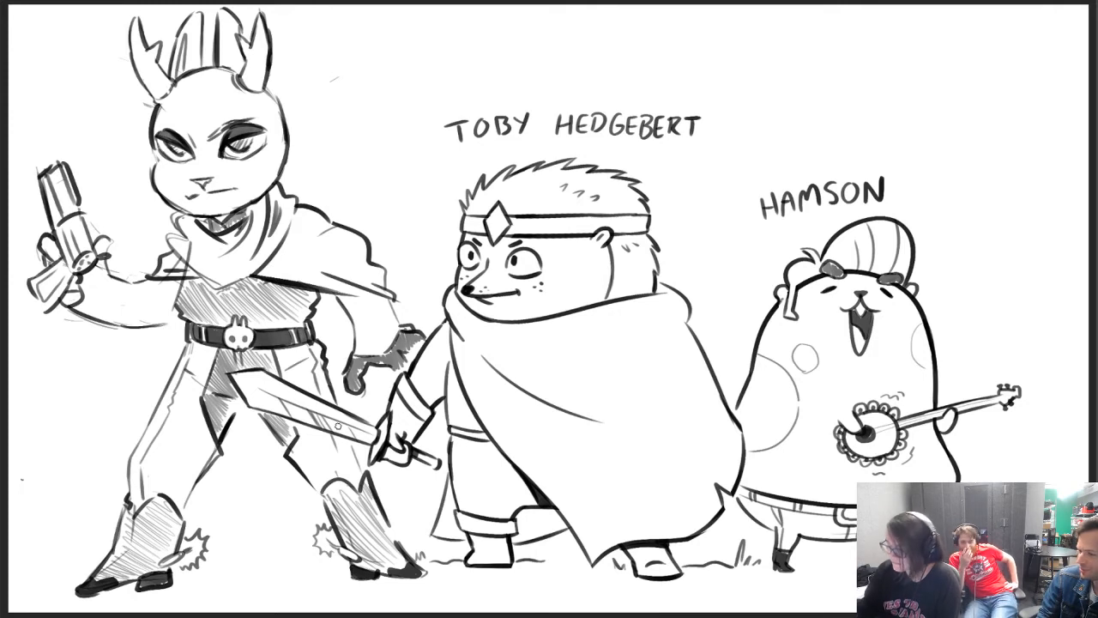
mouse_move(318, 326)
mouse_down()
mouse_move(330, 319)
mouse_move(342, 345)
mouse_move(333, 379)
mouse_up()
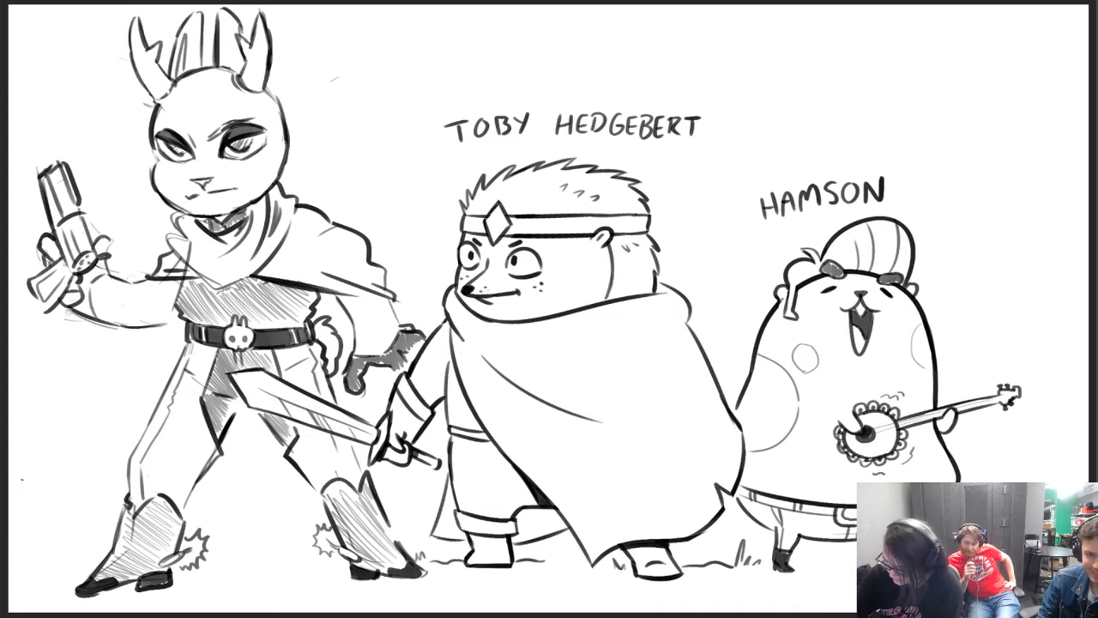
Shade the glove on the gun hand dark and draw curved motion lines around the spinning revolver
mouse_move(68, 302)
mouse_down()
mouse_move(81, 304)
mouse_move(77, 283)
mouse_move(101, 261)
mouse_up()
drag(87, 180, 127, 202)
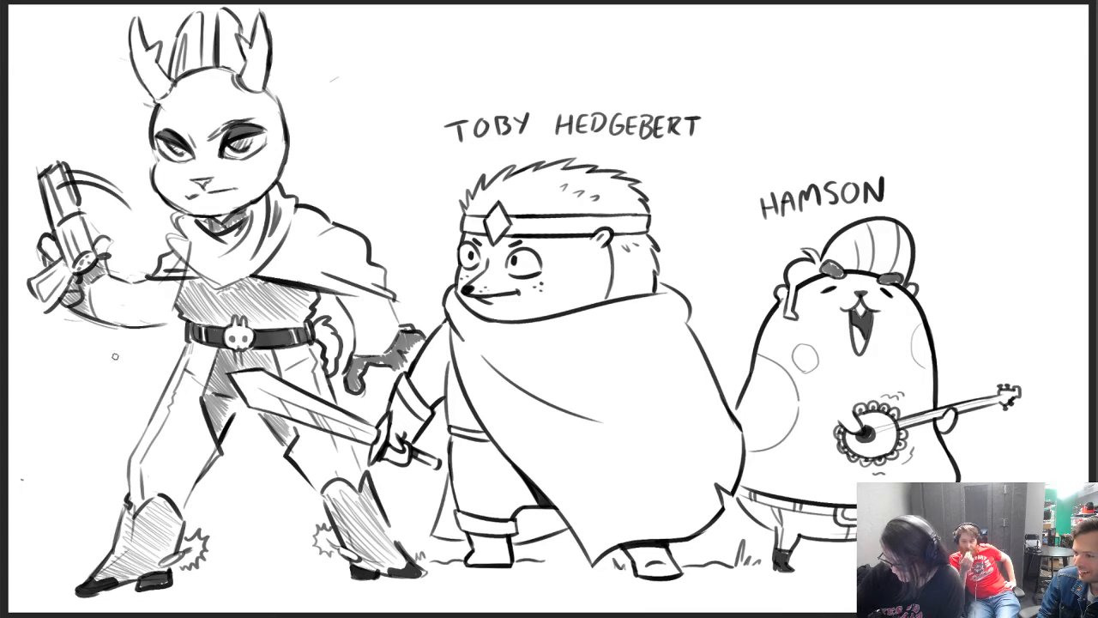
mouse_move(103, 301)
mouse_down()
mouse_move(139, 312)
mouse_move(86, 330)
mouse_move(133, 352)
mouse_move(157, 346)
mouse_move(133, 253)
mouse_up()
drag(19, 257, 29, 220)
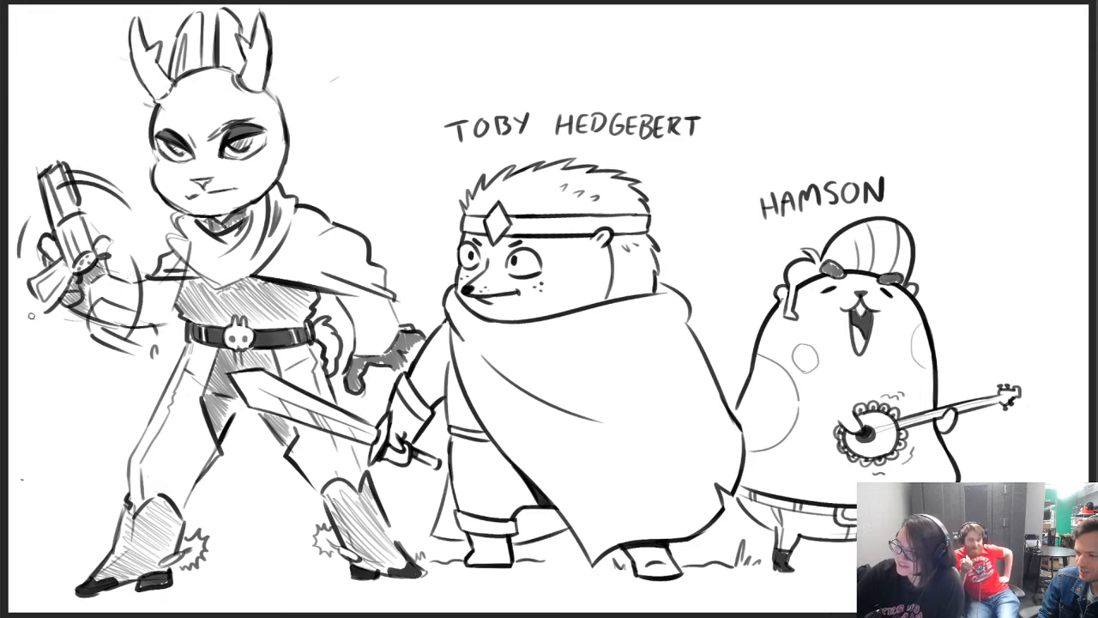
mouse_move(31, 324)
mouse_down()
mouse_move(76, 355)
mouse_move(62, 359)
mouse_up()
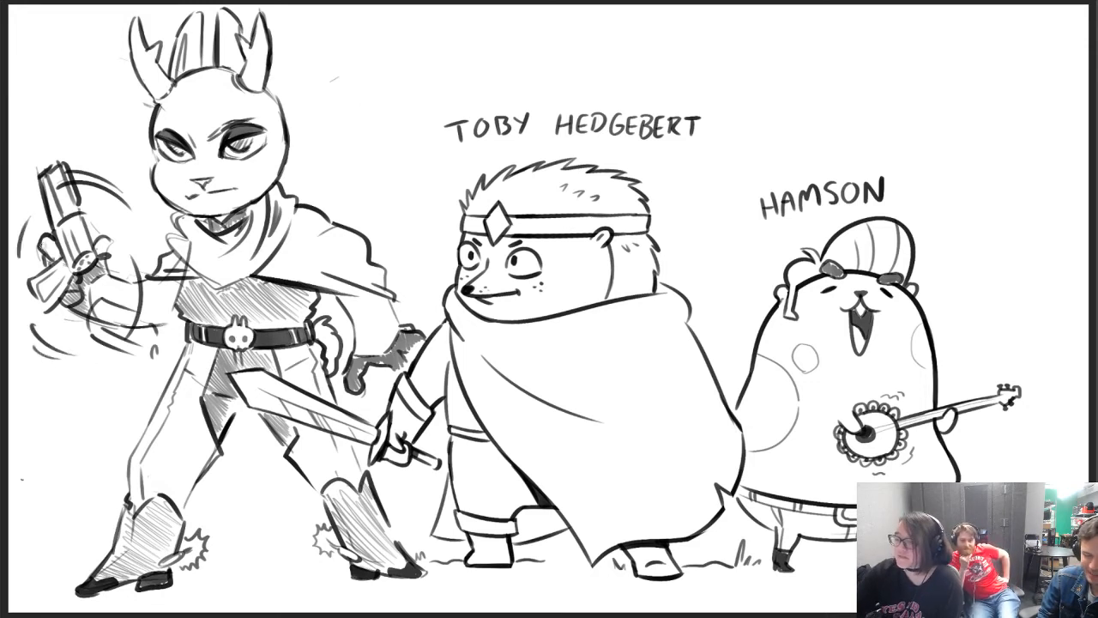
mouse_move(43, 244)
mouse_down()
mouse_move(60, 258)
mouse_move(109, 242)
mouse_up()
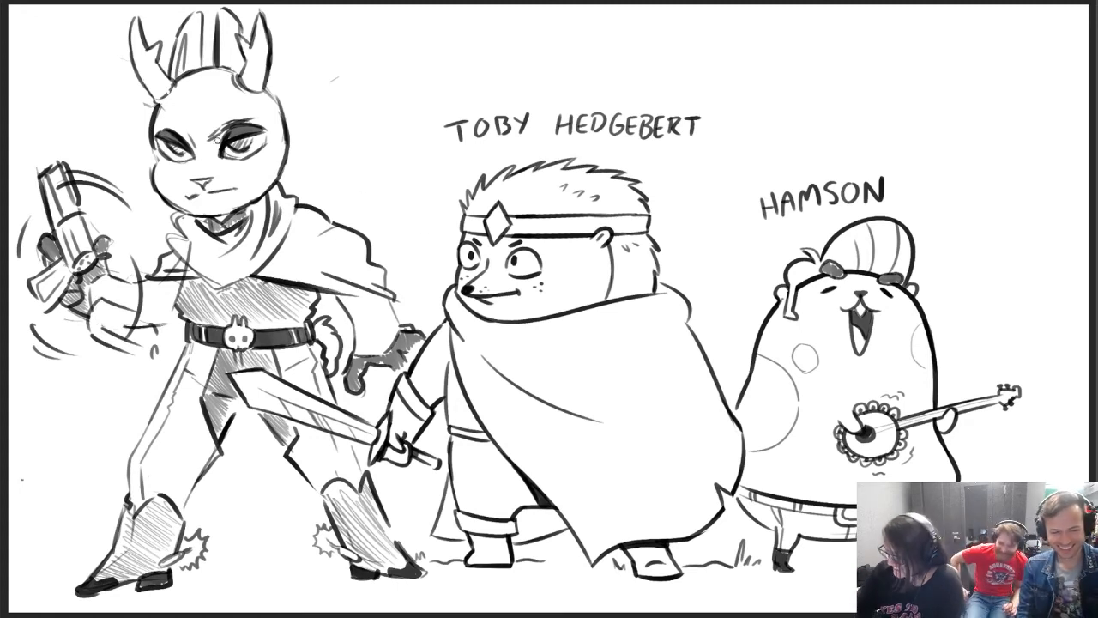
Draw a tattered cape edge with fold lines billowing out below the raised arm beside the leg
mouse_move(117, 376)
mouse_down()
mouse_move(100, 374)
mouse_move(41, 433)
mouse_move(43, 469)
mouse_move(56, 454)
mouse_up()
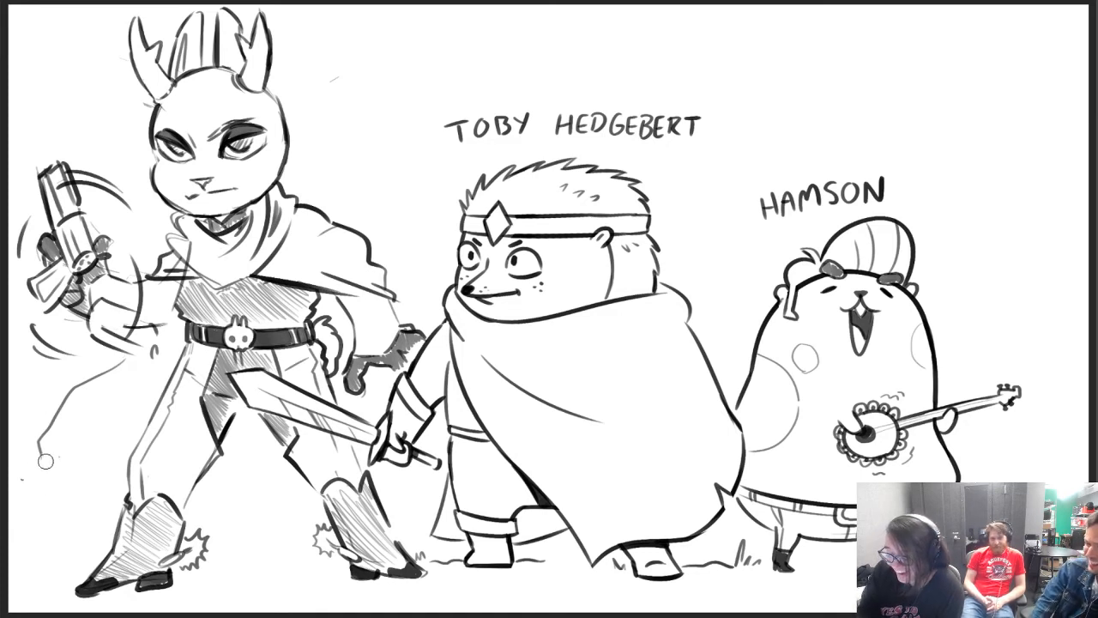
mouse_move(39, 454)
mouse_down()
mouse_move(56, 465)
mouse_move(83, 436)
mouse_move(102, 507)
mouse_move(117, 520)
mouse_move(96, 480)
mouse_move(35, 474)
mouse_move(55, 479)
mouse_up()
key(e)
key(b)
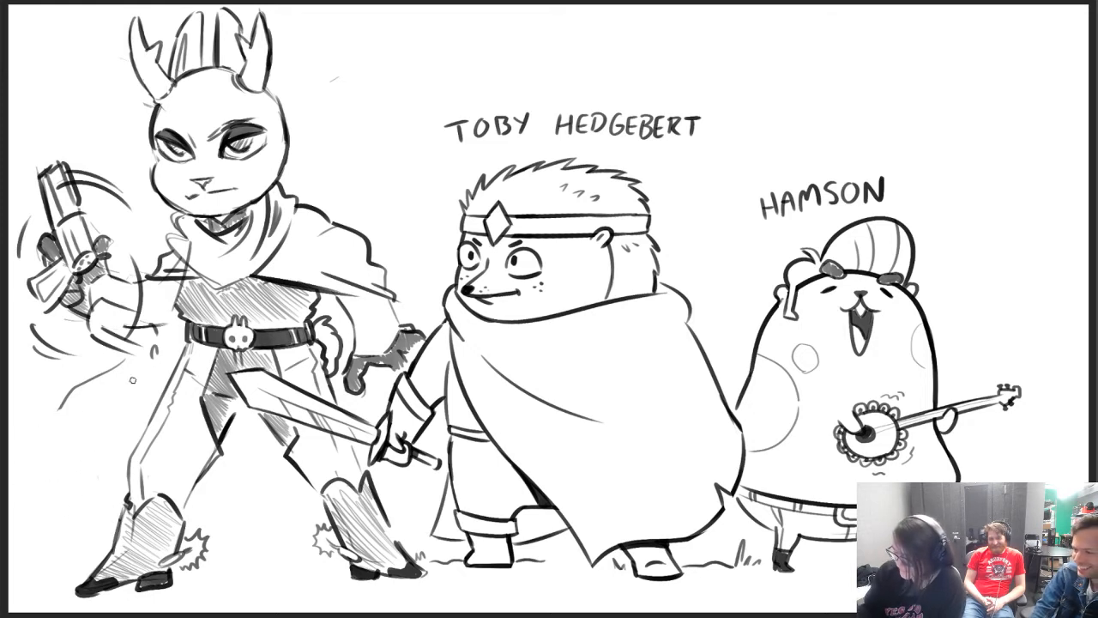
mouse_move(58, 410)
mouse_down()
mouse_move(74, 439)
mouse_move(38, 479)
mouse_move(105, 439)
mouse_move(130, 395)
mouse_move(166, 384)
mouse_up()
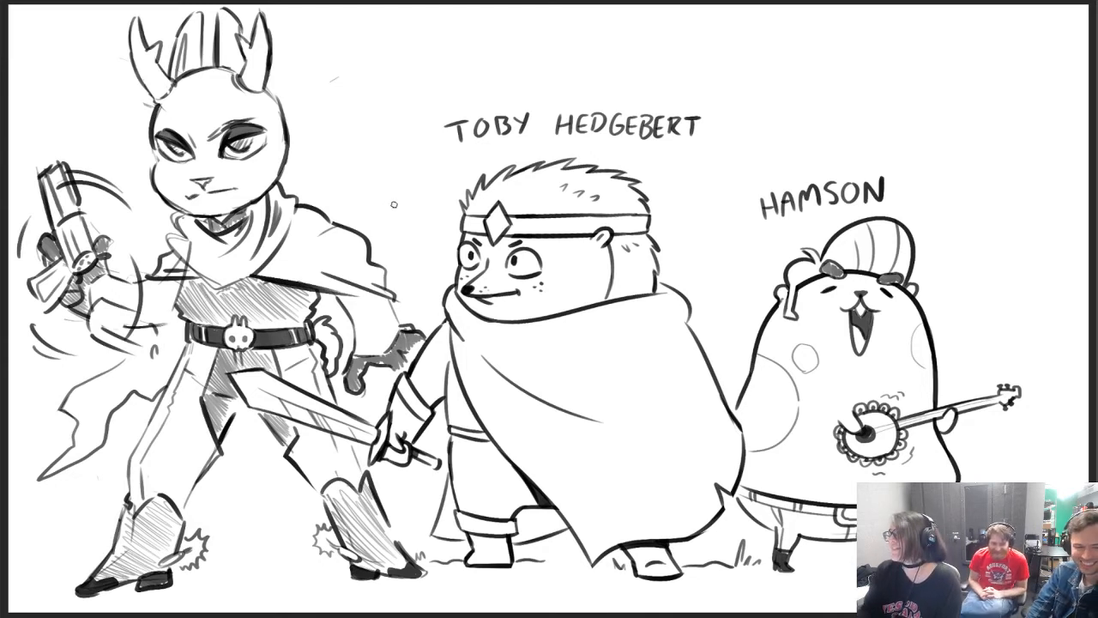
drag(122, 378, 84, 413)
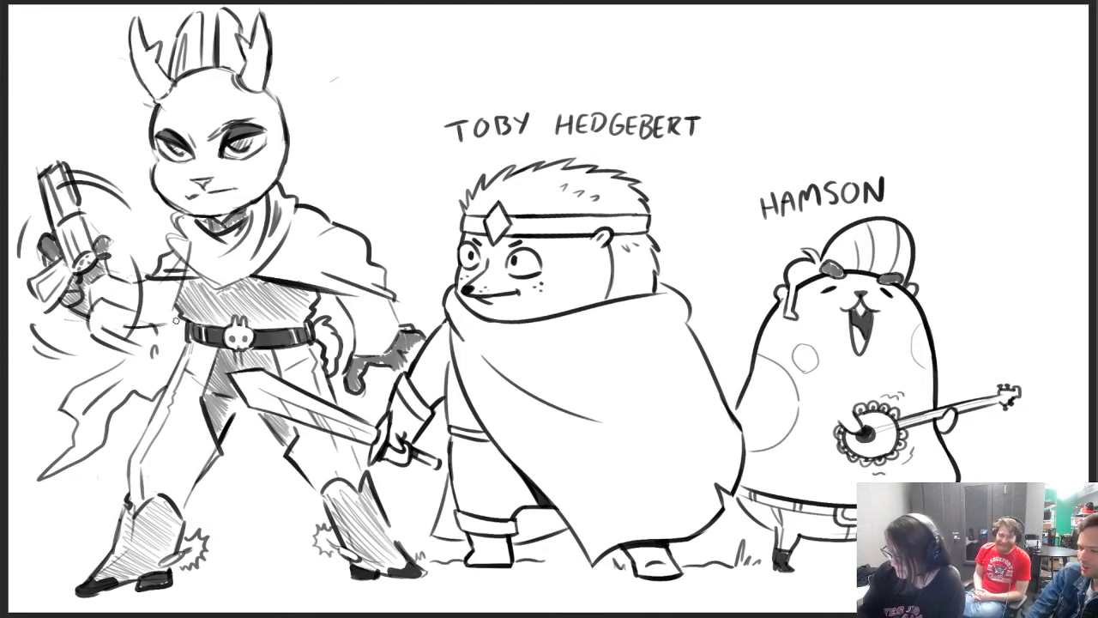
Add the ragged cape end hanging between the legs, and detail the area beneath the cape by the lowered arm
mouse_move(253, 419)
mouse_down()
mouse_move(231, 499)
mouse_move(244, 506)
mouse_move(270, 436)
mouse_up()
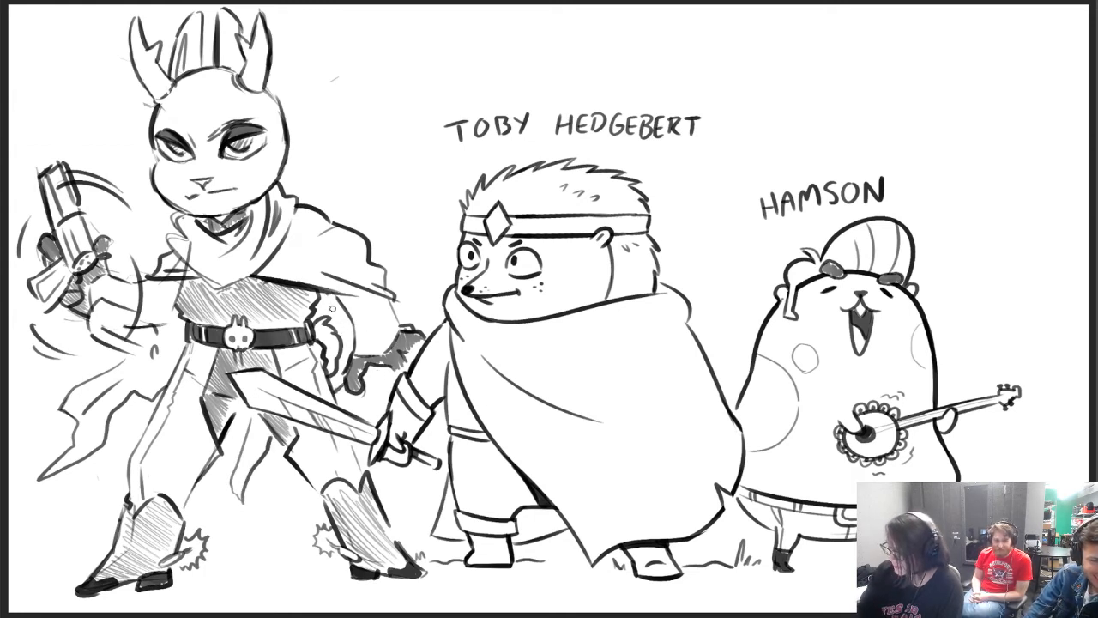
drag(329, 296, 331, 320)
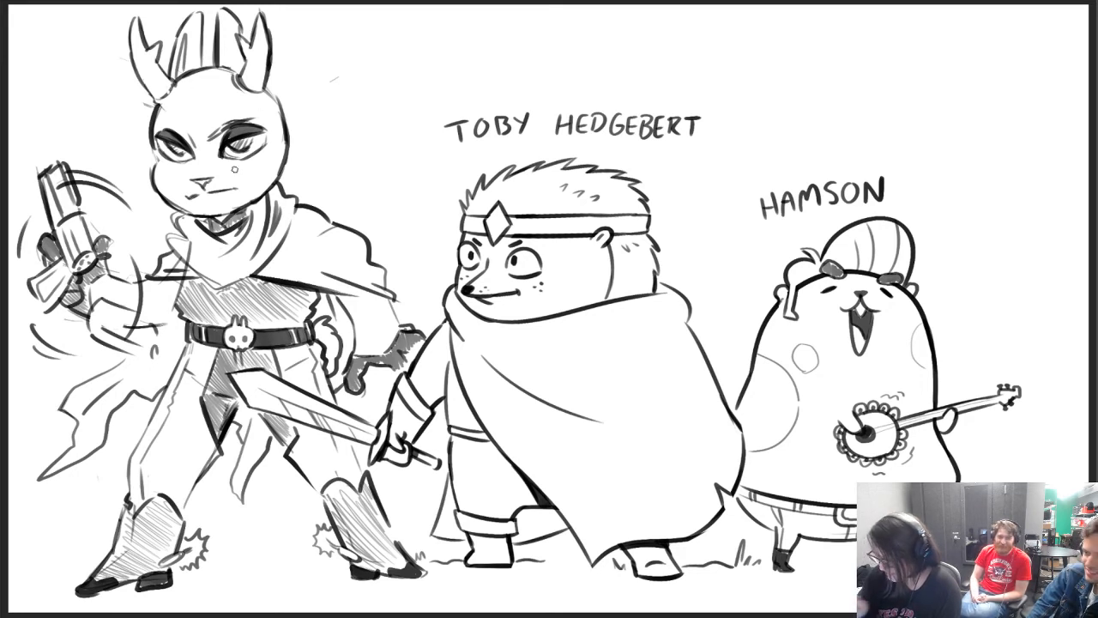
Draw a large rounded ear beside the antlered figure's head with a dark-hatched inner ear
mouse_move(291, 94)
mouse_down()
mouse_move(337, 61)
mouse_move(353, 165)
mouse_move(341, 206)
mouse_up()
drag(359, 163, 342, 205)
drag(288, 93, 342, 61)
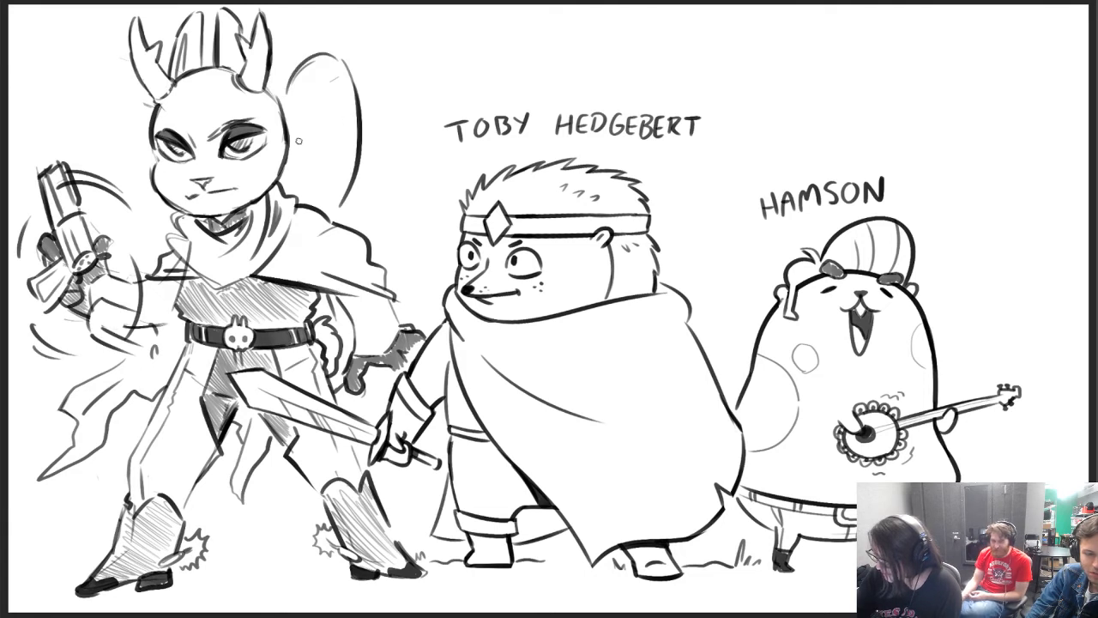
mouse_move(297, 173)
mouse_down()
mouse_move(308, 111)
mouse_move(309, 193)
mouse_move(315, 133)
mouse_move(299, 188)
mouse_up()
drag(309, 139, 295, 189)
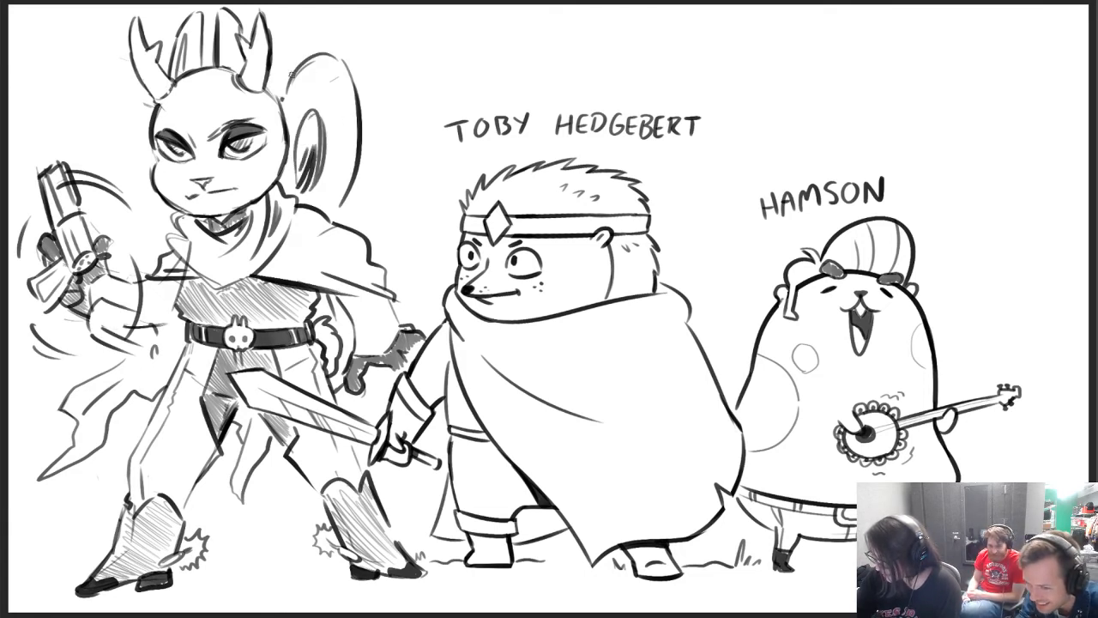
Reshape the ear's rounded outline into an angular one with a jagged tip, erasing the old curve
mouse_move(285, 94)
mouse_down()
mouse_move(303, 61)
mouse_move(334, 52)
mouse_move(350, 193)
mouse_move(343, 214)
mouse_up()
key(e)
mouse_move(290, 89)
mouse_down()
mouse_move(291, 71)
mouse_move(324, 49)
mouse_move(348, 65)
mouse_move(352, 122)
mouse_move(337, 198)
mouse_up()
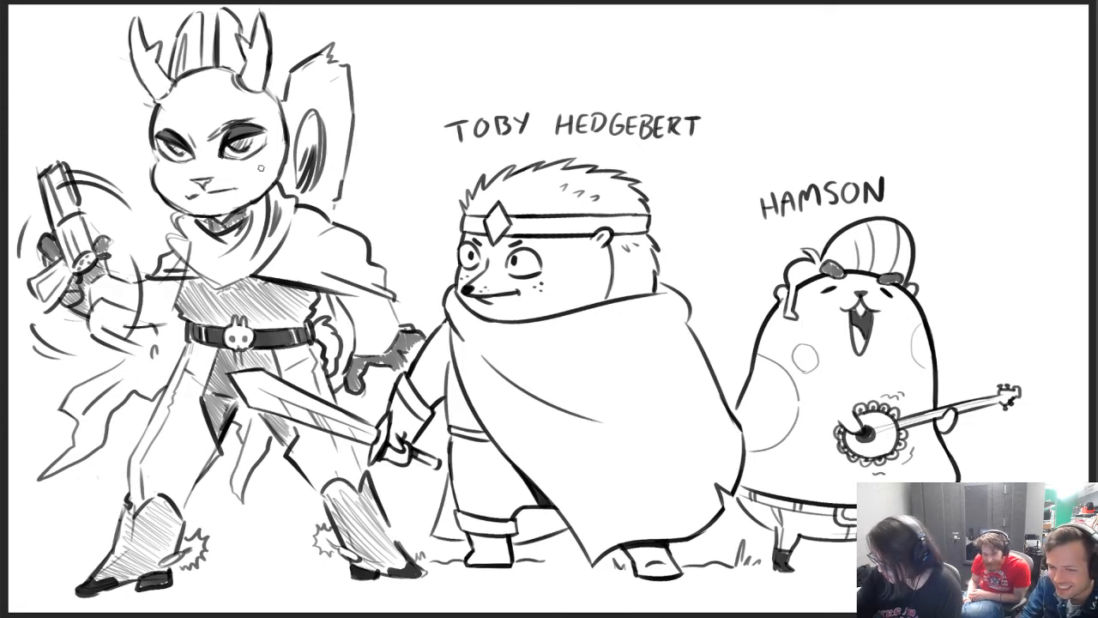
Draw a chest strap and a dark-banded quiver-like case on the antlered figure's back, shading it behind the large ear
mouse_move(234, 225)
mouse_down()
mouse_move(336, 160)
mouse_move(388, 148)
mouse_move(371, 204)
mouse_move(350, 225)
mouse_move(383, 162)
mouse_up()
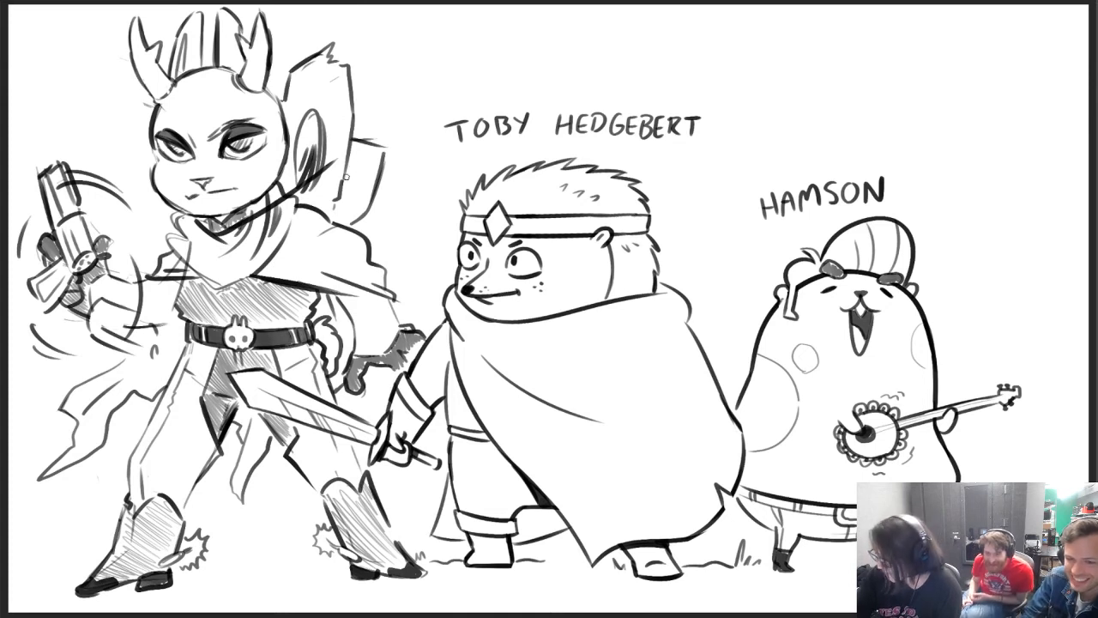
mouse_move(351, 135)
mouse_down()
mouse_move(370, 144)
mouse_move(345, 221)
mouse_move(344, 199)
mouse_up()
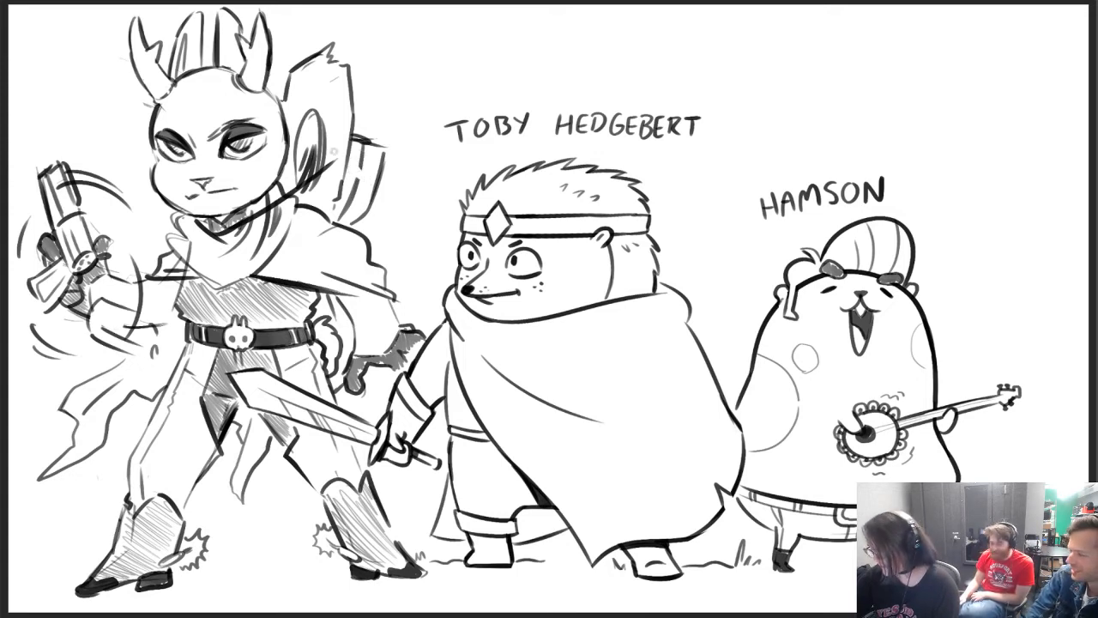
drag(354, 170, 354, 182)
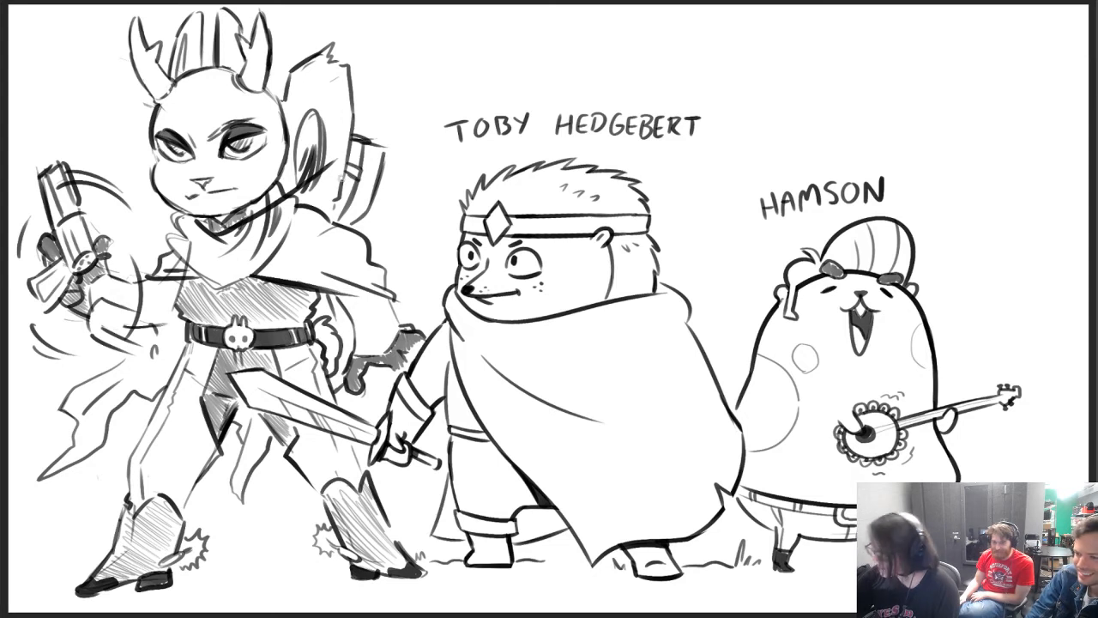
drag(349, 141, 338, 181)
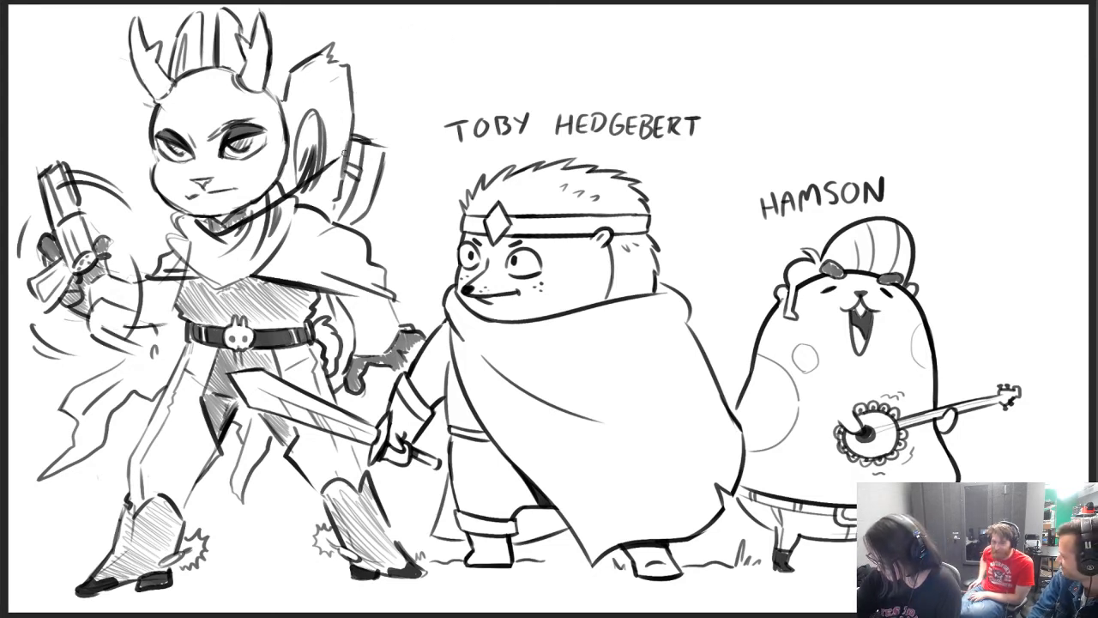
mouse_move(344, 154)
mouse_down()
mouse_move(333, 161)
mouse_move(330, 131)
mouse_move(329, 162)
mouse_up()
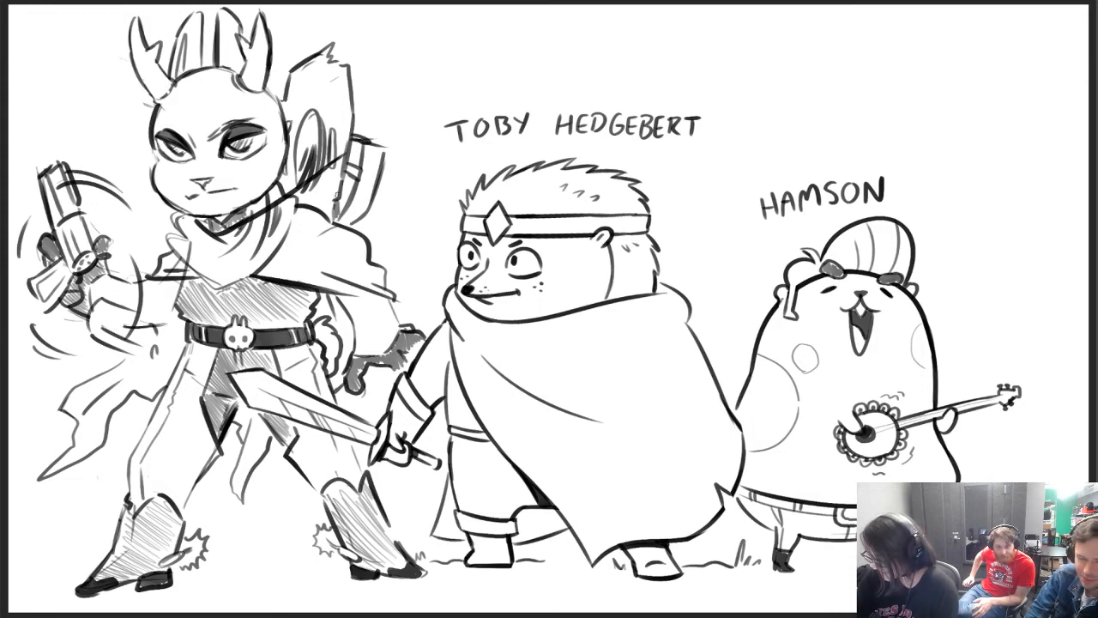
drag(349, 181, 360, 140)
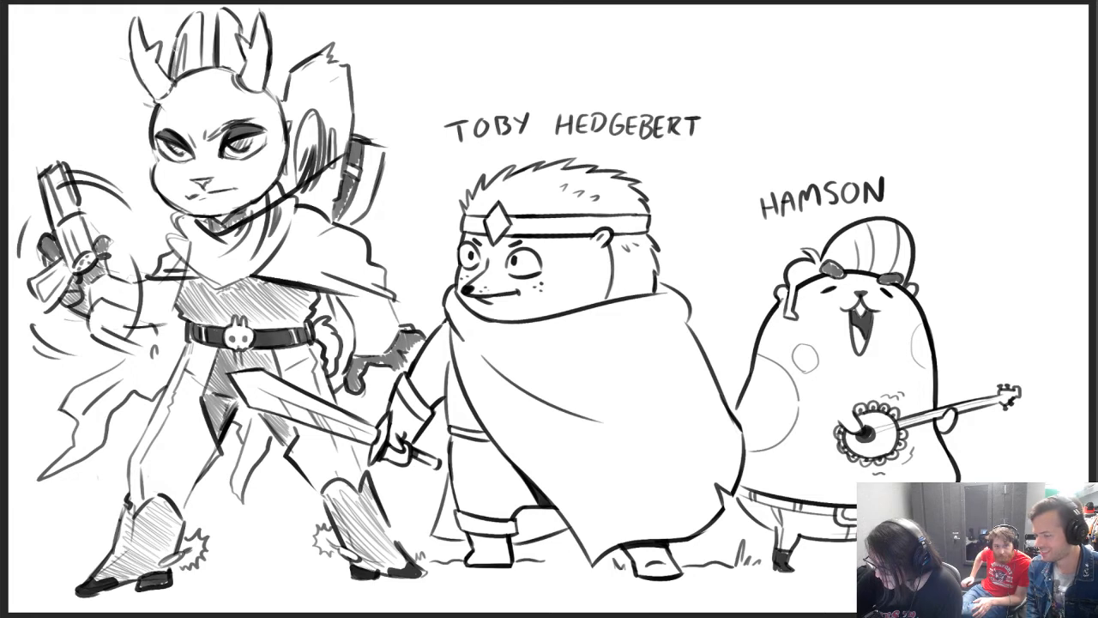
Shade the tall shapes between the antlers dark grey and add band lines around both of the figure's forearms
mouse_move(184, 69)
mouse_down()
mouse_move(200, 17)
mouse_move(191, 12)
mouse_move(195, 52)
mouse_move(230, 34)
mouse_move(221, 48)
mouse_move(225, 15)
mouse_move(241, 66)
mouse_up()
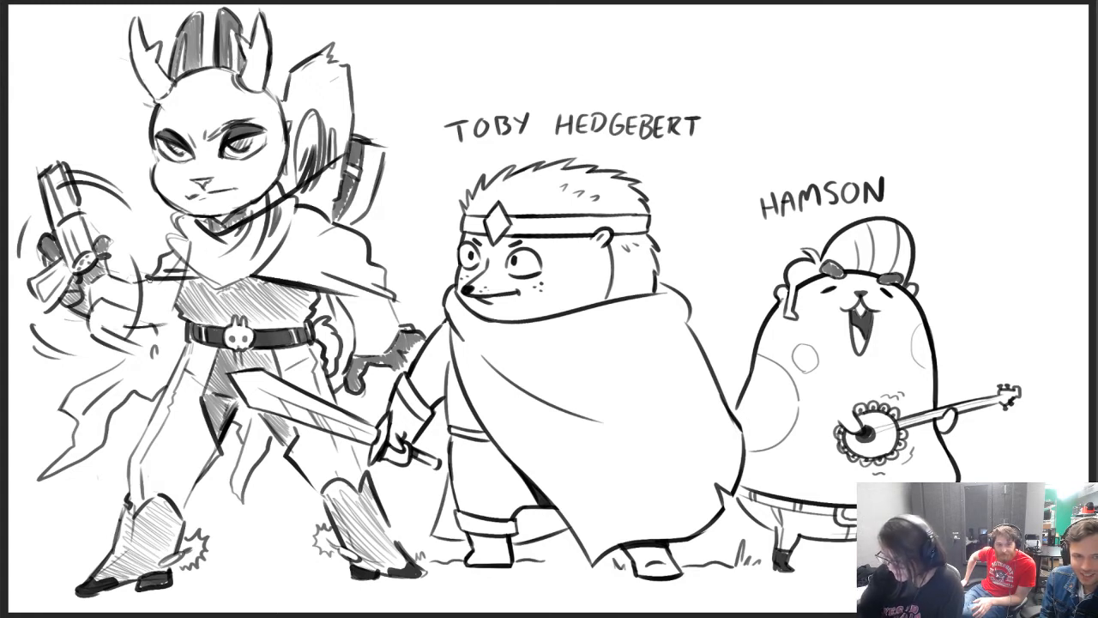
drag(166, 323, 176, 322)
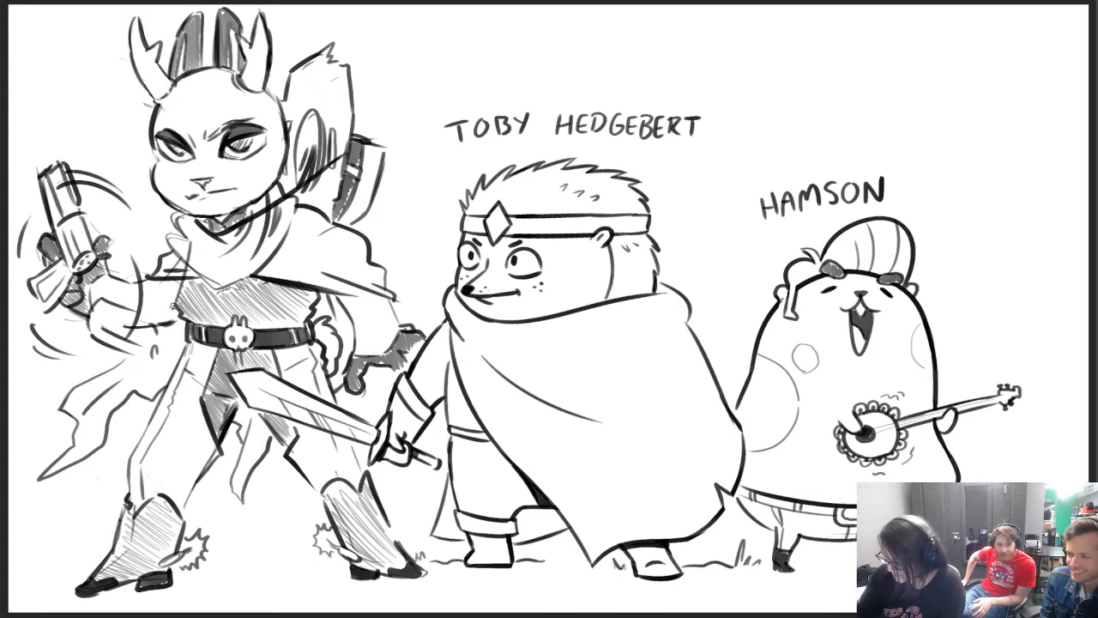
drag(357, 331, 401, 298)
drag(367, 328, 399, 317)
drag(117, 284, 124, 293)
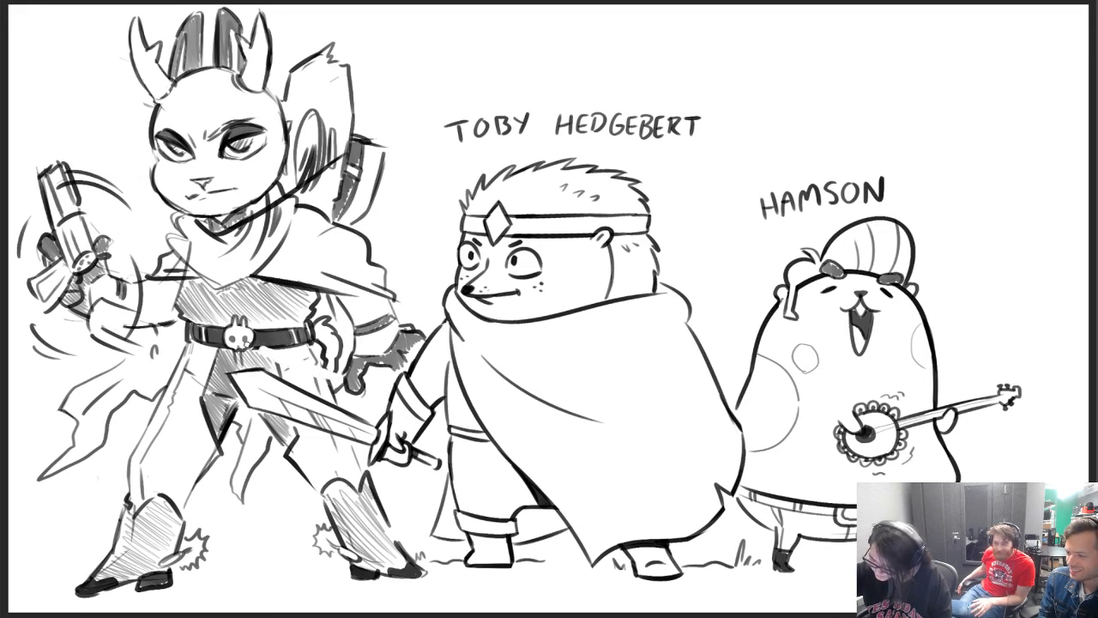
Draw a second belt slung diagonally below the skull-buckled one at the hip, dividing it with short cross strokes
mouse_move(256, 346)
mouse_down()
mouse_move(284, 347)
mouse_move(331, 381)
mouse_move(334, 367)
mouse_up()
mouse_move(334, 373)
mouse_down()
mouse_move(300, 361)
mouse_move(329, 370)
mouse_up()
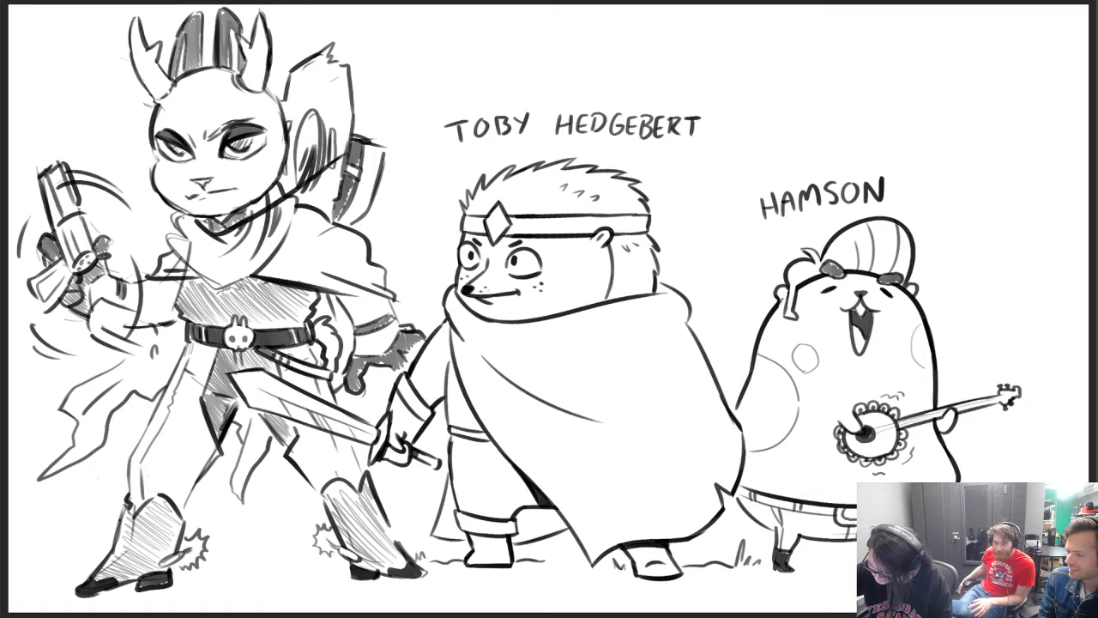
drag(292, 356, 289, 366)
drag(300, 360, 304, 373)
drag(315, 366, 317, 376)
drag(326, 368, 328, 378)
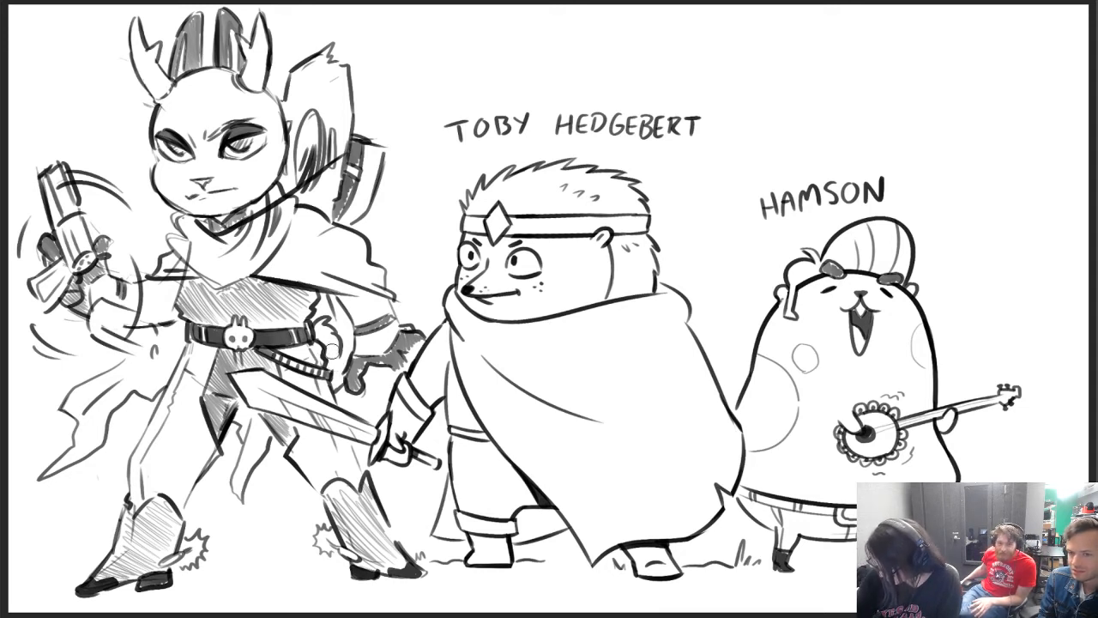
Tidy the lines by the hip and replace the plain band on the lowered forearm with a black studded armband
drag(338, 349, 330, 374)
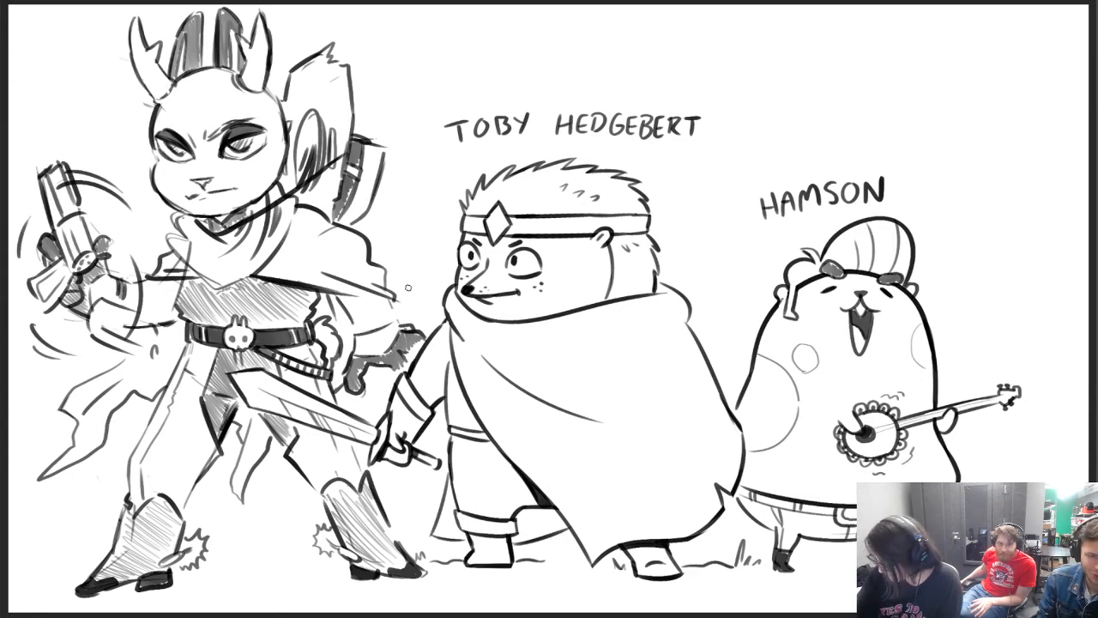
mouse_move(342, 330)
mouse_down()
mouse_move(398, 313)
mouse_move(378, 308)
mouse_move(359, 323)
mouse_move(390, 322)
mouse_move(391, 307)
mouse_move(362, 324)
mouse_move(395, 305)
mouse_up()
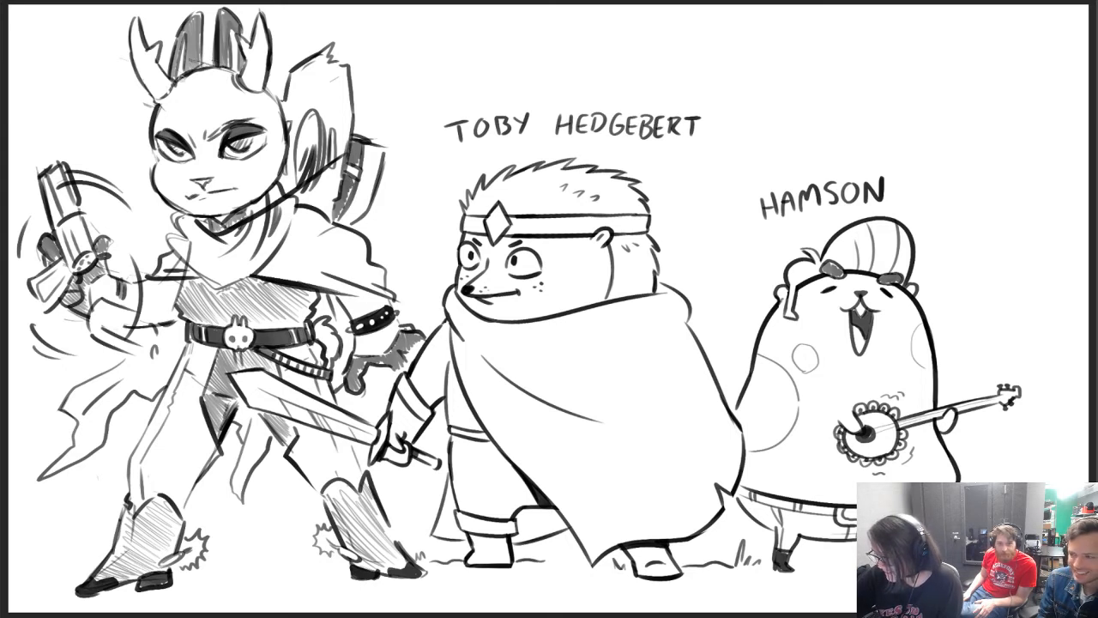
Draw a swept hair fringe over the antlered figure's forehead, darken around the eyes, and add whiskers on both cheeks
mouse_move(182, 79)
mouse_down()
mouse_move(225, 137)
mouse_move(255, 147)
mouse_move(239, 99)
mouse_up()
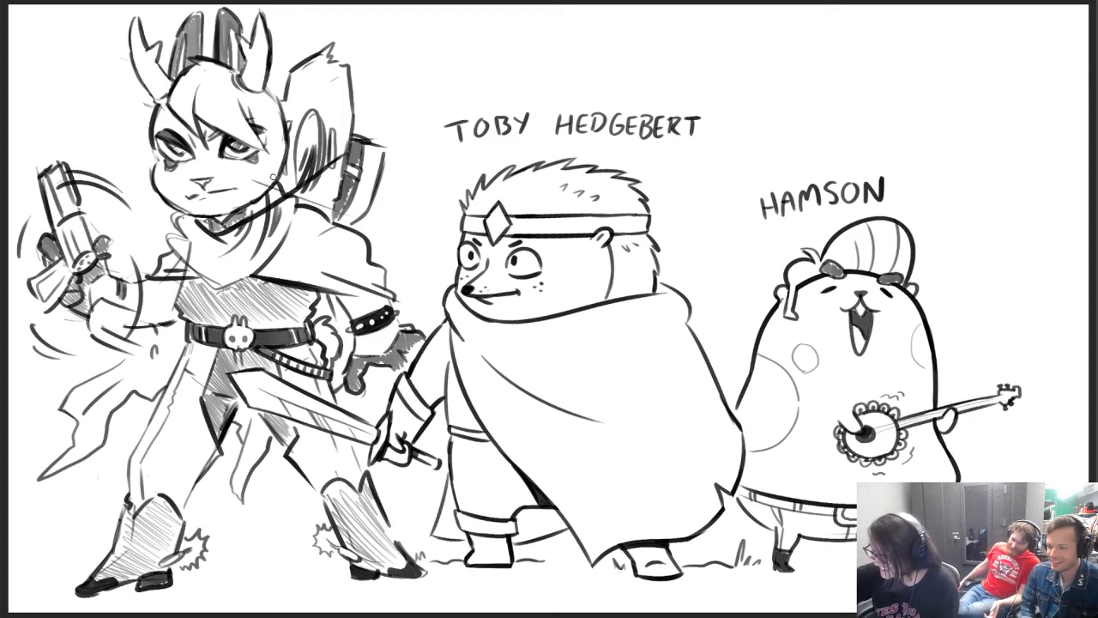
mouse_move(273, 177)
mouse_down()
mouse_move(297, 185)
mouse_move(324, 170)
mouse_up()
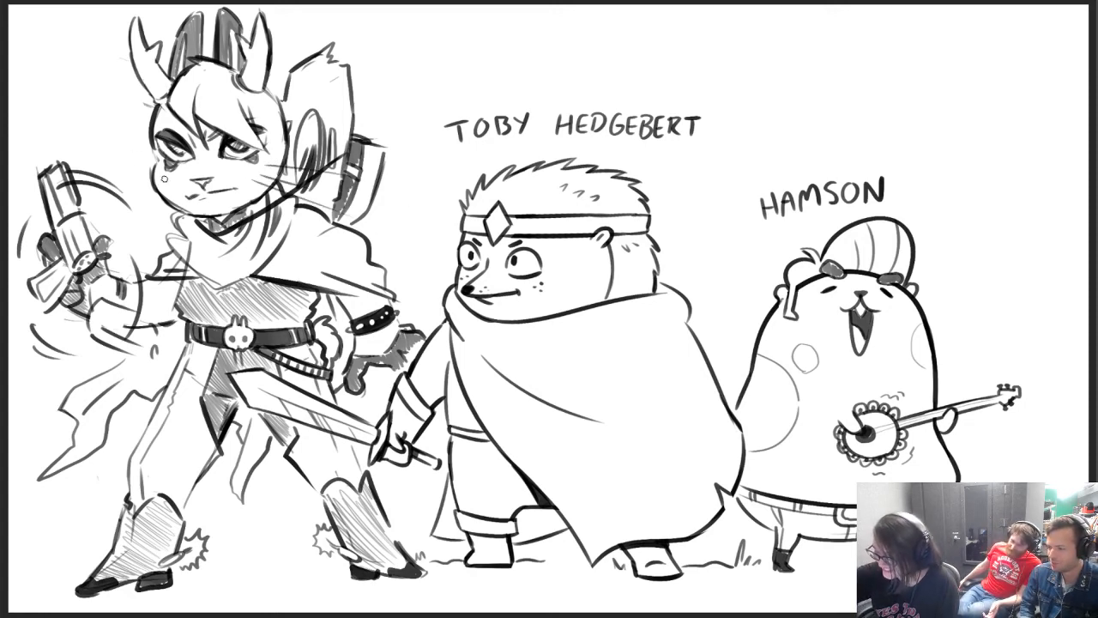
mouse_move(163, 179)
mouse_down()
mouse_move(128, 172)
mouse_move(129, 221)
mouse_up()
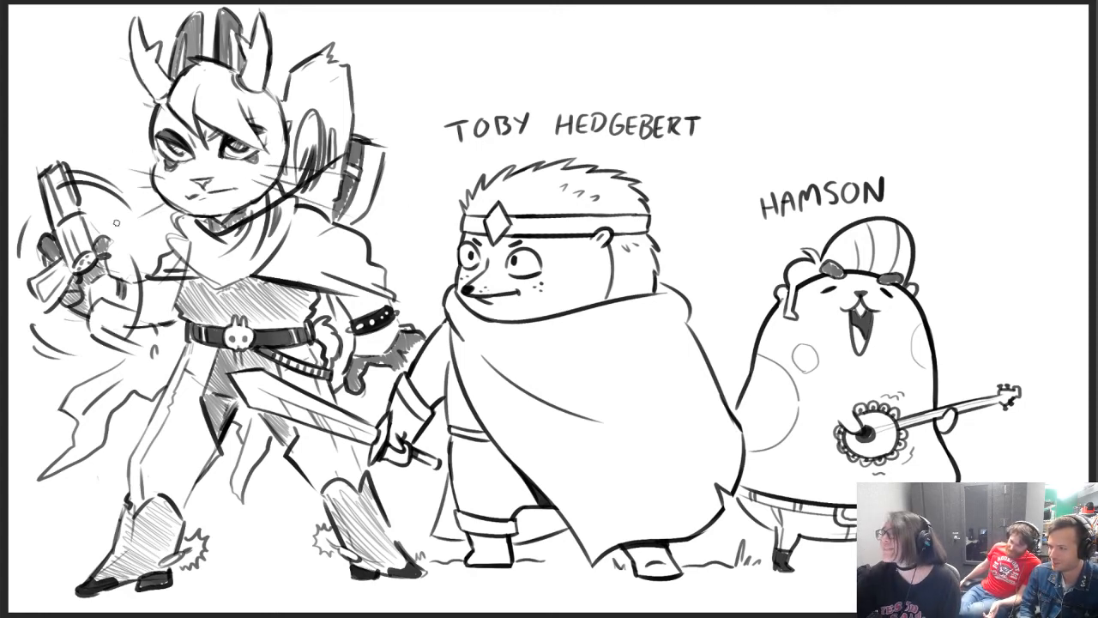
drag(275, 142, 315, 118)
drag(154, 166, 124, 154)
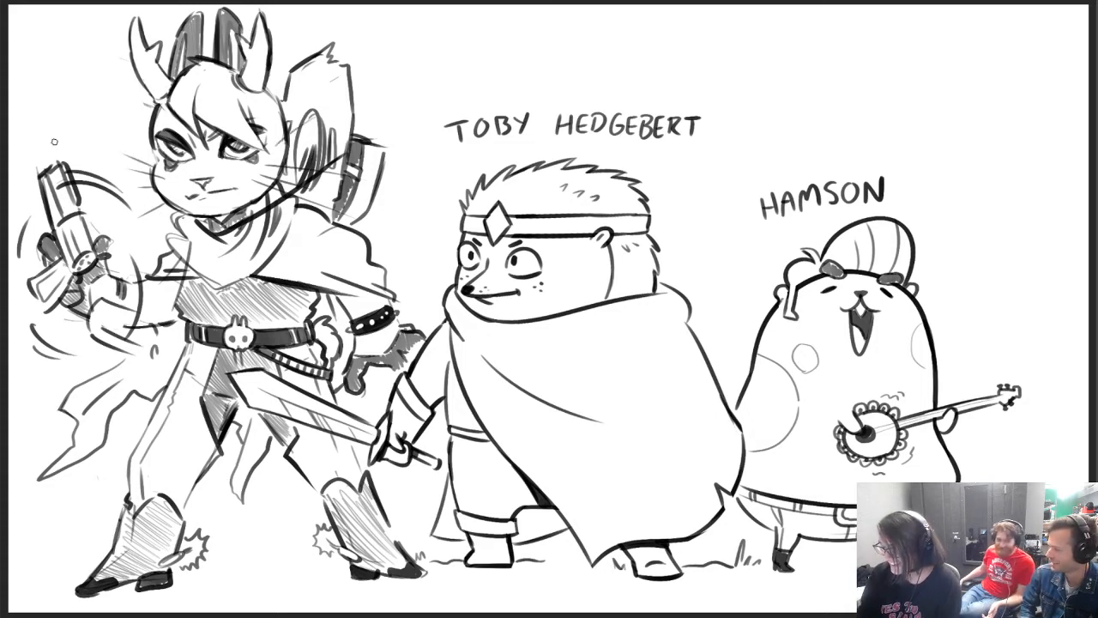
Rework the scarf's outer edge into an angular outline and add fold lines across the scarf and cape
drag(179, 220, 169, 212)
mouse_move(168, 214)
mouse_down()
mouse_move(181, 233)
mouse_move(165, 234)
mouse_up()
drag(166, 233, 185, 261)
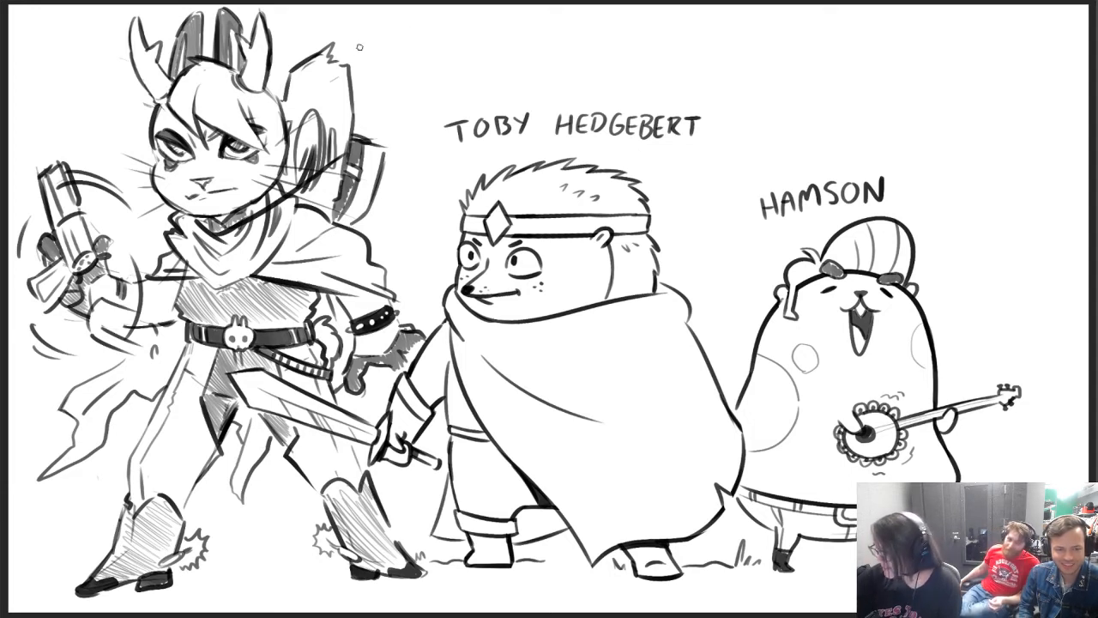
Hand-letter the name JACKALILAHH beside the antlered figure's head, above the TOBY HEDGEBERT lettering
mouse_move(365, 39)
mouse_down()
mouse_move(383, 39)
mouse_move(369, 55)
mouse_up()
mouse_move(386, 57)
mouse_down()
mouse_move(395, 40)
mouse_move(401, 55)
mouse_up()
drag(388, 50, 422, 47)
drag(423, 46, 445, 53)
mouse_move(436, 47)
mouse_down()
mouse_move(495, 53)
mouse_move(510, 39)
mouse_up()
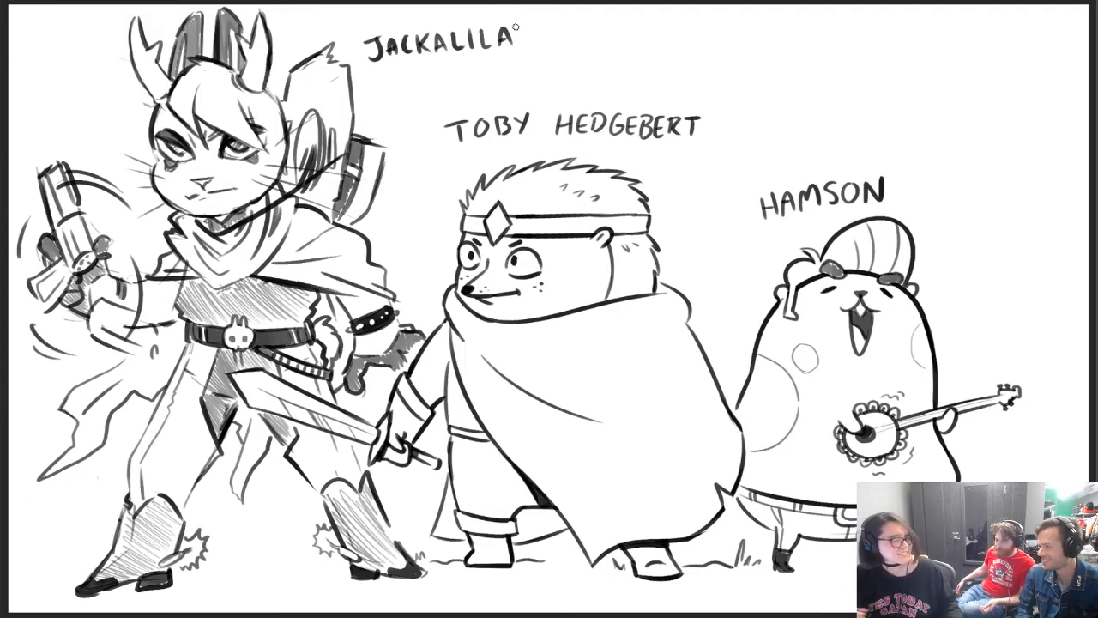
mouse_move(517, 29)
mouse_down()
mouse_move(518, 57)
mouse_move(529, 42)
mouse_up()
drag(529, 26, 529, 57)
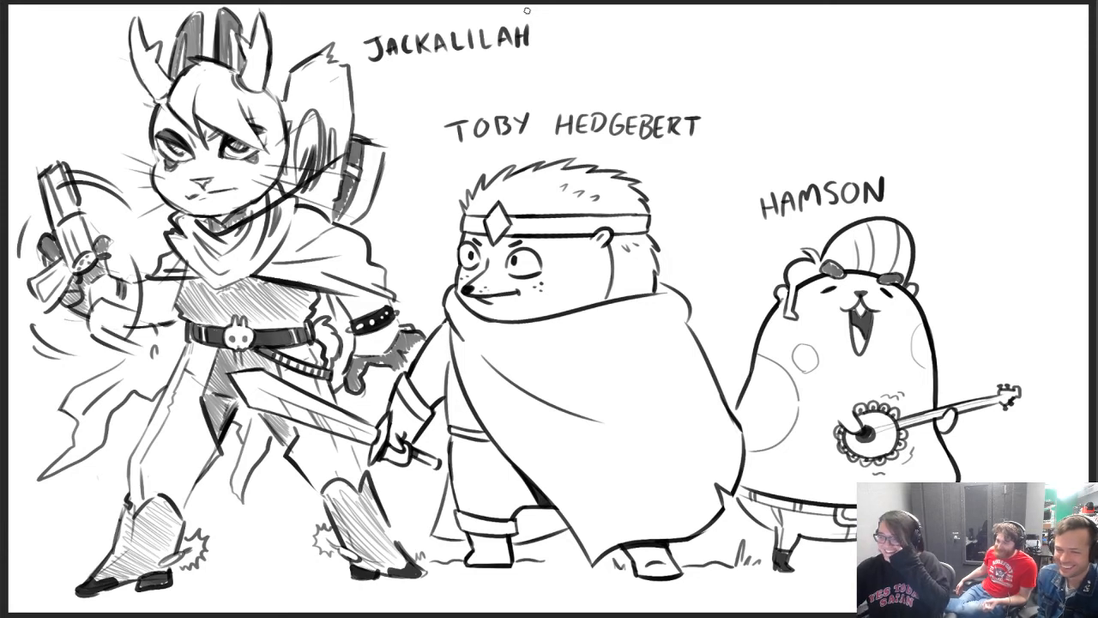
mouse_move(533, 19)
mouse_down()
mouse_move(532, 48)
mouse_move(546, 34)
mouse_up()
drag(548, 17, 547, 48)
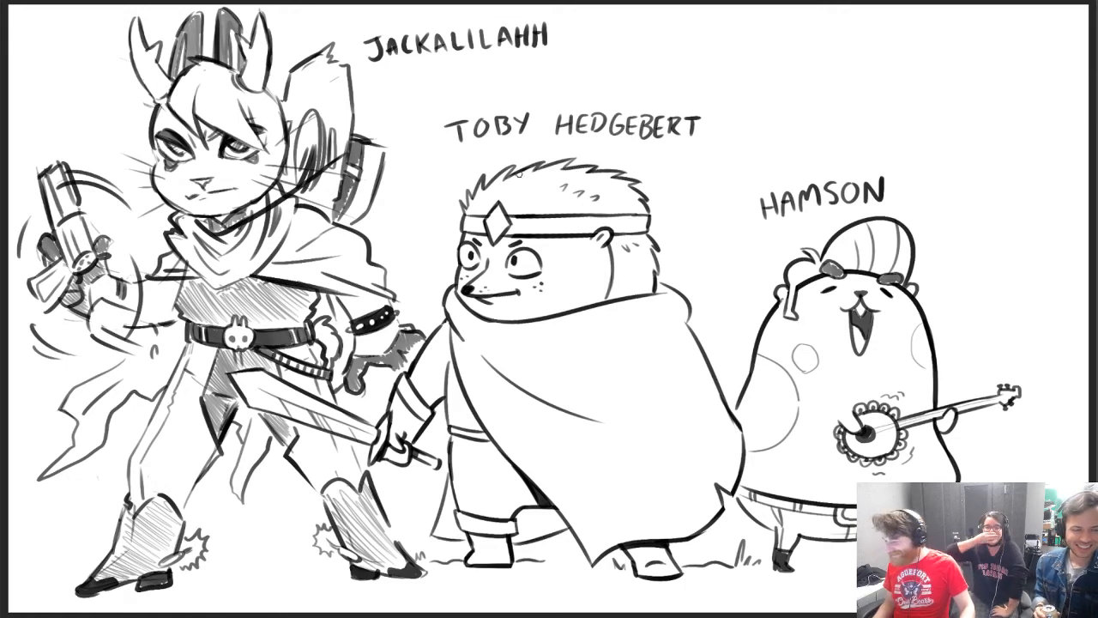
Save the finished character drawing and clear the canvas to blank white
click(94, 1)
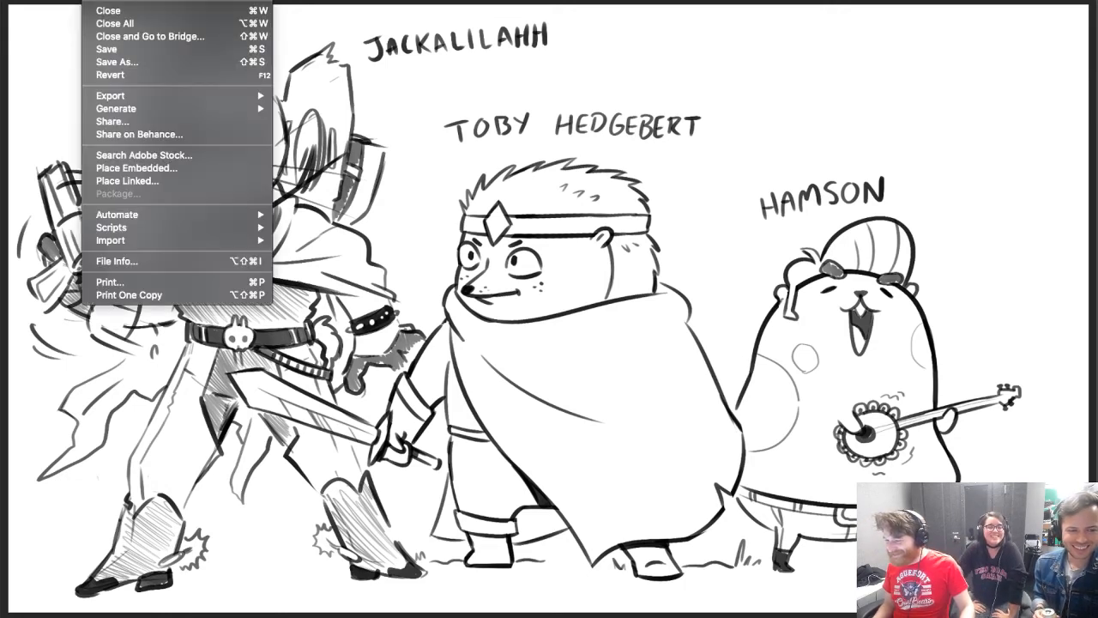
click(124, 57)
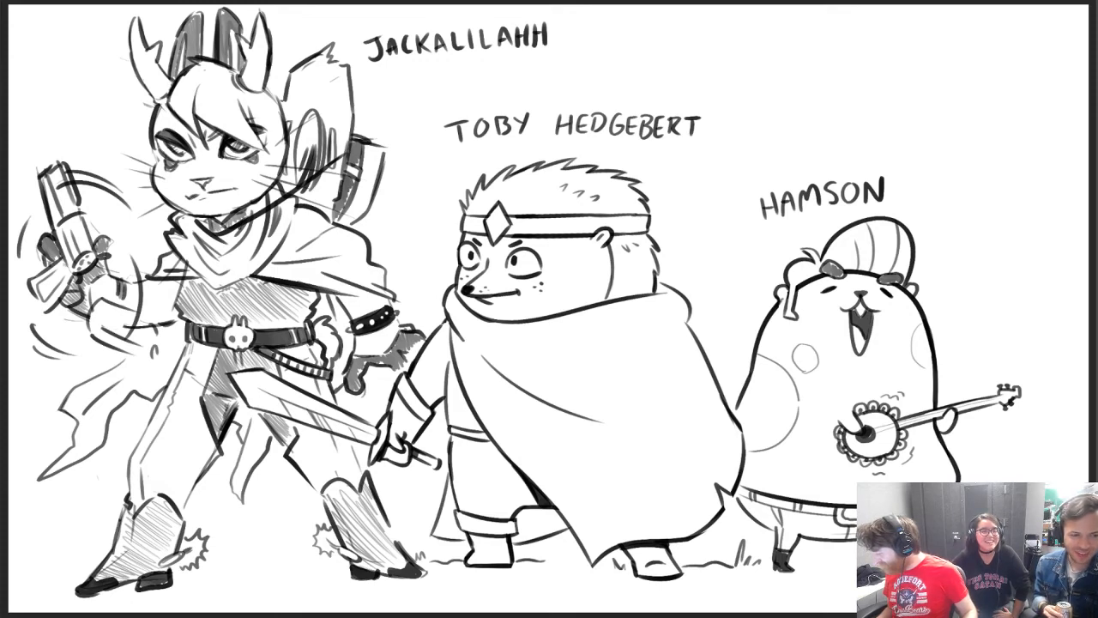
key(Delete)
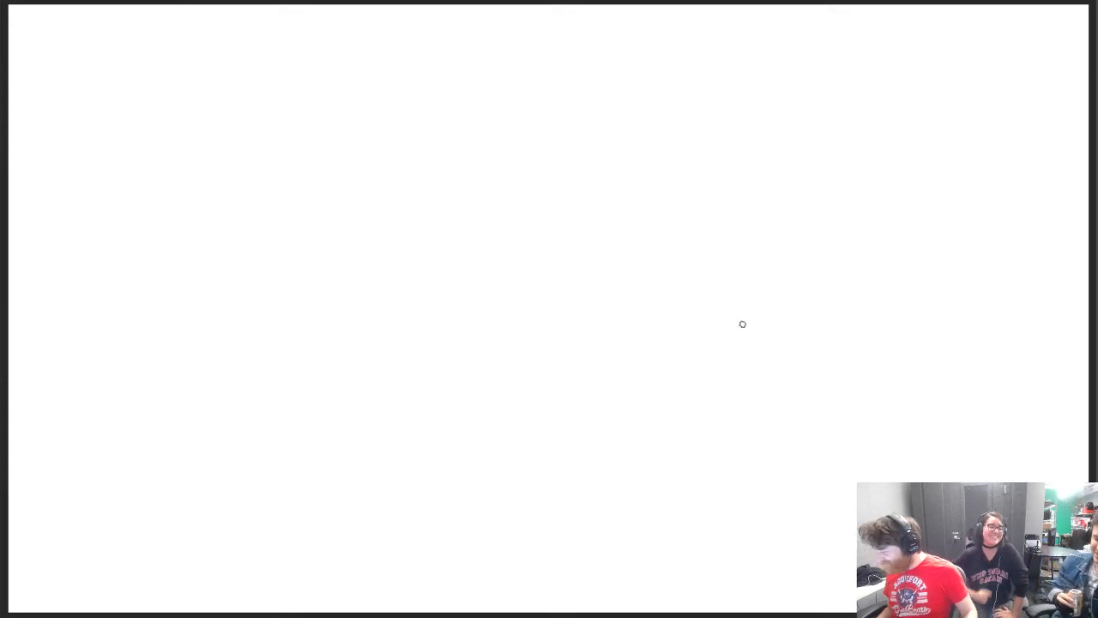
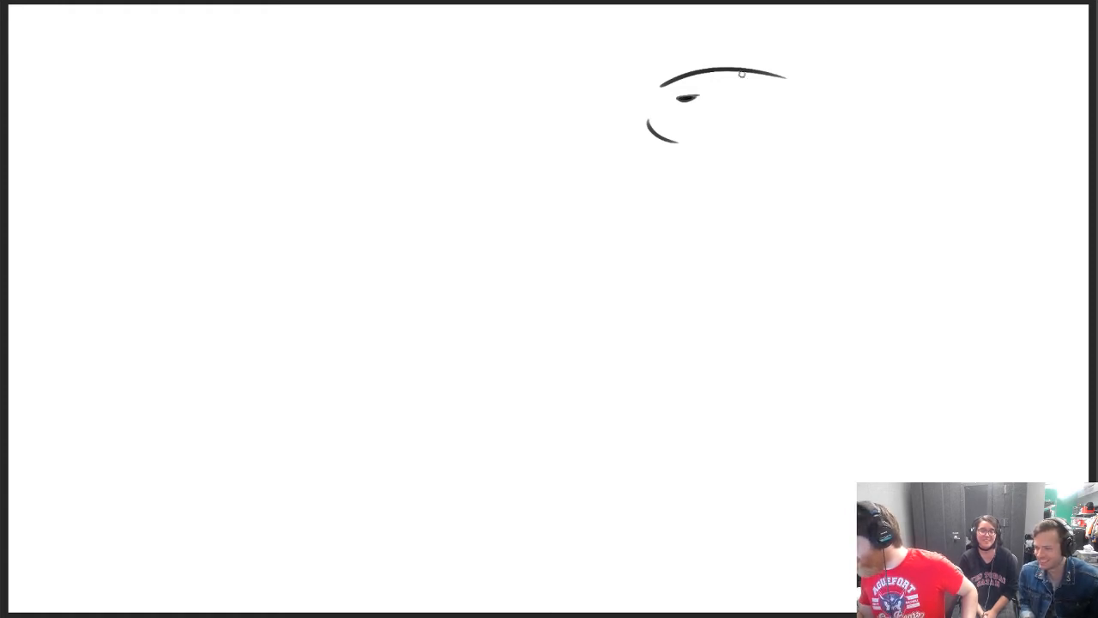
Draw a narrow almond-shaped eye with a pupil and a slanted upper lid beneath the far end of the head curve
drag(766, 84, 781, 89)
key(ctrl+z)
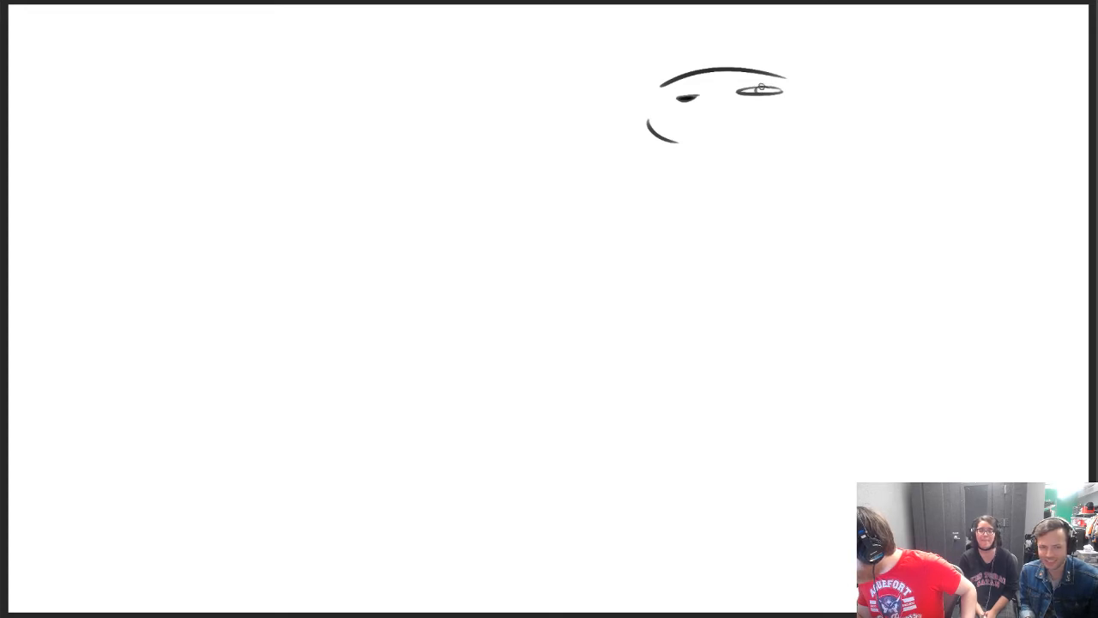
drag(739, 85, 776, 81)
key(ctrl+z)
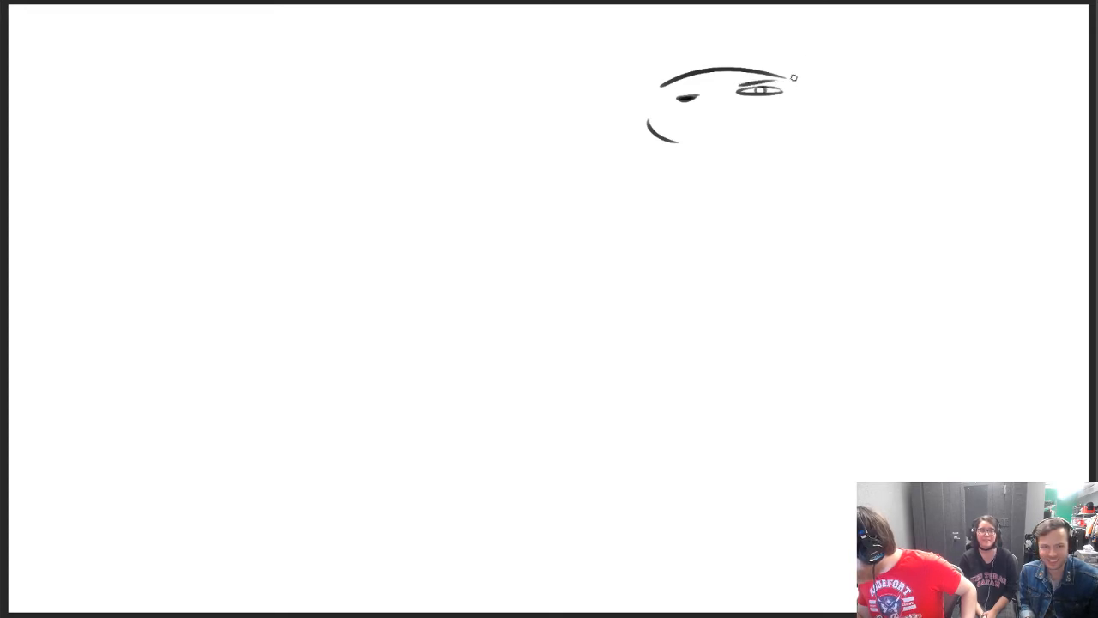
Draw the smaller second eye with a flat lid line beside the nose, and darken the area beneath both eyes
drag(663, 89, 665, 94)
key(ctrl+z)
key(ctrl+z)
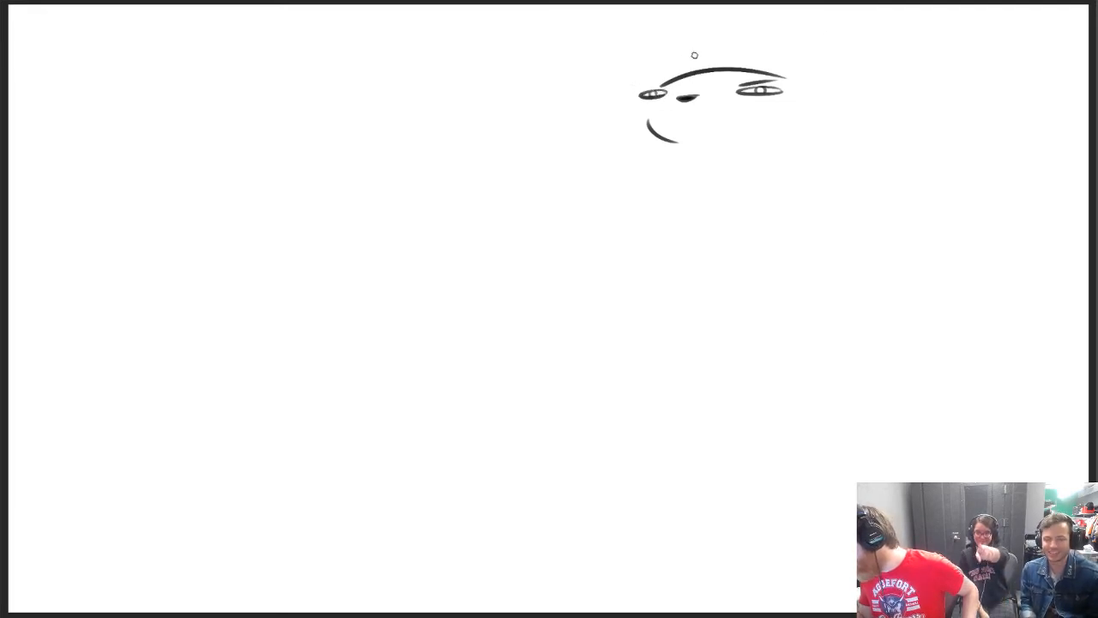
drag(640, 82, 670, 87)
key(ctrl+z)
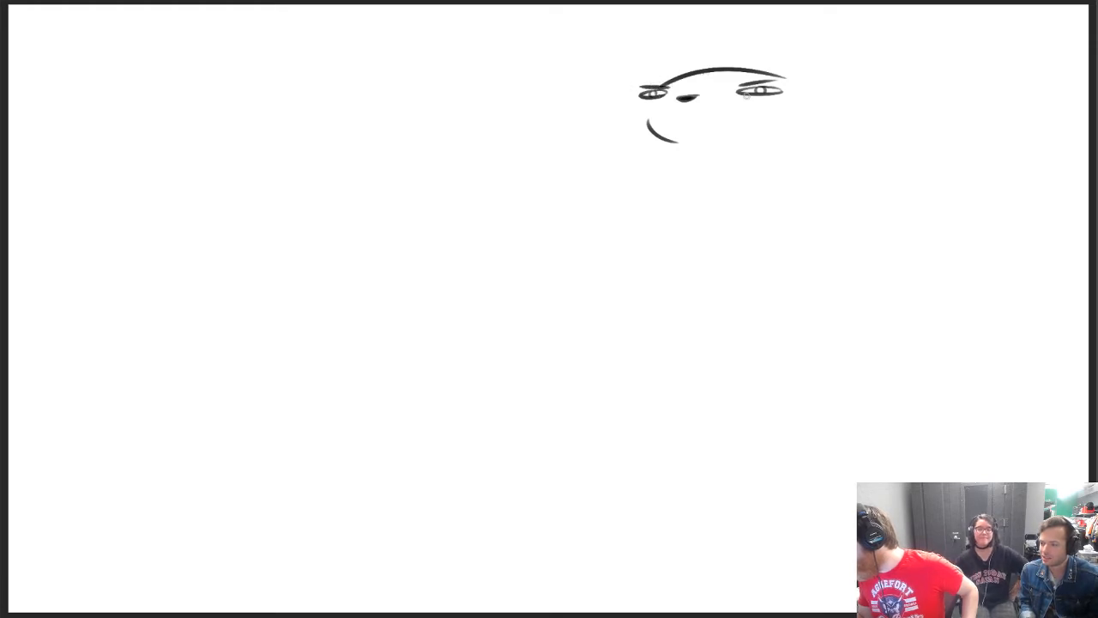
drag(736, 94, 764, 97)
key(ctrl+z)
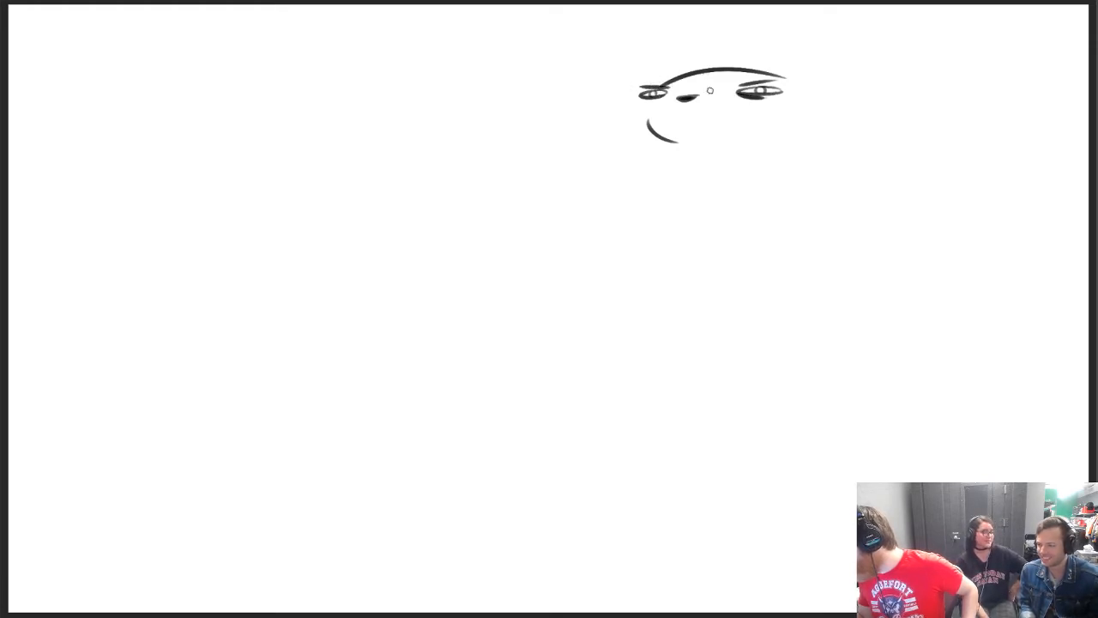
Draw a long, wavy, smirking mouth line beneath the nose, running from one eye to the other
drag(650, 100, 763, 104)
key(ctrl+z)
drag(684, 109, 774, 105)
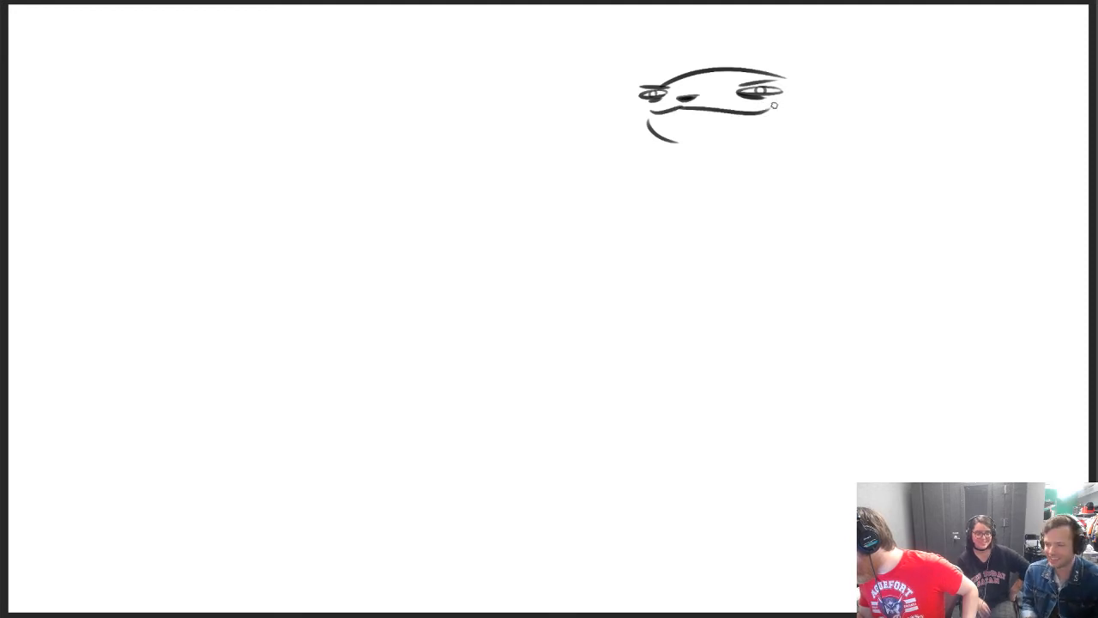
key(ctrl+z)
drag(675, 108, 776, 104)
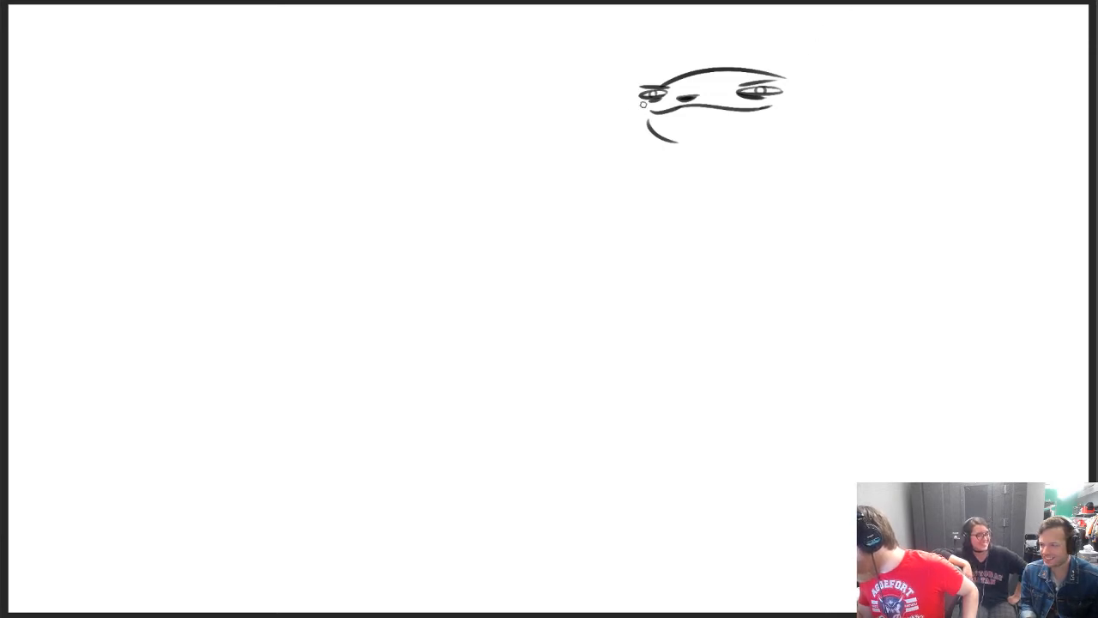
Draw short tufted cheek fur on both sides of the character's face
mouse_move(643, 101)
mouse_down()
mouse_move(628, 128)
mouse_move(642, 135)
mouse_up()
key(ctrl+z)
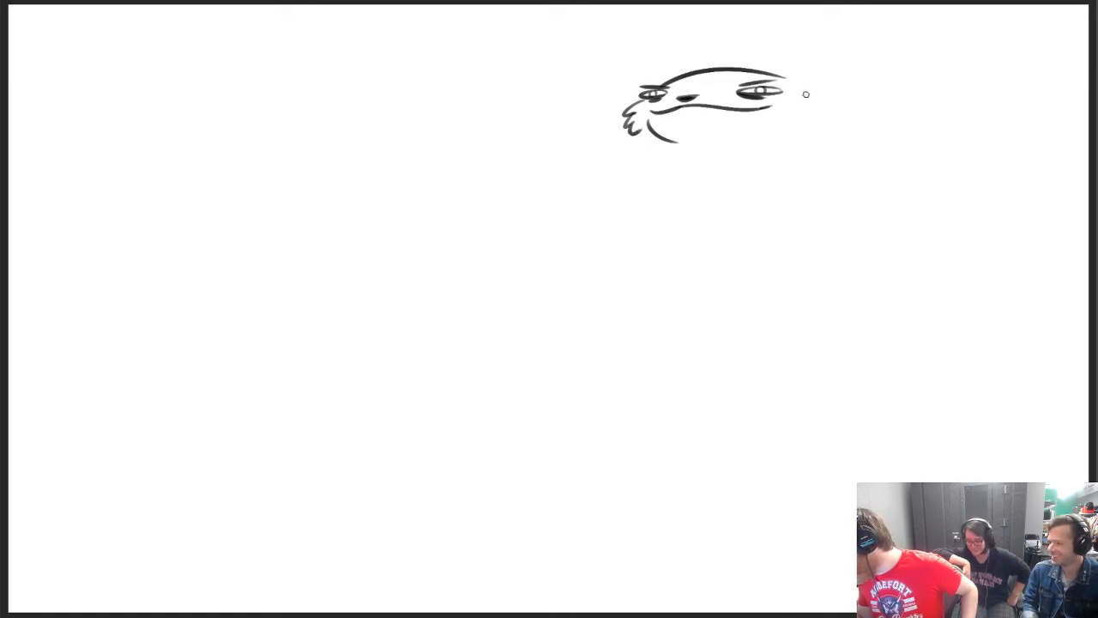
mouse_move(806, 94)
mouse_down()
mouse_move(824, 97)
mouse_move(815, 124)
mouse_move(828, 107)
mouse_up()
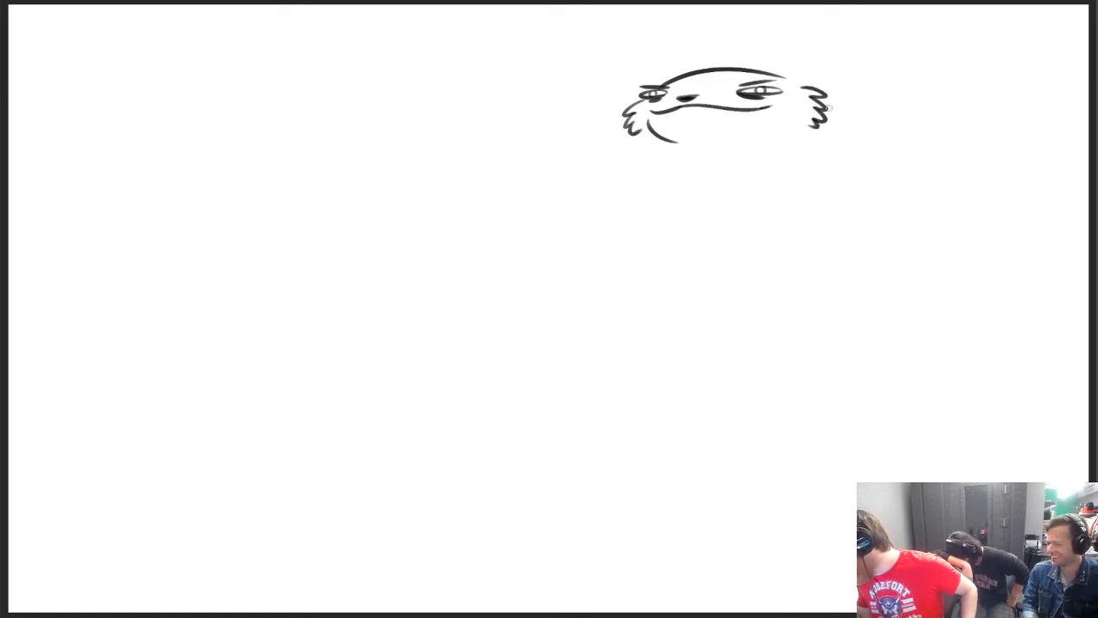
Erase the curved chin line and draw a zigzag fur line descending below the mouth
key(e)
mouse_move(651, 127)
mouse_down()
mouse_move(687, 142)
mouse_move(682, 177)
mouse_up()
key(b)
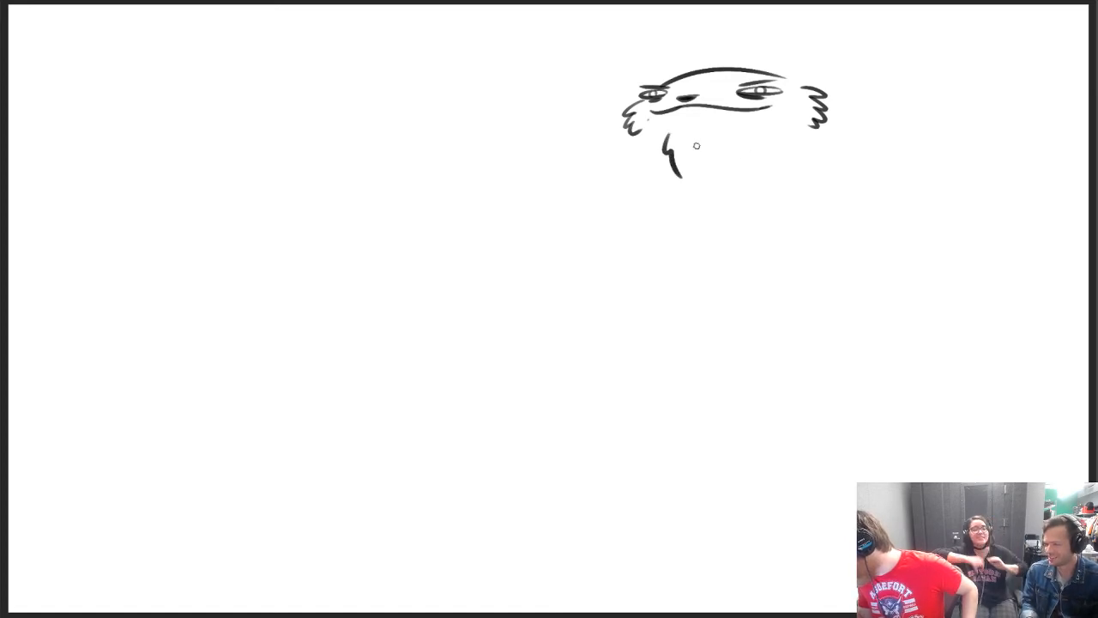
key(ctrl+z)
mouse_move(676, 132)
mouse_down()
mouse_move(662, 154)
mouse_move(689, 198)
mouse_up()
key(ctrl+z)
Draw a hooked, flat-based beard tip below the mouth and replace the inner zigzag lines with wider jagged beard edges
key(ctrl+z)
mouse_move(669, 156)
mouse_down()
mouse_move(689, 157)
mouse_move(697, 170)
mouse_up()
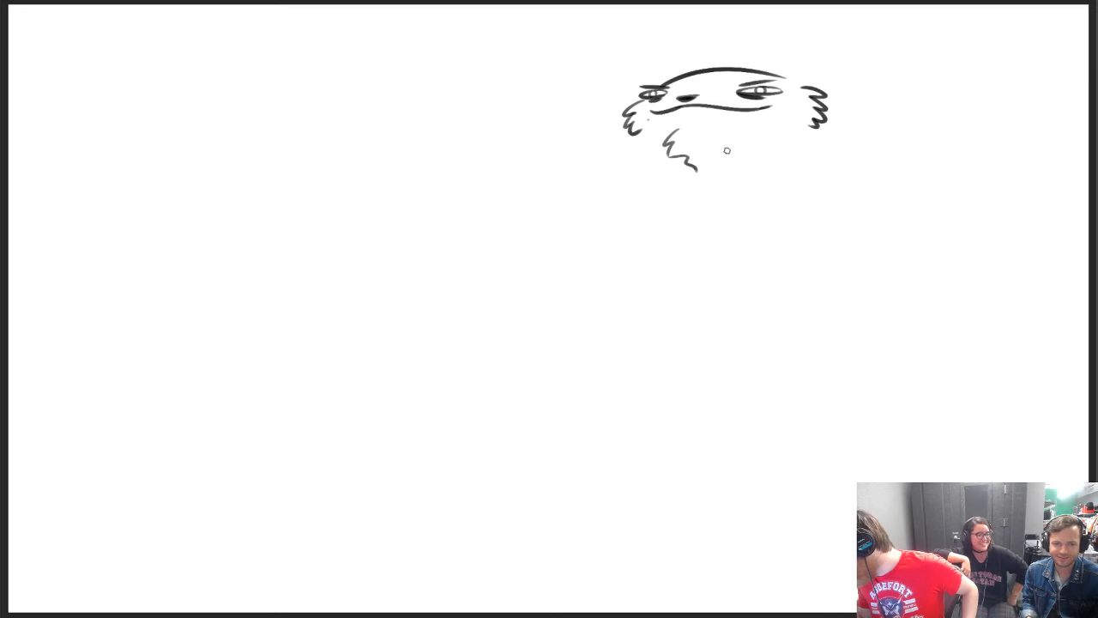
mouse_move(733, 131)
mouse_down()
mouse_move(721, 184)
mouse_move(706, 176)
mouse_move(690, 202)
mouse_move(684, 178)
mouse_move(664, 186)
mouse_move(675, 211)
mouse_move(666, 201)
mouse_move(666, 217)
mouse_move(707, 218)
mouse_move(723, 186)
mouse_up()
key(ctrl+z)
key(ctrl+z)
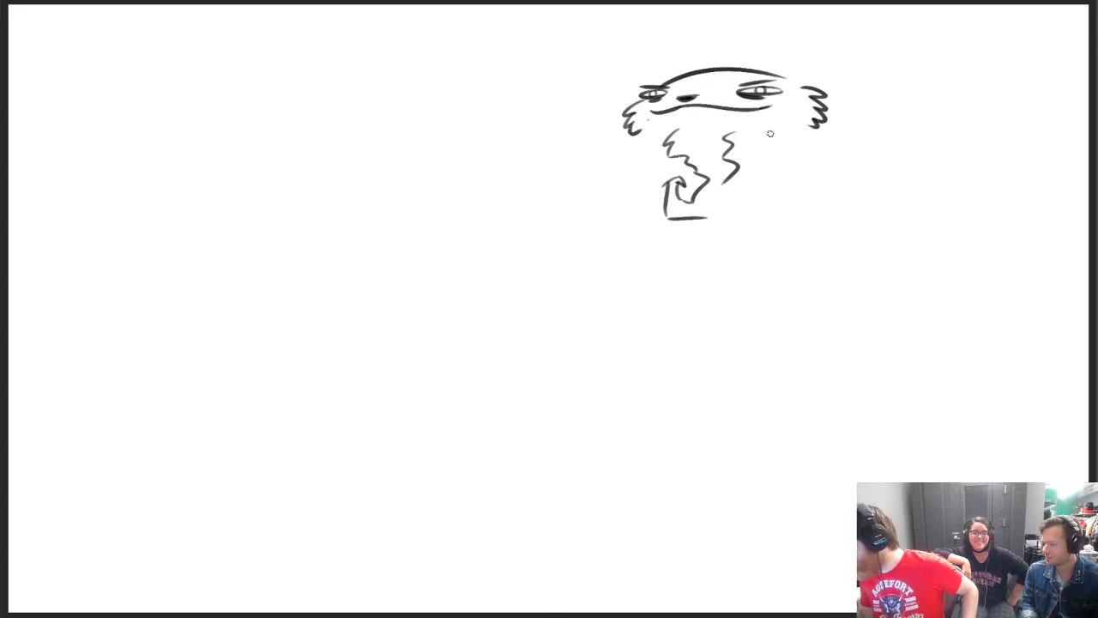
mouse_move(769, 134)
mouse_down()
mouse_move(683, 120)
mouse_move(693, 163)
mouse_move(728, 155)
mouse_move(734, 190)
mouse_up()
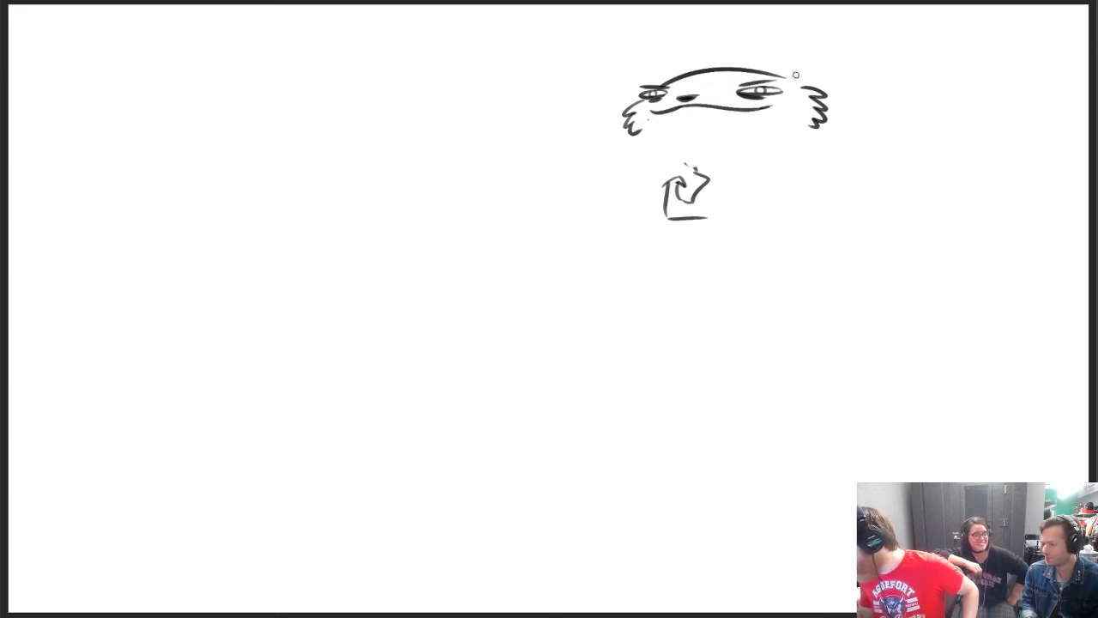
mouse_move(664, 214)
mouse_down()
mouse_move(727, 214)
mouse_move(756, 174)
mouse_up()
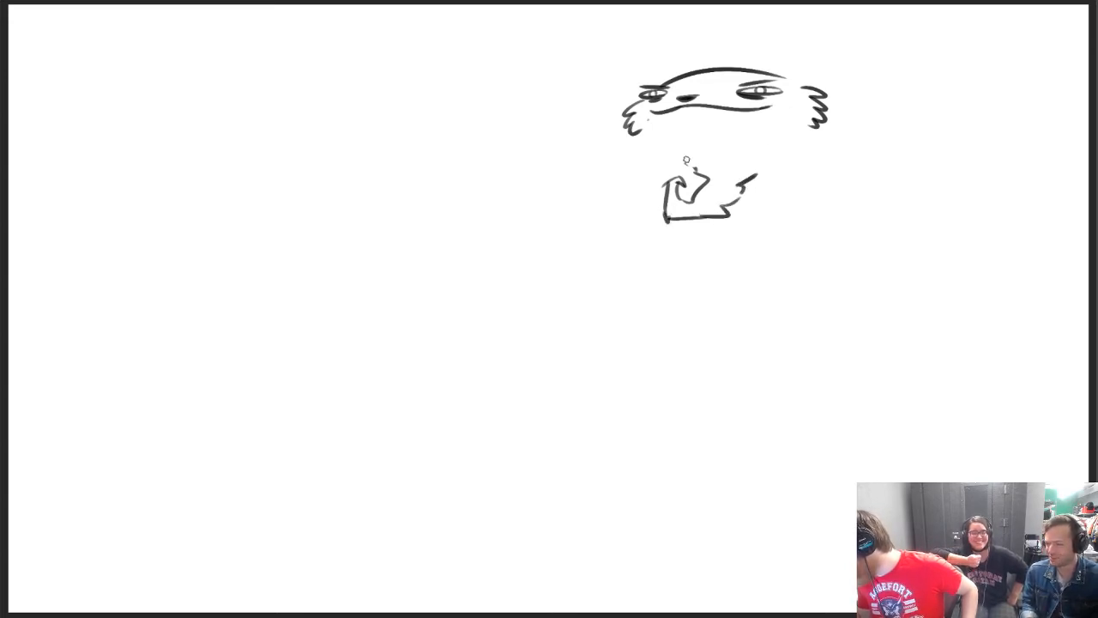
mouse_move(659, 139)
mouse_down()
mouse_move(660, 152)
mouse_move(695, 170)
mouse_move(777, 164)
mouse_up()
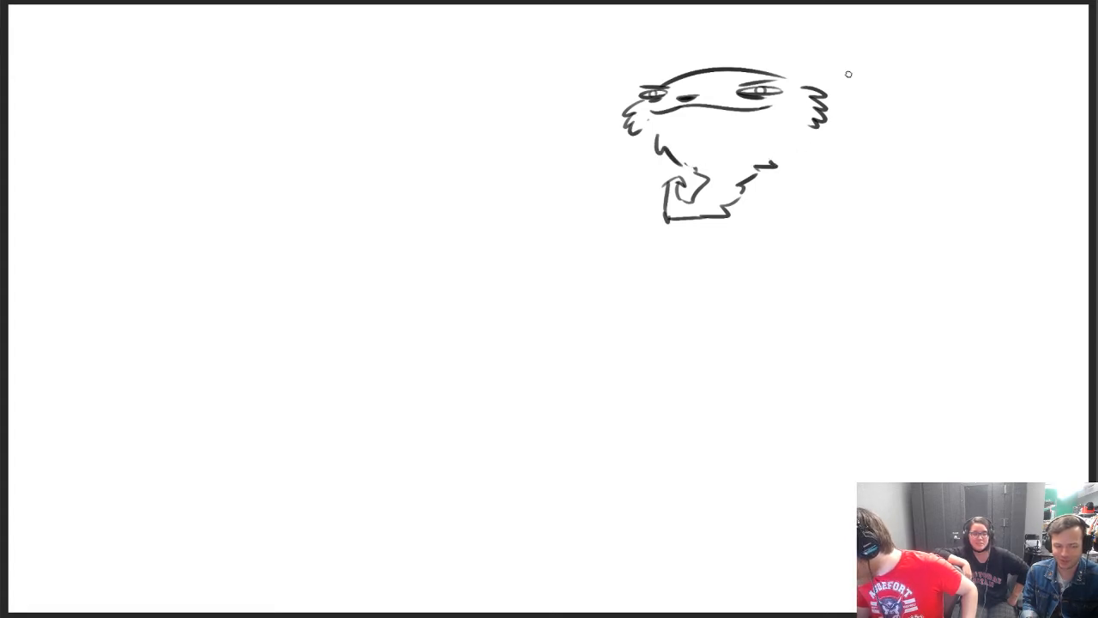
Draw a small rounded ear at each end of the head curve, with an inner fold in the larger one
mouse_move(787, 78)
mouse_down()
mouse_move(814, 61)
mouse_move(823, 77)
mouse_move(811, 87)
mouse_up()
key(ctrl+z)
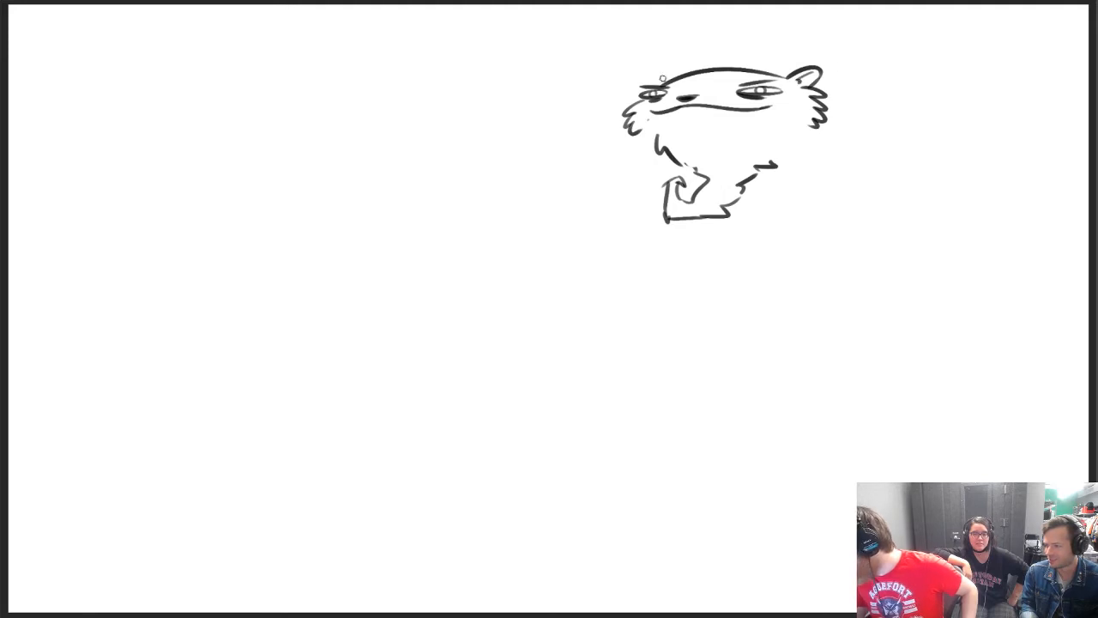
mouse_move(663, 79)
mouse_down()
mouse_move(645, 86)
mouse_move(662, 79)
mouse_up()
key(ctrl+z)
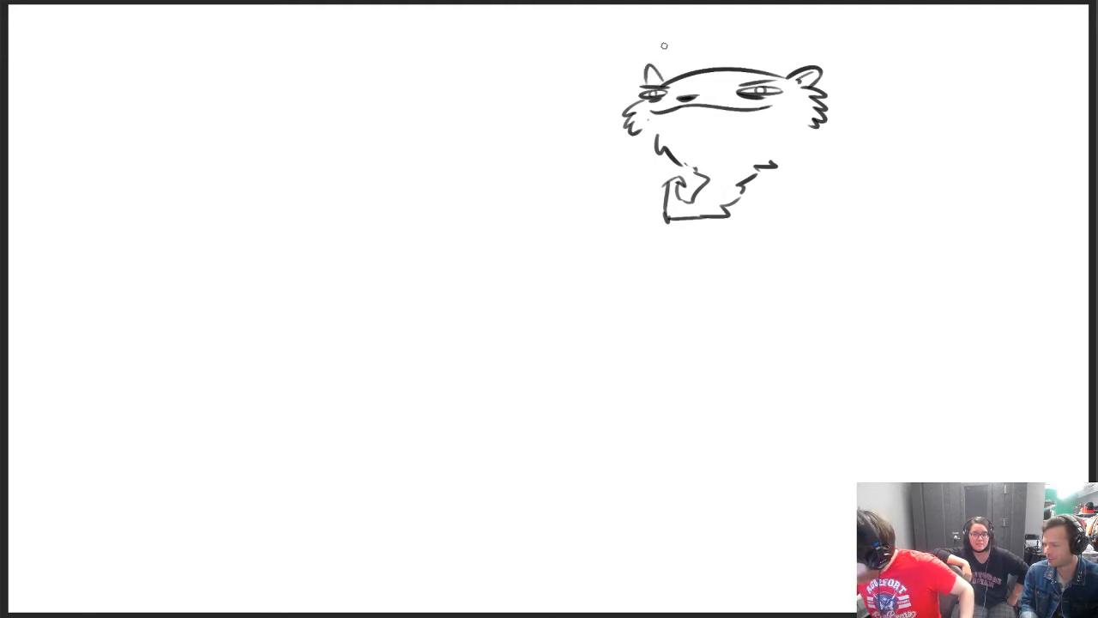
key(ctrl+z)
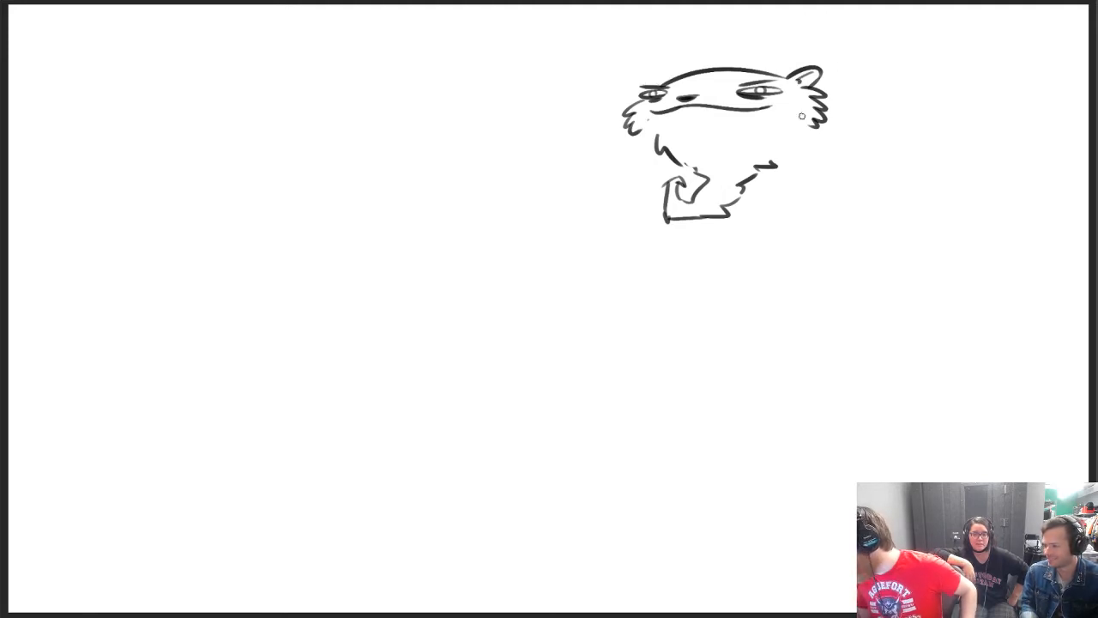
drag(663, 81, 645, 85)
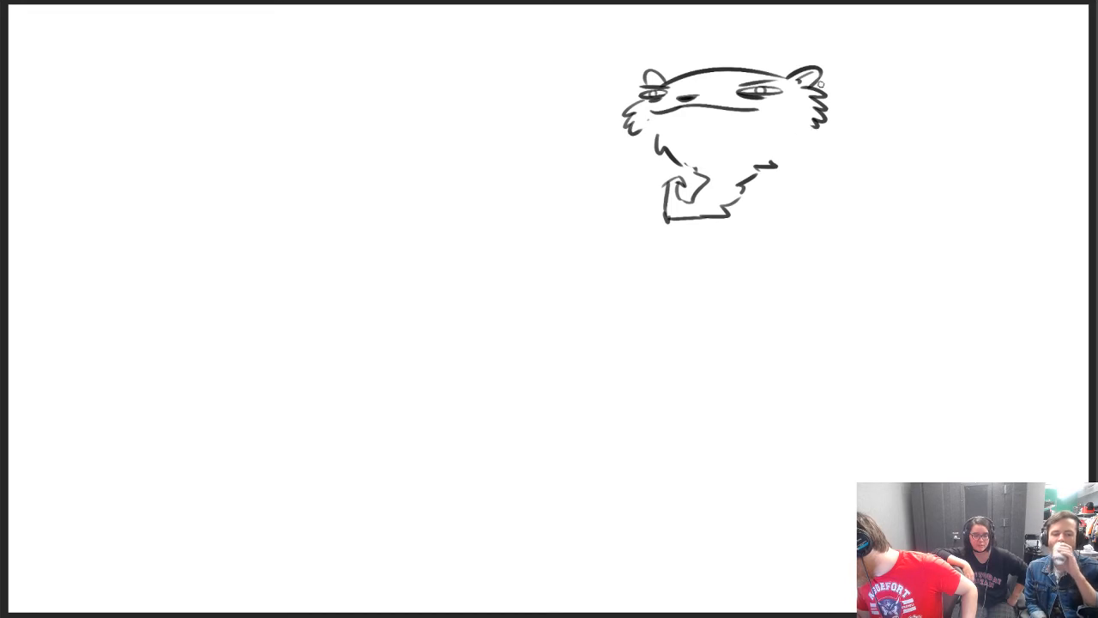
Redraw the far mouth corner with an upward curve and replace the short cheek tufts with longer, pointed fur
mouse_move(757, 112)
mouse_down()
mouse_move(785, 135)
mouse_move(760, 97)
mouse_move(810, 159)
mouse_move(821, 118)
mouse_move(785, 134)
mouse_move(816, 140)
mouse_up()
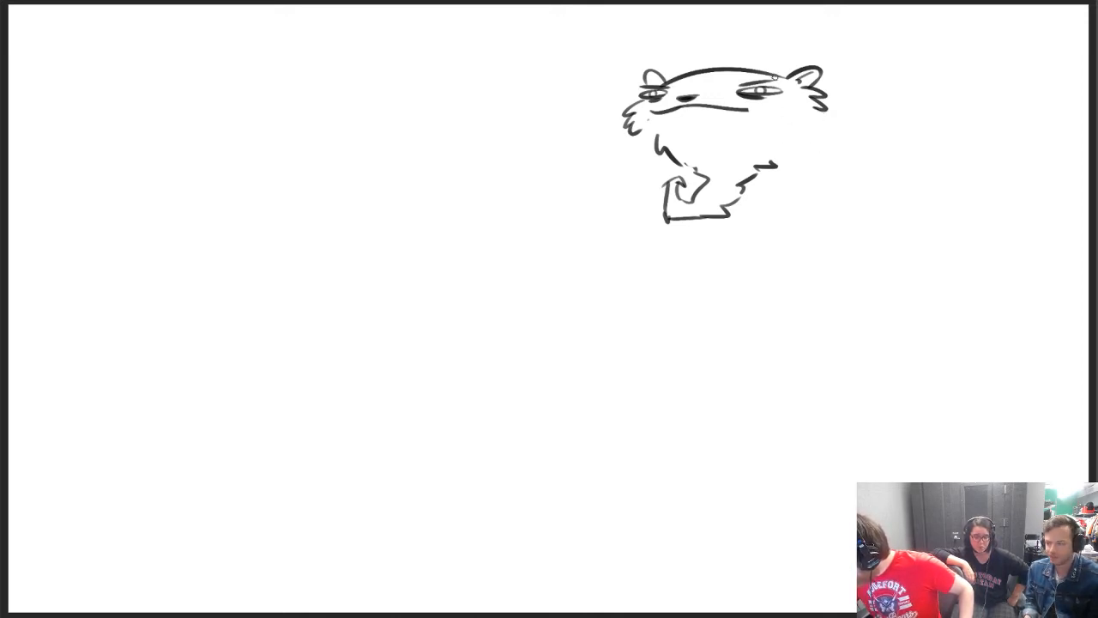
mouse_move(743, 109)
mouse_down()
mouse_move(791, 97)
mouse_move(809, 140)
mouse_move(813, 125)
mouse_move(821, 137)
mouse_up()
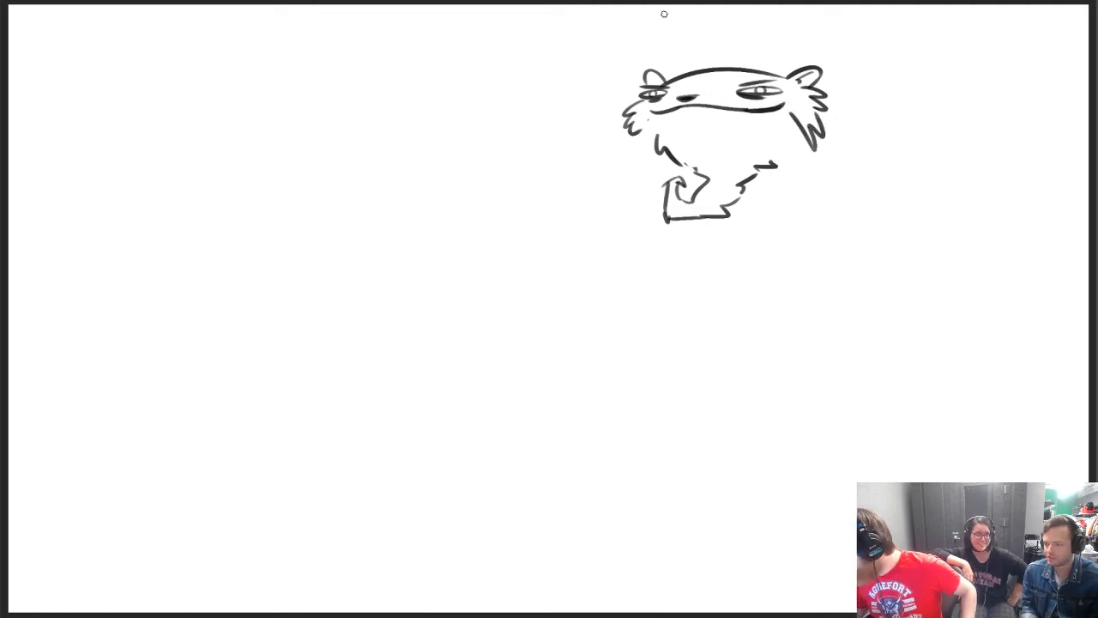
drag(629, 113, 656, 122)
drag(815, 112, 829, 103)
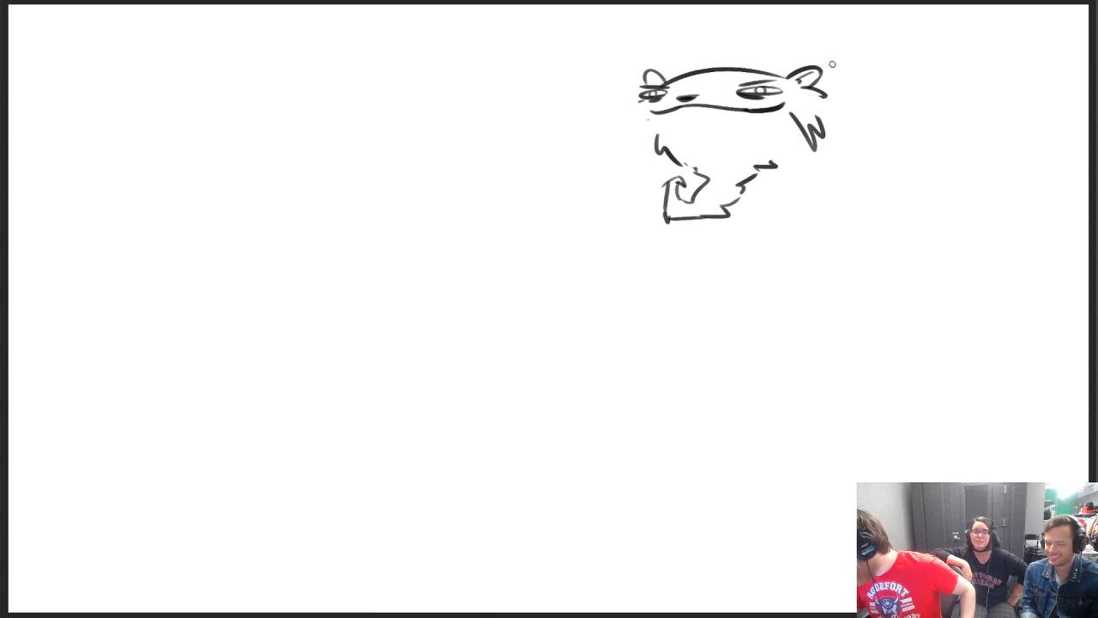
drag(641, 102, 626, 113)
mouse_move(625, 113)
mouse_down()
mouse_move(637, 110)
mouse_move(630, 151)
mouse_move(637, 118)
mouse_move(631, 145)
mouse_move(647, 162)
mouse_up()
key(ctrl+z)
key(ctrl+z)
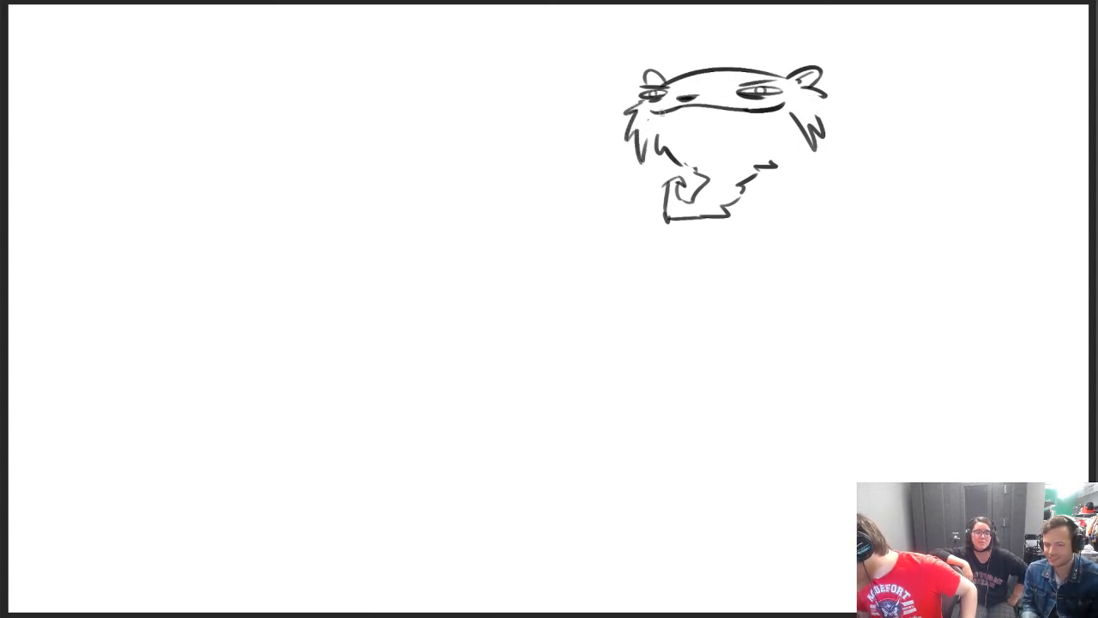
Draw thick, bushy black eyebrows above both eyes, with spiky hairs sweeping outward over the ears
drag(736, 84, 785, 73)
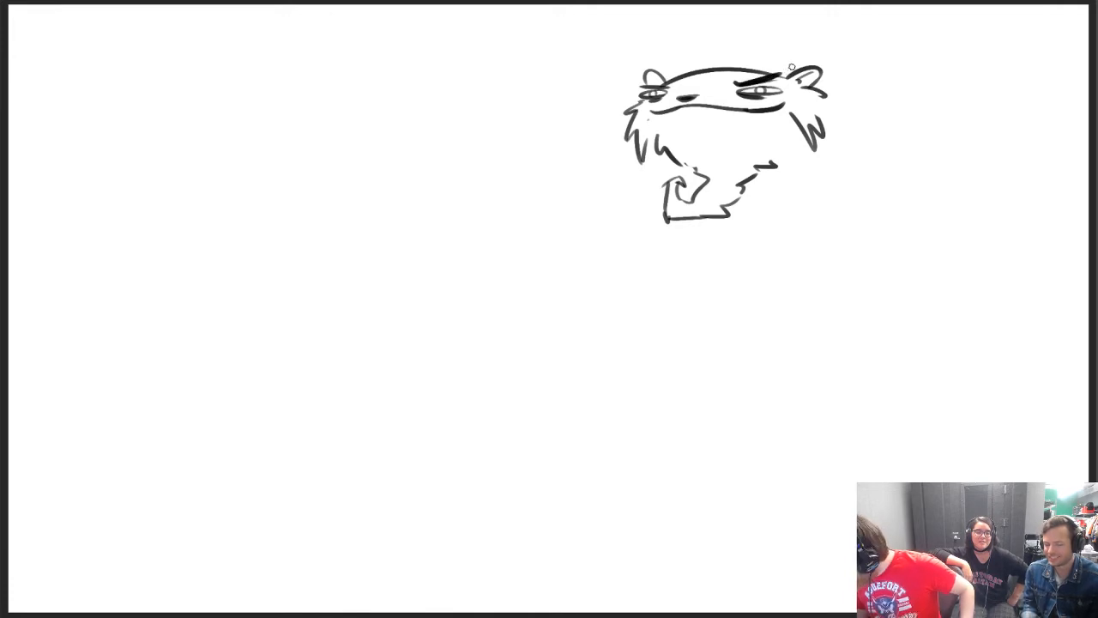
key(ctrl+z)
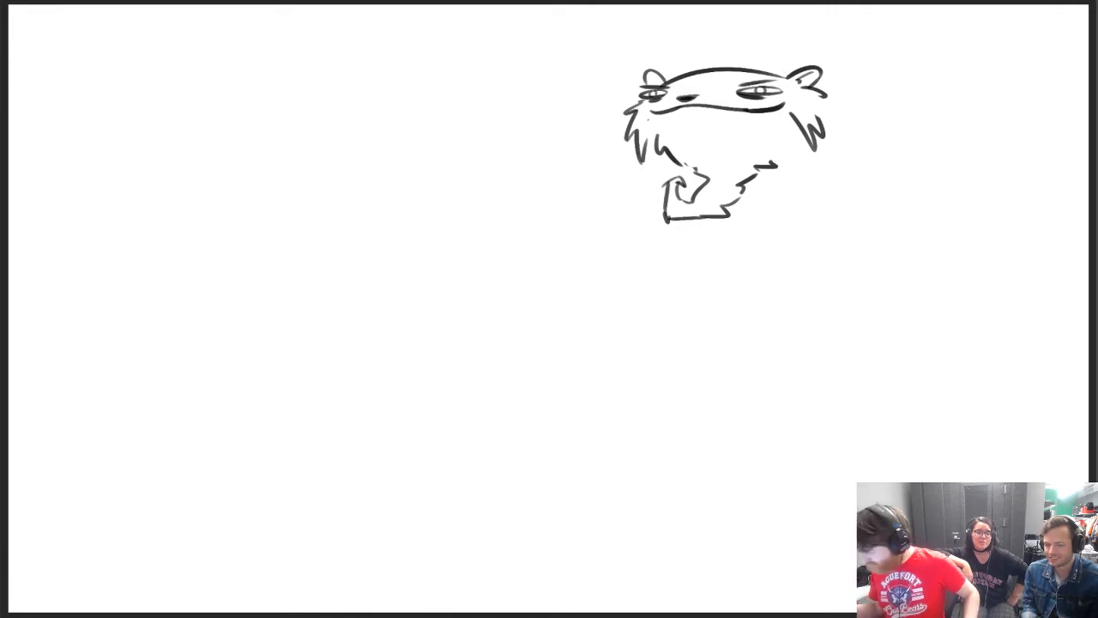
mouse_move(742, 85)
mouse_down()
mouse_move(822, 55)
mouse_move(772, 63)
mouse_up()
key(ctrl+z)
key(ctrl+z)
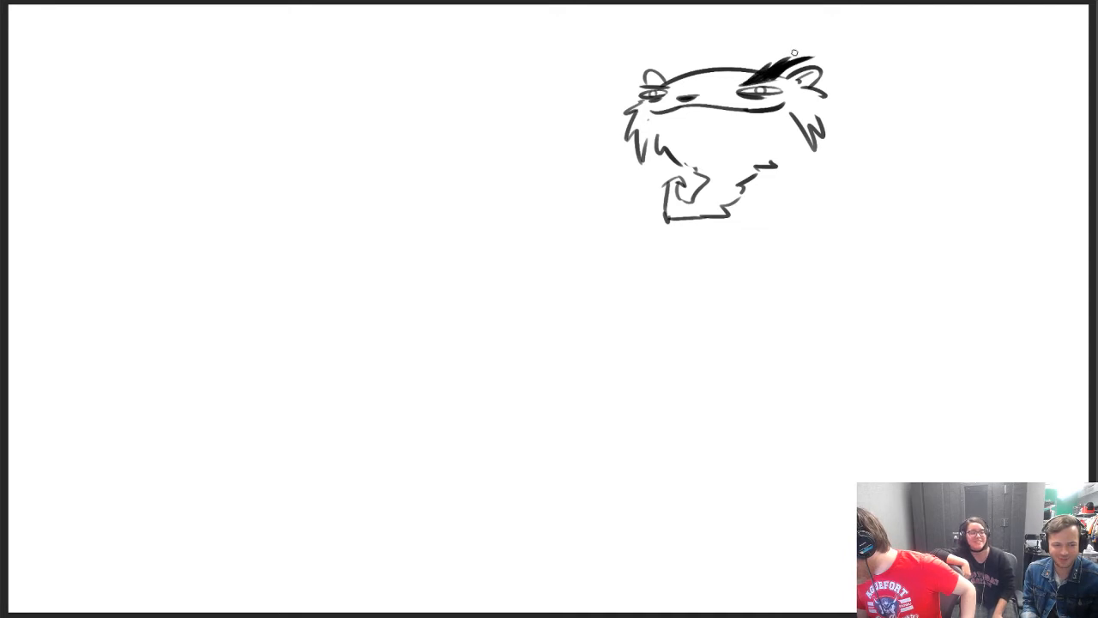
mouse_move(631, 70)
mouse_down()
mouse_move(668, 85)
mouse_move(645, 81)
mouse_up()
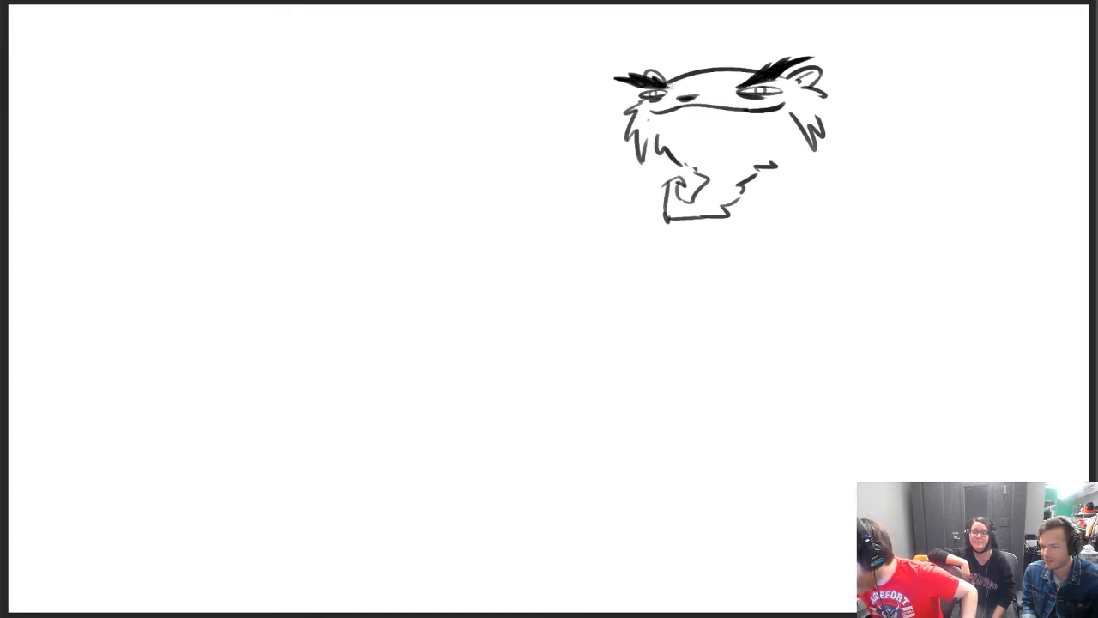
drag(661, 84, 678, 86)
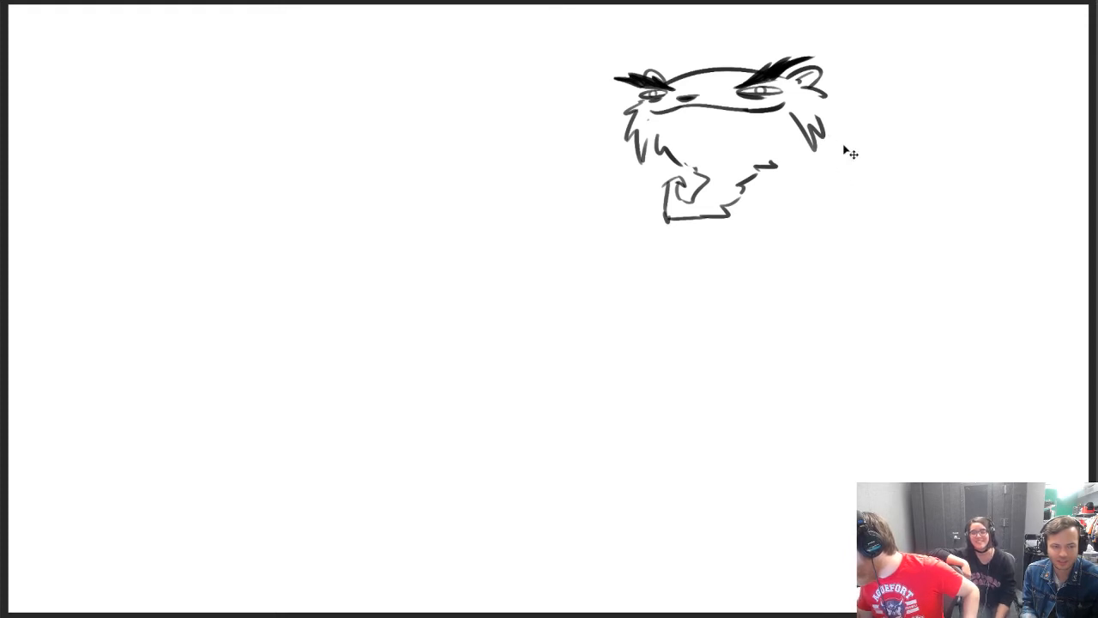
Draw a curved back line descending from the larger ear's cheek fur and add small pointed teeth along the mouth
drag(820, 102, 849, 175)
key(ctrl+z)
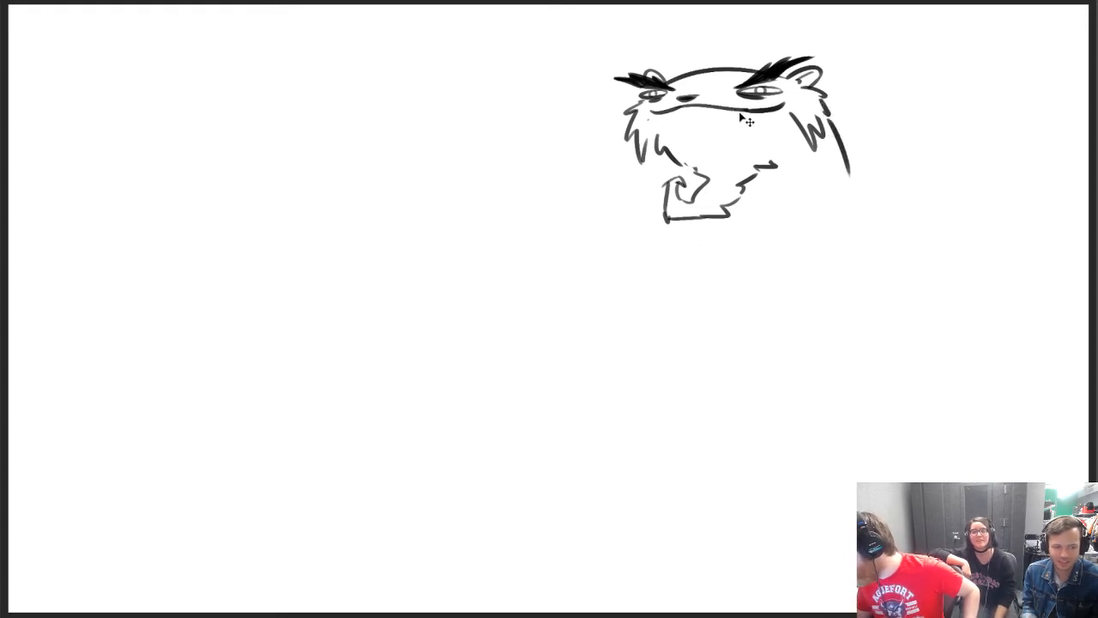
mouse_move(738, 105)
mouse_down()
mouse_move(741, 115)
mouse_move(670, 113)
mouse_up()
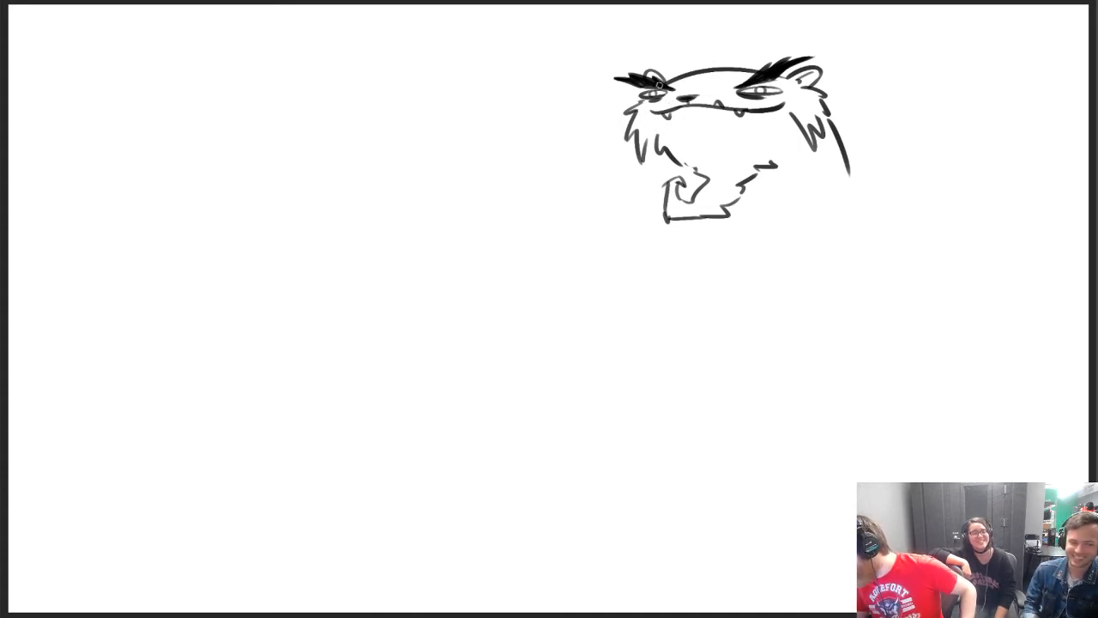
drag(849, 173, 820, 226)
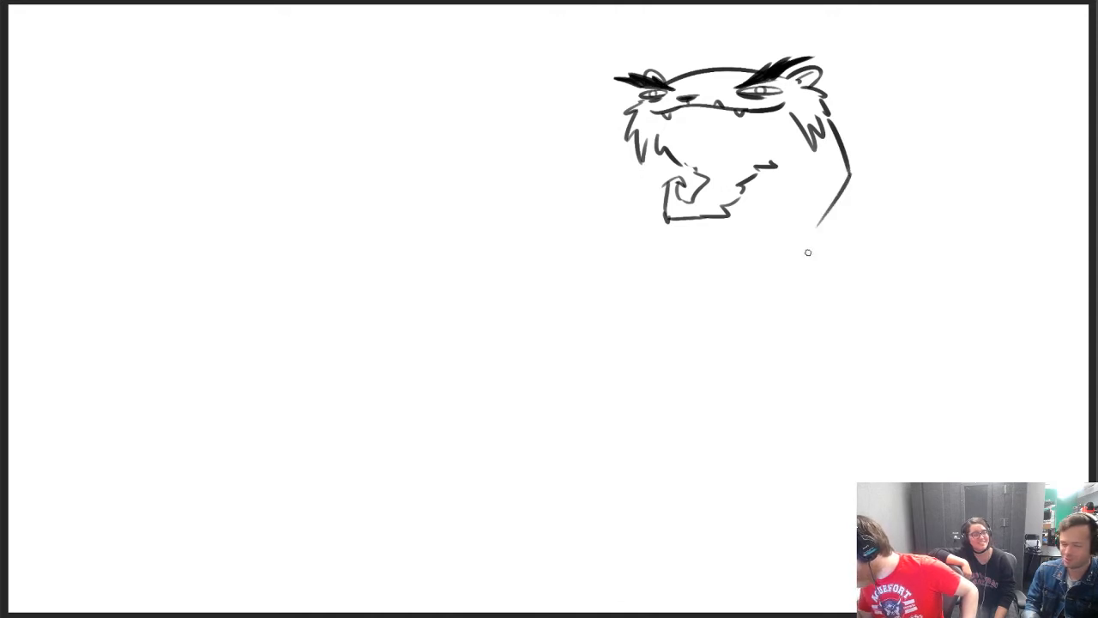
key(ctrl+z)
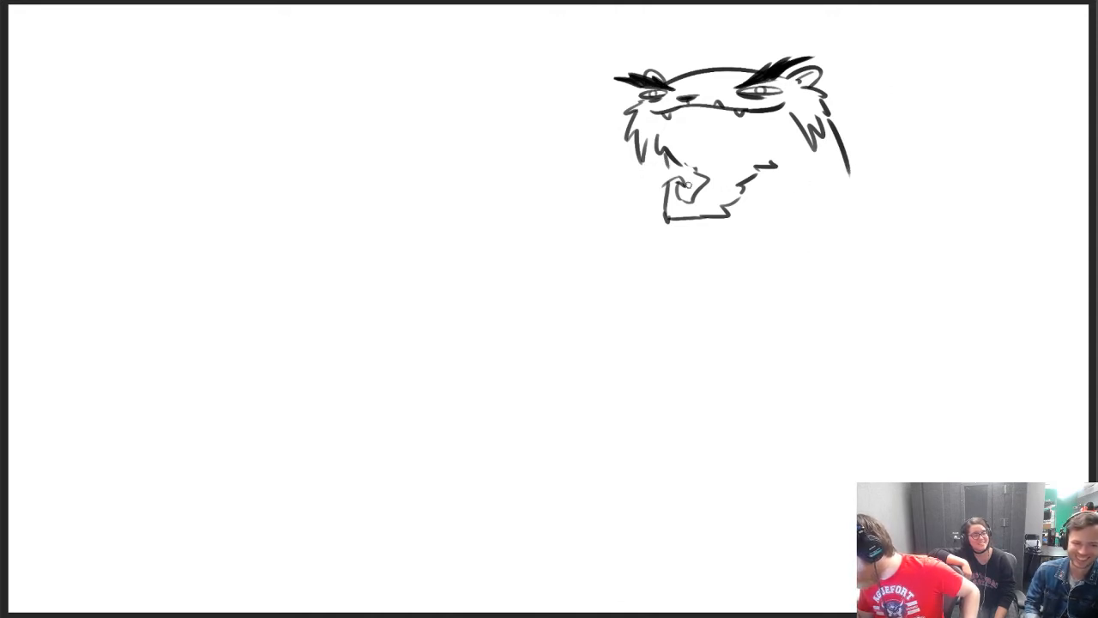
Draw a short line down from the beard's flat base and fill the gaps in the jagged fur below the smaller eye
drag(694, 223, 697, 260)
key(ctrl+z)
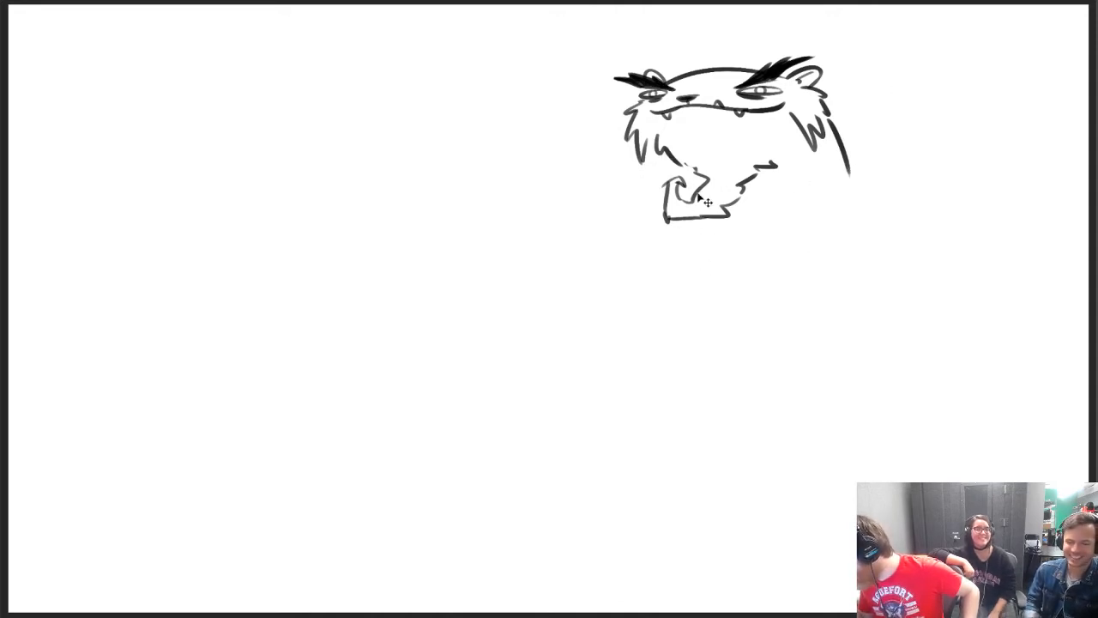
mouse_move(664, 154)
mouse_down()
mouse_move(663, 178)
mouse_move(673, 171)
mouse_move(652, 154)
mouse_up()
key(ctrl+z)
key(ctrl+z)
key(ctrl+z)
drag(717, 220, 724, 255)
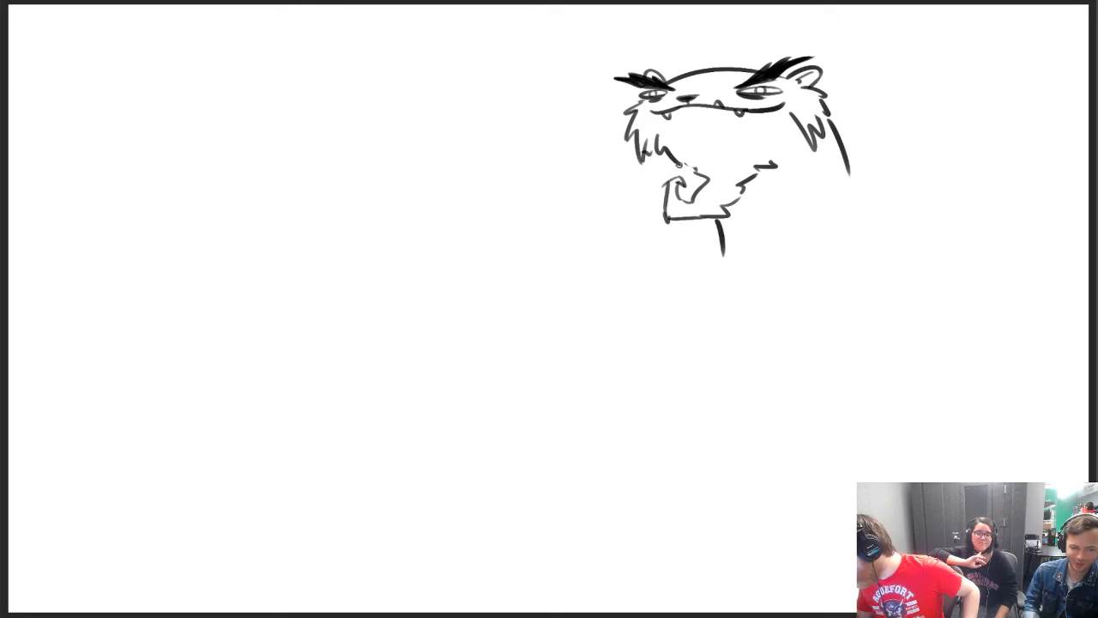
drag(676, 162, 703, 177)
key(e)
key(b)
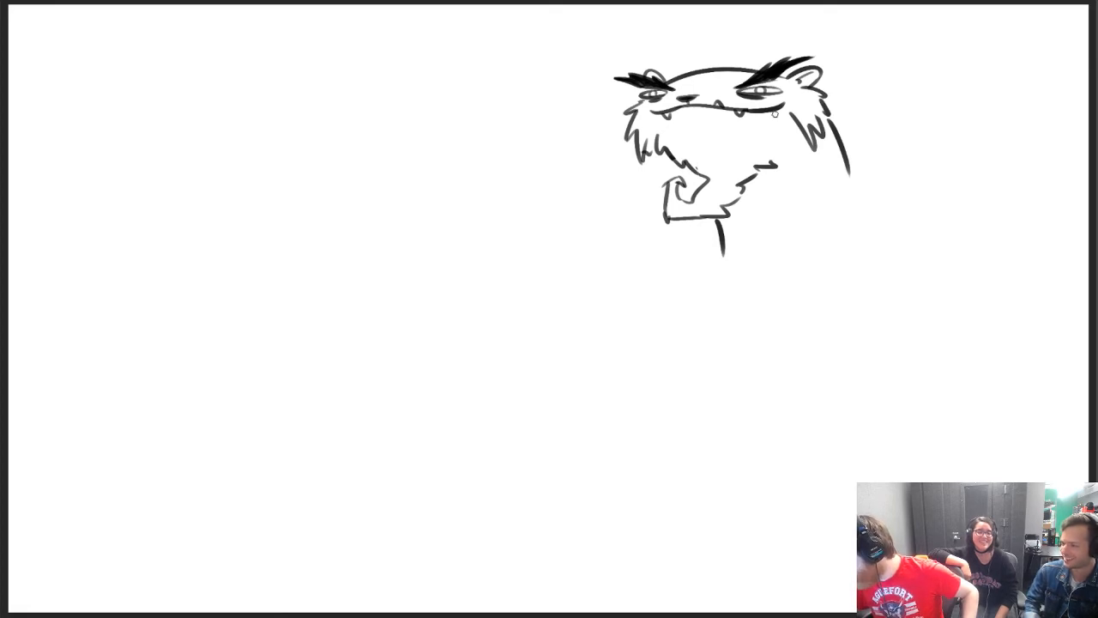
Erase the short line under the beard, draw a jagged front neck line in its place and extend the back line downward
key(e)
drag(720, 225, 725, 262)
key(b)
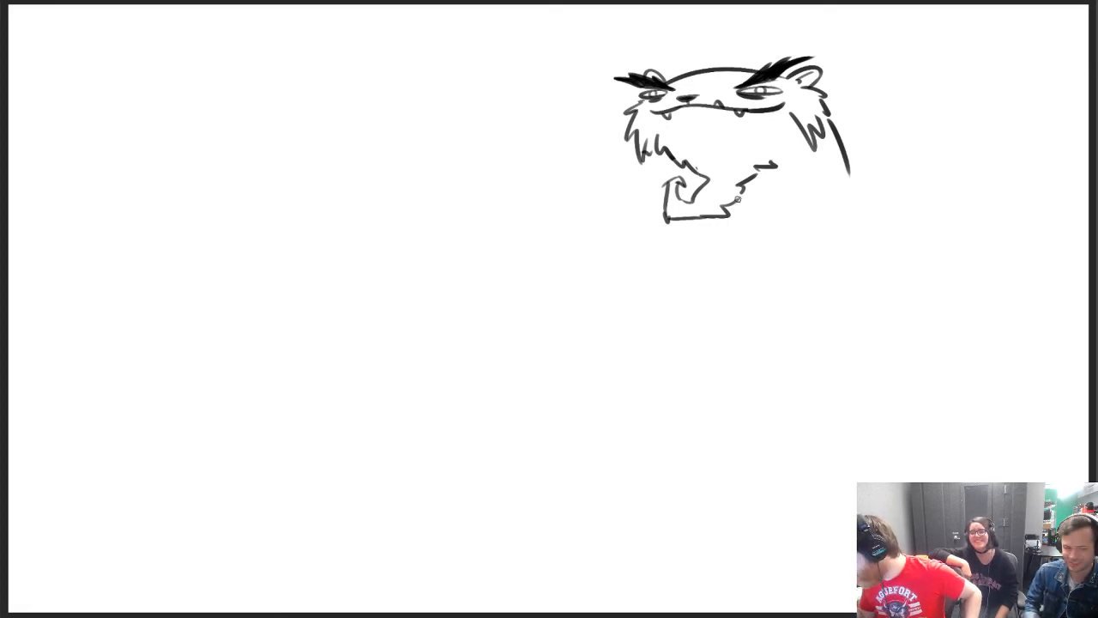
drag(738, 199, 745, 271)
key(ctrl+z)
key(ctrl+z)
drag(735, 202, 741, 240)
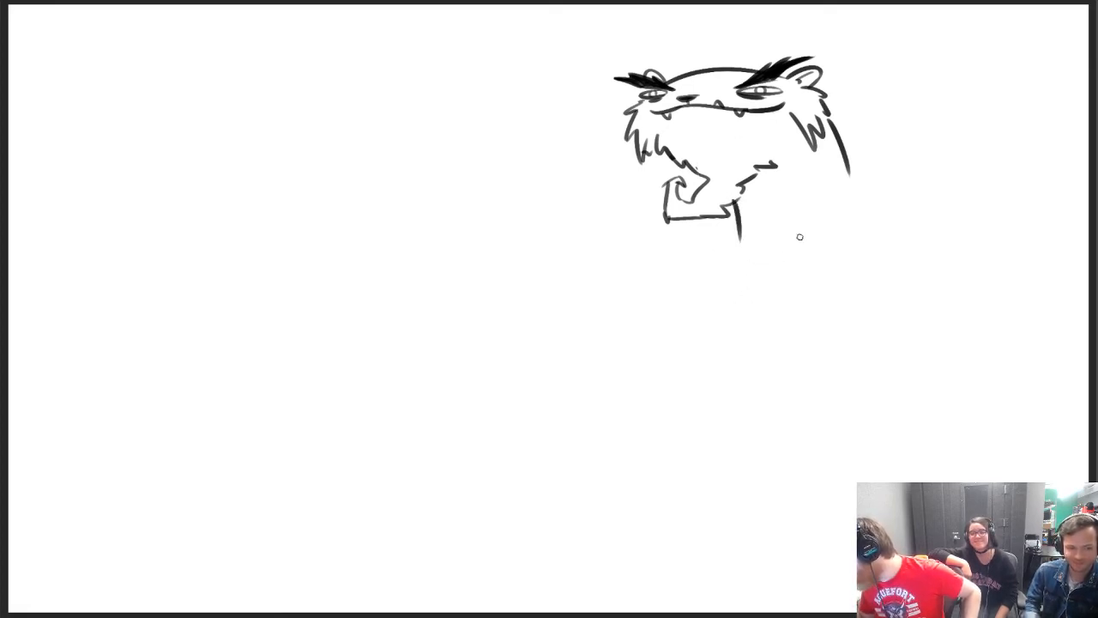
drag(848, 170, 865, 225)
drag(734, 230, 730, 257)
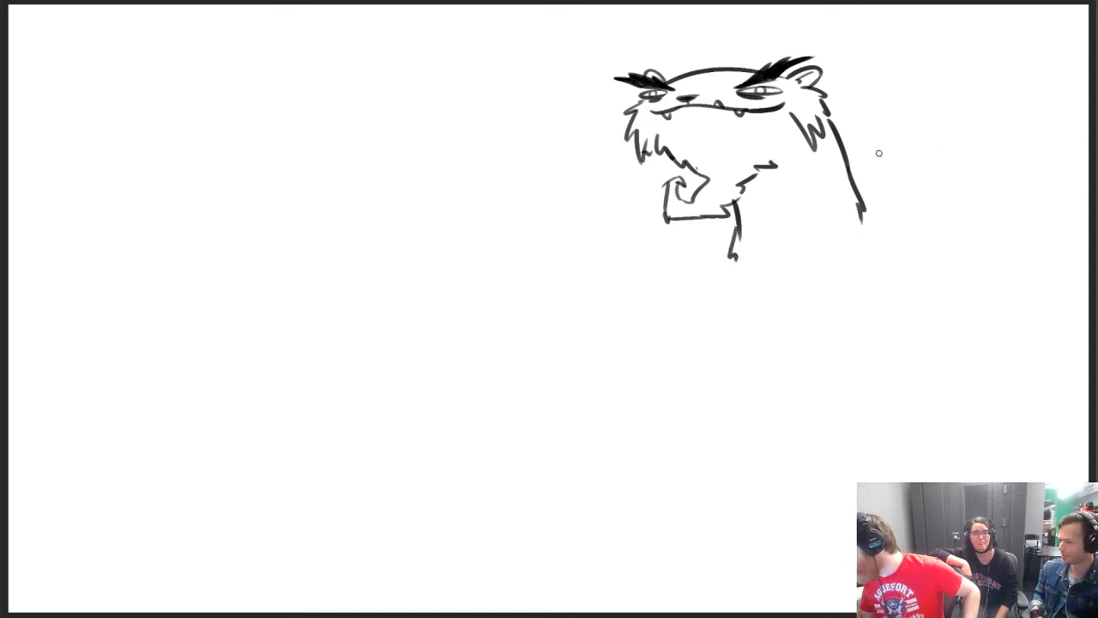
Draw a tall, pointed collar flaring out on both sides of the neck and continue the furry neck lines between its flaps
drag(856, 142, 1021, 198)
key(ctrl+z)
mouse_move(852, 143)
mouse_down()
mouse_move(976, 175)
mouse_move(865, 347)
mouse_up()
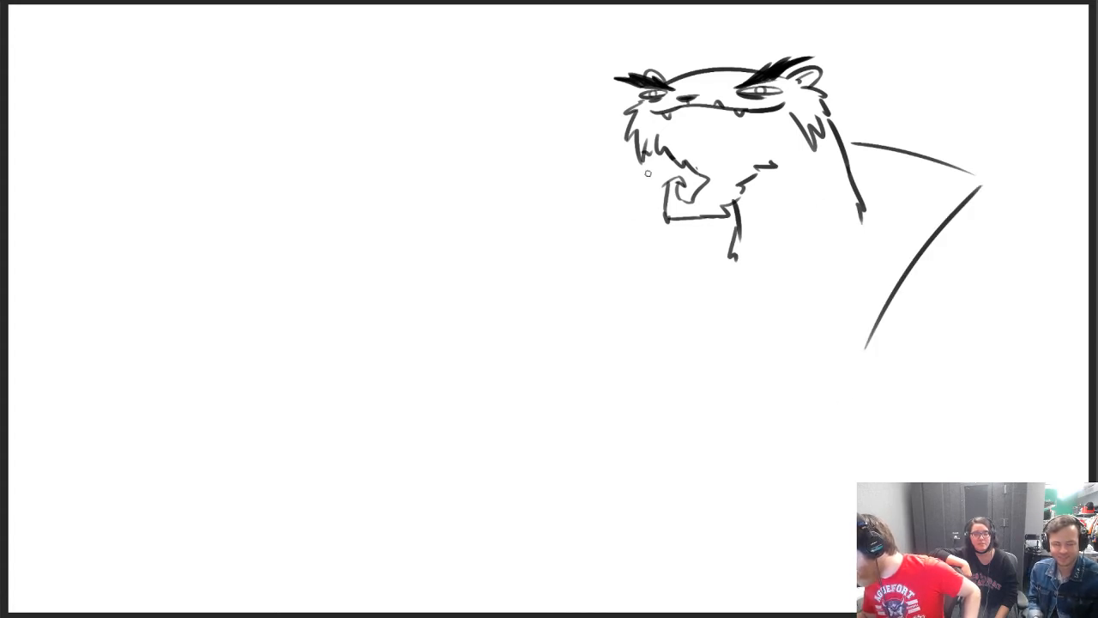
mouse_move(673, 164)
mouse_down()
mouse_move(618, 198)
mouse_move(696, 294)
mouse_up()
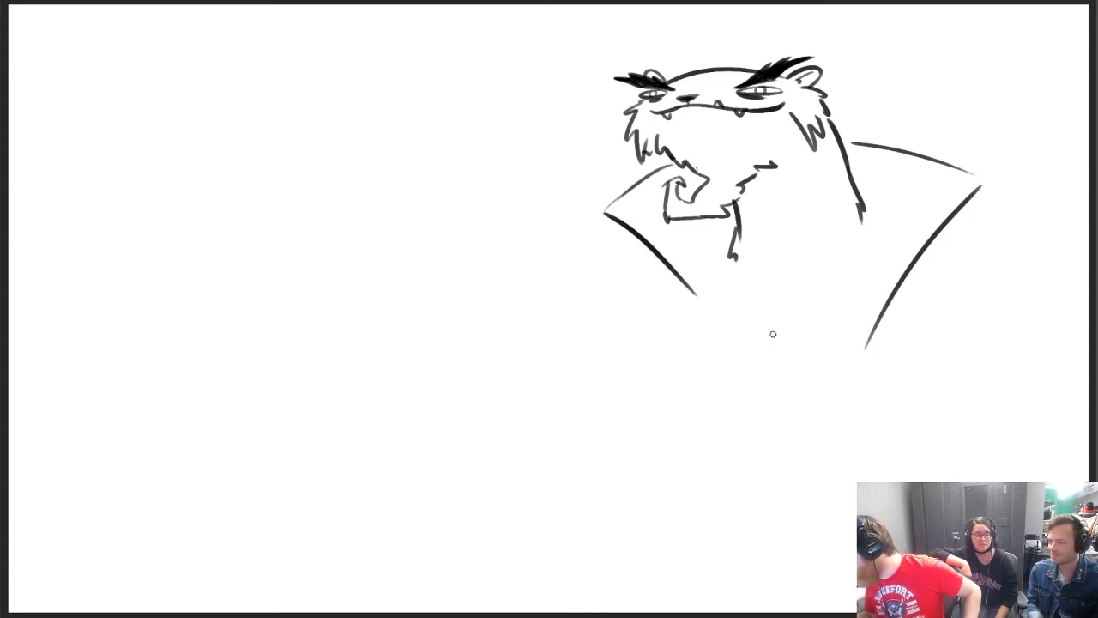
drag(860, 230, 859, 277)
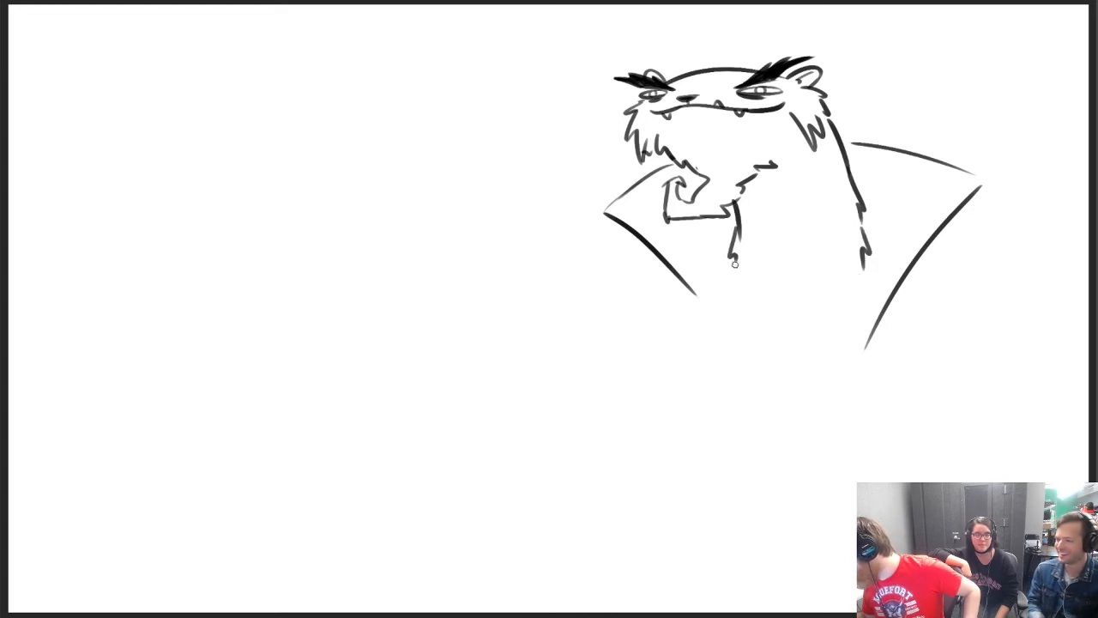
drag(734, 264, 728, 336)
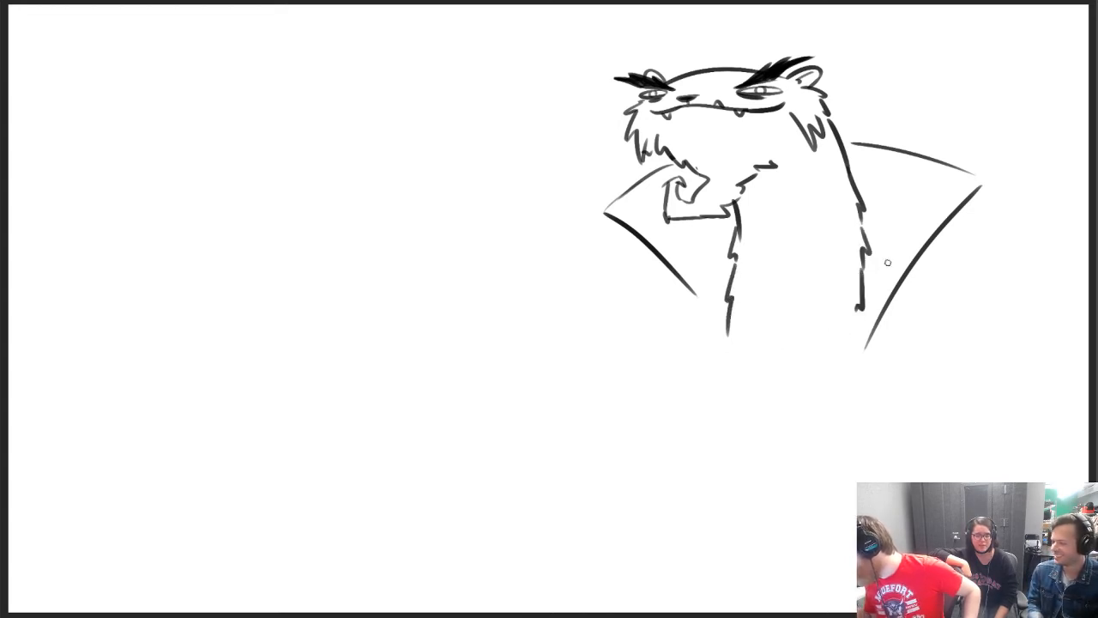
Erase the larger collar flap's outer edge and redraw the smaller flap's upper edge as a bolder curve
key(e)
mouse_move(973, 183)
mouse_down()
mouse_move(880, 336)
mouse_move(930, 254)
mouse_up()
key(b)
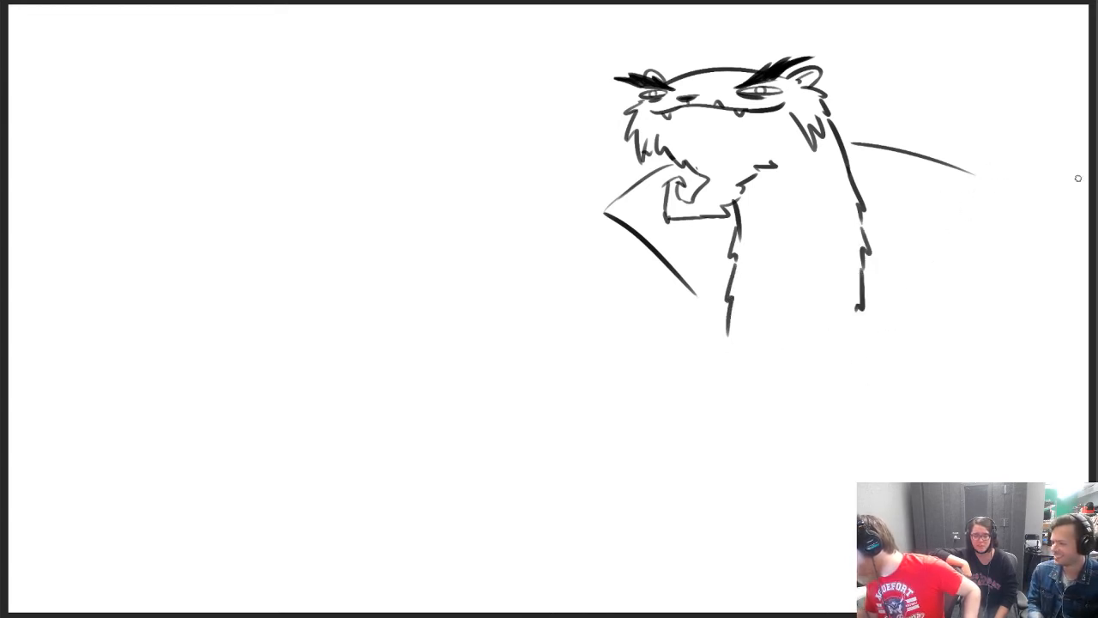
drag(604, 209, 678, 164)
key(ctrl+z)
Thicken the larger collar flap's top edge, redraw its outer edge straighter and add doubled lines where both flaps converge below the neck
key(ctrl+z)
key(ctrl+z)
drag(605, 211, 669, 164)
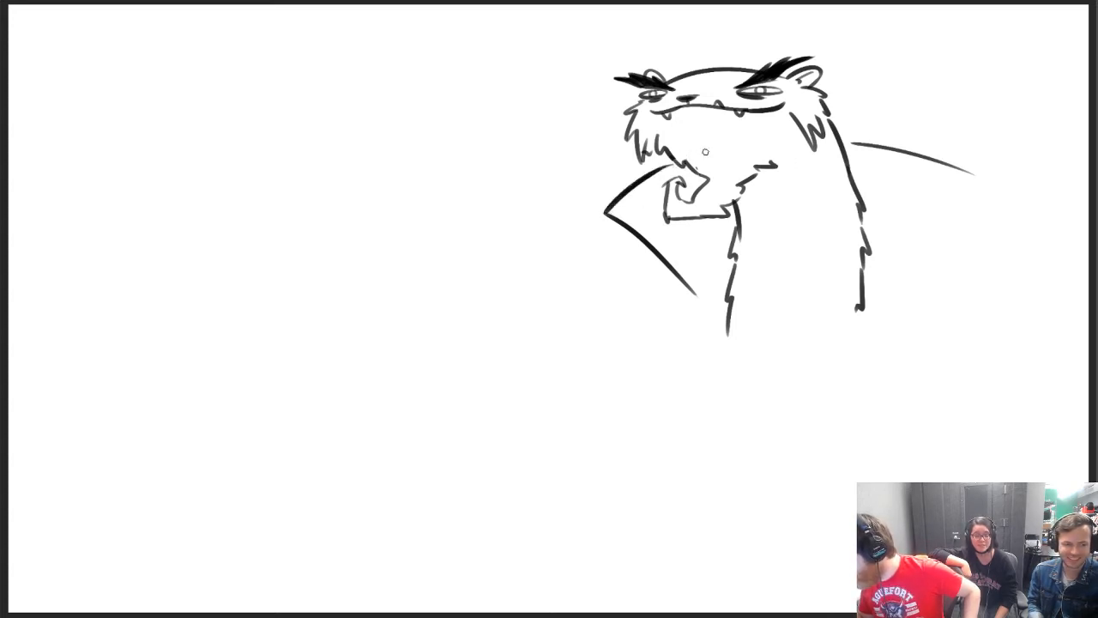
mouse_move(844, 140)
mouse_down()
mouse_move(976, 171)
mouse_move(897, 324)
mouse_up()
key(ctrl+z)
drag(990, 183, 876, 354)
key(ctrl+z)
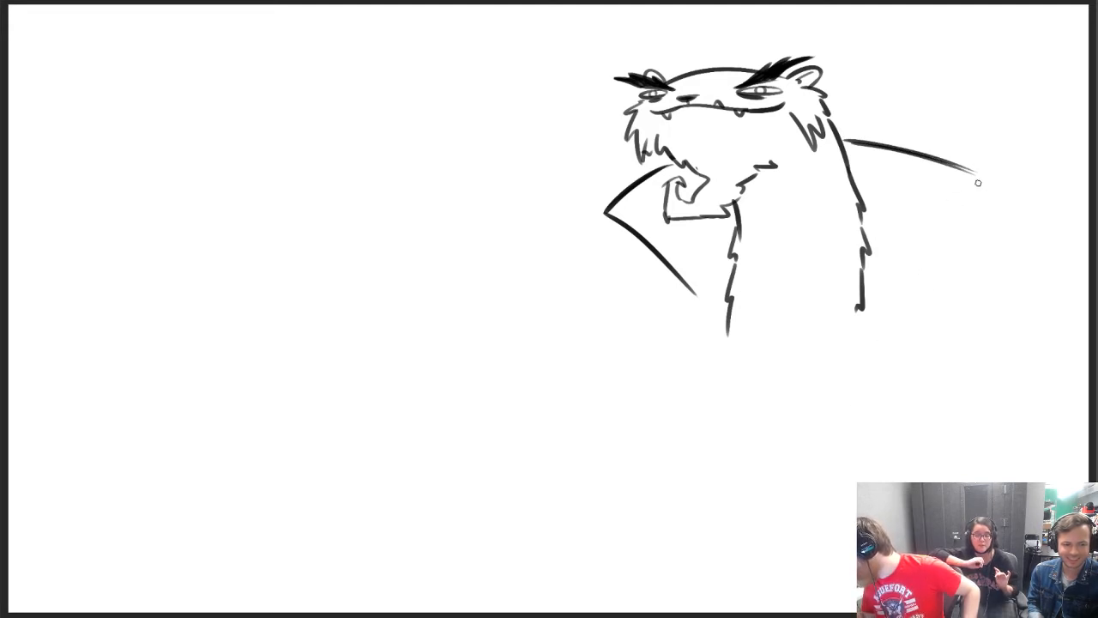
drag(979, 180, 856, 353)
drag(879, 271, 837, 378)
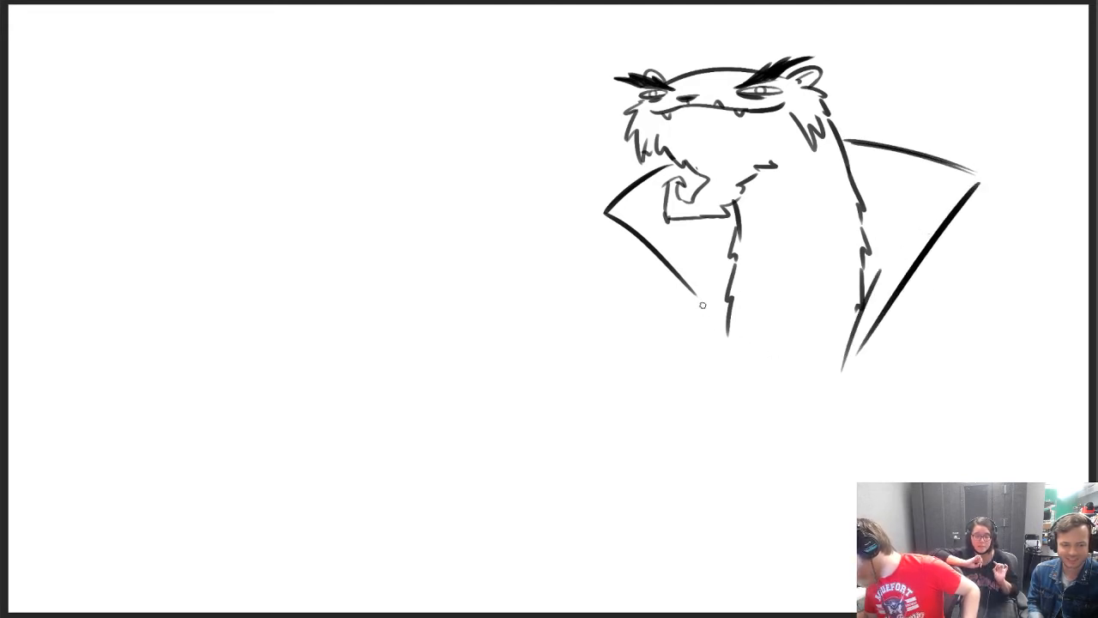
drag(699, 300, 751, 367)
key(ctrl+z)
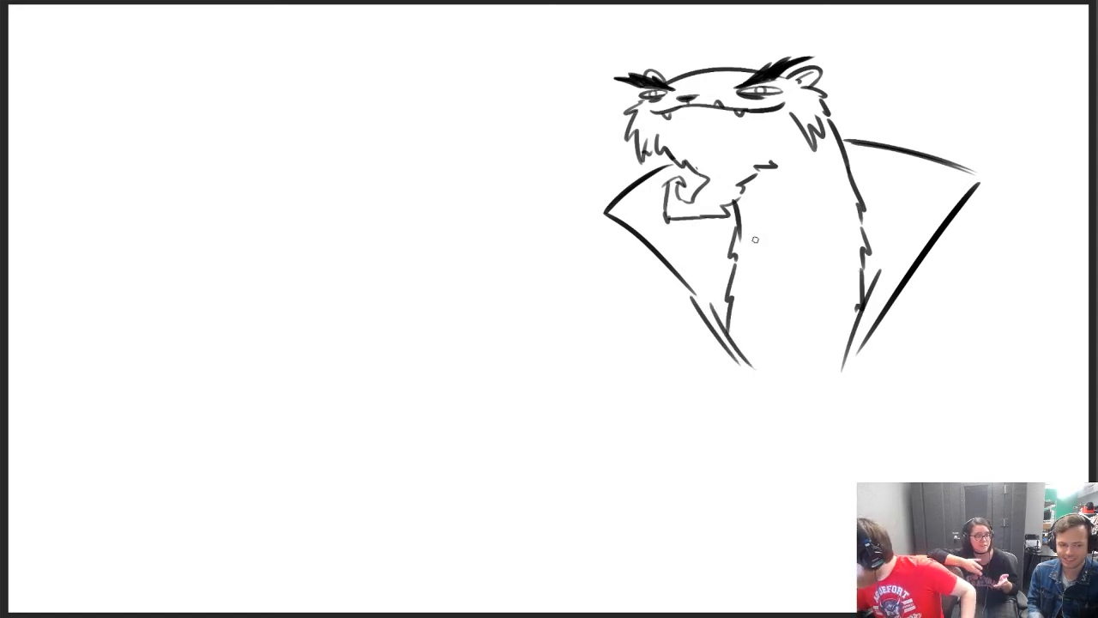
Draw a curved shoulder with an upturned pointed tip on each side of the collar
mouse_move(870, 337)
mouse_down()
mouse_move(919, 345)
mouse_move(973, 317)
mouse_up()
key(ctrl+z)
mouse_move(979, 307)
mouse_down()
mouse_move(997, 345)
mouse_move(984, 360)
mouse_up()
key(ctrl+z)
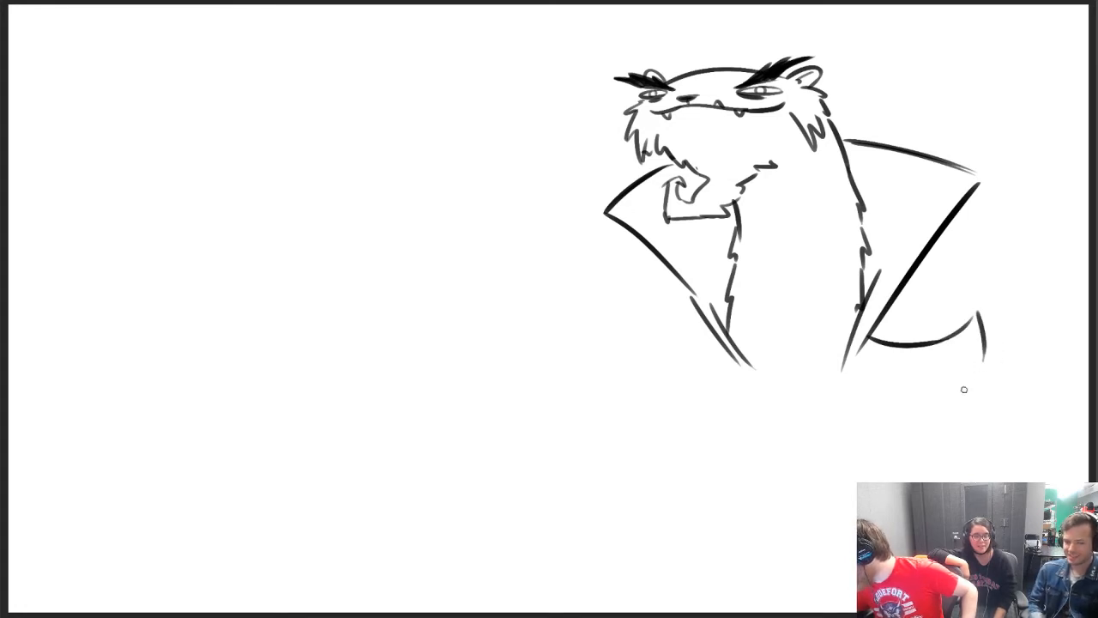
mouse_move(713, 346)
mouse_down()
mouse_move(655, 380)
mouse_move(691, 363)
mouse_move(639, 367)
mouse_move(630, 395)
mouse_up()
key(ctrl+z)
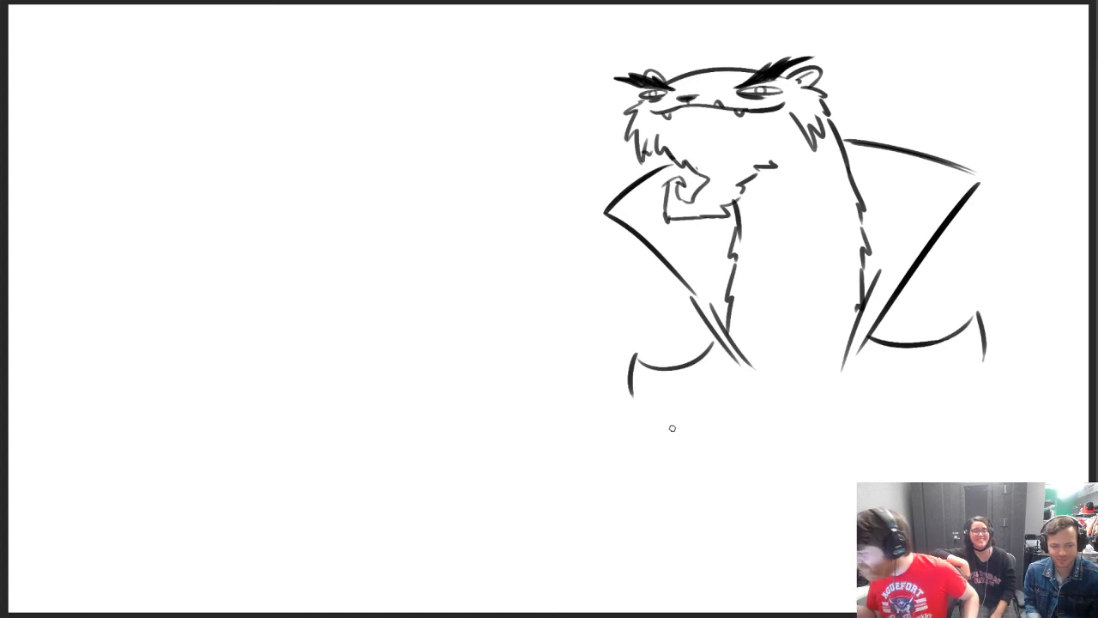
Scale the whole character down and move it up, removing the shoulder beside the larger collar flap
key(ctrl+t)
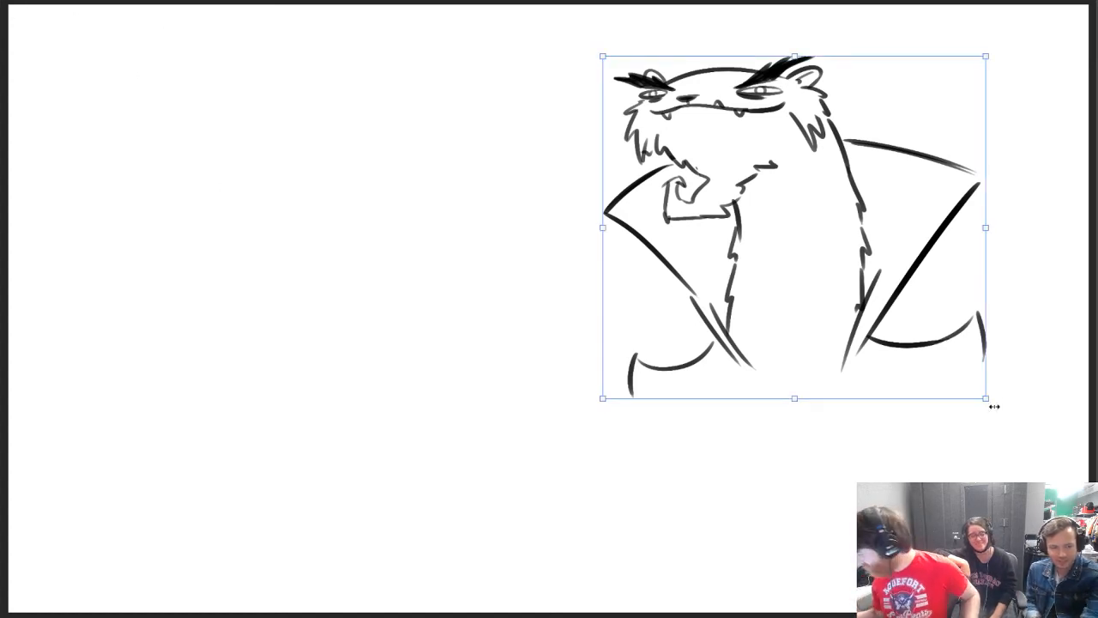
drag(984, 397, 929, 347)
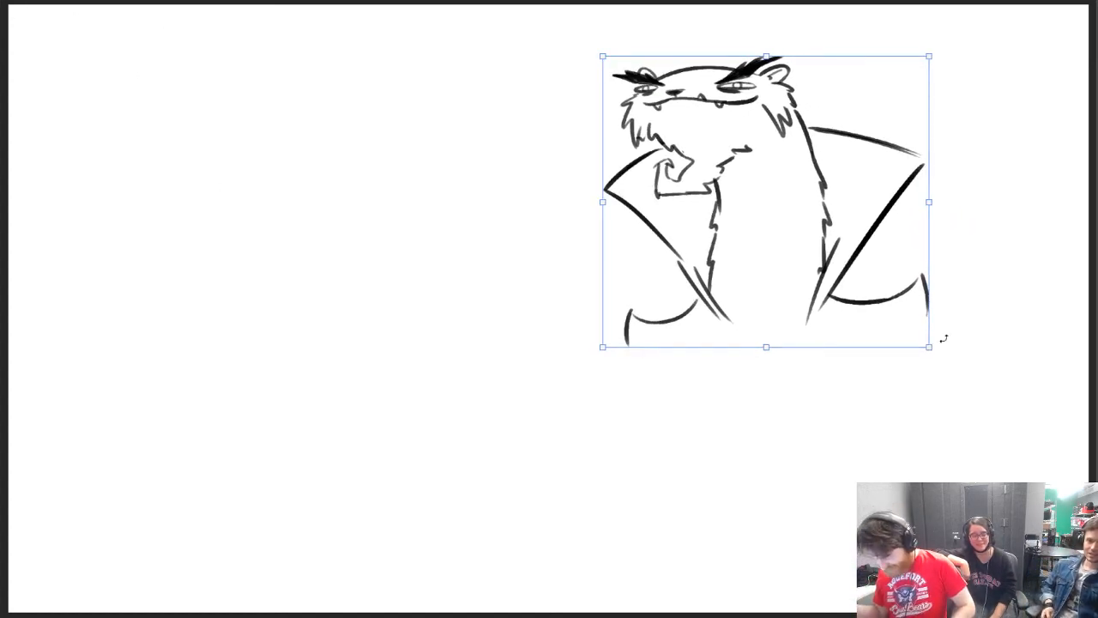
drag(778, 213, 775, 191)
key(Return)
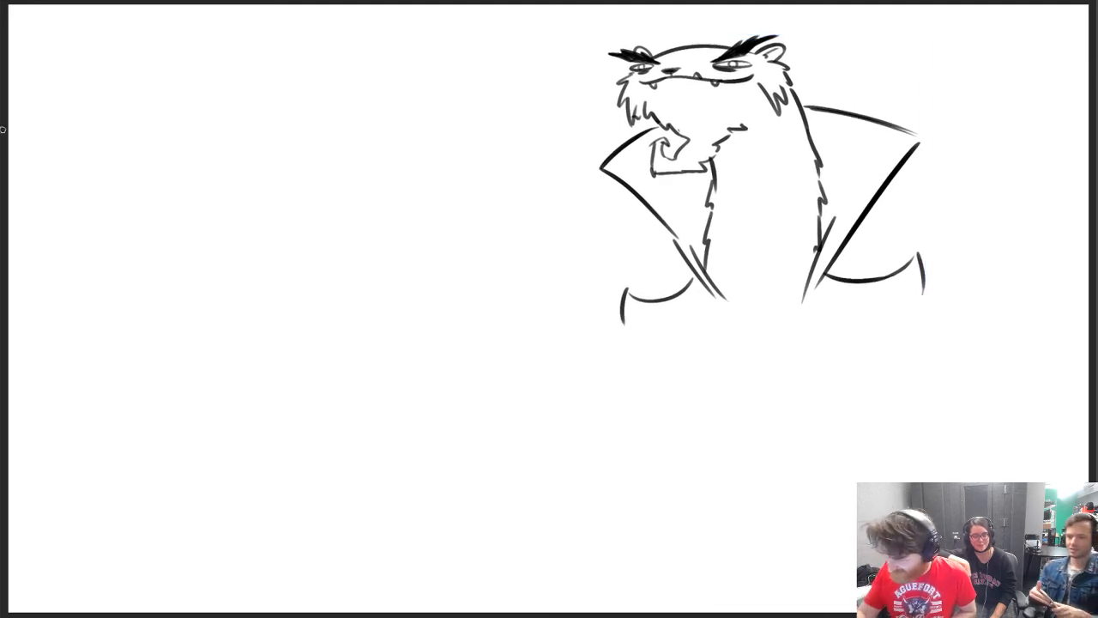
mouse_move(907, 260)
mouse_down()
mouse_move(936, 260)
mouse_move(889, 272)
mouse_move(882, 298)
mouse_move(905, 302)
mouse_move(881, 274)
mouse_up()
key(ctrl+t)
key(Return)
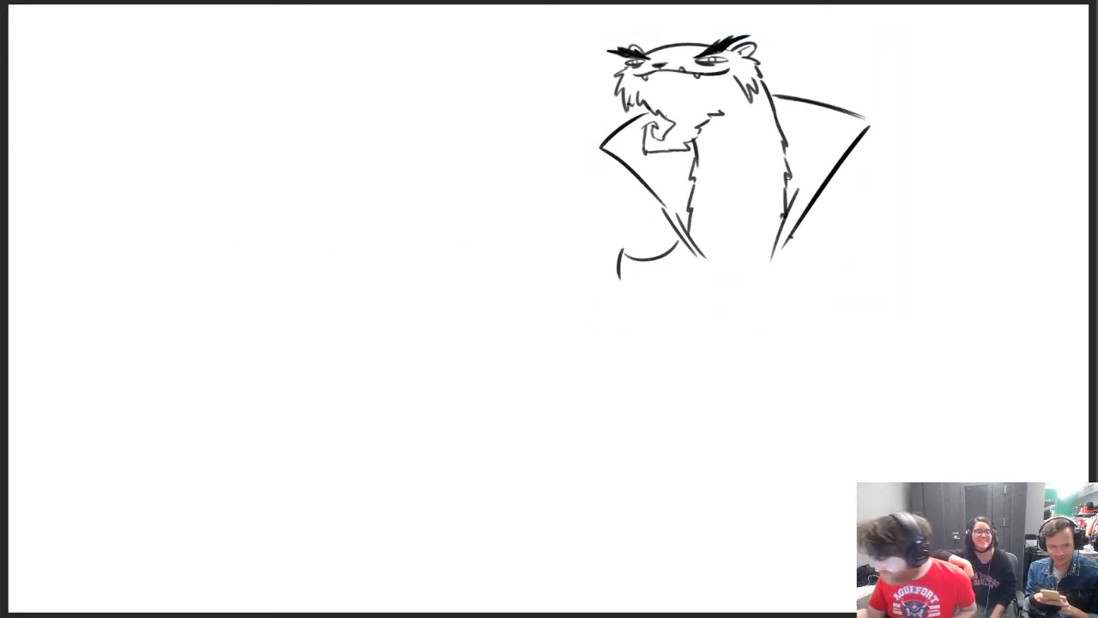
Start a new shoulder curve beside the larger collar flap and extend both collar edges into a V below the neck
drag(793, 229, 845, 248)
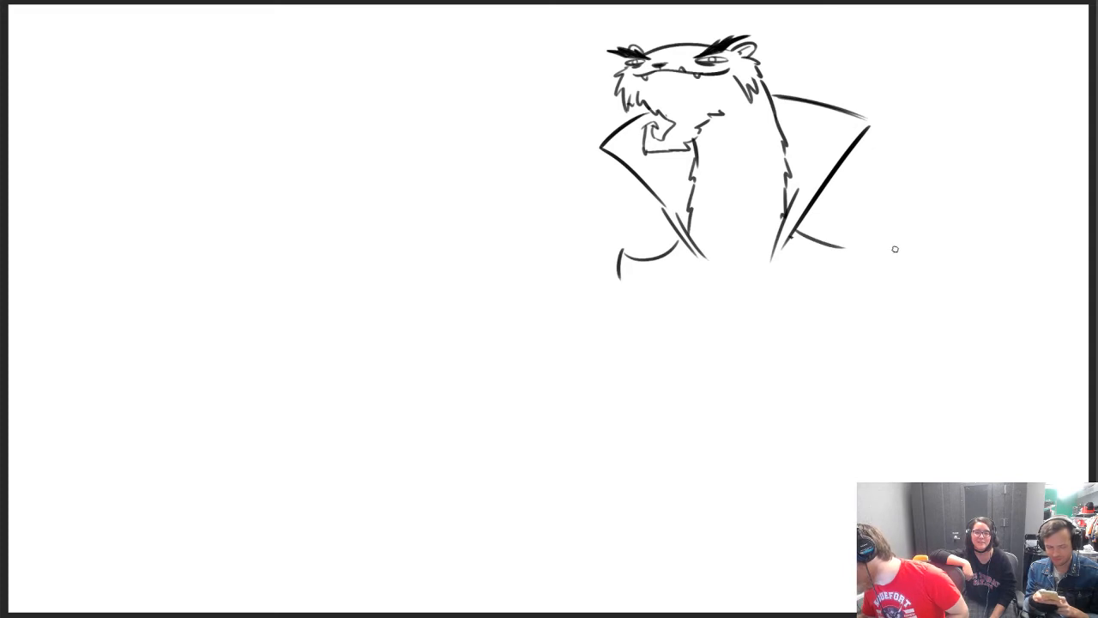
drag(700, 252, 730, 278)
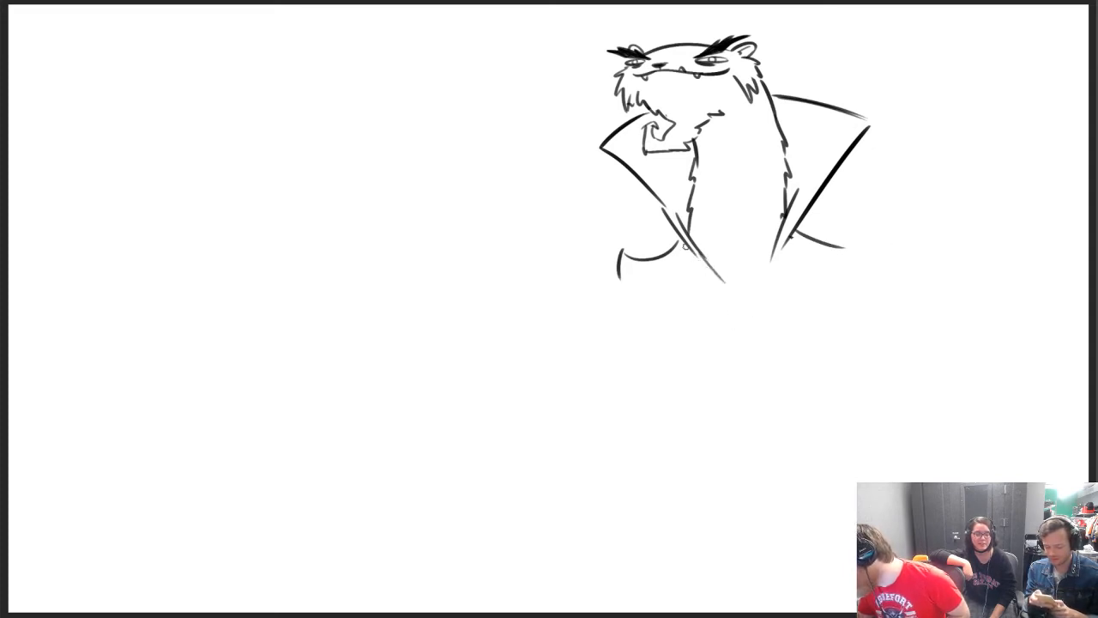
mouse_move(683, 244)
mouse_down()
mouse_move(741, 294)
mouse_move(777, 244)
mouse_up()
drag(747, 296, 786, 240)
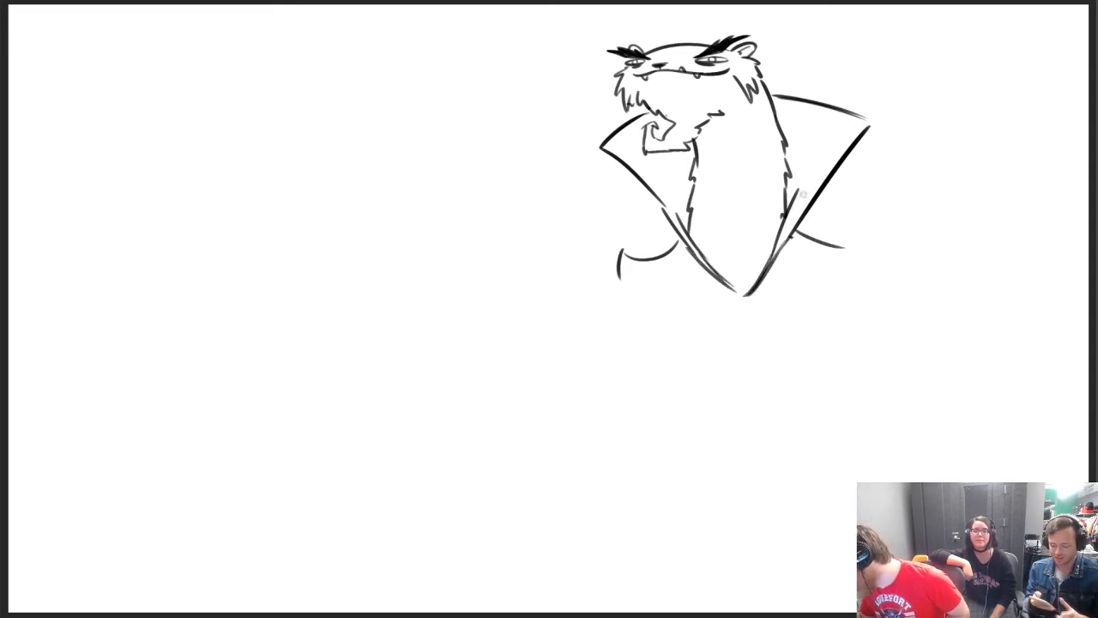
Erase the doubled outer lines of the collar's V and redraw the smaller flap's edge as one smooth curve
key(e)
drag(680, 238, 731, 296)
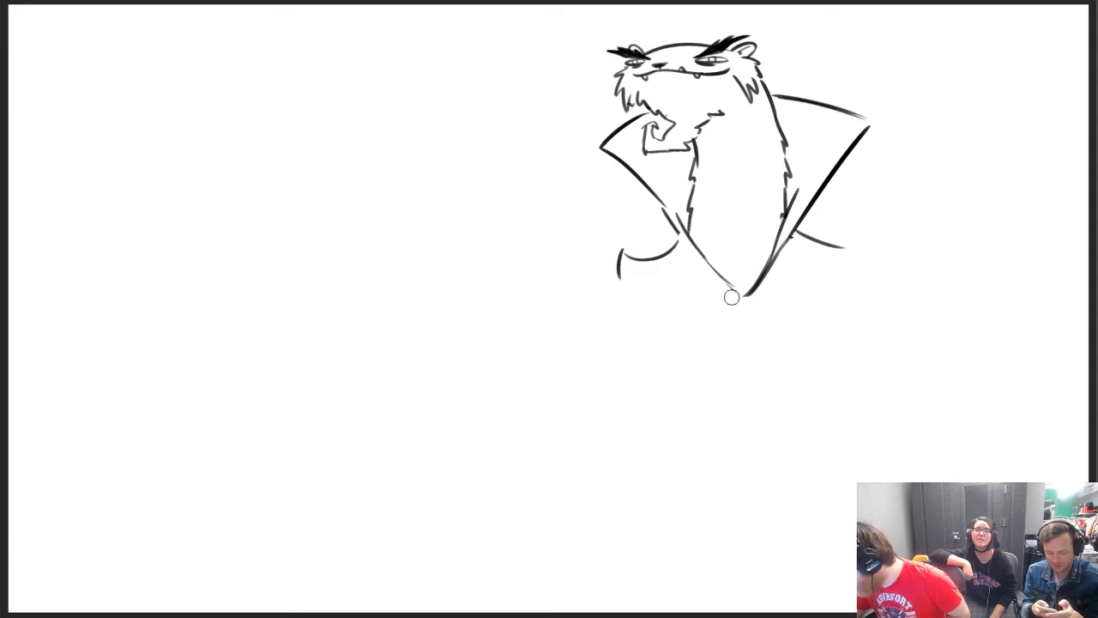
drag(795, 235, 756, 294)
key(b)
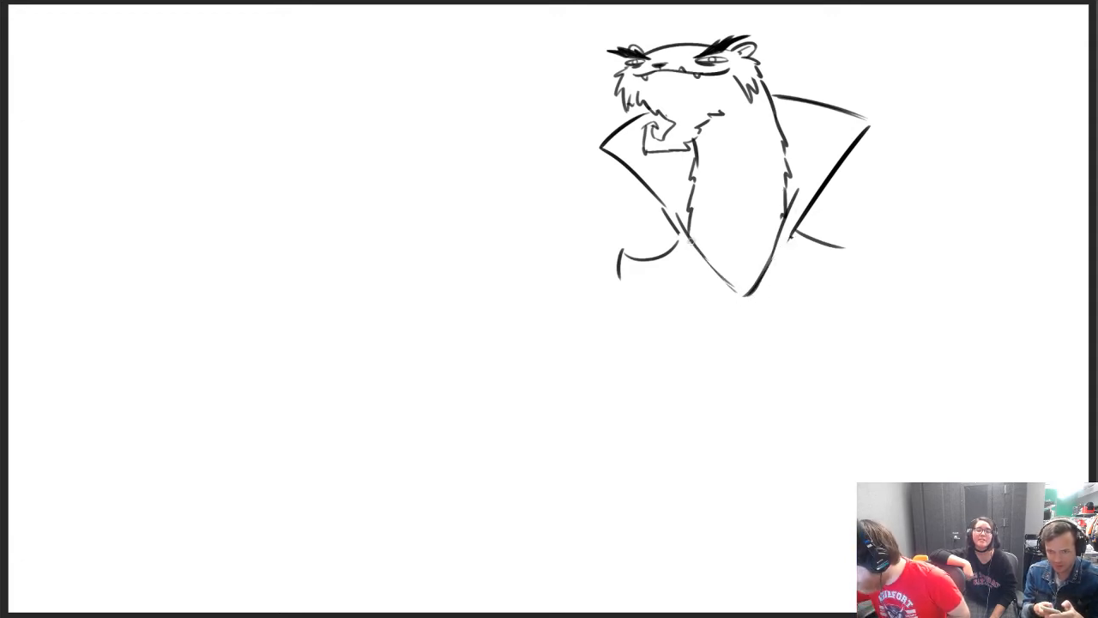
drag(676, 230, 735, 281)
mouse_move(676, 226)
mouse_down()
mouse_move(654, 194)
mouse_move(687, 248)
mouse_up()
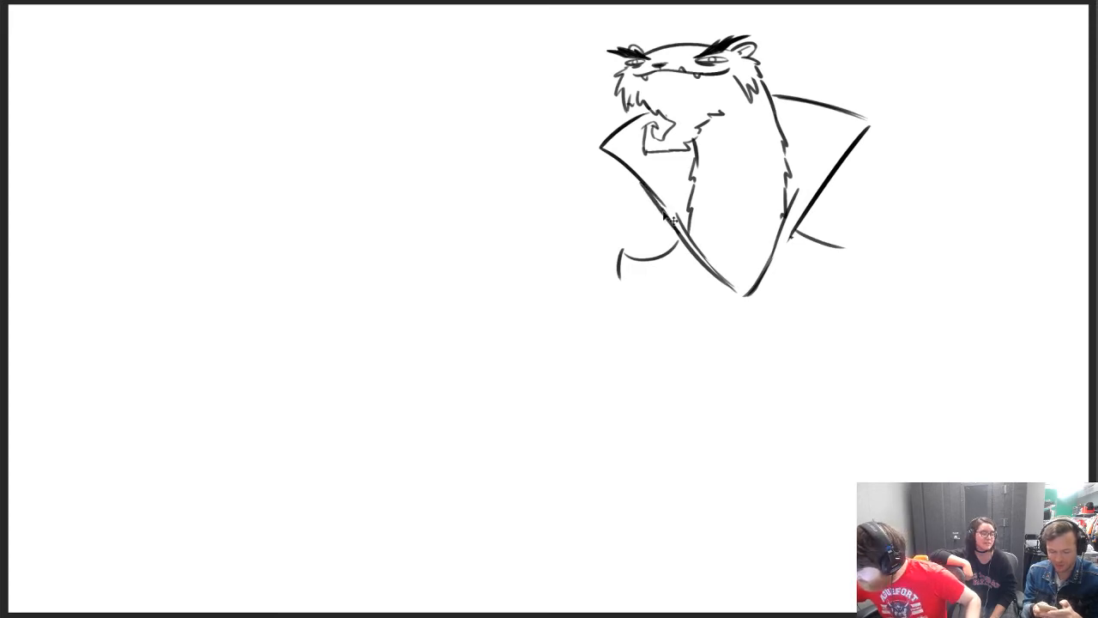
key(ctrl+z)
drag(644, 185, 685, 242)
Clean up the stray lines on the smaller collar flap and draw a small bird-skull clasp at the collar's V point
key(e)
mouse_move(662, 194)
mouse_down()
mouse_move(736, 292)
mouse_move(760, 297)
mouse_move(750, 298)
mouse_move(751, 330)
mouse_move(760, 301)
mouse_up()
key(b)
key(ctrl+z)
key(e)
key(b)
key(ctrl+z)
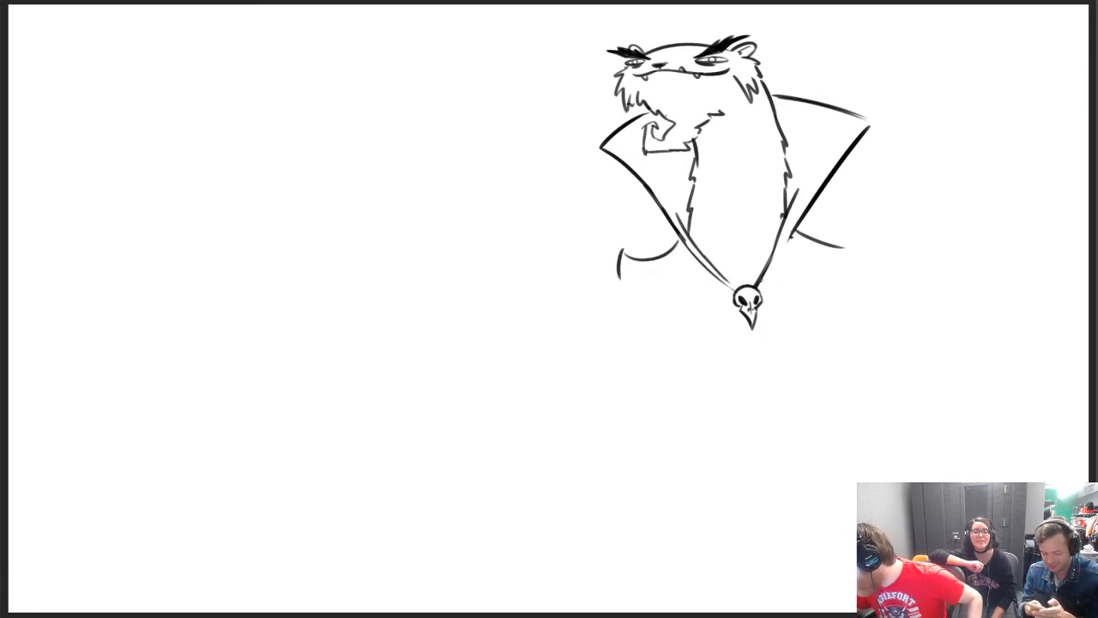
Draw the larger collar flap's outer edge down to the skull clasp and finish its shoulder with an upturned pointed tip
mouse_move(760, 283)
mouse_down()
mouse_move(790, 234)
mouse_move(865, 232)
mouse_move(856, 226)
mouse_up()
key(ctrl+z)
key(ctrl+z)
key(ctrl+z)
drag(856, 225, 866, 276)
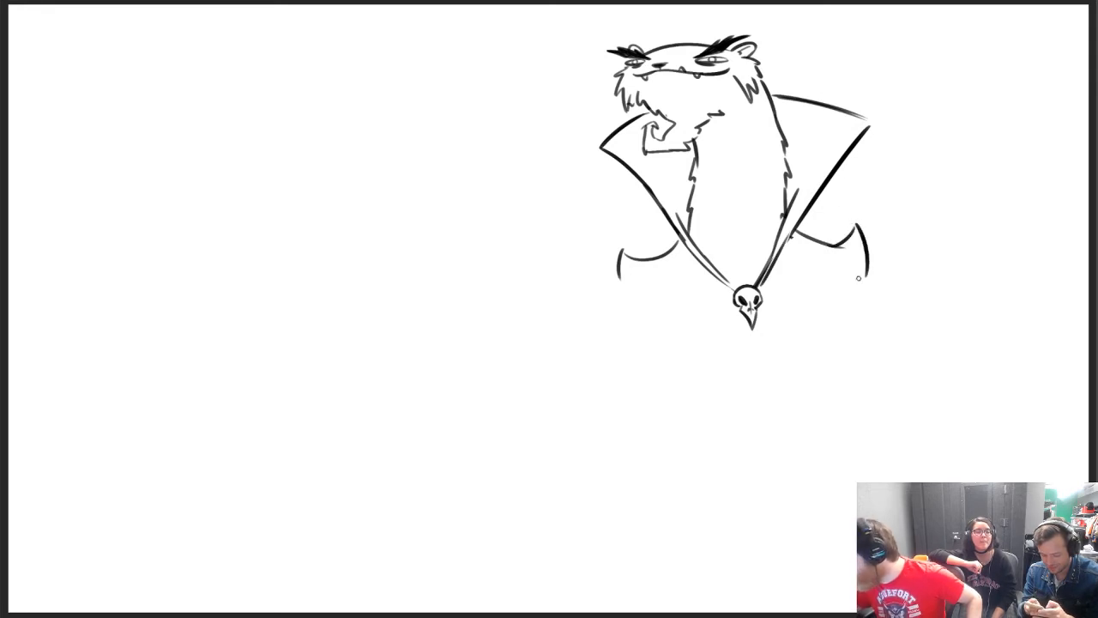
Draw the cloak's long sides down from both shoulders and add a curved band line beneath each shoulder
drag(618, 276, 632, 341)
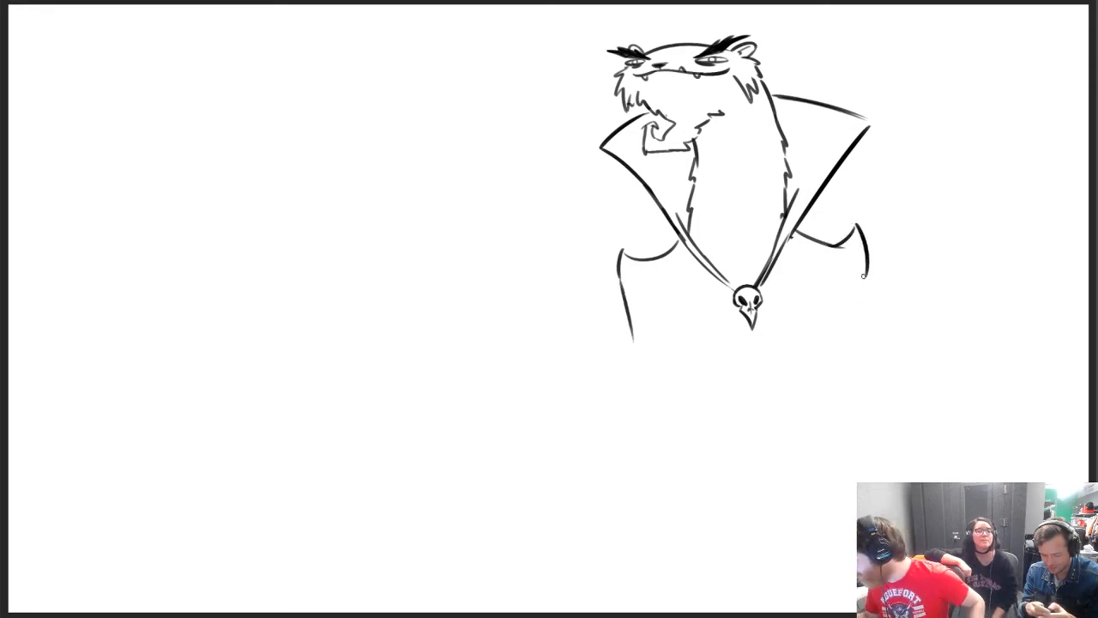
drag(863, 274, 874, 402)
drag(632, 336, 636, 460)
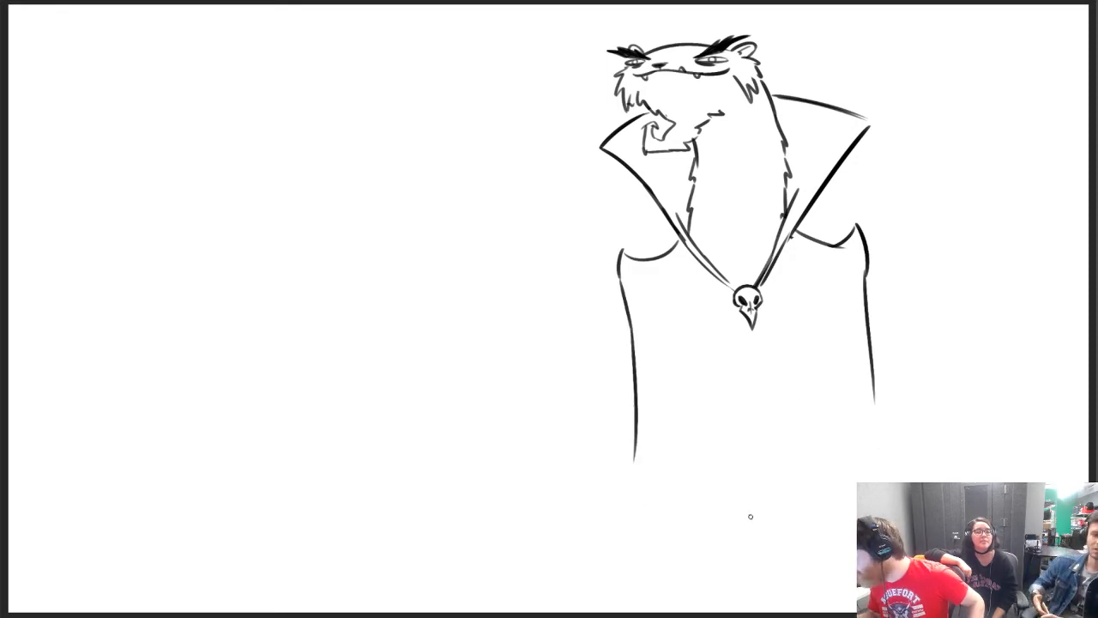
drag(863, 266, 874, 420)
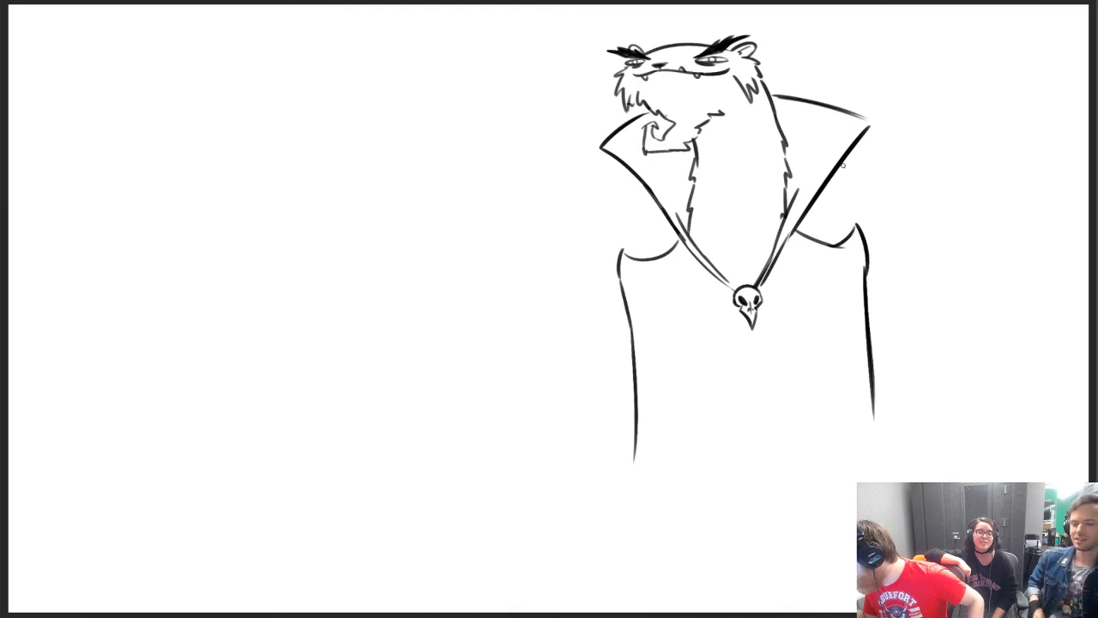
drag(694, 256, 631, 322)
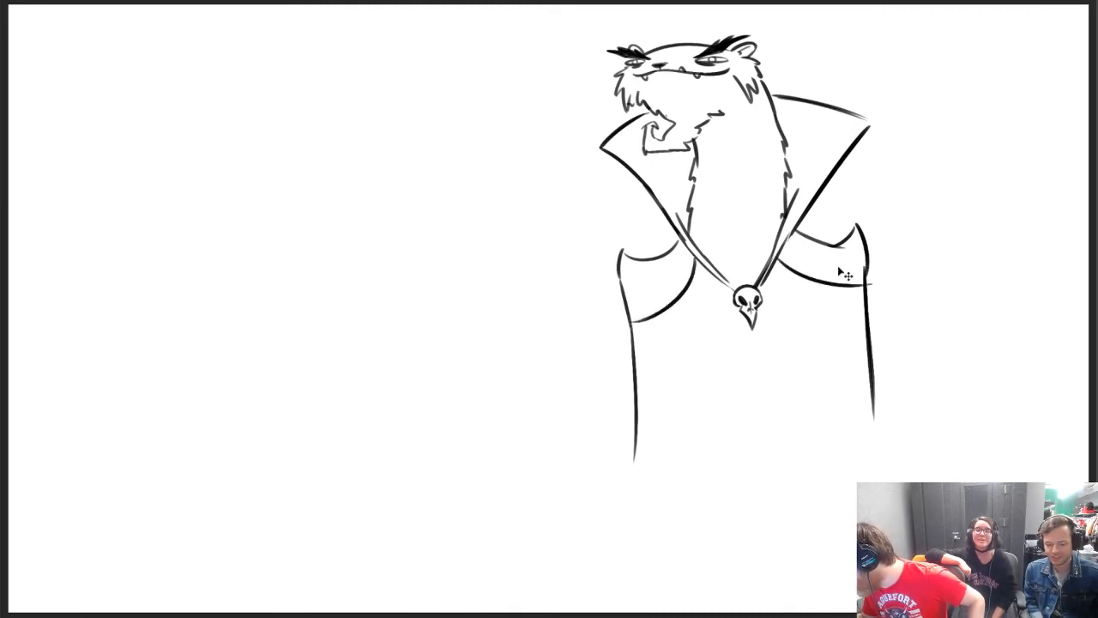
drag(780, 254, 853, 296)
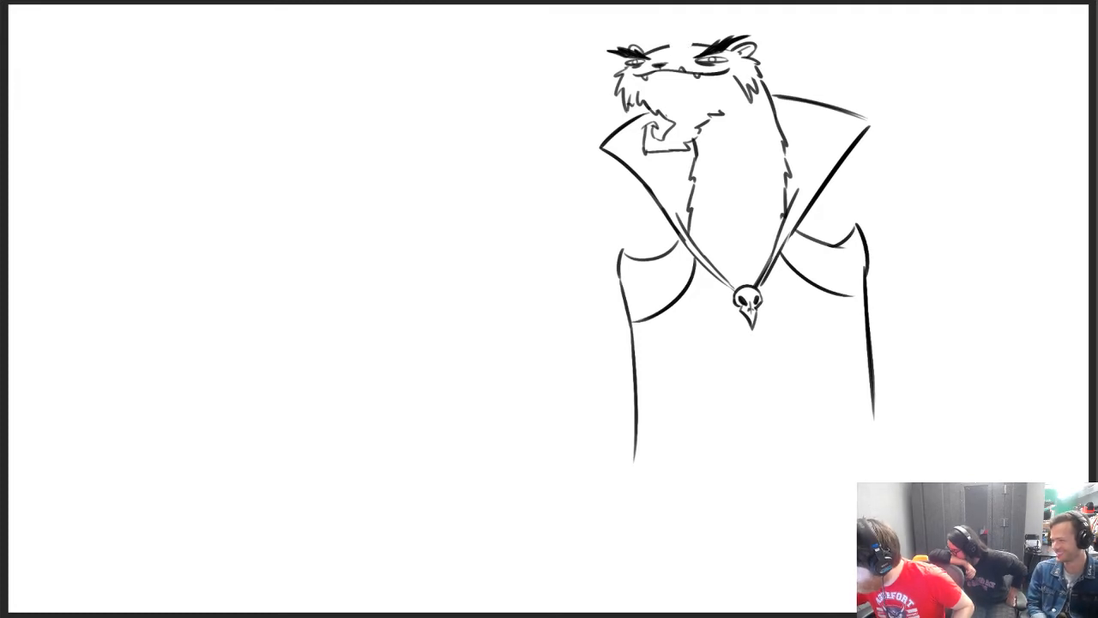
Replace the middle of the head's top line with an upright tuft of spiky hair
mouse_move(669, 43)
mouse_down()
mouse_move(679, 35)
mouse_move(683, 53)
mouse_move(677, 20)
mouse_move(677, 34)
mouse_move(688, 16)
mouse_move(698, 25)
mouse_up()
key(ctrl+z)
key(ctrl+z)
key(ctrl+z)
key(ctrl+z)
key(ctrl+z)
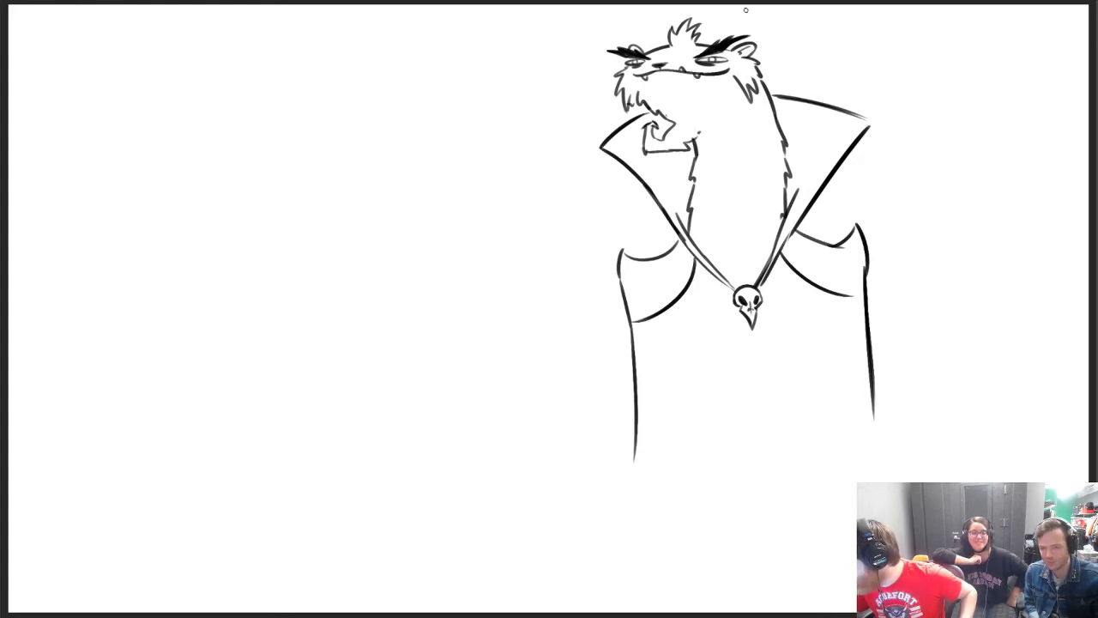
Redraw the beard with a jagged, furry jaw edge up to the larger cheek and a curled, rounded tip
drag(696, 139, 739, 90)
mouse_move(693, 128)
mouse_down()
mouse_move(673, 156)
mouse_move(681, 144)
mouse_move(641, 152)
mouse_move(674, 113)
mouse_move(665, 126)
mouse_up()
key(ctrl+z)
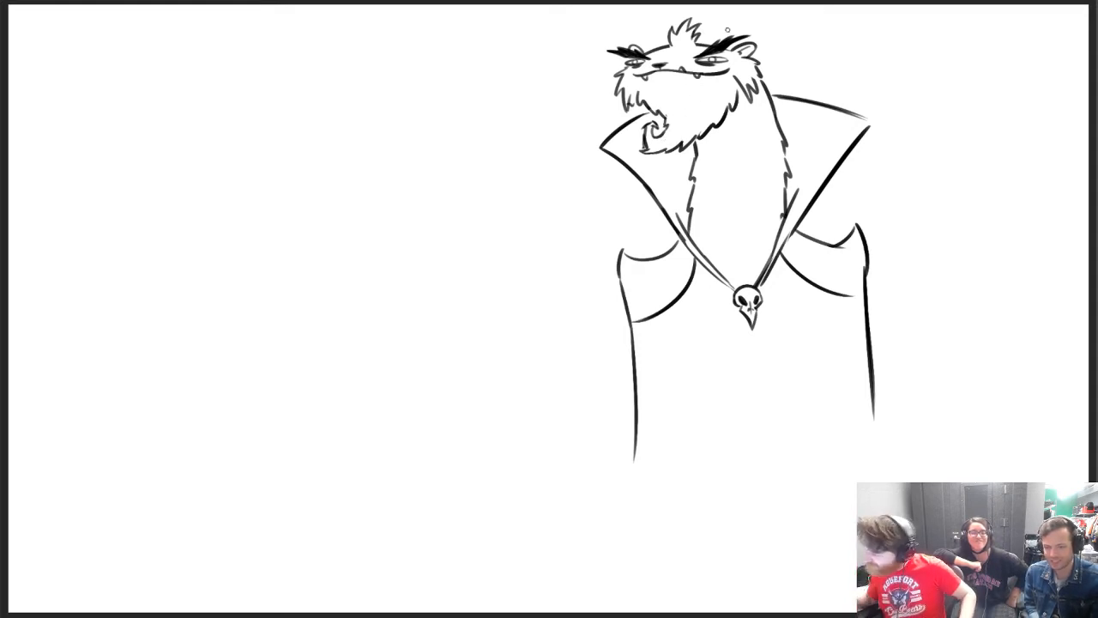
Lengthen the cloak's side line under the larger collar flap and redraw both shoulders with taller, curved horn-like tips
drag(867, 341, 879, 480)
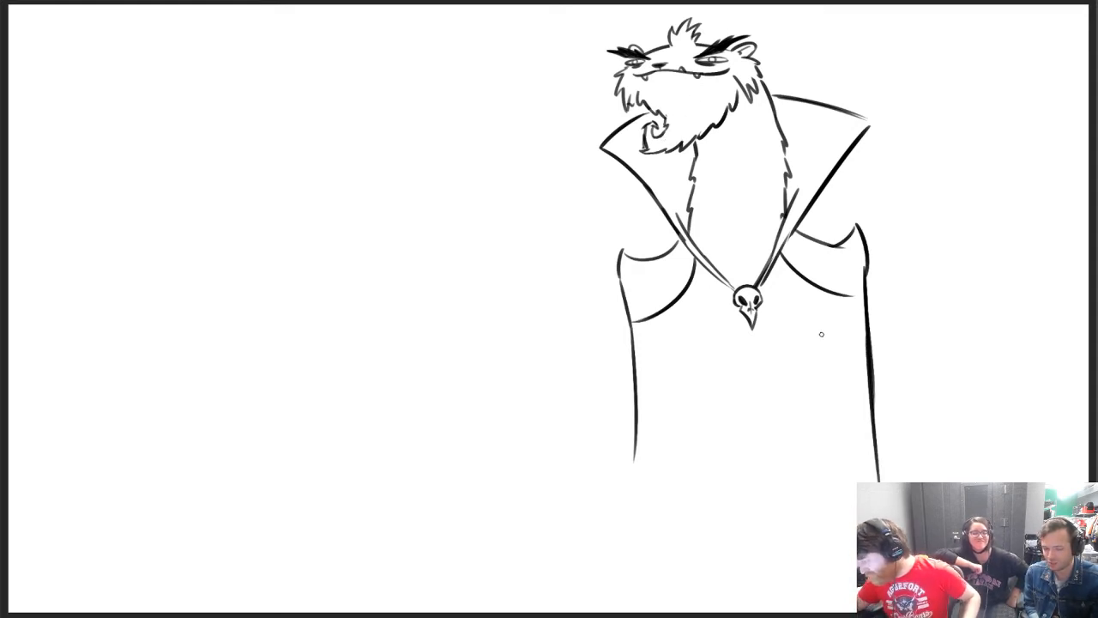
key(e)
mouse_move(861, 263)
mouse_down()
mouse_move(860, 235)
mouse_move(845, 245)
mouse_move(863, 227)
mouse_move(864, 268)
mouse_up()
mouse_move(630, 243)
mouse_down()
mouse_move(646, 261)
mouse_move(622, 264)
mouse_move(621, 234)
mouse_move(677, 245)
mouse_up()
key(b)
key(ctrl+z)
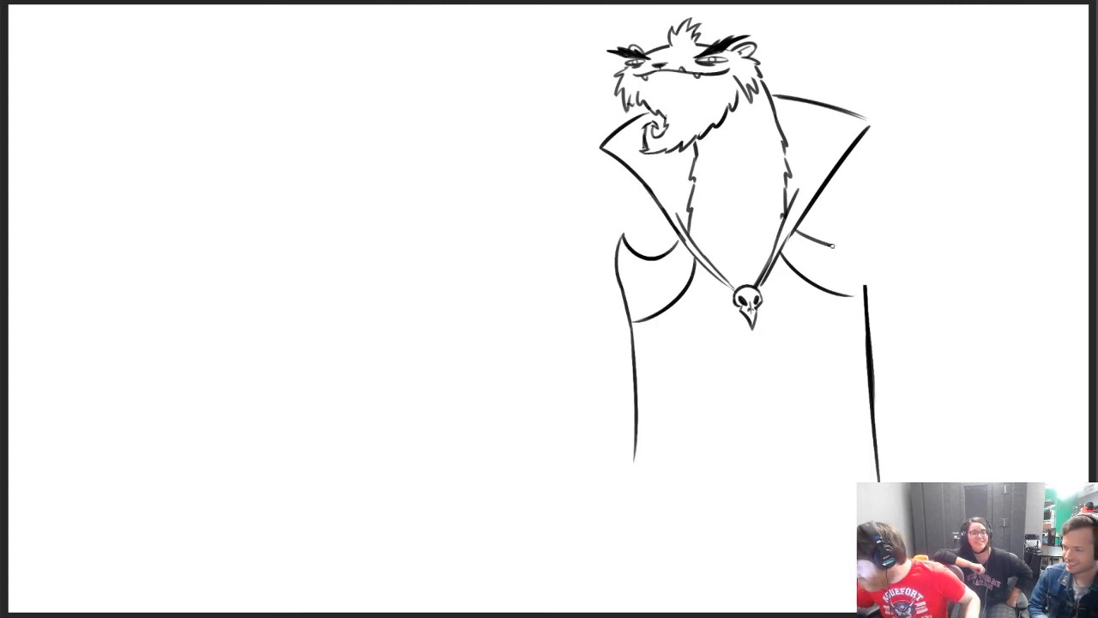
mouse_move(830, 247)
mouse_down()
mouse_move(867, 208)
mouse_move(851, 190)
mouse_move(851, 297)
mouse_move(873, 254)
mouse_up()
key(ctrl+z)
key(ctrl+z)
mouse_move(865, 295)
mouse_down()
mouse_move(877, 255)
mouse_move(866, 286)
mouse_up()
key(ctrl+z)
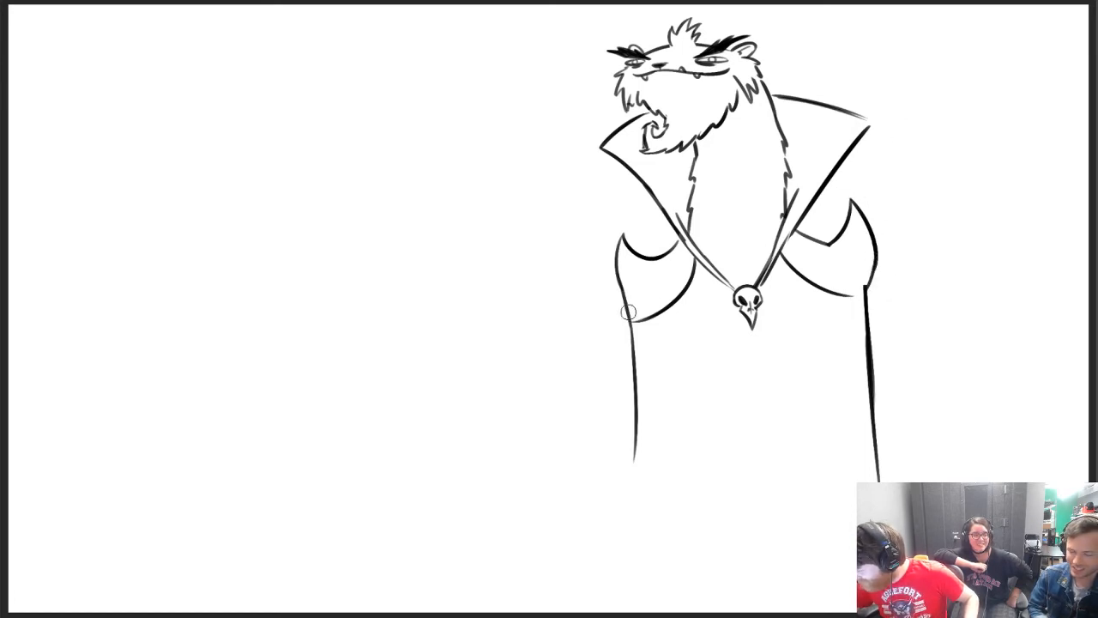
Give the shoulder pad under the smaller collar flap a pointed lower tip and add curved rib lines across it
drag(626, 303, 622, 342)
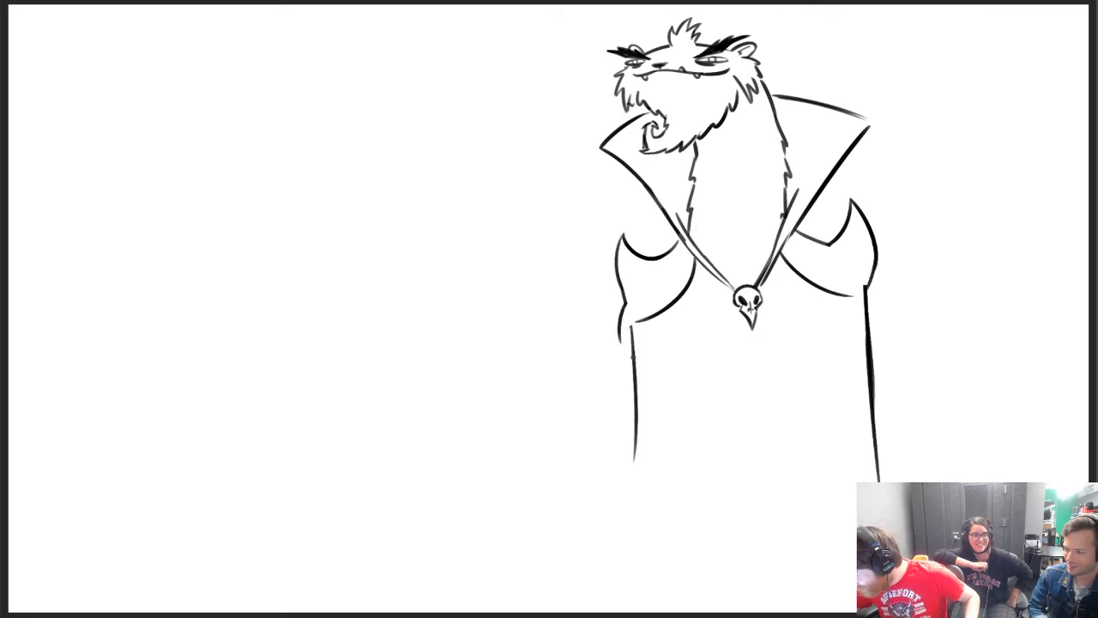
key(ctrl+z)
mouse_move(626, 305)
mouse_down()
mouse_move(622, 338)
mouse_move(673, 300)
mouse_up()
key(ctrl+z)
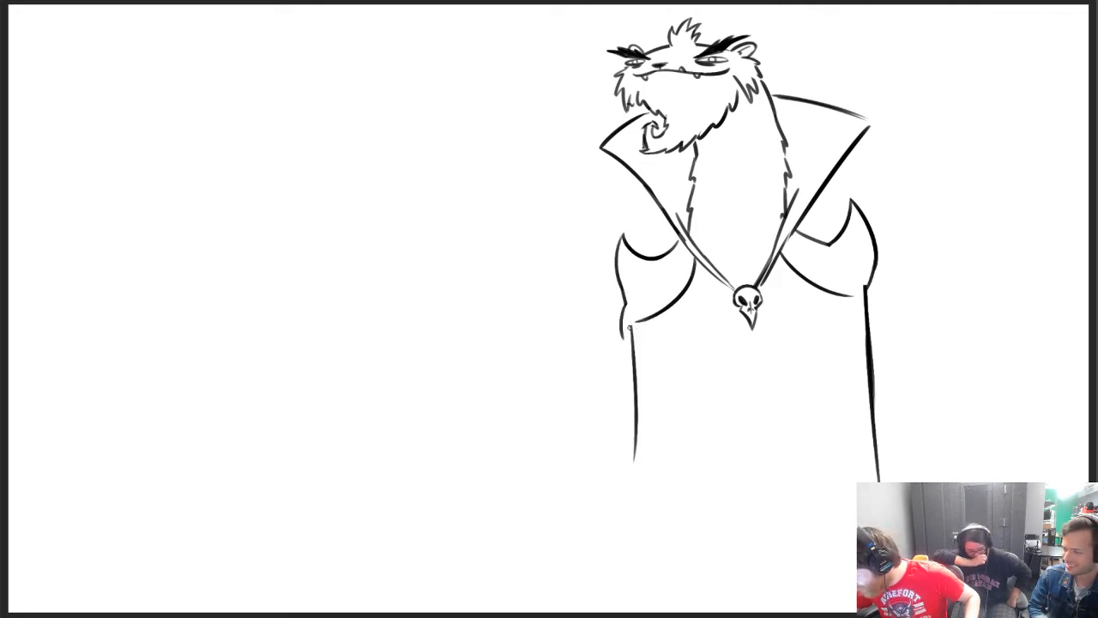
mouse_move(623, 337)
mouse_down()
mouse_move(676, 290)
mouse_move(662, 313)
mouse_up()
key(ctrl+z)
mouse_move(664, 258)
mouse_down()
mouse_move(668, 304)
mouse_move(692, 275)
mouse_up()
key(ctrl+z)
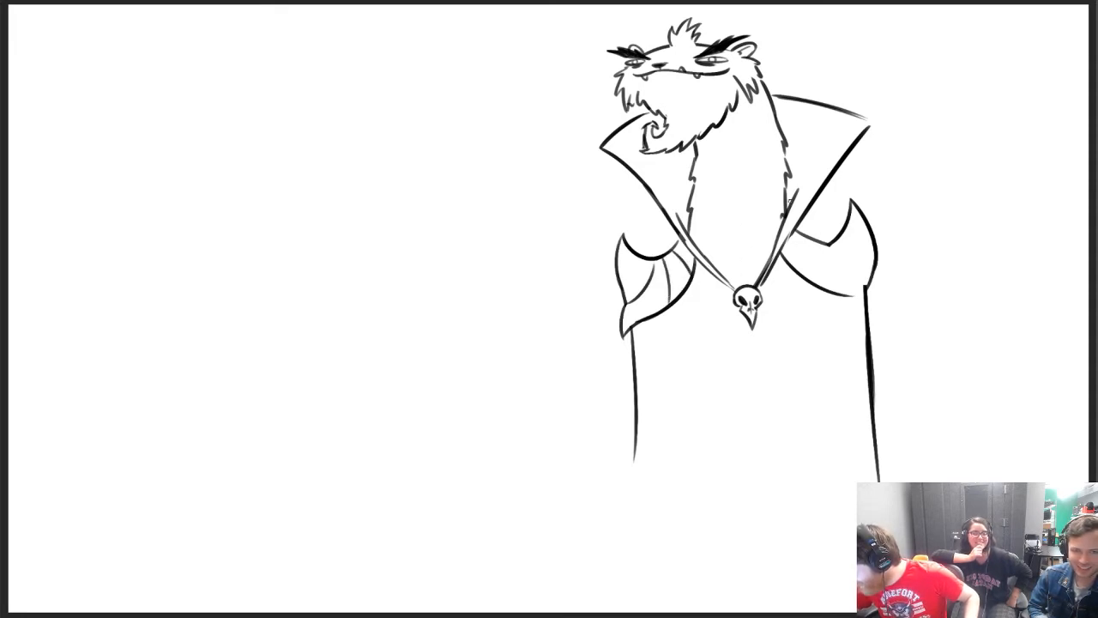
Add a matching pointed lower tip and curved rib lines to the shoulder pad under the larger collar flap
mouse_move(826, 247)
mouse_down()
mouse_move(867, 268)
mouse_move(878, 317)
mouse_move(871, 280)
mouse_up()
key(ctrl+z)
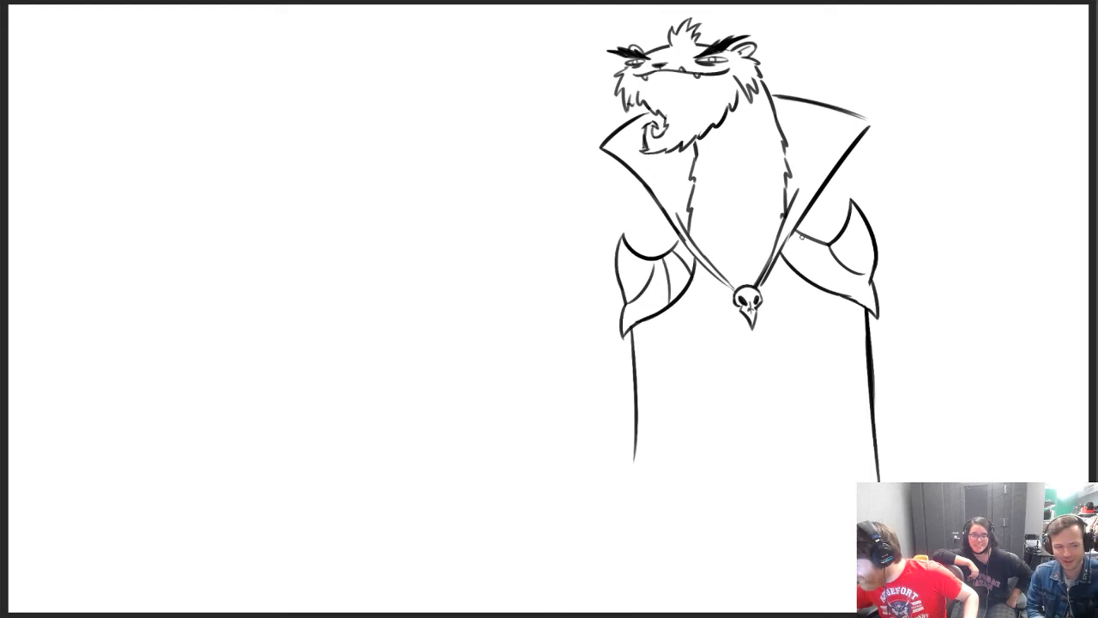
mouse_move(800, 234)
mouse_down()
mouse_move(797, 276)
mouse_move(801, 249)
mouse_move(802, 273)
mouse_move(828, 288)
mouse_up()
key(ctrl+z)
key(ctrl+z)
click(820, 246)
key(ctrl+z)
drag(821, 247, 835, 292)
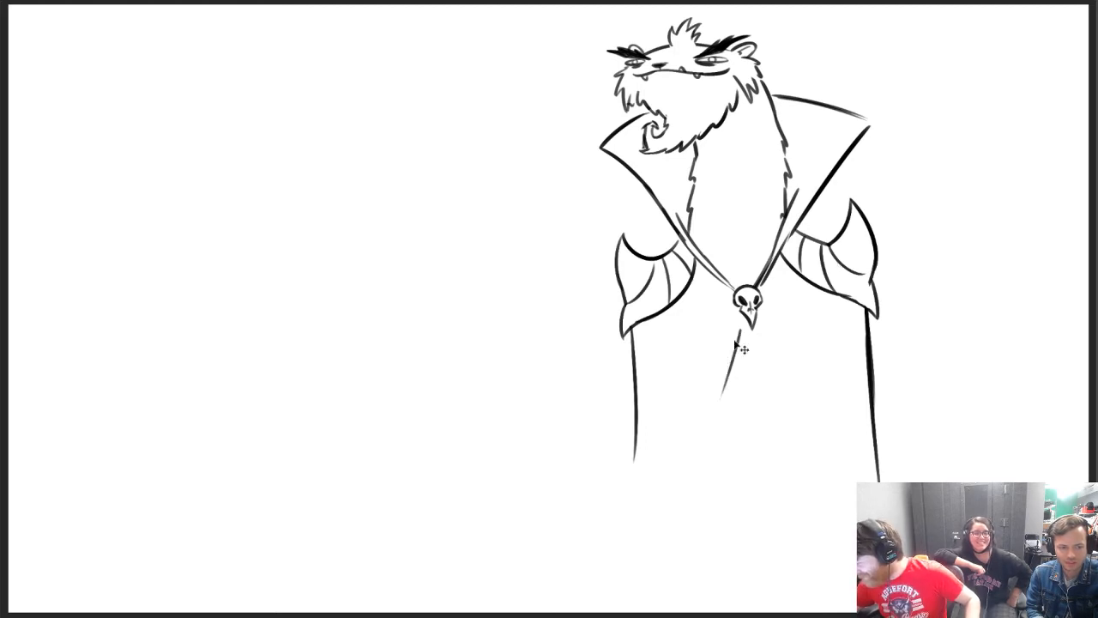
Draw the cloak's front opening as two curved lines spreading down and outward from the skull clasp
drag(744, 327, 686, 489)
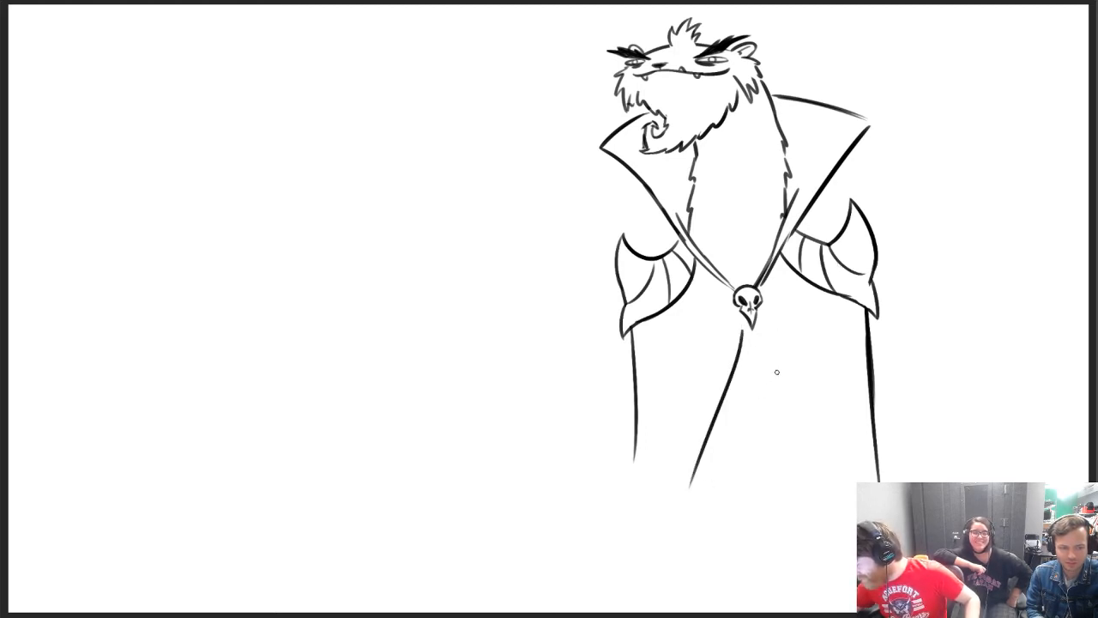
key(ctrl+z)
drag(741, 317, 687, 488)
drag(741, 319, 666, 478)
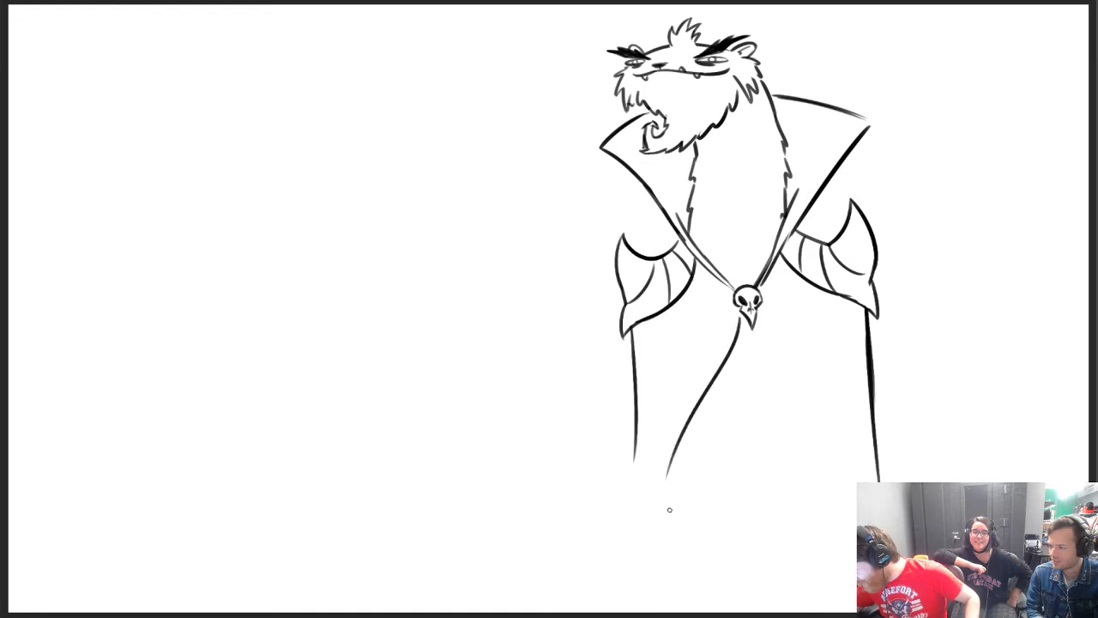
drag(763, 323, 869, 474)
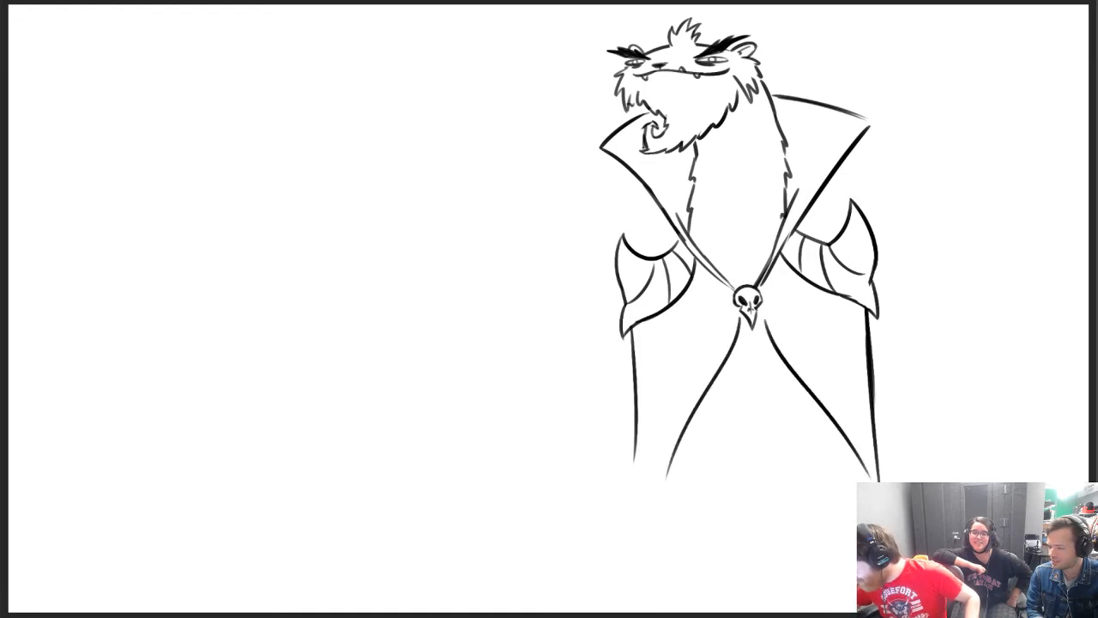
Erase the lower ends of the cloak's side lines and trim the end of the adjacent opening line
key(e)
drag(633, 427, 636, 462)
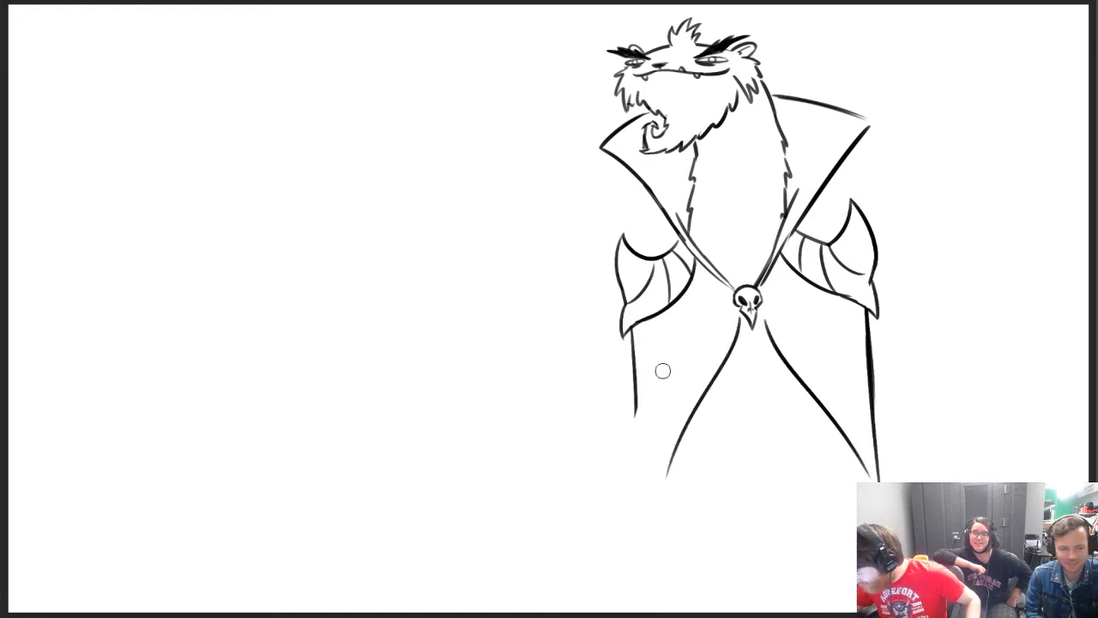
key(b)
key(e)
drag(882, 460, 867, 474)
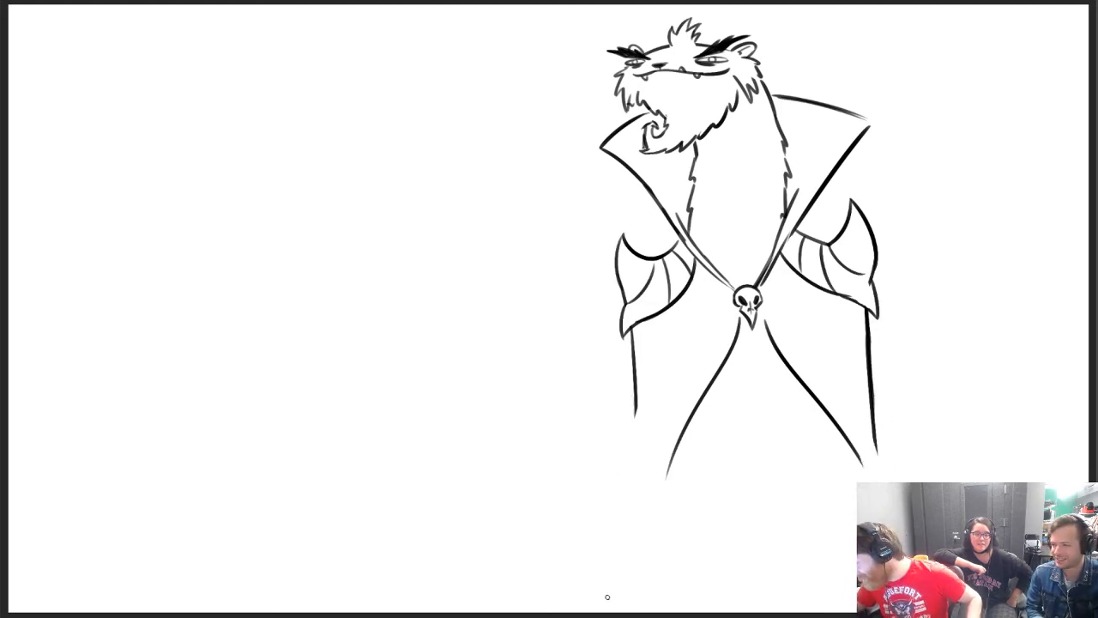
Scale the whole character down slightly and tilt it a little with Free Transform
key(ctrl+t)
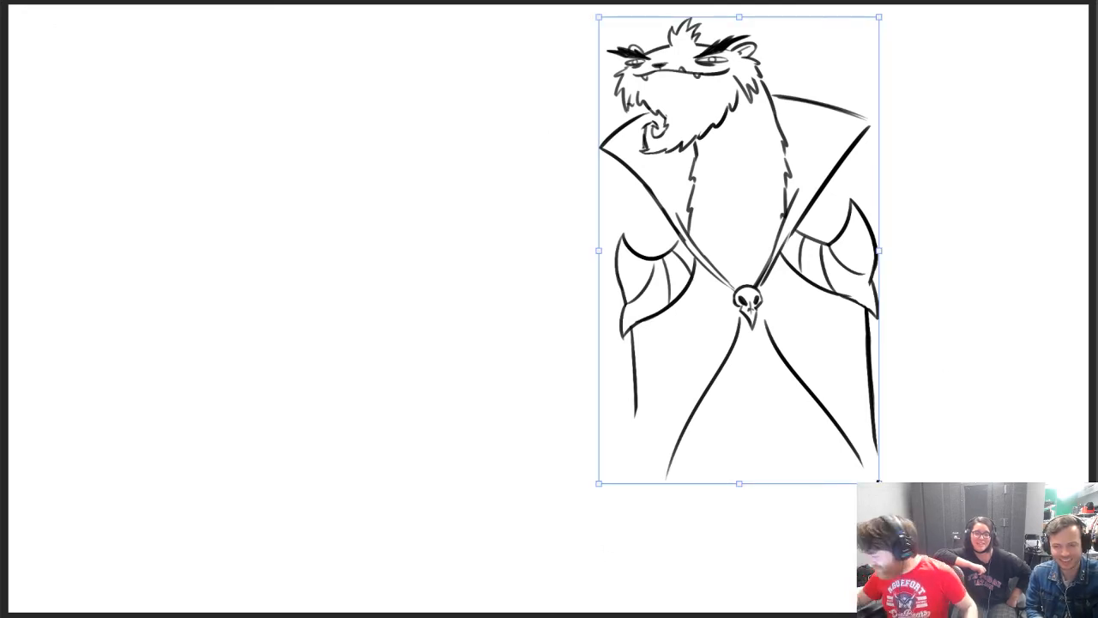
mouse_move(878, 472)
mouse_down()
mouse_move(862, 450)
mouse_move(887, 473)
mouse_up()
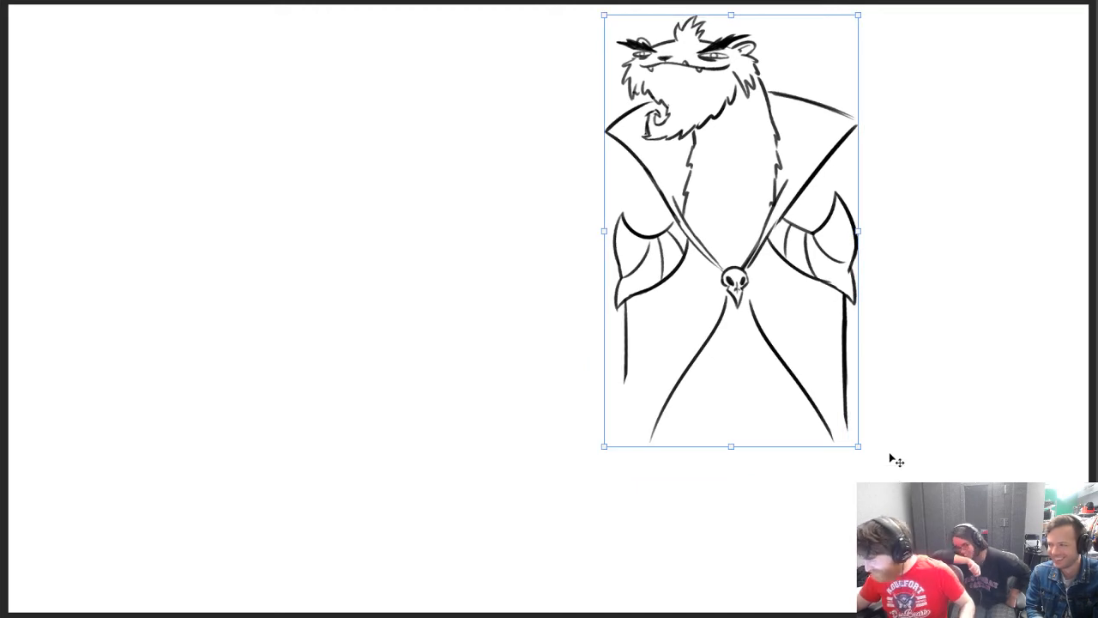
key(Return)
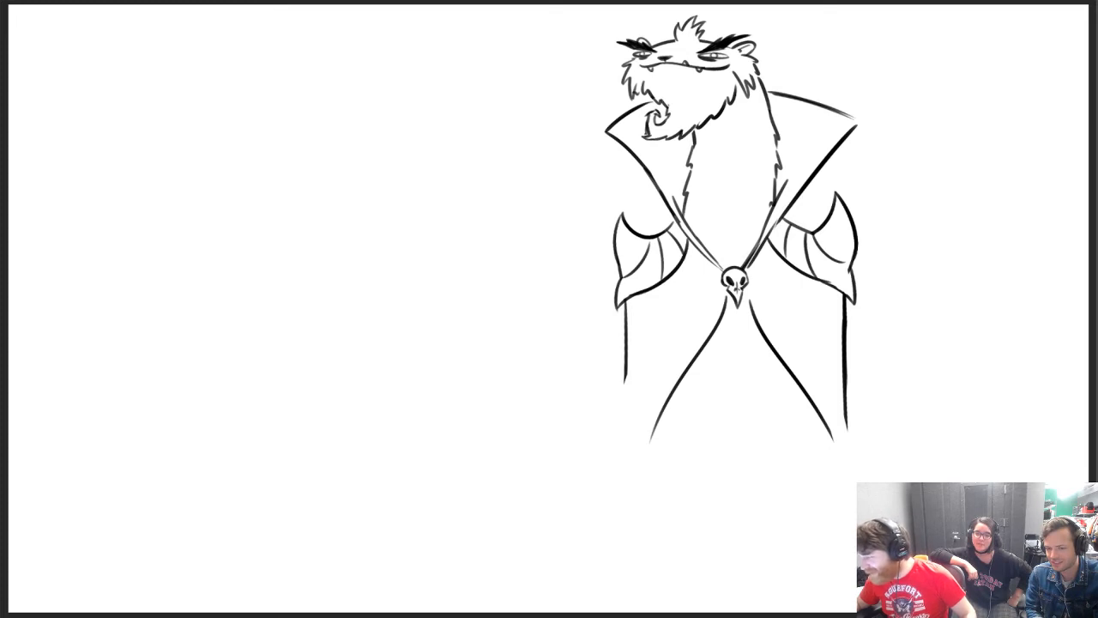
Erase both cloak opening lines below the skull clasp
drag(742, 105, 740, 144)
key(e)
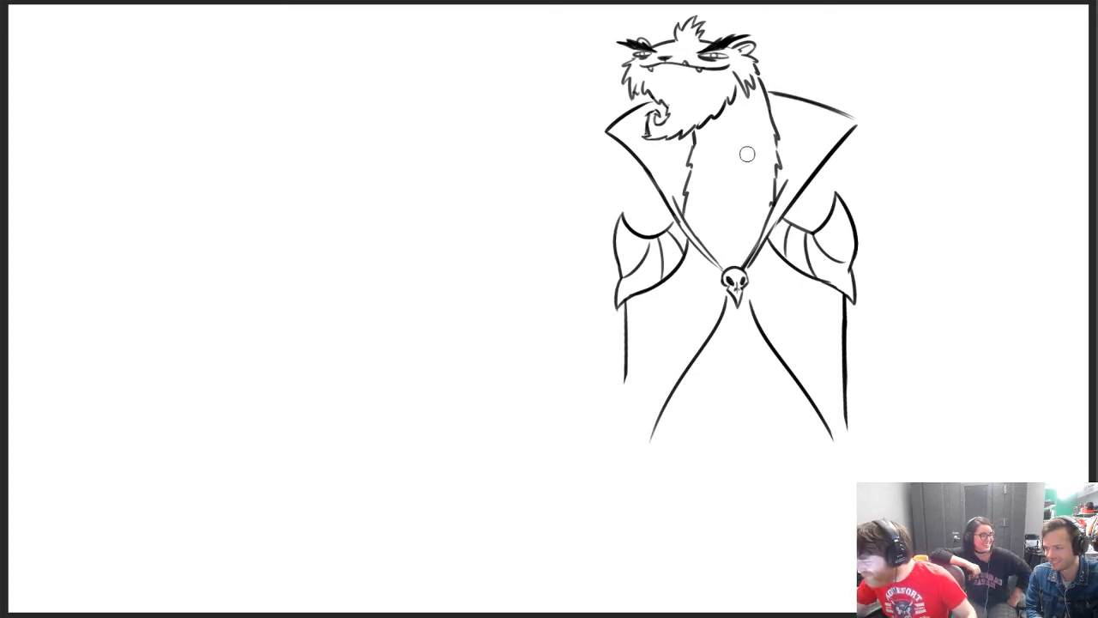
key(b)
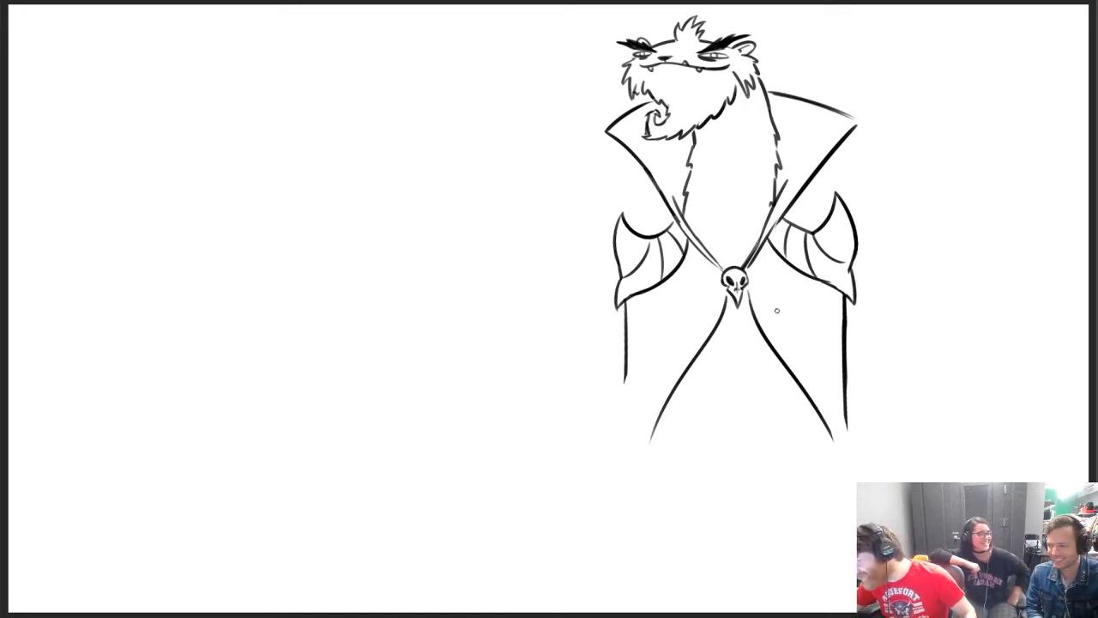
key(e)
mouse_move(725, 300)
mouse_down()
mouse_move(647, 455)
mouse_move(669, 390)
mouse_up()
mouse_move(761, 328)
mouse_down()
mouse_move(752, 294)
mouse_move(830, 434)
mouse_up()
key(b)
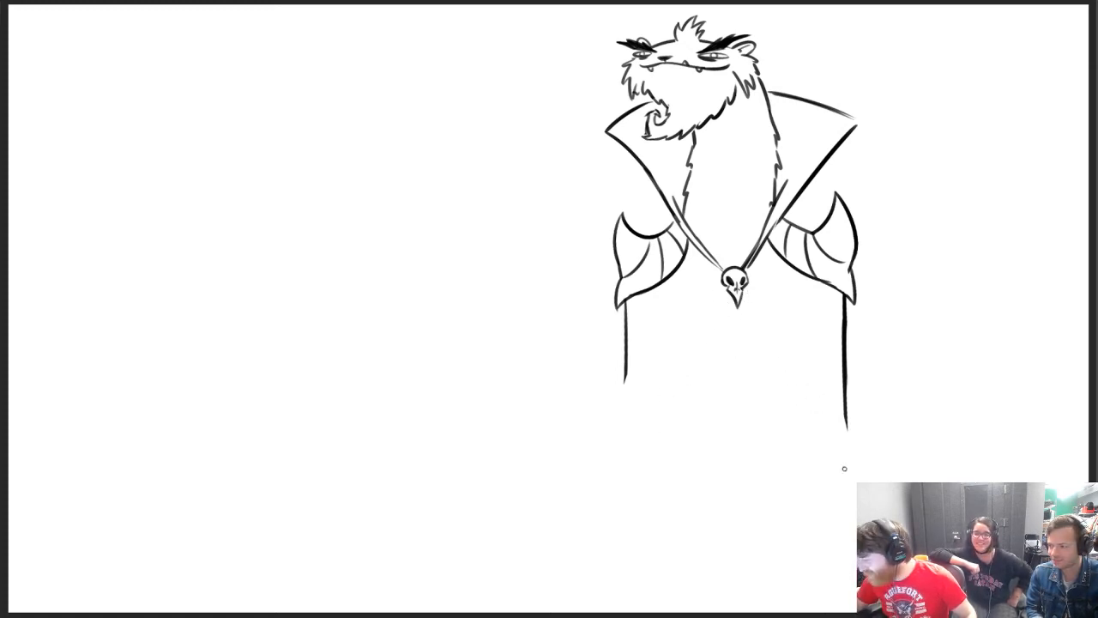
Extend both cloak side lines downward and draw a long hem with an upturned, curled corner
drag(623, 382, 615, 532)
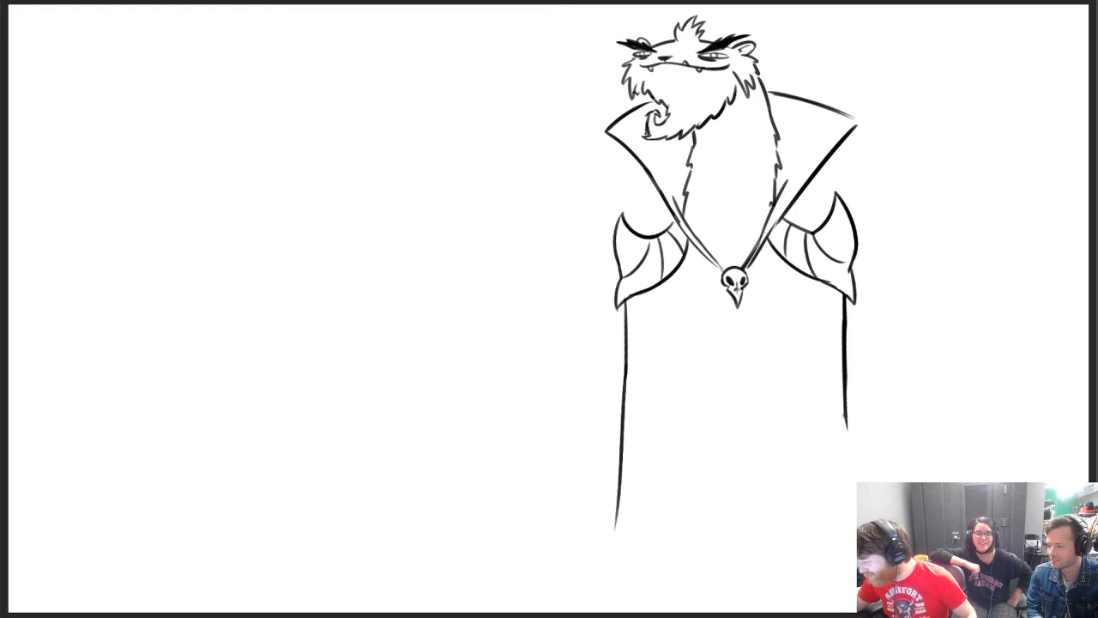
drag(846, 410, 855, 494)
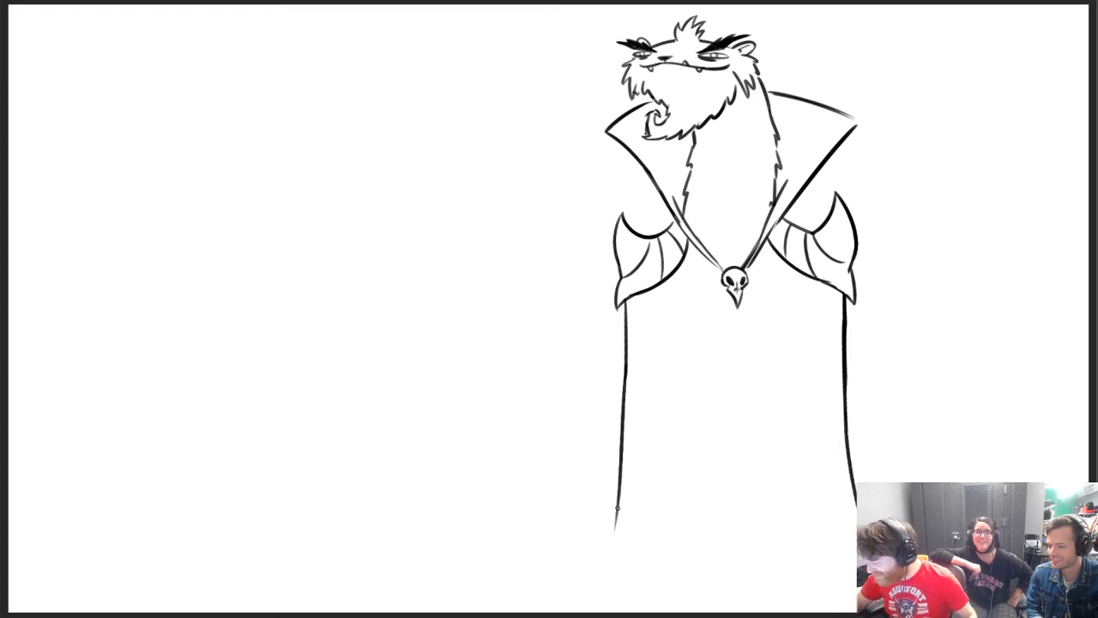
drag(616, 508, 579, 590)
key(ctrl+z)
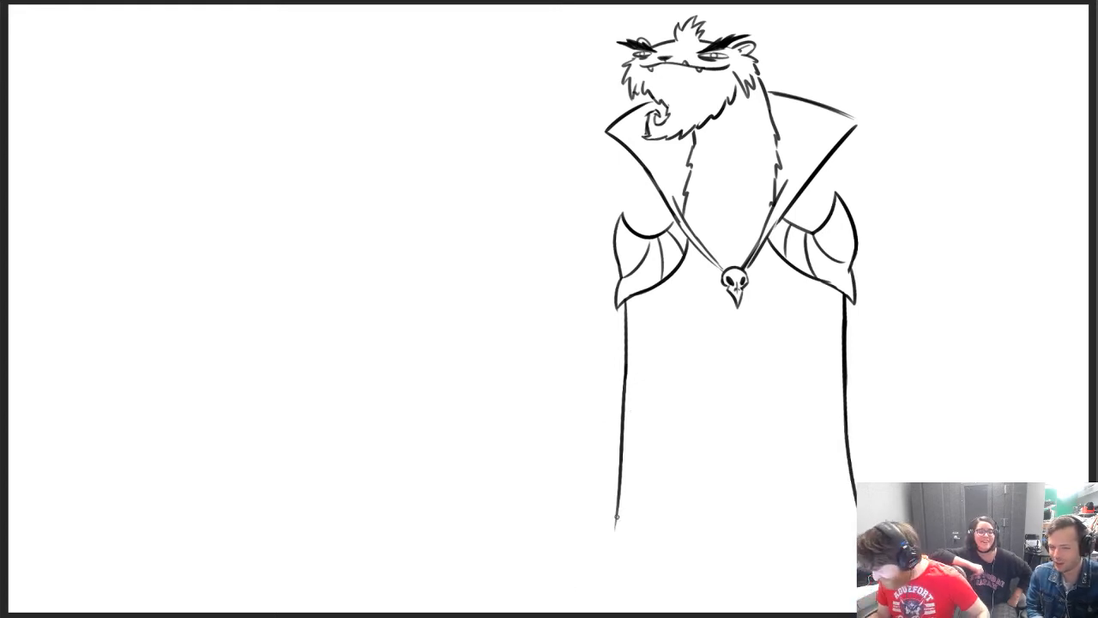
mouse_move(618, 513)
mouse_down()
mouse_move(583, 585)
mouse_move(561, 559)
mouse_move(626, 601)
mouse_move(844, 590)
mouse_up()
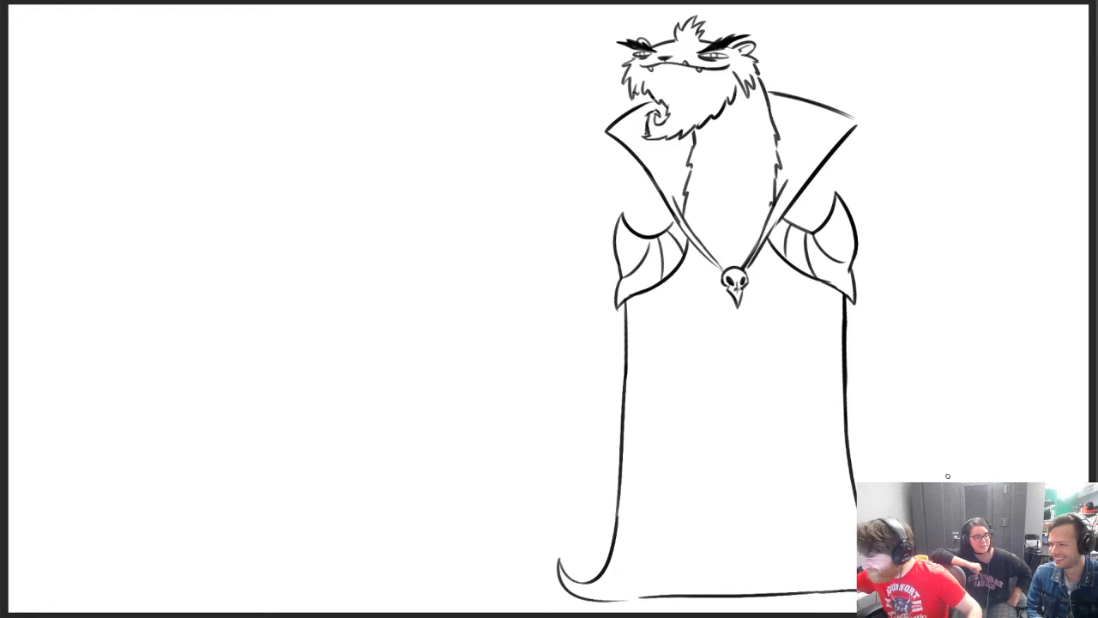
Erase the top edges of both collar flaps and trim back the smaller flap's tip
drag(772, 93, 857, 112)
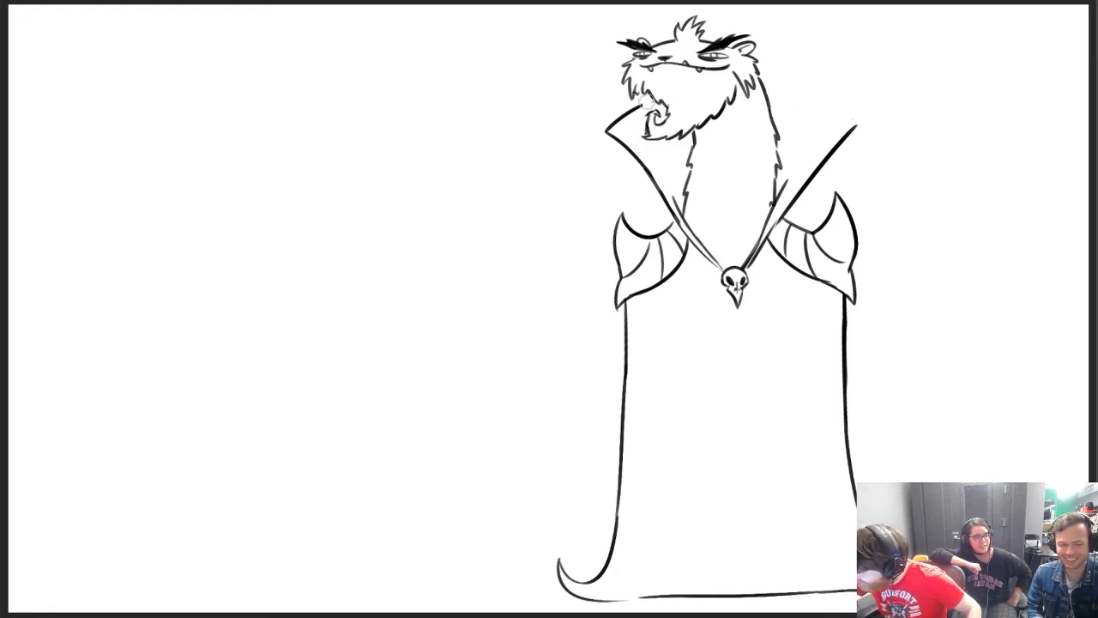
mouse_move(649, 102)
mouse_down()
mouse_move(611, 127)
mouse_move(616, 142)
mouse_move(689, 153)
mouse_move(635, 143)
mouse_move(654, 160)
mouse_move(649, 173)
mouse_up()
key(ctrl+z)
key(e)
key(b)
Draw concave top edges from the neck to both collar tips and close the larger flap in a sharp point
drag(619, 132, 681, 159)
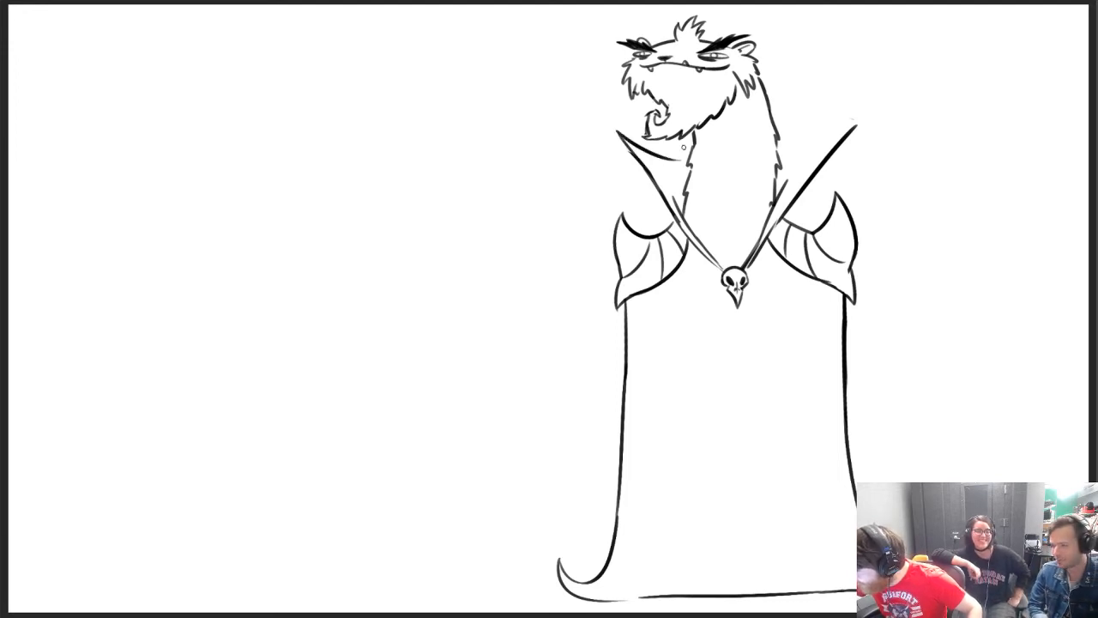
key(ctrl+z)
drag(617, 132, 681, 154)
drag(781, 152, 854, 125)
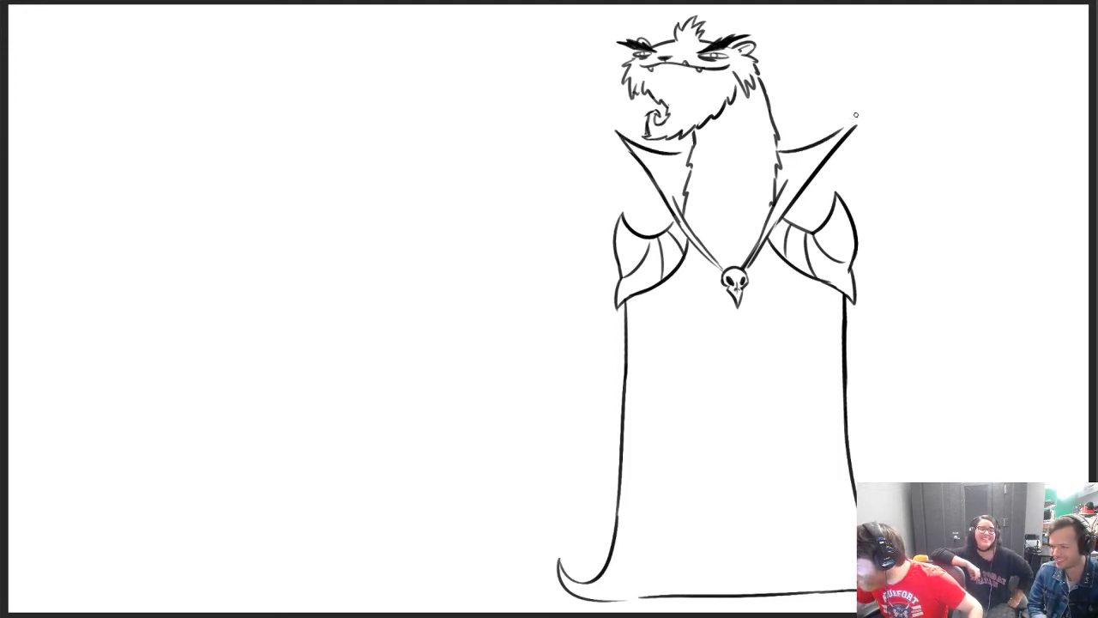
drag(777, 153, 855, 117)
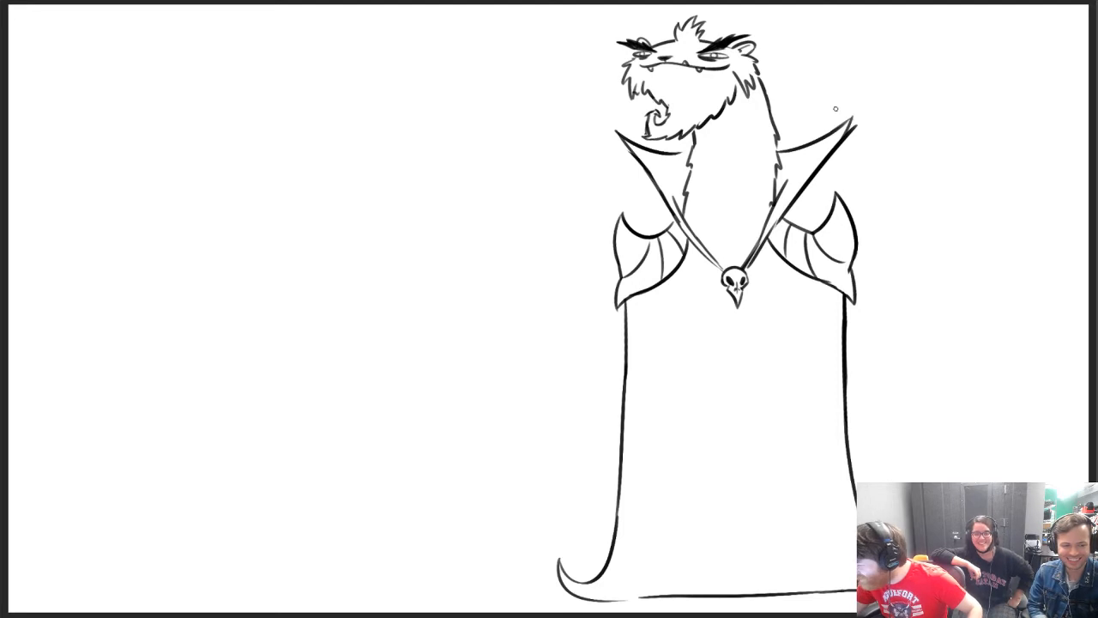
key(ctrl+z)
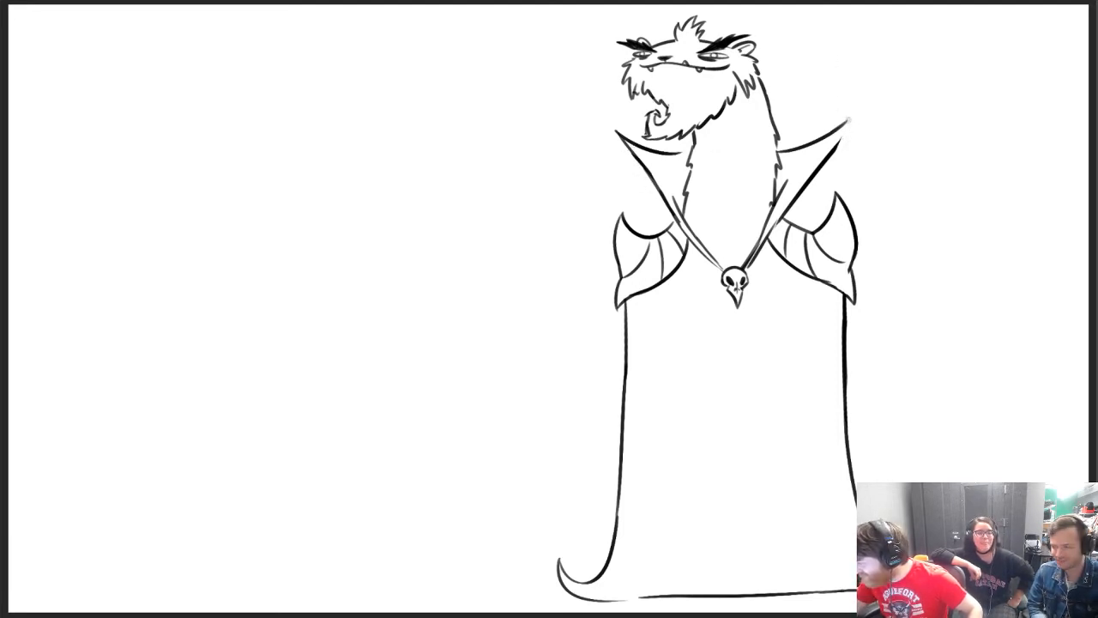
drag(847, 121, 834, 144)
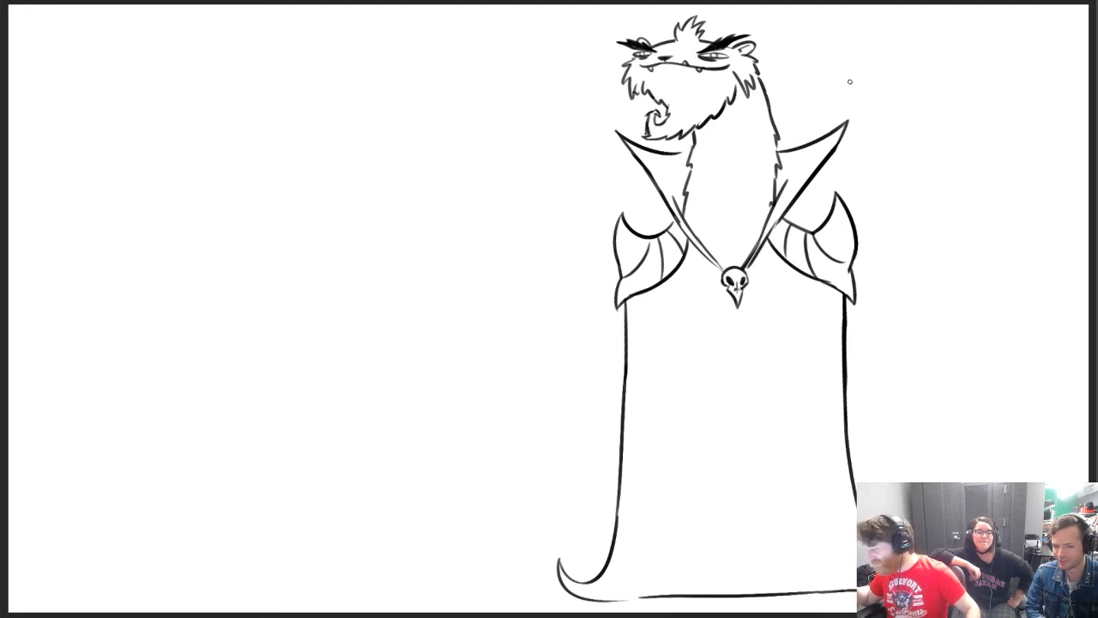
Erase the cloak's long side lines and its curled hem, leaving only the head, collar, clasp and shoulder pads
key(e)
drag(841, 302, 852, 549)
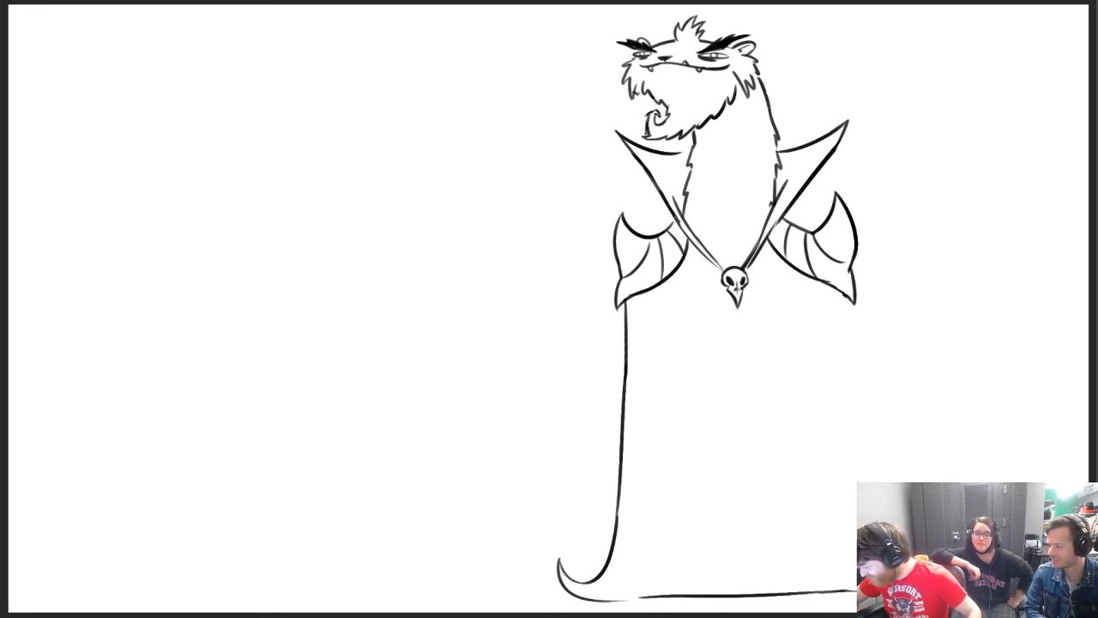
mouse_move(811, 592)
mouse_down()
mouse_move(583, 592)
mouse_move(548, 558)
mouse_move(608, 527)
mouse_move(625, 307)
mouse_move(626, 365)
mouse_up()
key(b)
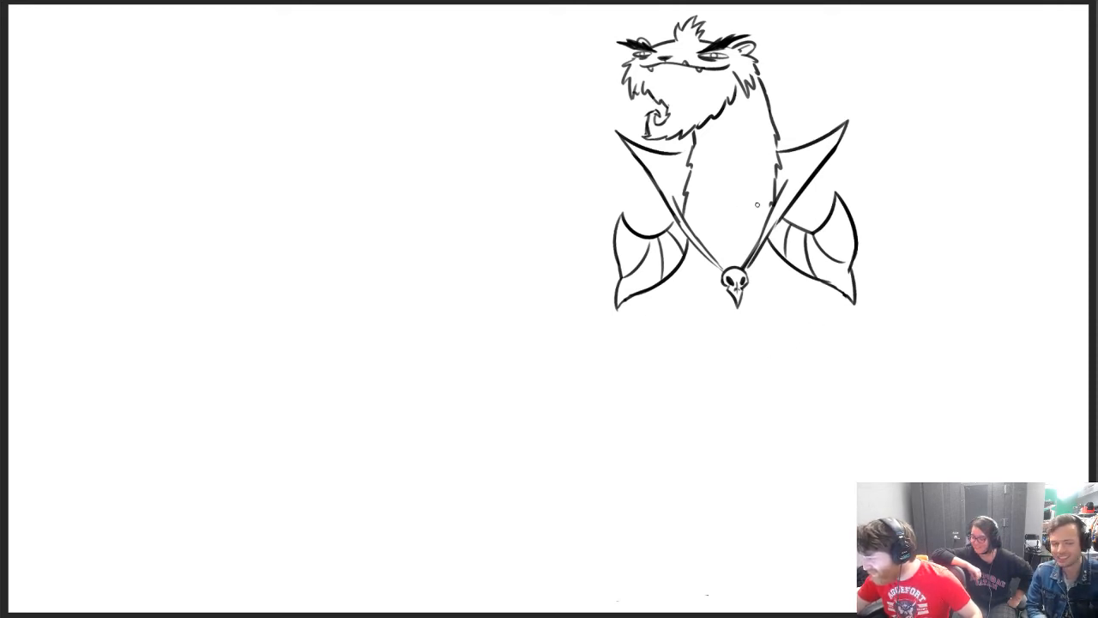
Erase the lower part of the smaller collar flap and redraw its outer edge straight down to the skull clasp
key(e)
drag(663, 218, 699, 238)
key(b)
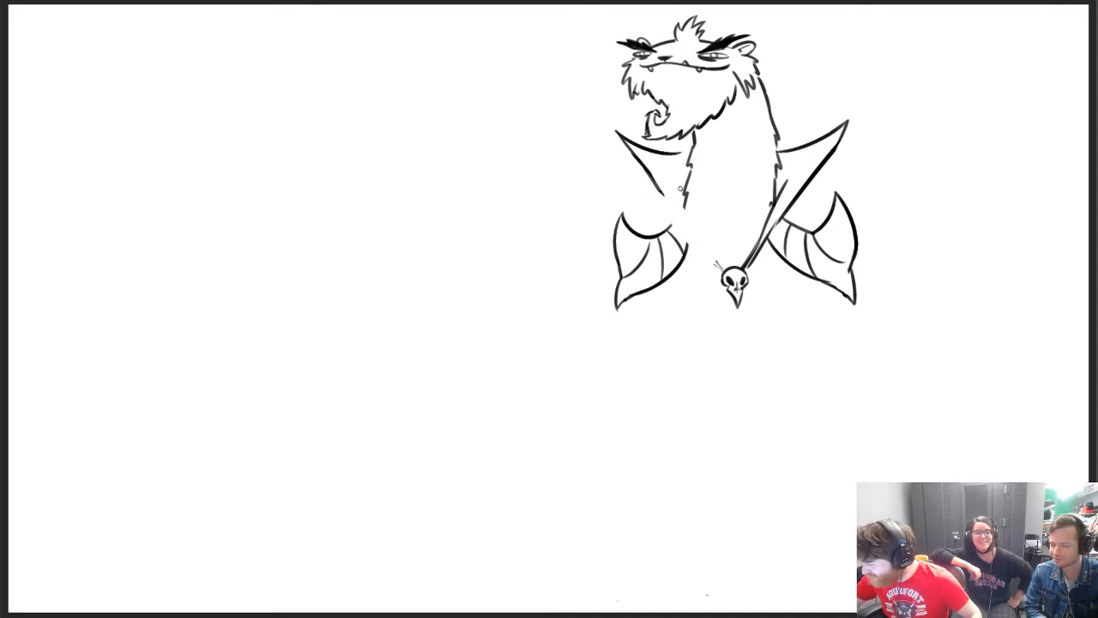
drag(663, 194, 723, 270)
drag(667, 174, 726, 261)
key(ctrl+z)
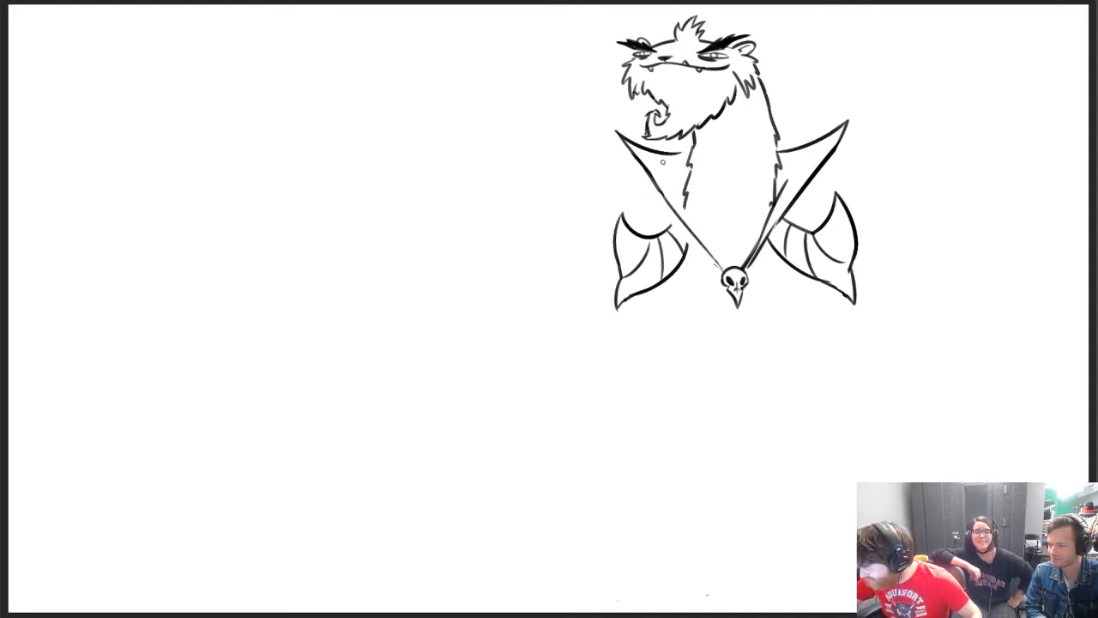
Add the smaller collar flap's inner edge line down to the clasp and erase the shoulder pad beneath the larger flap
mouse_move(662, 163)
mouse_down()
mouse_move(724, 266)
mouse_move(803, 221)
mouse_move(803, 251)
mouse_move(836, 208)
mouse_move(850, 309)
mouse_move(857, 290)
mouse_up()
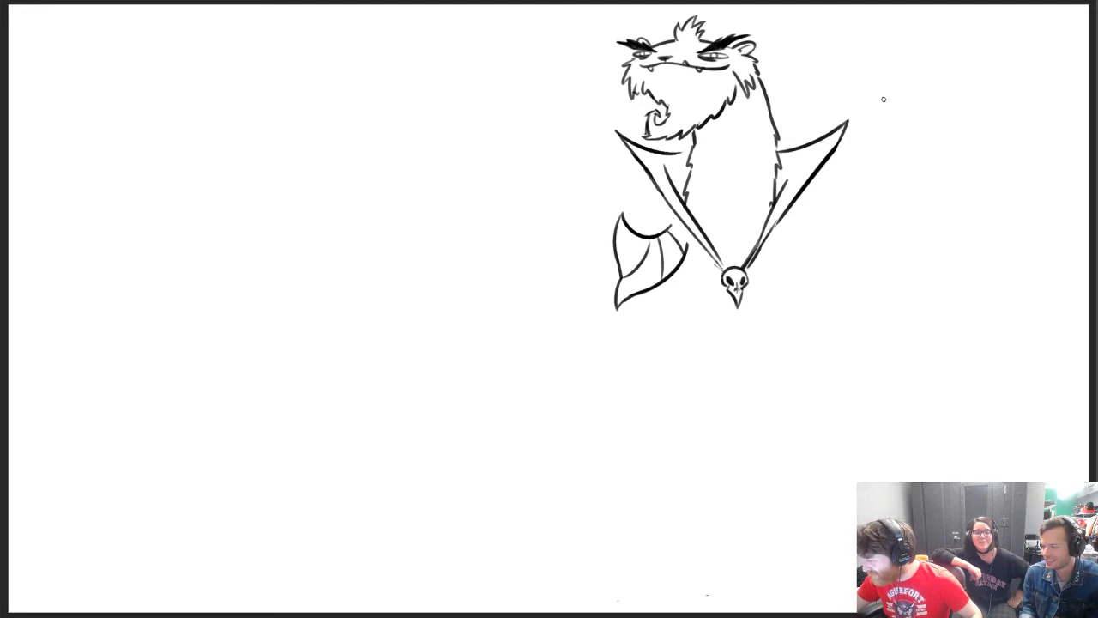
drag(731, 122, 727, 246)
key(ctrl+z)
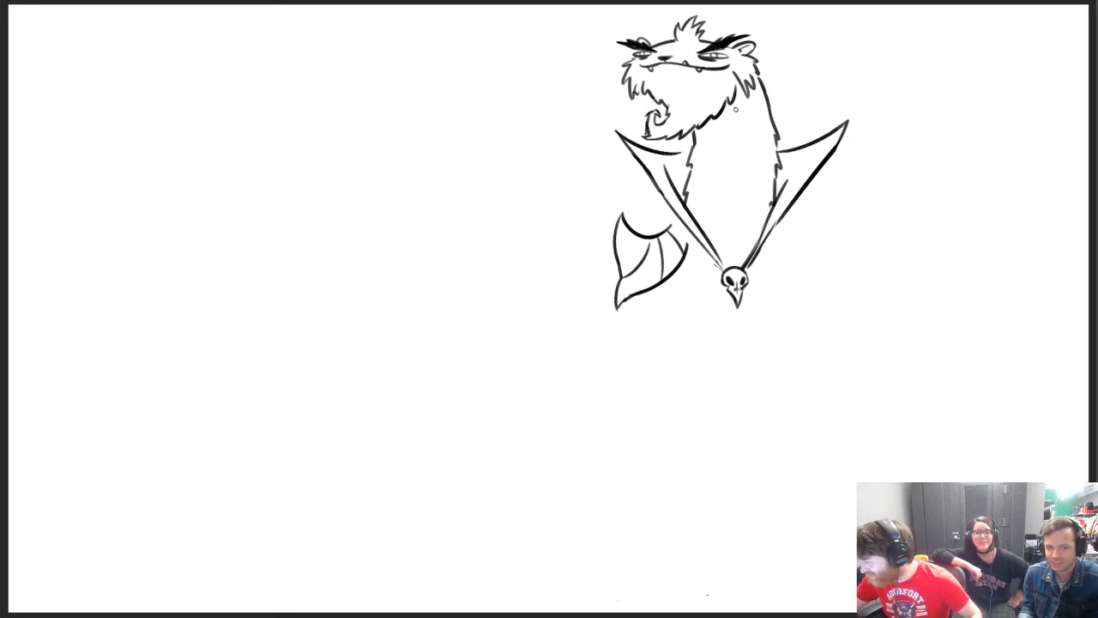
Sketch a light chest centre line and the torso's two side contours below the shoulders
drag(739, 131, 734, 243)
drag(652, 302, 693, 380)
drag(811, 253, 832, 391)
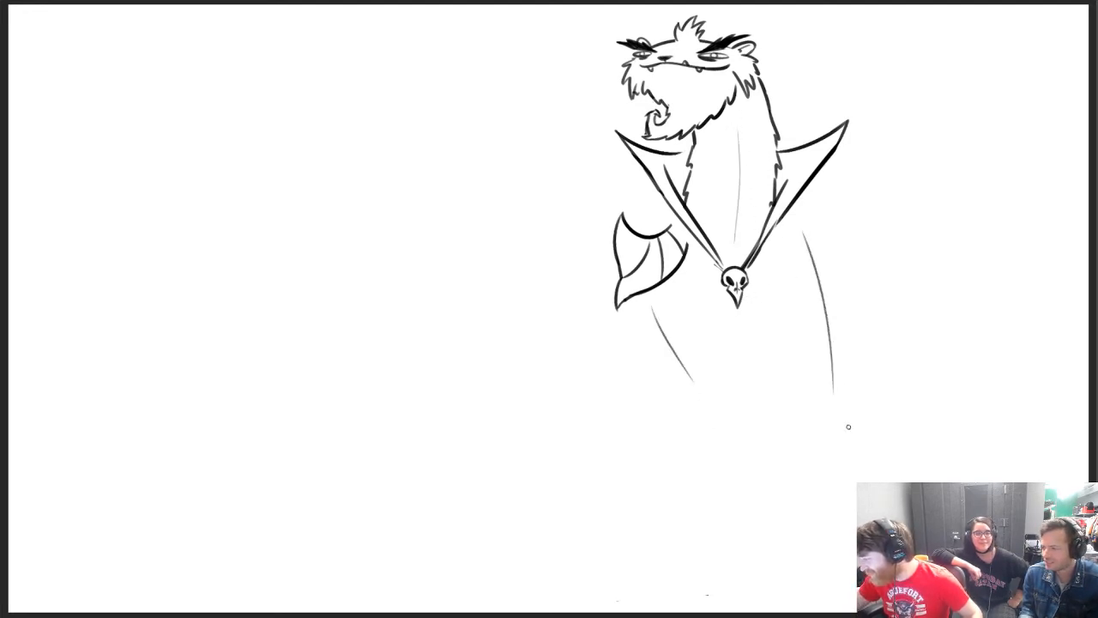
key(ctrl+z)
drag(804, 230, 817, 415)
Flare the lower body outward from the waist beneath the leaf-shaped shoulder pad and extend the opposite side contour downward
drag(695, 388, 662, 499)
key(ctrl+z)
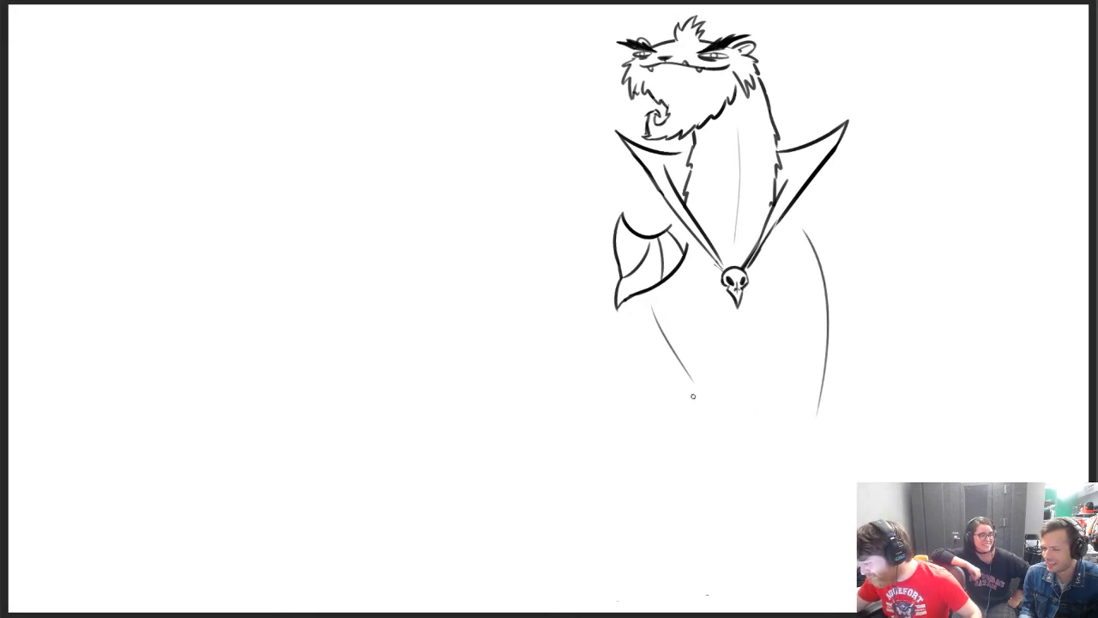
drag(693, 389, 653, 477)
key(ctrl+z)
drag(691, 383, 642, 482)
drag(826, 354, 809, 459)
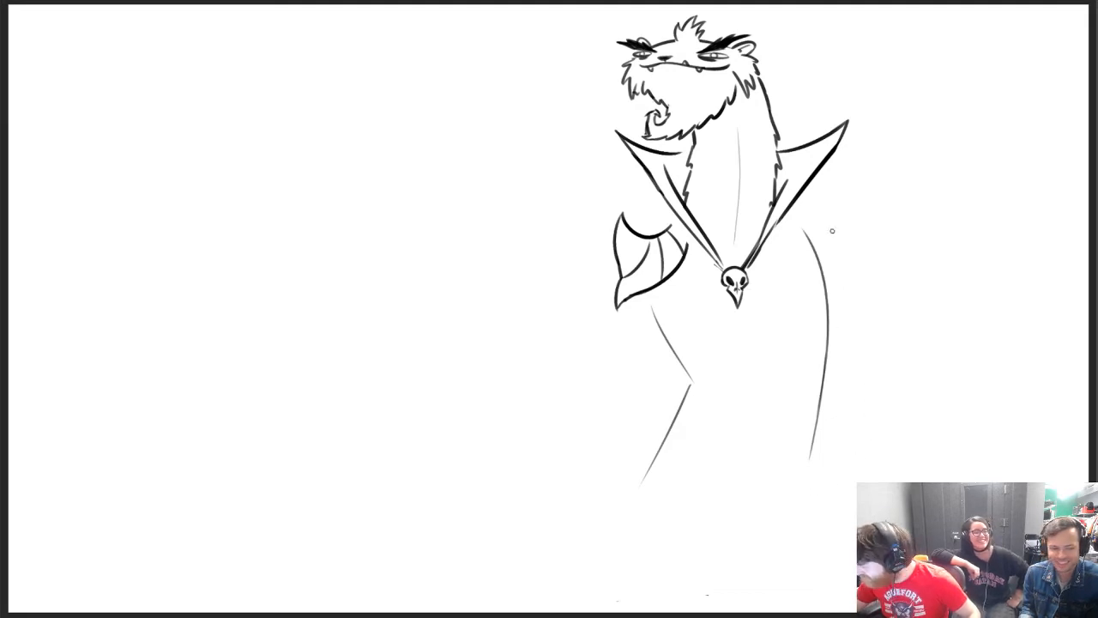
Draw a small spiked shoulder pad beside the smaller collar flap, with a sloping shoulder line beneath it
mouse_move(795, 216)
mouse_down()
mouse_move(836, 217)
mouse_move(839, 230)
mouse_move(842, 197)
mouse_up()
key(ctrl+z)
key(ctrl+z)
key(ctrl+z)
drag(843, 197, 851, 243)
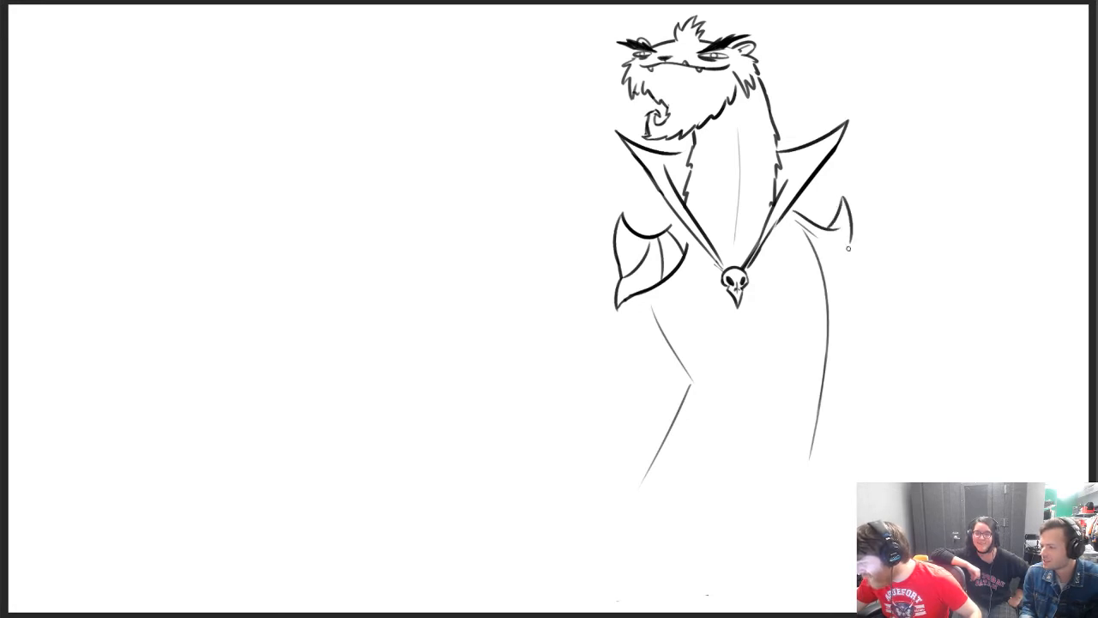
key(ctrl+z)
drag(841, 195, 850, 273)
mouse_move(673, 212)
mouse_down()
mouse_move(668, 230)
mouse_move(682, 262)
mouse_up()
key(ctrl+z)
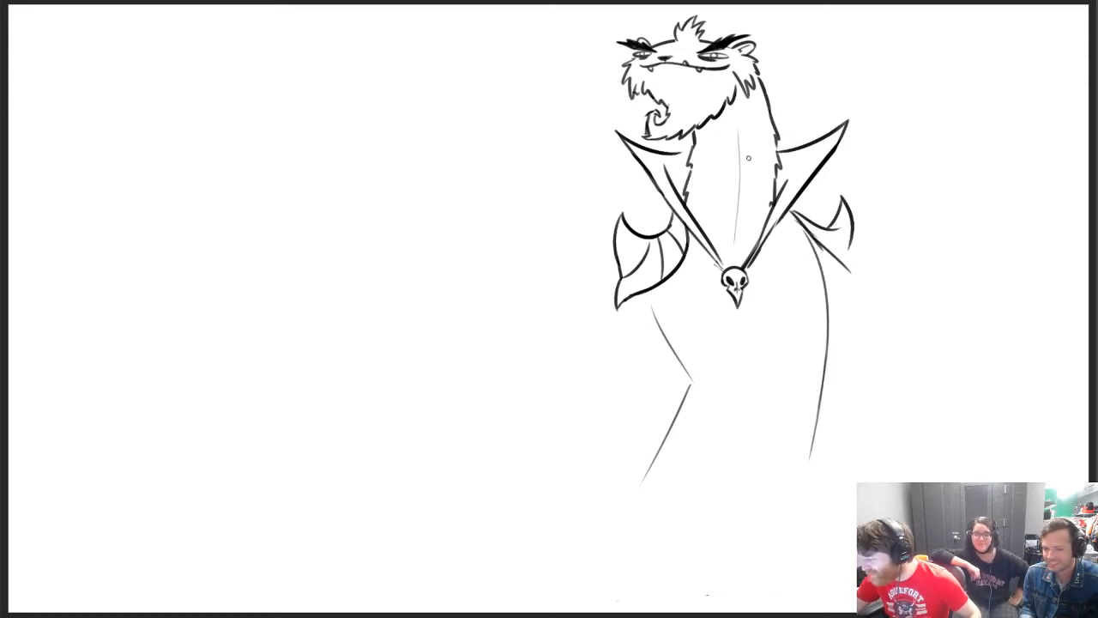
Erase the skull clasp with the lower collar ends and redraw the collar's lower edges converging at a point nearer the smaller flap
key(e)
mouse_move(700, 249)
mouse_down()
mouse_move(733, 296)
mouse_move(741, 255)
mouse_move(783, 191)
mouse_move(770, 211)
mouse_up()
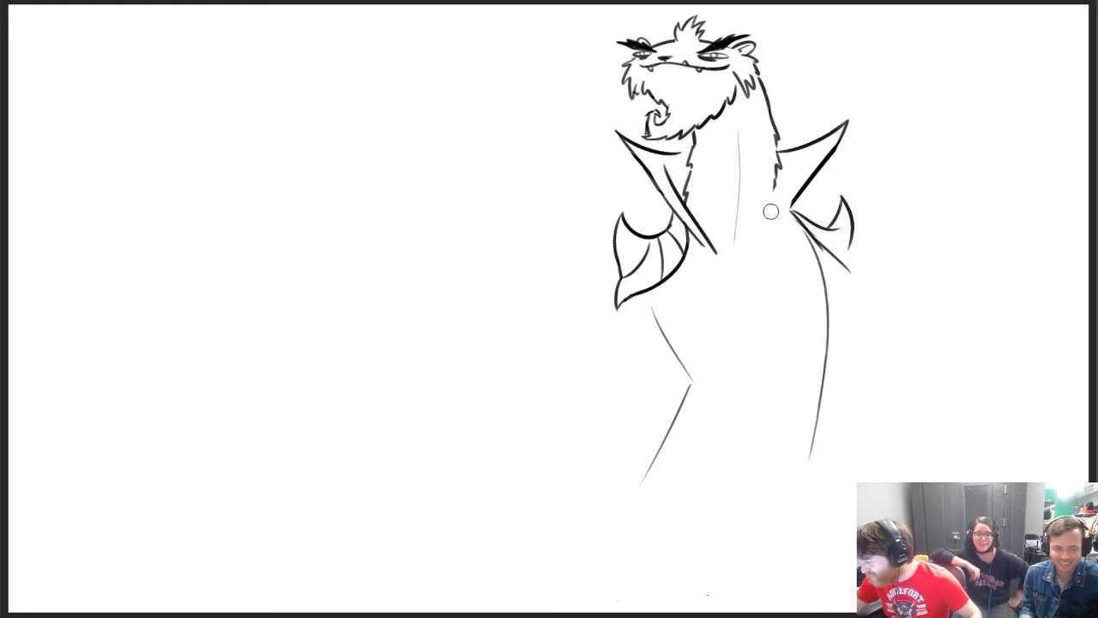
key(b)
drag(695, 235, 744, 280)
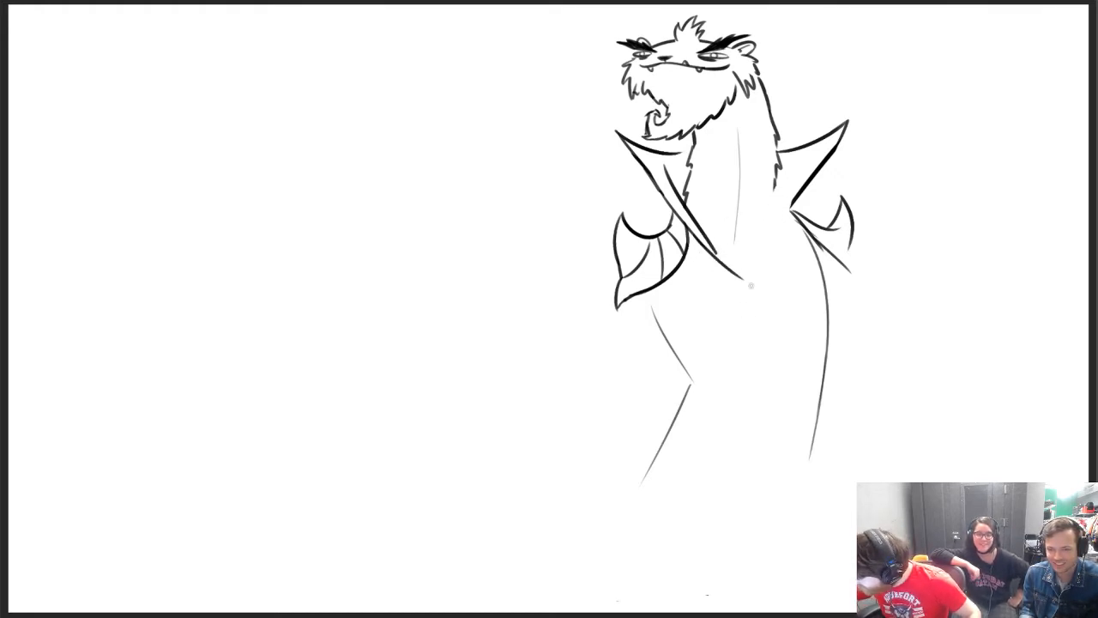
mouse_move(693, 223)
mouse_down()
mouse_move(743, 274)
mouse_move(757, 267)
mouse_up()
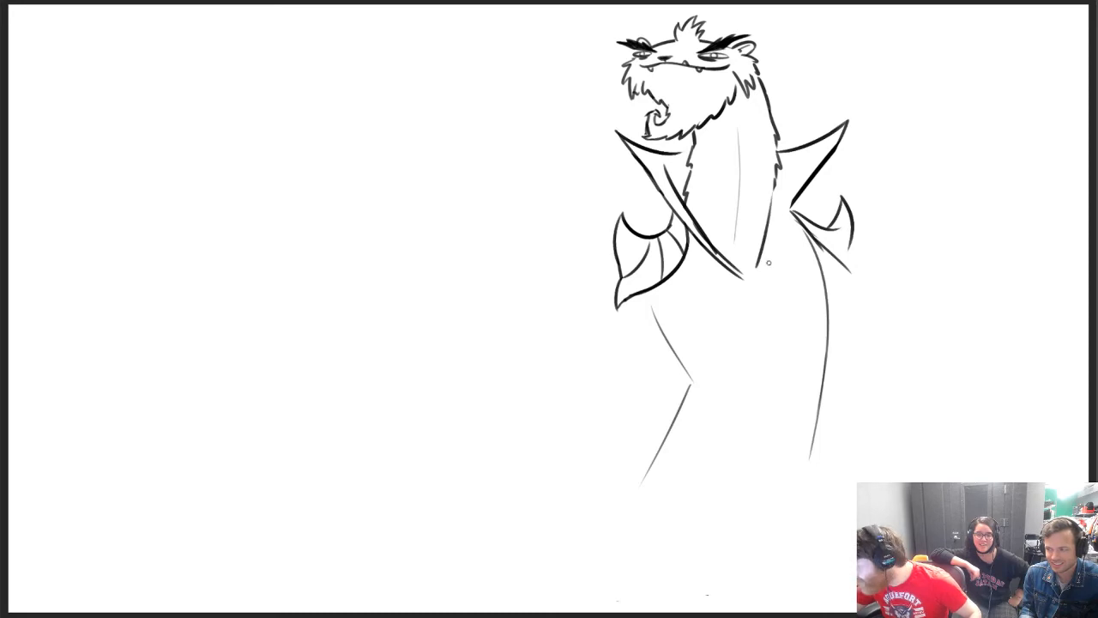
Redraw the smaller collar flap's outer edge down to the collar's new meeting point
mouse_move(793, 197)
mouse_down()
mouse_move(756, 272)
mouse_move(794, 206)
mouse_up()
key(ctrl+z)
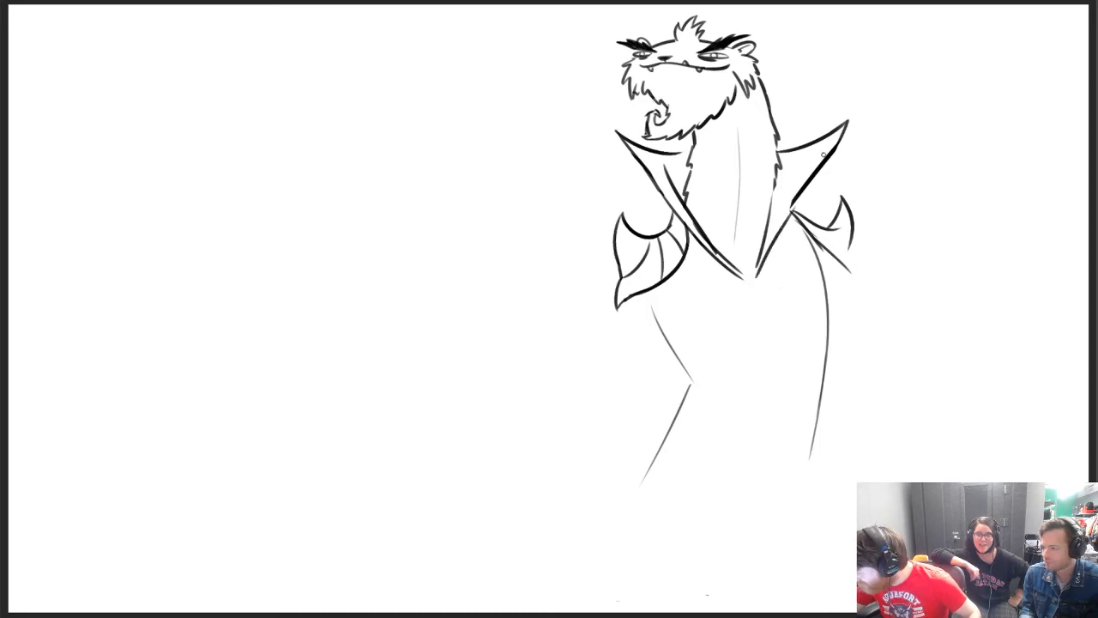
key(ctrl+z)
drag(756, 274, 808, 166)
Replace the smaller collar flap's long tip with a shorter, more upright point
drag(790, 205, 814, 137)
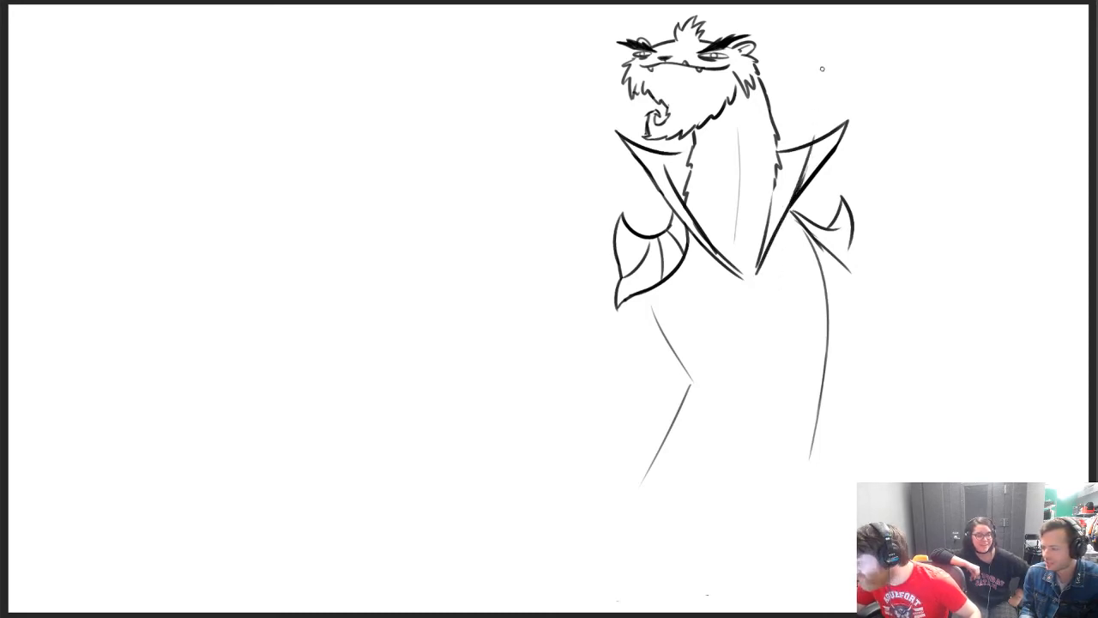
key(ctrl+z)
key(ctrl+z)
key(ctrl+z)
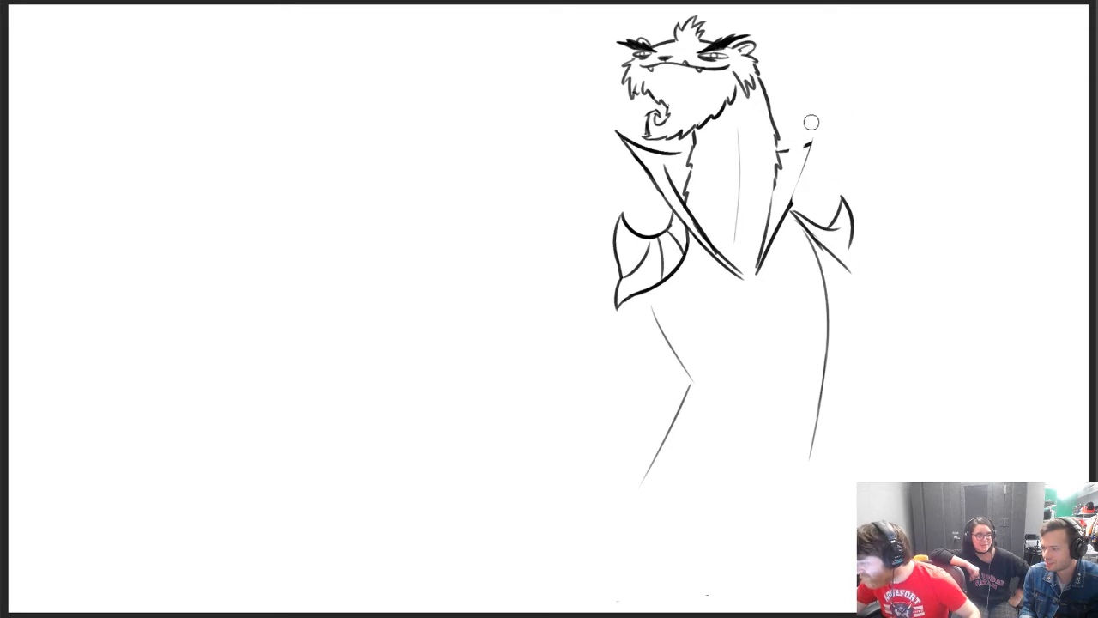
mouse_move(811, 123)
mouse_down()
mouse_move(794, 198)
mouse_move(798, 182)
mouse_up()
key(b)
key(ctrl+z)
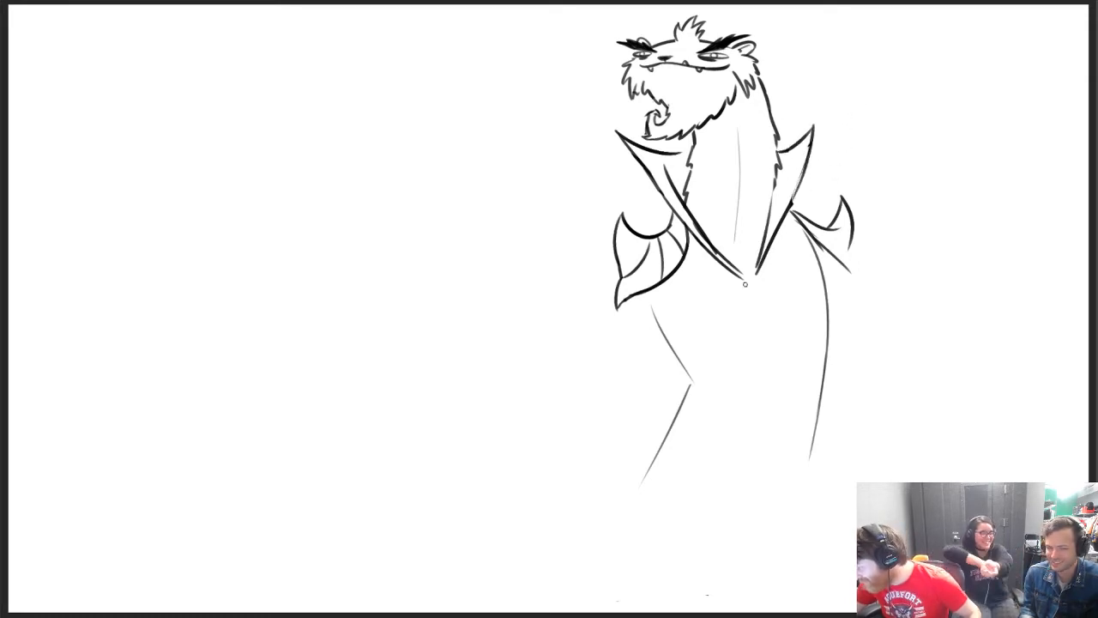
Sketch an arm hanging below the leaf-shaped shoulder pad with a wide, pointed sleeve around it
drag(635, 297, 619, 375)
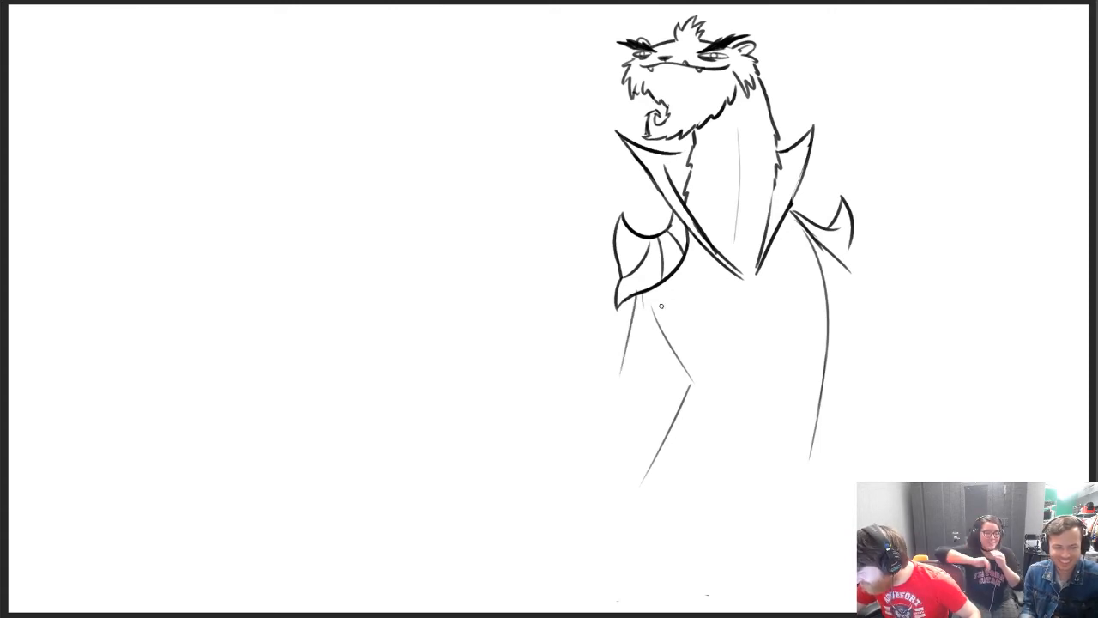
key(ctrl+z)
drag(637, 299, 611, 399)
mouse_move(664, 290)
mouse_down()
mouse_move(659, 362)
mouse_move(582, 338)
mouse_move(614, 350)
mouse_move(588, 403)
mouse_move(590, 463)
mouse_up()
mouse_move(549, 380)
mouse_down()
mouse_move(583, 499)
mouse_move(593, 461)
mouse_move(654, 393)
mouse_up()
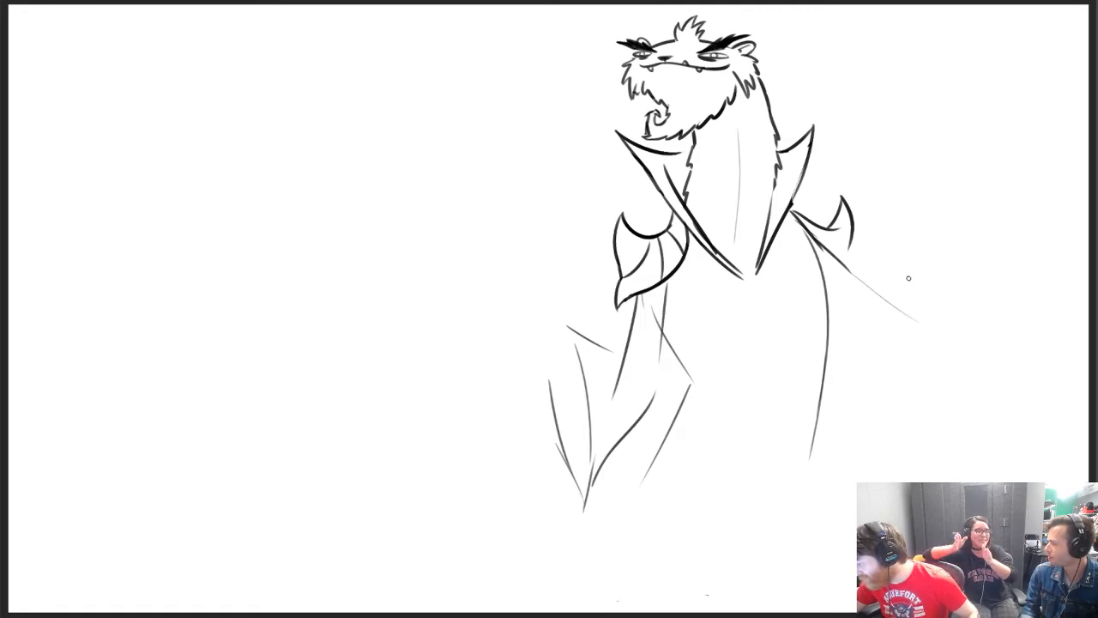
Sketch the other arm's sleeve sweeping outward from the spiked shoulder pad, with a steep line at its end
drag(863, 278, 935, 292)
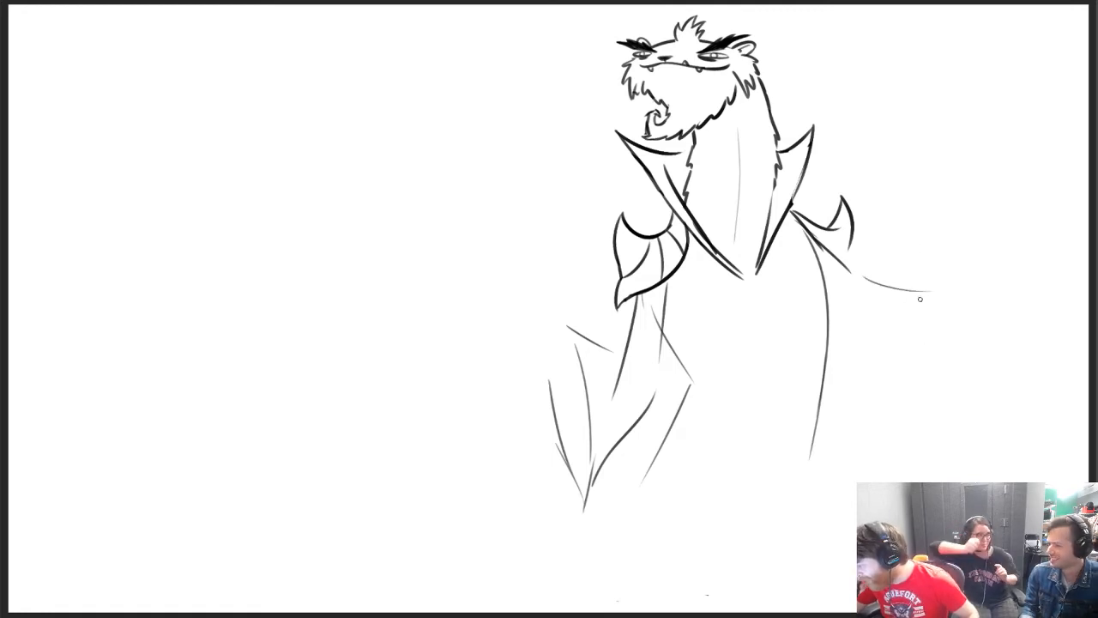
key(ctrl+z)
mouse_move(817, 242)
mouse_down()
mouse_move(877, 289)
mouse_move(921, 289)
mouse_move(969, 255)
mouse_move(997, 364)
mouse_up()
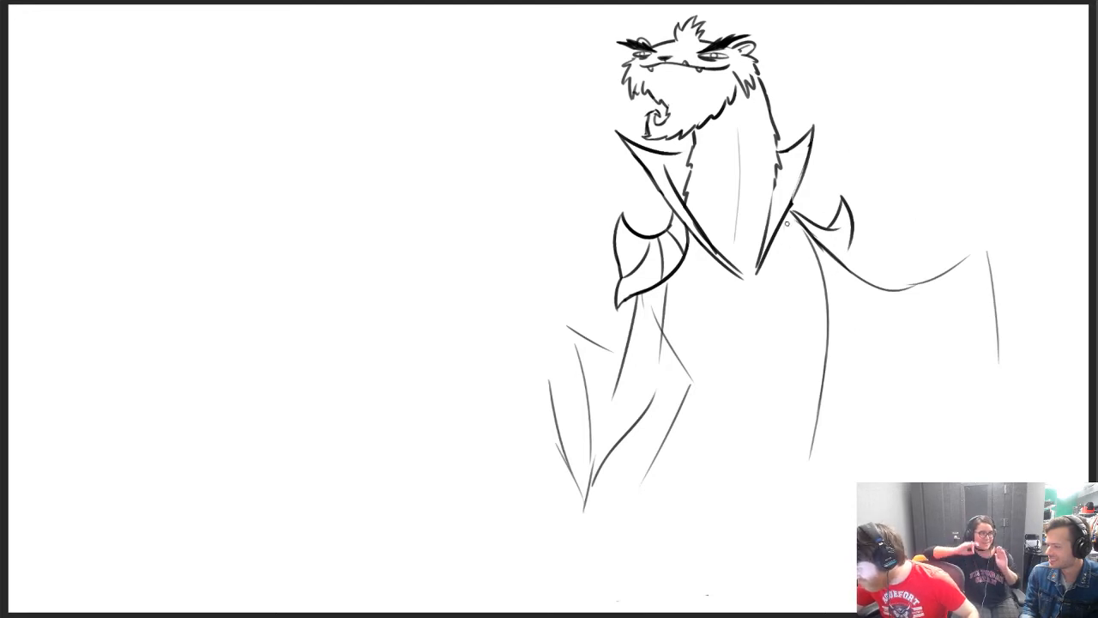
drag(787, 223, 833, 260)
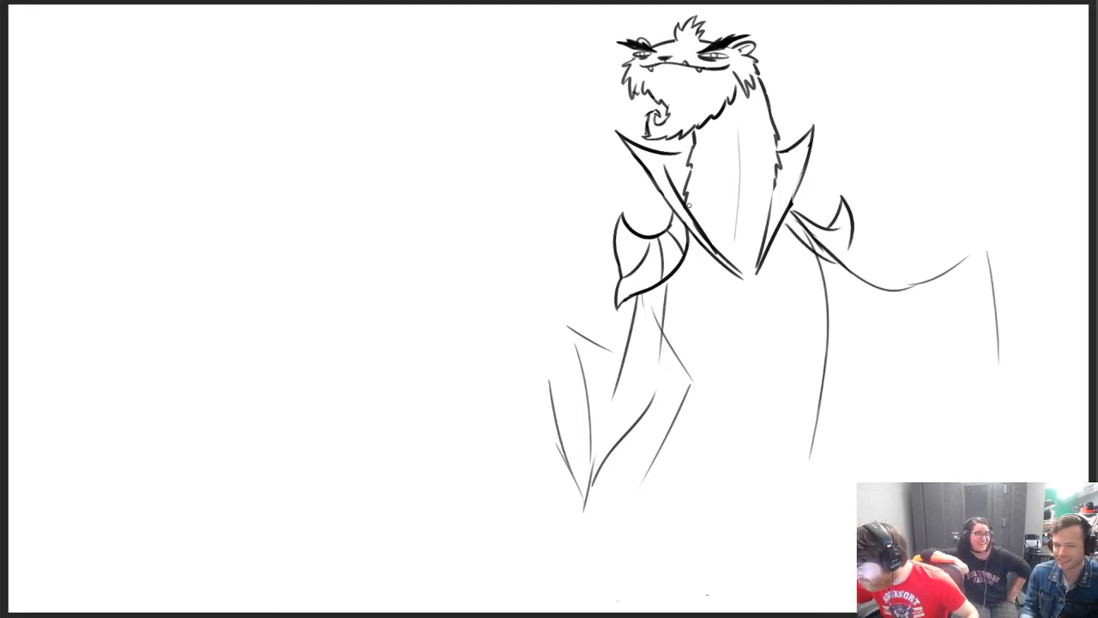
Erase the larger collar flap's doubled lower edges and redraw them as clean lines down to the meeting point
drag(650, 191, 747, 274)
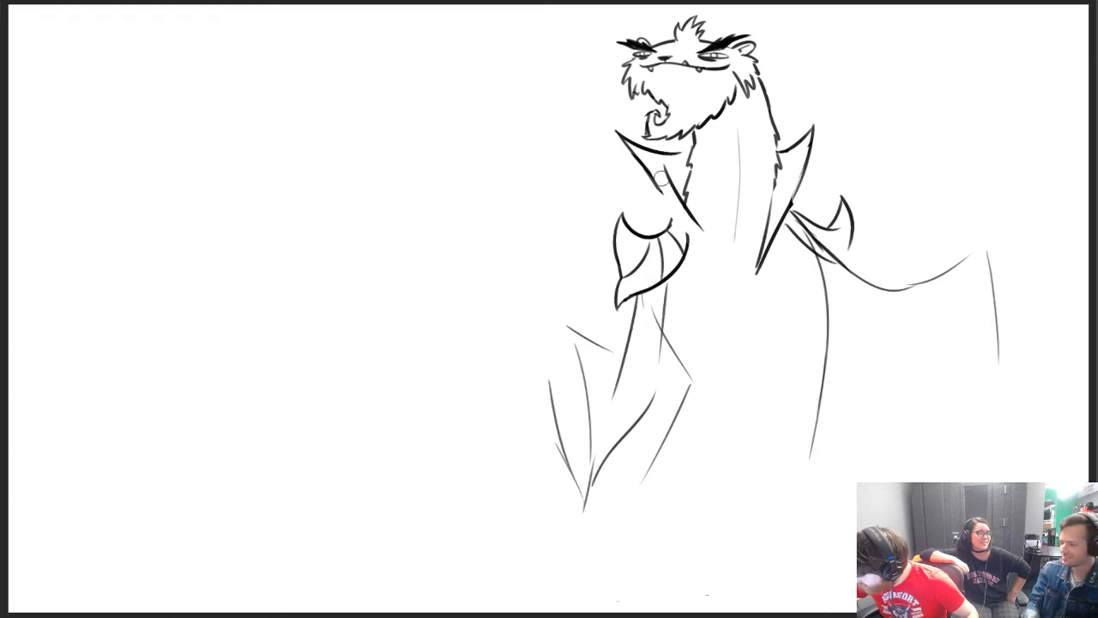
drag(652, 182, 753, 274)
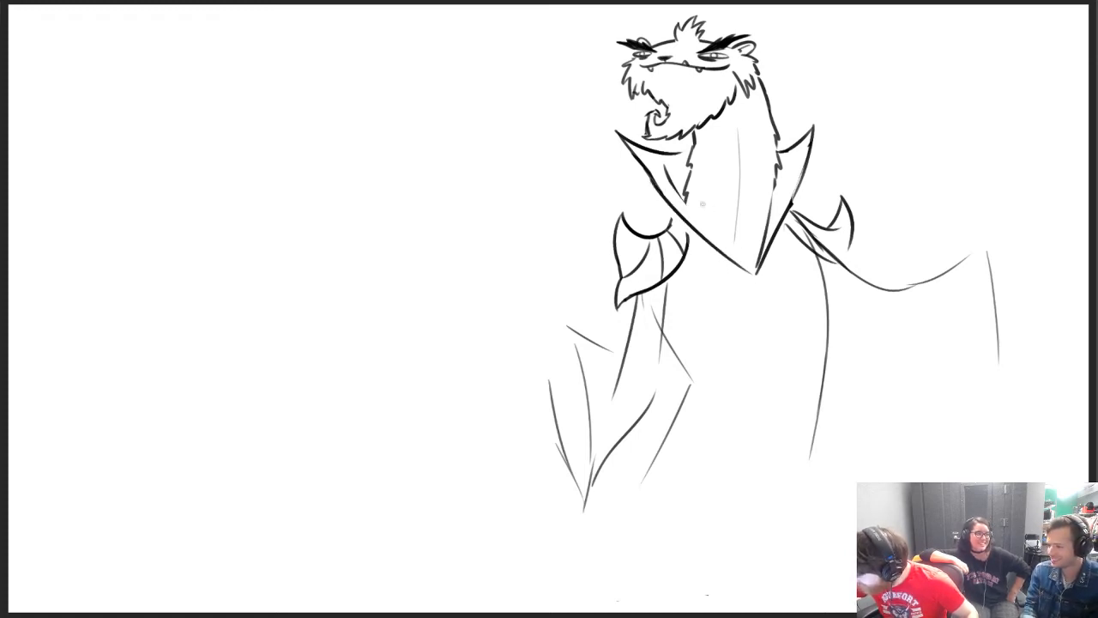
drag(671, 182, 760, 273)
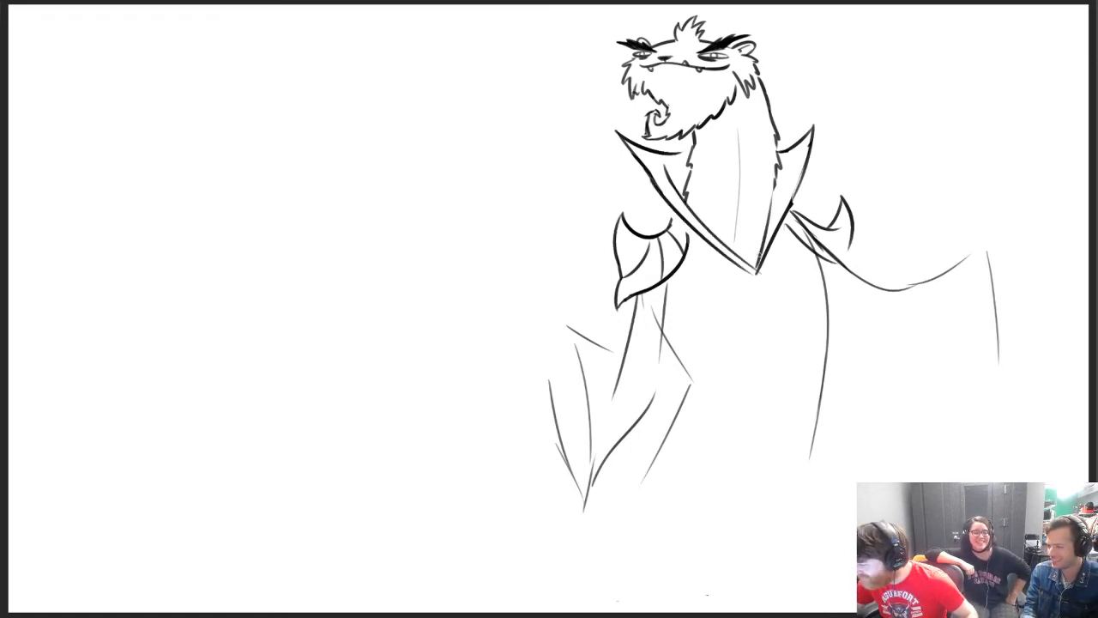
mouse_move(677, 217)
mouse_down()
mouse_move(668, 233)
mouse_move(688, 243)
mouse_move(679, 203)
mouse_up()
Draw a bird-skull clasp turned sideways where the collar flaps meet, with black eye sockets and a long curved beak
key(e)
mouse_move(753, 279)
mouse_down()
mouse_move(757, 263)
mouse_move(769, 271)
mouse_move(750, 285)
mouse_move(776, 309)
mouse_up()
key(b)
key(ctrl+z)
drag(759, 271, 757, 273)
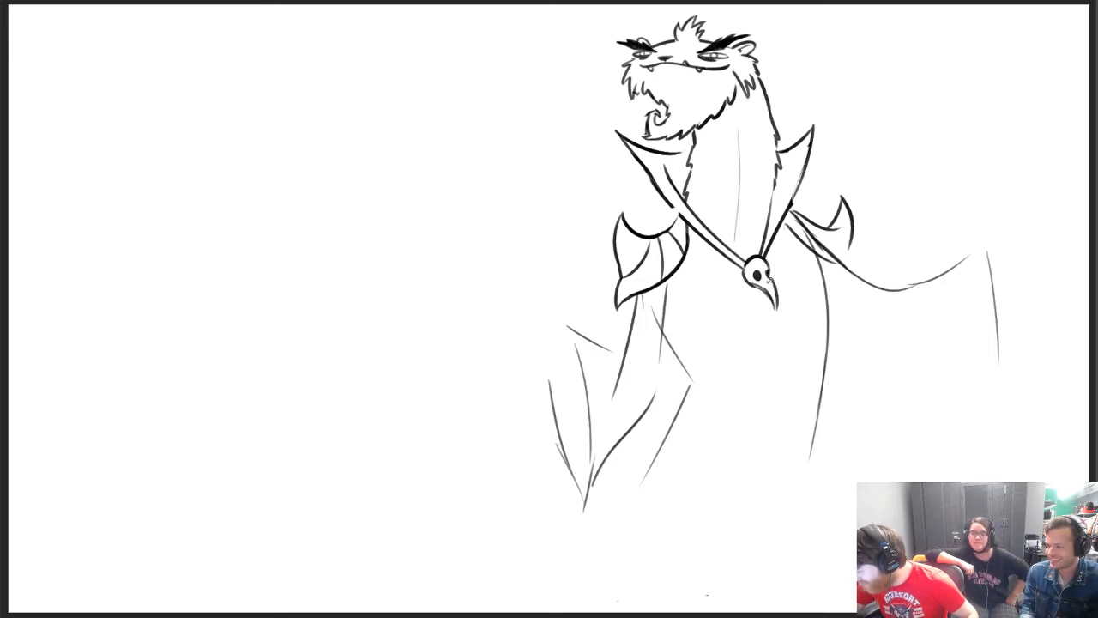
drag(772, 295, 777, 314)
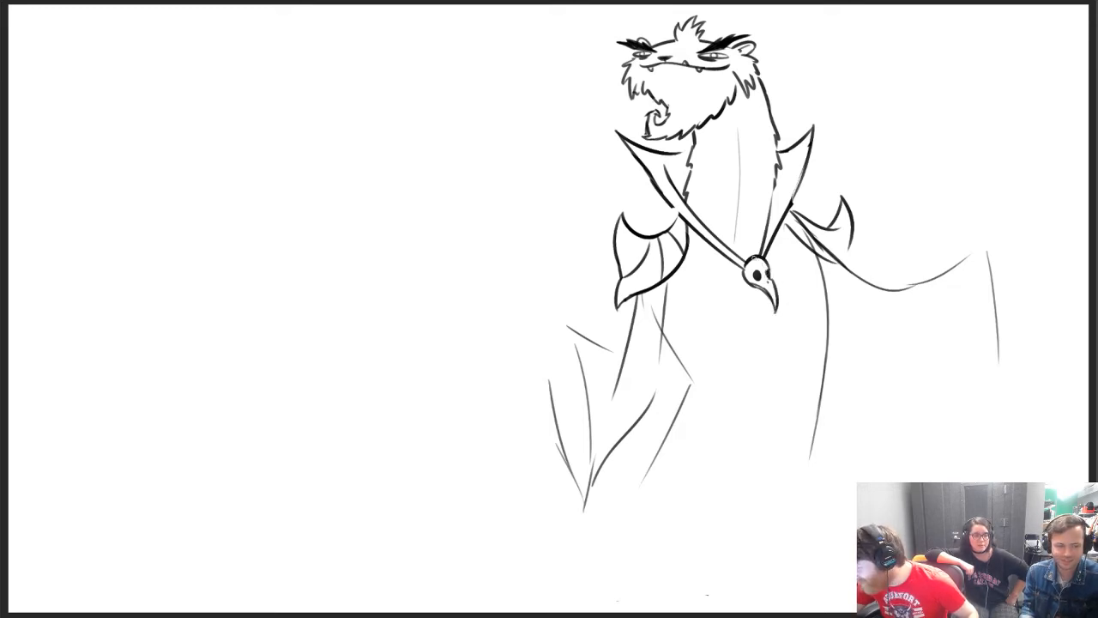
Erase the chest centre line and draw a bold curve for the lower torso beside the hanging arm
drag(738, 131, 740, 234)
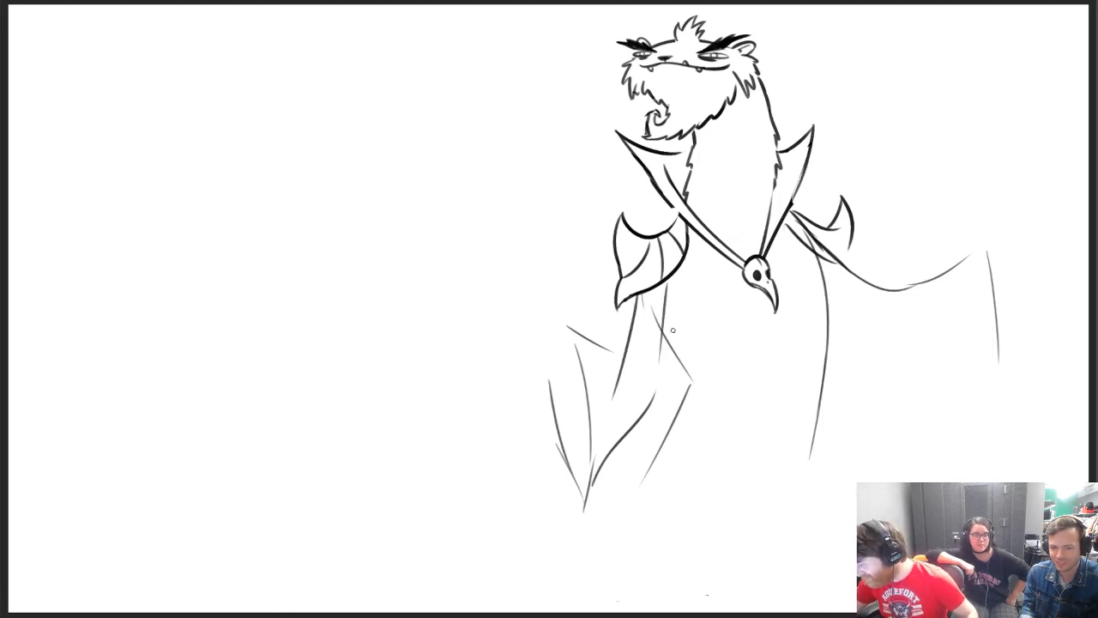
drag(664, 320, 704, 350)
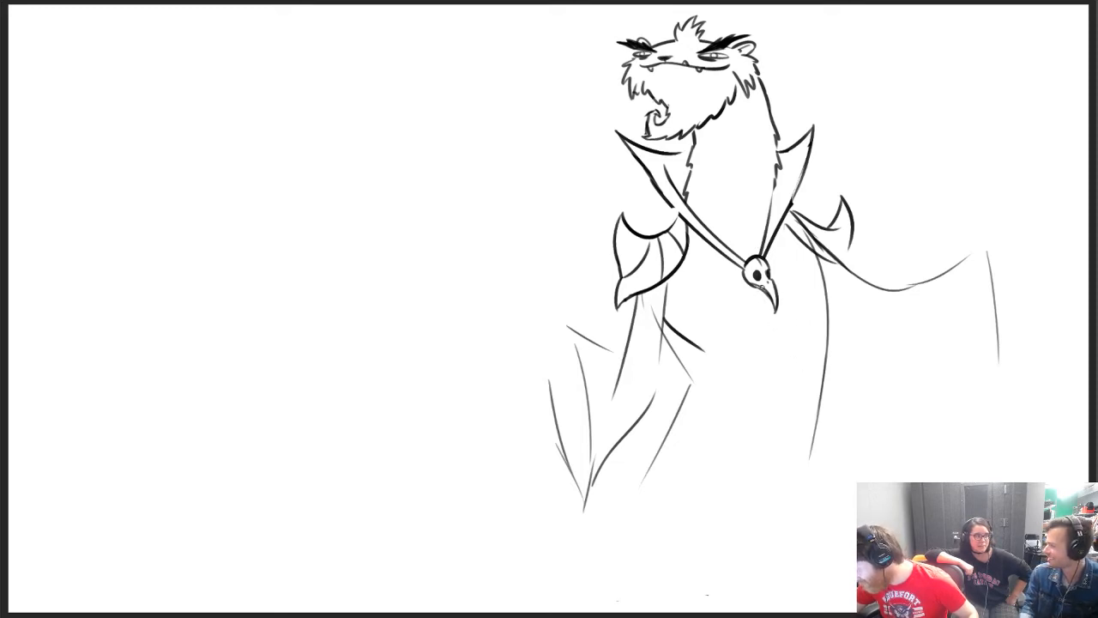
drag(763, 293, 769, 382)
key(ctrl+z)
drag(765, 290, 771, 374)
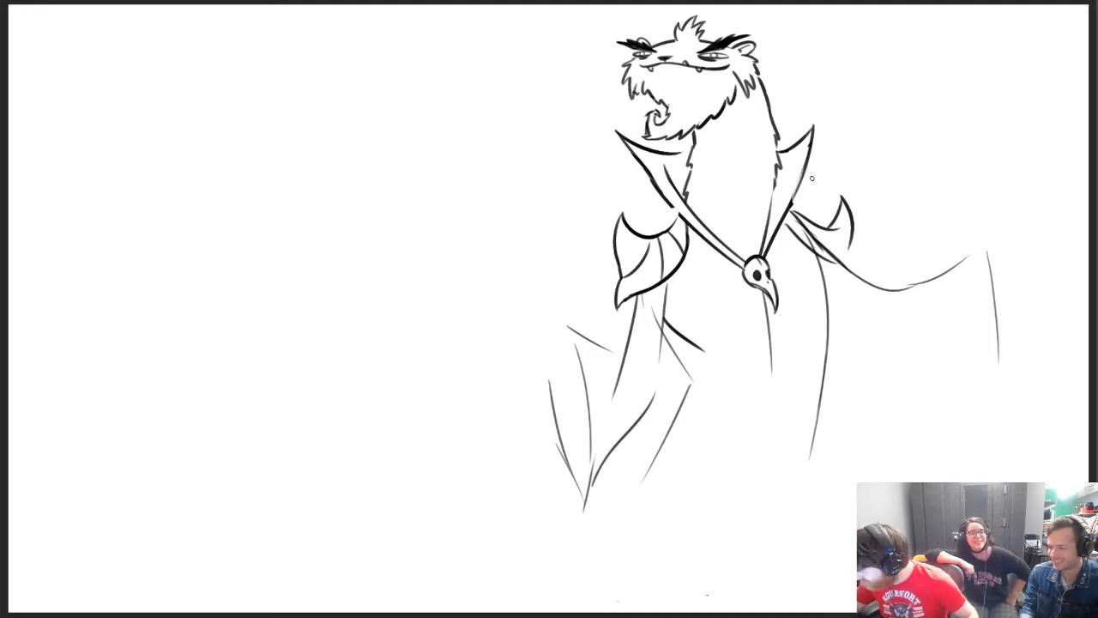
key(e)
drag(762, 297, 776, 383)
Erase the thin torso side line and the hanging arm's lower outline, and add a curved cuff edge across the arm
drag(674, 345, 691, 379)
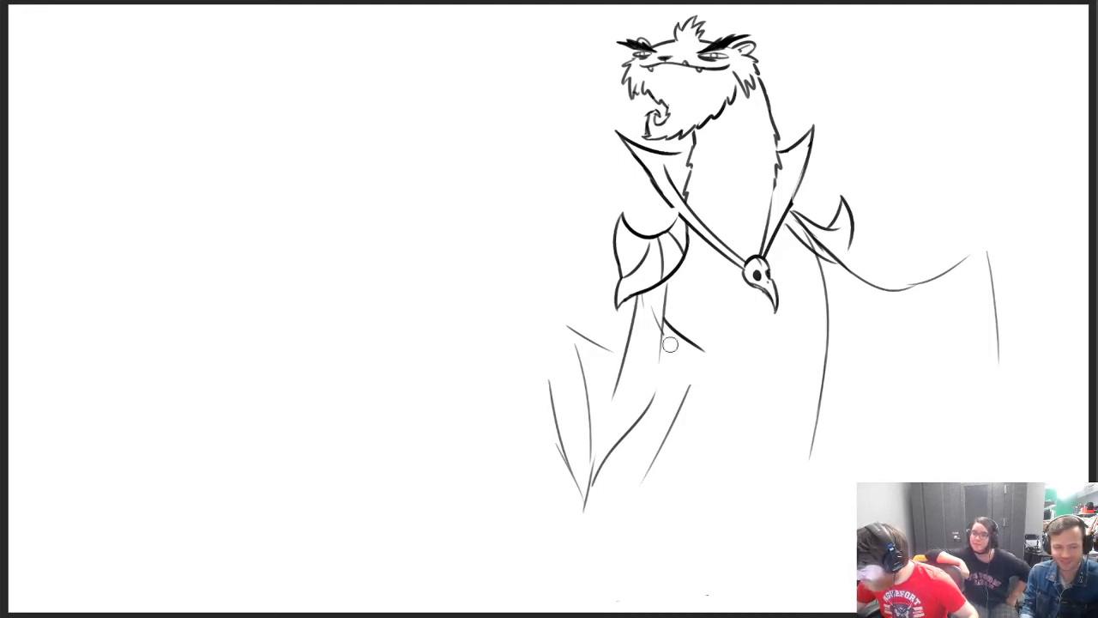
drag(652, 312, 655, 336)
mouse_move(603, 395)
mouse_down()
mouse_move(624, 362)
mouse_move(643, 372)
mouse_move(633, 353)
mouse_up()
key(b)
key(ctrl+z)
key(ctrl+z)
key(e)
key(b)
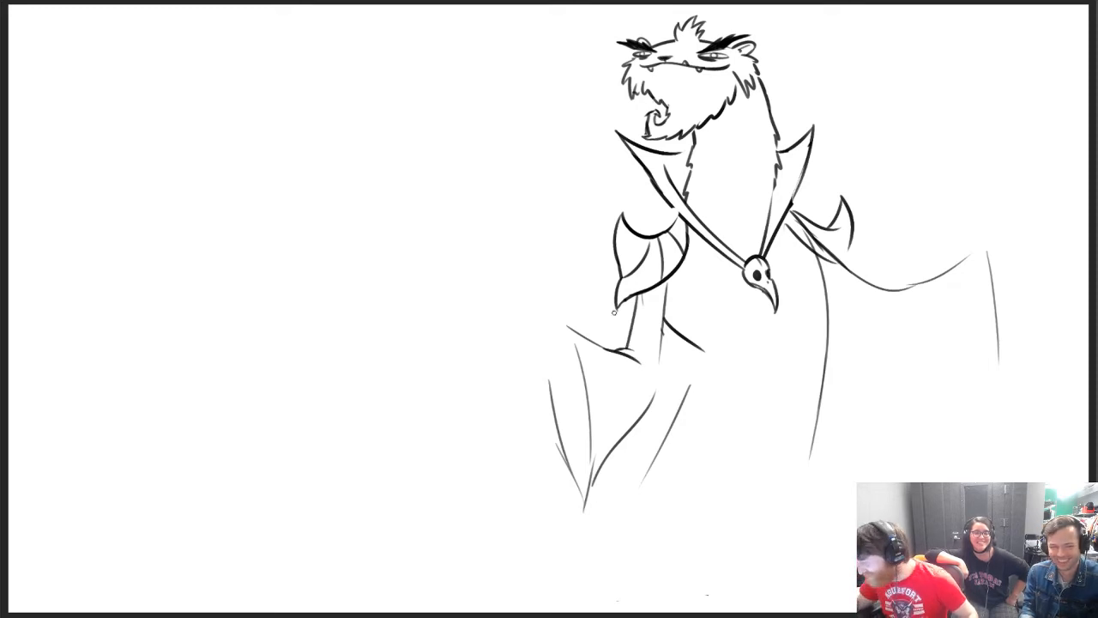
Erase the overlapping shoulder line beneath the spiked shoulder pad
key(e)
drag(798, 225, 844, 258)
key(b)
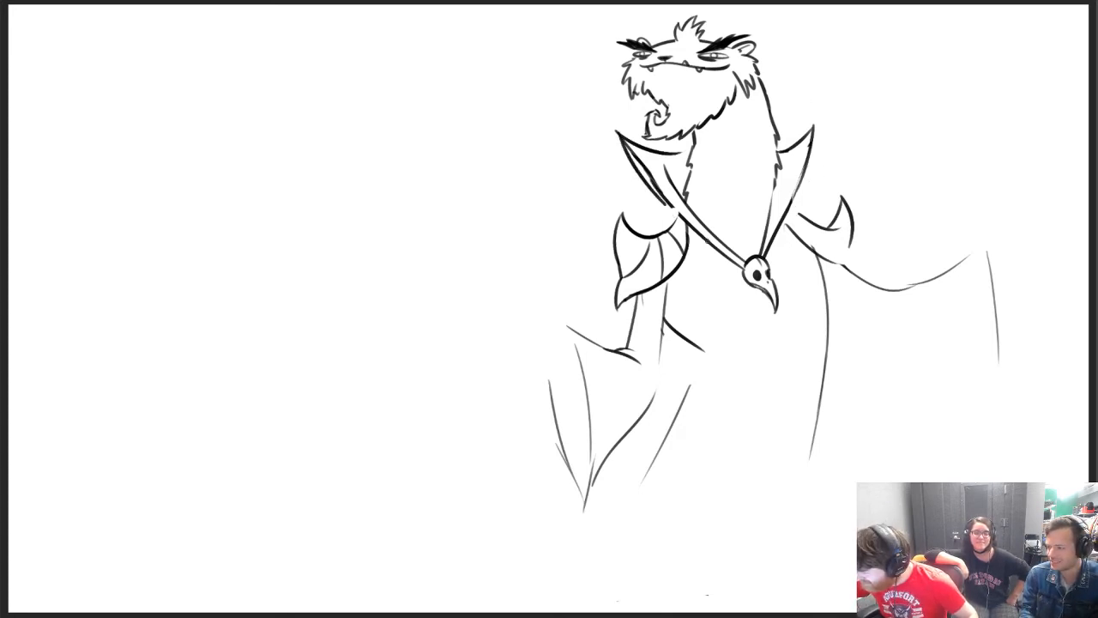
Redraw the larger collar flap's outer and top edges, and extend the neck fur down inside the smaller flap
drag(667, 206, 685, 223)
key(ctrl+z)
drag(616, 131, 718, 247)
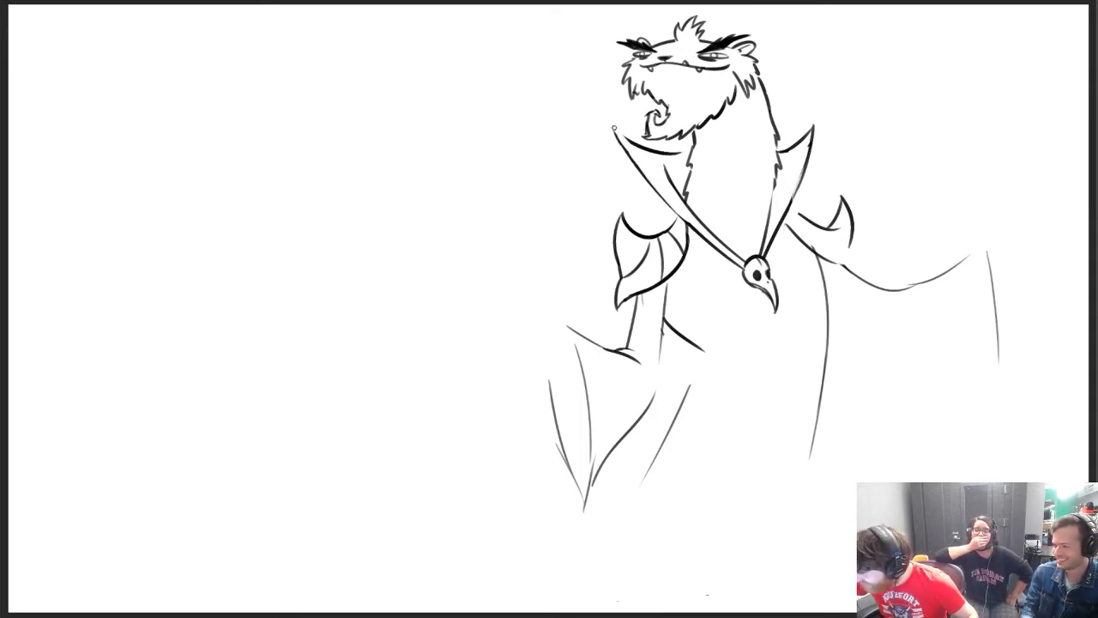
drag(613, 130, 684, 159)
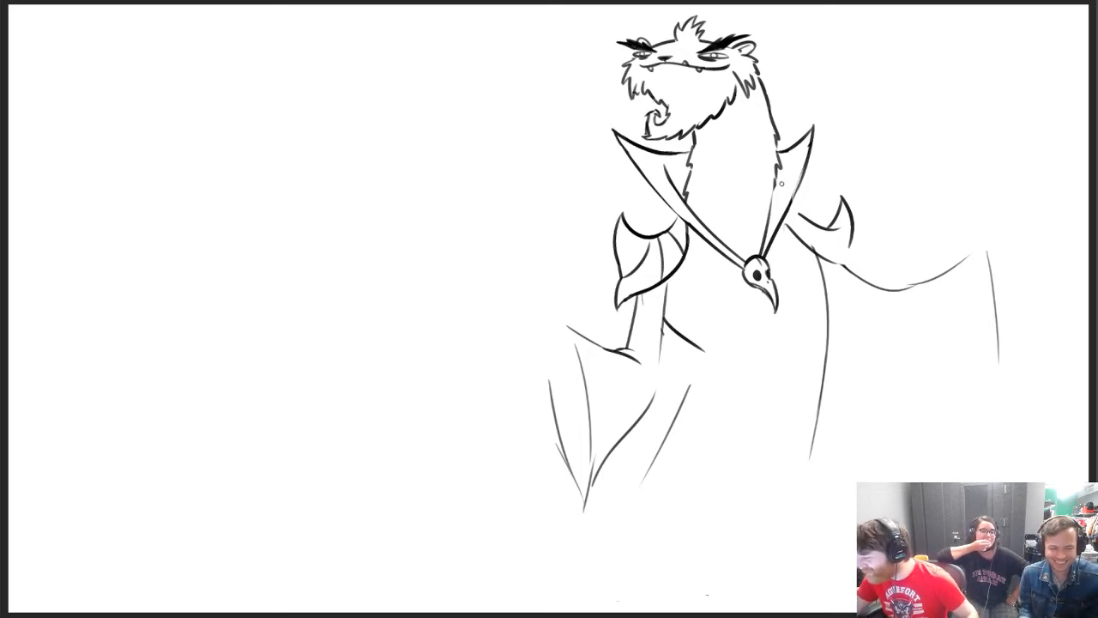
drag(771, 188, 772, 203)
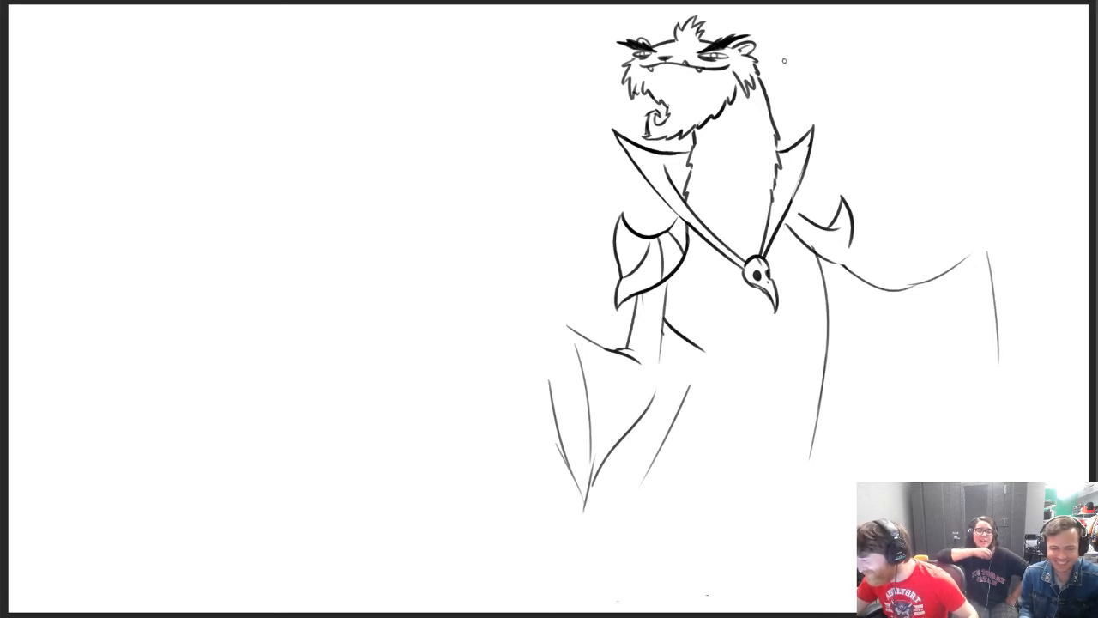
Draw a curved lower edge across the torso and replace the side contour below the outstretched arm with a shorter bold line
drag(820, 258, 832, 356)
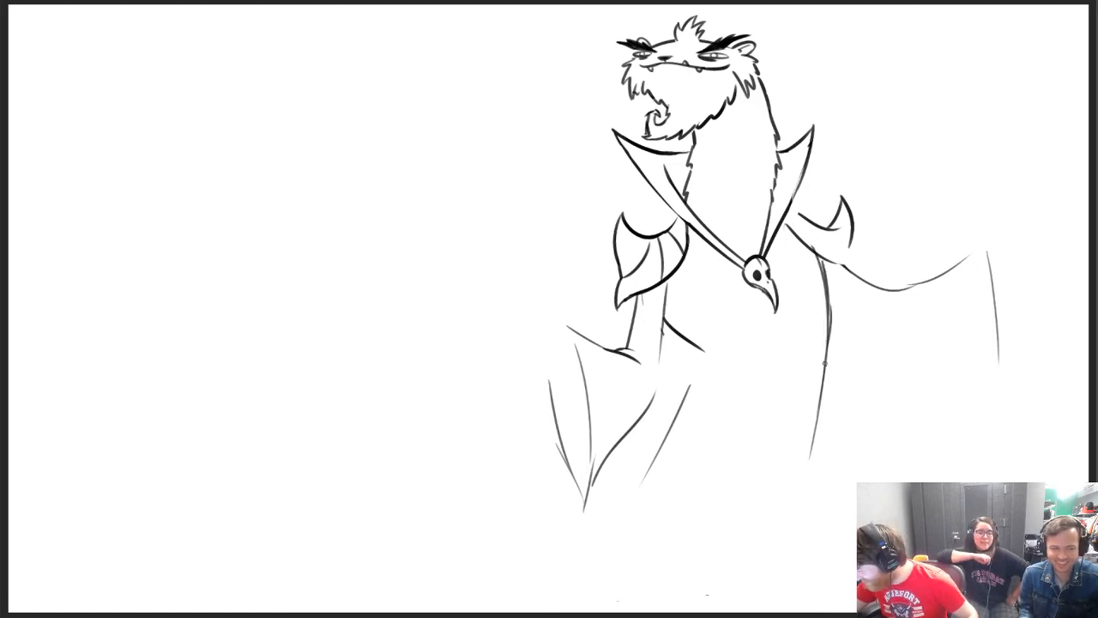
drag(715, 352, 802, 355)
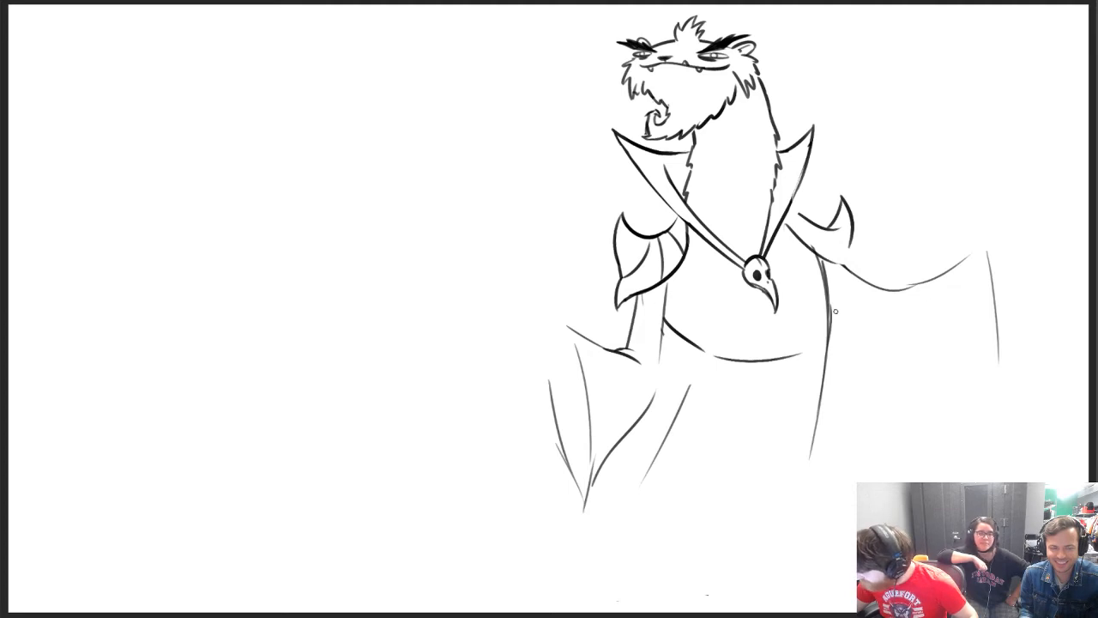
drag(821, 261, 831, 326)
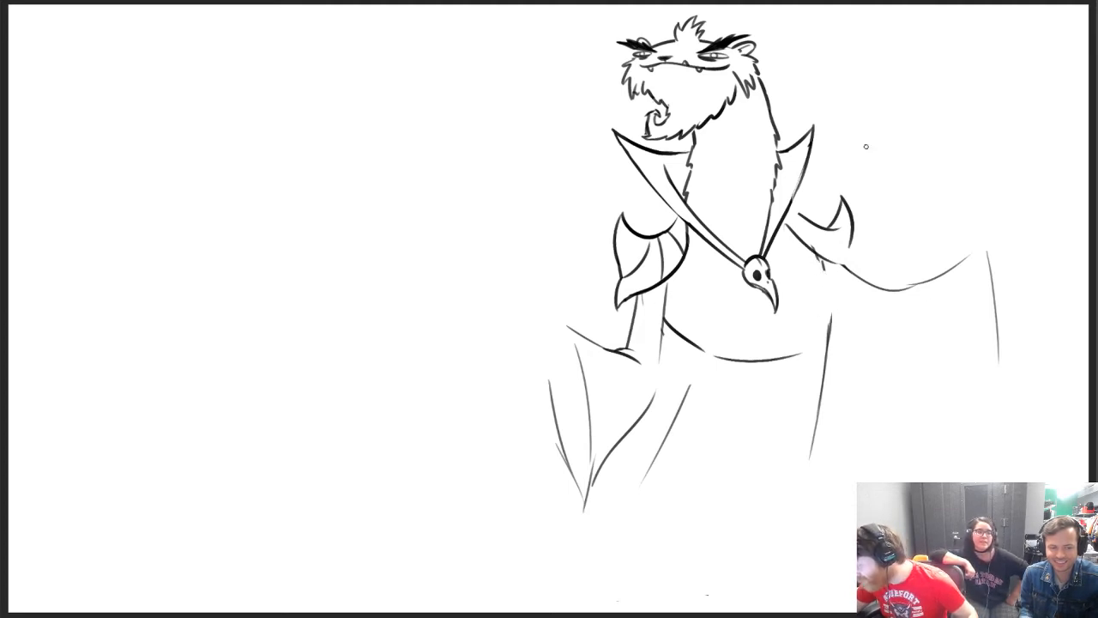
mouse_move(827, 263)
mouse_down()
mouse_move(816, 472)
mouse_move(813, 444)
mouse_up()
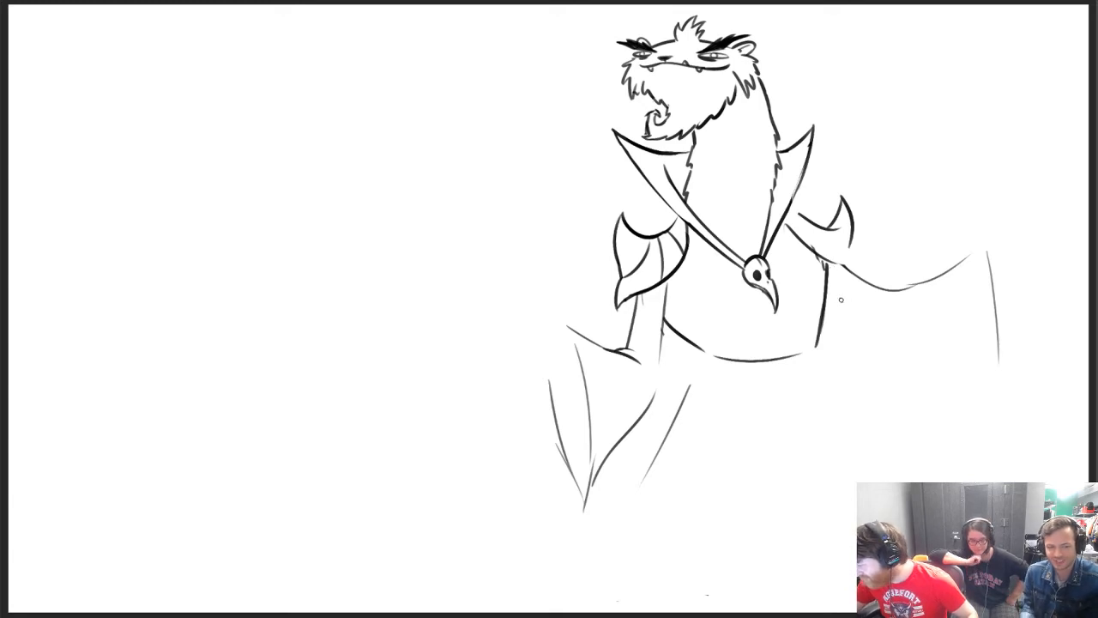
Draw the outstretched arm's bold lower outline, and close the smaller spiked shoulder pad with an outer edge and curved bands
drag(828, 291, 929, 345)
key(ctrl+z)
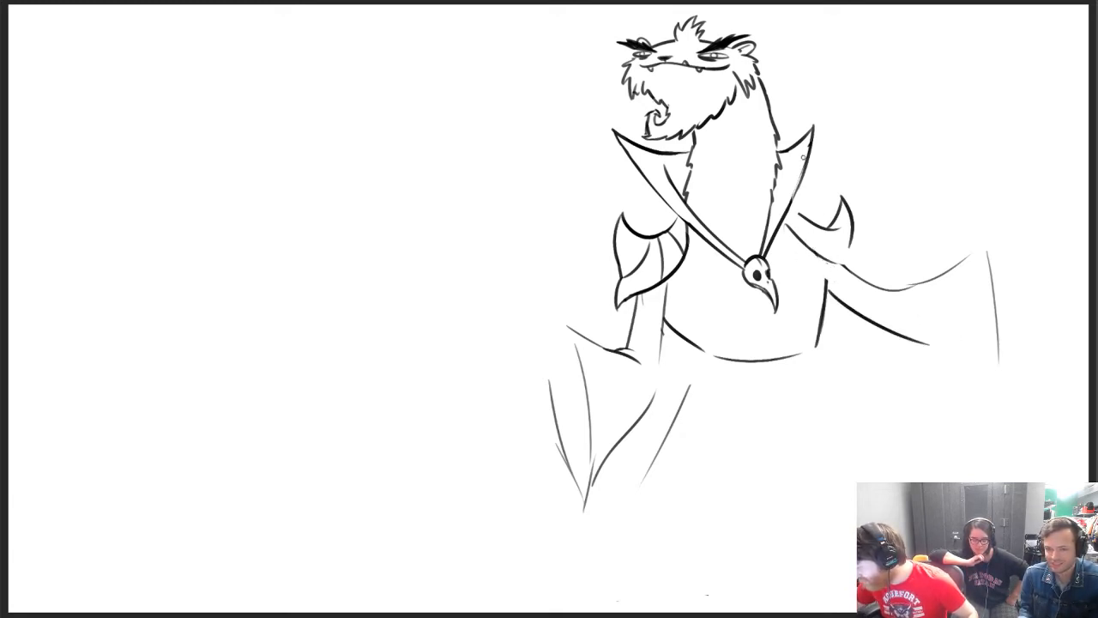
drag(846, 247, 854, 269)
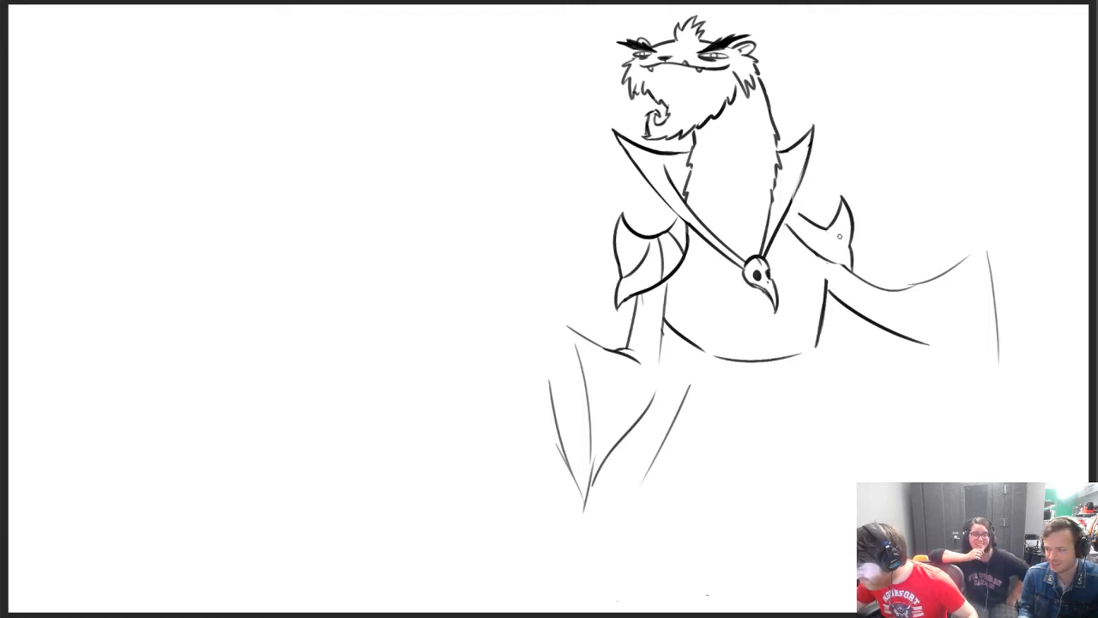
drag(828, 229, 851, 245)
key(ctrl+z)
key(ctrl+z)
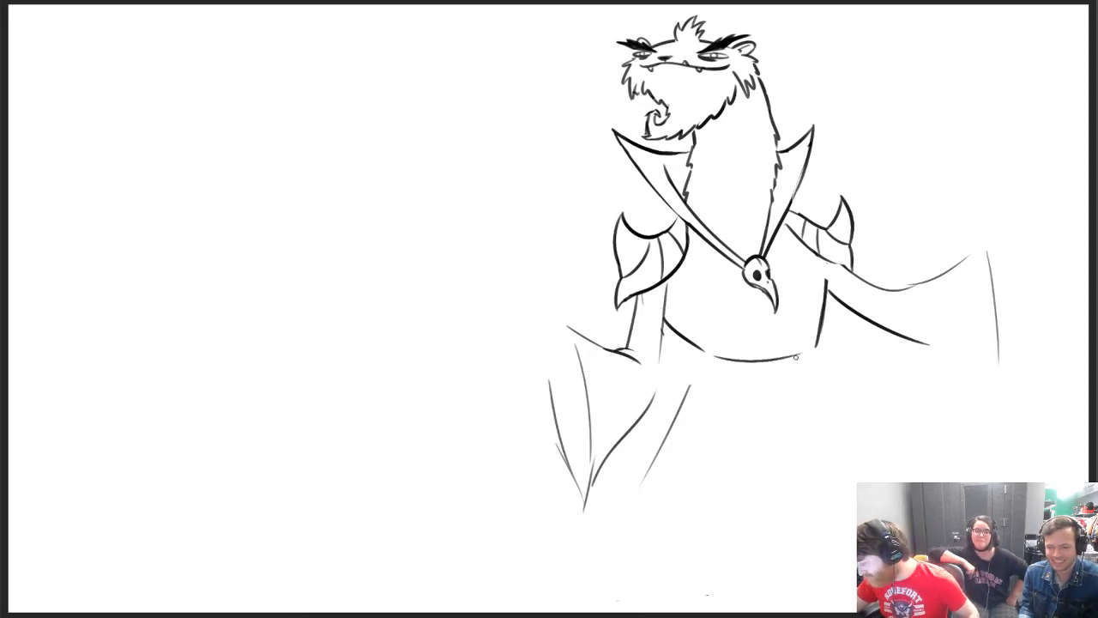
Draw a curved belt beneath the torso and two bold flaring robe sides below it, and tidy the bent arm's upper line
mouse_move(707, 361)
mouse_down()
mouse_move(837, 393)
mouse_move(859, 464)
mouse_up()
key(ctrl+z)
drag(815, 354, 837, 515)
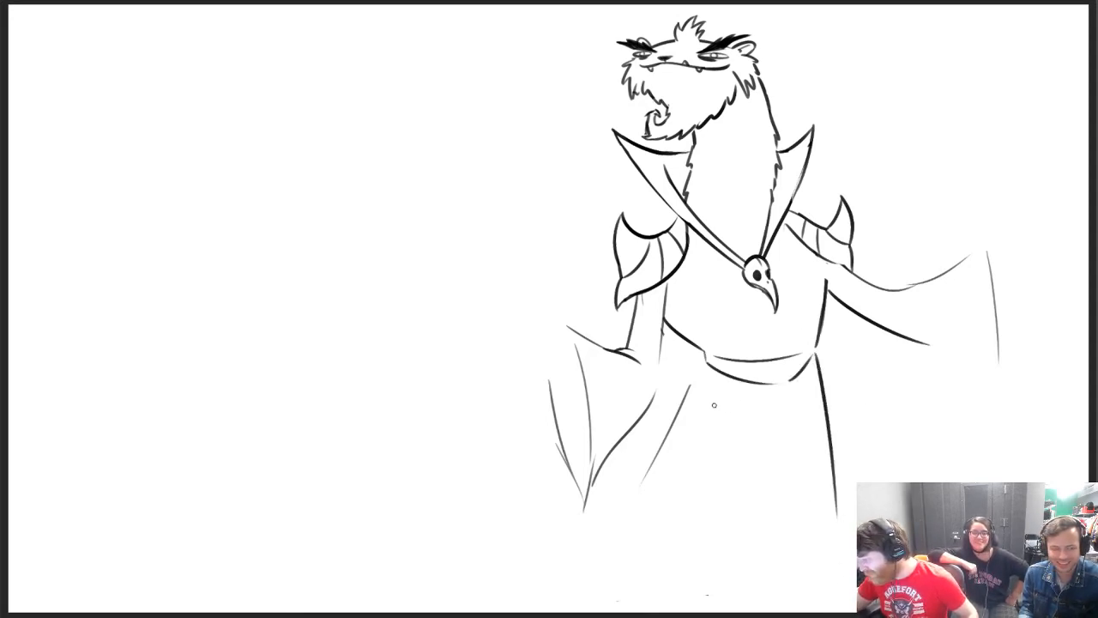
drag(702, 363, 614, 532)
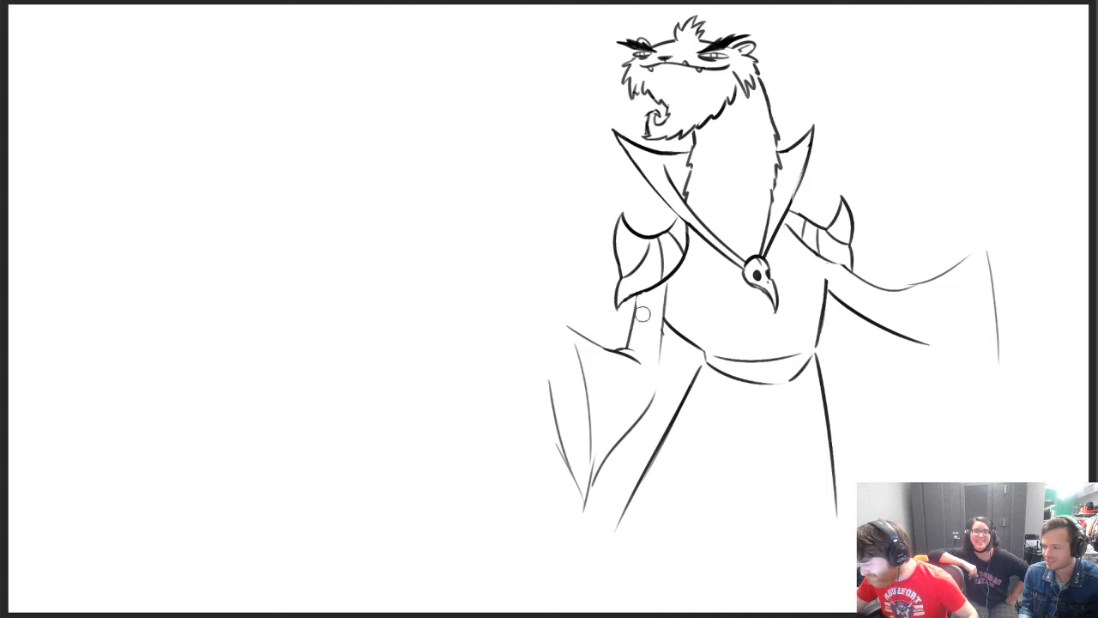
drag(639, 293, 634, 311)
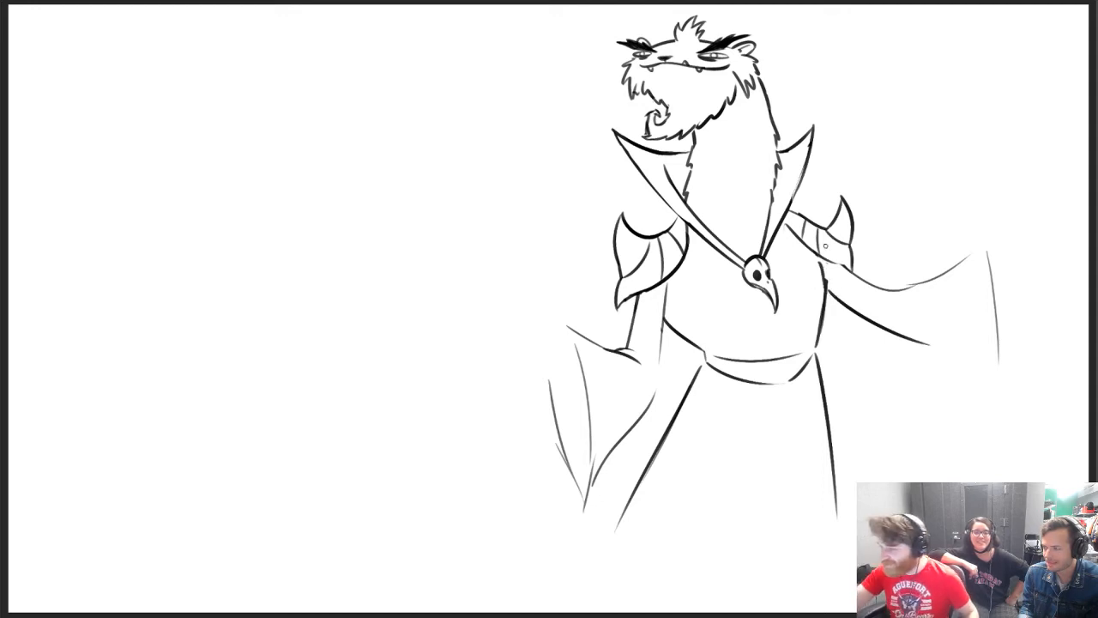
Scale the whole furry character down slightly and move it up on the canvas
key(ctrl+t)
drag(994, 13, 969, 39)
drag(897, 213, 914, 186)
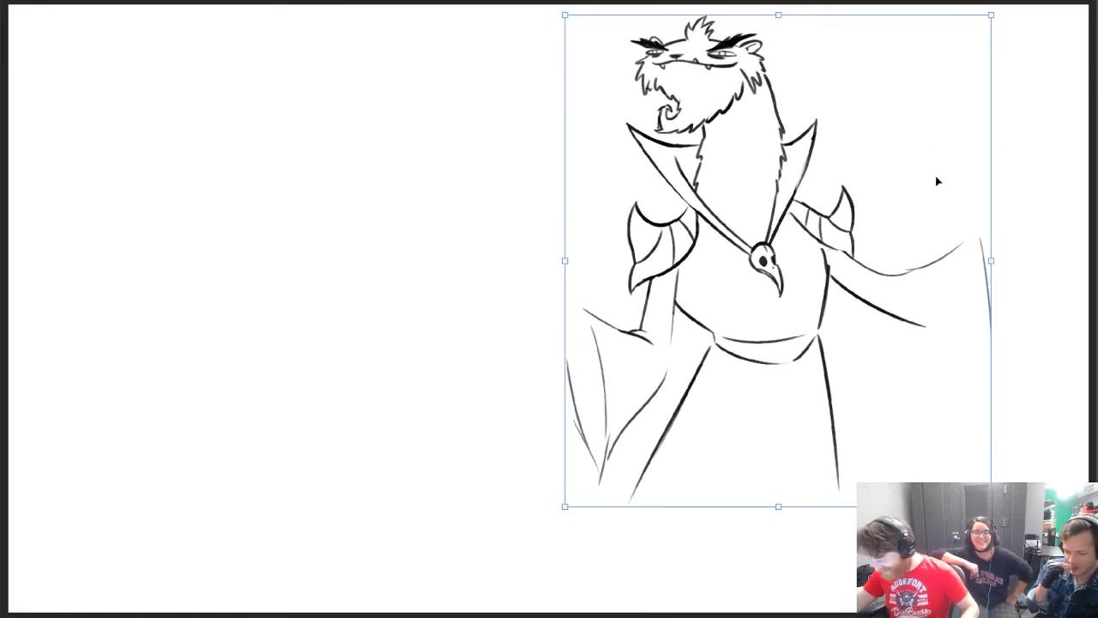
key(Return)
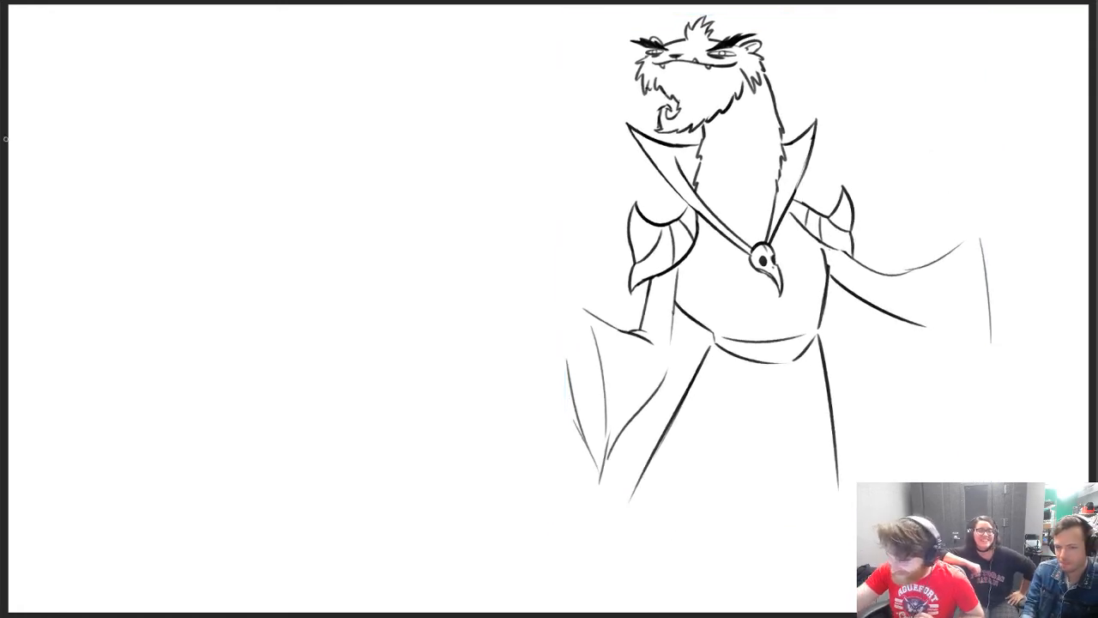
Draw an open upturned paw with three curled, clawed fingers at the end of the bent arm
mouse_move(567, 338)
mouse_down()
mouse_move(524, 326)
mouse_move(565, 299)
mouse_move(548, 303)
mouse_move(573, 297)
mouse_move(567, 312)
mouse_move(579, 297)
mouse_up()
key(ctrl+z)
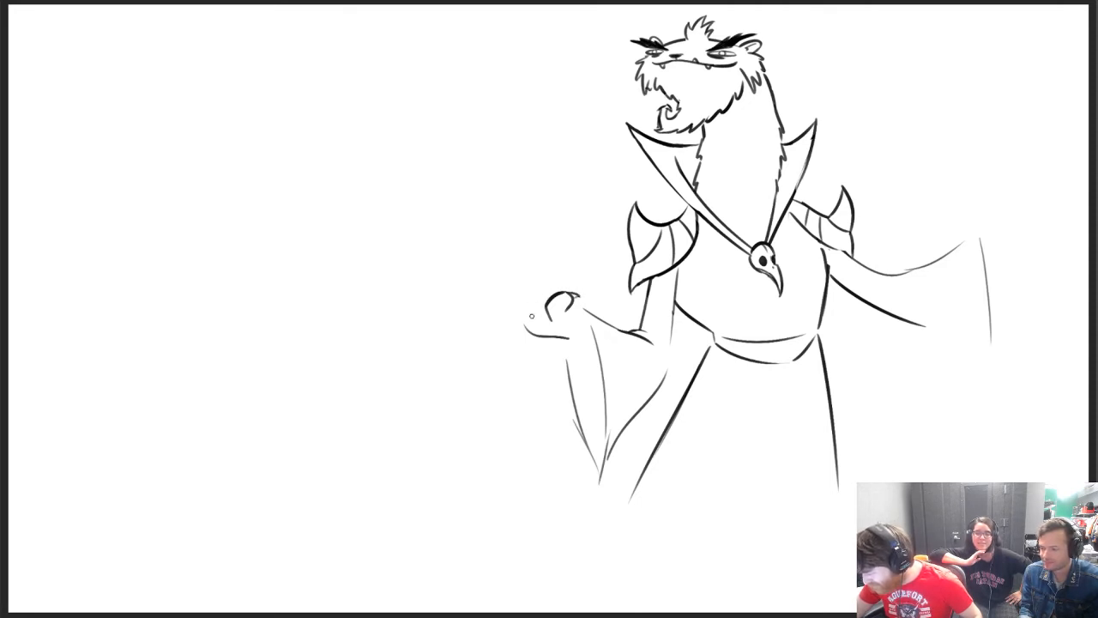
mouse_move(531, 315)
mouse_down()
mouse_move(549, 279)
mouse_move(511, 293)
mouse_move(502, 310)
mouse_move(513, 296)
mouse_move(510, 326)
mouse_move(500, 301)
mouse_move(534, 335)
mouse_up()
key(ctrl+z)
key(ctrl+z)
key(ctrl+z)
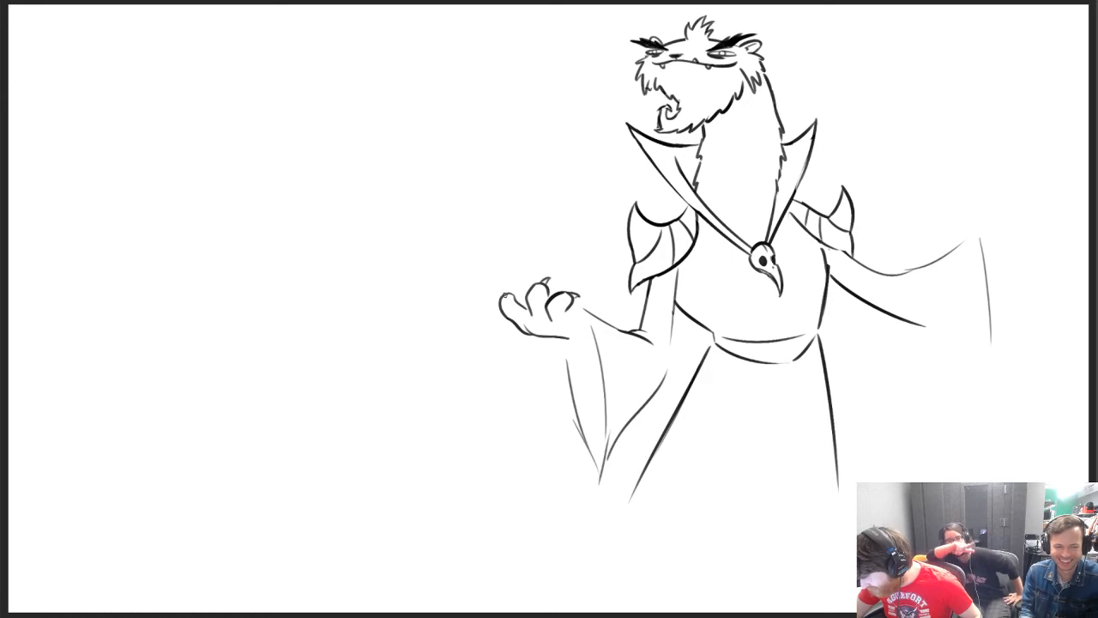
drag(505, 295, 515, 285)
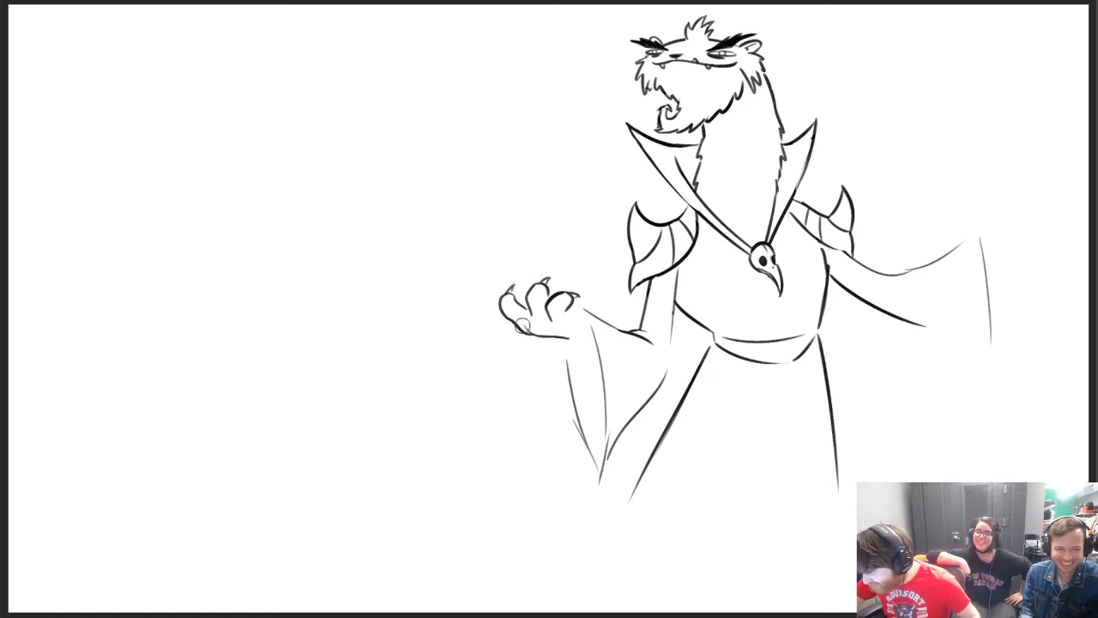
Connect the paw to the bent arm with a bold wrist line and darken the start of the sleeve's front edge
mouse_move(567, 310)
mouse_down()
mouse_move(606, 331)
mouse_move(598, 320)
mouse_move(586, 326)
mouse_move(599, 358)
mouse_up()
key(ctrl+z)
key(ctrl+z)
key(e)
key(b)
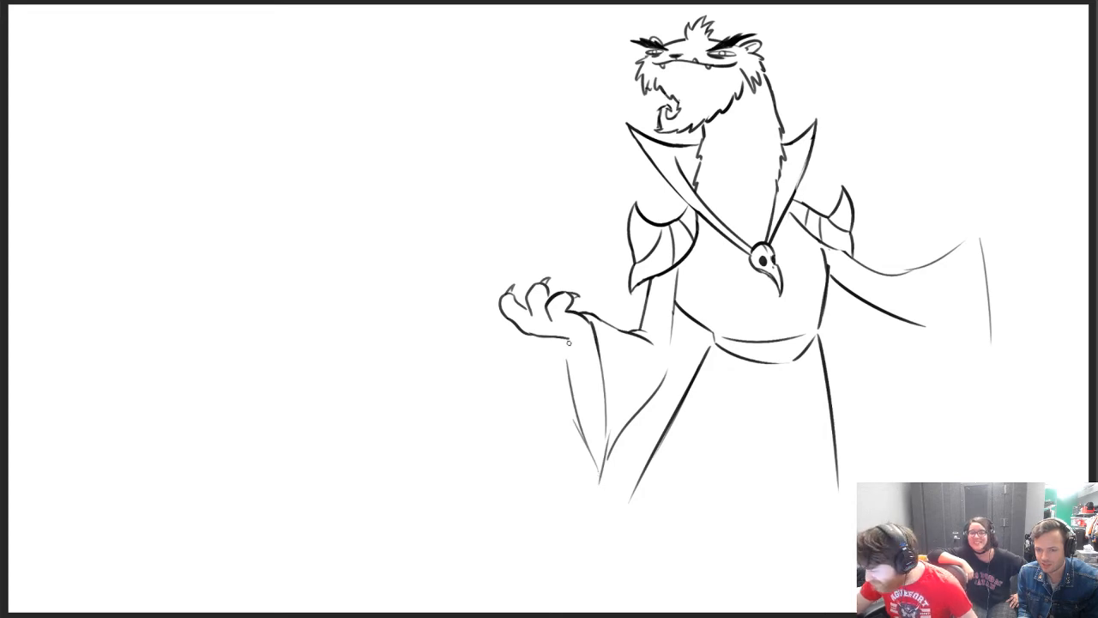
Redraw the bent arm's draping sleeve with bold double opening edges, a wrist underside line and a jagged pointed tip
mouse_move(589, 320)
mouse_down()
mouse_move(599, 348)
mouse_move(589, 354)
mouse_move(594, 336)
mouse_move(573, 412)
mouse_move(598, 444)
mouse_move(598, 485)
mouse_move(594, 446)
mouse_up()
key(ctrl+z)
key(ctrl+z)
key(ctrl+z)
key(ctrl+z)
key(ctrl+z)
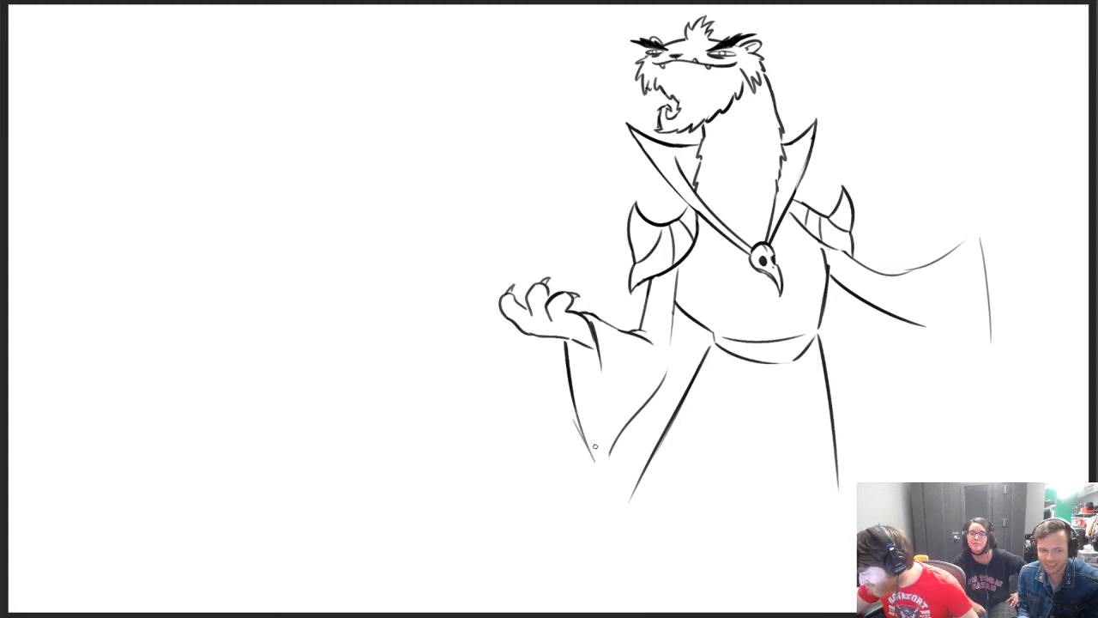
mouse_move(569, 344)
mouse_down()
mouse_move(594, 441)
mouse_move(601, 364)
mouse_up()
mouse_move(595, 446)
mouse_down()
mouse_move(601, 477)
mouse_move(627, 419)
mouse_up()
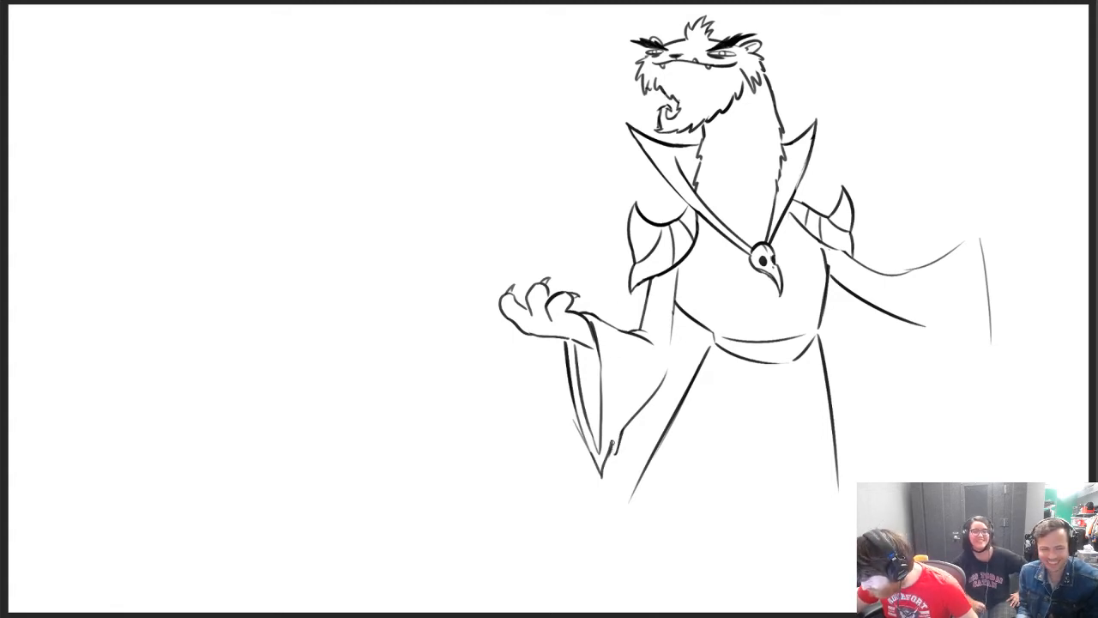
drag(611, 458, 622, 435)
Fill the bent arm's sleeve opening solid black and darken the arm's inner contour beside the torso
mouse_move(580, 391)
mouse_down()
mouse_move(576, 343)
mouse_move(592, 344)
mouse_move(585, 378)
mouse_move(592, 354)
mouse_move(597, 382)
mouse_move(597, 355)
mouse_move(584, 404)
mouse_move(594, 441)
mouse_move(598, 357)
mouse_up()
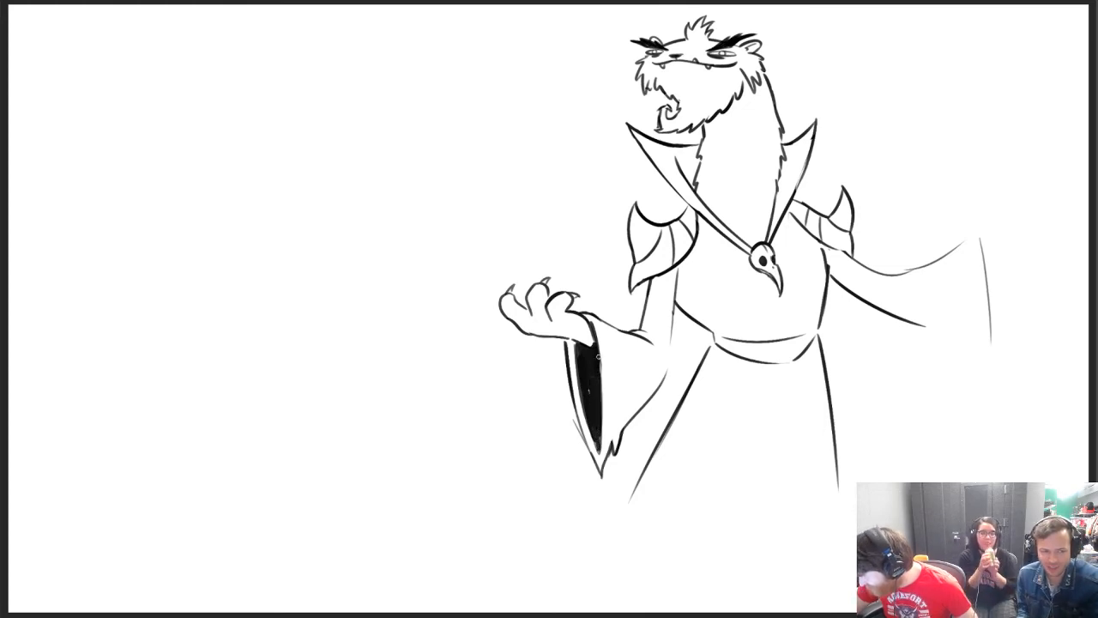
drag(664, 378, 676, 302)
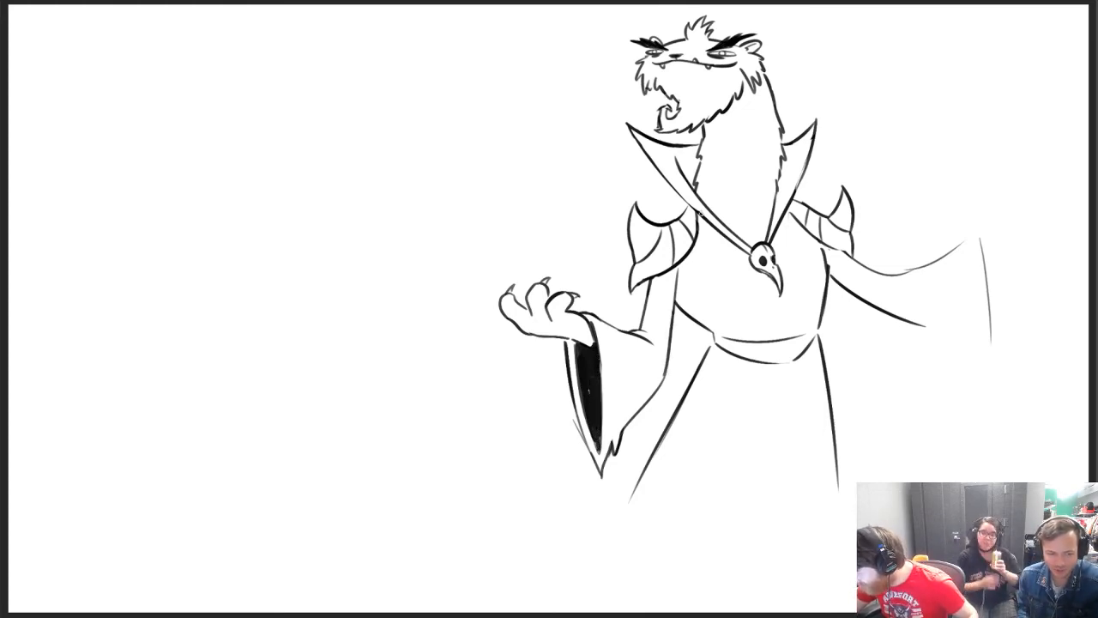
Outline a thin wavy flame rising from the open paw, with a tall central peak and smaller side tongues
mouse_move(498, 322)
mouse_down()
mouse_move(482, 304)
mouse_move(511, 238)
mouse_up()
key(ctrl+z)
mouse_move(491, 322)
mouse_down()
mouse_move(505, 233)
mouse_move(516, 244)
mouse_move(537, 143)
mouse_up()
key(ctrl+z)
mouse_move(518, 194)
mouse_down()
mouse_move(541, 161)
mouse_move(536, 135)
mouse_move(568, 205)
mouse_move(566, 255)
mouse_move(603, 273)
mouse_move(599, 288)
mouse_up()
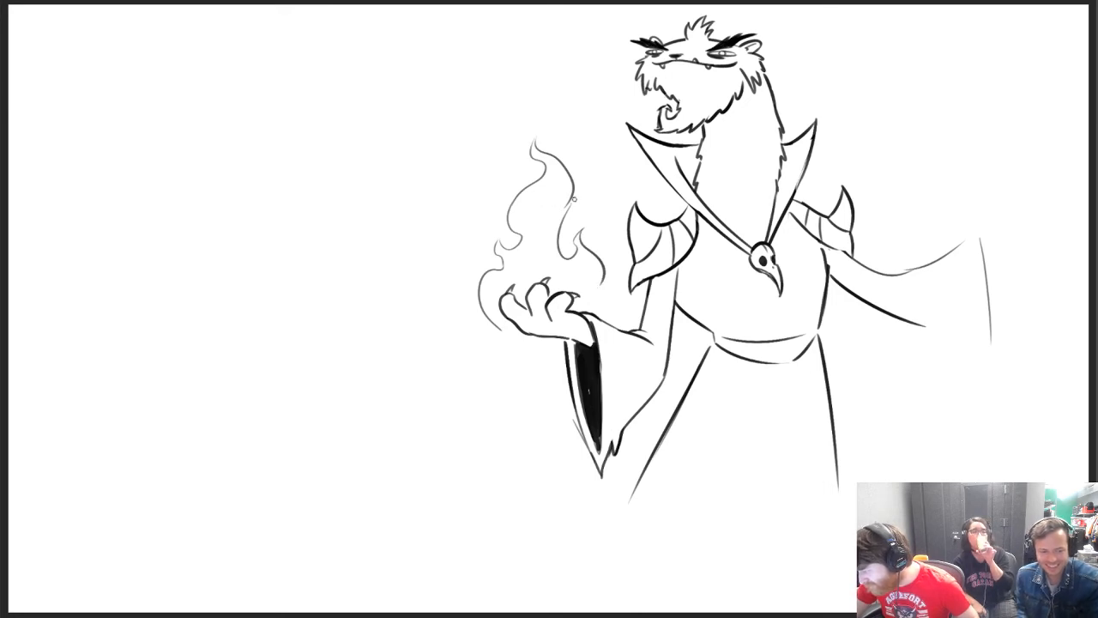
Add an inner flame tongue and extend the flame's outline beneath the paw and down toward the wrist
drag(567, 203, 540, 273)
key(ctrl+z)
mouse_move(566, 203)
mouse_down()
mouse_move(551, 262)
mouse_move(597, 289)
mouse_up()
drag(500, 329, 547, 349)
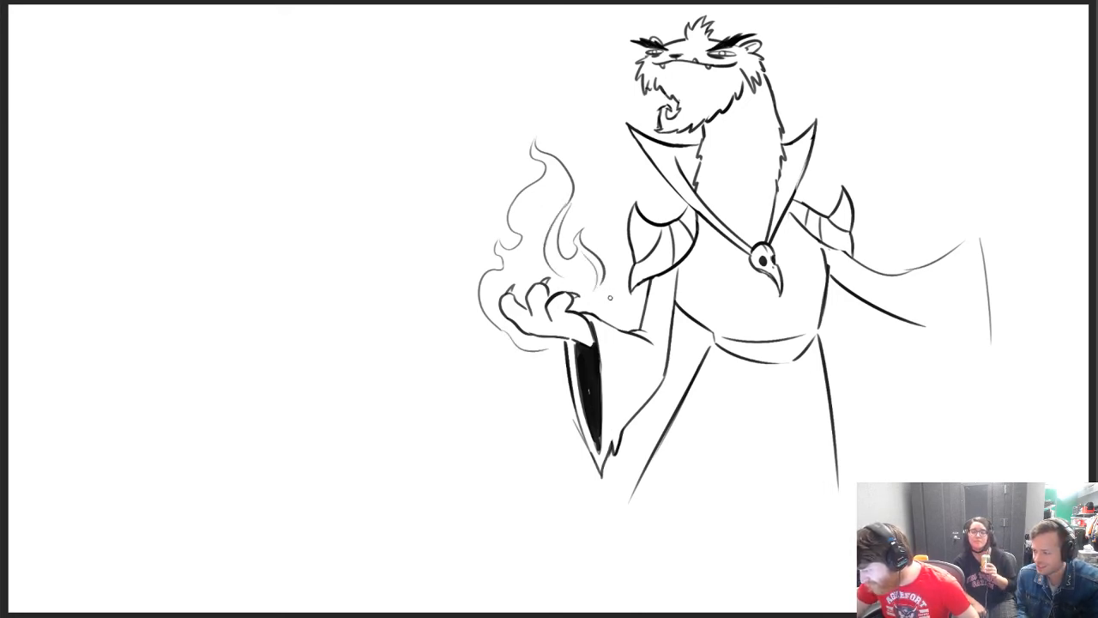
drag(604, 282, 615, 301)
Draw three small skulls inside the flame above the paw
mouse_move(520, 219)
mouse_down()
mouse_move(539, 201)
mouse_move(530, 214)
mouse_up()
key(ctrl+z)
key(ctrl+z)
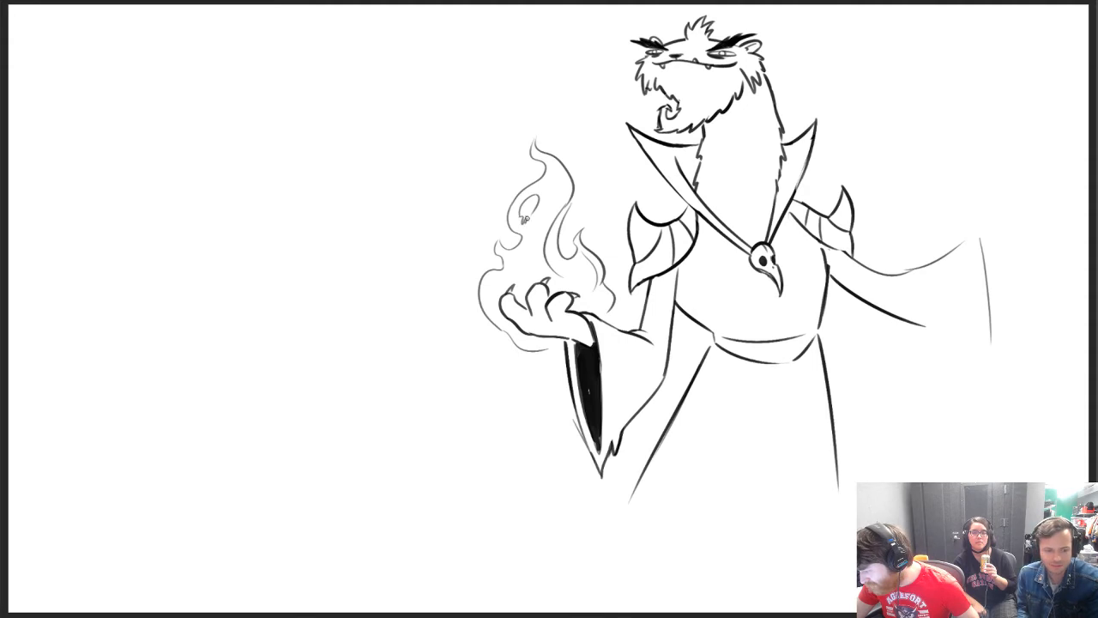
drag(527, 221, 525, 211)
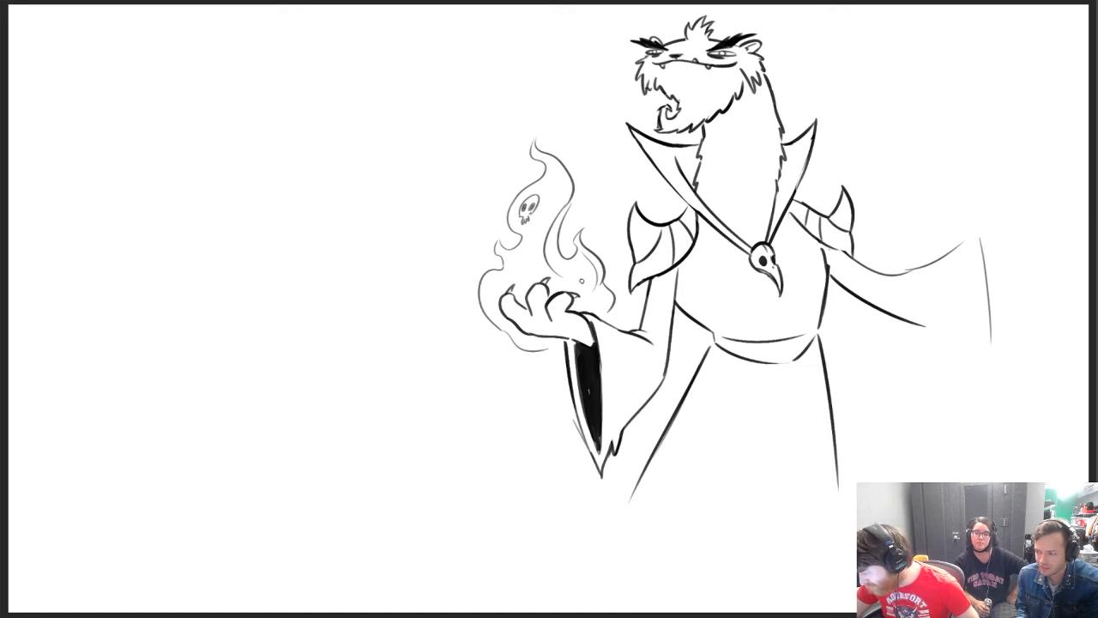
mouse_move(582, 281)
mouse_down()
mouse_move(586, 271)
mouse_move(535, 260)
mouse_up()
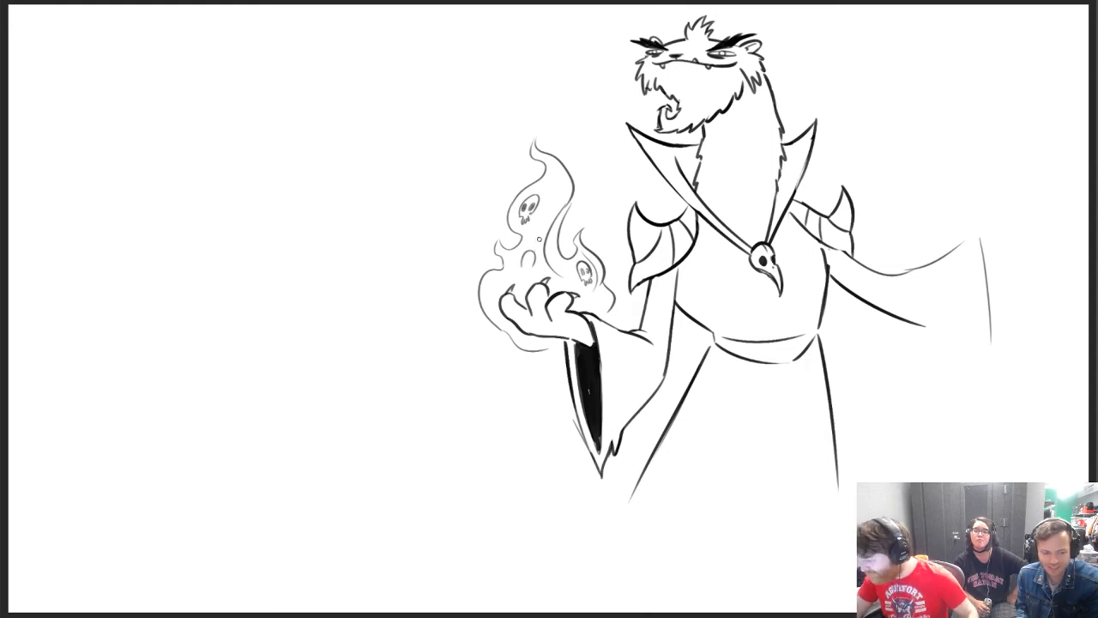
key(ctrl+z)
mouse_move(516, 268)
mouse_down()
mouse_move(530, 254)
mouse_move(523, 262)
mouse_up()
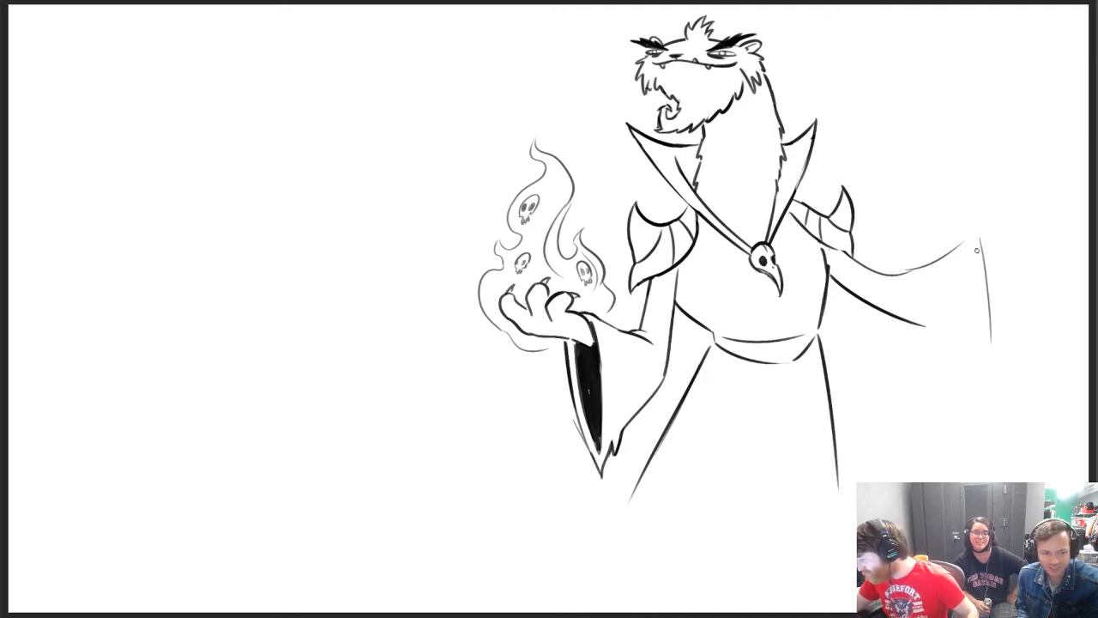
Redraw the outstretched arm's flared sleeve with a bold upper edge, a curved opening edge and a jagged pointed tip
drag(850, 253, 911, 275)
mouse_move(927, 330)
mouse_down()
mouse_move(967, 363)
mouse_move(987, 296)
mouse_up()
key(ctrl+z)
mouse_move(897, 258)
mouse_down()
mouse_move(953, 265)
mouse_move(973, 248)
mouse_up()
key(e)
mouse_move(861, 264)
mouse_down()
mouse_move(920, 282)
mouse_move(978, 235)
mouse_up()
key(b)
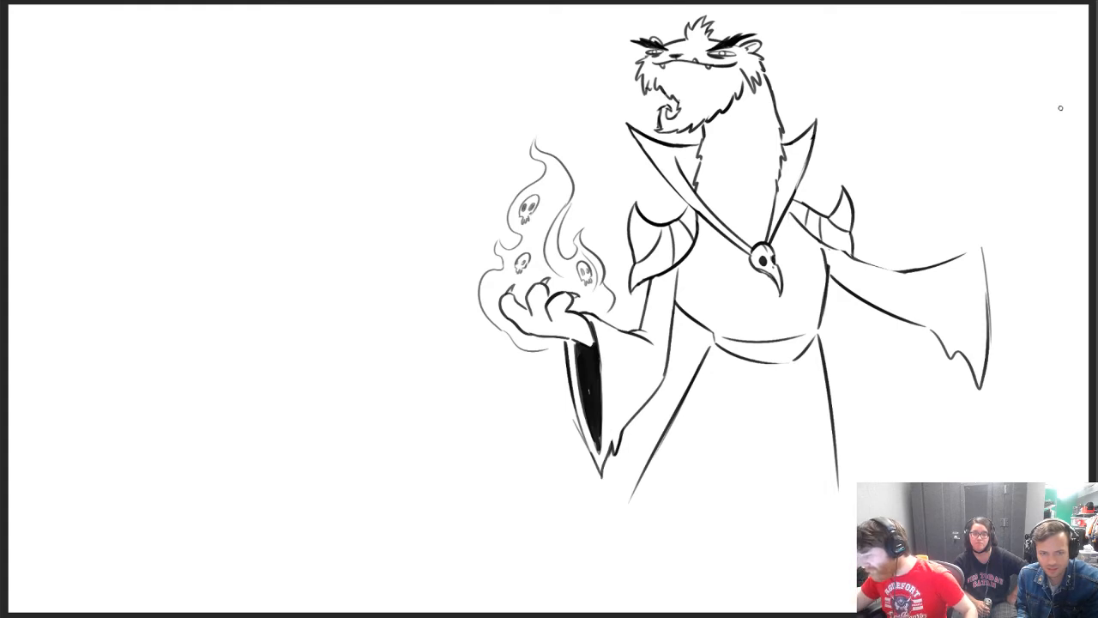
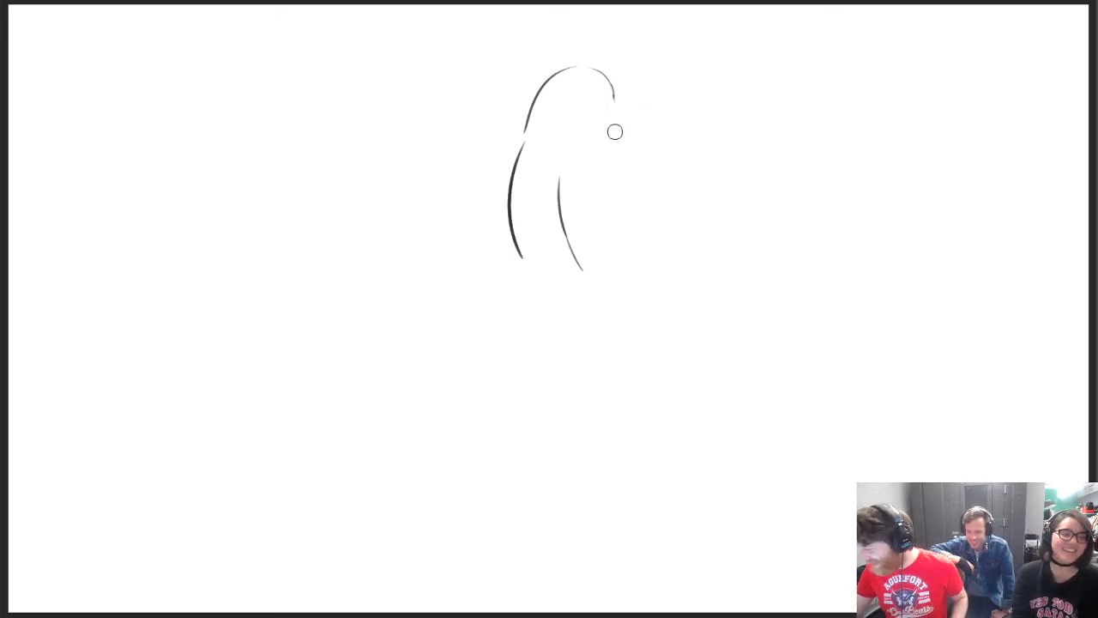
Erase the upper part of the old back-of-neck line and redraw it as a long curve continuing from the head
drag(520, 157, 520, 199)
key(b)
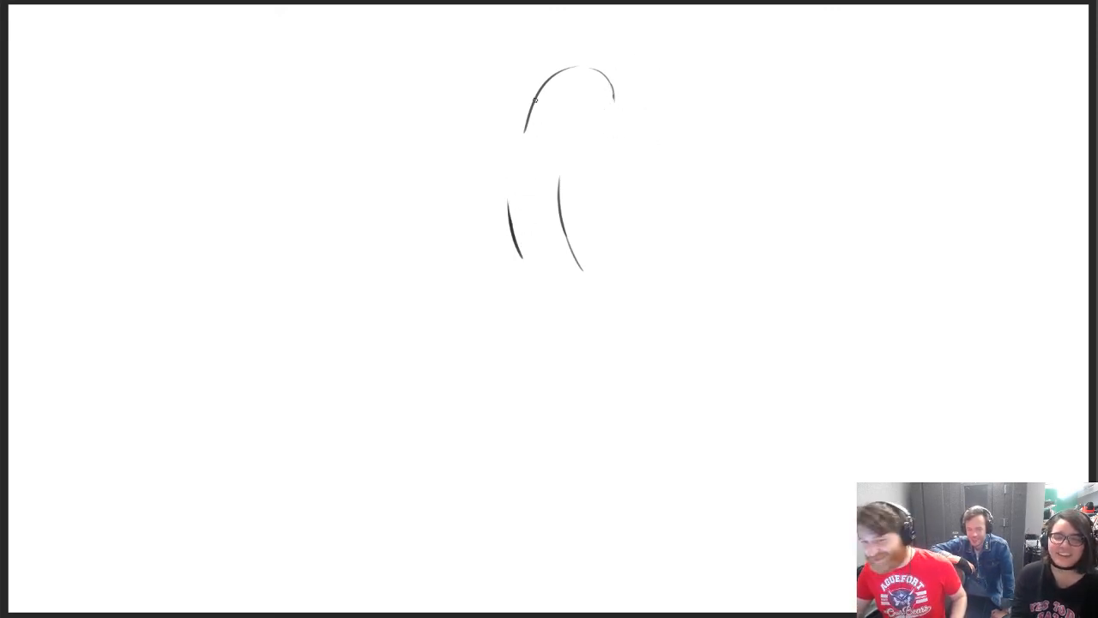
drag(525, 122, 522, 215)
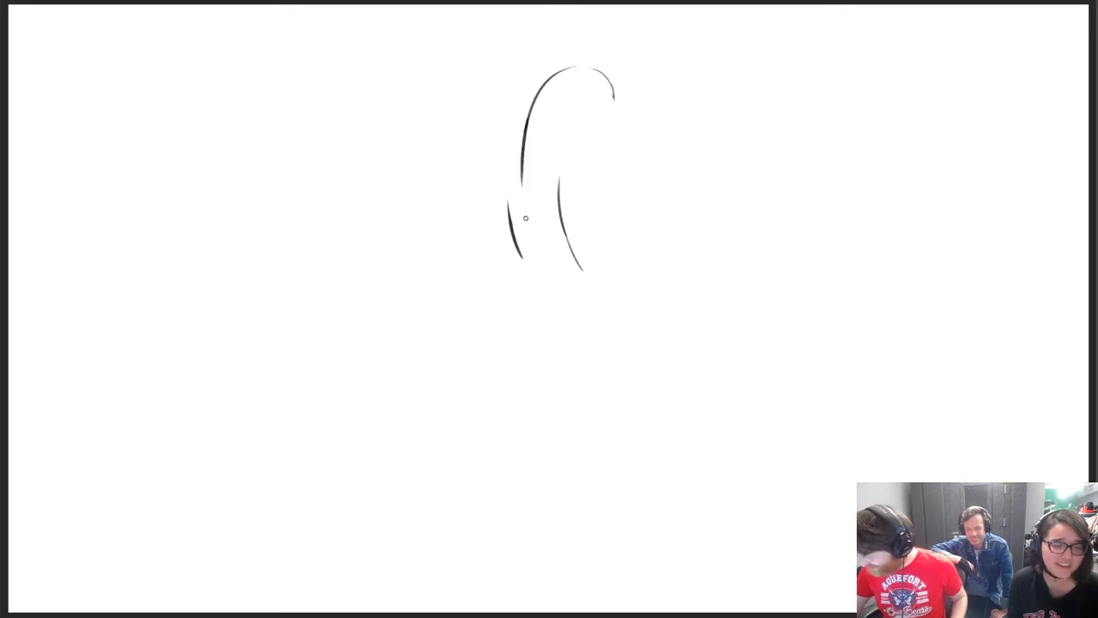
key(ctrl+z)
mouse_move(525, 122)
mouse_down()
mouse_move(520, 230)
mouse_move(596, 287)
mouse_up()
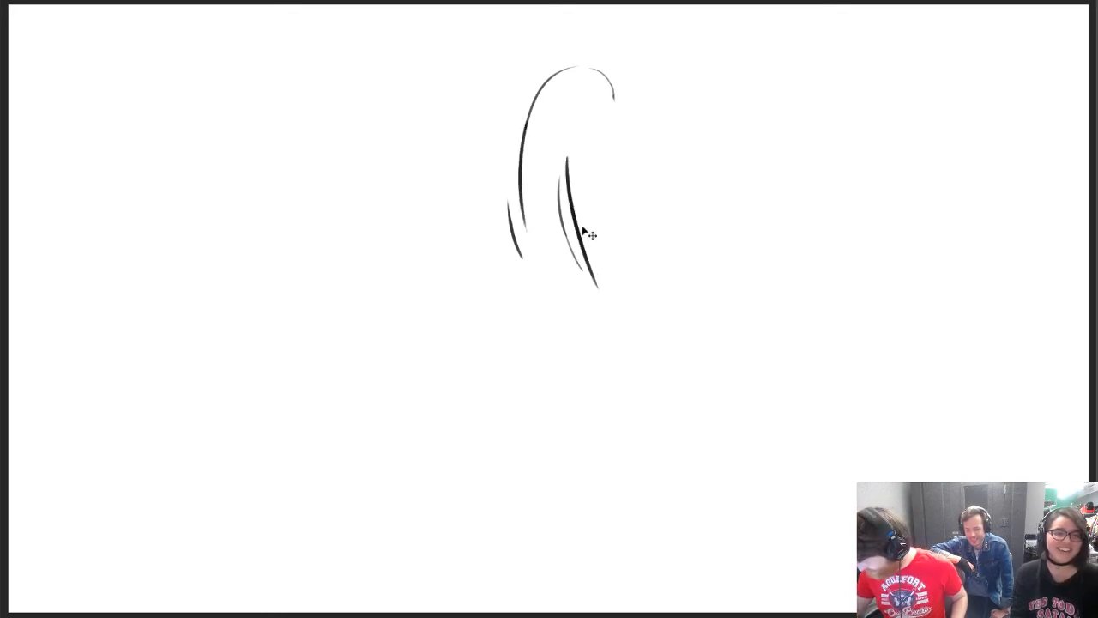
Redraw the front neck line as a bolder outward slant, erase the leftover thin neck strokes and extend the back line downward
key(ctrl+z)
mouse_move(567, 165)
mouse_down()
mouse_move(606, 304)
mouse_move(605, 295)
mouse_up()
key(ctrl+z)
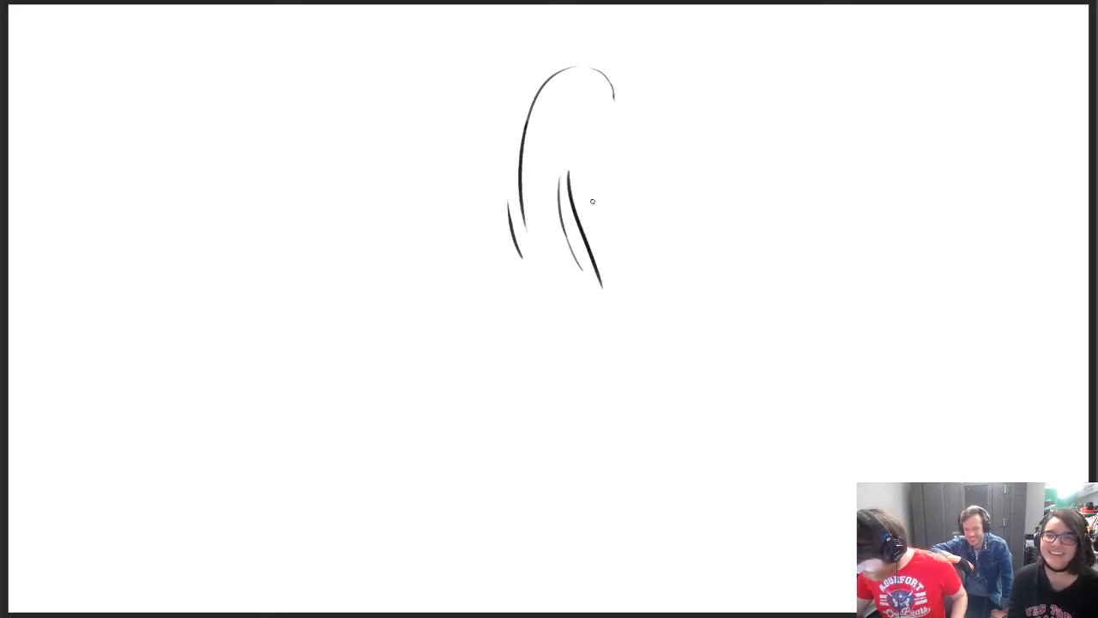
click(553, 180)
click(512, 218)
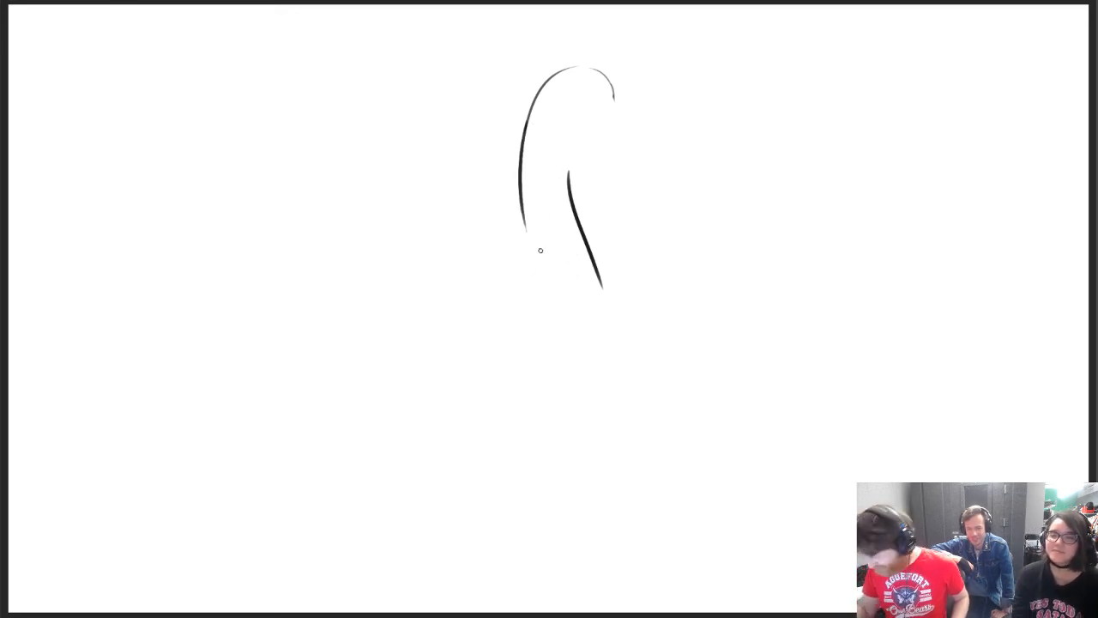
drag(523, 220, 532, 273)
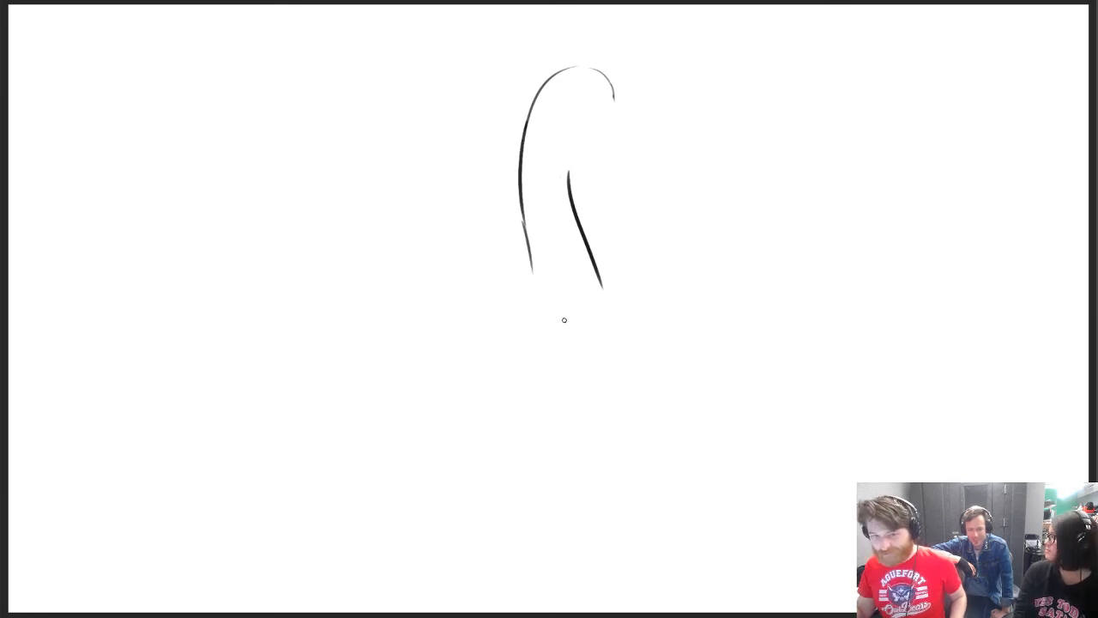
Draw a downward-pointing duck bill with a rounded tip and mouth line at the front of the head
mouse_move(567, 181)
mouse_down()
mouse_move(578, 133)
mouse_move(613, 100)
mouse_move(594, 89)
mouse_move(606, 104)
mouse_move(576, 131)
mouse_move(593, 139)
mouse_move(604, 130)
mouse_move(592, 138)
mouse_up()
key(ctrl+z)
mouse_move(592, 138)
mouse_down()
mouse_move(607, 137)
mouse_move(608, 123)
mouse_move(606, 135)
mouse_move(578, 134)
mouse_move(612, 135)
mouse_move(611, 111)
mouse_move(589, 139)
mouse_move(567, 109)
mouse_move(581, 101)
mouse_move(588, 136)
mouse_move(617, 148)
mouse_up()
key(e)
key(ctrl+z)
key(ctrl+z)
key(ctrl+z)
key(ctrl+z)
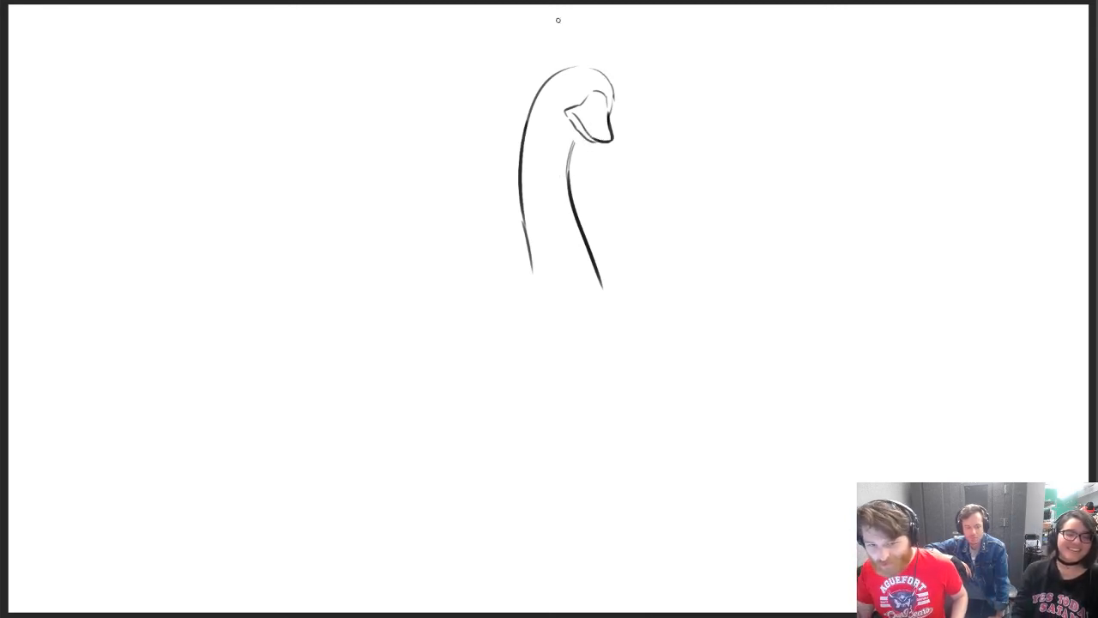
Join the front neck line to the underside of the bill and erase the head's back and top curve
mouse_move(570, 153)
mouse_down()
mouse_move(585, 137)
mouse_move(558, 65)
mouse_up()
key(ctrl+z)
key(ctrl+z)
drag(525, 129, 556, 72)
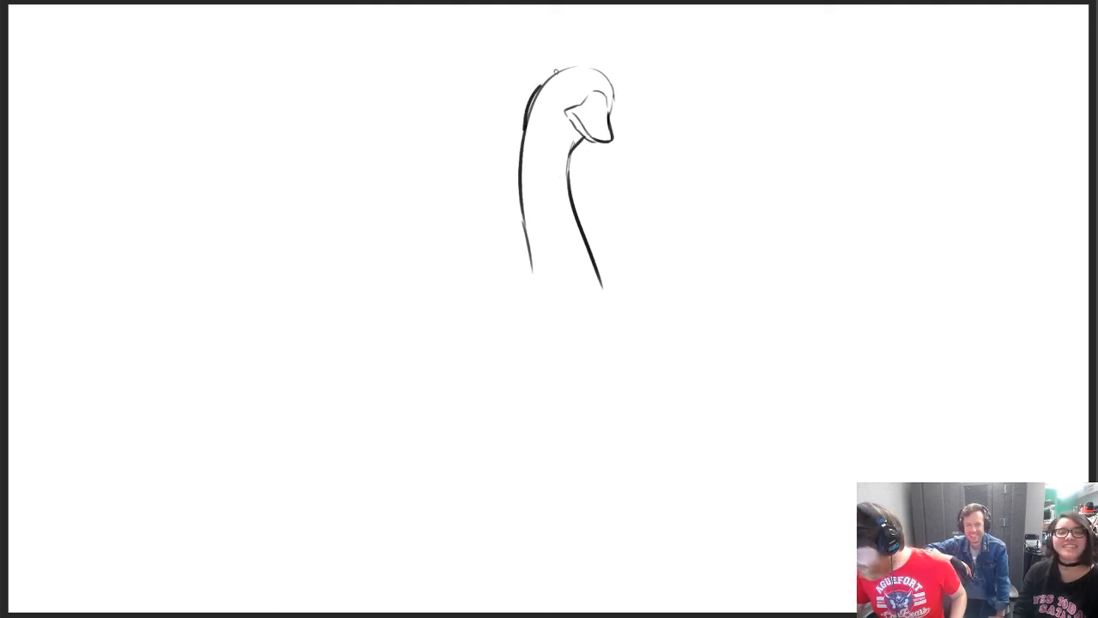
key(e)
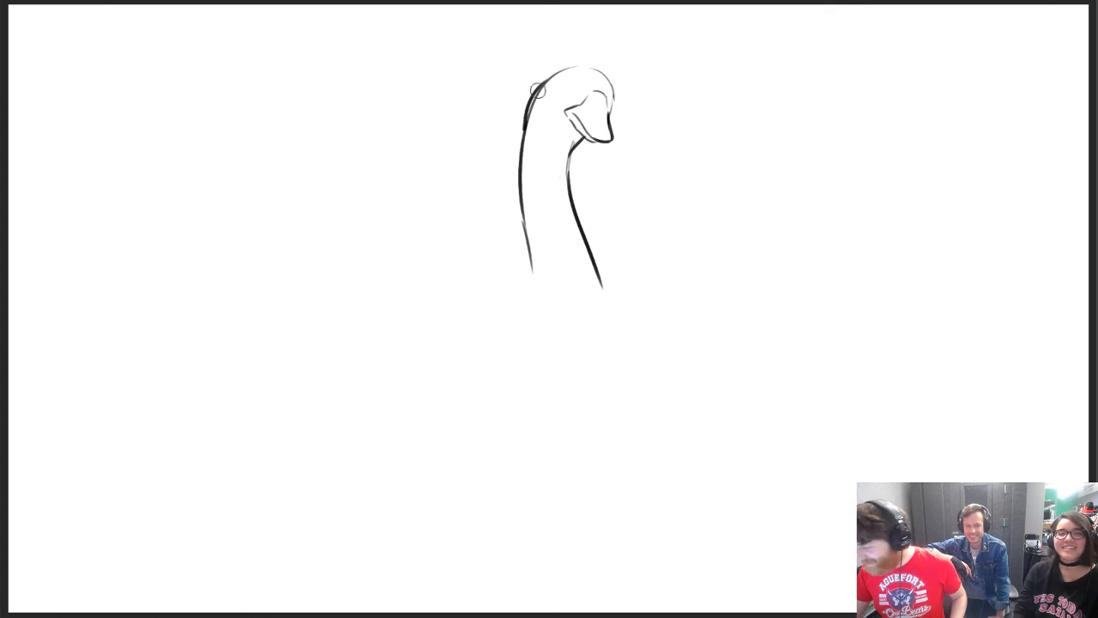
mouse_move(541, 111)
mouse_down()
mouse_move(535, 123)
mouse_move(559, 78)
mouse_up()
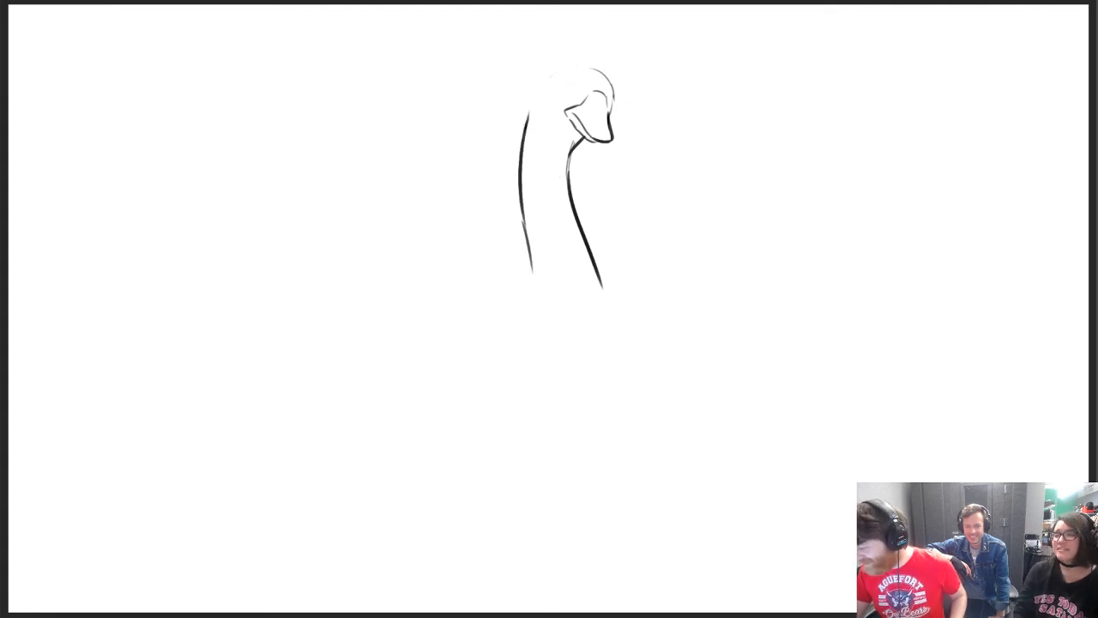
Redraw the back and top of the head as one bold curve running from the neck to the forehead
drag(525, 128, 547, 81)
key(ctrl+z)
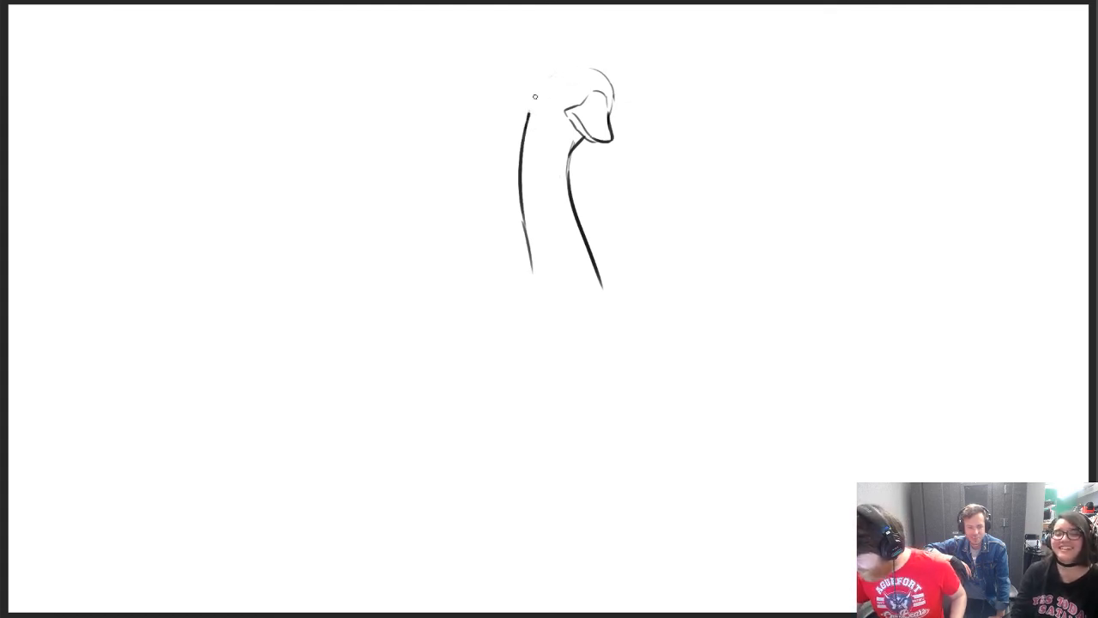
mouse_move(528, 118)
mouse_down()
mouse_move(567, 68)
mouse_move(603, 74)
mouse_move(588, 68)
mouse_move(612, 104)
mouse_up()
key(ctrl+z)
key(ctrl+z)
key(ctrl+z)
key(ctrl+z)
key(ctrl+z)
key(ctrl+z)
key(ctrl+z)
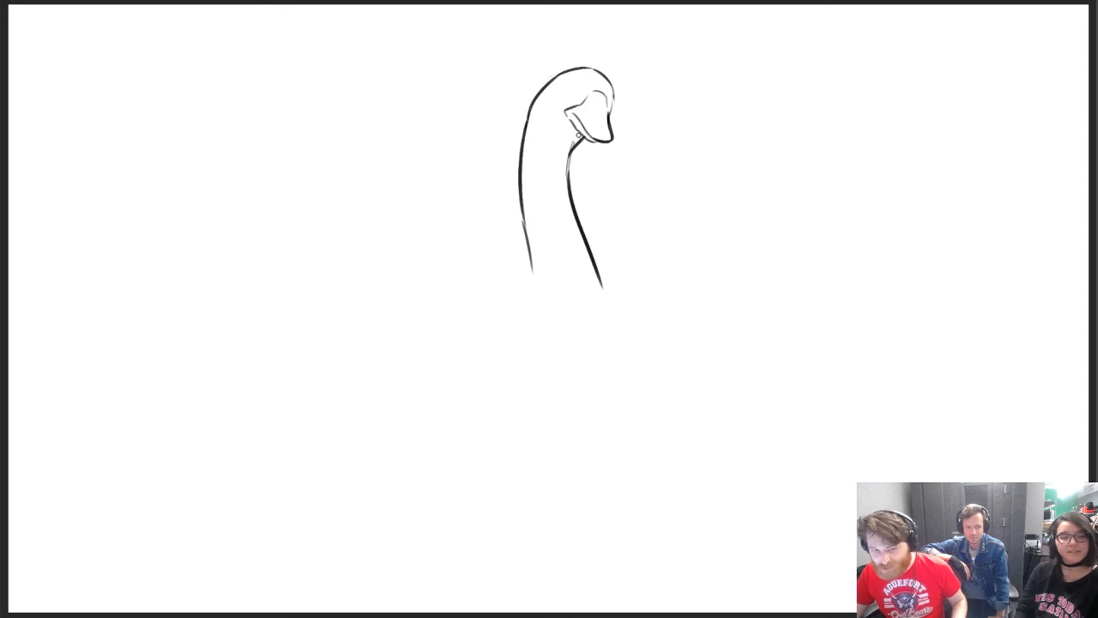
Erase the parts of the head outline and forehead above the bill to make room for a headband
drag(580, 92, 558, 74)
key(ctrl+z)
key(e)
drag(621, 103, 561, 73)
drag(608, 96, 609, 109)
Draw a slanted headband across the forehead, with two parallel edges and a rounded end above the bill
key(b)
key(ctrl+z)
drag(554, 80, 605, 108)
key(ctrl+z)
key(ctrl+z)
drag(571, 72, 615, 92)
key(ctrl+z)
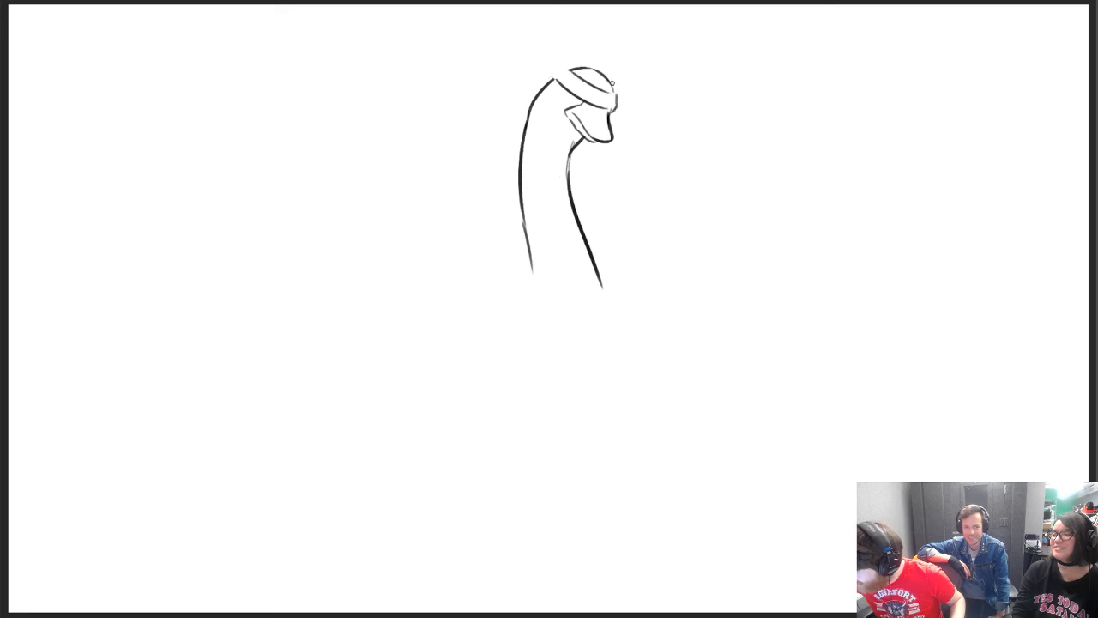
Close the headband's back end and draw a long wavy ribbon tail with a ragged tip streaming from its front end
mouse_move(553, 79)
mouse_down()
mouse_move(564, 66)
mouse_move(625, 86)
mouse_move(774, 83)
mouse_up()
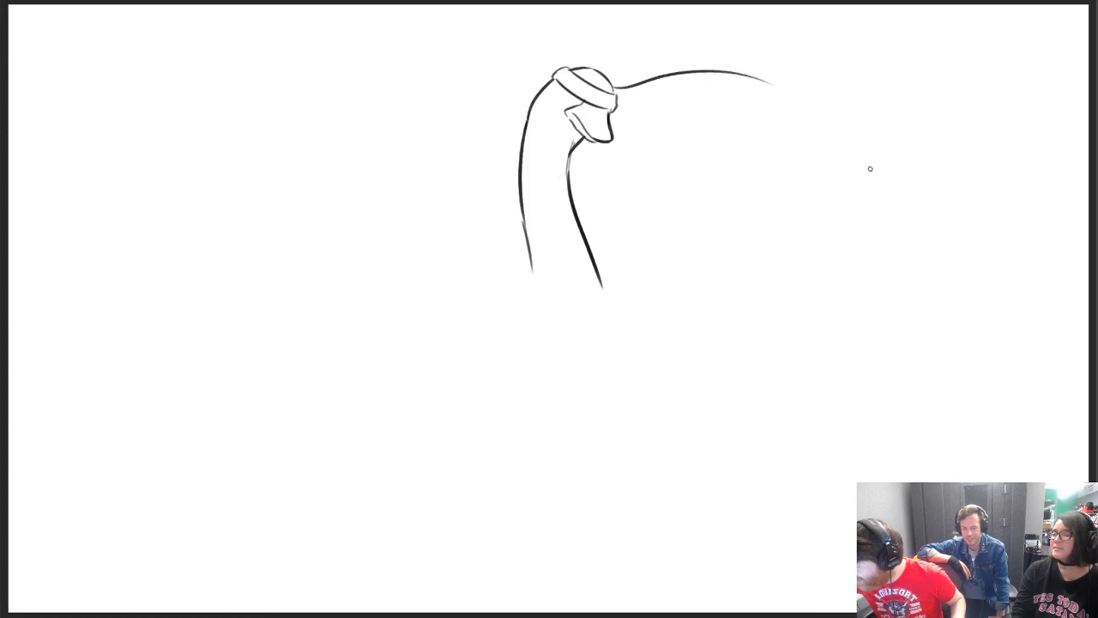
key(ctrl+z)
drag(616, 110, 810, 164)
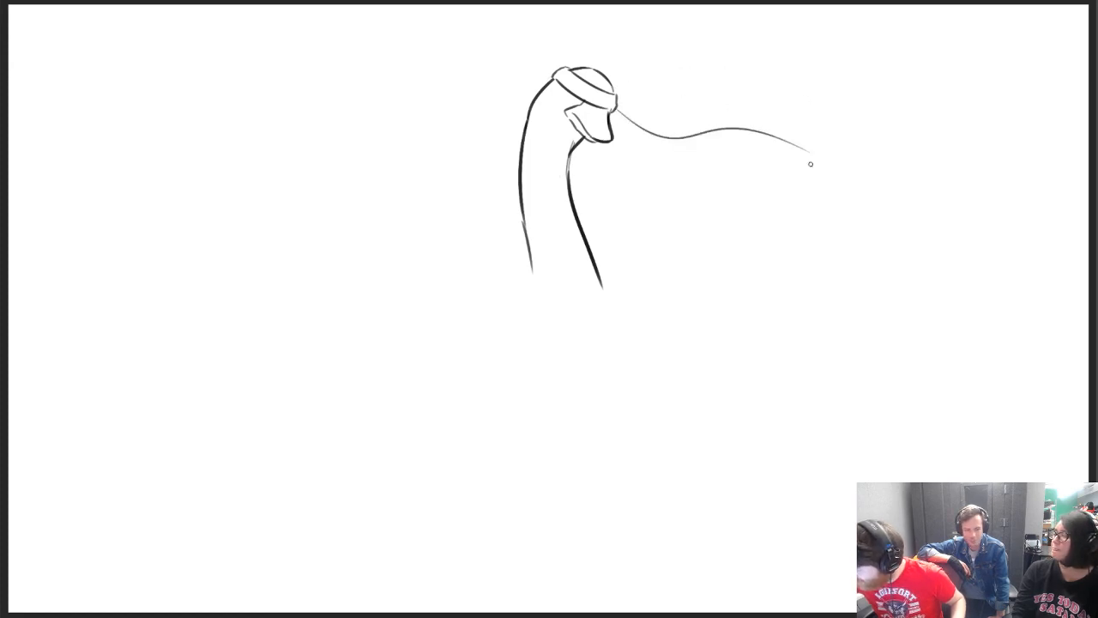
drag(614, 114, 717, 155)
key(ctrl+z)
drag(614, 114, 717, 154)
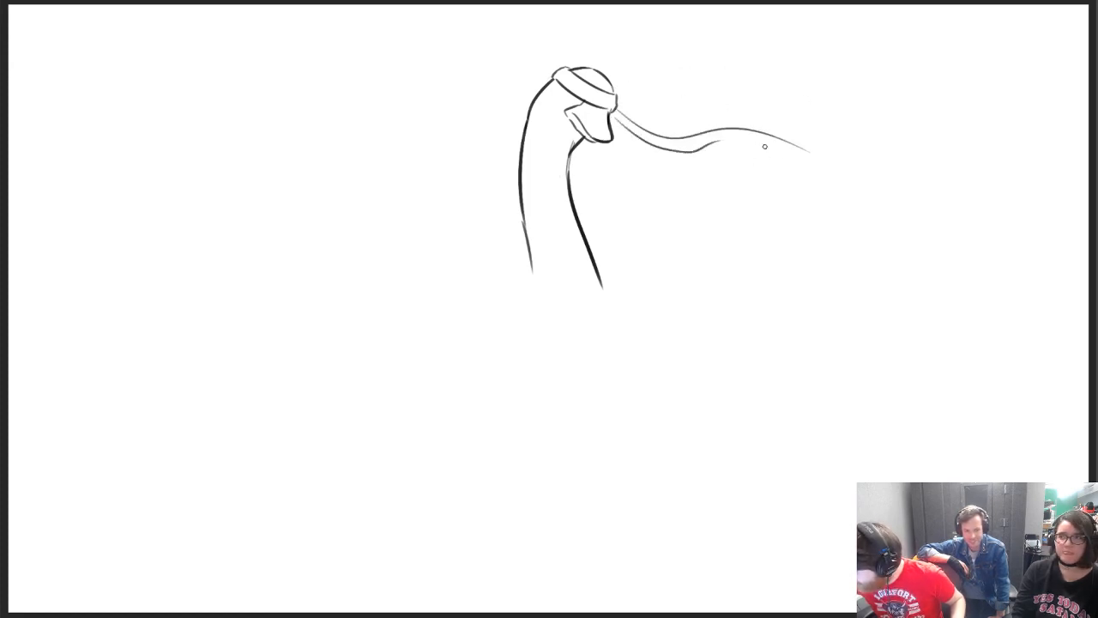
key(ctrl+z)
drag(618, 118, 775, 154)
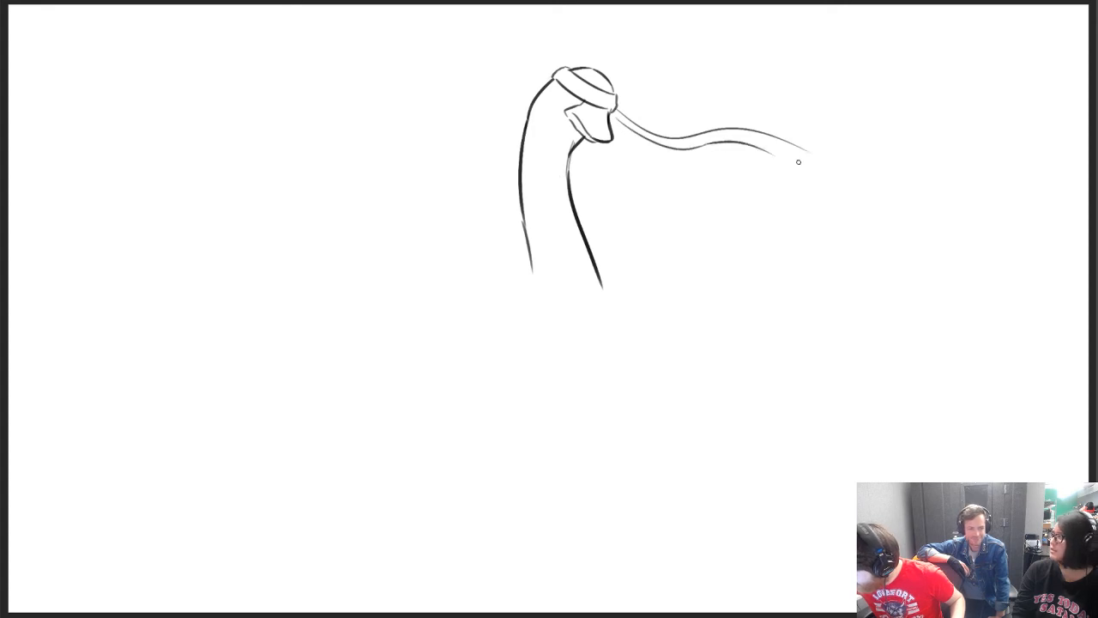
key(ctrl+z)
mouse_move(707, 145)
mouse_down()
mouse_move(789, 163)
mouse_move(784, 152)
mouse_move(810, 144)
mouse_up()
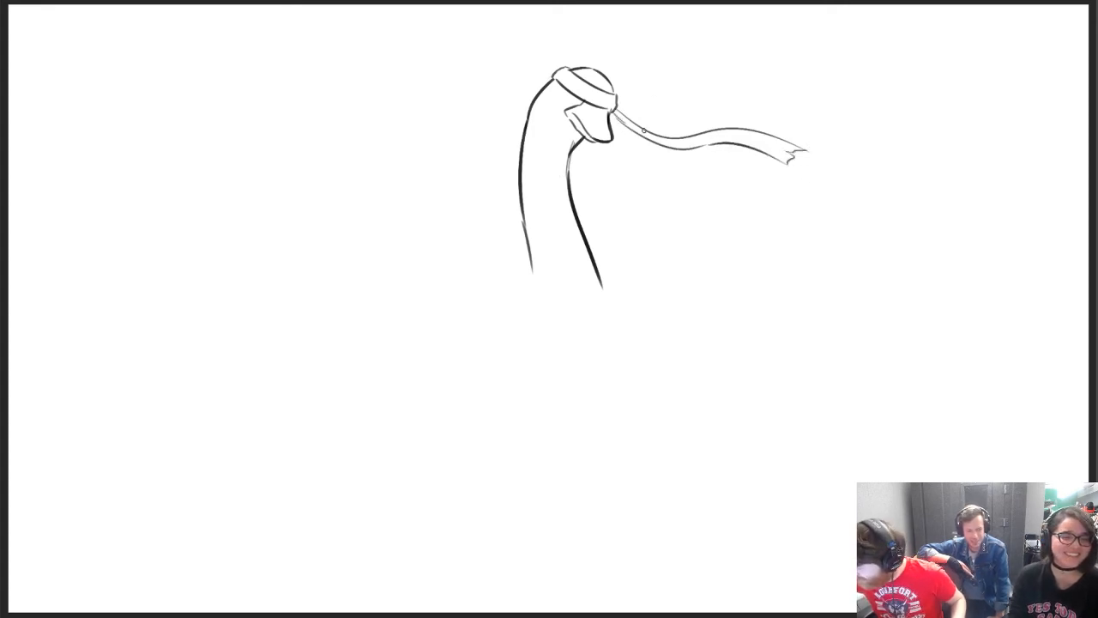
Draw a second, shorter wavy ribbon tail with a ragged tip above the first one
drag(621, 108, 781, 101)
key(ctrl+z)
key(ctrl+z)
drag(619, 110, 734, 90)
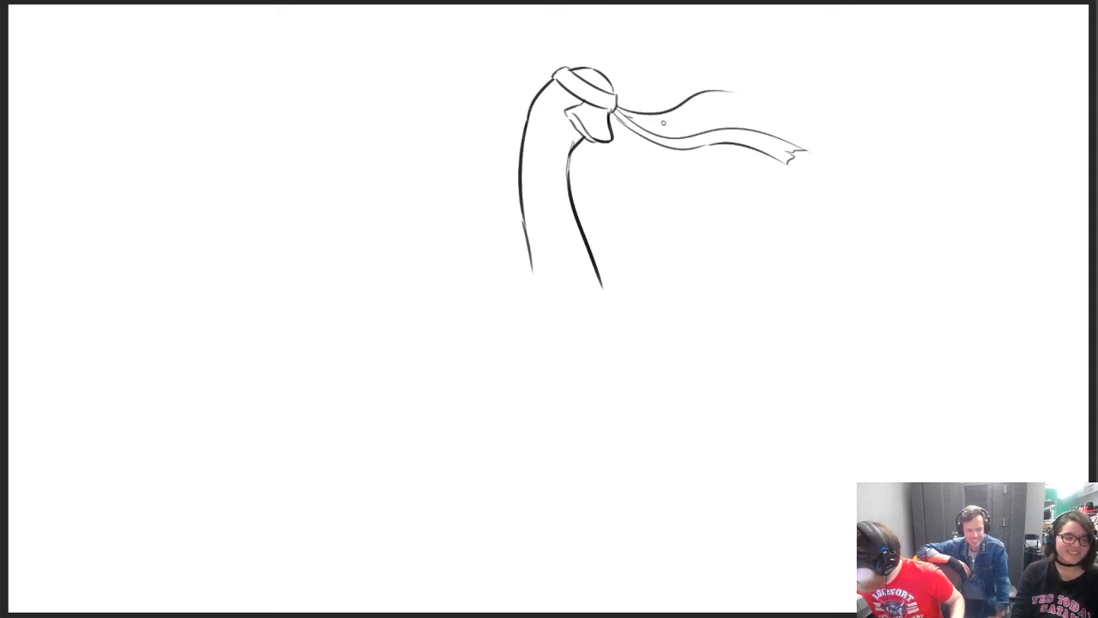
mouse_move(631, 122)
mouse_down()
mouse_move(737, 113)
mouse_move(731, 102)
mouse_move(748, 95)
mouse_up()
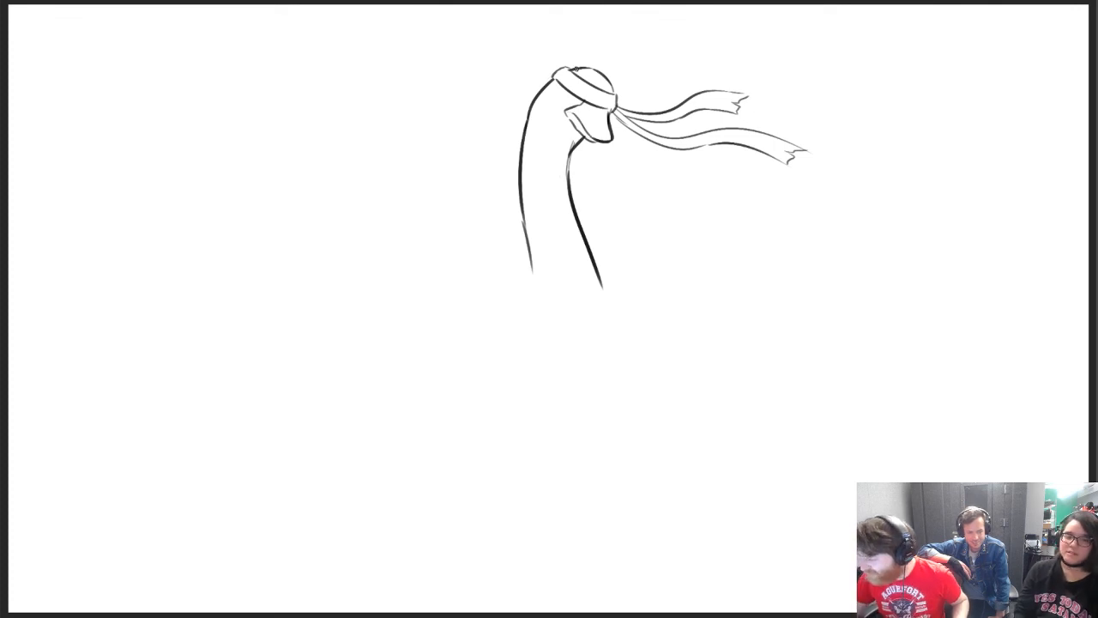
Clean up the doubled strokes on the front neck line just below the bill
mouse_move(535, 118)
mouse_down()
mouse_move(544, 141)
mouse_move(575, 140)
mouse_move(565, 153)
mouse_up()
key(ctrl+z)
key(ctrl+z)
key(e)
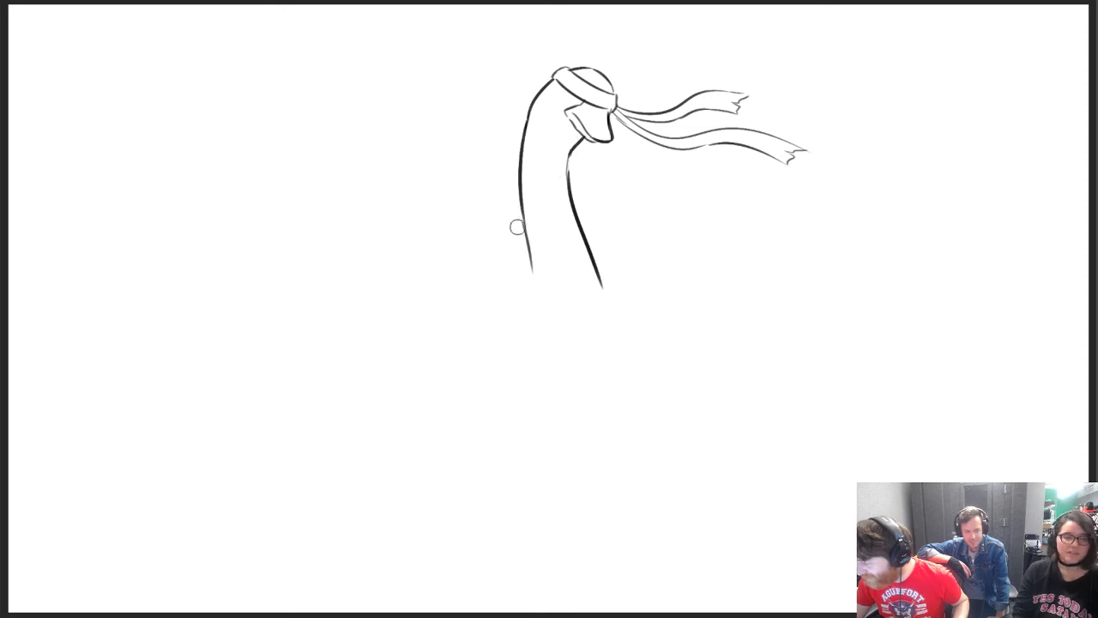
Add a nostril to the bill, shade beneath the headband and redraw the band's back end with a sharper corner
key(b)
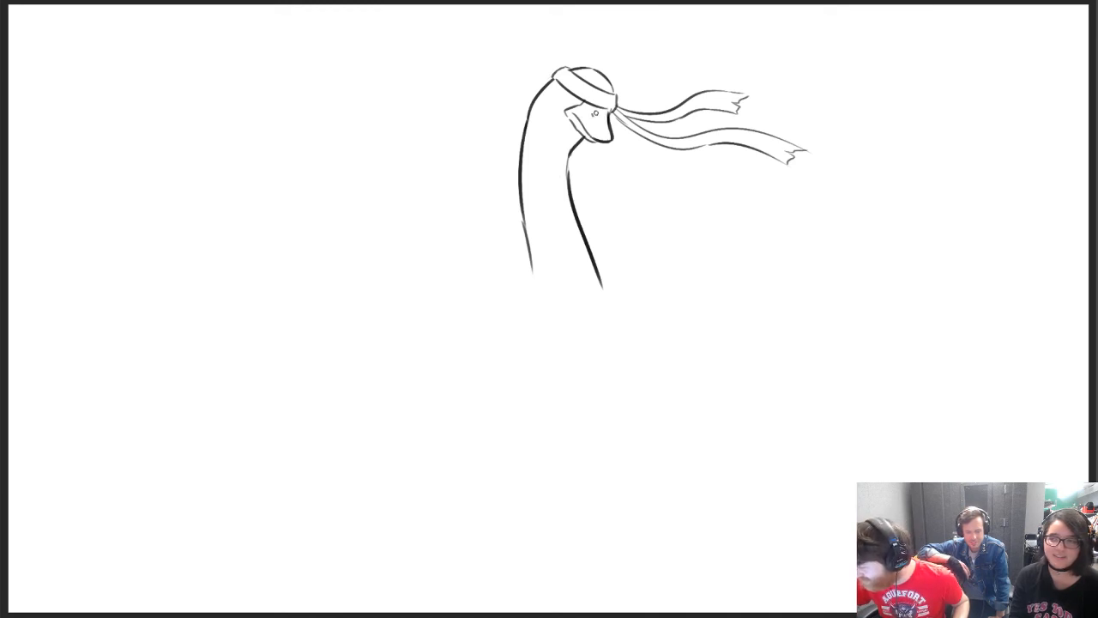
drag(608, 111, 611, 114)
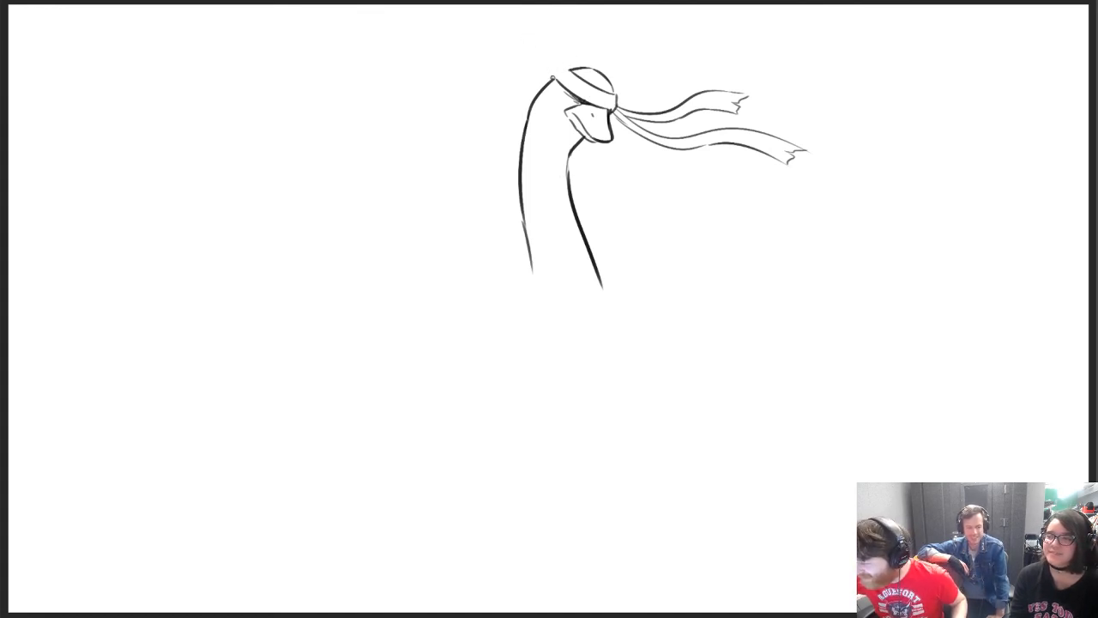
drag(552, 77, 566, 69)
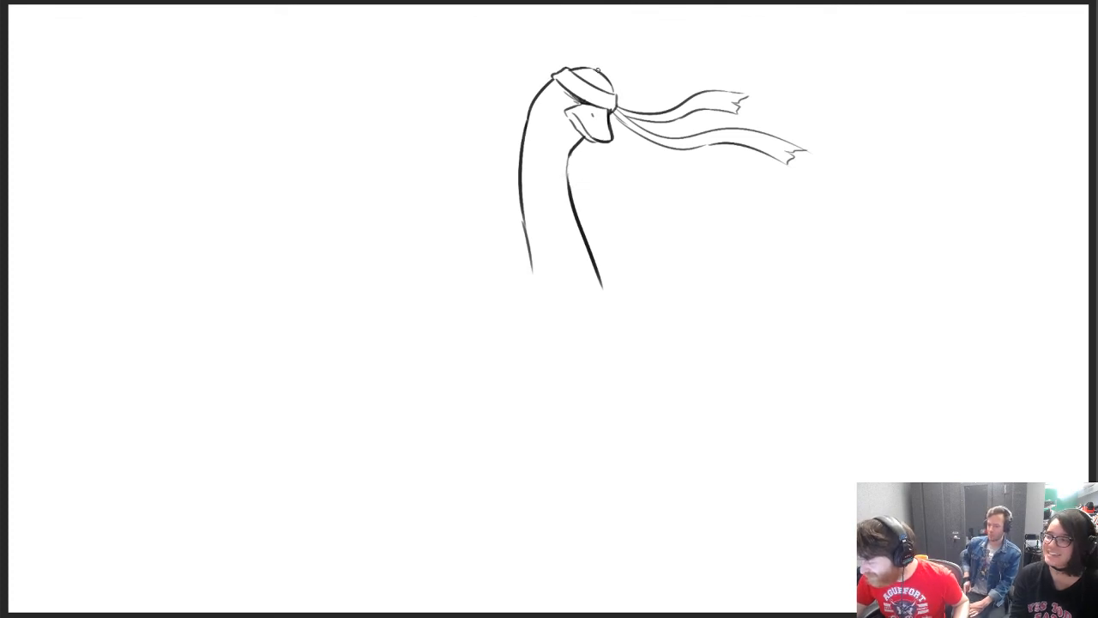
Thicken the front neck line below the bill into one smooth stroke and lengthen the back neck line at its base
drag(570, 153, 570, 202)
key(ctrl+z)
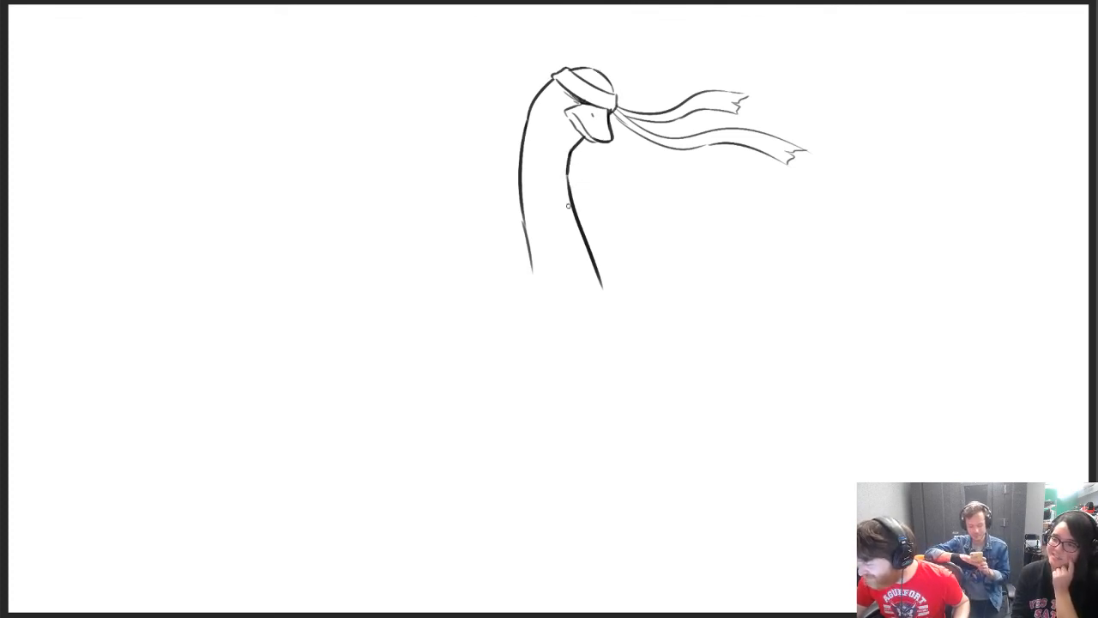
key(ctrl+z)
drag(570, 153, 575, 210)
key(ctrl+z)
drag(570, 153, 572, 196)
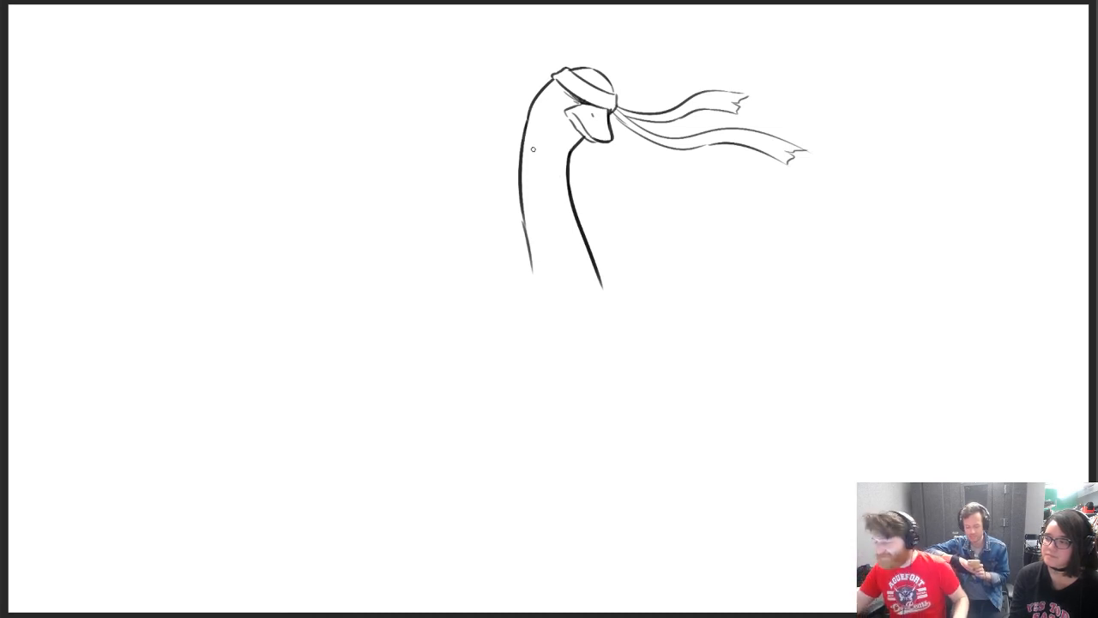
drag(525, 267, 530, 288)
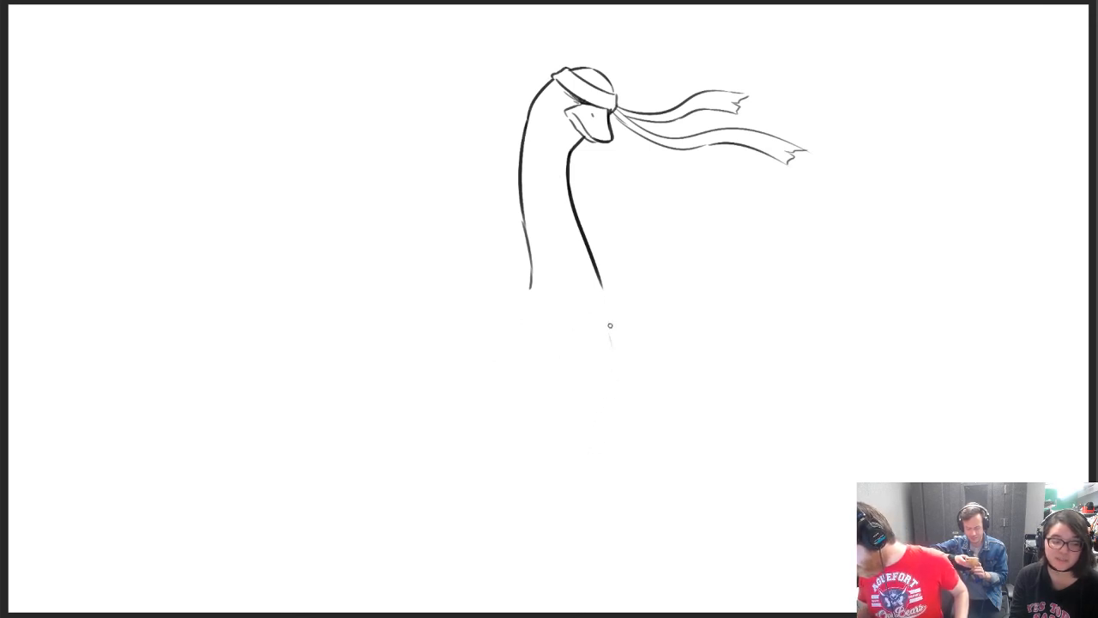
Sketch the side of the torso and rounded shoulders spreading from both sides of the neck's base
drag(610, 323, 606, 436)
drag(494, 344, 482, 381)
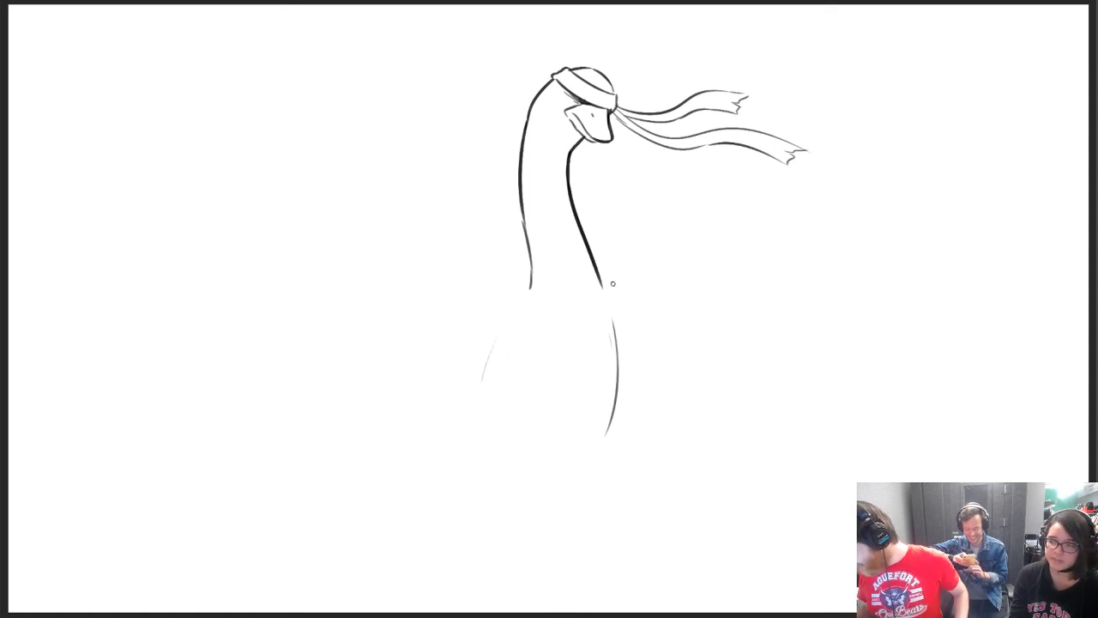
drag(601, 285, 637, 322)
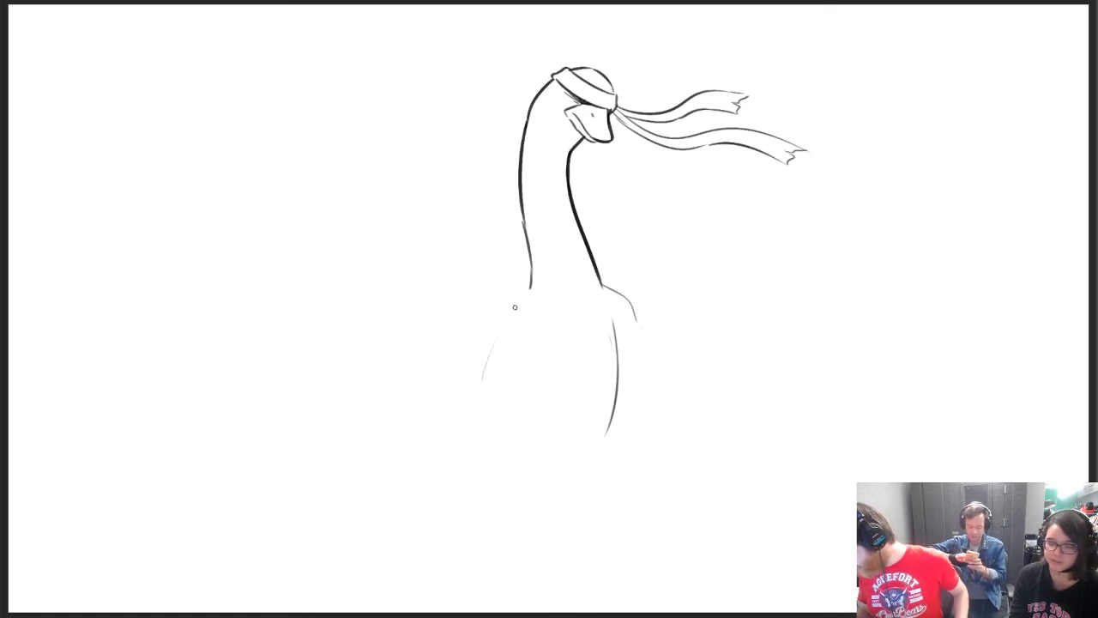
mouse_move(529, 291)
mouse_down()
mouse_move(490, 326)
mouse_move(497, 377)
mouse_up()
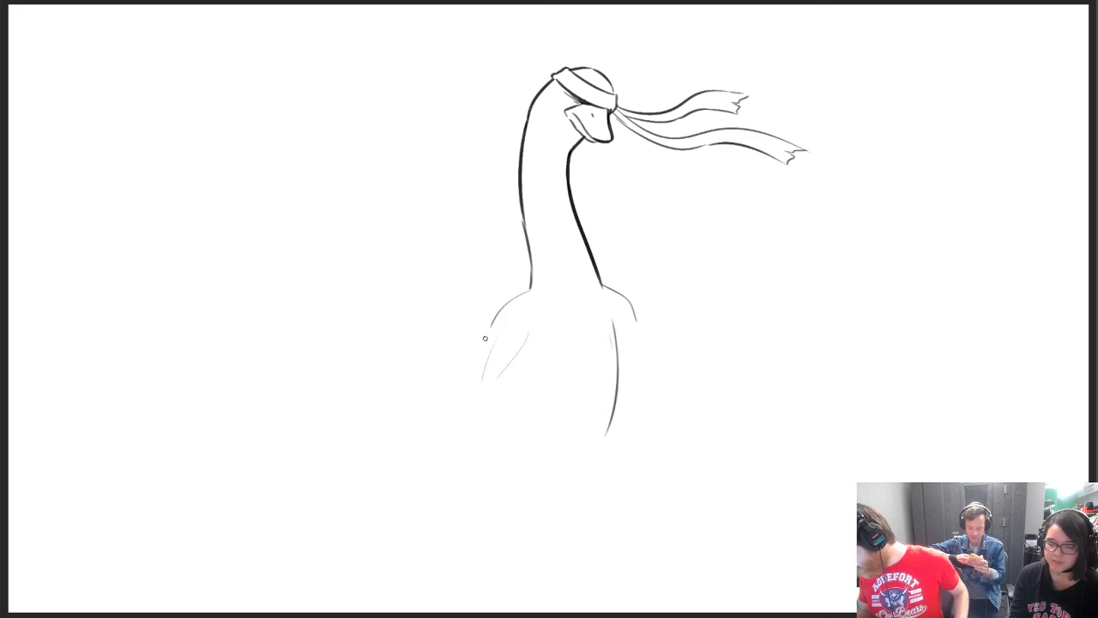
Try a hanging arm below the shoulder, then erase its tentative strokes
mouse_move(486, 338)
mouse_down()
mouse_move(468, 393)
mouse_move(472, 432)
mouse_up()
drag(473, 383, 450, 455)
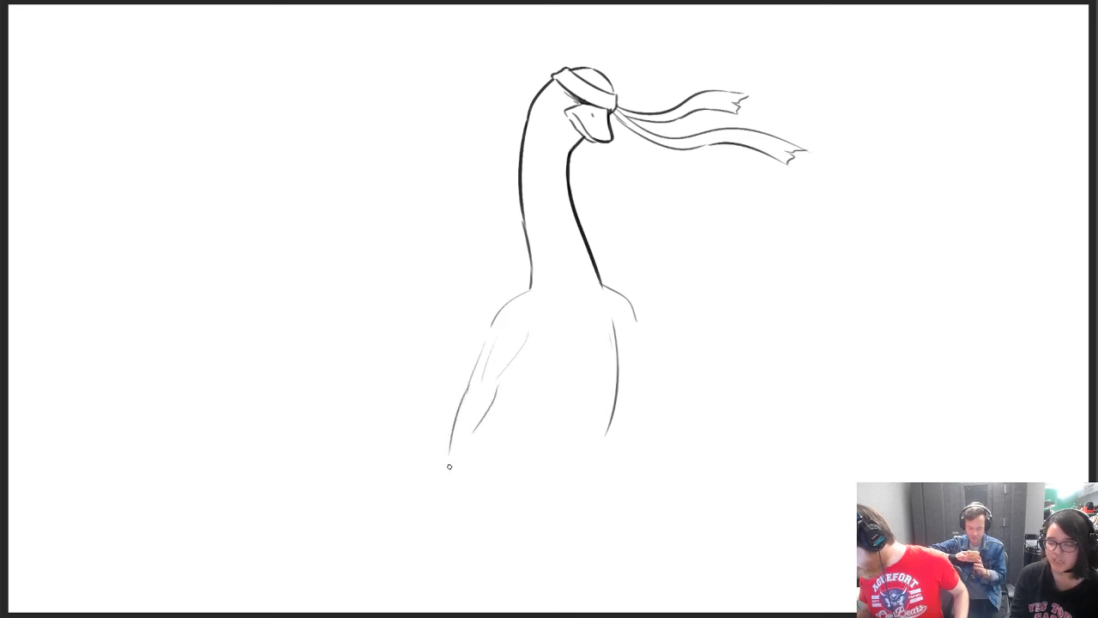
key(ctrl+z)
key(e)
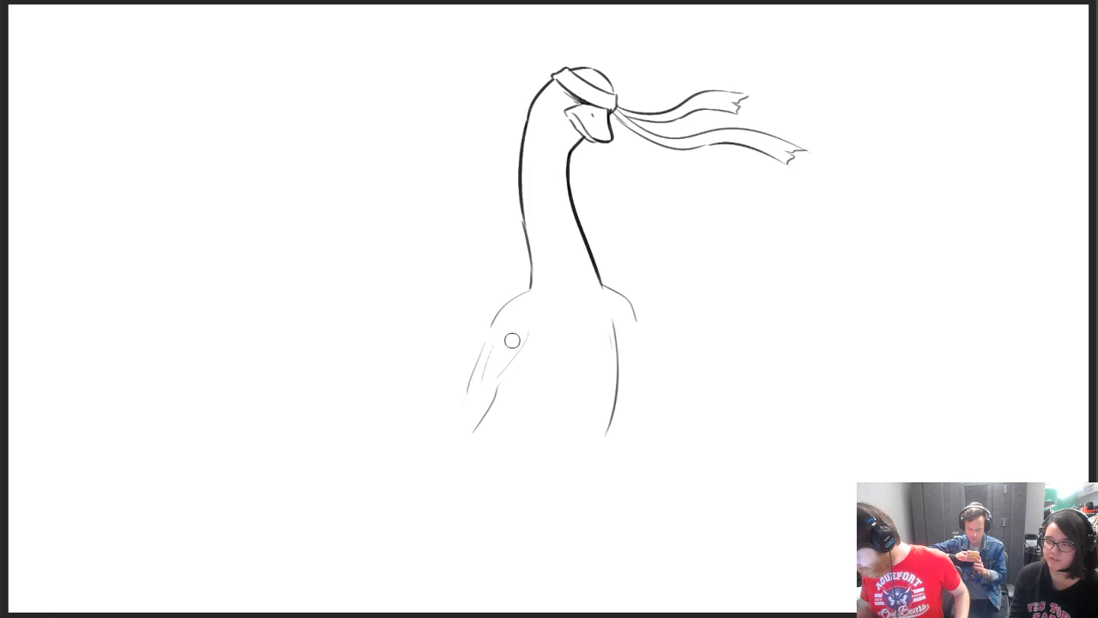
mouse_move(513, 340)
mouse_down()
mouse_move(471, 412)
mouse_move(483, 361)
mouse_up()
key(b)
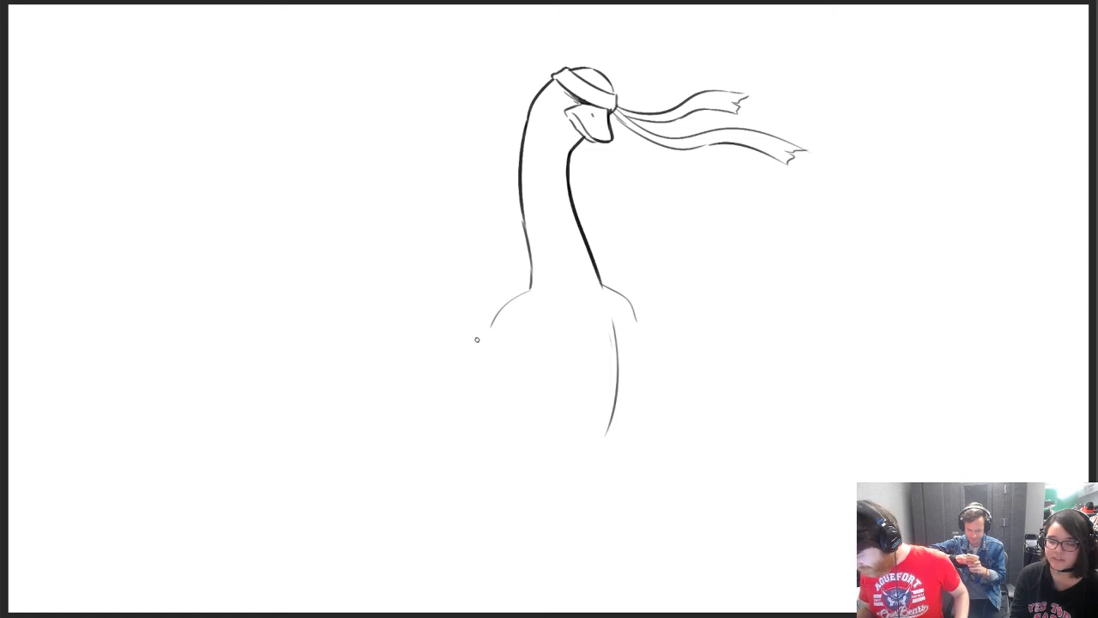
Sketch one arm angled down and outward from the shoulder, and start the other arm with a short slanted line
drag(486, 334, 443, 395)
key(ctrl+z)
mouse_move(486, 331)
mouse_down()
mouse_move(457, 371)
mouse_move(459, 402)
mouse_up()
key(ctrl+z)
mouse_move(502, 355)
mouse_down()
mouse_move(446, 410)
mouse_move(401, 427)
mouse_up()
drag(465, 398, 415, 437)
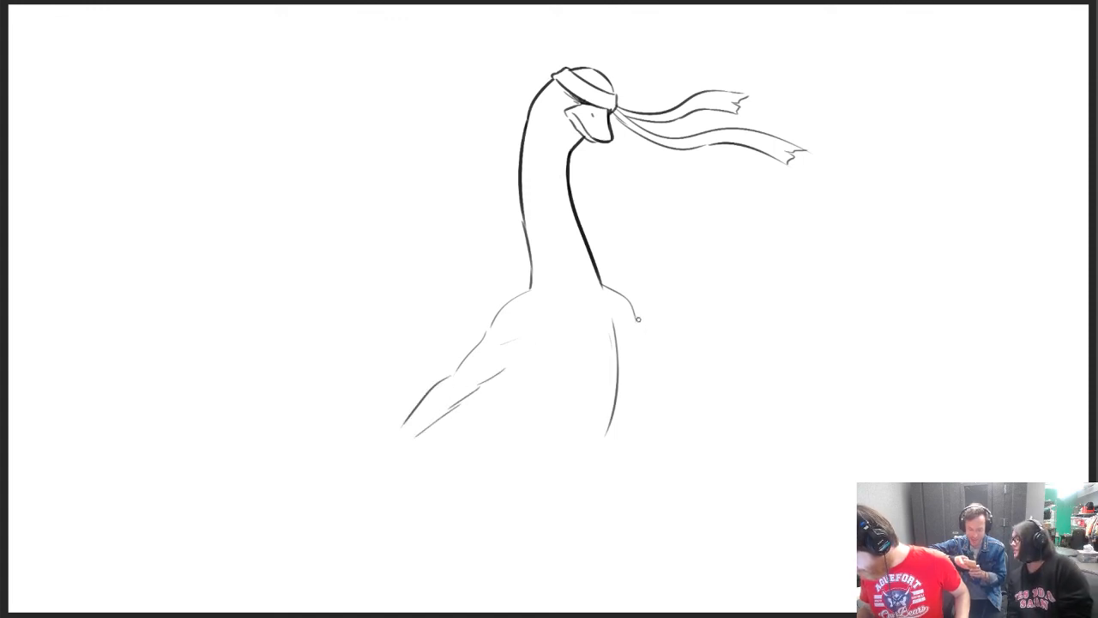
drag(638, 319, 680, 352)
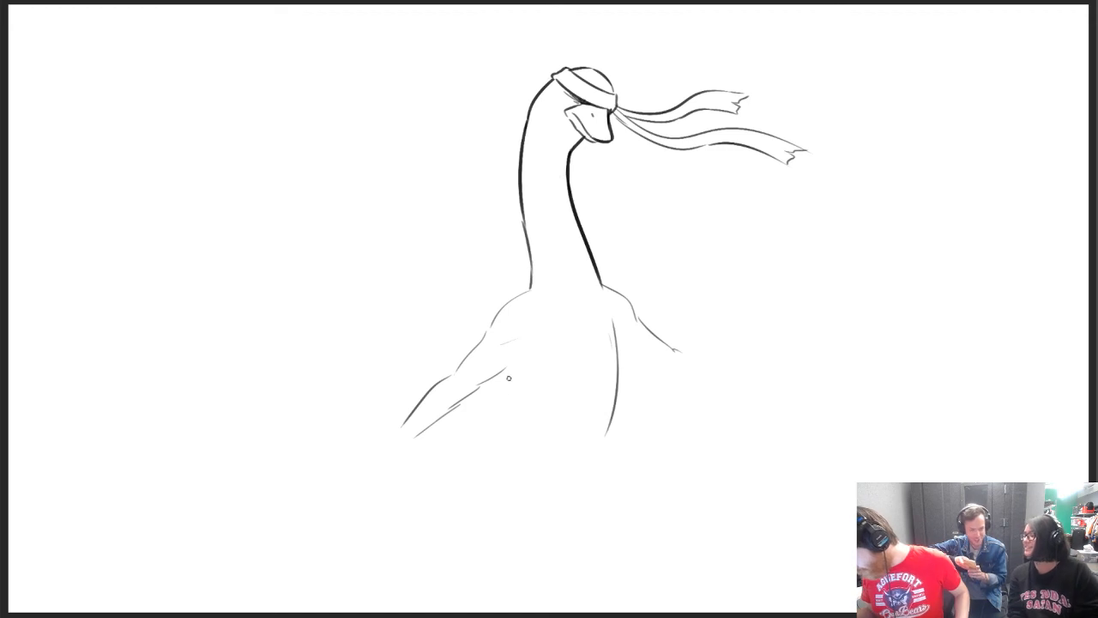
Add an armpit crease below the outstretched arm and replace the old curved torso side with a straighter line
drag(509, 379, 519, 399)
key(e)
drag(611, 331, 605, 419)
key(b)
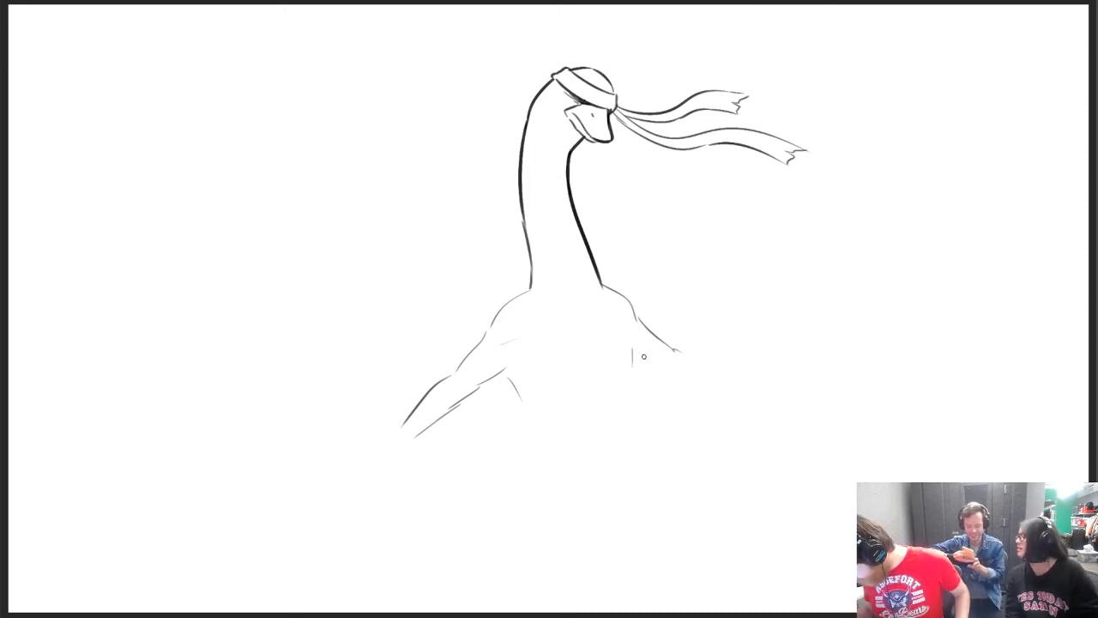
drag(643, 356, 623, 431)
drag(513, 398, 489, 446)
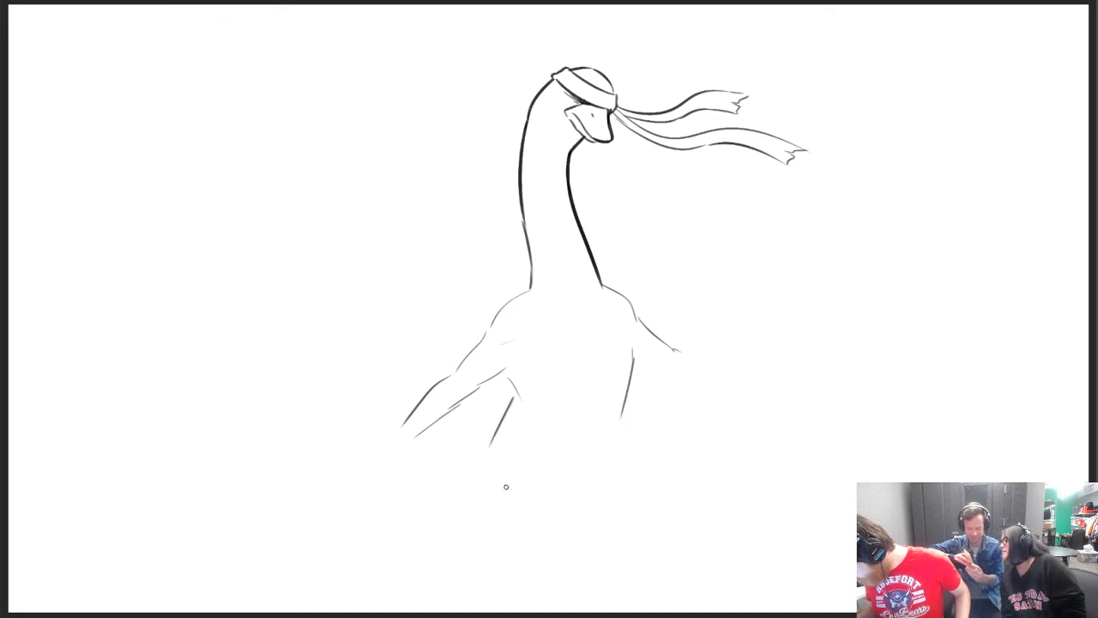
key(ctrl+z)
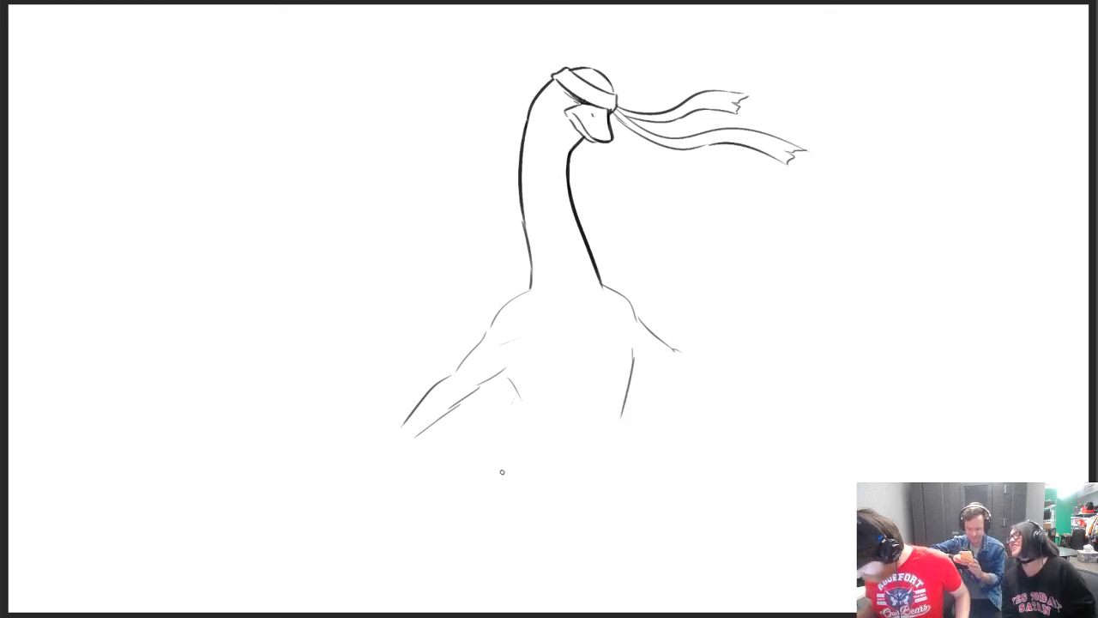
Move the whole bird sketch toward the canvas's upper edge and scale it down slightly to make room below
key(ctrl+t)
drag(682, 288, 665, 258)
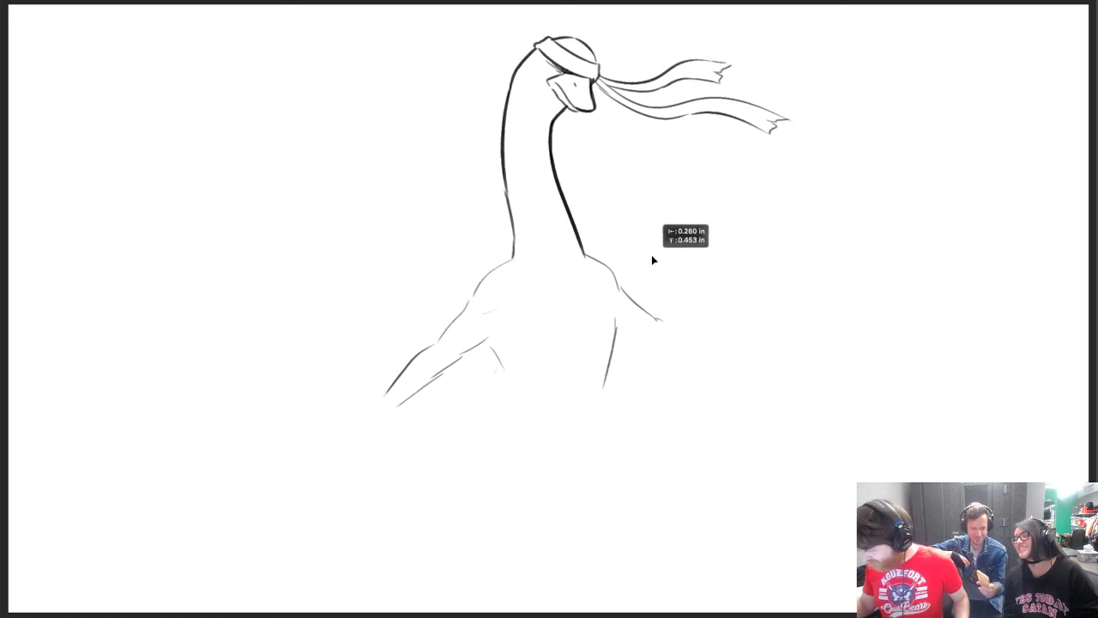
drag(788, 403, 751, 369)
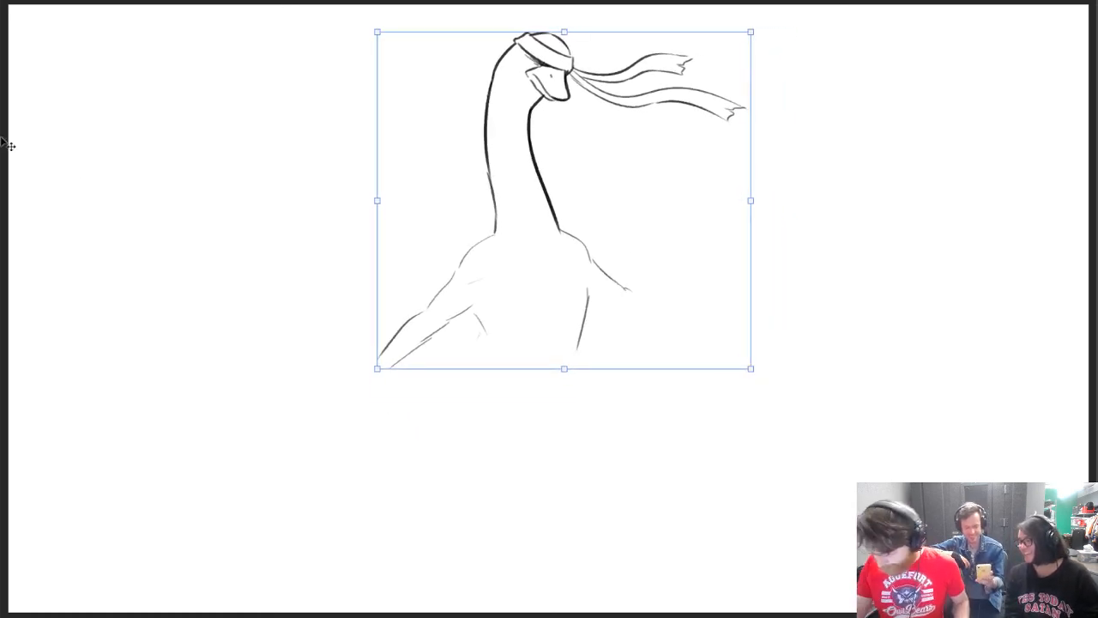
key(Return)
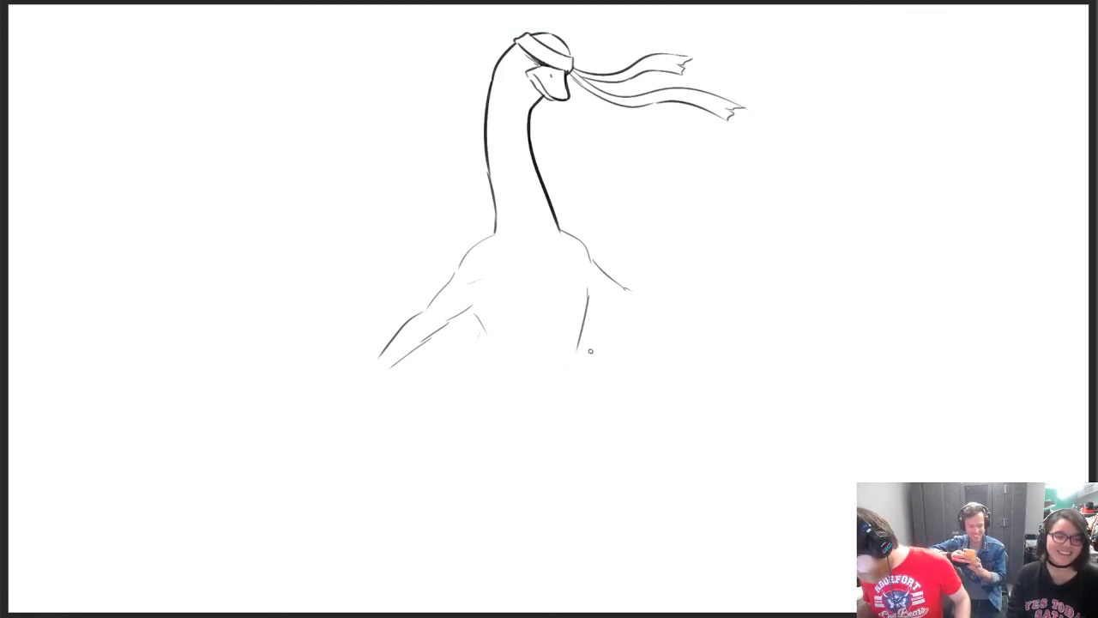
Redraw both sides of the torso so the body flares outward below the armpits
drag(492, 233, 472, 241)
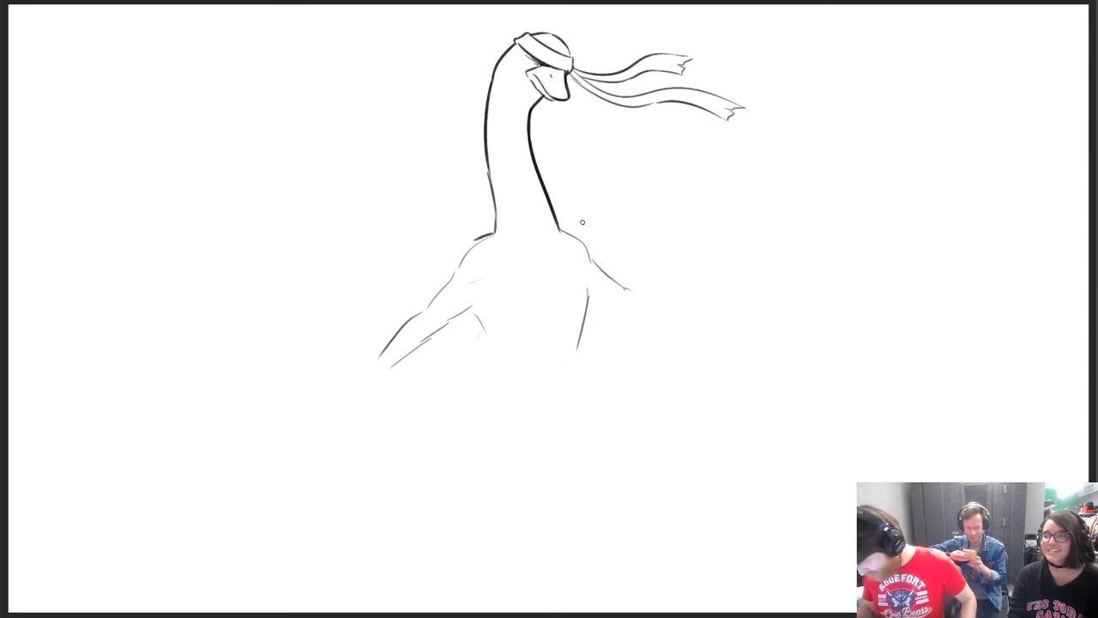
key(ctrl+z)
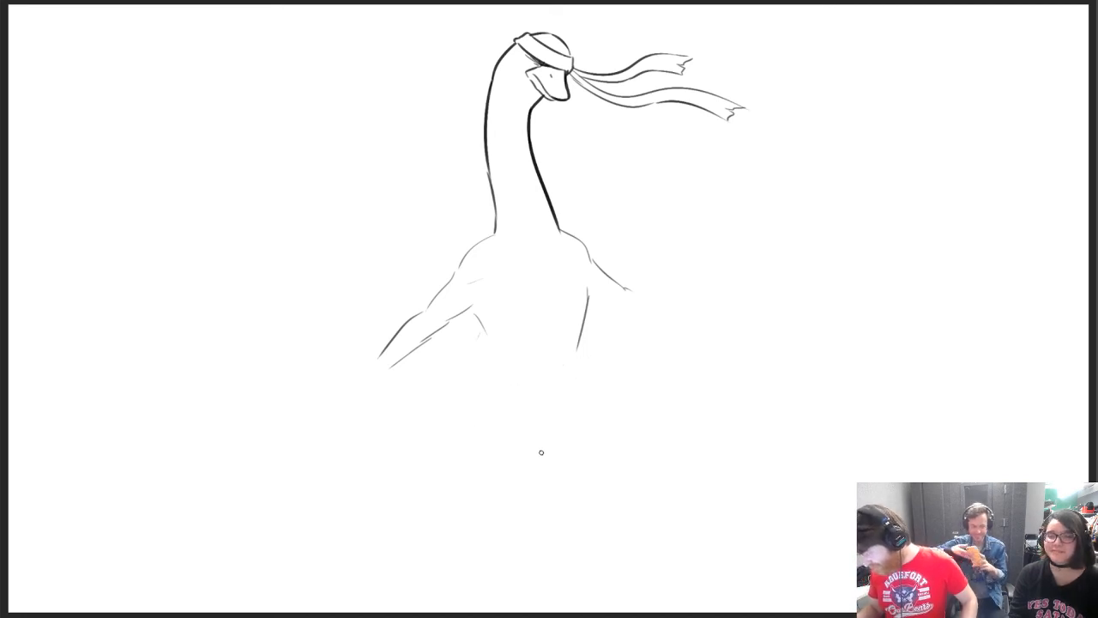
drag(584, 273, 602, 357)
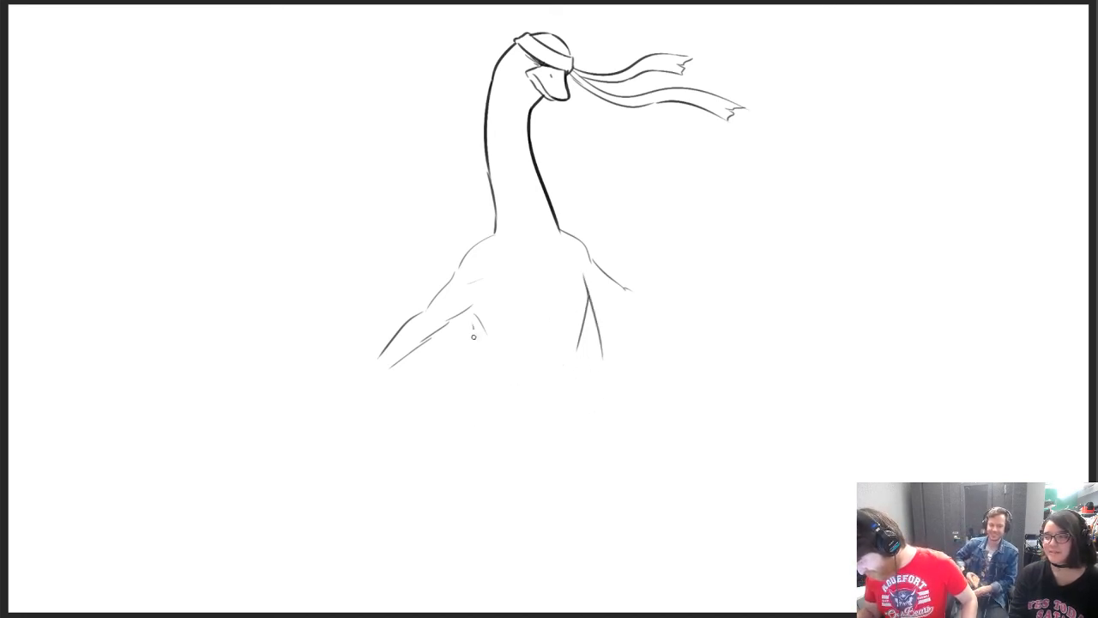
drag(477, 331, 456, 417)
key(ctrl+z)
mouse_move(602, 334)
mouse_down()
mouse_move(608, 401)
mouse_move(594, 428)
mouse_up()
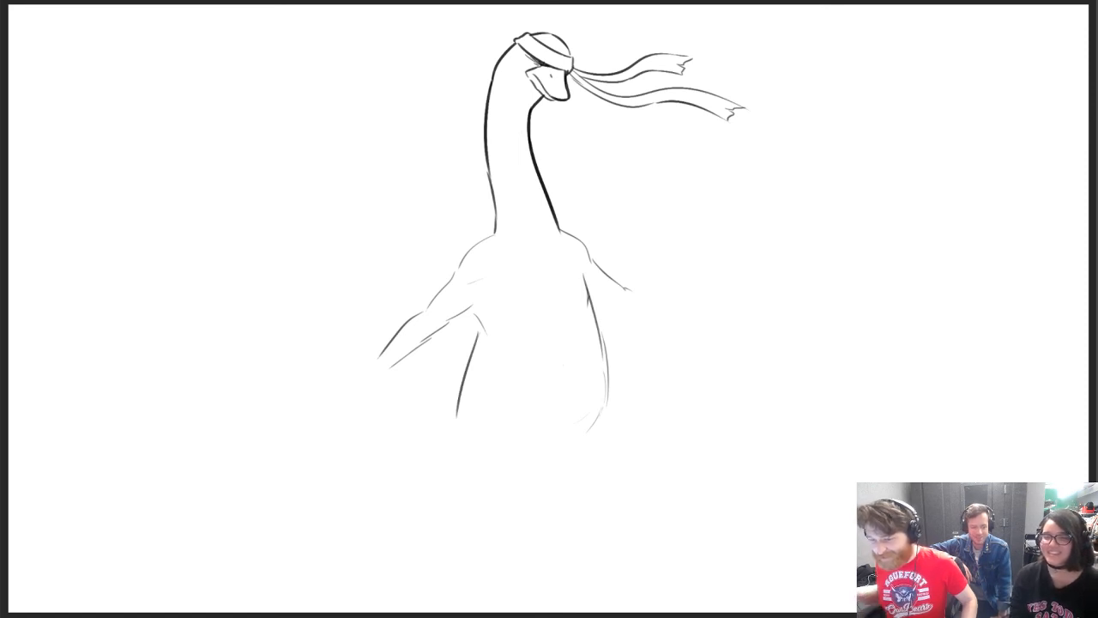
Sketch the arched underside of the body between the legs and extend both torso sides into thighs
drag(542, 434, 483, 460)
drag(456, 399, 446, 461)
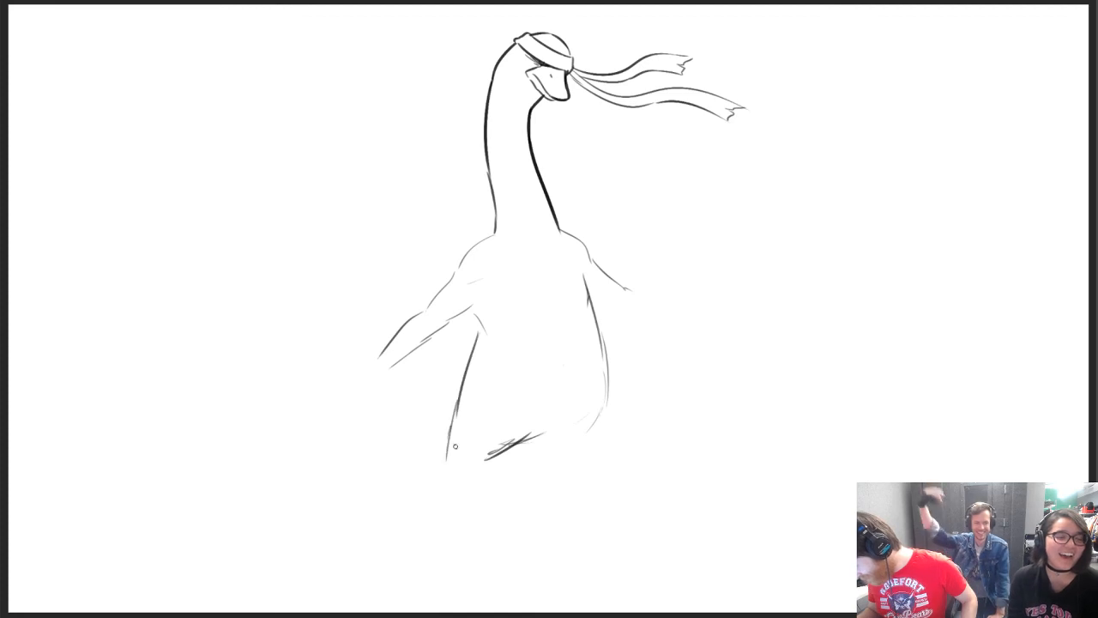
drag(547, 435, 585, 446)
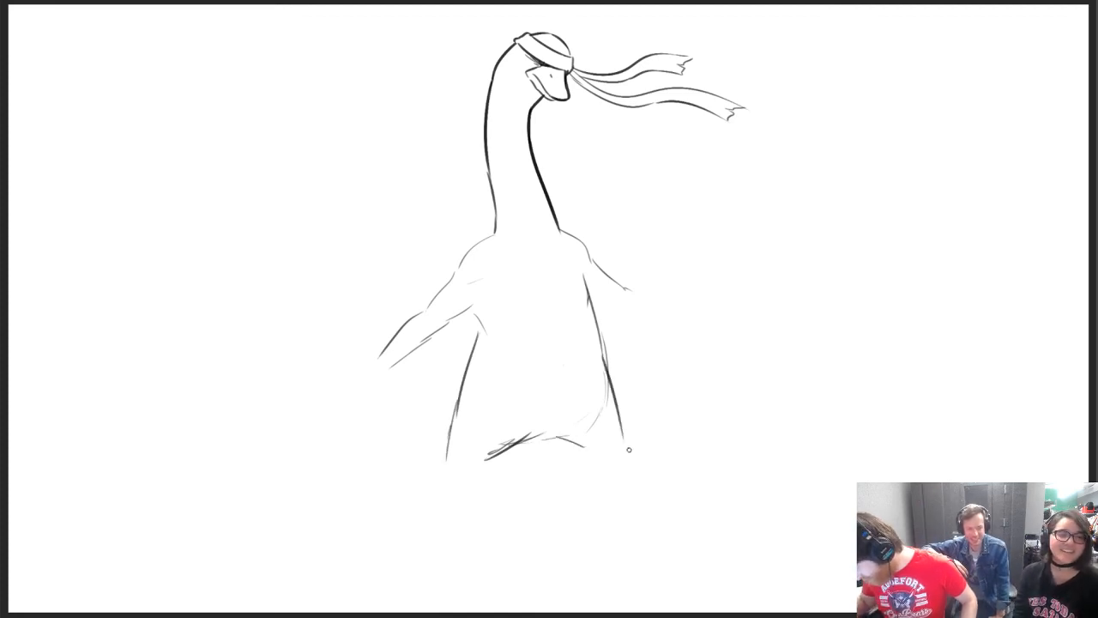
drag(607, 364, 621, 458)
drag(513, 446, 464, 474)
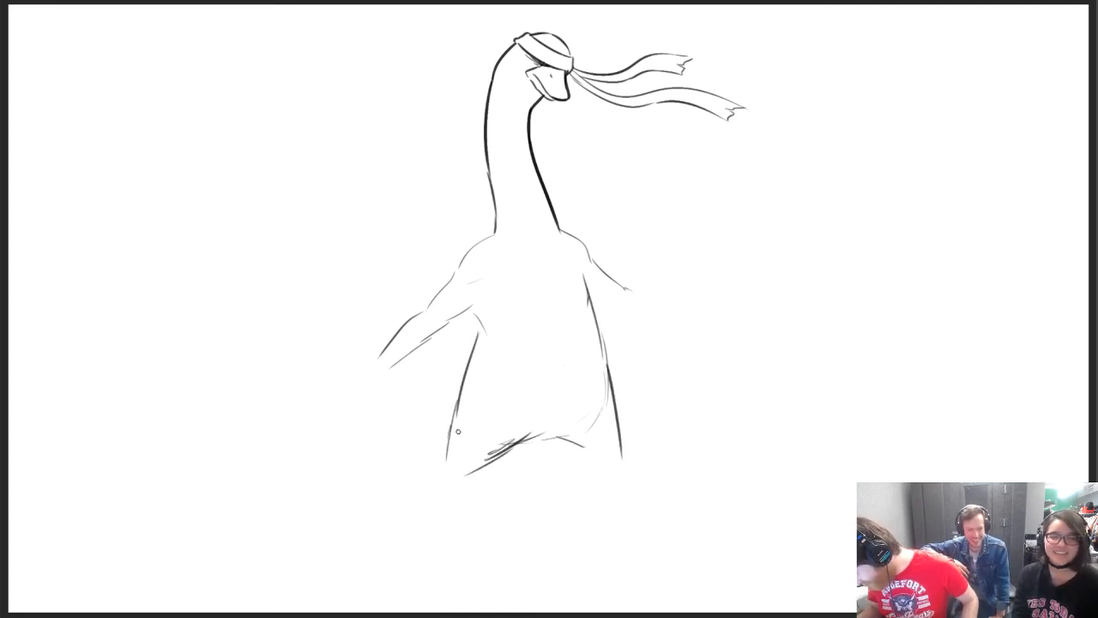
Sketch a slim lower leg with a webbed foot below one thigh and extend the other leg's inner line
drag(457, 400, 427, 528)
key(ctrl+z)
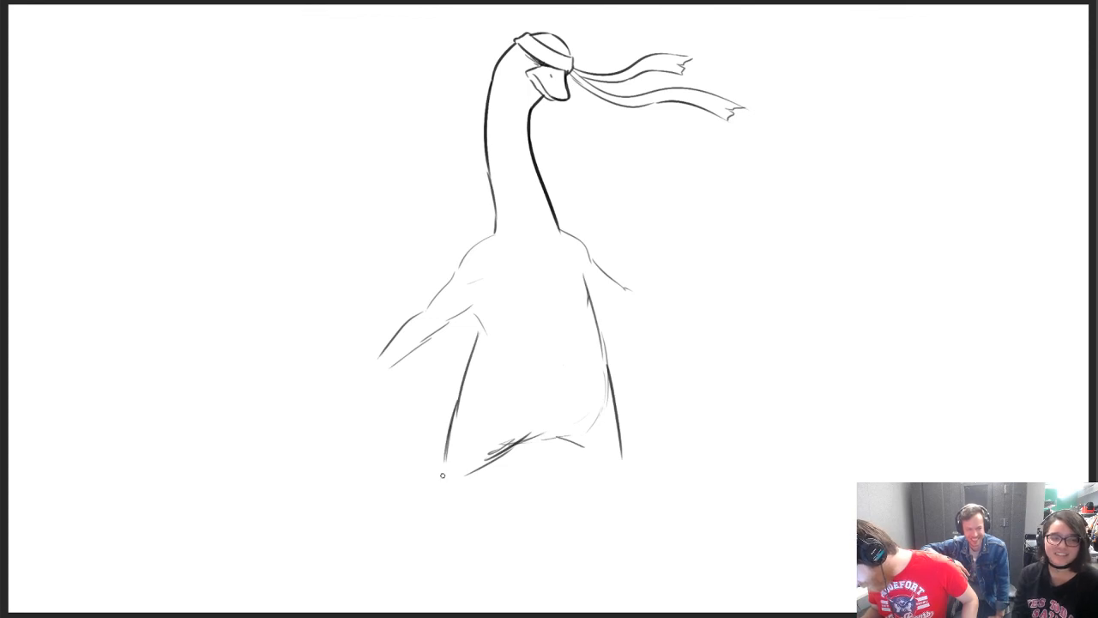
mouse_move(444, 472)
mouse_down()
mouse_move(412, 545)
mouse_move(432, 543)
mouse_move(372, 567)
mouse_move(409, 581)
mouse_move(400, 589)
mouse_move(444, 574)
mouse_move(434, 546)
mouse_up()
key(ctrl+z)
drag(592, 447, 618, 483)
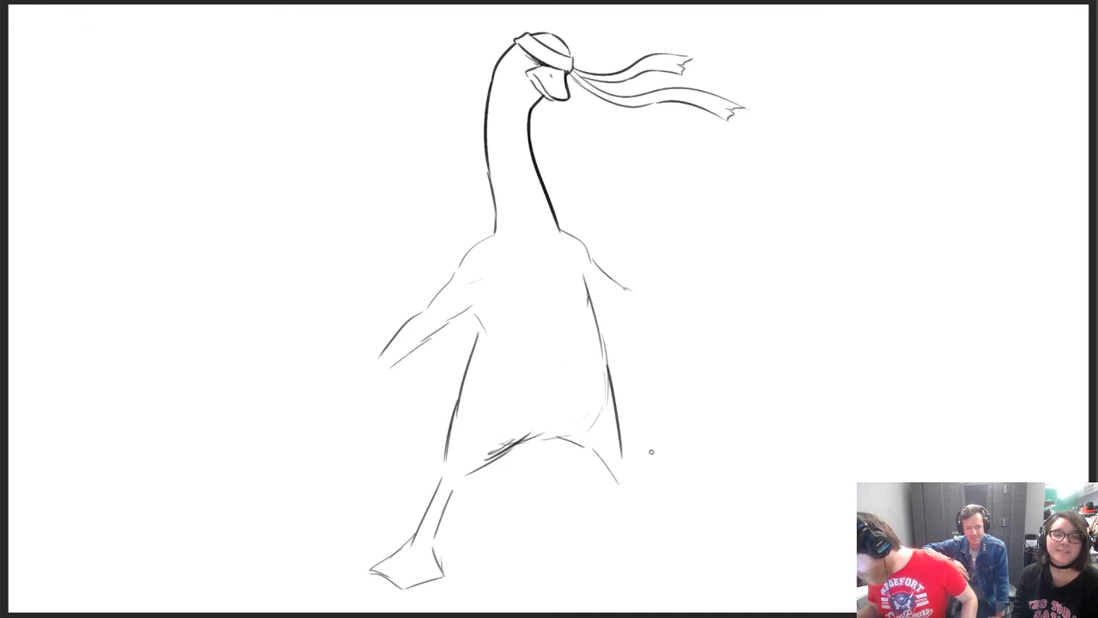
Erase the overlap at the first knee, tidy the body's underside and strengthen the lower leg and opposite thigh lines
key(e)
mouse_move(446, 470)
mouse_down()
mouse_move(411, 555)
mouse_move(434, 486)
mouse_up()
key(b)
key(ctrl+z)
drag(428, 539, 452, 490)
drag(586, 446, 606, 470)
drag(619, 431, 626, 475)
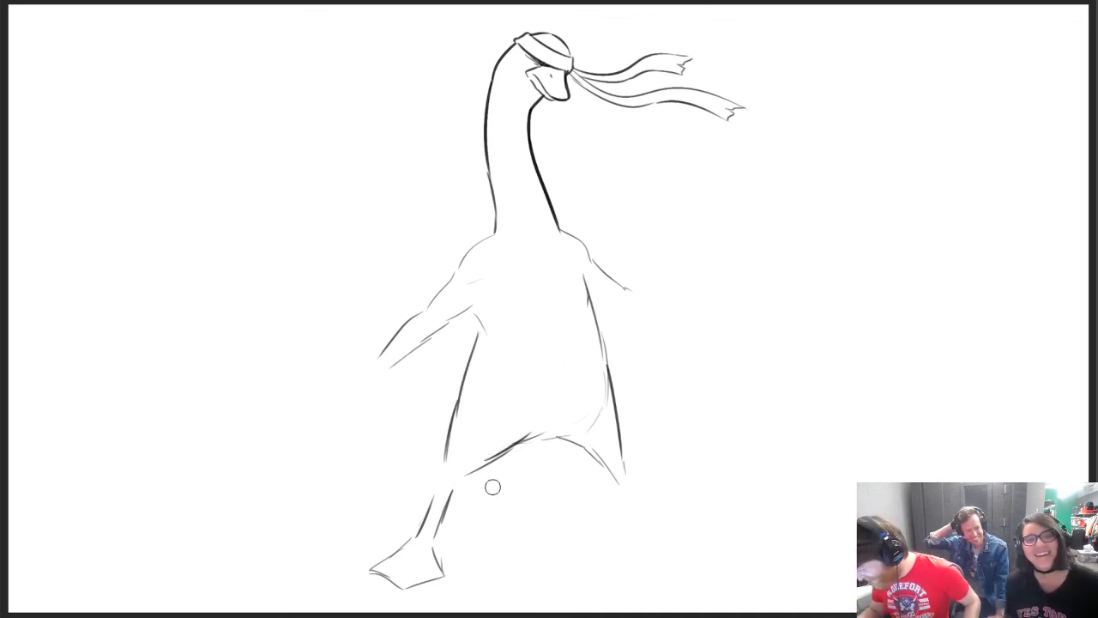
Erase the webbed foot and lower leg, and redraw the lower leg as two shorter lines continuing from the thigh
mouse_move(403, 542)
mouse_down()
mouse_move(373, 579)
mouse_move(448, 569)
mouse_move(448, 579)
mouse_up()
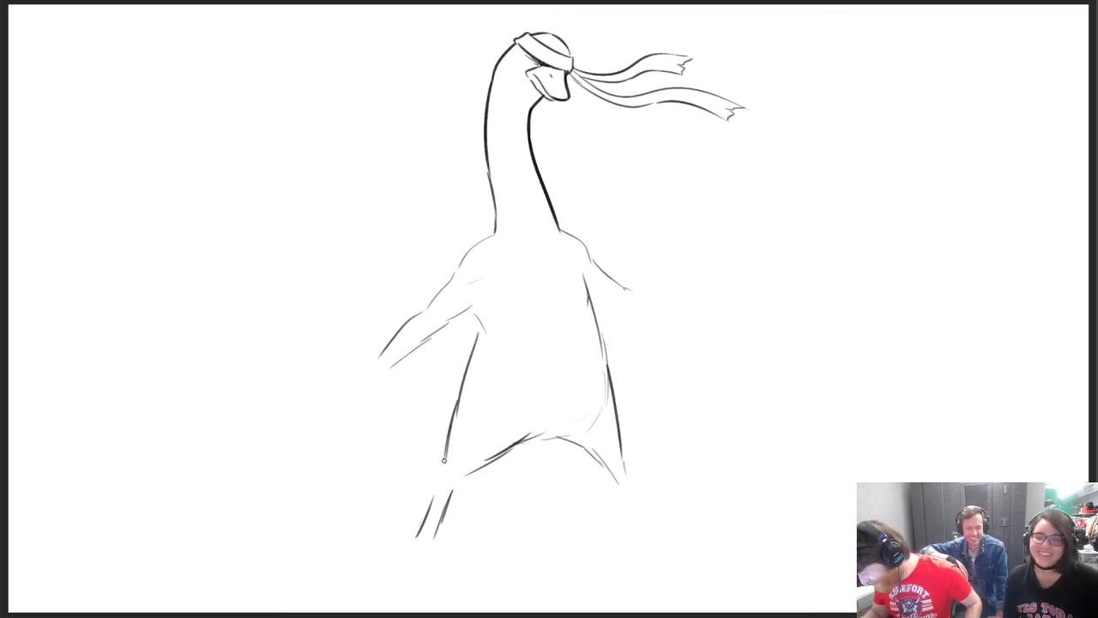
mouse_move(447, 460)
mouse_down()
mouse_move(441, 479)
mouse_move(499, 457)
mouse_move(412, 549)
mouse_up()
key(e)
drag(439, 498, 430, 539)
key(b)
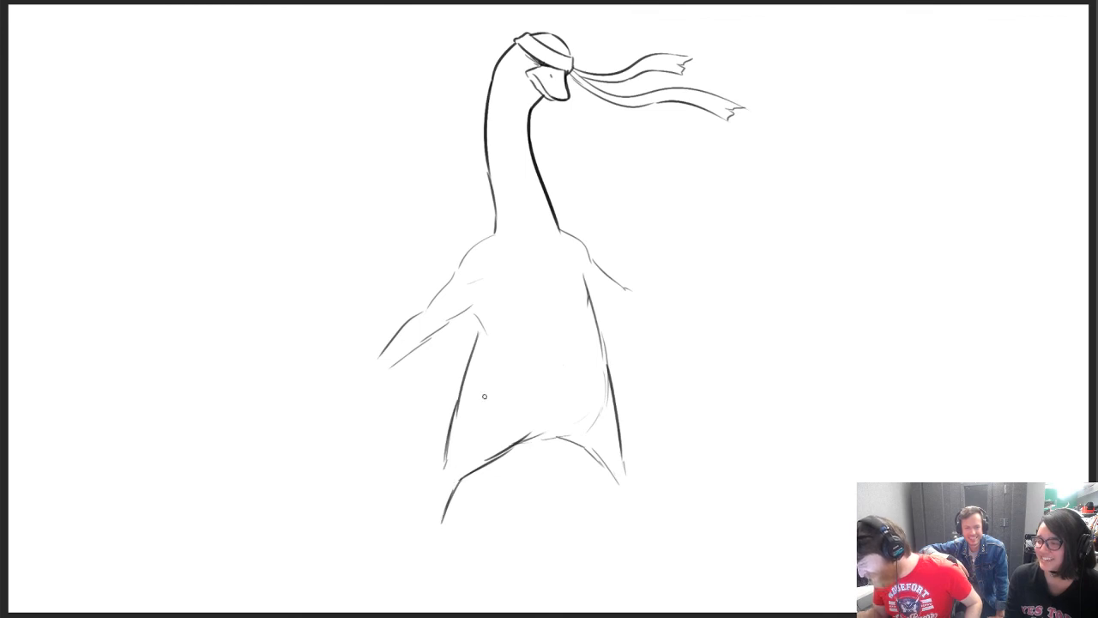
mouse_move(922, 155)
mouse_down()
mouse_move(765, 174)
mouse_move(733, 194)
mouse_move(774, 199)
mouse_move(766, 176)
mouse_move(929, 147)
mouse_move(1052, 150)
mouse_up()
key(e)
key(b)
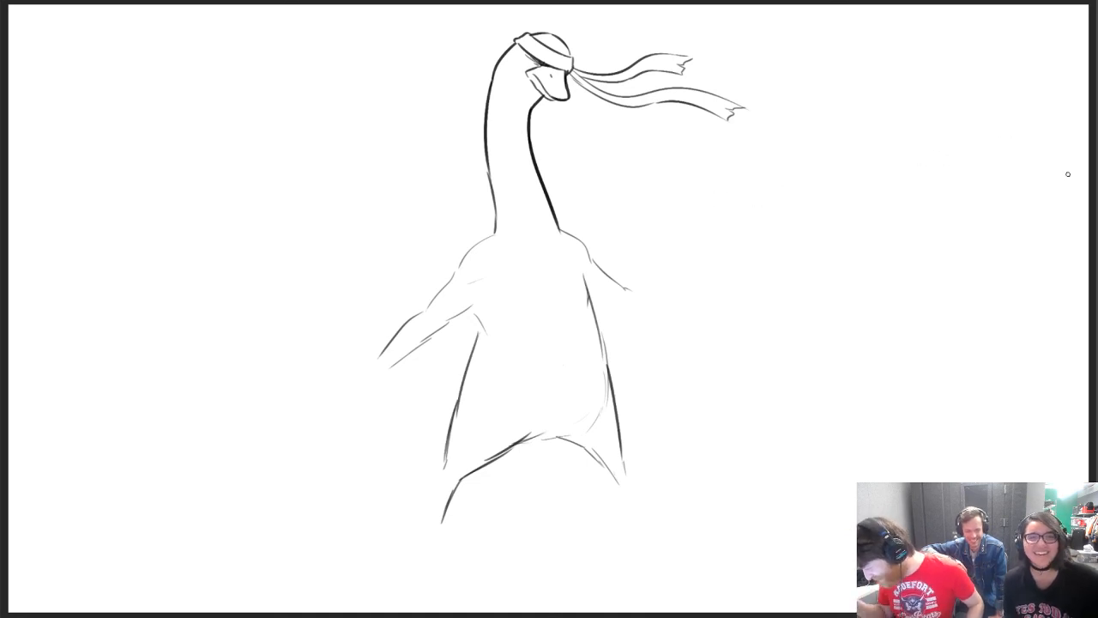
drag(447, 472, 431, 519)
key(ctrl+z)
drag(445, 471, 434, 525)
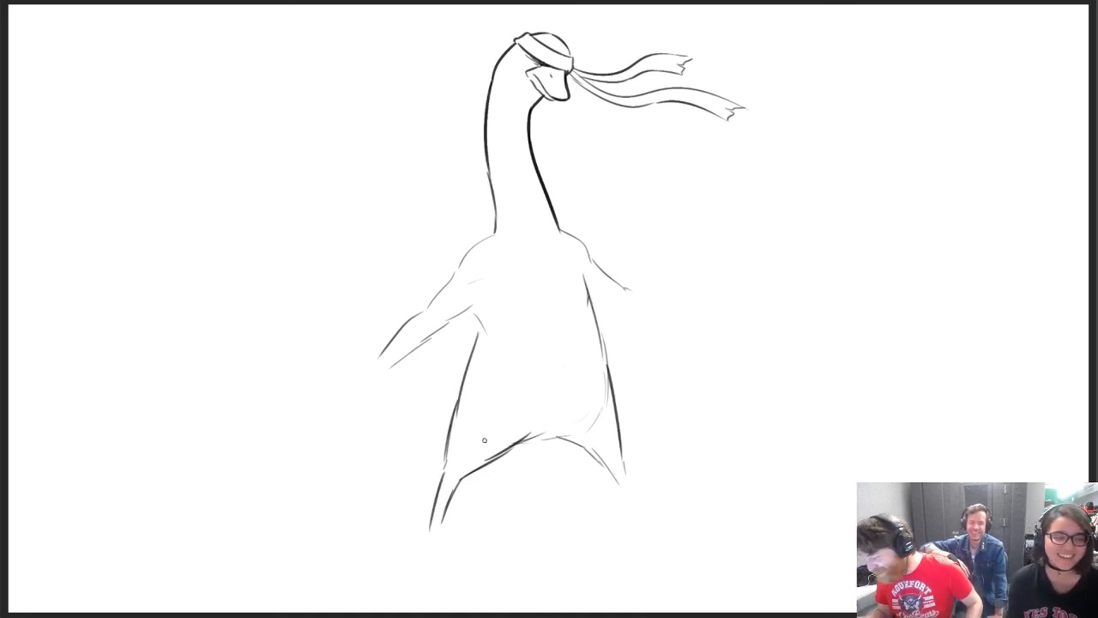
Draw a small diamond-shaped webbed foot at the end of the redrawn lower leg, undoing unwanted strokes
mouse_move(429, 536)
mouse_down()
mouse_move(415, 557)
mouse_move(428, 558)
mouse_move(405, 564)
mouse_move(436, 549)
mouse_move(399, 566)
mouse_move(446, 577)
mouse_move(431, 577)
mouse_move(457, 573)
mouse_move(457, 555)
mouse_up()
key(ctrl+z)
key(ctrl+z)
key(ctrl+z)
key(ctrl+z)
key(ctrl+z)
key(ctrl+z)
key(ctrl+z)
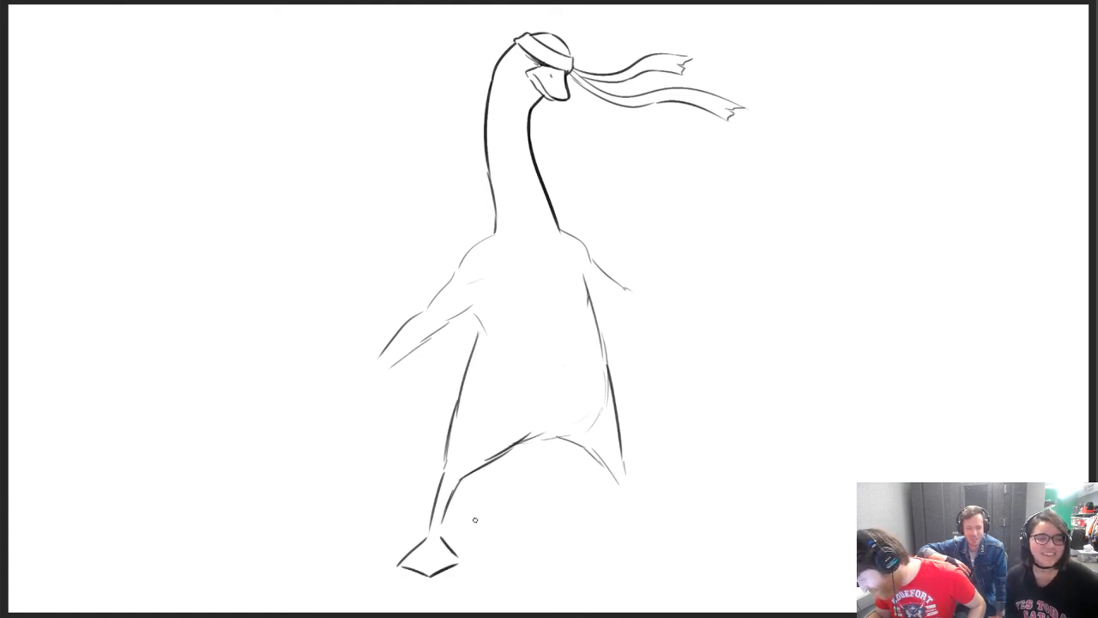
Draw the second lower leg tapering from its thigh, with a flat webbed foot pointing outward
drag(620, 461, 633, 501)
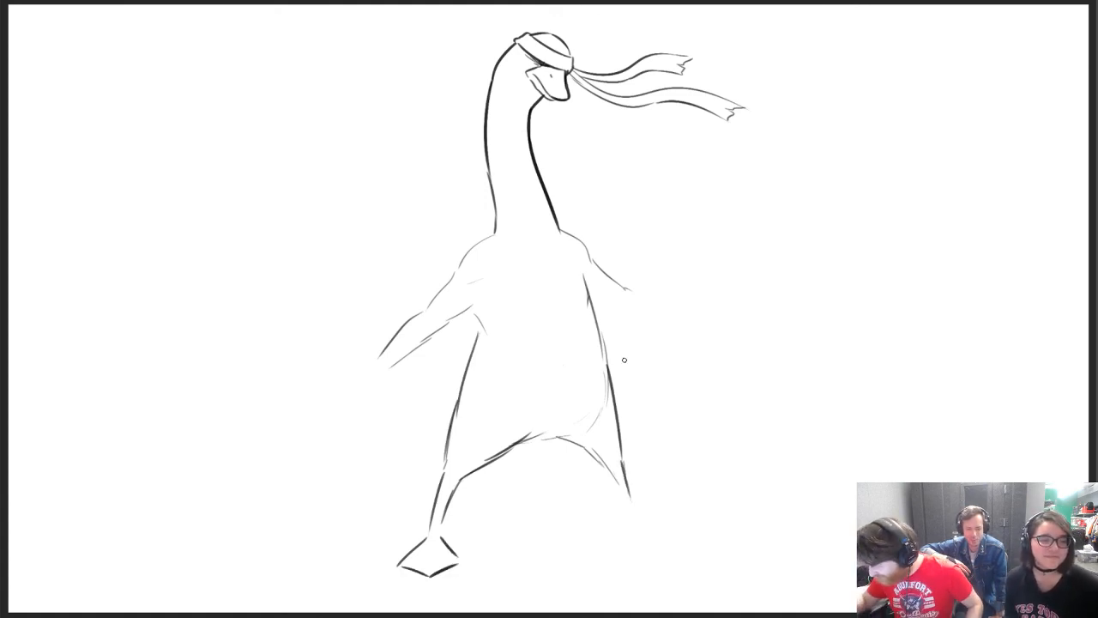
key(ctrl+z)
mouse_move(622, 458)
mouse_down()
mouse_move(633, 504)
mouse_move(620, 498)
mouse_move(656, 526)
mouse_move(620, 525)
mouse_move(660, 521)
mouse_move(614, 538)
mouse_move(662, 544)
mouse_move(680, 532)
mouse_up()
key(ctrl+z)
key(ctrl+z)
key(ctrl+z)
key(ctrl+z)
key(ctrl+z)
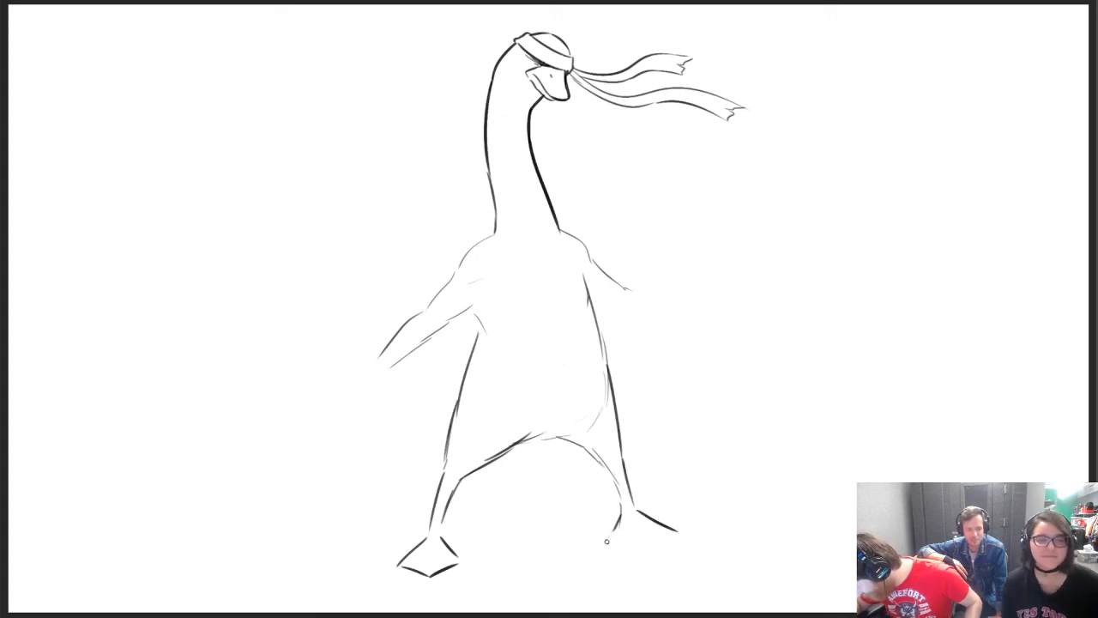
mouse_move(607, 541)
mouse_down()
mouse_move(654, 542)
mouse_move(679, 528)
mouse_up()
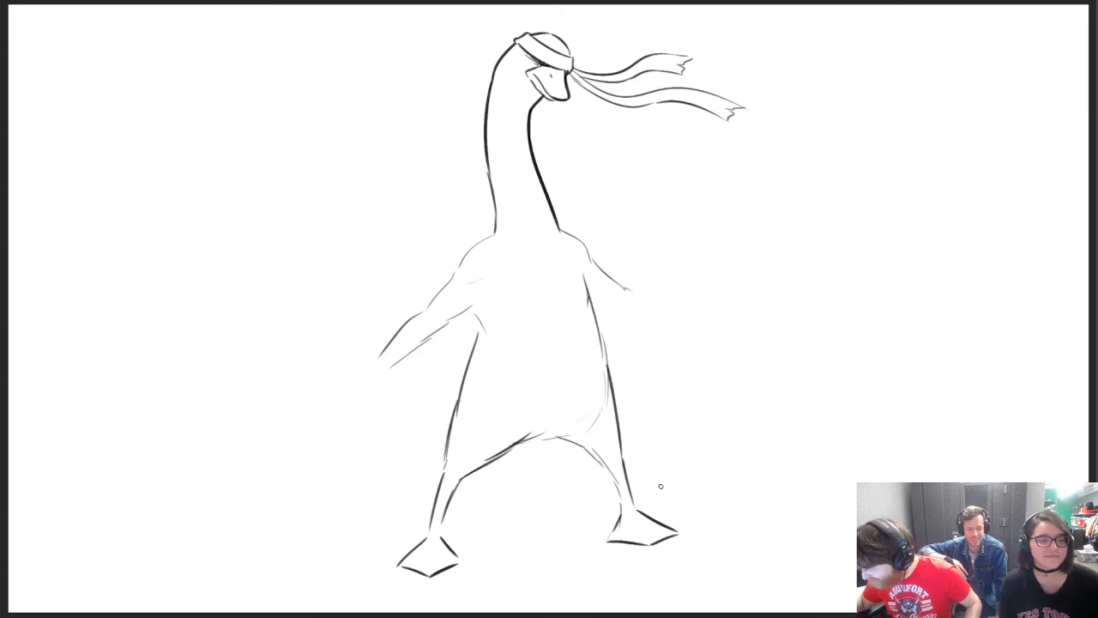
Erase the second foot and clear a gap between the thigh and lower leg of the first leg
key(e)
mouse_move(616, 508)
mouse_down()
mouse_move(657, 527)
mouse_move(652, 543)
mouse_up()
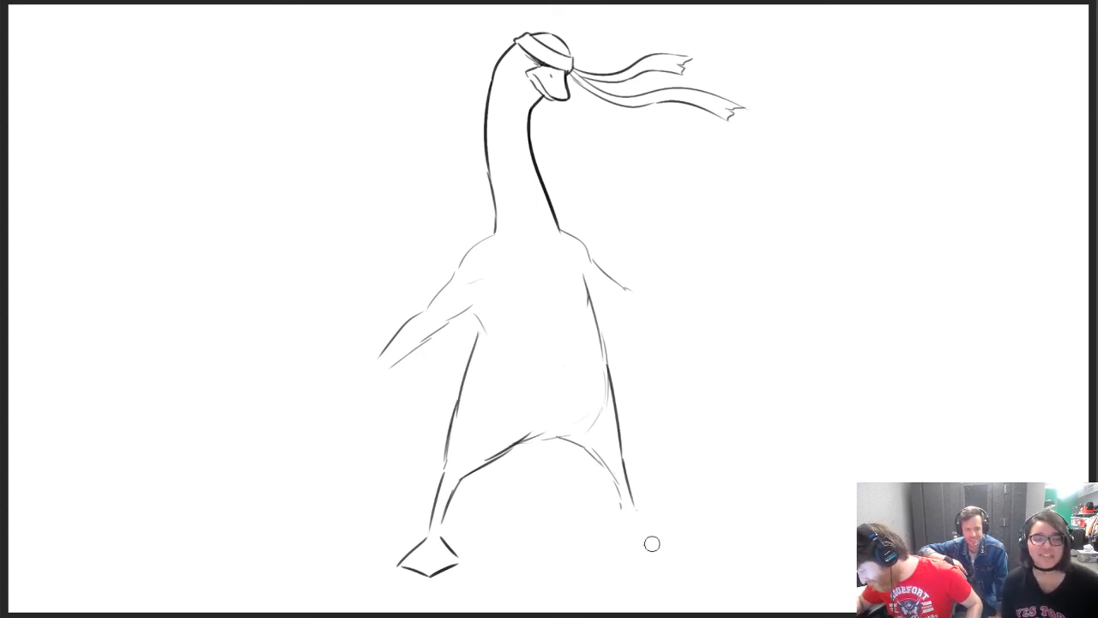
key(b)
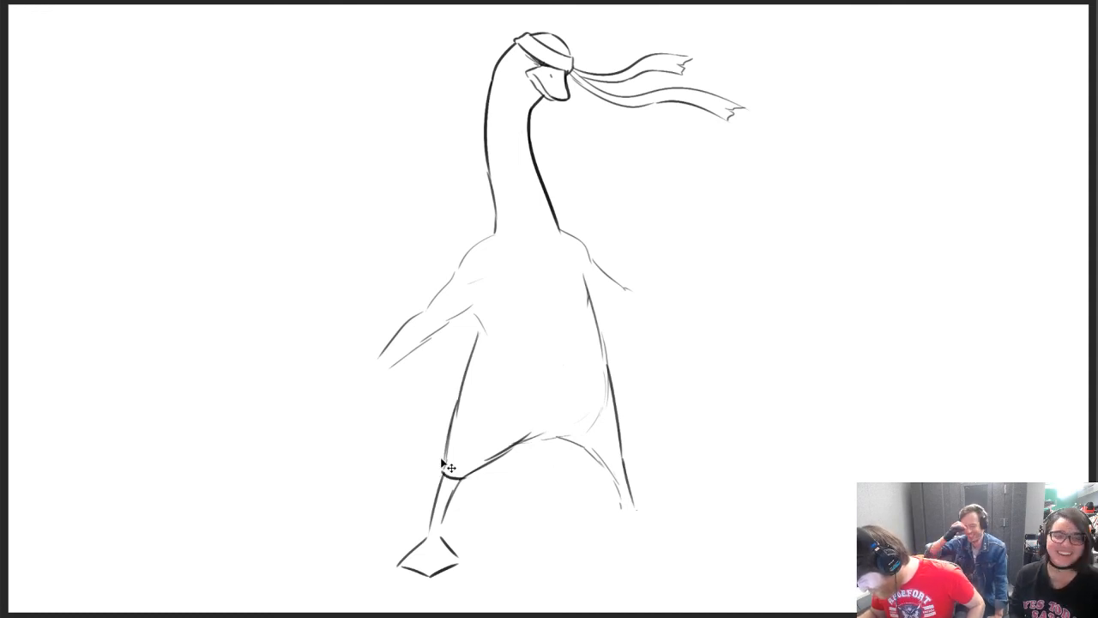
mouse_move(438, 469)
mouse_down()
mouse_move(445, 481)
mouse_move(470, 477)
mouse_move(445, 468)
mouse_up()
key(e)
key(b)
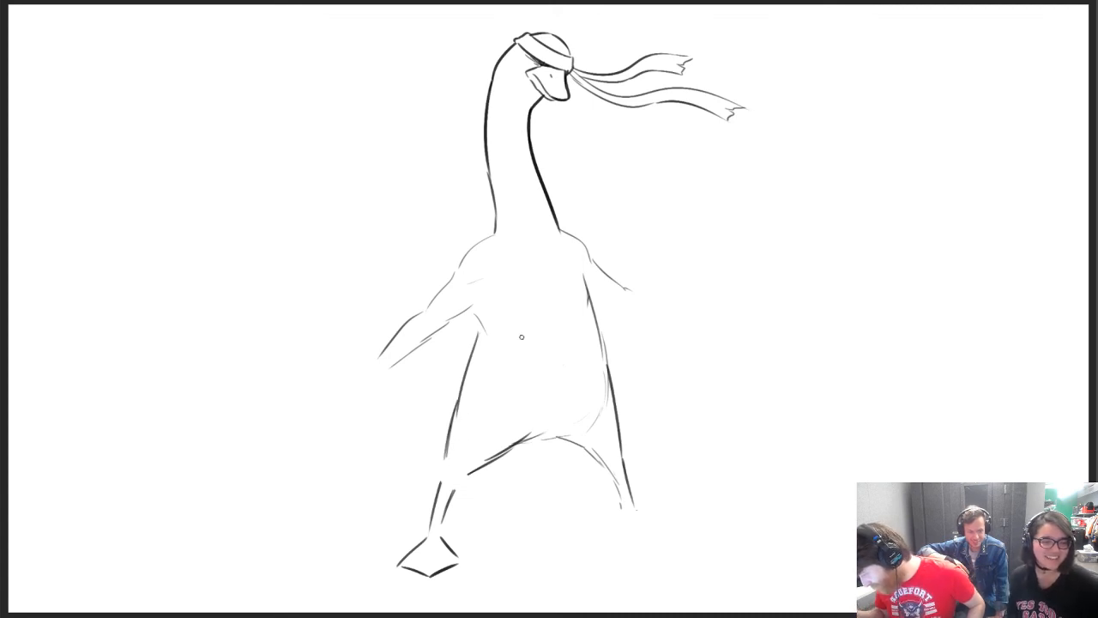
Redraw the second leg's inner line, add an angled webbed foot and thicken the first lower leg's inner line
drag(620, 486, 638, 513)
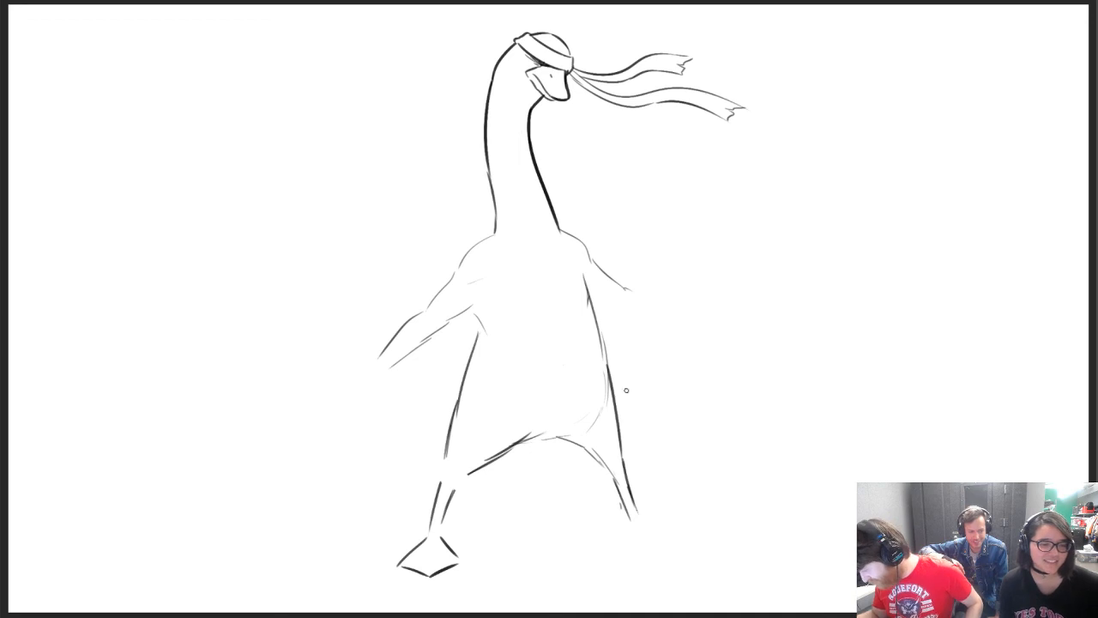
key(e)
drag(612, 494, 634, 529)
key(b)
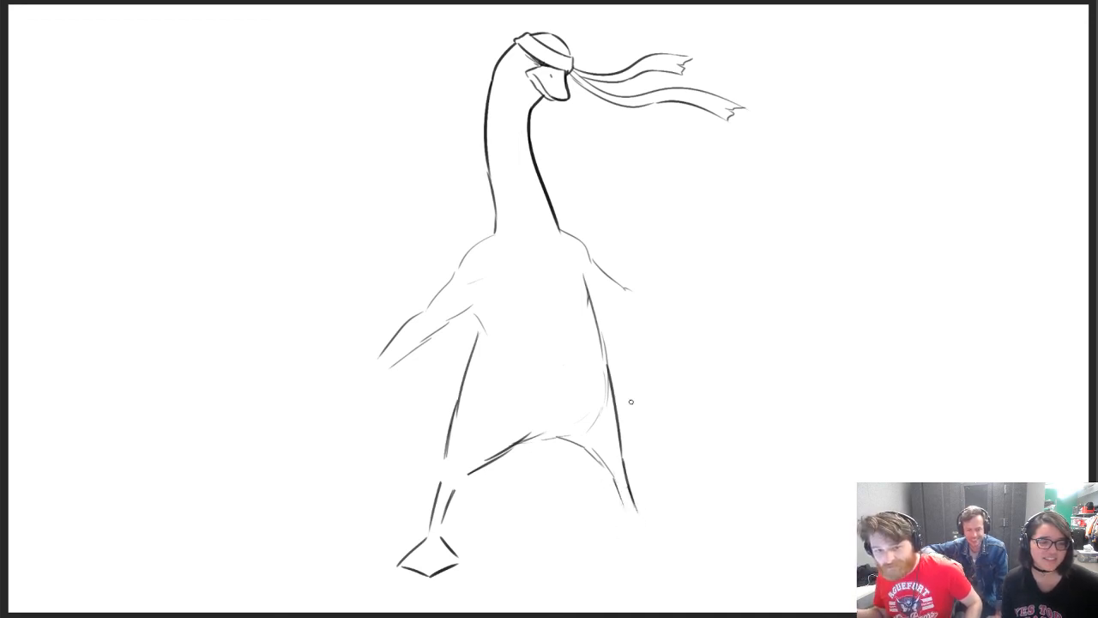
mouse_move(641, 513)
mouse_down()
mouse_move(696, 534)
mouse_move(642, 544)
mouse_move(668, 553)
mouse_move(701, 539)
mouse_move(693, 543)
mouse_up()
key(ctrl+z)
drag(614, 487, 629, 524)
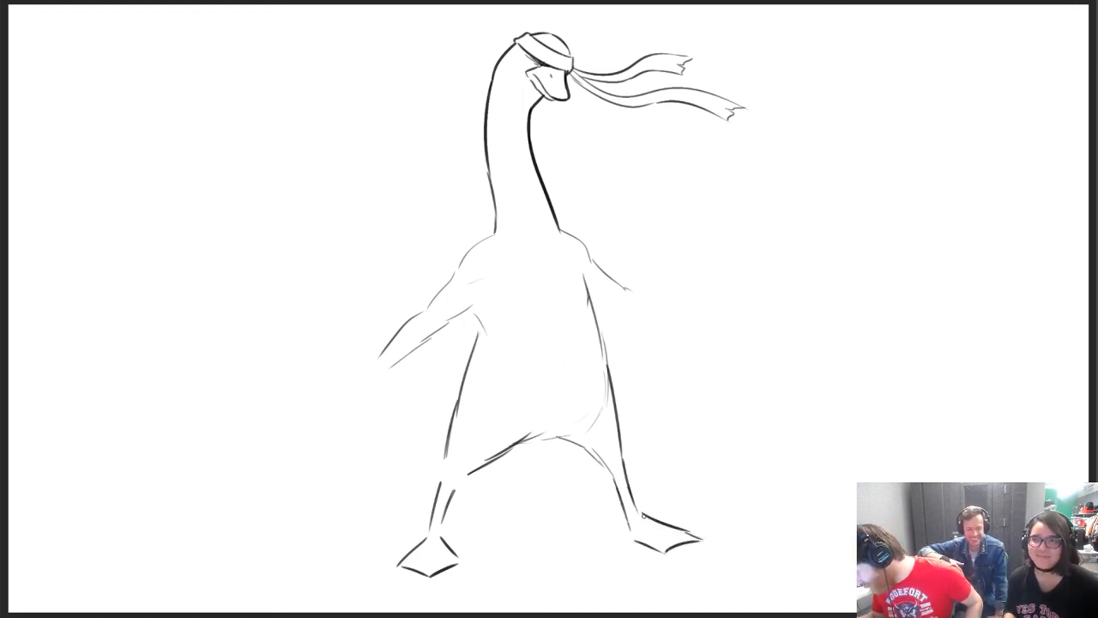
drag(443, 531, 463, 481)
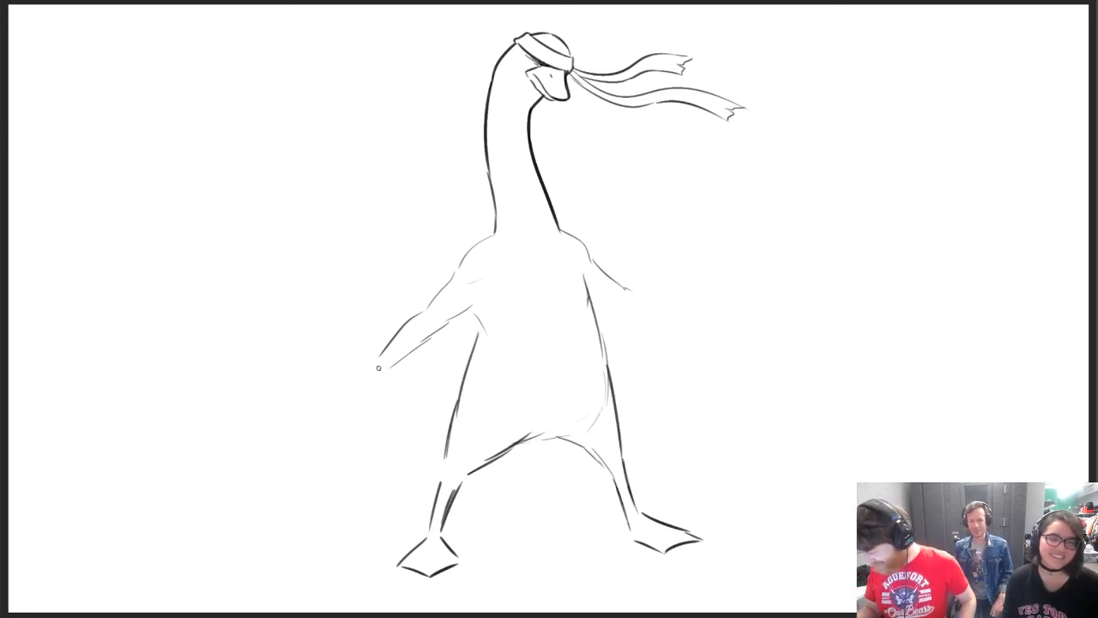
Draw the curved back of the hand at the arm's end and a small rounded corner at the first knee
drag(377, 360, 345, 382)
key(ctrl+z)
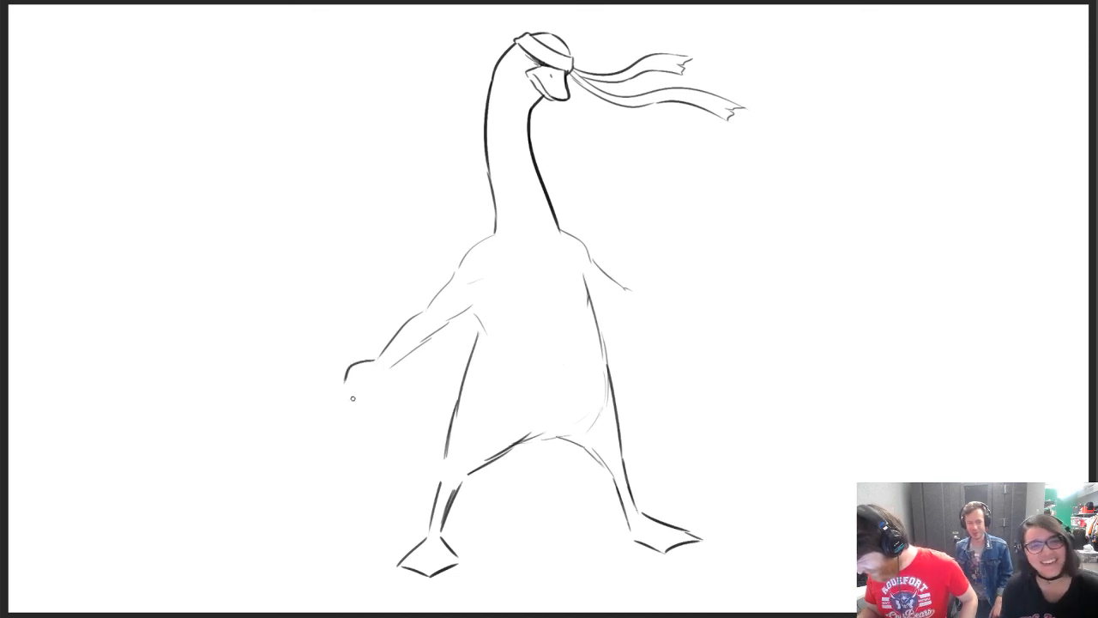
drag(442, 459, 446, 471)
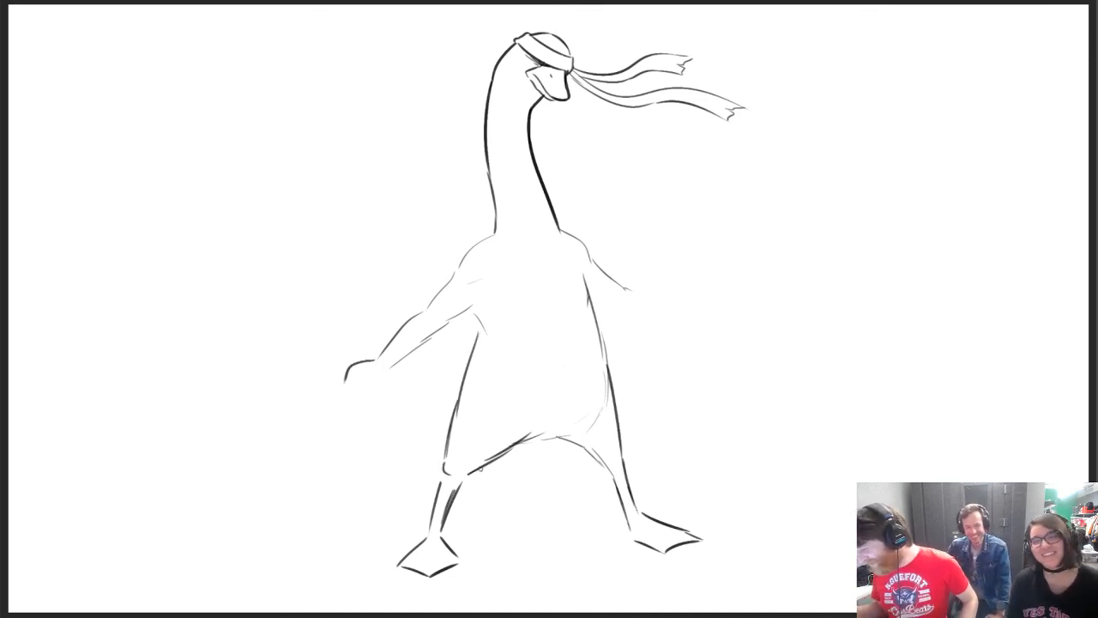
Sketch light chest lines, darken the torso and thigh outlines, and add a pointed feather tail behind the first leg
drag(517, 301, 571, 281)
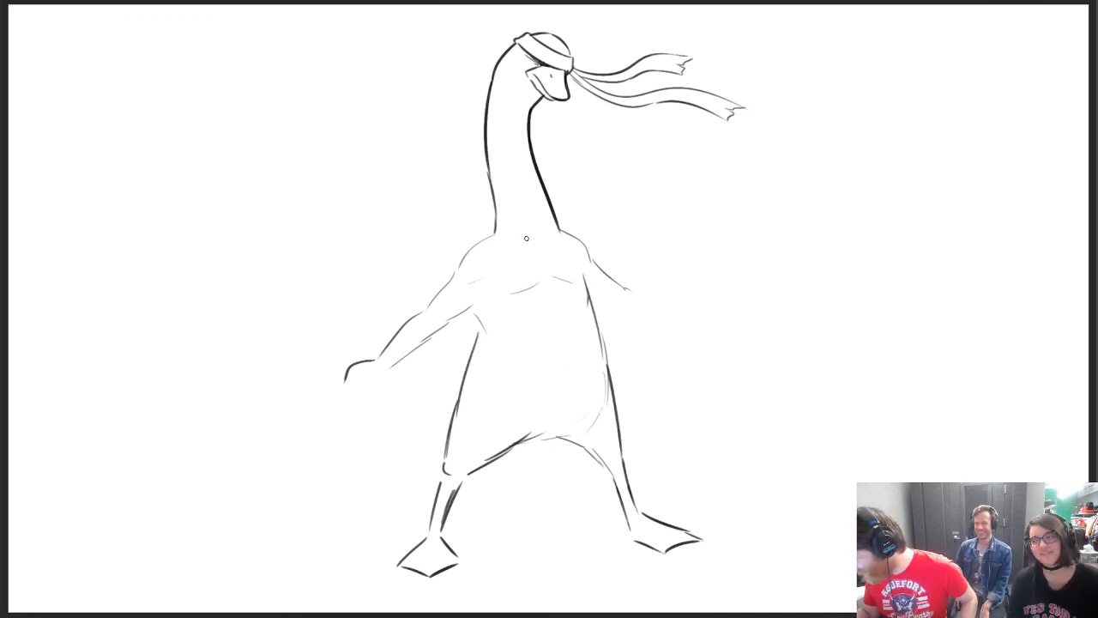
drag(542, 238, 537, 253)
drag(480, 318, 459, 386)
drag(591, 310, 606, 380)
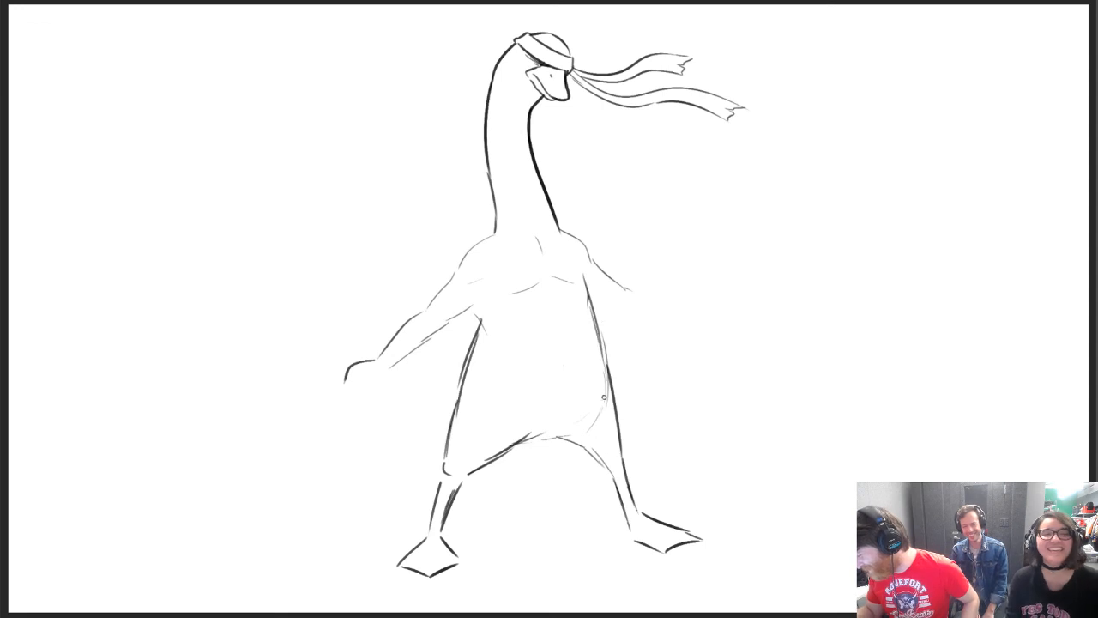
drag(597, 337, 612, 414)
drag(503, 455, 565, 436)
mouse_move(452, 410)
mouse_down()
mouse_move(422, 423)
mouse_move(443, 452)
mouse_up()
Erase the overlapping stray lines along the torso's side and the crotch
key(e)
drag(488, 323, 476, 364)
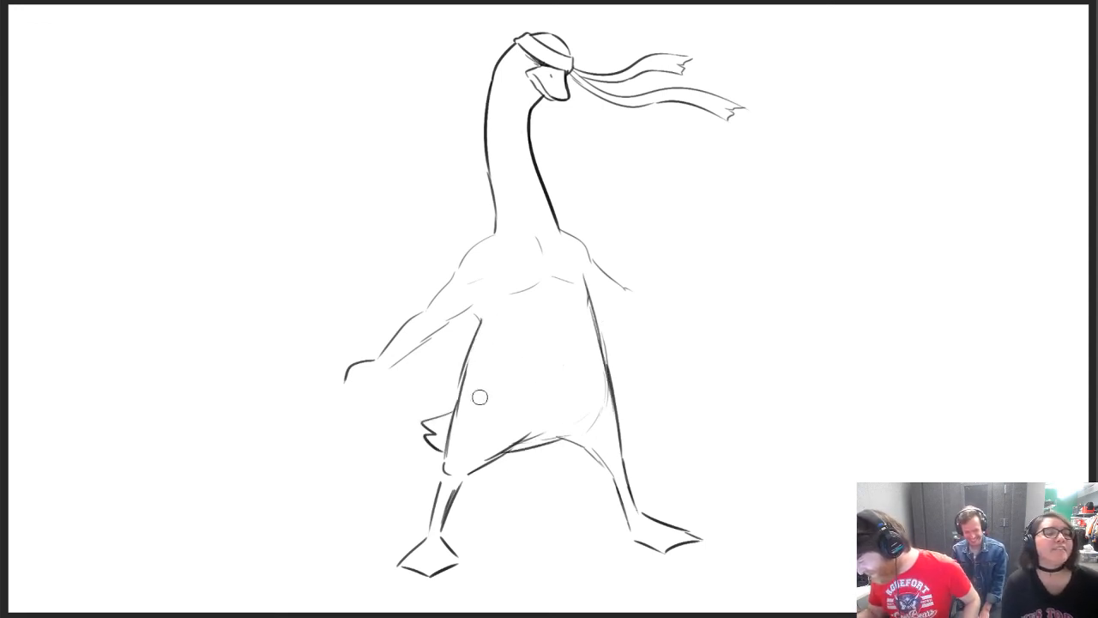
drag(542, 431, 517, 440)
key(e)
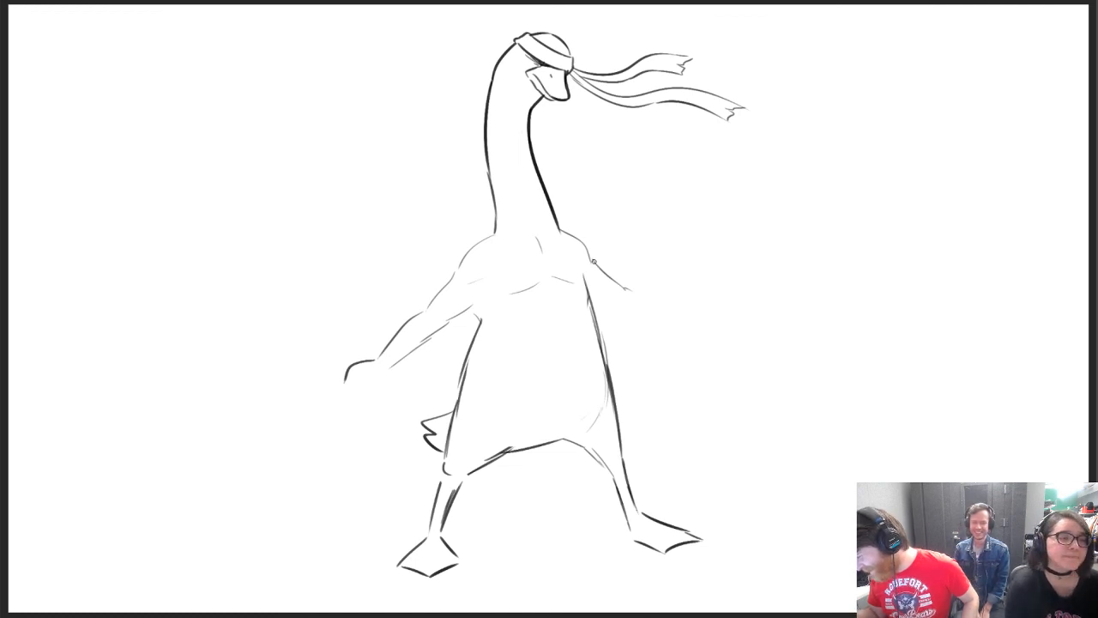
Try short armpit and chest strokes beside the first arm, undoing the unwanted ones
drag(471, 303, 480, 328)
key(ctrl+z)
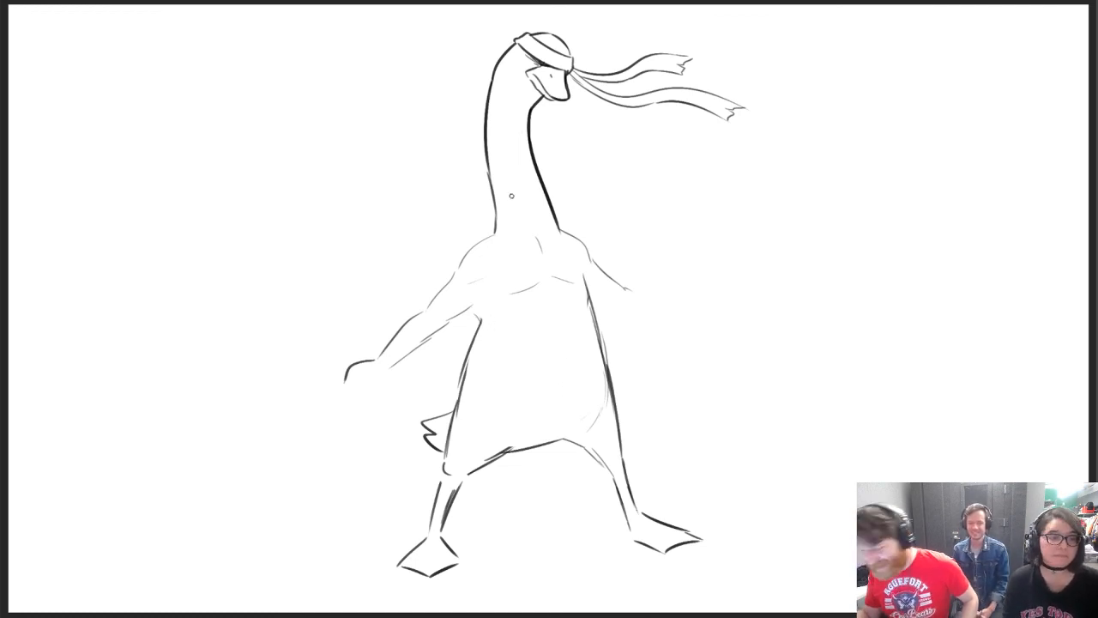
mouse_move(487, 287)
mouse_down()
mouse_move(512, 288)
mouse_move(495, 291)
mouse_move(482, 238)
mouse_up()
key(ctrl+z)
key(ctrl+z)
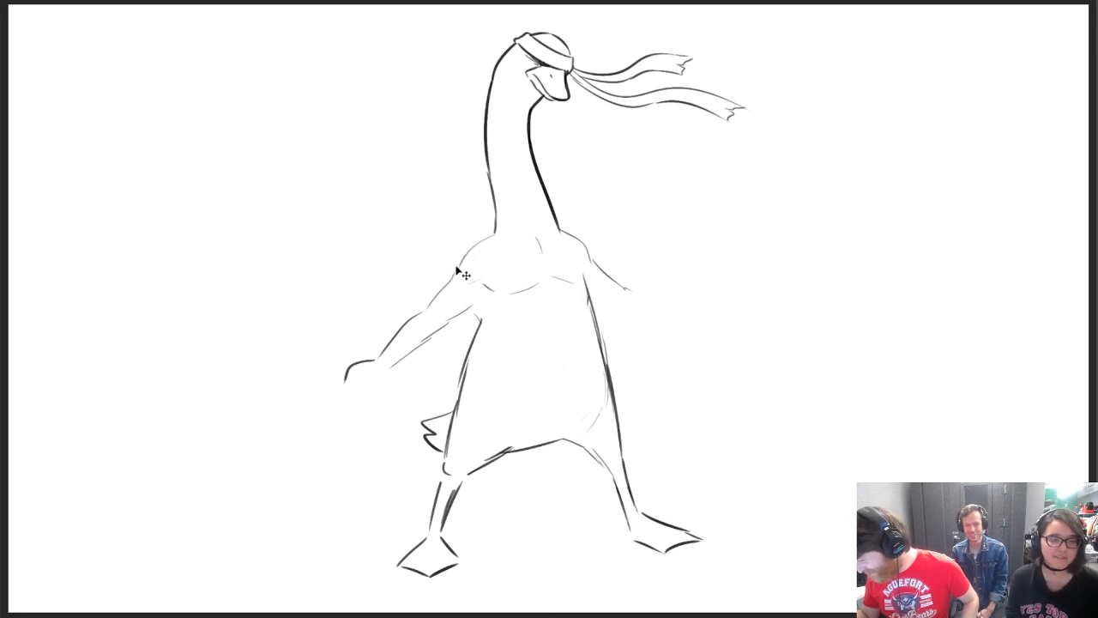
Thicken the outlines of both shoulders up to the base of the neck
drag(452, 275, 492, 236)
drag(560, 230, 588, 251)
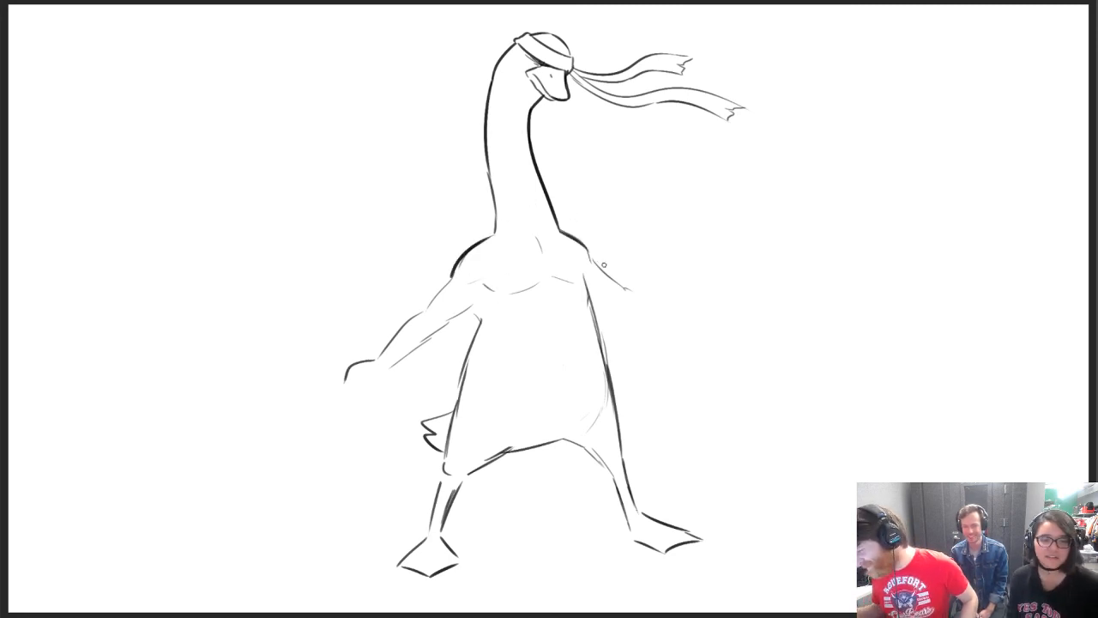
drag(493, 238, 495, 225)
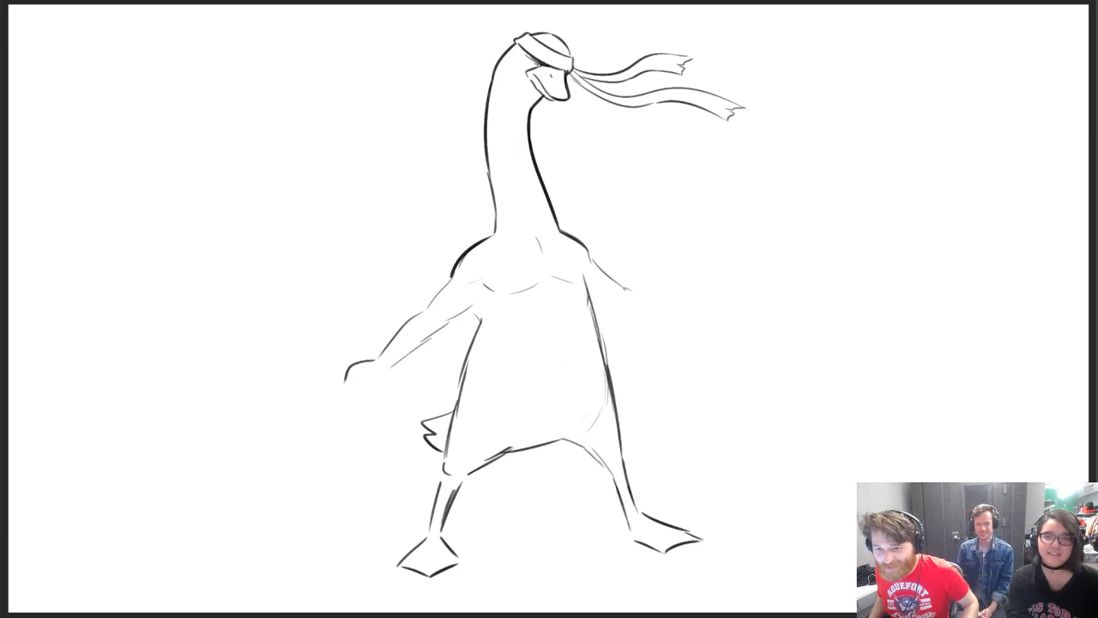
Sketch muscle lines across the abdomen and erase all the chest and abdomen details
mouse_move(549, 292)
mouse_down()
mouse_move(554, 336)
mouse_move(528, 309)
mouse_move(573, 303)
mouse_up()
key(ctrl+z)
drag(491, 304, 538, 338)
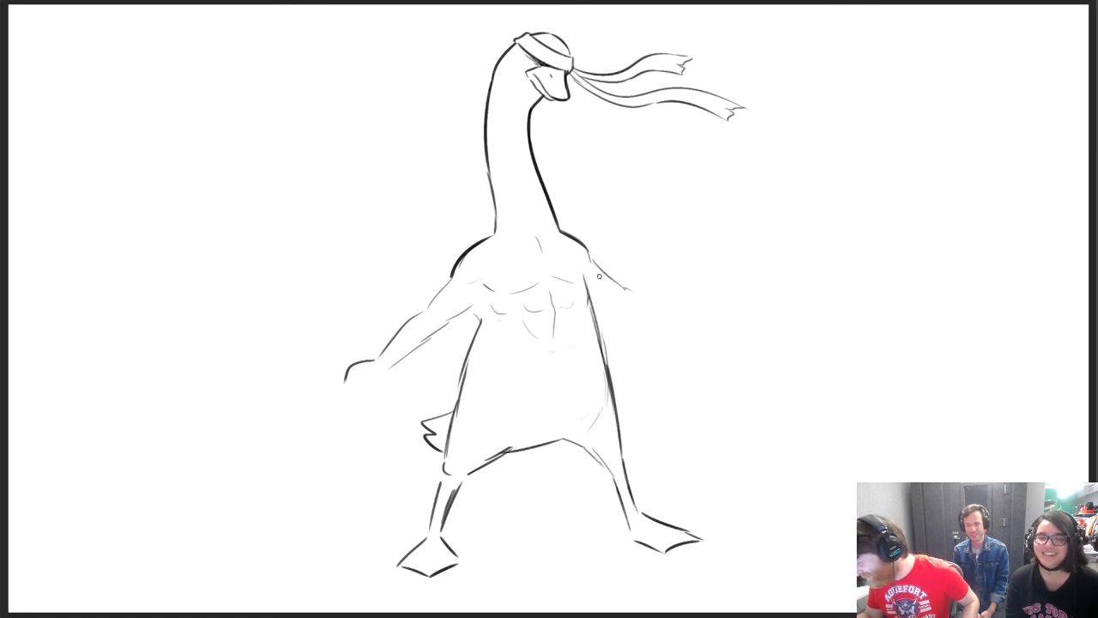
key(e)
mouse_move(505, 292)
mouse_down()
mouse_move(510, 327)
mouse_move(564, 311)
mouse_move(538, 246)
mouse_move(488, 286)
mouse_move(501, 279)
mouse_up()
key(b)
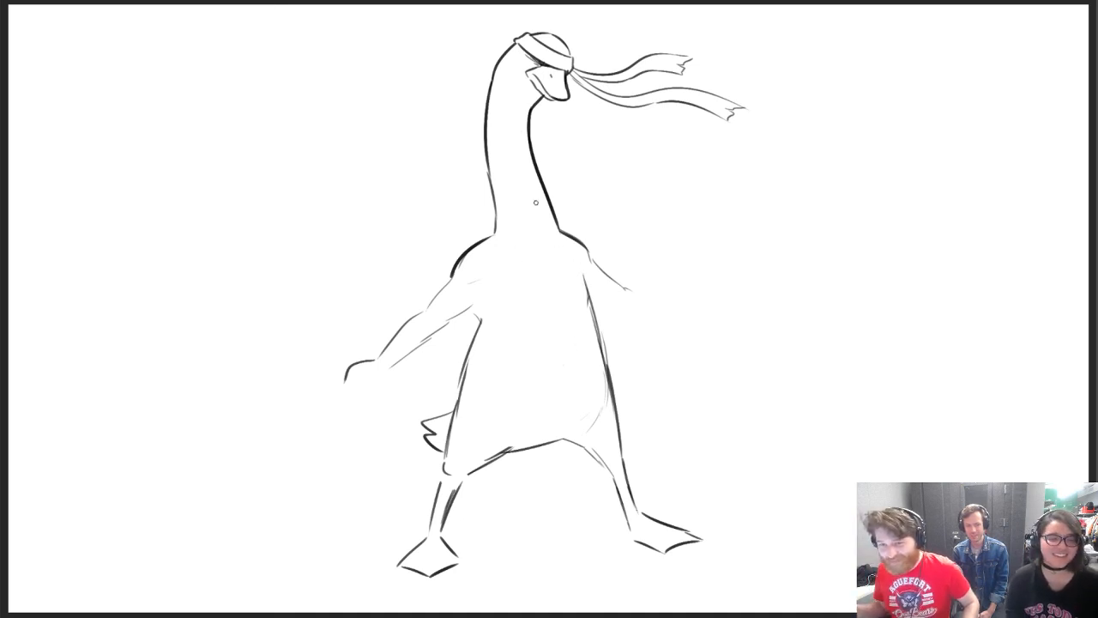
Draw the first side of a narrow belt around the waist with the start of a central knot, undoing unwanted strokes
drag(480, 323, 587, 315)
key(ctrl+z)
drag(480, 319, 589, 305)
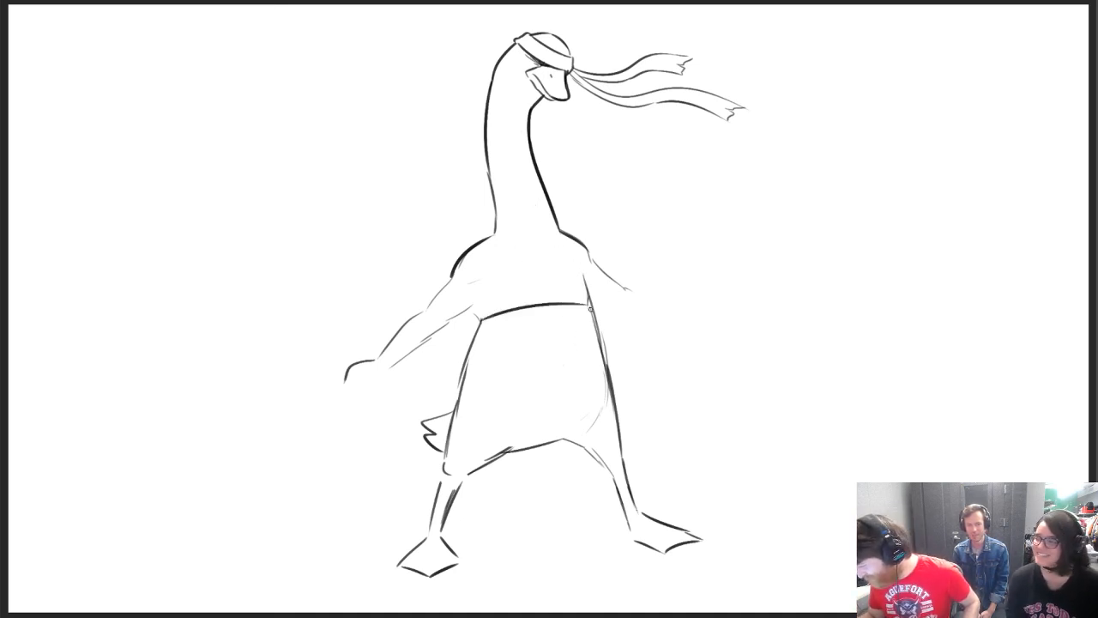
mouse_move(490, 322)
mouse_down()
mouse_move(591, 320)
mouse_move(557, 304)
mouse_move(536, 322)
mouse_move(477, 335)
mouse_move(562, 309)
mouse_move(489, 333)
mouse_move(546, 328)
mouse_move(531, 330)
mouse_up()
key(ctrl+z)
key(e)
key(b)
key(ctrl+z)
drag(558, 305, 560, 322)
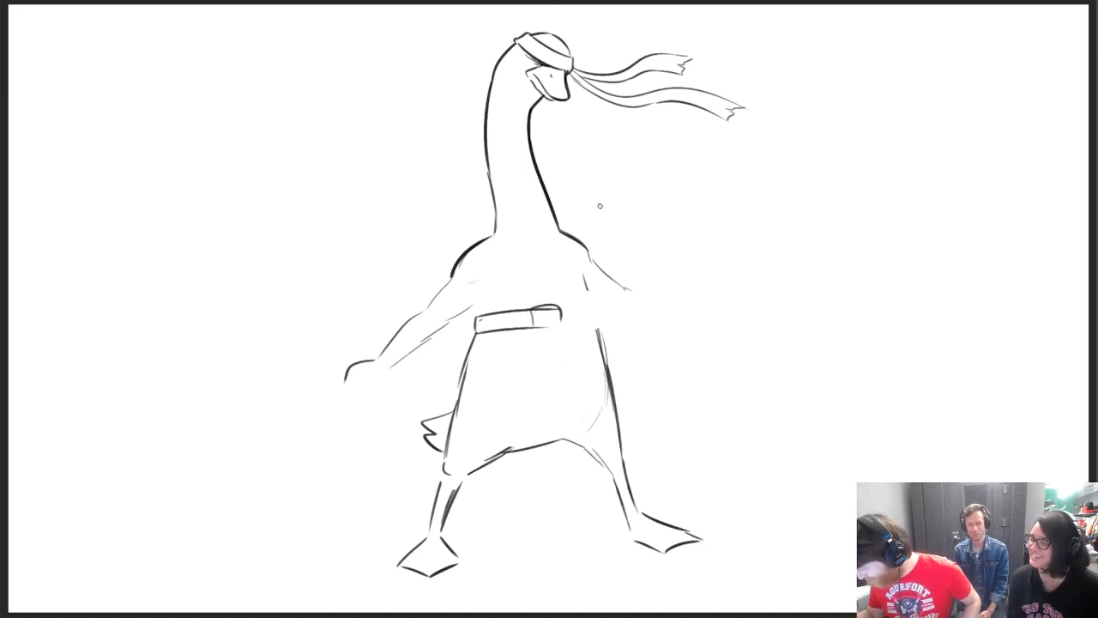
Complete the belt with a rounded knot, the band's other side and short hanging ends
key(e)
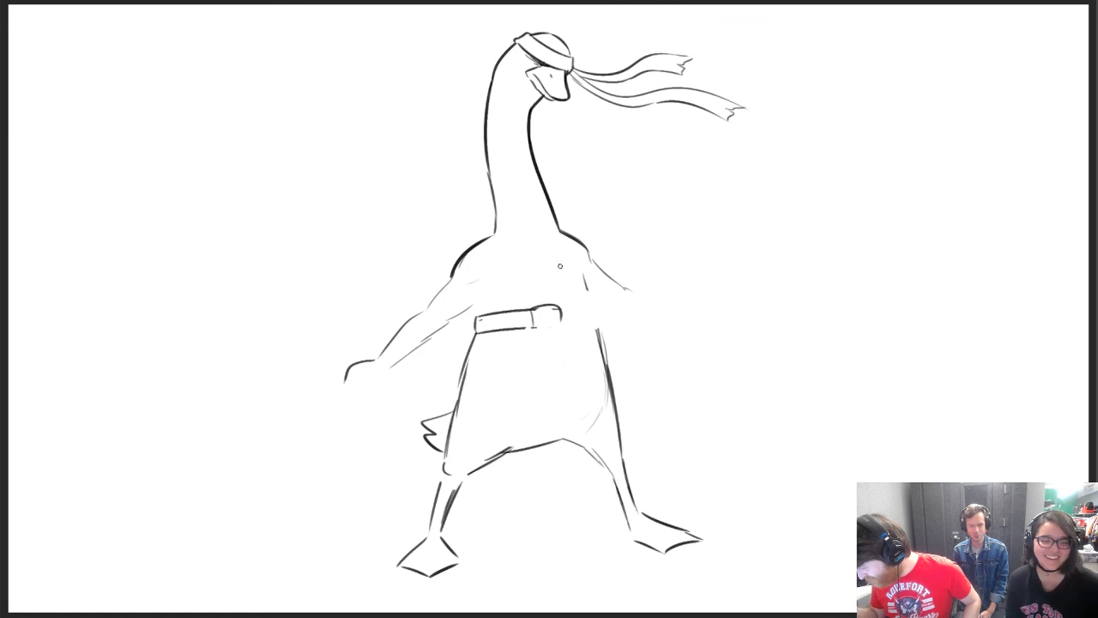
mouse_move(525, 324)
mouse_down()
mouse_move(517, 384)
mouse_move(534, 386)
mouse_move(538, 354)
mouse_move(536, 377)
mouse_up()
mouse_move(555, 332)
mouse_down()
mouse_move(573, 372)
mouse_move(586, 367)
mouse_up()
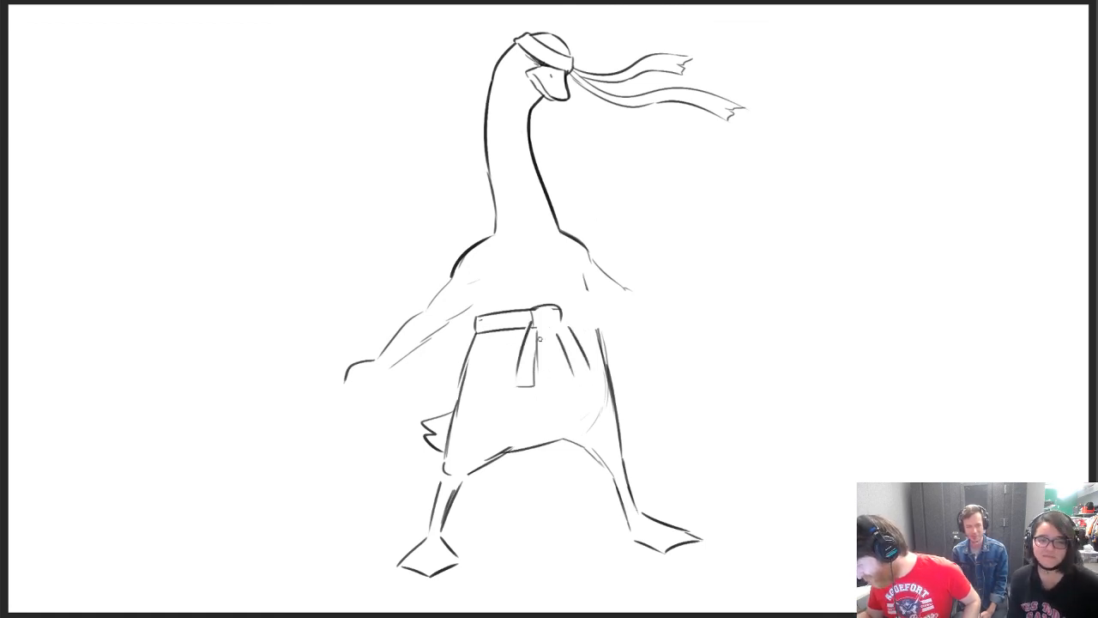
mouse_move(531, 326)
mouse_down()
mouse_move(552, 332)
mouse_move(587, 310)
mouse_move(598, 327)
mouse_up()
key(ctrl+z)
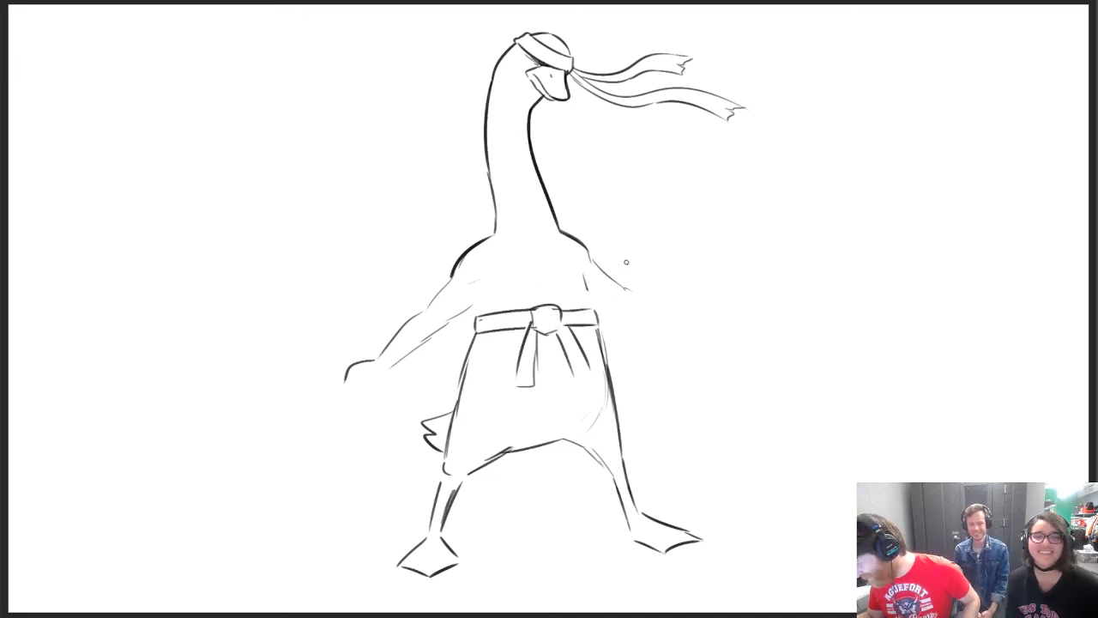
Erase the thigh outlines below the belt and redraw them as baggy trousers gathered above the lower legs
key(e)
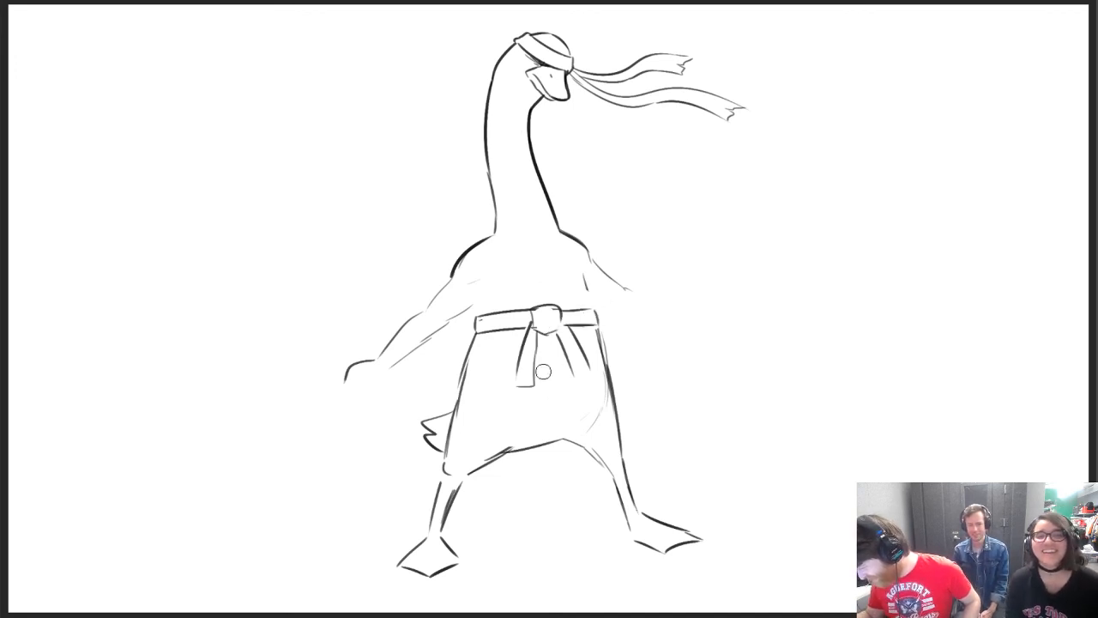
mouse_move(501, 450)
mouse_down()
mouse_move(560, 442)
mouse_move(449, 460)
mouse_move(446, 429)
mouse_move(485, 454)
mouse_up()
key(b)
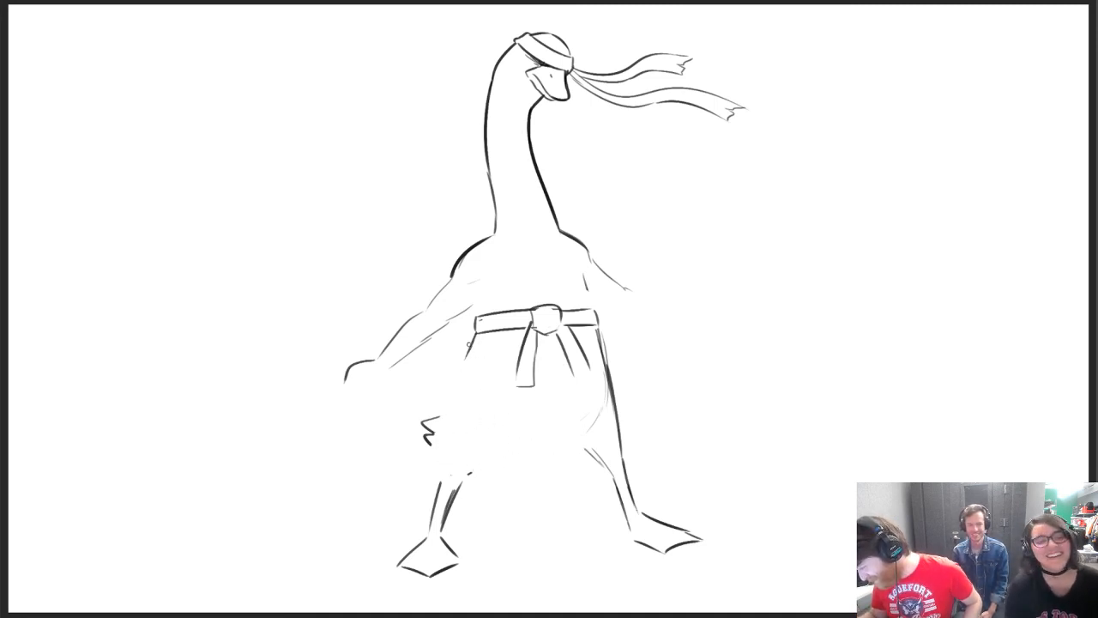
mouse_move(468, 344)
mouse_down()
mouse_move(433, 477)
mouse_move(444, 492)
mouse_move(508, 469)
mouse_move(529, 443)
mouse_move(604, 475)
mouse_move(622, 470)
mouse_up()
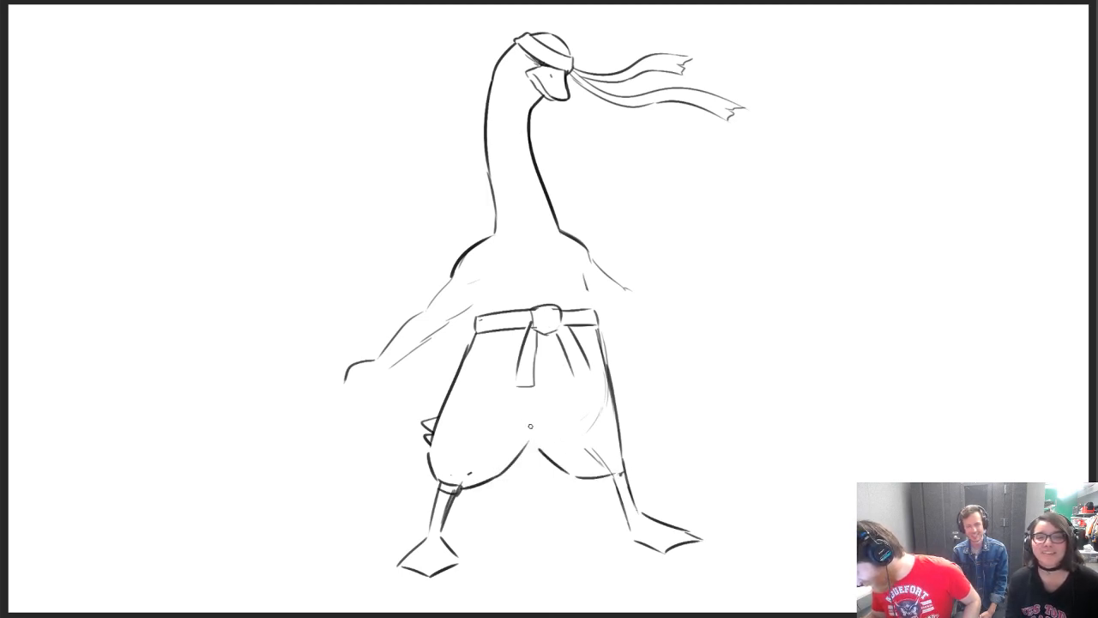
mouse_move(515, 458)
mouse_down()
mouse_move(560, 448)
mouse_move(603, 376)
mouse_move(599, 337)
mouse_move(629, 448)
mouse_move(625, 427)
mouse_up()
key(b)
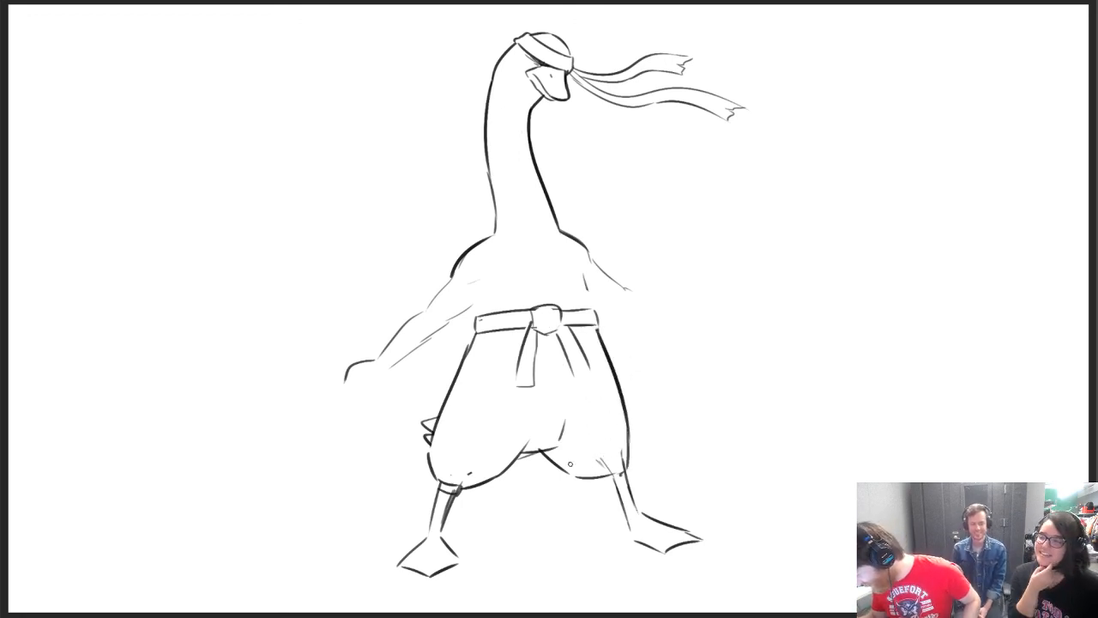
Add a cuff to the second trouser leg and redraw the crotch and inner hem curve, erasing the stray lines
mouse_move(602, 477)
mouse_down()
mouse_move(630, 482)
mouse_move(600, 463)
mouse_move(629, 461)
mouse_up()
key(e)
drag(549, 463, 573, 480)
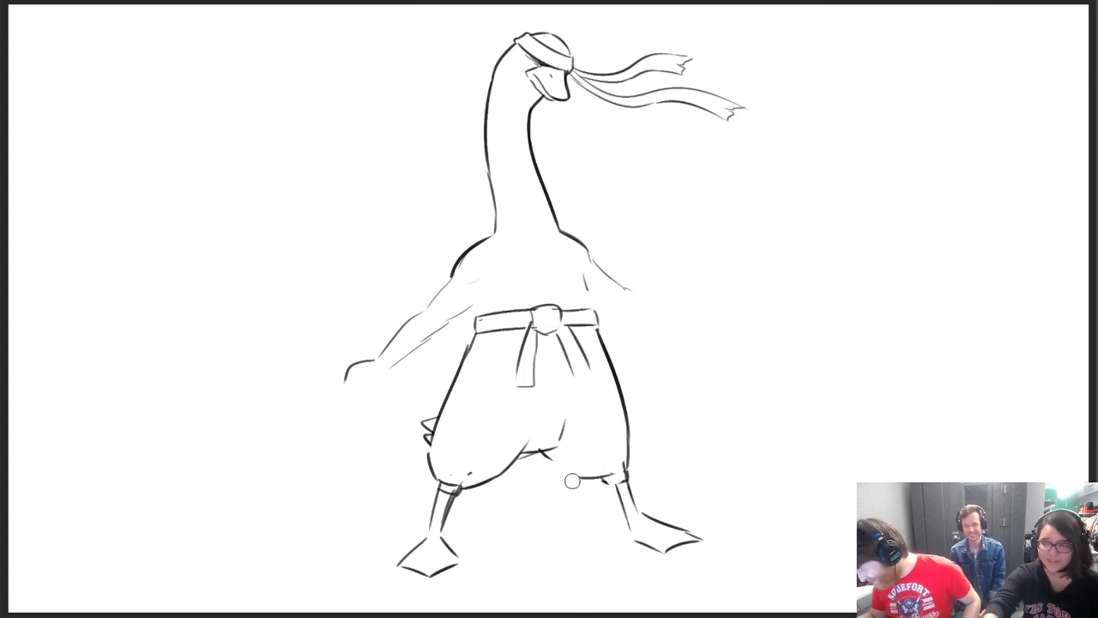
key(b)
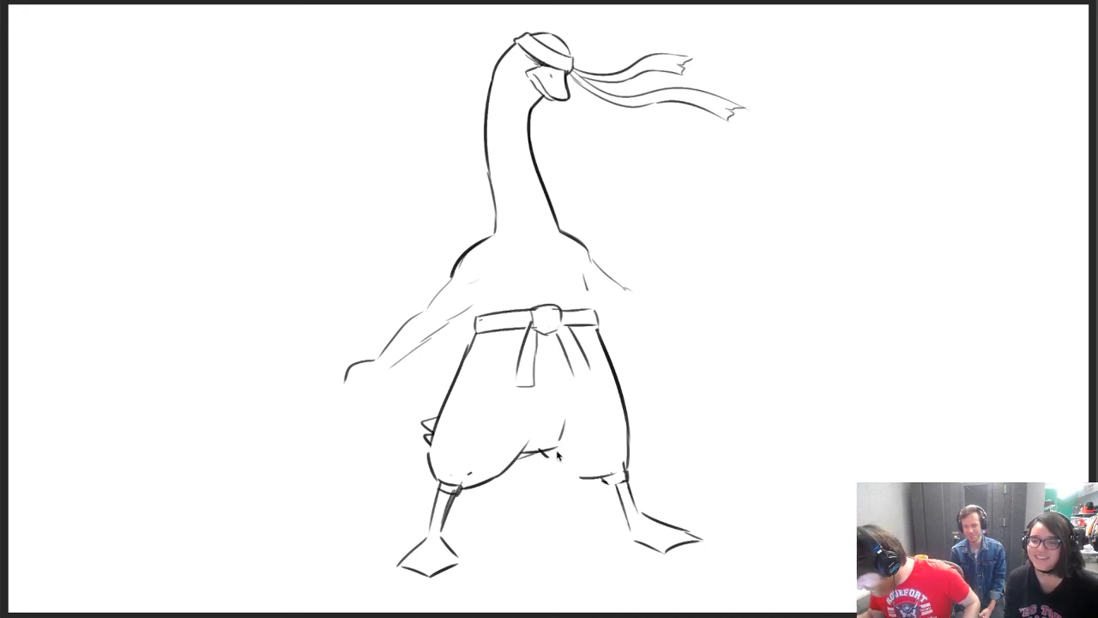
mouse_move(552, 449)
mouse_down()
mouse_move(584, 474)
mouse_move(525, 449)
mouse_up()
key(e)
mouse_move(562, 415)
mouse_down()
mouse_move(546, 449)
mouse_move(540, 441)
mouse_move(556, 450)
mouse_up()
key(b)
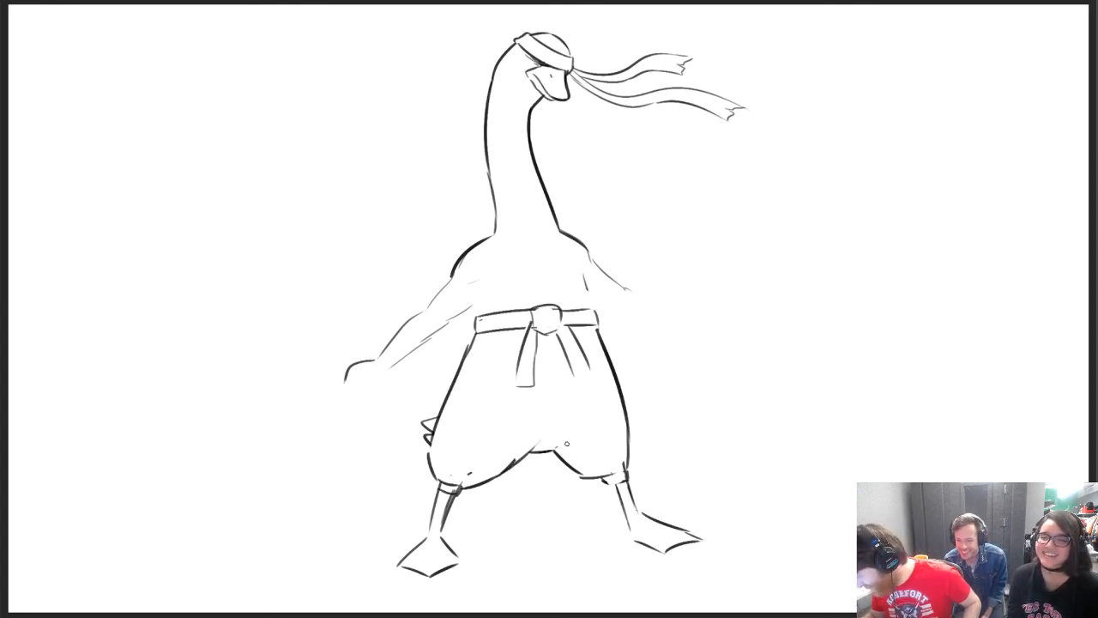
Replace the short belt ends with two long, widening tails that hang from the knot almost to the crotch
key(e)
mouse_move(519, 339)
mouse_down()
mouse_move(529, 364)
mouse_move(557, 339)
mouse_move(589, 376)
mouse_move(537, 340)
mouse_move(523, 429)
mouse_move(547, 410)
mouse_move(536, 433)
mouse_move(550, 405)
mouse_move(562, 417)
mouse_up()
key(ctrl+z)
mouse_move(549, 336)
mouse_down()
mouse_move(575, 418)
mouse_move(587, 396)
mouse_up()
key(ctrl+z)
drag(561, 331, 597, 424)
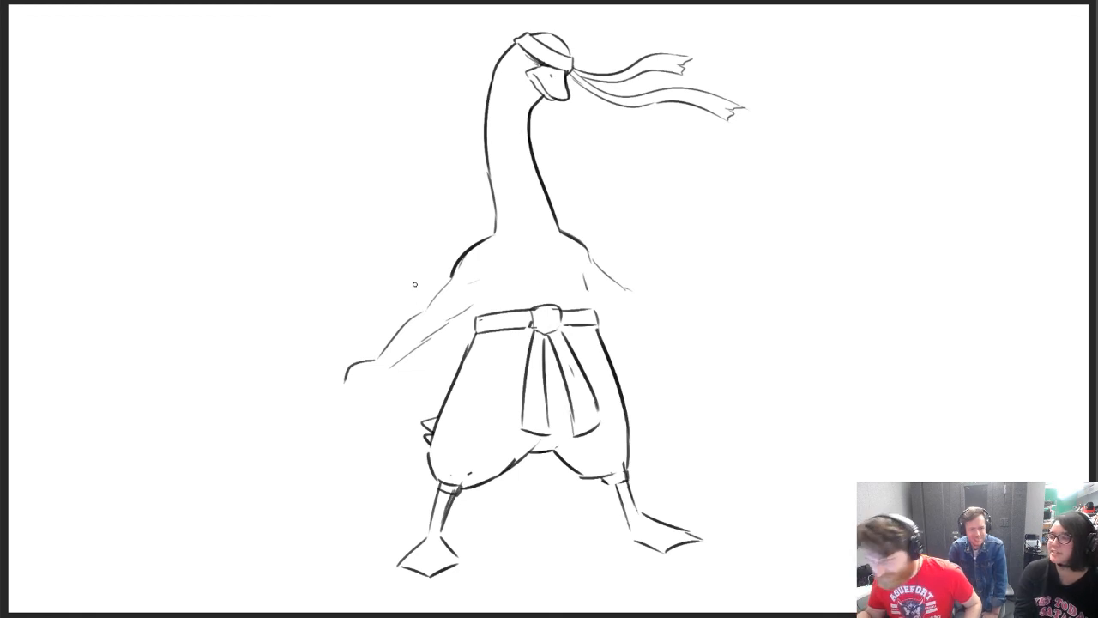
Draw a forearm guard with a raised pointed edge at the elbow, tapering towards the hand
drag(422, 310, 435, 332)
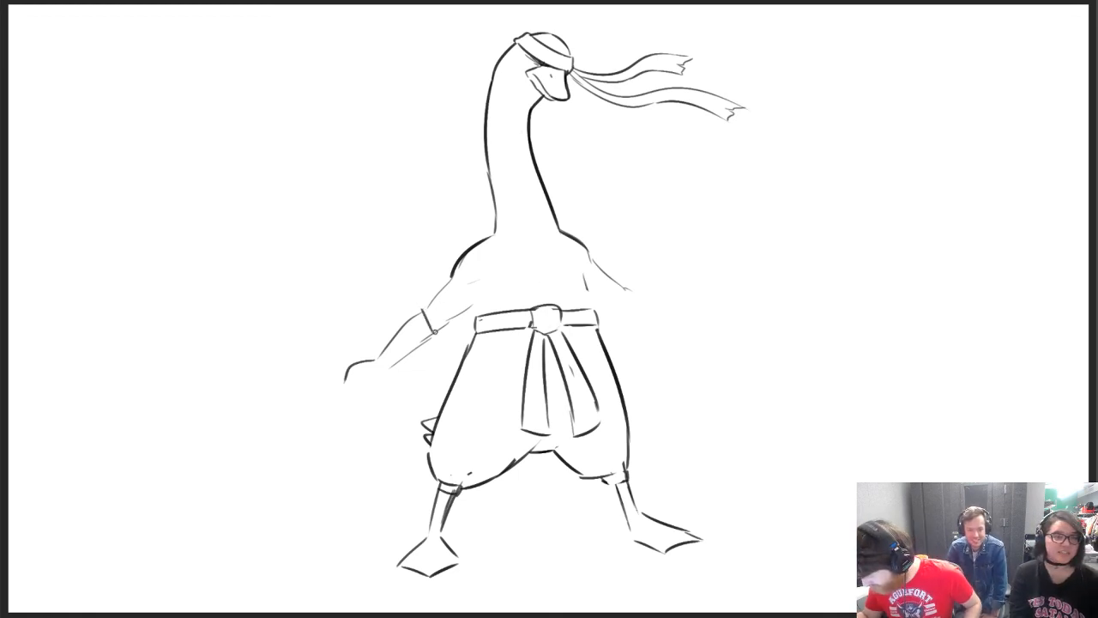
mouse_move(375, 355)
mouse_down()
mouse_move(410, 305)
mouse_move(436, 334)
mouse_move(405, 361)
mouse_up()
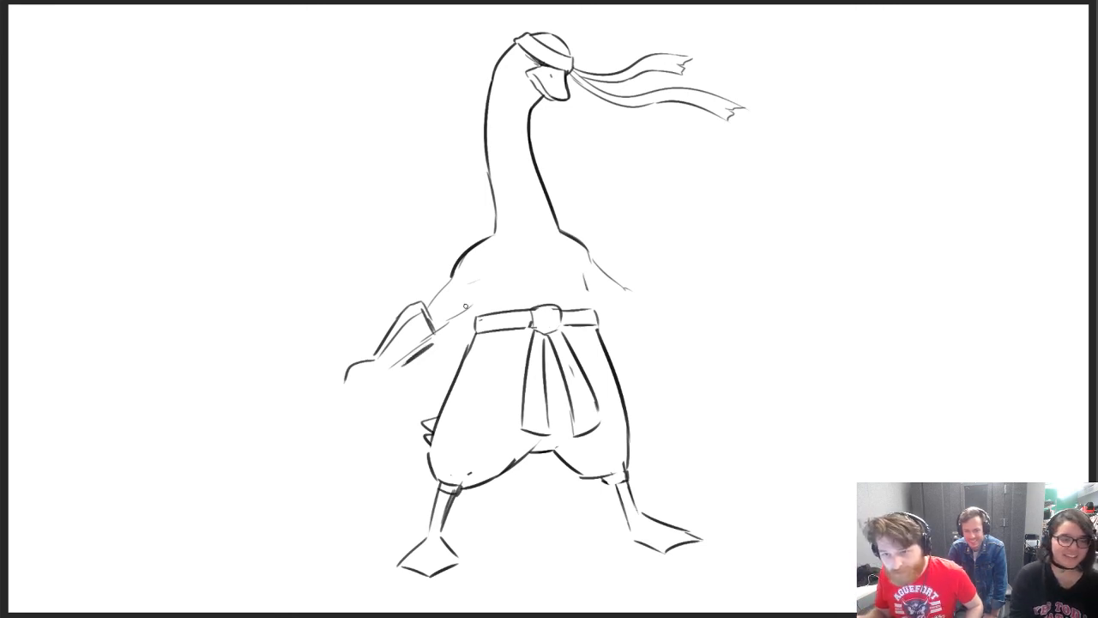
mouse_move(375, 346)
mouse_down()
mouse_move(349, 366)
mouse_move(391, 328)
mouse_up()
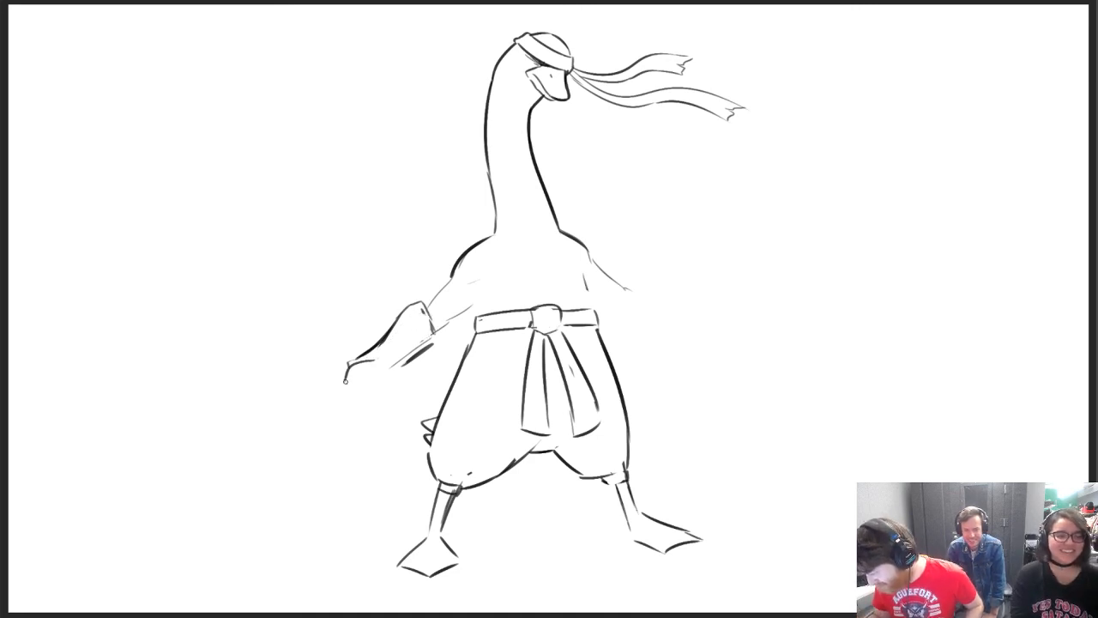
Draw a long tapering dagger pointing down and outward, with fingers gripping it and a small curved guard
mouse_move(346, 380)
mouse_down()
mouse_move(355, 393)
mouse_move(359, 376)
mouse_move(290, 441)
mouse_up()
key(ctrl+z)
mouse_move(340, 387)
mouse_down()
mouse_move(347, 401)
mouse_move(255, 490)
mouse_up()
mouse_move(256, 490)
mouse_down()
mouse_move(358, 411)
mouse_move(364, 394)
mouse_move(366, 405)
mouse_move(378, 409)
mouse_move(384, 391)
mouse_move(387, 402)
mouse_move(393, 372)
mouse_up()
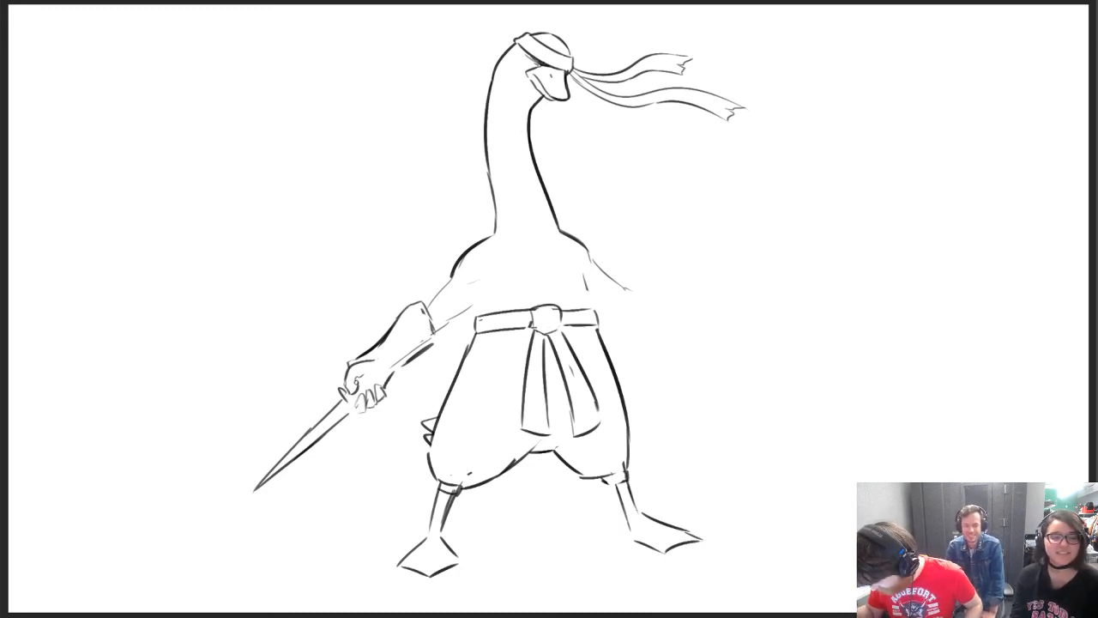
mouse_move(332, 400)
mouse_down()
mouse_move(350, 387)
mouse_move(355, 420)
mouse_up()
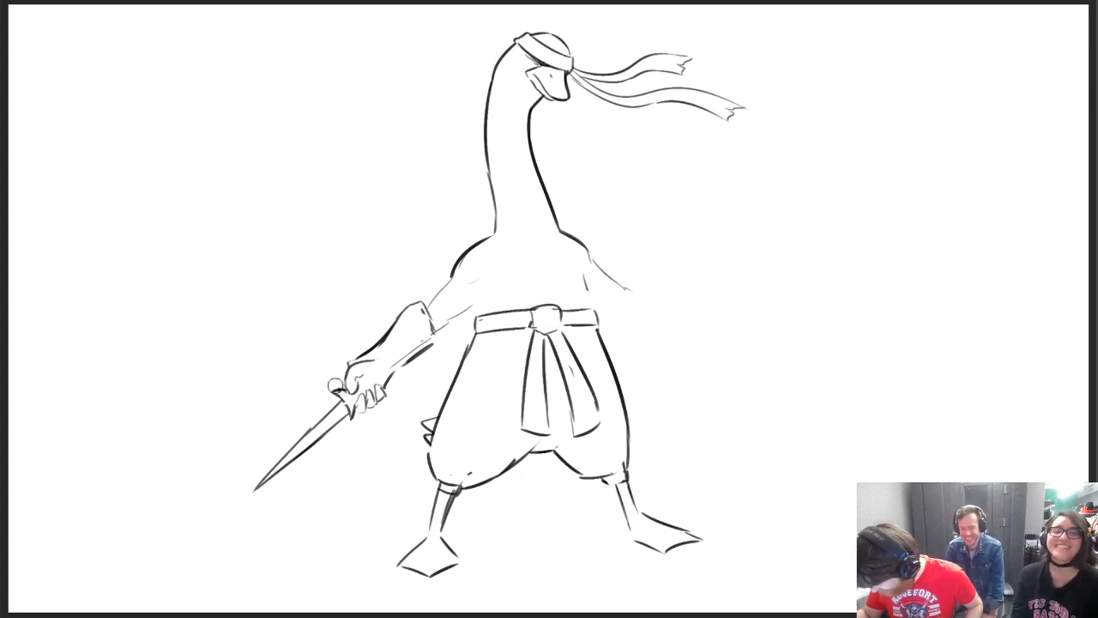
Add a wrist band and straps across the forearm guard, and darken the upper arm's outer outline
mouse_move(362, 361)
mouse_down()
mouse_move(393, 383)
mouse_move(412, 322)
mouse_move(394, 356)
mouse_move(400, 370)
mouse_up()
mouse_move(389, 341)
mouse_down()
mouse_move(403, 362)
mouse_move(416, 338)
mouse_move(421, 347)
mouse_up()
mouse_move(418, 320)
mouse_down()
mouse_move(428, 343)
mouse_move(453, 279)
mouse_up()
key(e)
key(b)
Darken the underside of the upper arm and add short collarbone marks at the base of the neck
mouse_move(434, 332)
mouse_down()
mouse_move(471, 304)
mouse_move(452, 283)
mouse_move(481, 282)
mouse_up()
key(ctrl+z)
drag(505, 242, 517, 246)
drag(512, 242, 545, 246)
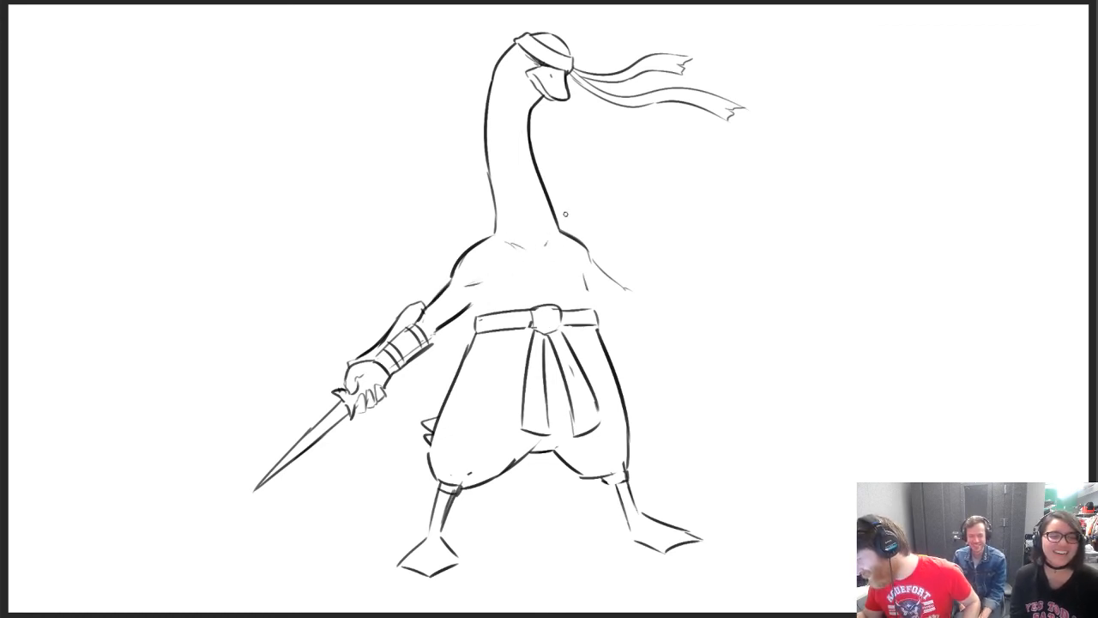
Darken the torso's sides between the armpits and belt, and extend the second arm with an upper forearm line
drag(471, 299, 481, 311)
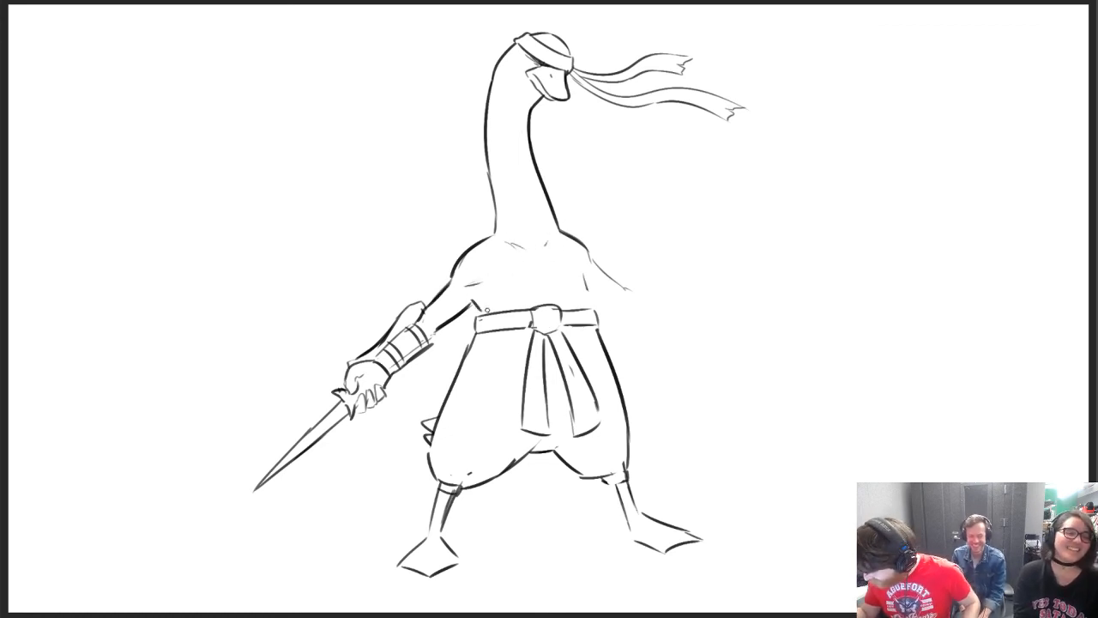
mouse_move(585, 266)
mouse_down()
mouse_move(589, 302)
mouse_move(669, 316)
mouse_up()
drag(625, 287, 673, 311)
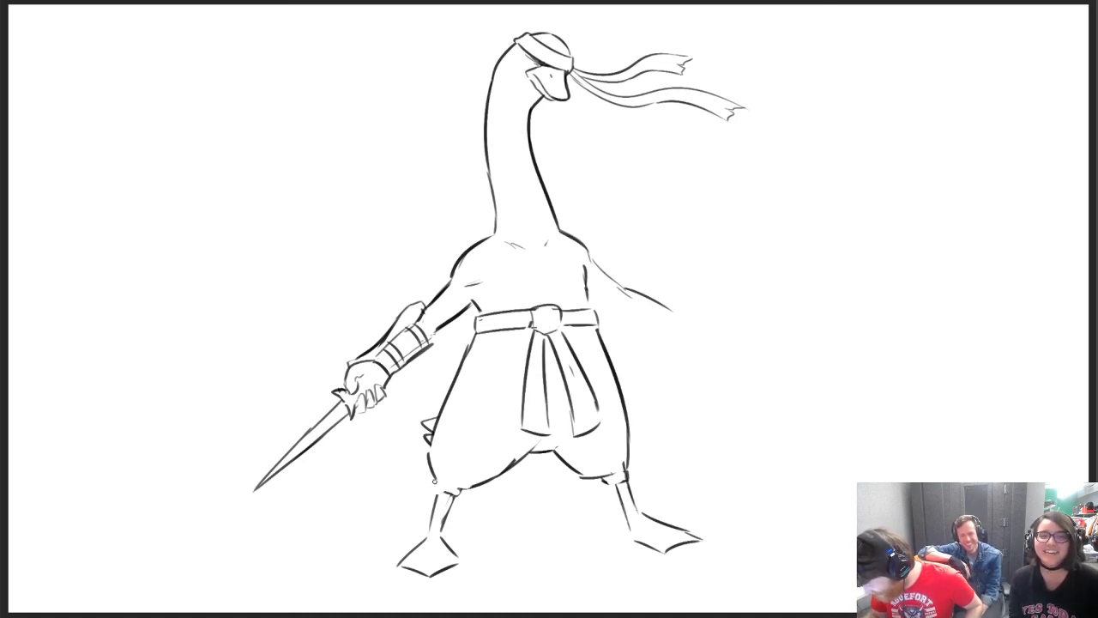
Close the first trouser leg's cuff, erase the feather tail and redraw the leg's outer outline with a loose bulge
drag(446, 491, 464, 489)
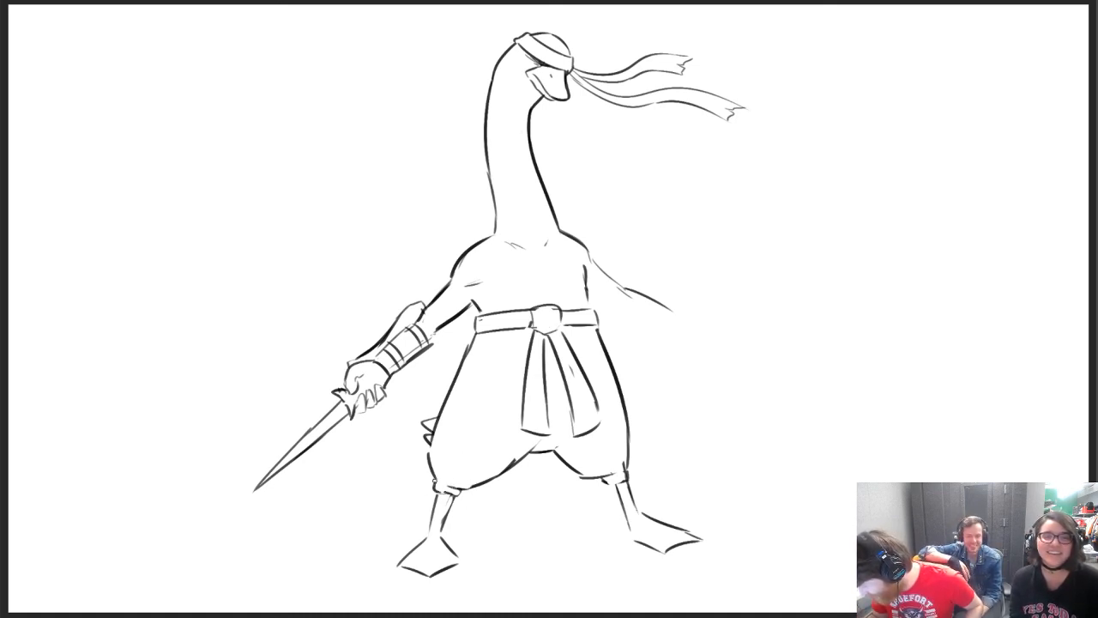
mouse_move(428, 455)
mouse_down()
mouse_move(433, 437)
mouse_move(420, 438)
mouse_up()
key(e)
mouse_move(475, 345)
mouse_down()
mouse_move(436, 399)
mouse_move(427, 455)
mouse_up()
key(b)
mouse_move(449, 400)
mouse_down()
mouse_move(433, 417)
mouse_move(443, 405)
mouse_up()
drag(472, 344, 450, 393)
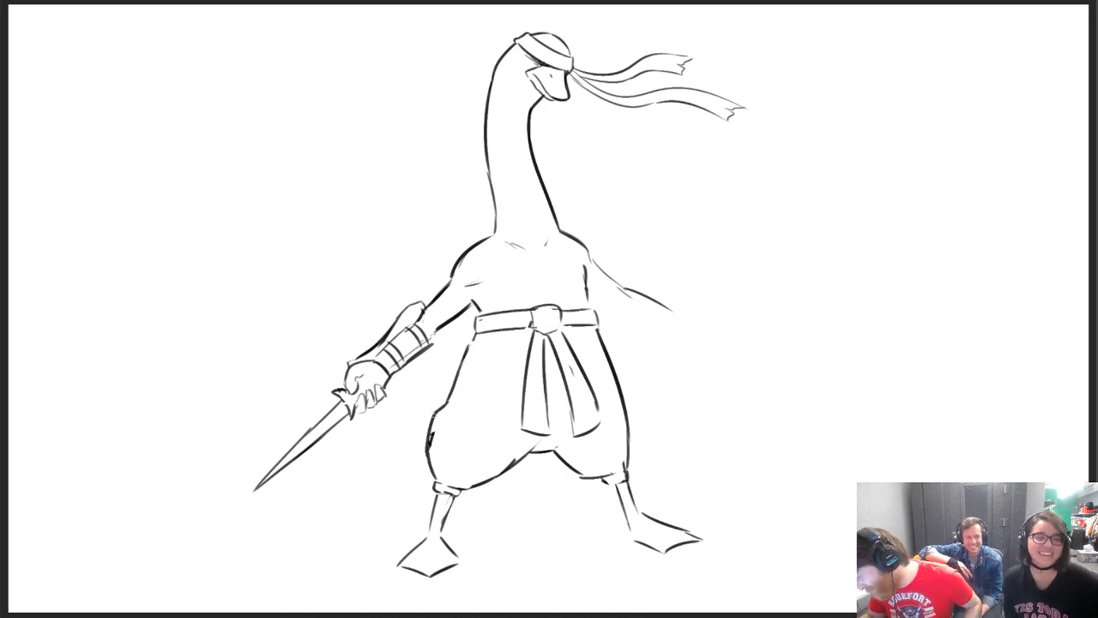
Add fold lines to the outer sides of the trousers, wrap bands on the first shin, and tidy the second leg's cuff
drag(608, 380, 623, 405)
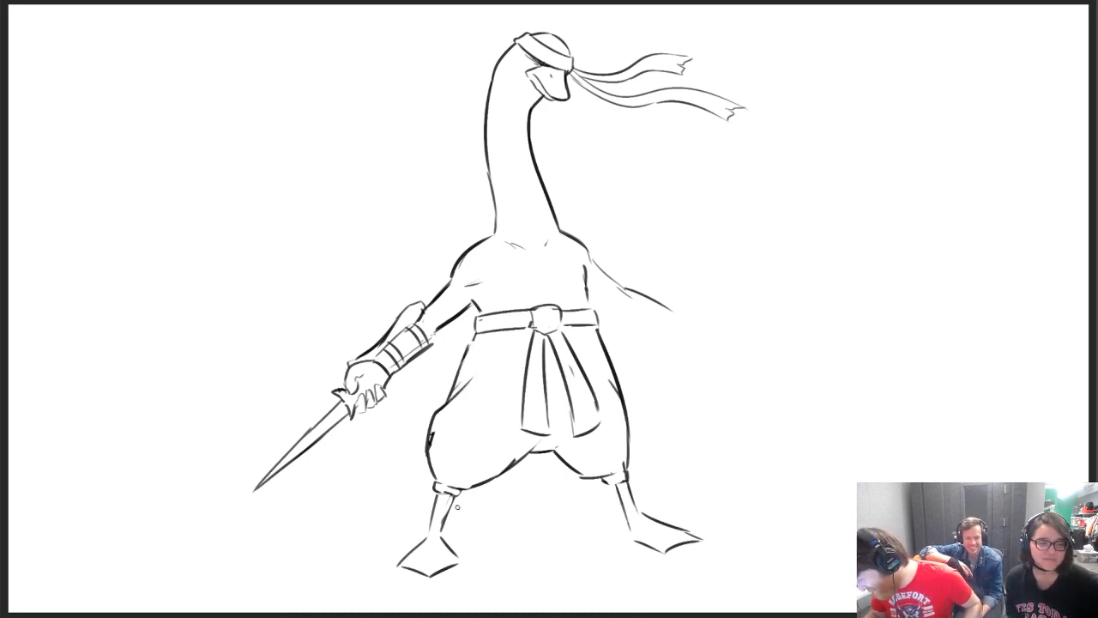
drag(446, 495, 429, 565)
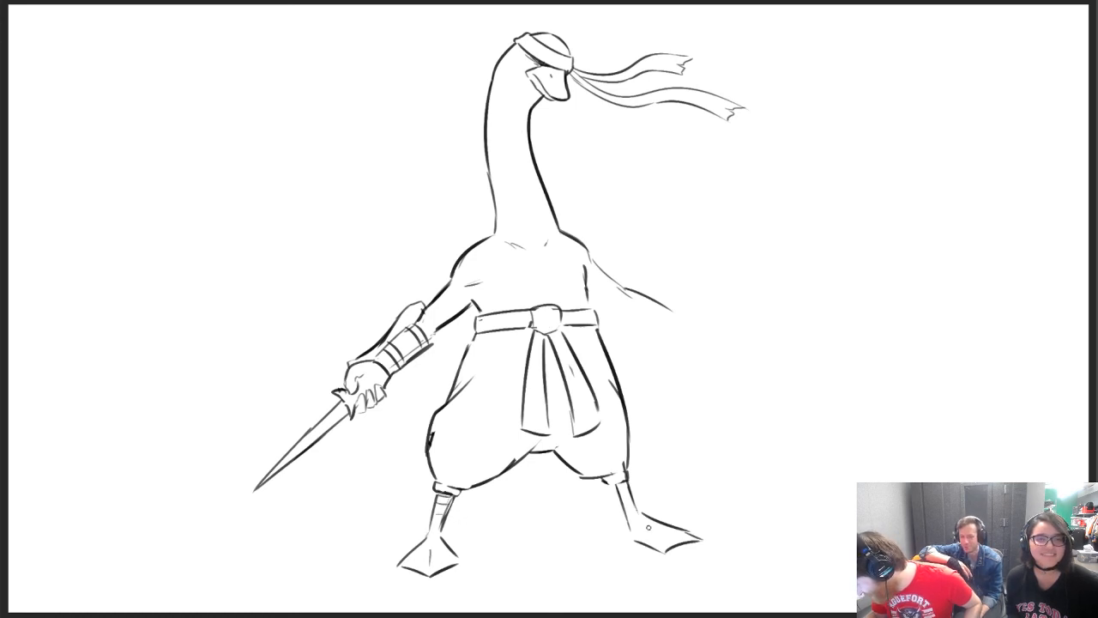
drag(632, 520, 633, 533)
drag(608, 482, 627, 480)
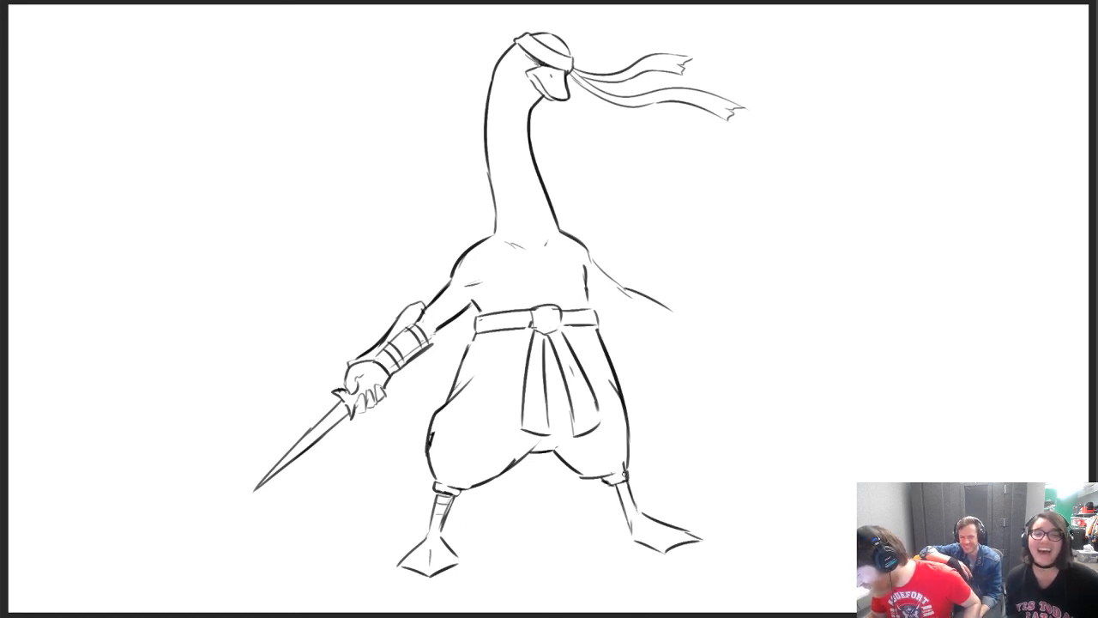
Refine the crotch line below the sash and redraw the round belt buckle as a tied knot
drag(547, 442, 571, 452)
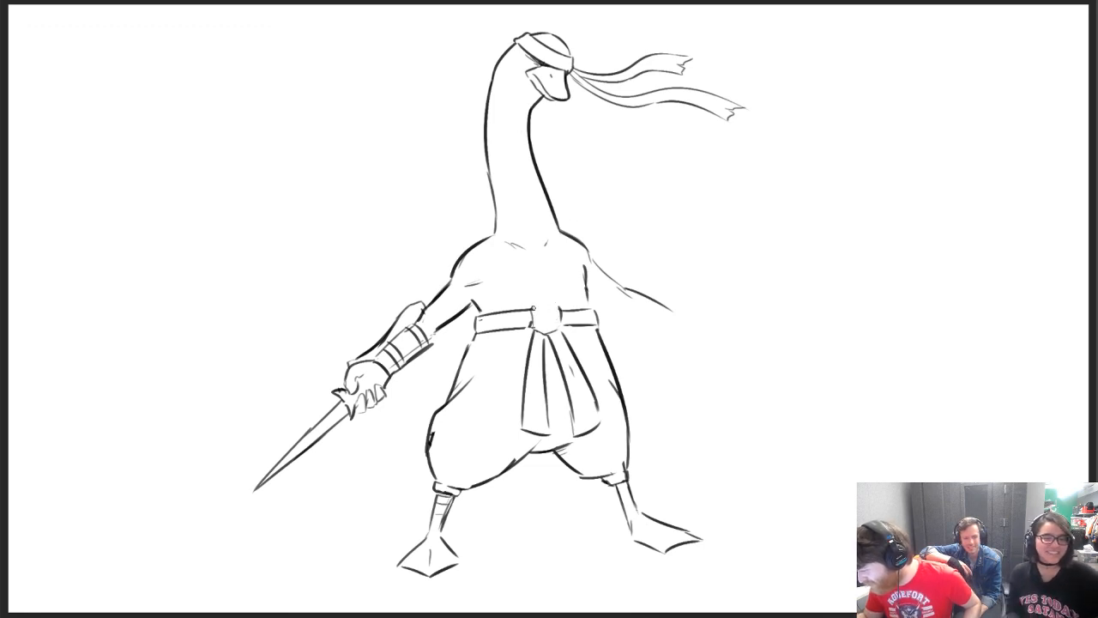
mouse_move(533, 308)
mouse_down()
mouse_move(558, 307)
mouse_move(556, 330)
mouse_move(551, 321)
mouse_up()
key(ctrl+z)
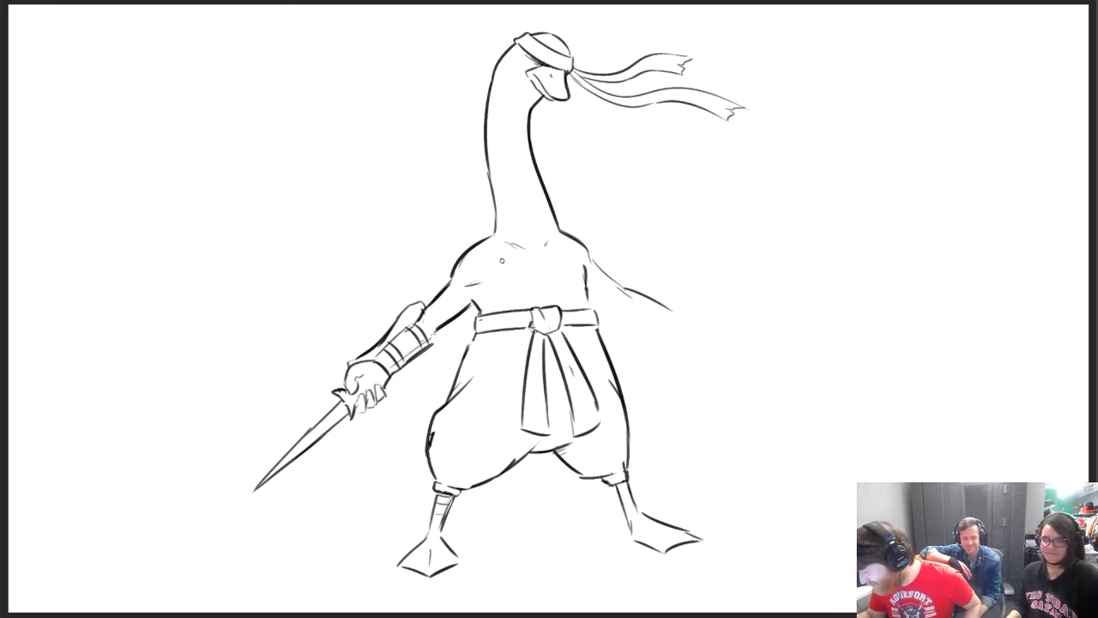
Clean up and darken the belt's two bands and their outer ends on either side of the knot
key(e)
mouse_move(492, 314)
mouse_down()
mouse_move(479, 325)
mouse_move(508, 312)
mouse_move(476, 325)
mouse_up()
key(b)
key(ctrl+z)
key(ctrl+z)
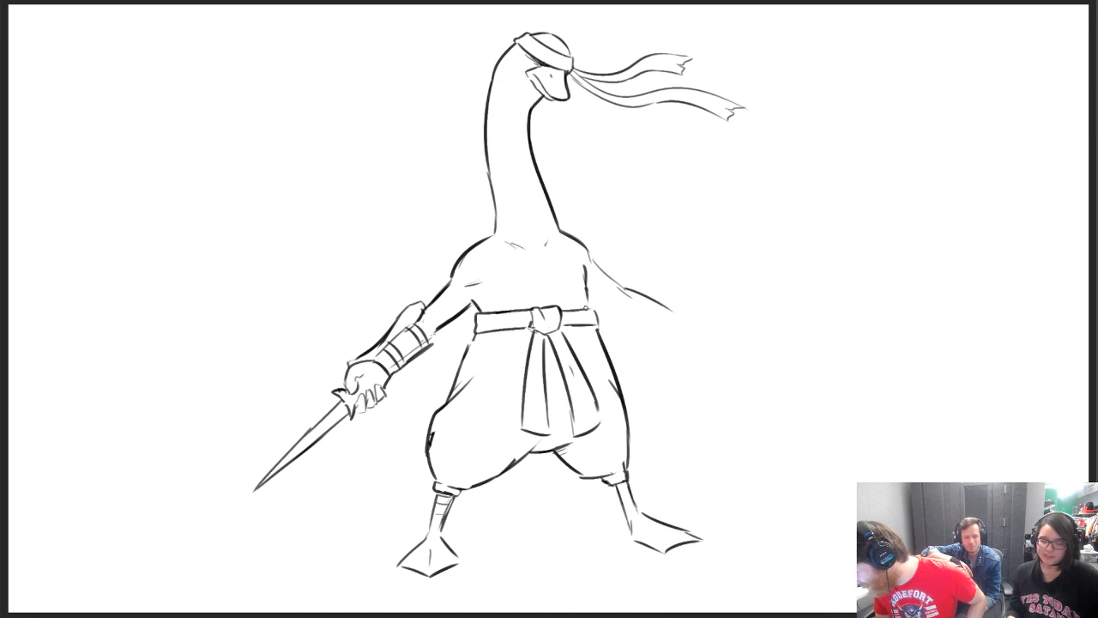
mouse_move(573, 310)
mouse_down()
mouse_move(596, 311)
mouse_move(601, 328)
mouse_up()
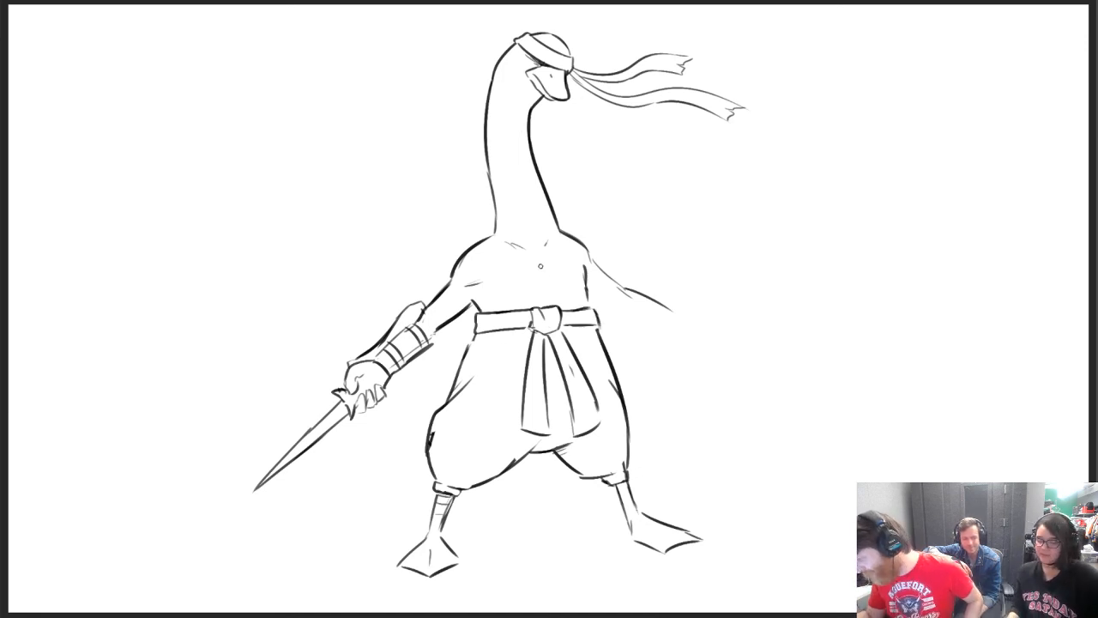
Add a short centre line on the chest and strengthen the thumb and fingers gripping the dagger
drag(540, 265, 542, 282)
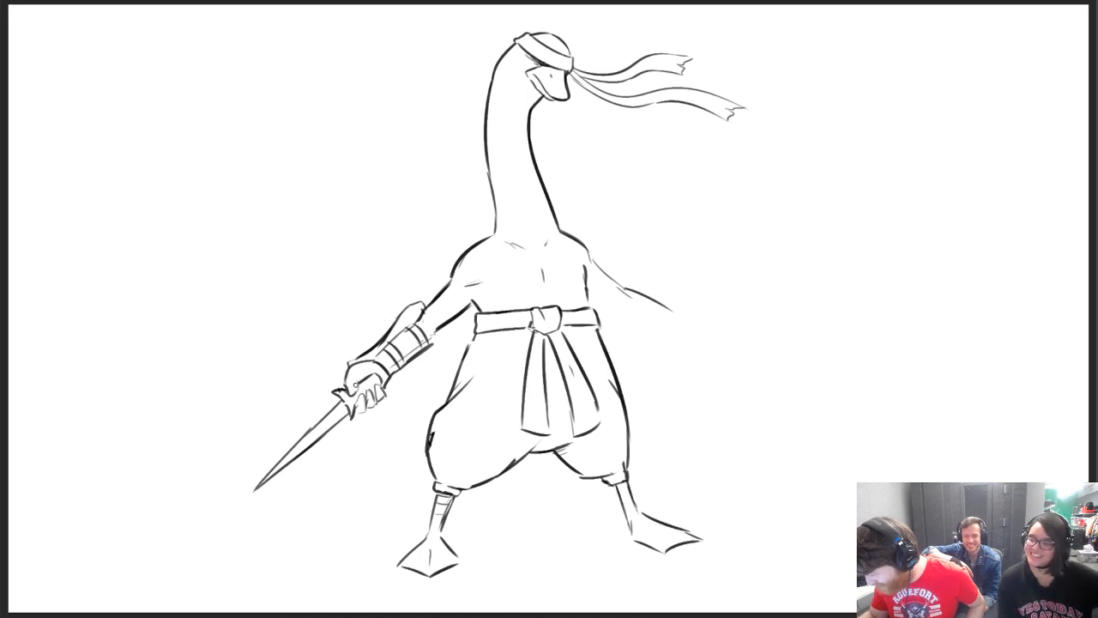
mouse_move(346, 382)
mouse_down()
mouse_move(368, 409)
mouse_move(383, 390)
mouse_up()
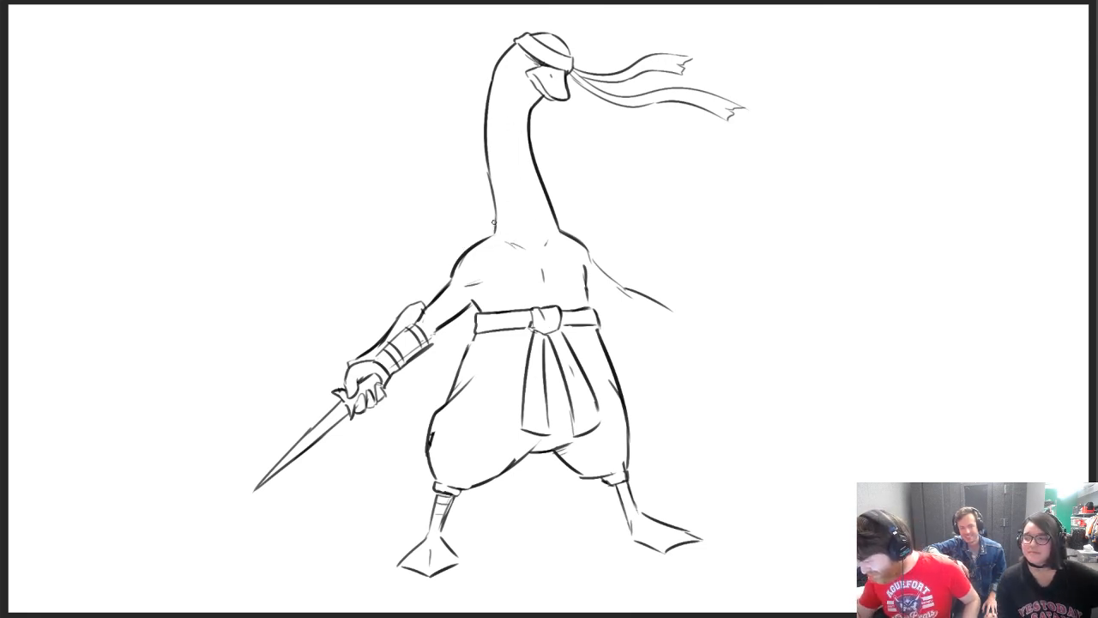
Draw a feathered mantle spreading over the dagger arm's shoulder and running diagonally across the chest to the opposite side
mouse_move(490, 219)
mouse_down()
mouse_move(407, 229)
mouse_move(444, 236)
mouse_move(396, 260)
mouse_move(451, 249)
mouse_move(431, 277)
mouse_move(476, 255)
mouse_move(475, 283)
mouse_move(496, 258)
mouse_move(523, 271)
mouse_up()
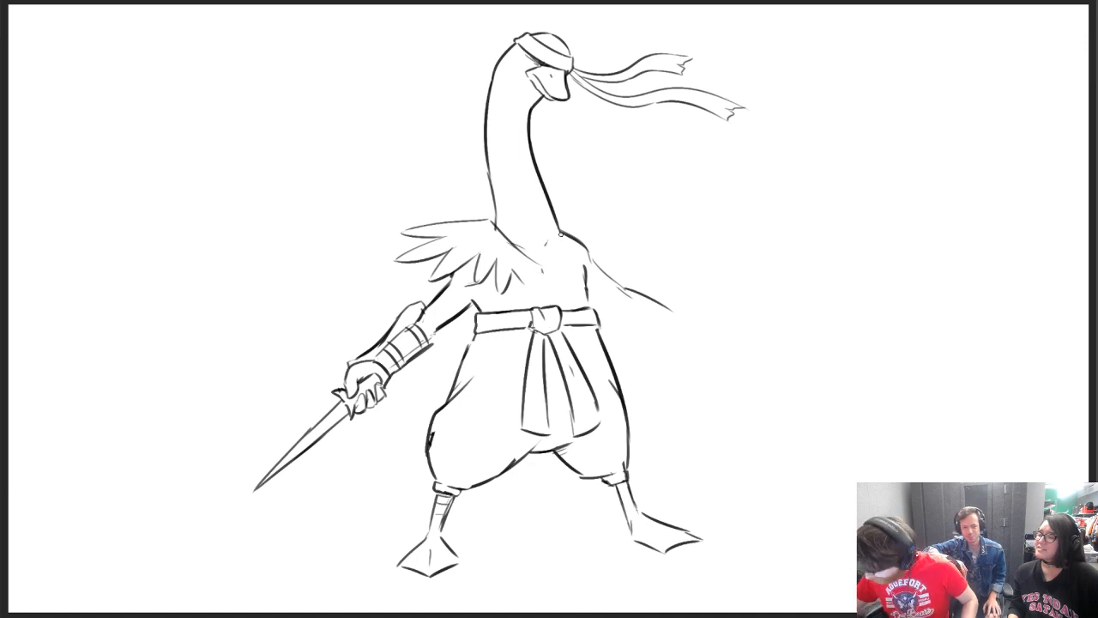
mouse_move(511, 272)
mouse_down()
mouse_move(527, 300)
mouse_move(527, 288)
mouse_up()
drag(530, 284, 550, 300)
drag(535, 262, 580, 276)
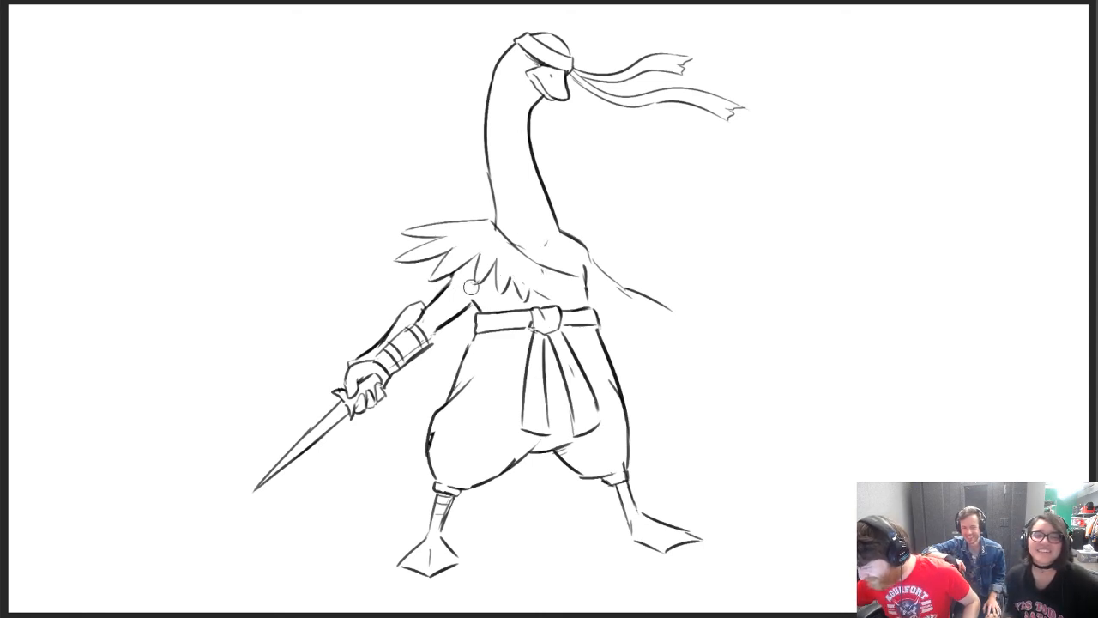
mouse_move(537, 250)
mouse_down()
mouse_move(538, 260)
mouse_move(550, 242)
mouse_up()
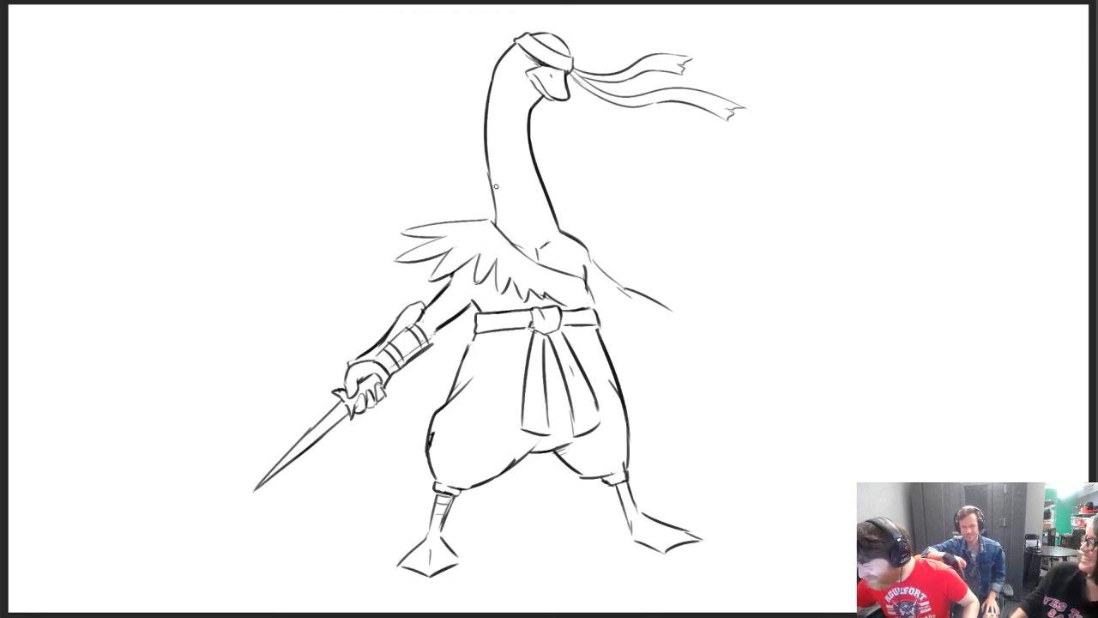
mouse_move(441, 222)
mouse_down()
mouse_move(435, 214)
mouse_move(483, 215)
mouse_move(454, 208)
mouse_move(487, 218)
mouse_up()
key(ctrl+z)
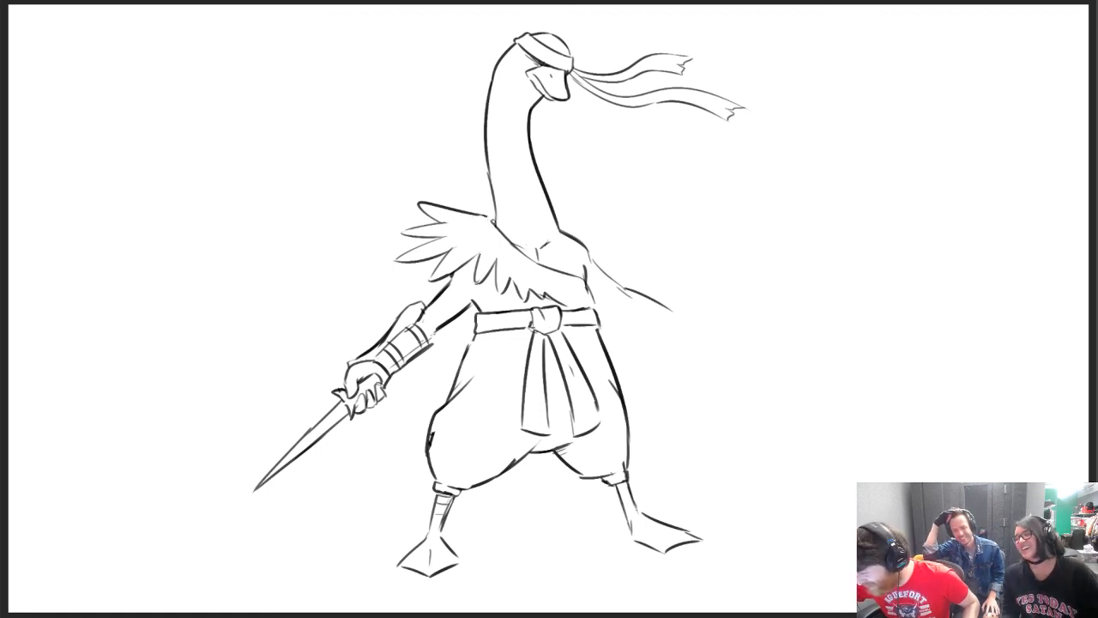
Draw a crest of pointed feathers at the back of the head and a small tuft on the headband's other side
drag(490, 26, 509, 45)
key(ctrl+z)
key(ctrl+z)
mouse_move(483, 23)
mouse_down()
mouse_move(492, 35)
mouse_move(444, 57)
mouse_move(446, 101)
mouse_up()
drag(487, 58, 446, 107)
mouse_move(561, 48)
mouse_down()
mouse_move(594, 31)
mouse_move(606, 63)
mouse_move(599, 21)
mouse_up()
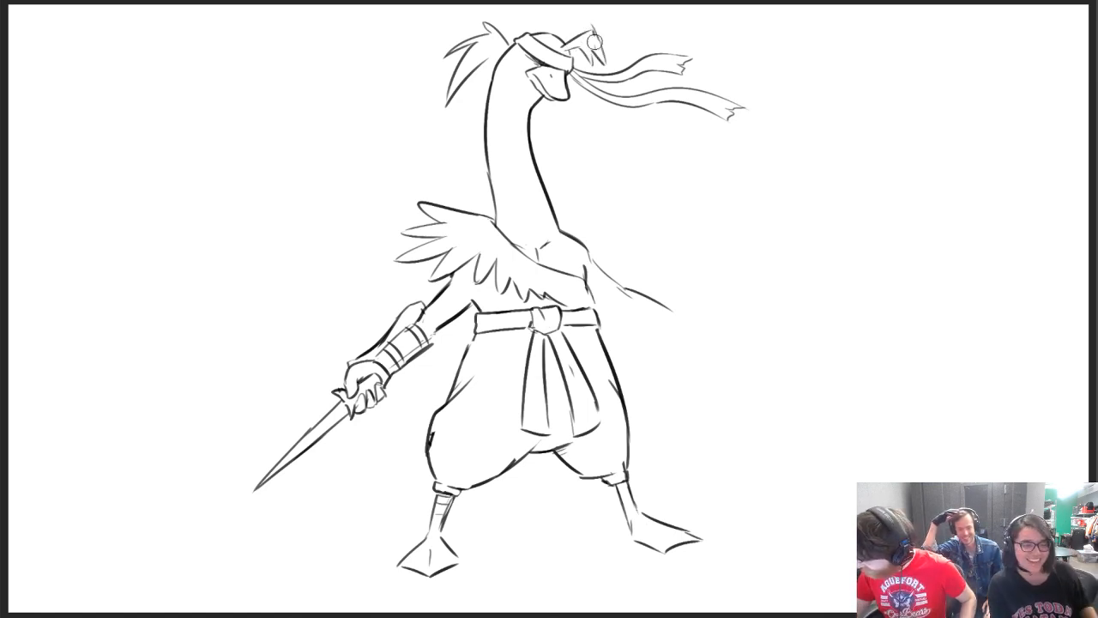
mouse_move(502, 41)
mouse_down()
mouse_move(489, 18)
mouse_move(512, 45)
mouse_up()
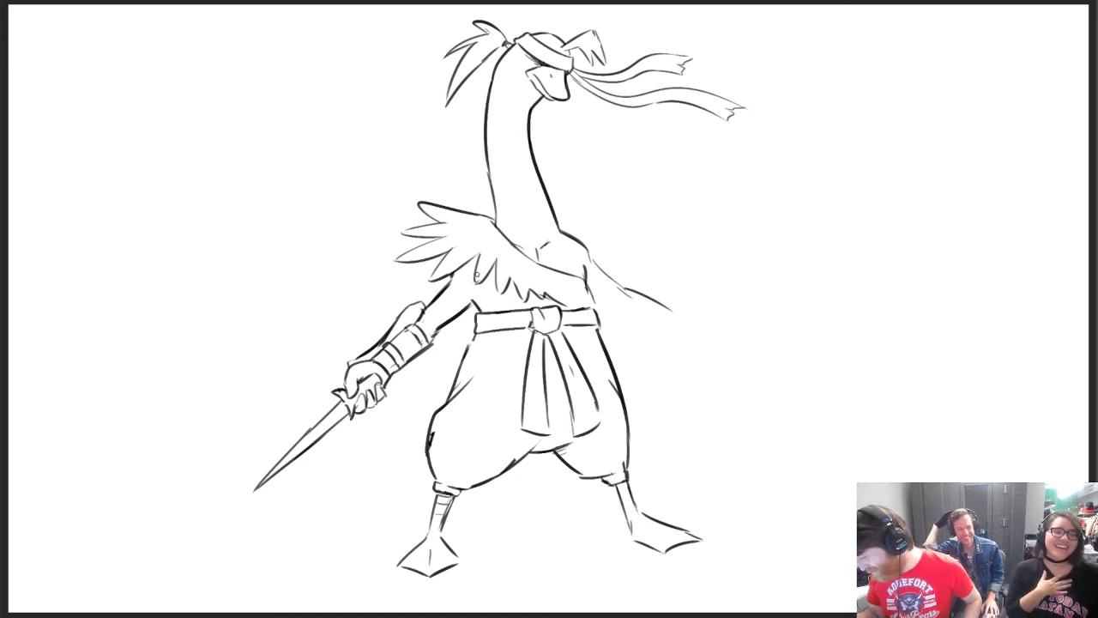
Redraw the dagger arm's upper arm lines and turn the forearm guard into wrapped bandages
mouse_move(426, 310)
mouse_down()
mouse_move(448, 292)
mouse_move(448, 322)
mouse_move(458, 310)
mouse_up()
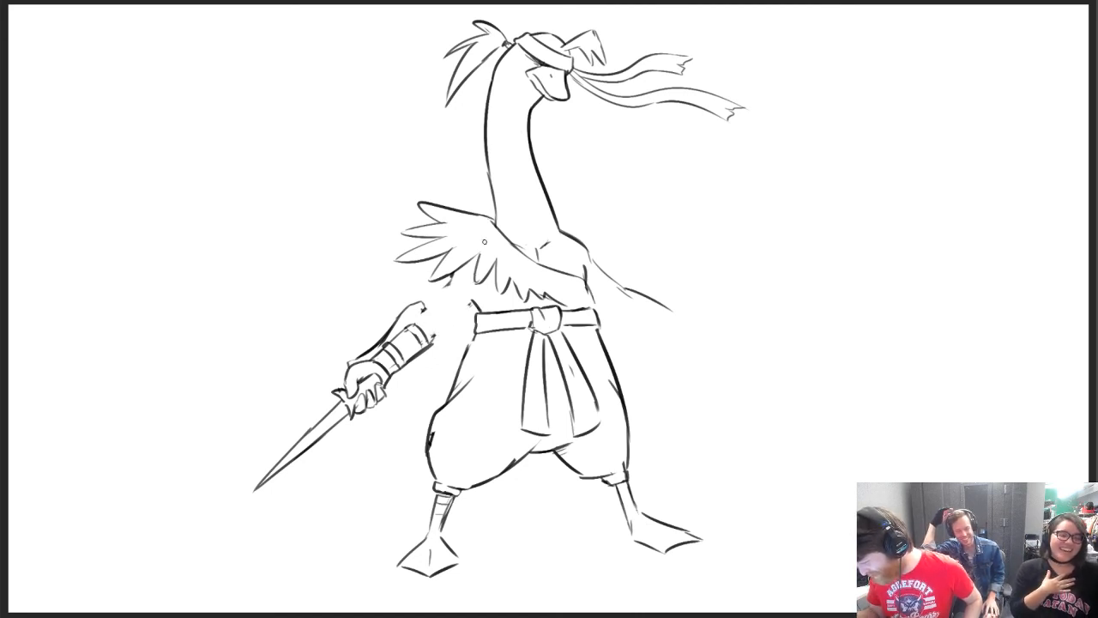
drag(357, 380, 370, 374)
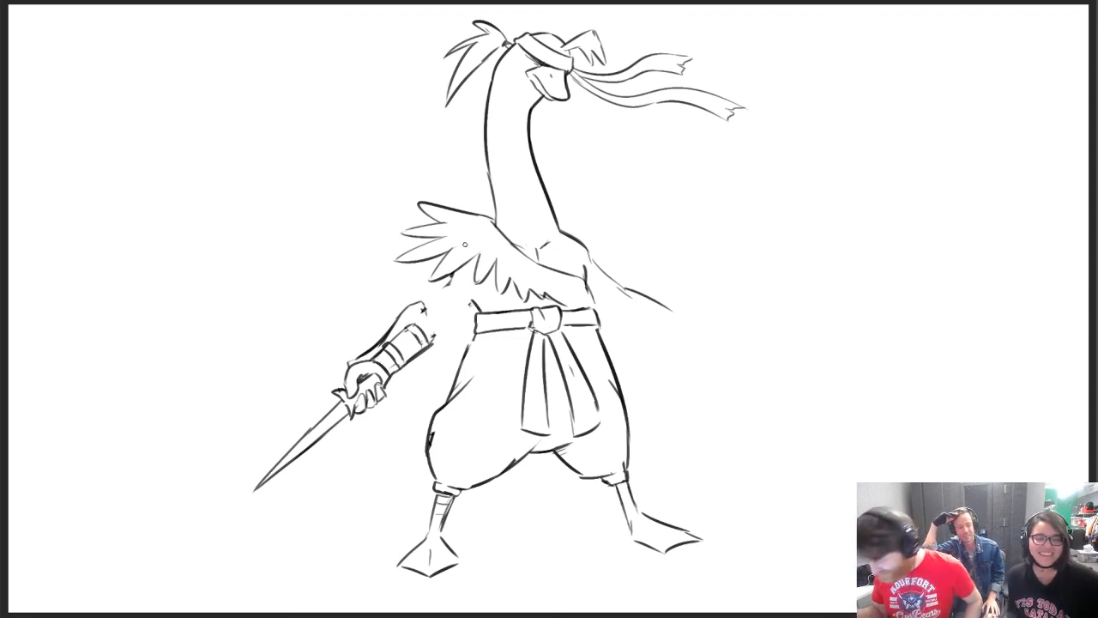
key(e)
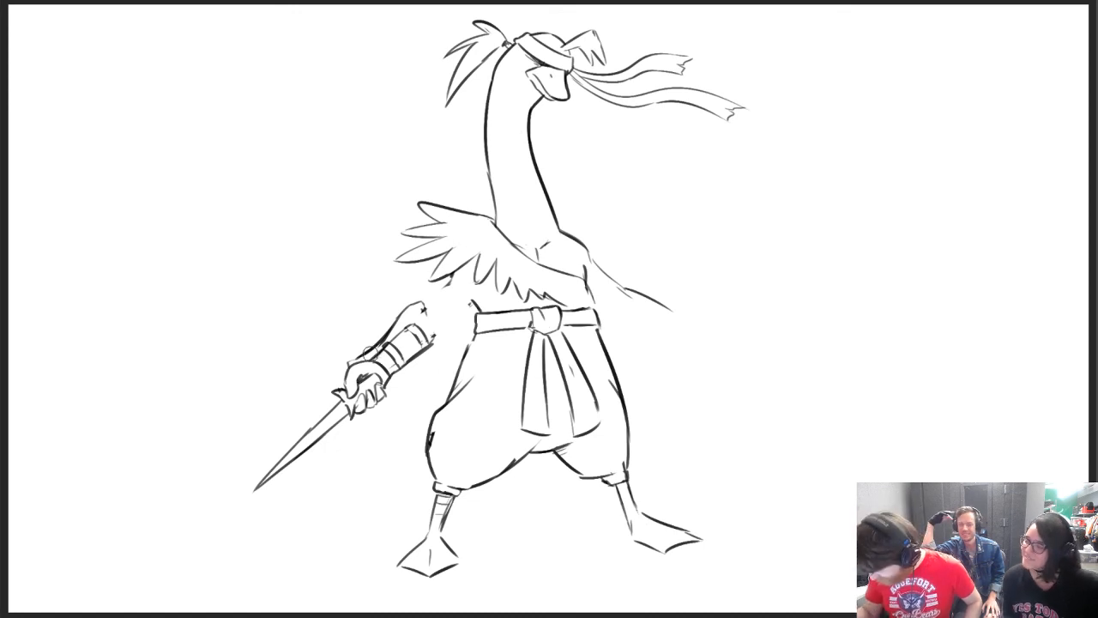
mouse_move(371, 352)
mouse_down()
mouse_move(408, 338)
mouse_move(400, 360)
mouse_move(411, 336)
mouse_move(426, 345)
mouse_move(406, 362)
mouse_up()
mouse_move(430, 320)
mouse_down()
mouse_move(434, 336)
mouse_move(456, 270)
mouse_up()
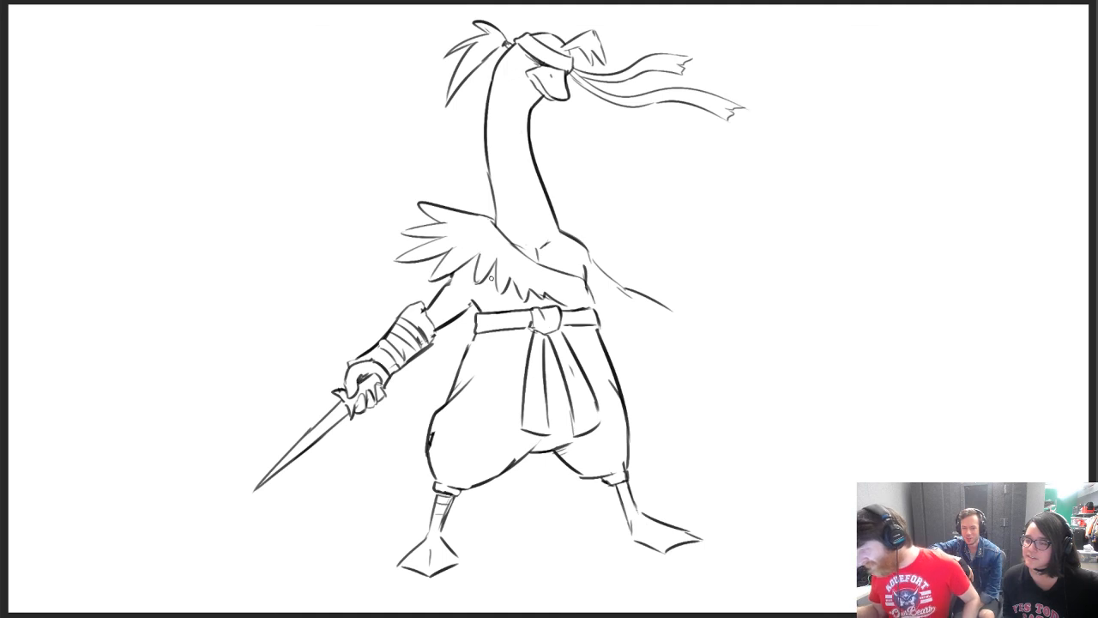
Rough in the second forearm, then place a horizontally flipped copy of the bandaged forearm and dagger over it
mouse_move(624, 285)
mouse_down()
mouse_move(615, 297)
mouse_move(640, 324)
mouse_move(681, 321)
mouse_up()
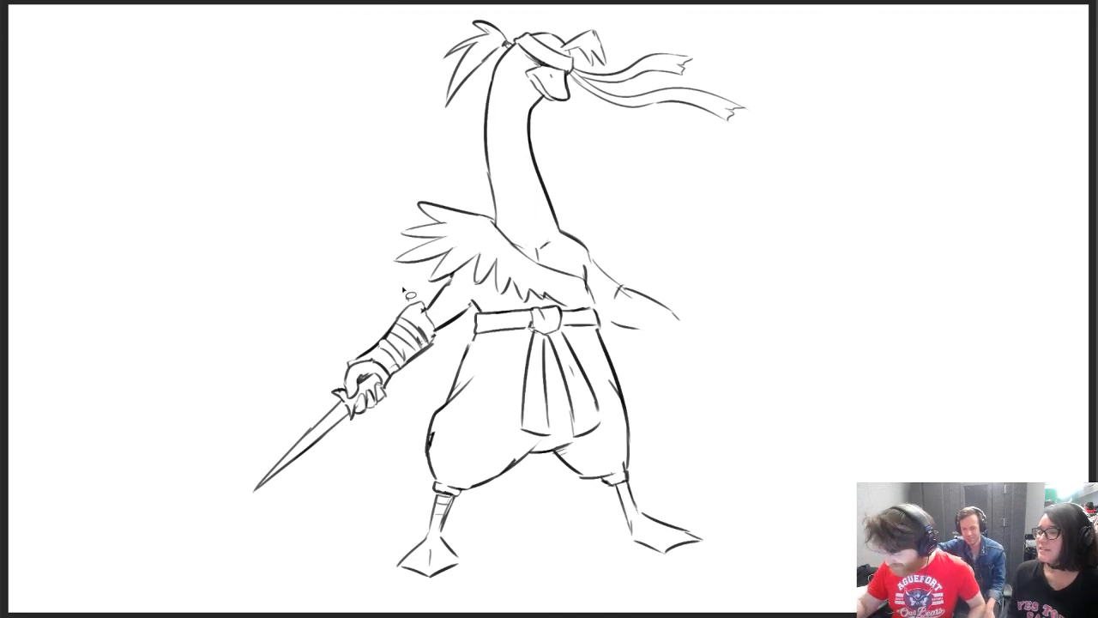
mouse_move(426, 296)
mouse_down()
mouse_move(431, 400)
mouse_move(397, 303)
mouse_move(429, 294)
mouse_up()
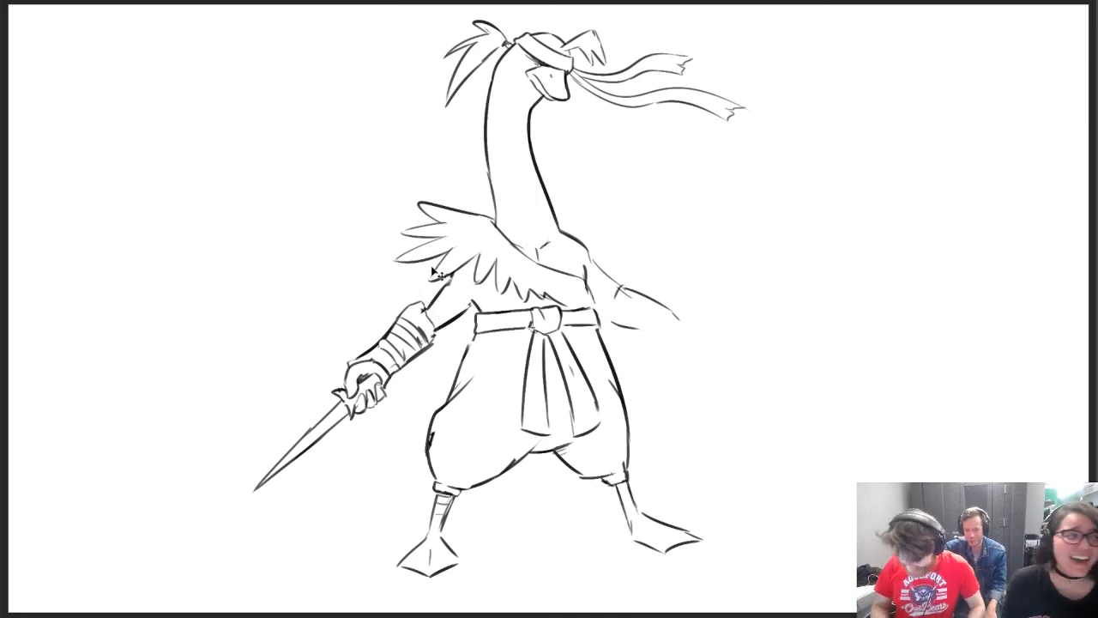
key(ctrl+t)
click(122, 1)
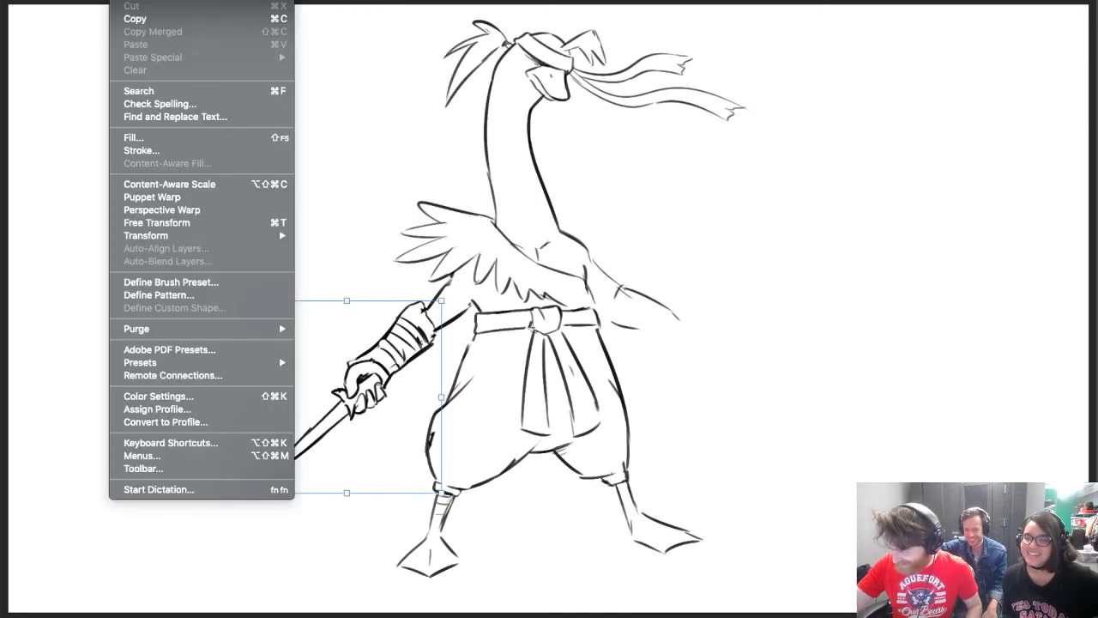
mouse_move(223, 237)
click(400, 390)
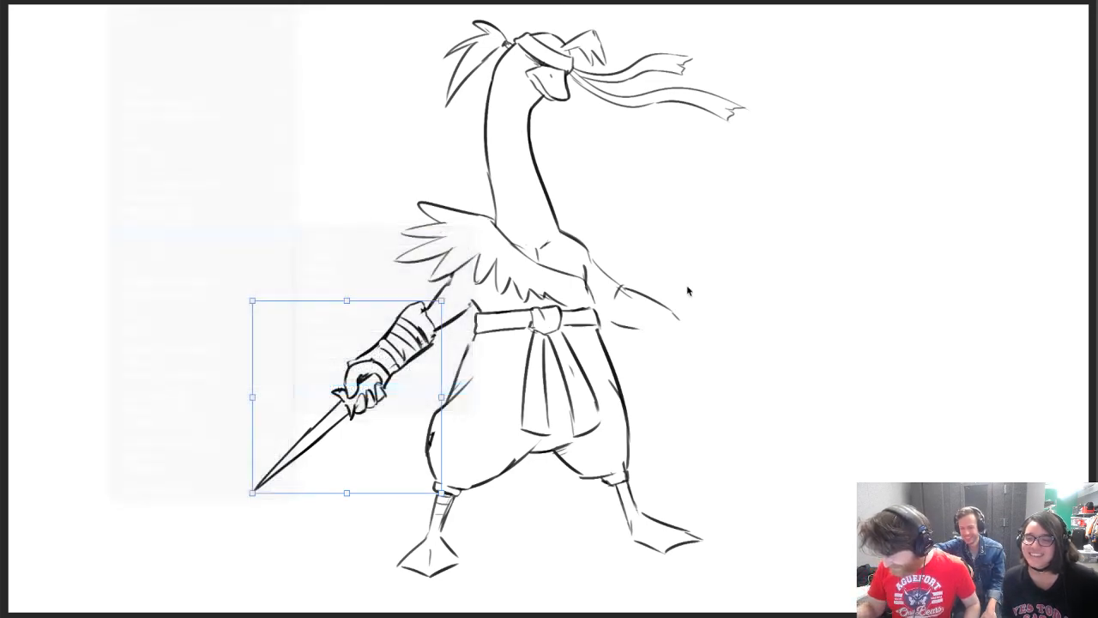
drag(317, 369, 667, 328)
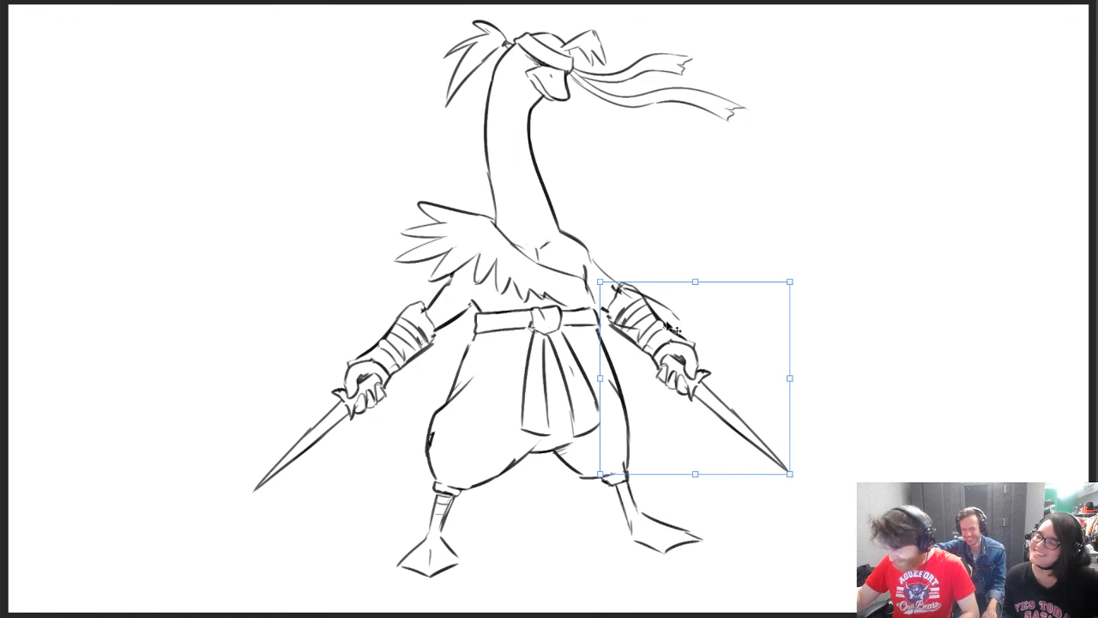
key(ctrl+d)
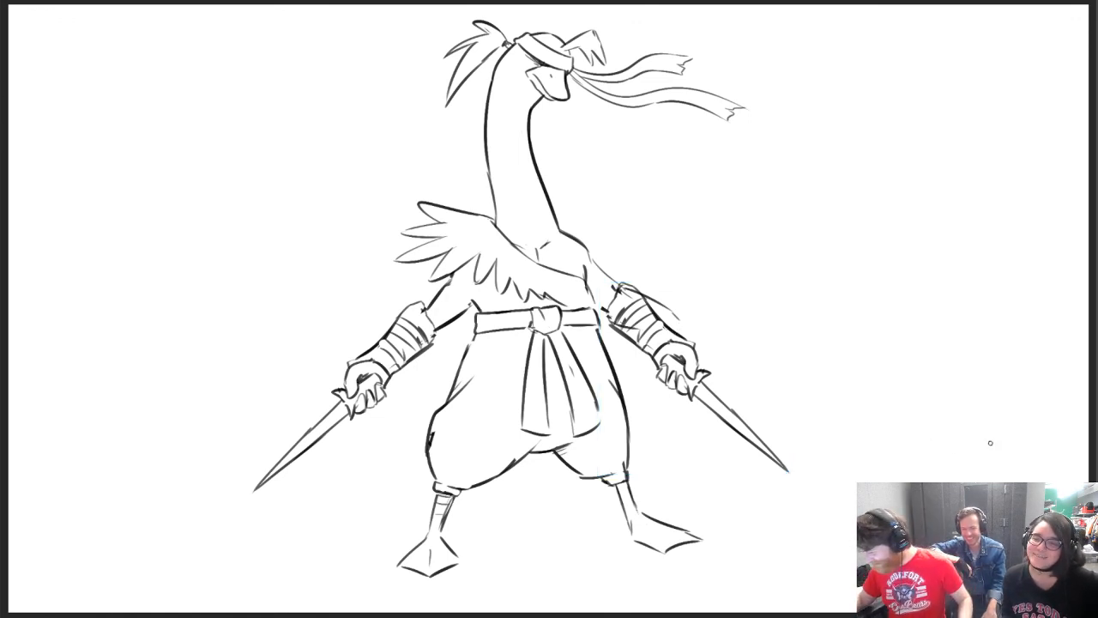
Scale the flipped forearm and dagger down slightly to suit the second arm
key(ctrl+t)
drag(793, 475, 772, 439)
key(Return)
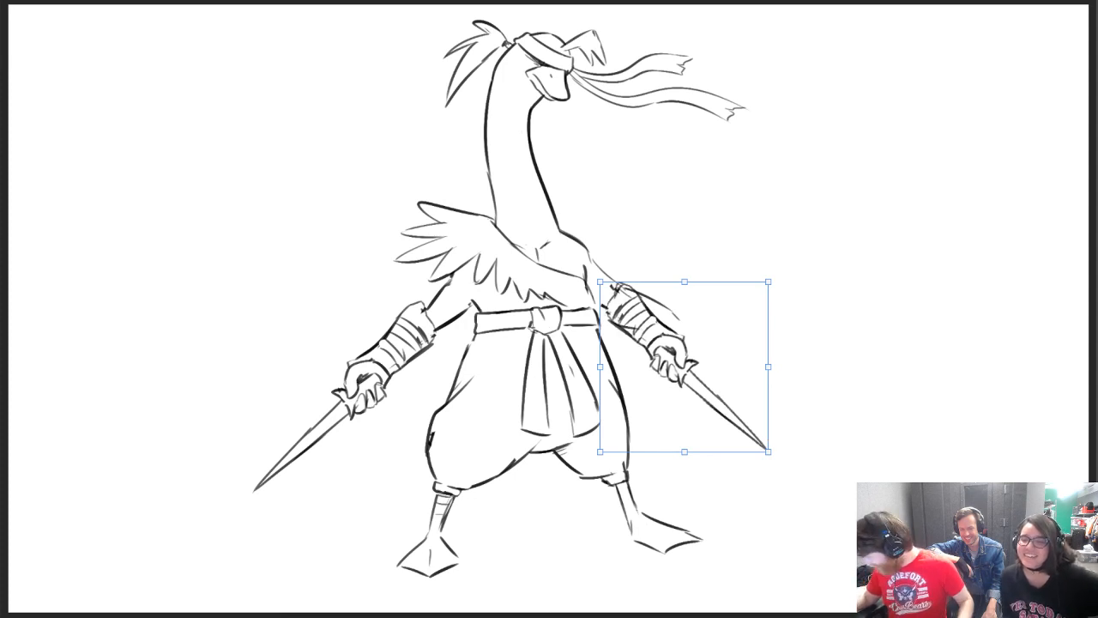
Erase the old rough lines behind the second forearm and merge the selected layers
key(alt+bracketleft)
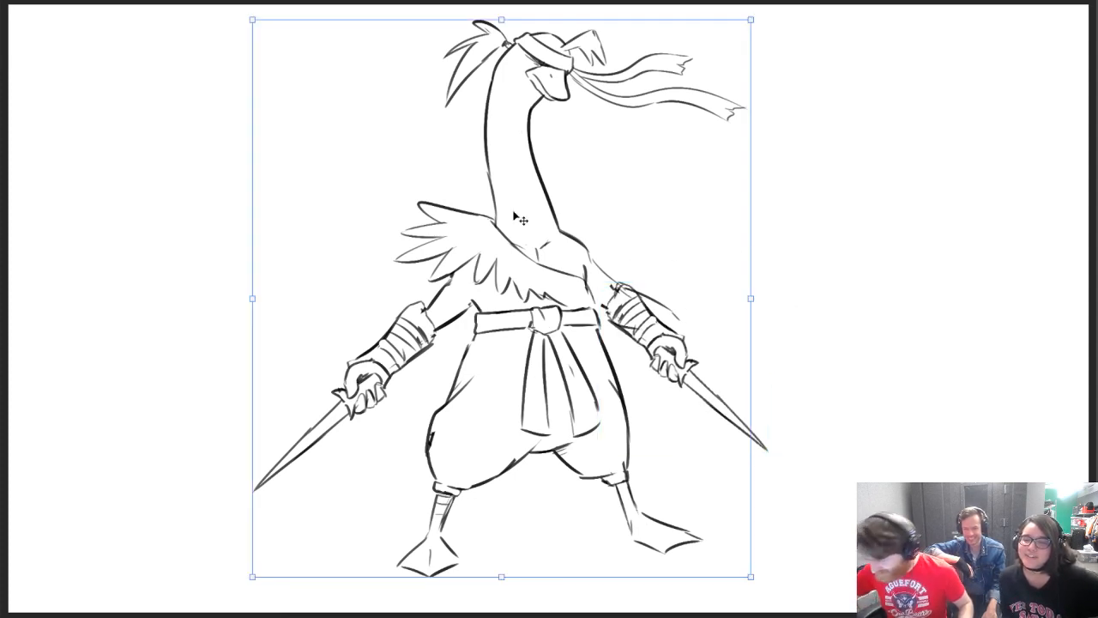
key(e)
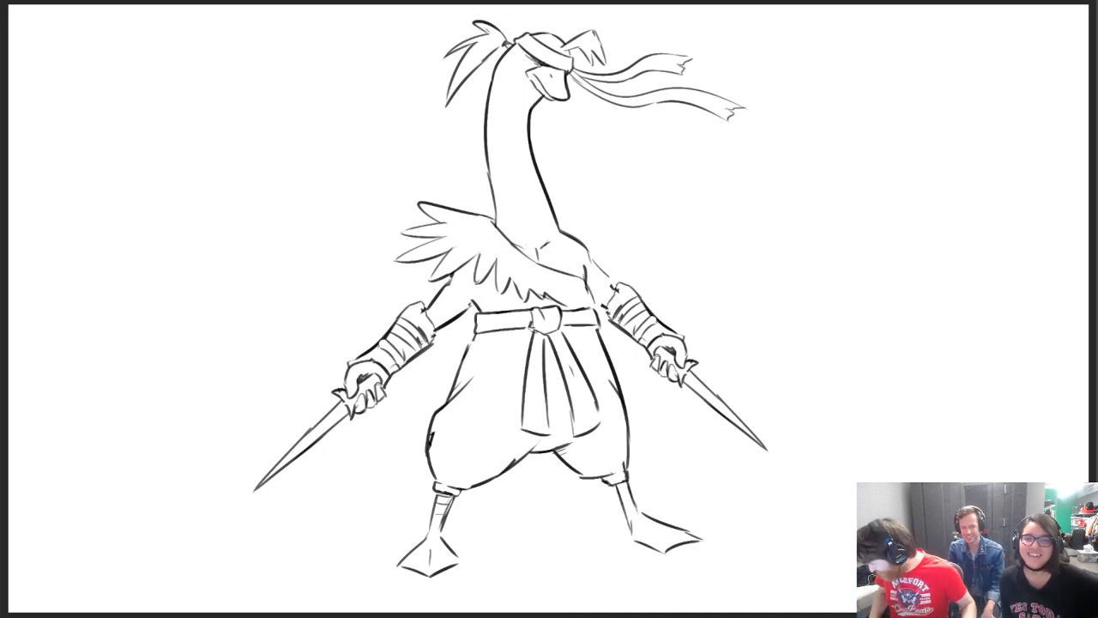
right_click(1095, 429)
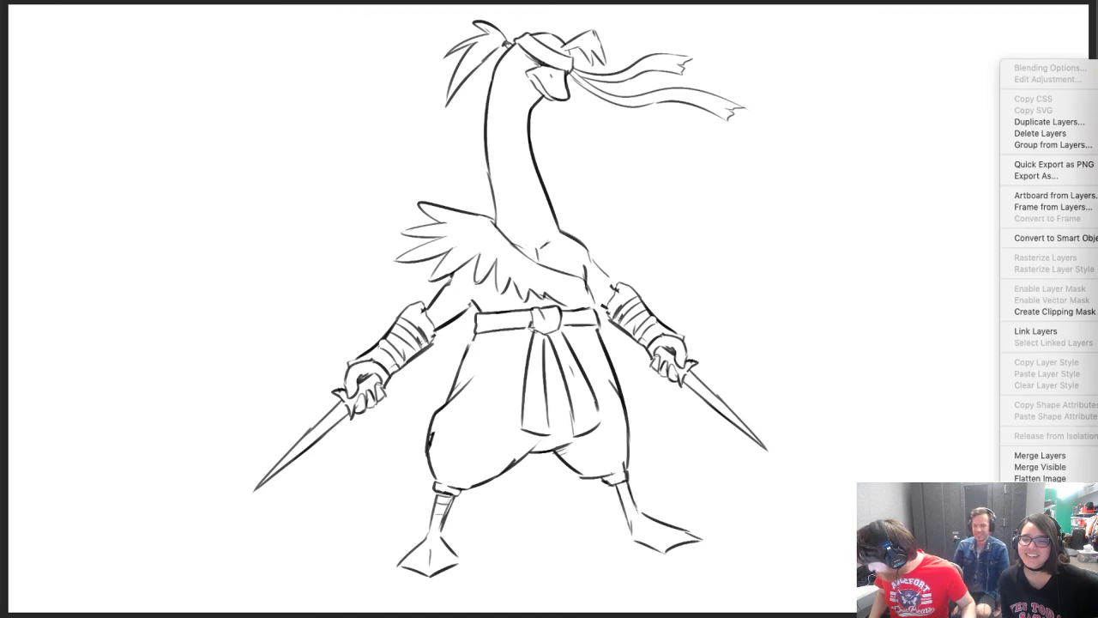
click(1064, 454)
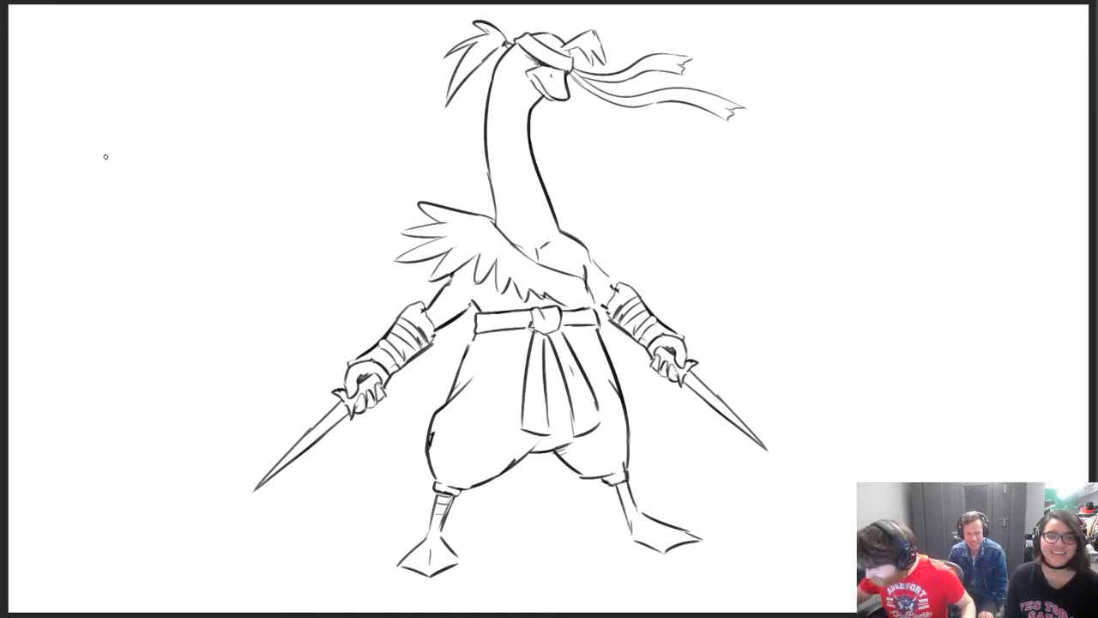
Darken the second upper arm's outlines and finish the feather tips where the mantle reaches the armpit
mouse_move(587, 256)
mouse_down()
mouse_move(611, 289)
mouse_move(594, 307)
mouse_move(608, 309)
mouse_up()
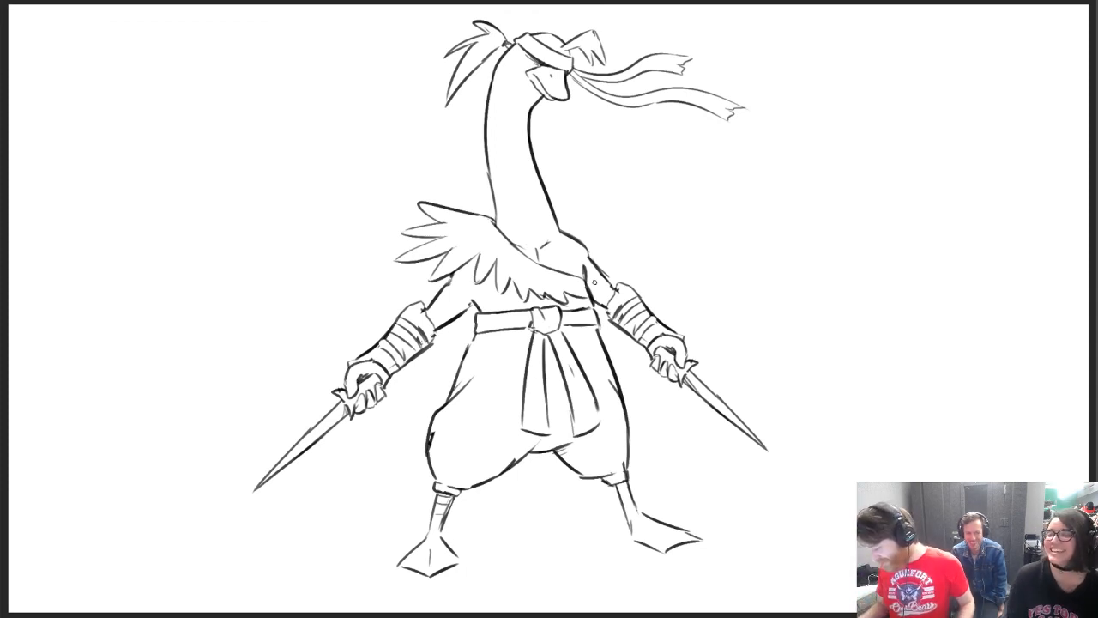
Draw faint wavy ground contours beside the first foot and between the two legs
drag(468, 546, 589, 539)
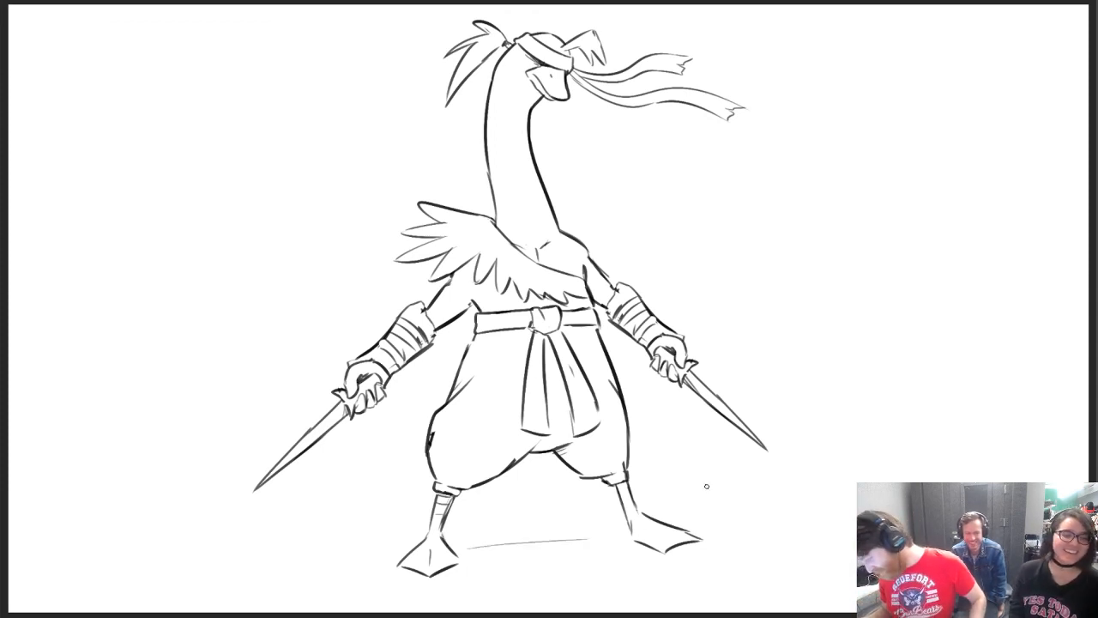
key(ctrl+z)
drag(338, 535, 396, 521)
drag(474, 511, 566, 486)
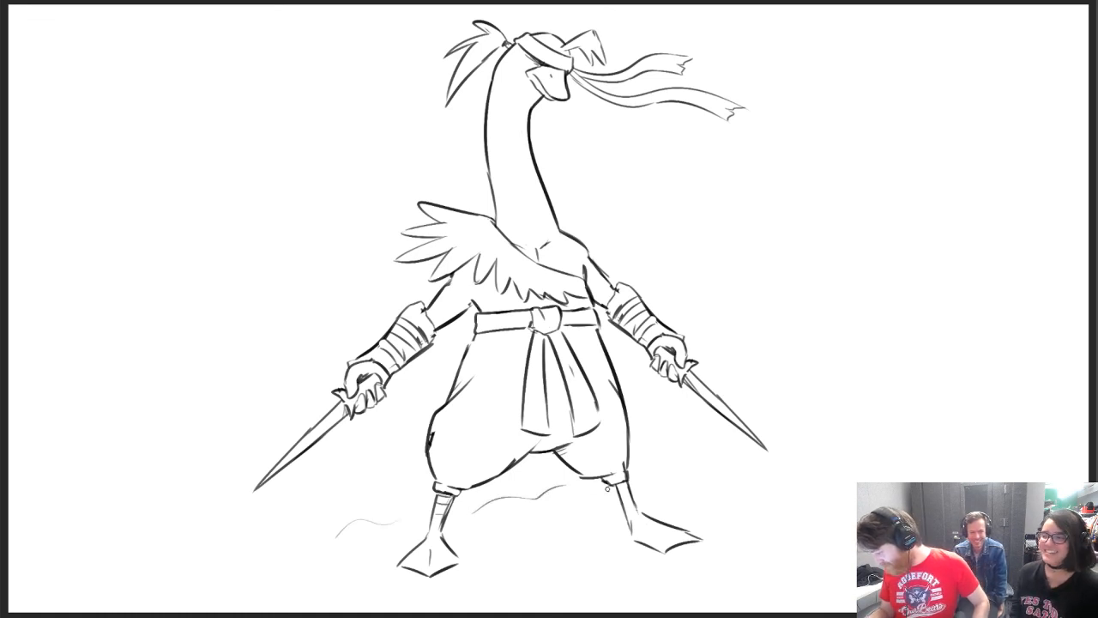
Draw a billowing outline rising from the second leg to the canvas edge, and add ground lines around the first foot
drag(640, 470, 751, 463)
key(ctrl+z)
mouse_move(650, 472)
mouse_down()
mouse_move(805, 448)
mouse_move(817, 345)
mouse_up()
drag(851, 345, 929, 311)
drag(818, 345, 851, 346)
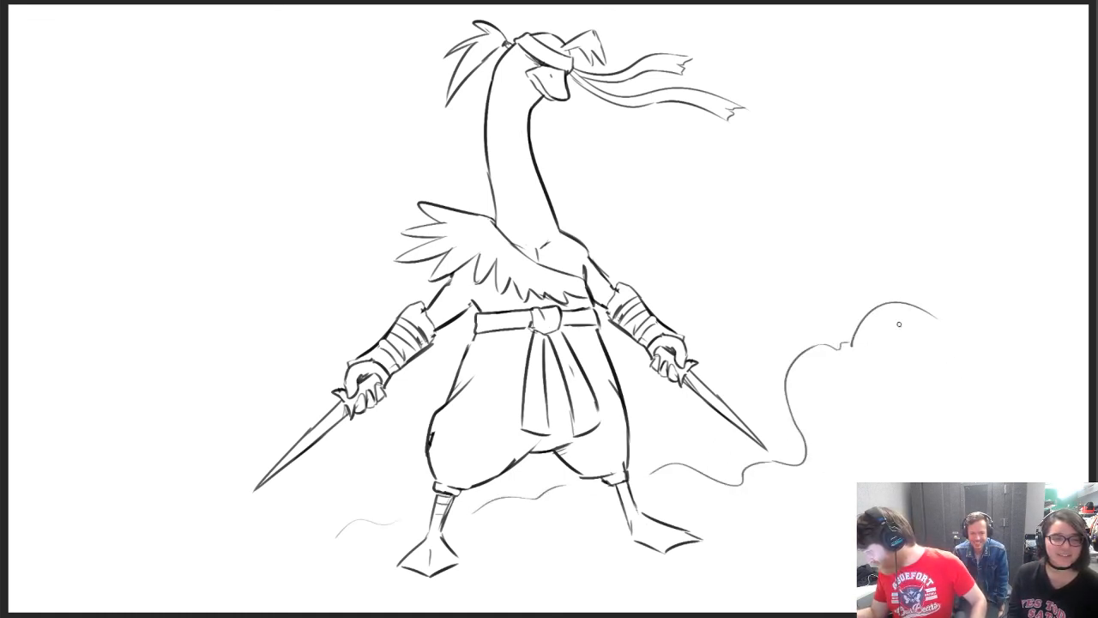
drag(948, 319, 1065, 244)
drag(334, 540, 255, 542)
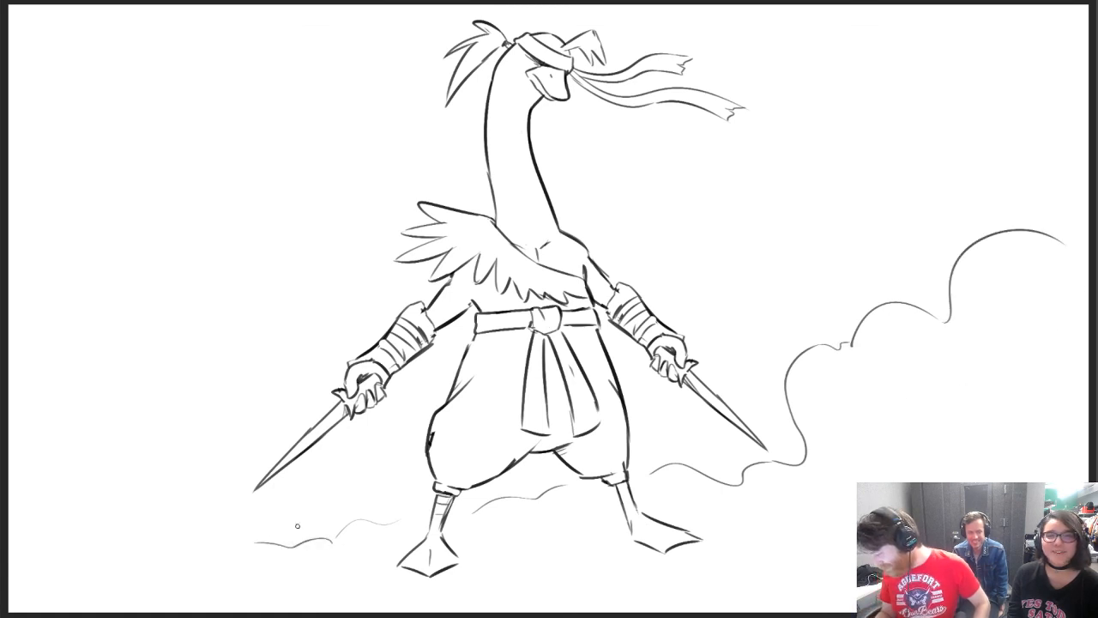
drag(468, 555, 589, 547)
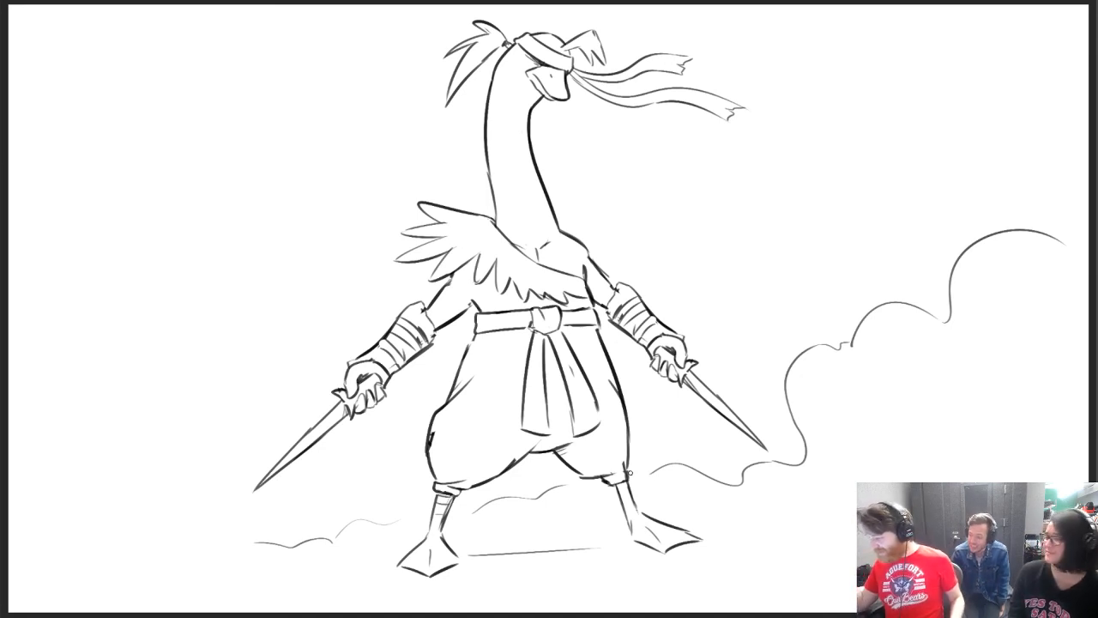
Give the highest billow a small face with dot eyes and a beak, and add a leafy tuft on top
click(1001, 248)
click(1029, 253)
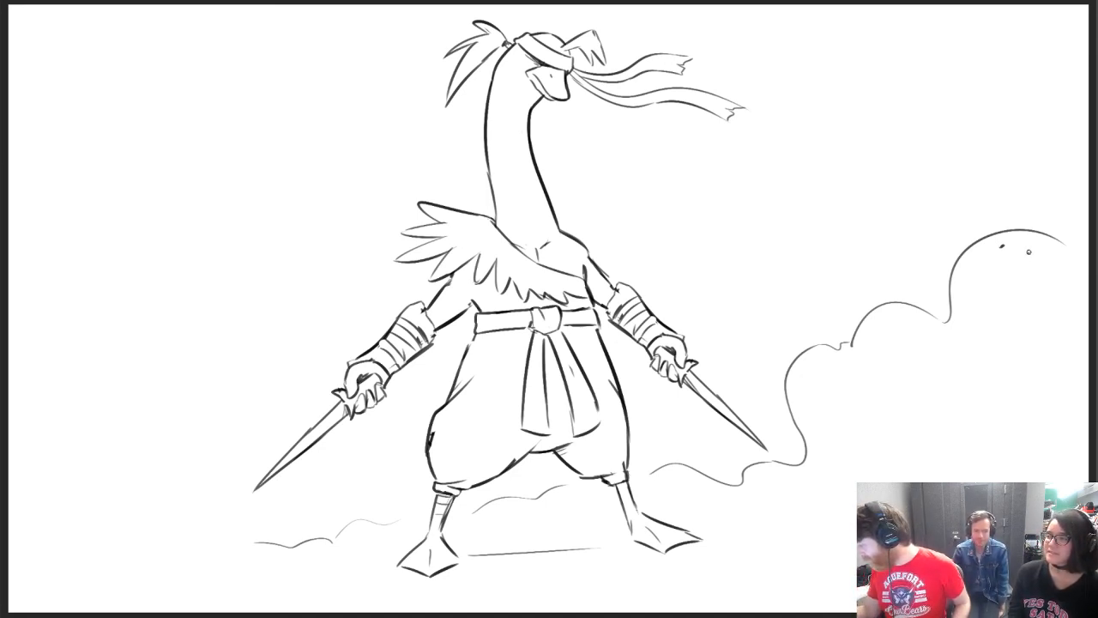
drag(1004, 258, 1020, 258)
mouse_move(1020, 257)
mouse_down()
mouse_move(1008, 262)
mouse_move(1053, 206)
mouse_move(1072, 203)
mouse_move(1065, 225)
mouse_move(1075, 252)
mouse_up()
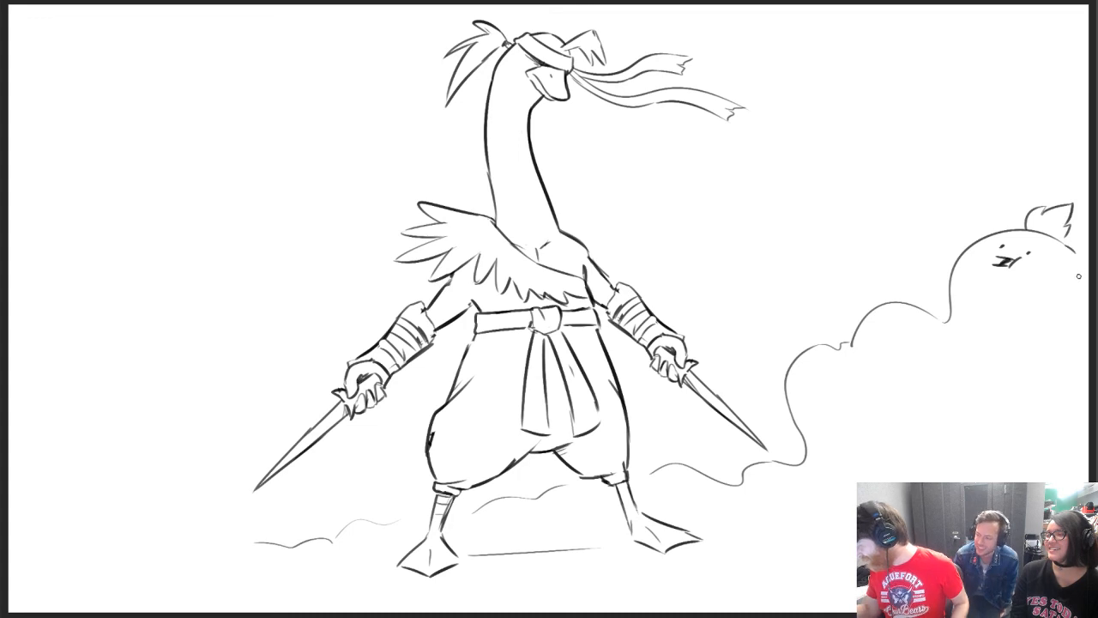